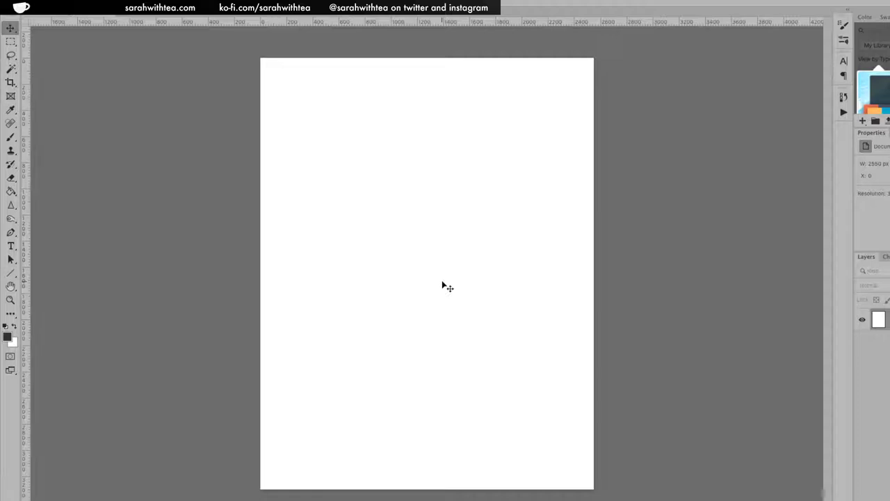
Rotate the blank canvas 90° counter clockwise into landscape orientation.
{"action": "left_click", "coordinate": [89, 7]}
{"action": "mouse_move", "coordinate": [116, 7]}
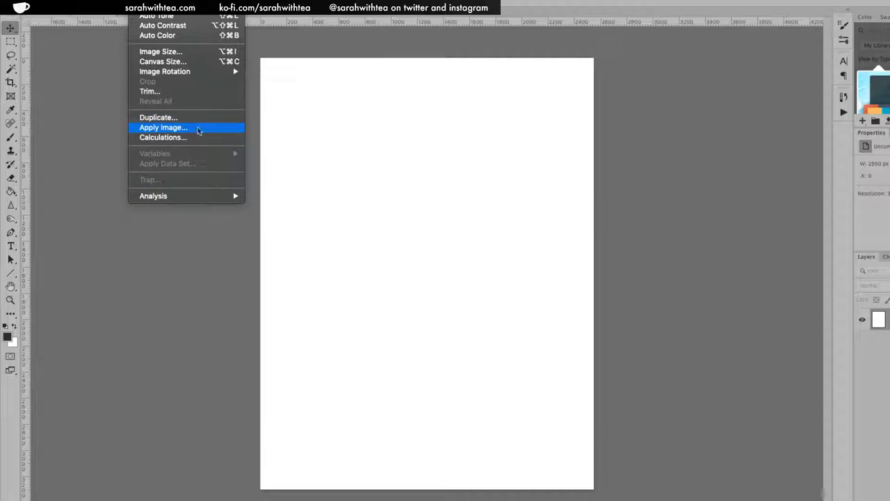
{"action": "mouse_move", "coordinate": [224, 74]}
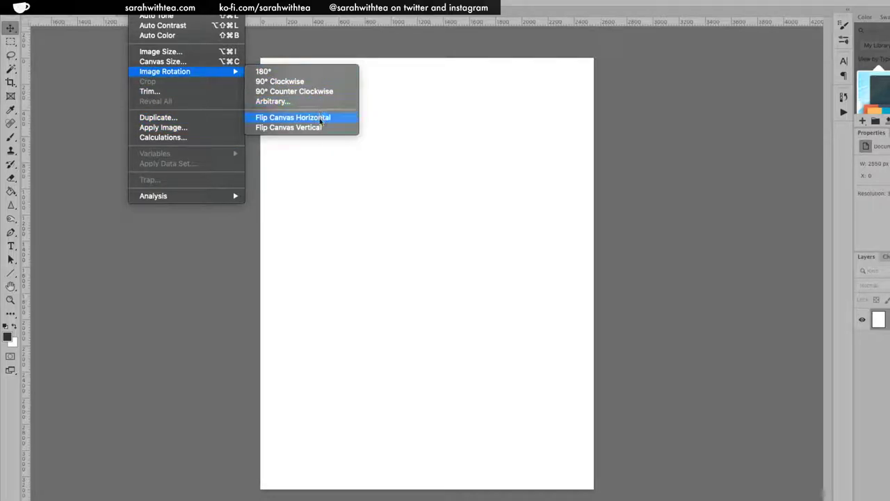
{"action": "left_click", "coordinate": [327, 90]}
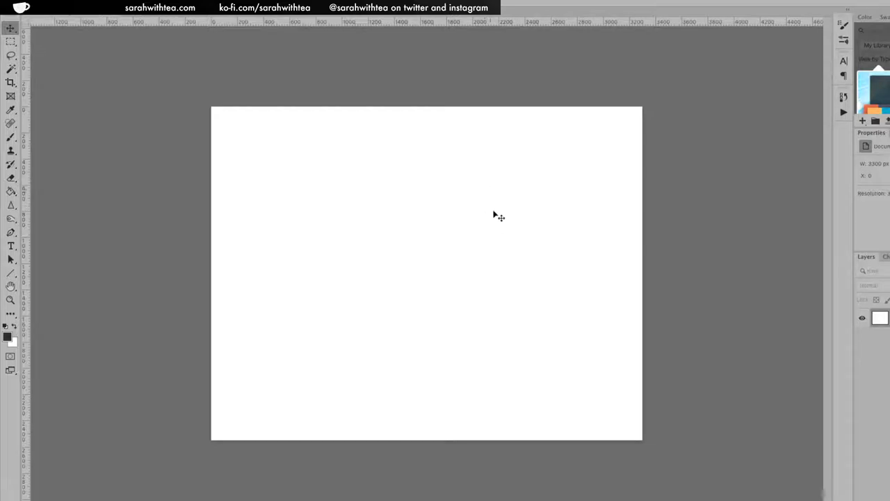
Place the red lizard image and the manuscript page with two framed dragons on the canvas as separate layers.
{"action": "key", "text": "z"}
{"action": "left_click", "coordinate": [489, 258]}
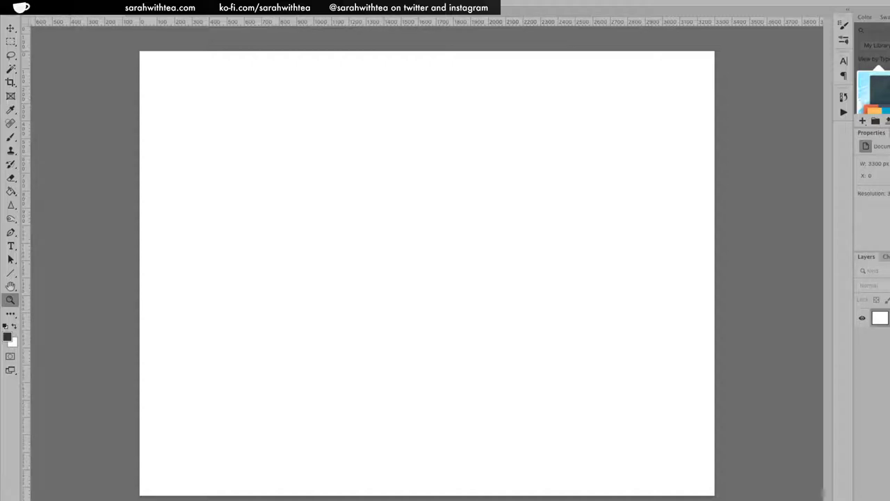
{"action": "left_click_drag", "start_coordinate": [887, 174], "coordinate": [532, 213]}
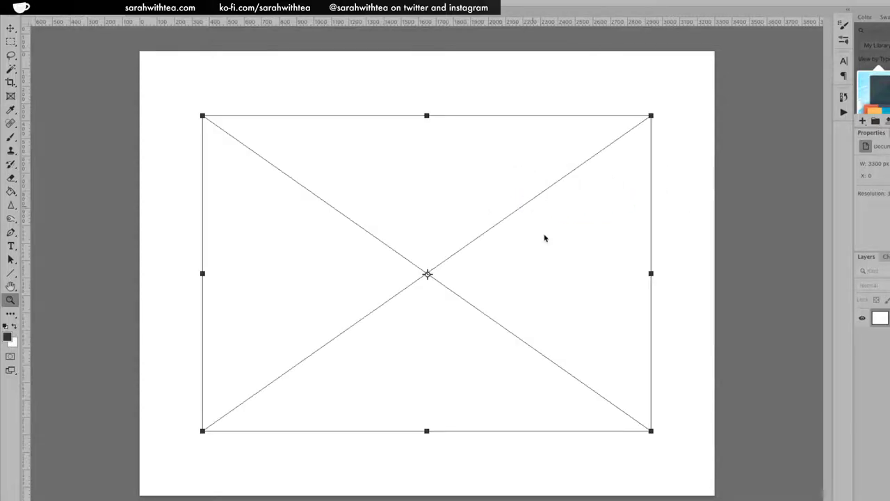
{"action": "key", "text": "Return"}
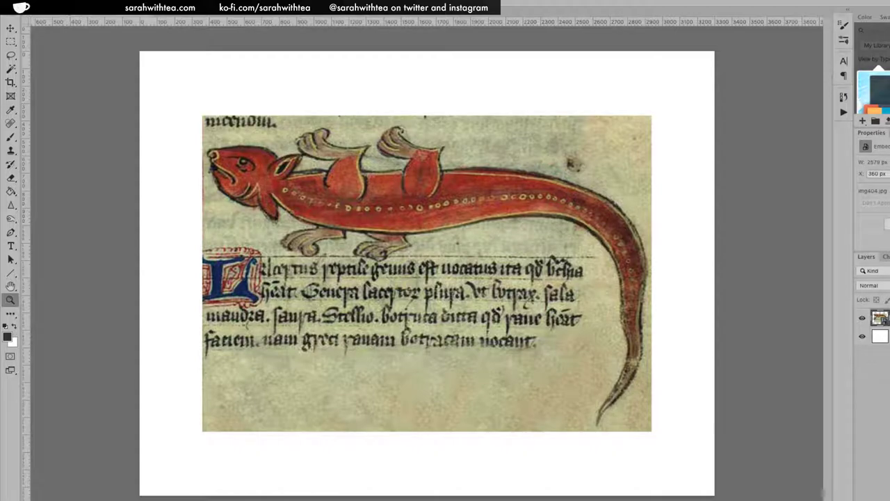
{"action": "left_click_drag", "start_coordinate": [824, 494], "coordinate": [567, 294]}
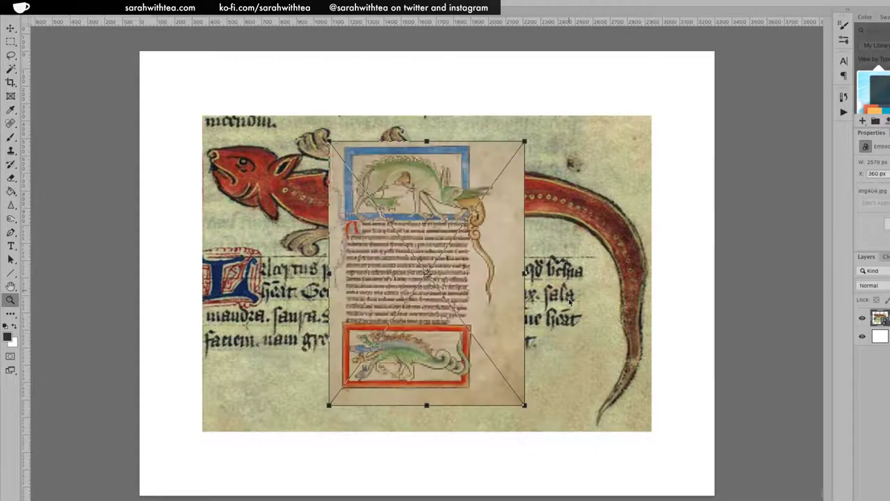
{"action": "key", "text": "Return"}
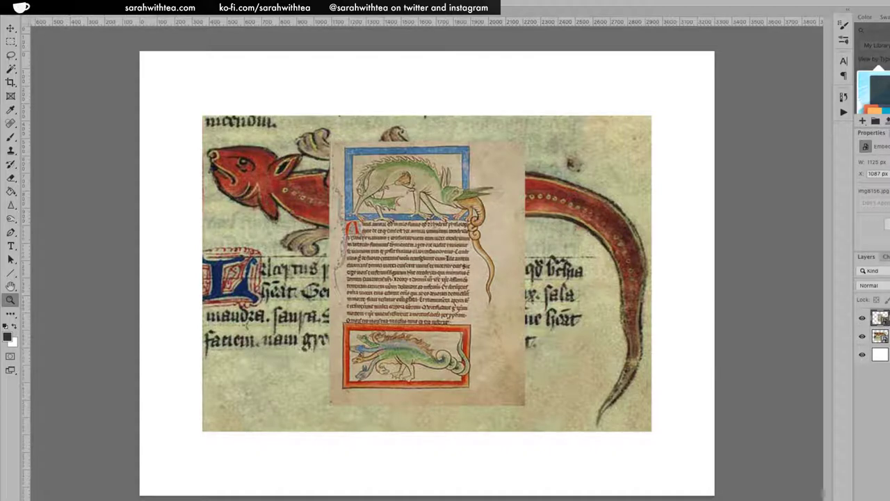
Place the framed brown creature on gold and the framed white woolly beast images on the canvas.
{"action": "left_click_drag", "start_coordinate": [730, 177], "coordinate": [566, 279]}
{"action": "key", "text": "Return"}
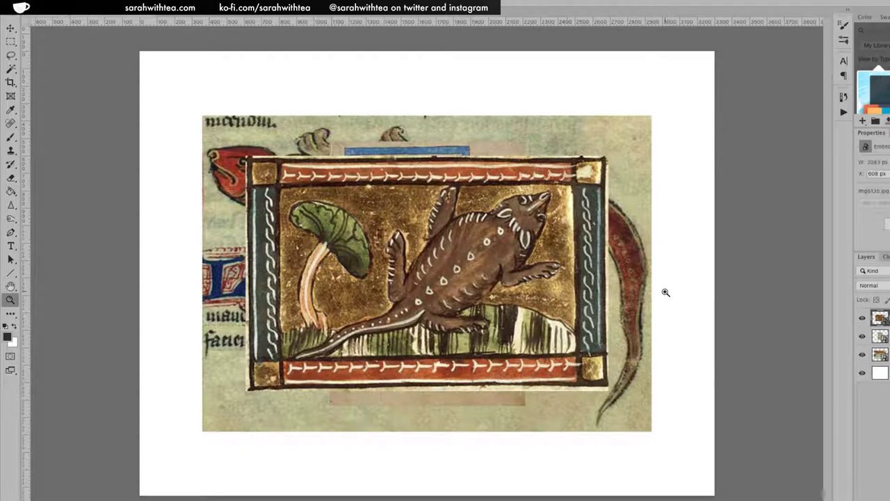
{"action": "key", "text": "z"}
{"action": "left_click_drag", "start_coordinate": [886, 111], "coordinate": [512, 239]}
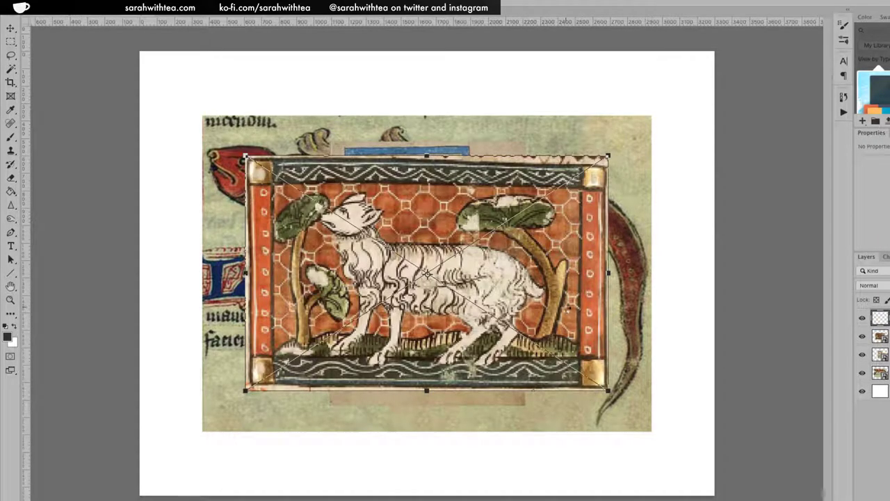
{"action": "key", "text": "Return"}
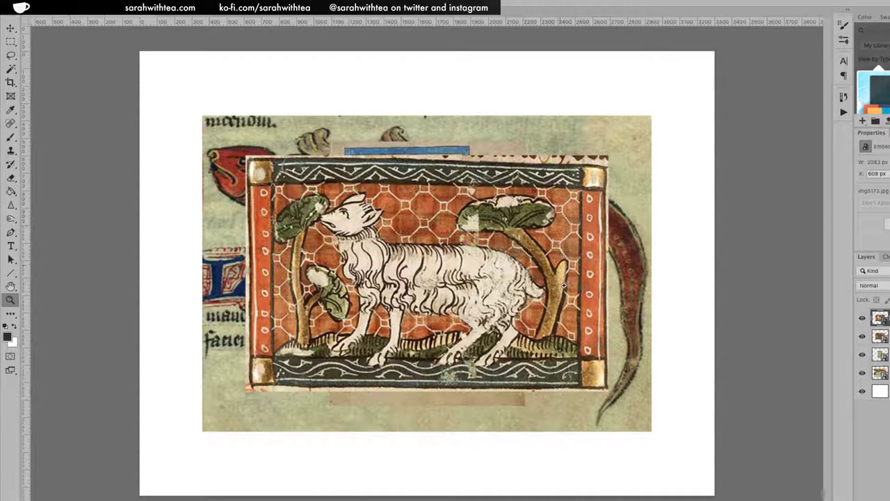
Scale the white woolly beast image to about 1132 px wide and position it in the canvas's upper-left corner.
{"action": "key", "text": "v"}
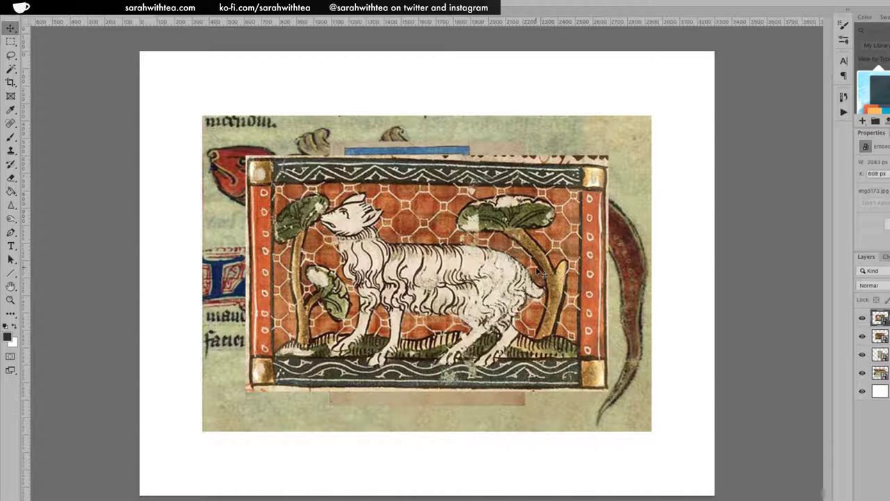
{"action": "left_click_drag", "start_coordinate": [647, 383], "coordinate": [345, 187]}
{"action": "key", "text": "ctrl+t"}
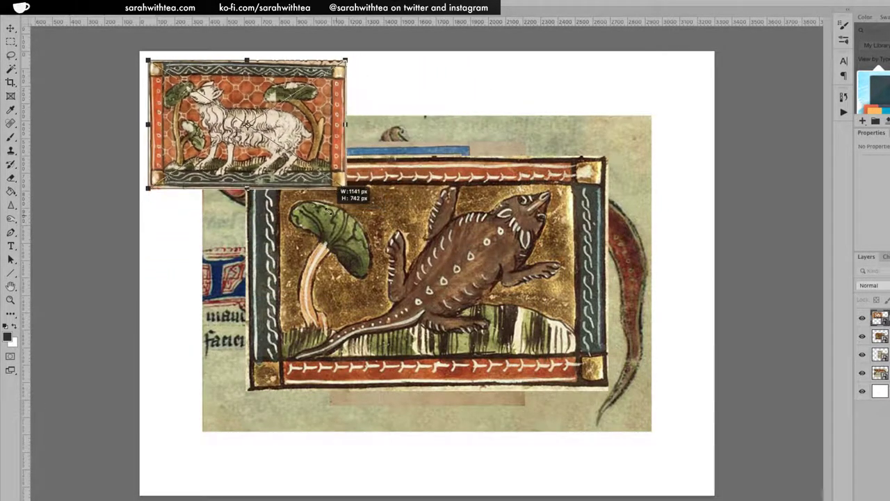
{"action": "key", "text": "Return"}
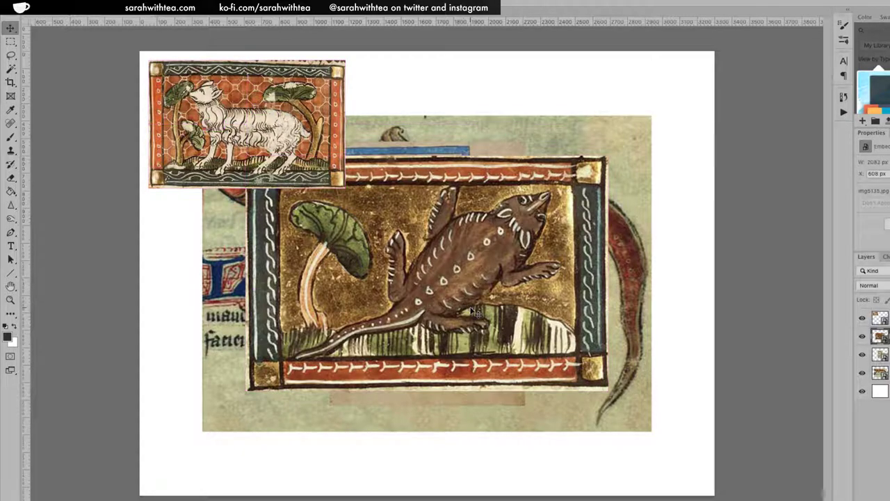
Scale the brown creature image to about 1223 px wide and position it to the right of the white beast.
{"action": "left_click_drag", "start_coordinate": [473, 313], "coordinate": [555, 244]}
{"action": "key", "text": "ctrl+t"}
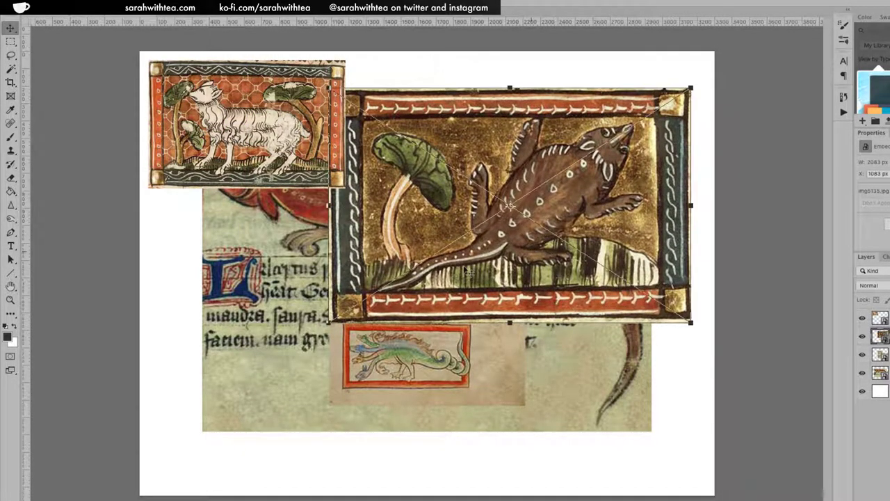
{"action": "left_click_drag", "start_coordinate": [330, 322], "coordinate": [478, 233]}
{"action": "key", "text": "Return"}
{"action": "left_click_drag", "start_coordinate": [606, 209], "coordinate": [485, 177]}
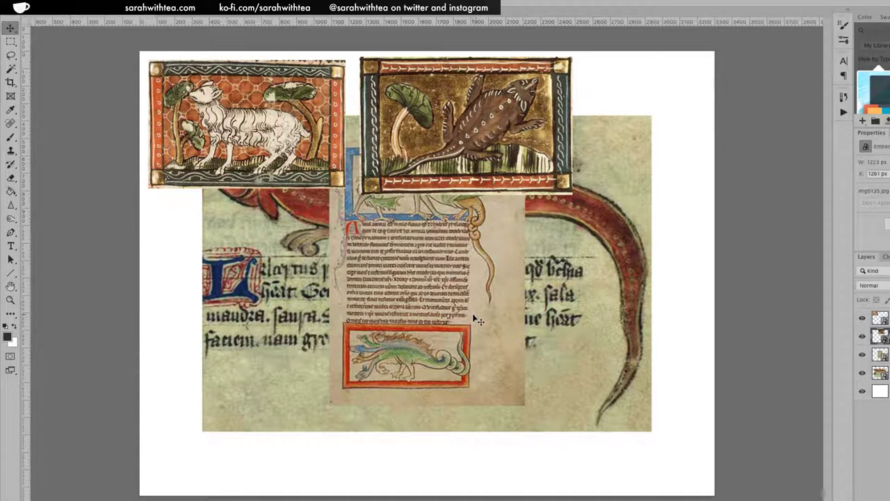
Move the manuscript page aside, then scale the red lizard image to about 1203 px wide and position it below the white beast.
{"action": "left_click_drag", "start_coordinate": [477, 314], "coordinate": [657, 404]}
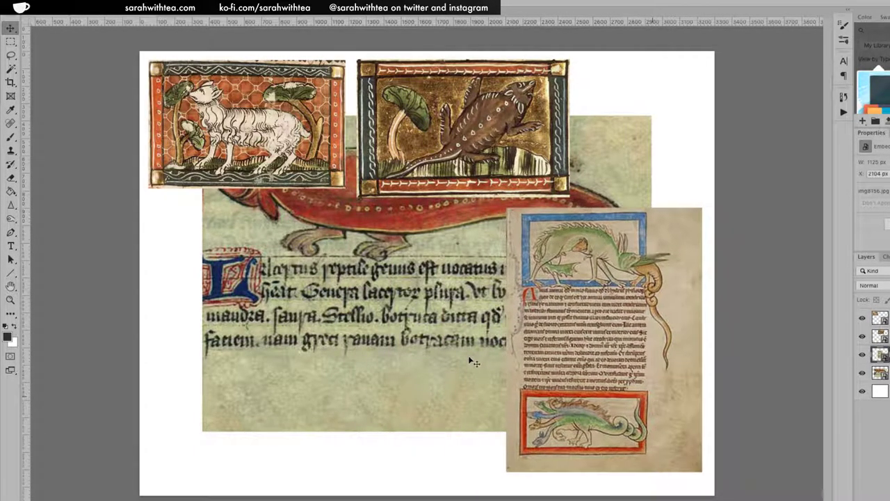
{"action": "left_click_drag", "start_coordinate": [429, 377], "coordinate": [394, 408]}
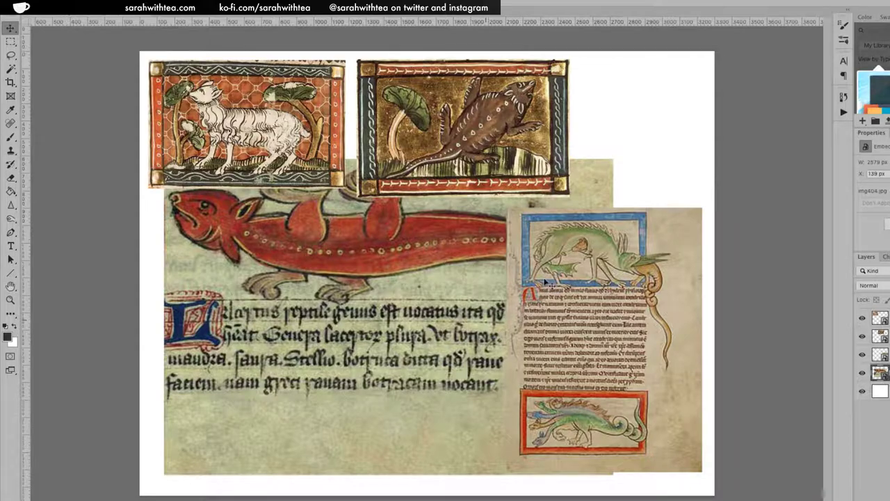
{"action": "key", "text": "ctrl+t"}
{"action": "left_click_drag", "start_coordinate": [613, 158], "coordinate": [372, 327]}
{"action": "key", "text": "Return"}
{"action": "left_click_drag", "start_coordinate": [346, 389], "coordinate": [337, 263]}
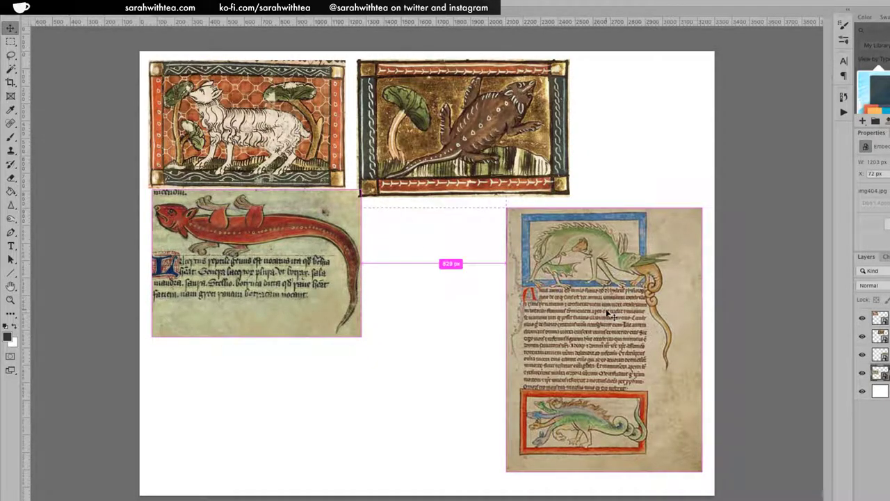
Move the manuscript page to the canvas's upper-right corner and close the gaps between the three images of the top row.
{"action": "left_click_drag", "start_coordinate": [611, 314], "coordinate": [463, 304]}
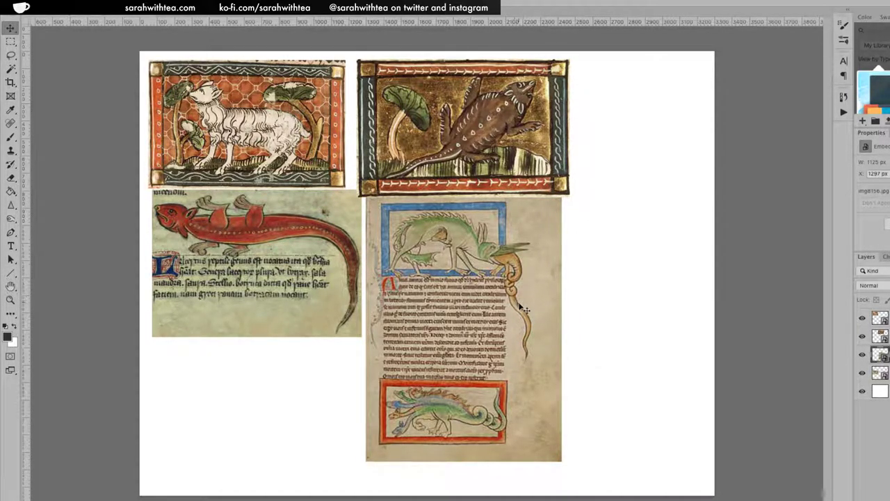
{"action": "left_click_drag", "start_coordinate": [532, 311], "coordinate": [719, 165]}
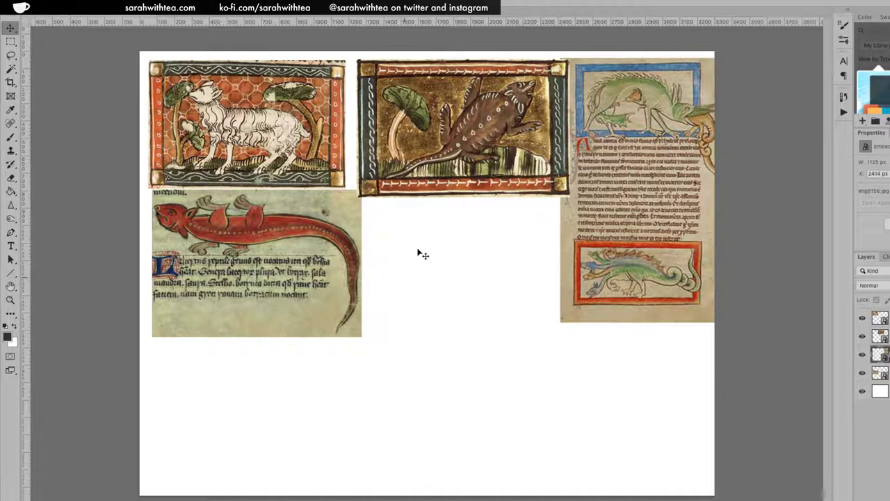
{"action": "left_click_drag", "start_coordinate": [492, 167], "coordinate": [477, 165]}
{"action": "left_click_drag", "start_coordinate": [637, 192], "coordinate": [626, 192]}
Place the image of the spotted dragon with two white birds and move it toward the canvas's lower middle.
{"action": "key", "text": "ctrl+minus"}
{"action": "key", "text": "ctrl+minus"}
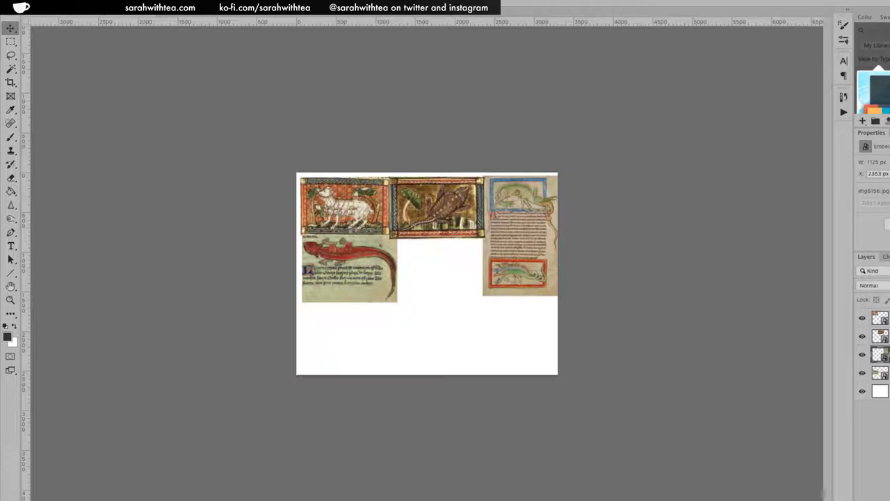
{"action": "left_click_drag", "start_coordinate": [797, 190], "coordinate": [469, 313]}
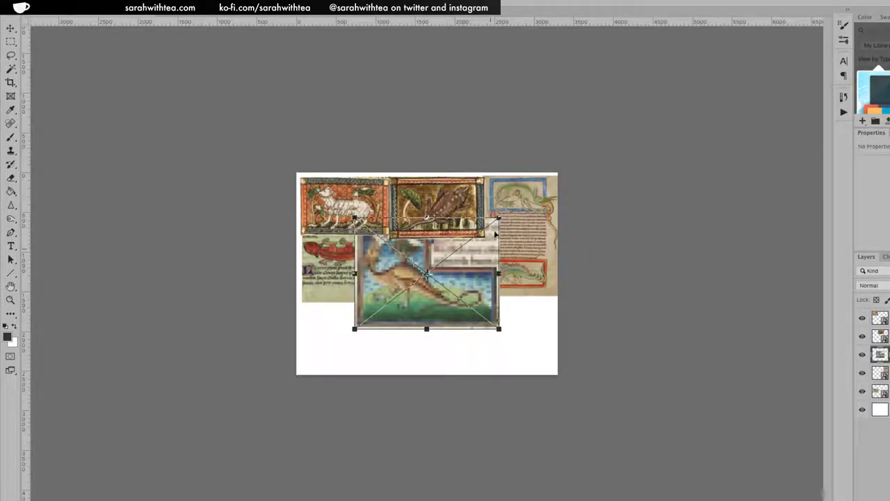
{"action": "key", "text": "Return"}
{"action": "left_click_drag", "start_coordinate": [457, 309], "coordinate": [464, 331]}
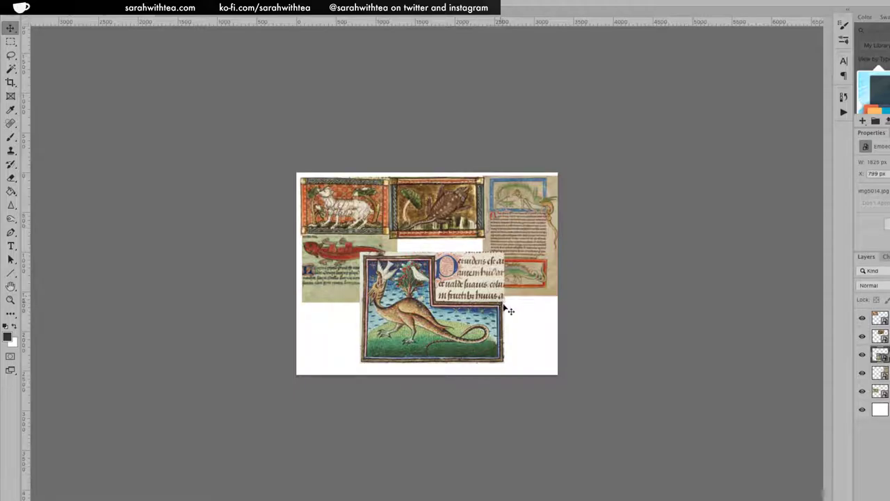
Scale the spotted dragon image down to about 1096 px wide.
{"action": "key", "text": "z"}
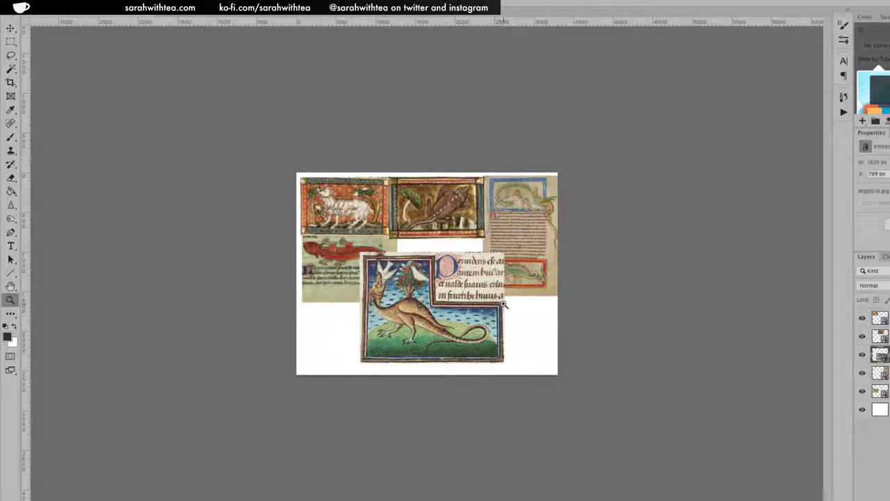
{"action": "key", "text": "ctrl+plus"}
{"action": "key", "text": "ctrl+plus"}
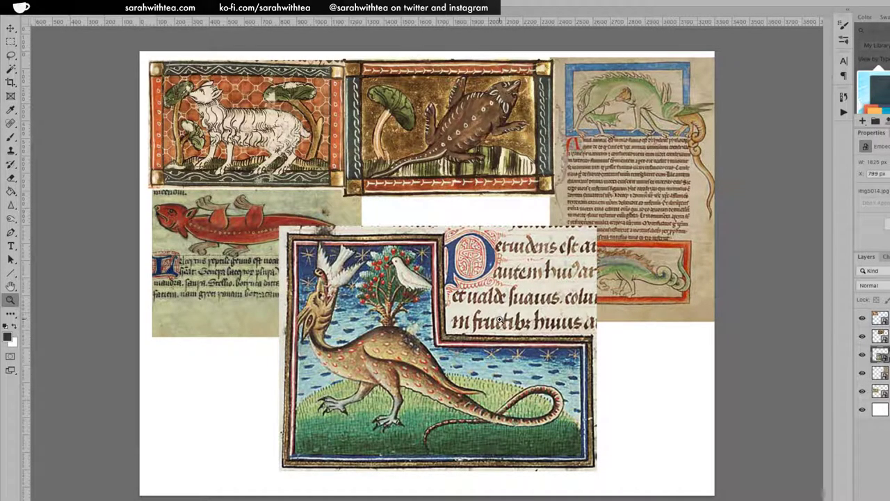
{"action": "key", "text": "ctrl+t"}
{"action": "left_click_drag", "start_coordinate": [596, 227], "coordinate": [483, 338]}
{"action": "key", "text": "Return"}
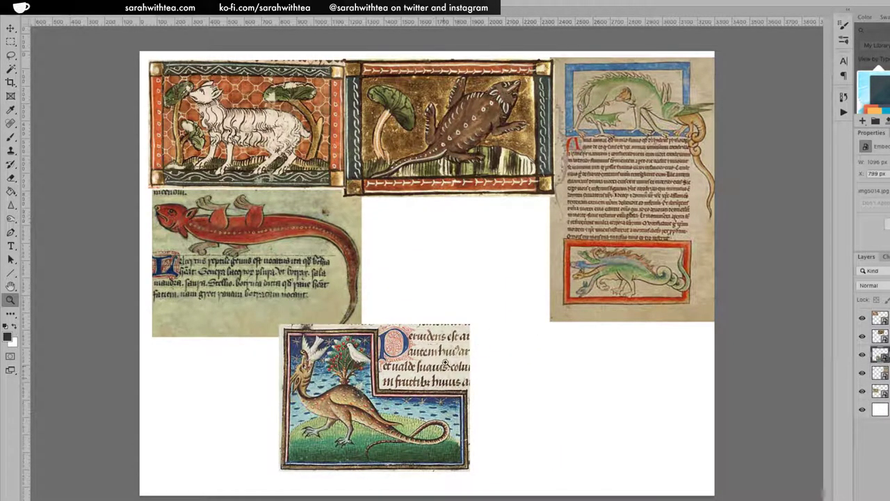
Move the spotted dragon image to the canvas's lower-left corner, overlapping the lower edge of the red lizard image.
{"action": "key", "text": "v"}
{"action": "left_click_drag", "start_coordinate": [438, 382], "coordinate": [511, 256]}
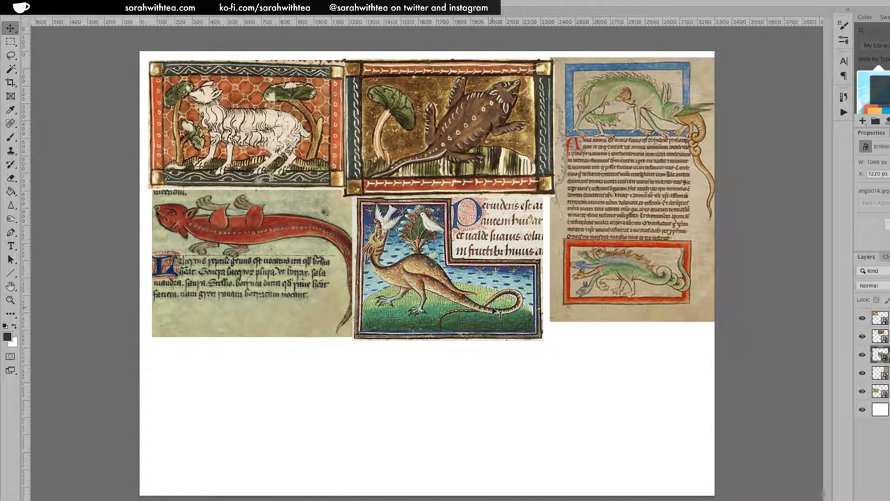
{"action": "left_click_drag", "start_coordinate": [498, 313], "coordinate": [304, 449]}
{"action": "left_click_drag", "start_coordinate": [306, 417], "coordinate": [294, 397]}
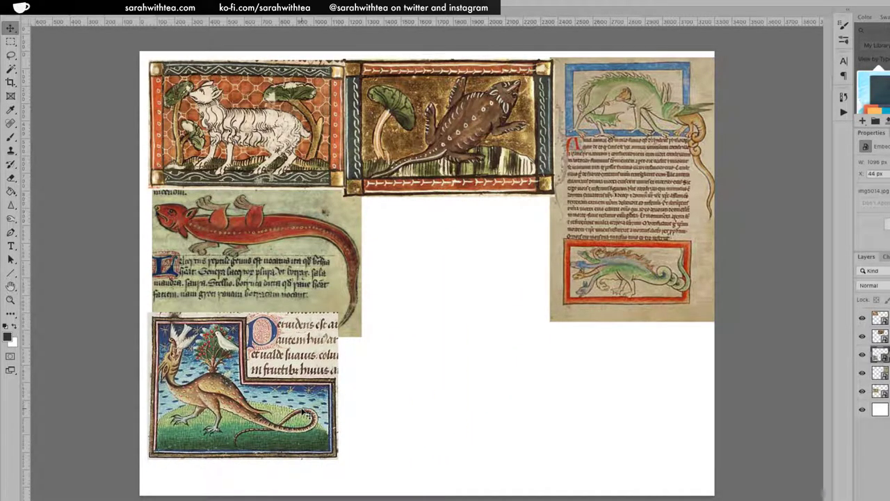
Add an empty layer above all the reference images, and try out and undo a brush stroke in the blank area.
{"action": "left_click", "coordinate": [879, 317]}
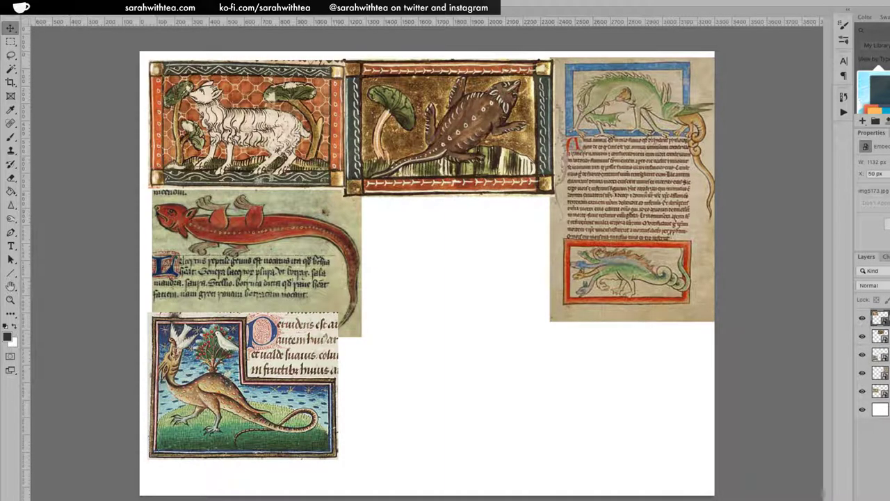
{"action": "key", "text": "ctrl+shift+alt+n"}
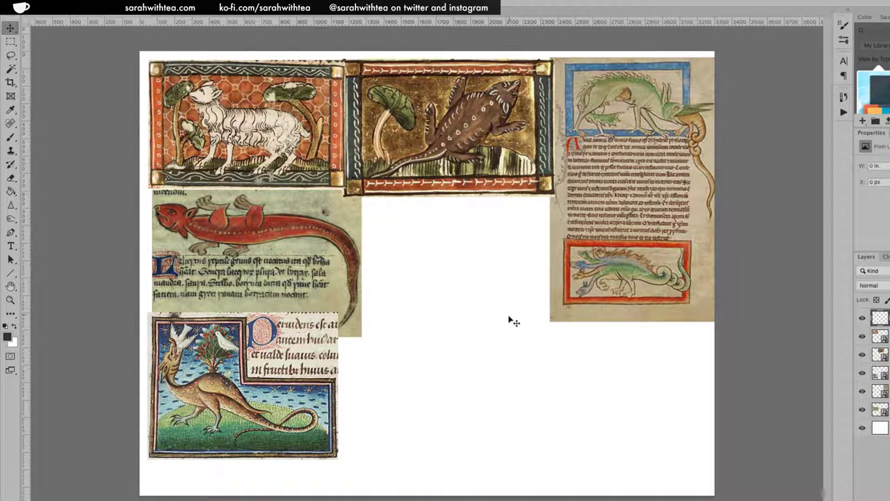
{"action": "key", "text": "b"}
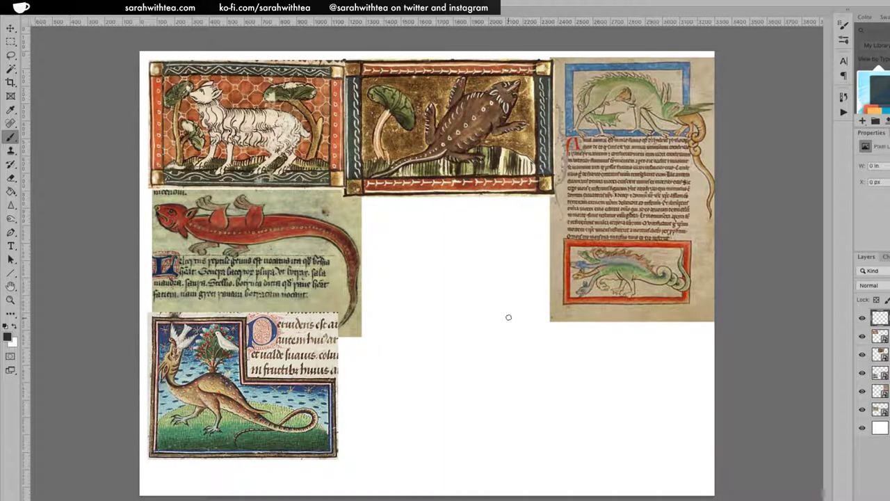
{"action": "mouse_move", "coordinate": [427, 245]}
{"action": "left_mouse_down"}
{"action": "mouse_move", "coordinate": [419, 312]}
{"action": "mouse_move", "coordinate": [443, 329]}
{"action": "left_mouse_up"}
{"action": "key", "text": "ctrl+z"}
Choose the KYLE Ultimate Pencil Soft 10px brush preset, then switch to the Move tool.
{"action": "left_click", "coordinate": [35, 9]}
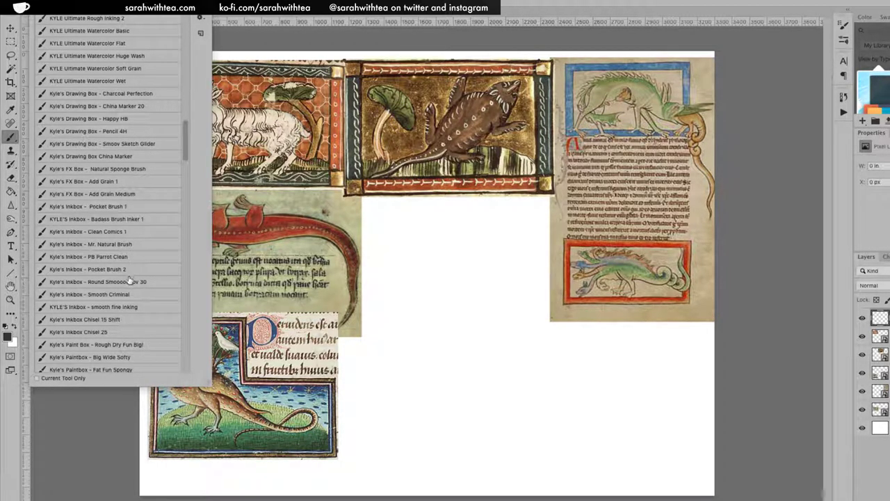
{"action": "scroll", "coordinate": [186, 144], "scroll_direction": "up", "scroll_amount": 4}
{"action": "scroll", "coordinate": [187, 141], "scroll_direction": "up", "scroll_amount": 1}
{"action": "left_click", "coordinate": [104, 113]}
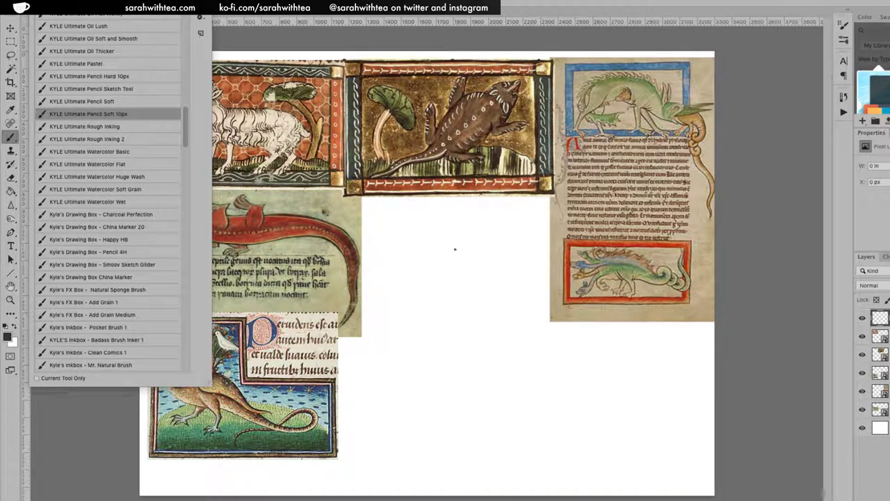
{"action": "key", "text": "v"}
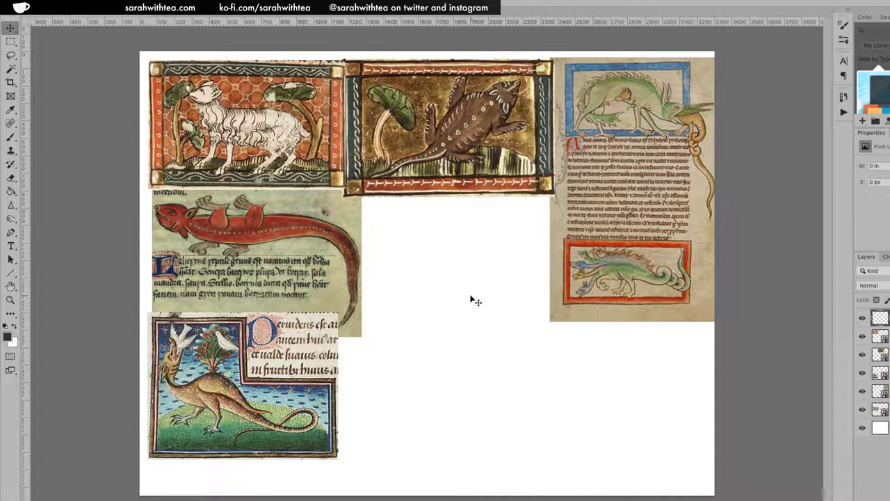
Sketch a rectangular frame outline in the blank area between the reference images.
{"action": "key", "text": "z"}
{"action": "left_click", "coordinate": [468, 280]}
{"action": "left_click", "coordinate": [468, 271]}
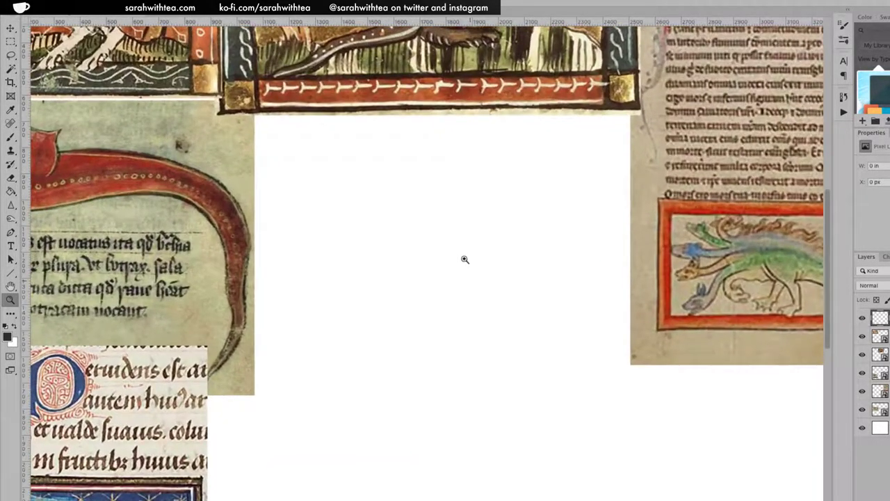
{"action": "key", "text": "b"}
{"action": "left_click_drag", "start_coordinate": [340, 241], "coordinate": [338, 357]}
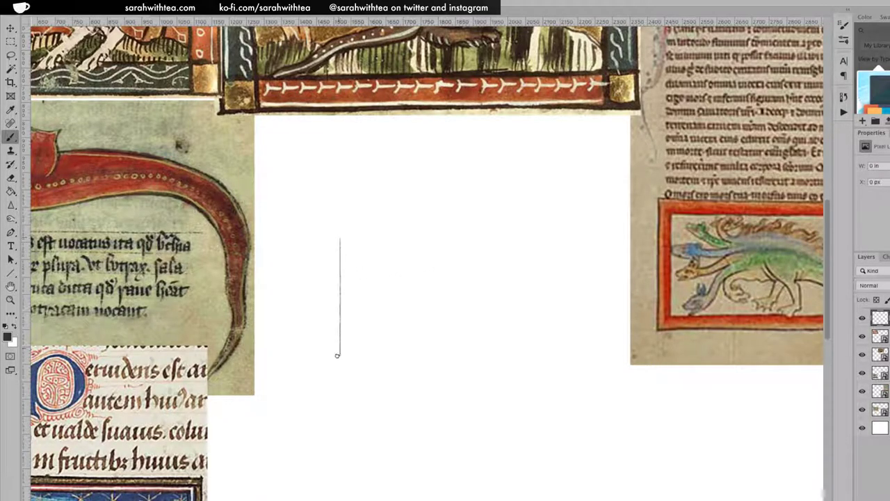
{"action": "mouse_move", "coordinate": [339, 239]}
{"action": "left_mouse_down"}
{"action": "mouse_move", "coordinate": [441, 240]}
{"action": "mouse_move", "coordinate": [515, 257]}
{"action": "left_mouse_up"}
{"action": "mouse_move", "coordinate": [345, 359]}
{"action": "left_mouse_down"}
{"action": "mouse_move", "coordinate": [431, 353]}
{"action": "mouse_move", "coordinate": [528, 362]}
{"action": "left_mouse_up"}
{"action": "left_click_drag", "start_coordinate": [530, 241], "coordinate": [530, 362]}
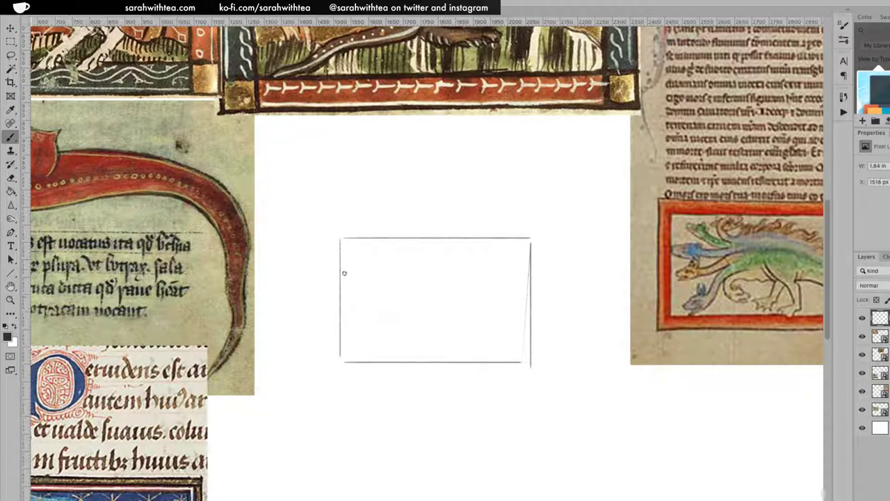
Add small corner squares and curved inner border lines to the sketched frame.
{"action": "mouse_move", "coordinate": [349, 252]}
{"action": "left_mouse_down"}
{"action": "mouse_move", "coordinate": [340, 342]}
{"action": "mouse_move", "coordinate": [352, 353]}
{"action": "mouse_move", "coordinate": [349, 241]}
{"action": "left_mouse_up"}
{"action": "left_click_drag", "start_coordinate": [517, 248], "coordinate": [529, 241]}
{"action": "left_click_drag", "start_coordinate": [512, 355], "coordinate": [527, 345]}
{"action": "mouse_move", "coordinate": [360, 348]}
{"action": "left_mouse_down"}
{"action": "mouse_move", "coordinate": [533, 333]}
{"action": "mouse_move", "coordinate": [517, 337]}
{"action": "mouse_move", "coordinate": [514, 253]}
{"action": "mouse_move", "coordinate": [360, 241]}
{"action": "left_mouse_up"}
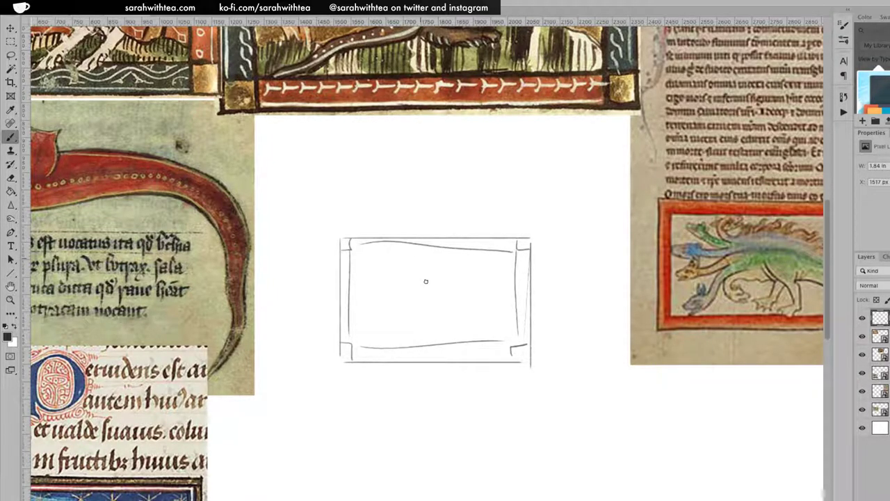
Rough in a curled-tail creature, two flanking plants and a ground line inside the frame.
{"action": "mouse_move", "coordinate": [390, 314]}
{"action": "left_mouse_down"}
{"action": "mouse_move", "coordinate": [405, 284]}
{"action": "mouse_move", "coordinate": [411, 309]}
{"action": "mouse_move", "coordinate": [456, 314]}
{"action": "mouse_move", "coordinate": [484, 285]}
{"action": "mouse_move", "coordinate": [458, 321]}
{"action": "mouse_move", "coordinate": [378, 329]}
{"action": "left_mouse_up"}
{"action": "left_click_drag", "start_coordinate": [466, 329], "coordinate": [479, 329]}
{"action": "mouse_move", "coordinate": [363, 303]}
{"action": "left_mouse_down"}
{"action": "mouse_move", "coordinate": [376, 244]}
{"action": "mouse_move", "coordinate": [394, 260]}
{"action": "left_mouse_up"}
{"action": "mouse_move", "coordinate": [511, 314]}
{"action": "left_mouse_down"}
{"action": "mouse_move", "coordinate": [501, 263]}
{"action": "mouse_move", "coordinate": [475, 244]}
{"action": "left_mouse_up"}
{"action": "mouse_move", "coordinate": [476, 245]}
{"action": "left_mouse_down"}
{"action": "mouse_move", "coordinate": [500, 256]}
{"action": "mouse_move", "coordinate": [491, 258]}
{"action": "left_mouse_up"}
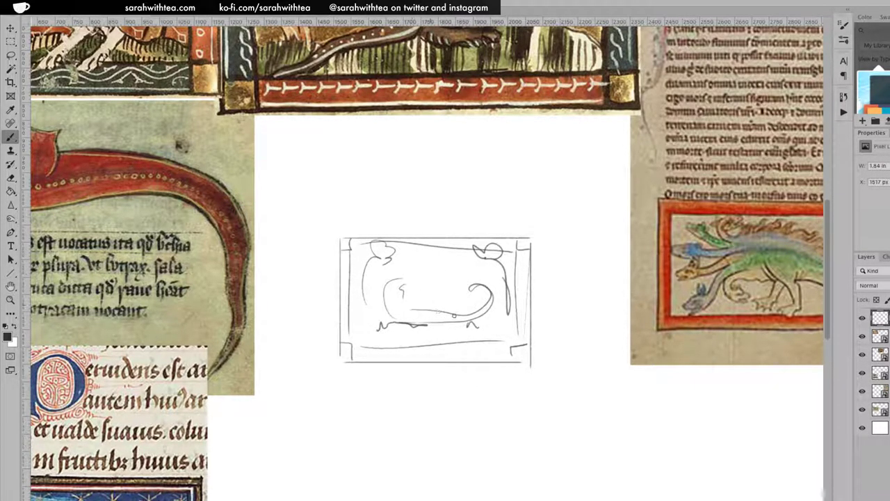
{"action": "left_click_drag", "start_coordinate": [350, 319], "coordinate": [386, 314]}
{"action": "left_click_drag", "start_coordinate": [512, 317], "coordinate": [491, 319]}
Sketch a shallow text box beneath the framed thumbnail with an ornate initial S at its left end.
{"action": "key", "text": "z"}
{"action": "left_click", "coordinate": [463, 295], "text": "alt"}
{"action": "left_click", "coordinate": [482, 322], "text": "alt"}
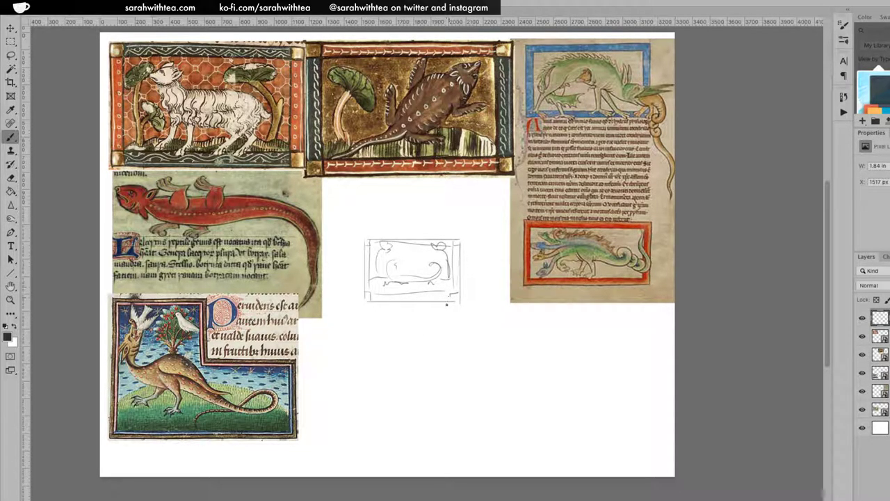
{"action": "mouse_move", "coordinate": [366, 337]}
{"action": "left_mouse_down"}
{"action": "mouse_move", "coordinate": [405, 349]}
{"action": "mouse_move", "coordinate": [454, 349]}
{"action": "left_mouse_up"}
{"action": "left_click_drag", "start_coordinate": [366, 313], "coordinate": [459, 316]}
{"action": "left_click_drag", "start_coordinate": [368, 324], "coordinate": [374, 316]}
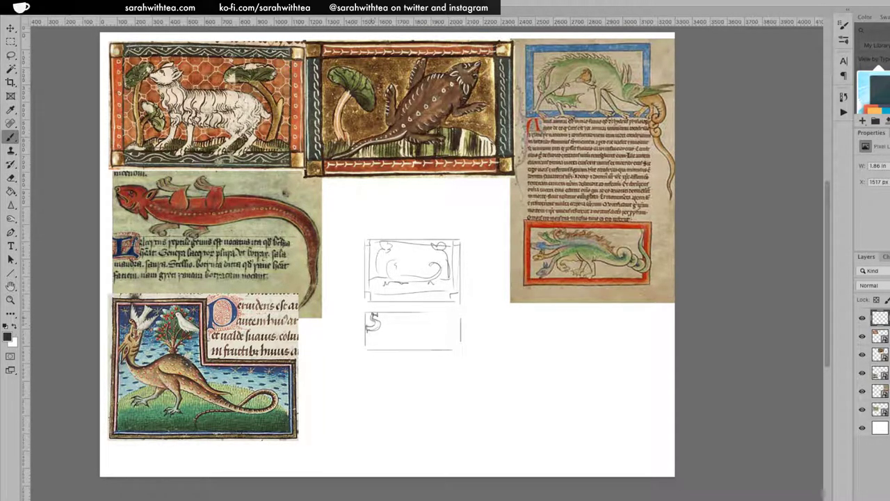
{"action": "mouse_move", "coordinate": [374, 319]}
{"action": "left_mouse_down"}
{"action": "mouse_move", "coordinate": [369, 330]}
{"action": "mouse_move", "coordinate": [380, 329]}
{"action": "mouse_move", "coordinate": [382, 310]}
{"action": "mouse_move", "coordinate": [376, 333]}
{"action": "left_mouse_up"}
Lasso the framed thumbnail and its text box, delete them and clear the selection.
{"action": "key", "text": "l"}
{"action": "mouse_move", "coordinate": [480, 320]}
{"action": "left_mouse_down"}
{"action": "mouse_move", "coordinate": [422, 384]}
{"action": "mouse_move", "coordinate": [386, 204]}
{"action": "mouse_move", "coordinate": [491, 354]}
{"action": "left_mouse_up"}
{"action": "mouse_move", "coordinate": [472, 229]}
{"action": "left_mouse_down"}
{"action": "mouse_move", "coordinate": [375, 385]}
{"action": "mouse_move", "coordinate": [417, 208]}
{"action": "left_mouse_up"}
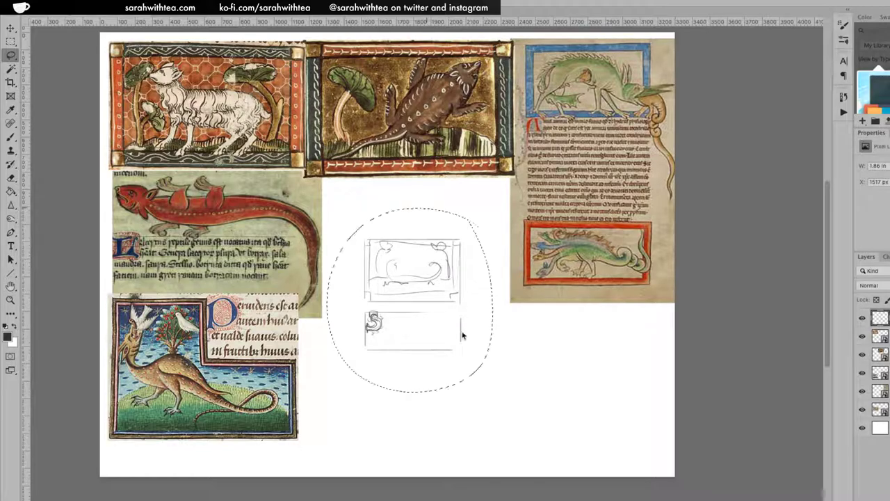
{"action": "key", "text": "Delete"}
{"action": "key", "text": "ctrl+d"}
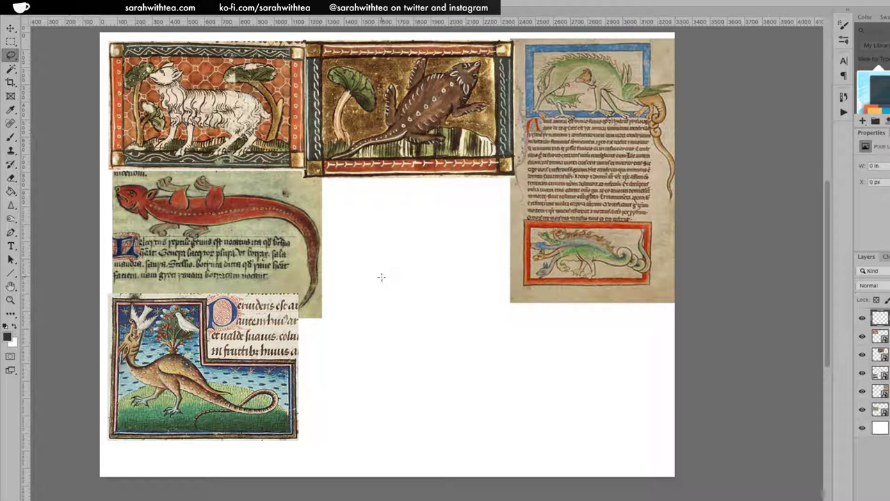
Rough in a lowered sheep's head in the blank area with a large letter S coming from its mouth.
{"action": "key", "text": "b"}
{"action": "left_click_drag", "start_coordinate": [375, 267], "coordinate": [366, 296]}
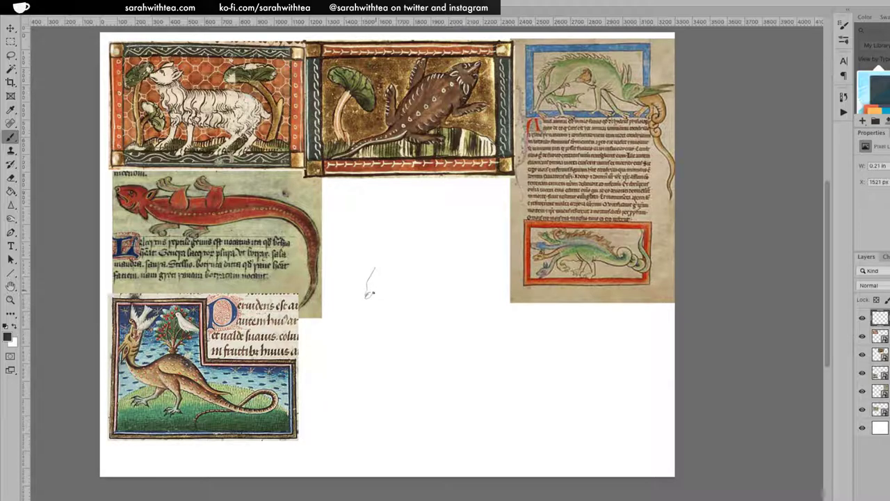
{"action": "mouse_move", "coordinate": [367, 295]}
{"action": "left_mouse_down"}
{"action": "mouse_move", "coordinate": [388, 282]}
{"action": "mouse_move", "coordinate": [389, 294]}
{"action": "mouse_move", "coordinate": [397, 272]}
{"action": "left_mouse_up"}
{"action": "left_click_drag", "start_coordinate": [371, 297], "coordinate": [368, 318]}
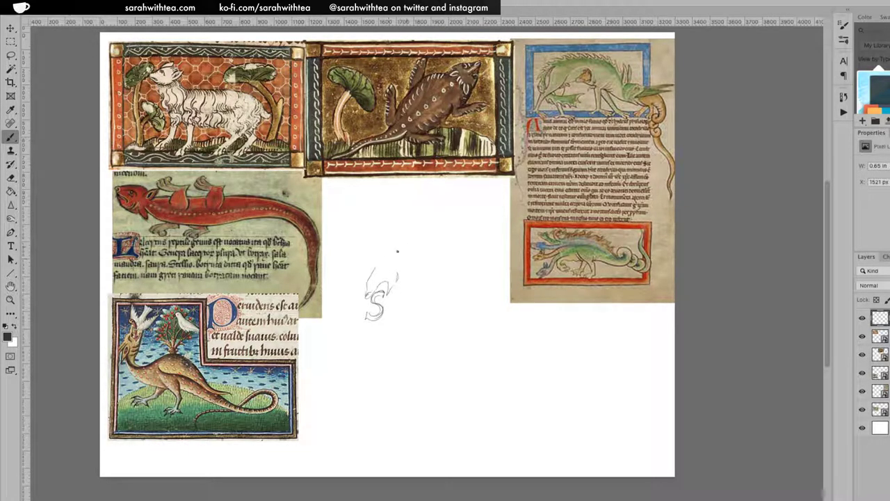
Rough in the sheep's arched back, legs and curling tail, with a plant curve and frame lines around them.
{"action": "left_click_drag", "start_coordinate": [372, 271], "coordinate": [457, 239]}
{"action": "mouse_move", "coordinate": [399, 238]}
{"action": "left_mouse_down"}
{"action": "mouse_move", "coordinate": [397, 265]}
{"action": "mouse_move", "coordinate": [421, 257]}
{"action": "mouse_move", "coordinate": [409, 283]}
{"action": "left_mouse_up"}
{"action": "mouse_move", "coordinate": [464, 259]}
{"action": "left_mouse_down"}
{"action": "mouse_move", "coordinate": [492, 269]}
{"action": "mouse_move", "coordinate": [493, 230]}
{"action": "mouse_move", "coordinate": [459, 221]}
{"action": "mouse_move", "coordinate": [467, 203]}
{"action": "mouse_move", "coordinate": [493, 229]}
{"action": "mouse_move", "coordinate": [467, 277]}
{"action": "left_mouse_up"}
{"action": "mouse_move", "coordinate": [352, 259]}
{"action": "left_mouse_down"}
{"action": "mouse_move", "coordinate": [377, 209]}
{"action": "mouse_move", "coordinate": [394, 207]}
{"action": "left_mouse_up"}
{"action": "mouse_move", "coordinate": [345, 185]}
{"action": "left_mouse_down"}
{"action": "mouse_move", "coordinate": [341, 280]}
{"action": "mouse_move", "coordinate": [366, 293]}
{"action": "mouse_move", "coordinate": [471, 299]}
{"action": "mouse_move", "coordinate": [488, 276]}
{"action": "left_mouse_up"}
{"action": "left_click_drag", "start_coordinate": [488, 199], "coordinate": [366, 189]}
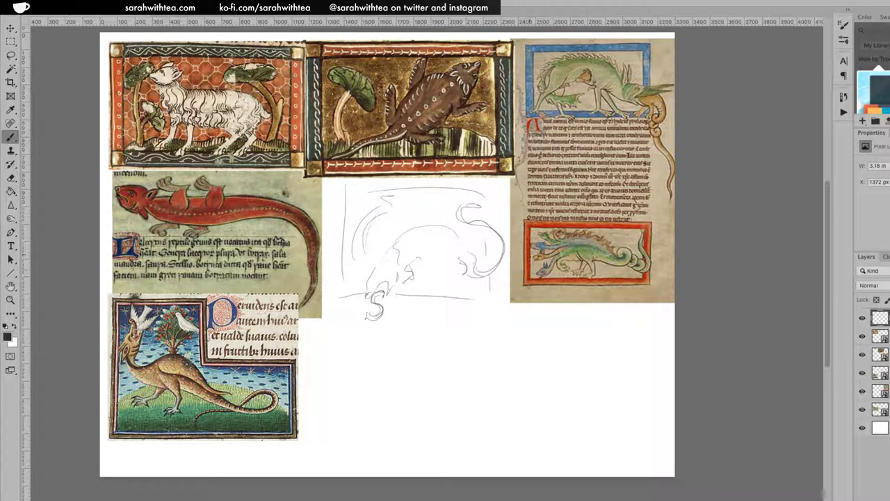
Complete the double-line frame with corner squares and letter the word "Sheep" from the large S.
{"action": "left_click_drag", "start_coordinate": [468, 259], "coordinate": [461, 269]}
{"action": "mouse_move", "coordinate": [388, 305]}
{"action": "left_mouse_down"}
{"action": "mouse_move", "coordinate": [390, 317]}
{"action": "mouse_move", "coordinate": [404, 321]}
{"action": "mouse_move", "coordinate": [436, 291]}
{"action": "mouse_move", "coordinate": [491, 296]}
{"action": "mouse_move", "coordinate": [493, 193]}
{"action": "mouse_move", "coordinate": [497, 237]}
{"action": "left_mouse_up"}
{"action": "left_click_drag", "start_coordinate": [498, 189], "coordinate": [498, 286]}
{"action": "left_click_drag", "start_coordinate": [347, 253], "coordinate": [342, 299]}
{"action": "mouse_move", "coordinate": [343, 290]}
{"action": "left_mouse_down"}
{"action": "mouse_move", "coordinate": [362, 288]}
{"action": "mouse_move", "coordinate": [357, 281]}
{"action": "mouse_move", "coordinate": [356, 289]}
{"action": "left_mouse_up"}
{"action": "mouse_move", "coordinate": [341, 199]}
{"action": "left_mouse_down"}
{"action": "mouse_move", "coordinate": [359, 184]}
{"action": "mouse_move", "coordinate": [352, 281]}
{"action": "left_mouse_up"}
{"action": "mouse_move", "coordinate": [356, 185]}
{"action": "left_mouse_down"}
{"action": "mouse_move", "coordinate": [492, 189]}
{"action": "mouse_move", "coordinate": [491, 210]}
{"action": "left_mouse_up"}
{"action": "mouse_move", "coordinate": [486, 281]}
{"action": "left_mouse_down"}
{"action": "mouse_move", "coordinate": [483, 298]}
{"action": "mouse_move", "coordinate": [480, 289]}
{"action": "left_mouse_up"}
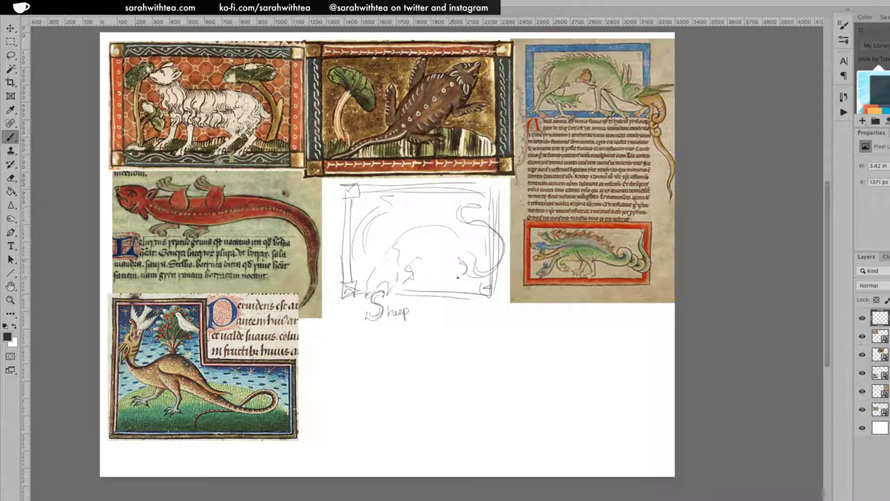
Sketch the sheep's hind and front legs and the shaggy wool along its belly and back.
{"action": "mouse_move", "coordinate": [463, 252]}
{"action": "left_mouse_down"}
{"action": "mouse_move", "coordinate": [450, 281]}
{"action": "mouse_move", "coordinate": [458, 286]}
{"action": "mouse_move", "coordinate": [429, 284]}
{"action": "mouse_move", "coordinate": [448, 281]}
{"action": "mouse_move", "coordinate": [427, 278]}
{"action": "mouse_move", "coordinate": [452, 281]}
{"action": "left_mouse_up"}
{"action": "mouse_move", "coordinate": [418, 258]}
{"action": "left_mouse_down"}
{"action": "mouse_move", "coordinate": [426, 285]}
{"action": "mouse_move", "coordinate": [398, 284]}
{"action": "mouse_move", "coordinate": [430, 254]}
{"action": "mouse_move", "coordinate": [468, 248]}
{"action": "mouse_move", "coordinate": [477, 265]}
{"action": "mouse_move", "coordinate": [458, 230]}
{"action": "left_mouse_up"}
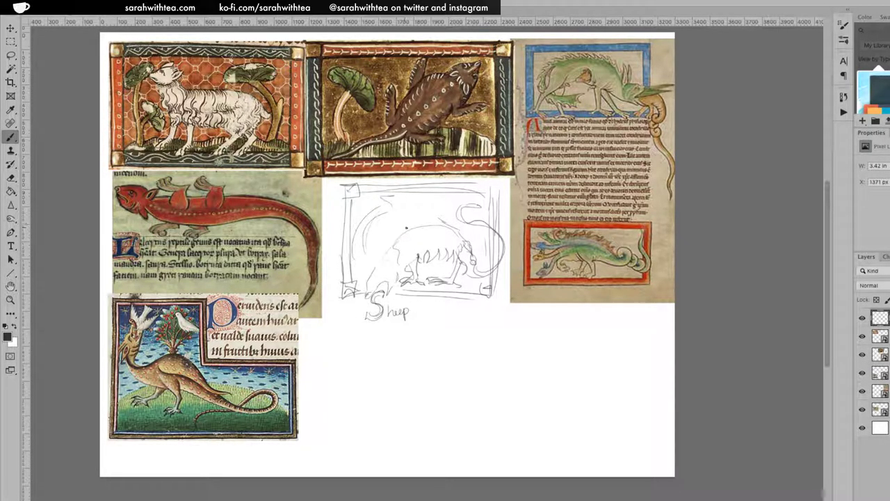
{"action": "mouse_move", "coordinate": [401, 254]}
{"action": "left_mouse_down"}
{"action": "mouse_move", "coordinate": [430, 253]}
{"action": "mouse_move", "coordinate": [435, 232]}
{"action": "left_mouse_up"}
Detail the sheep's head with long ears, face and open jaw, and add wool on the neck.
{"action": "left_click_drag", "start_coordinate": [384, 276], "coordinate": [379, 264]}
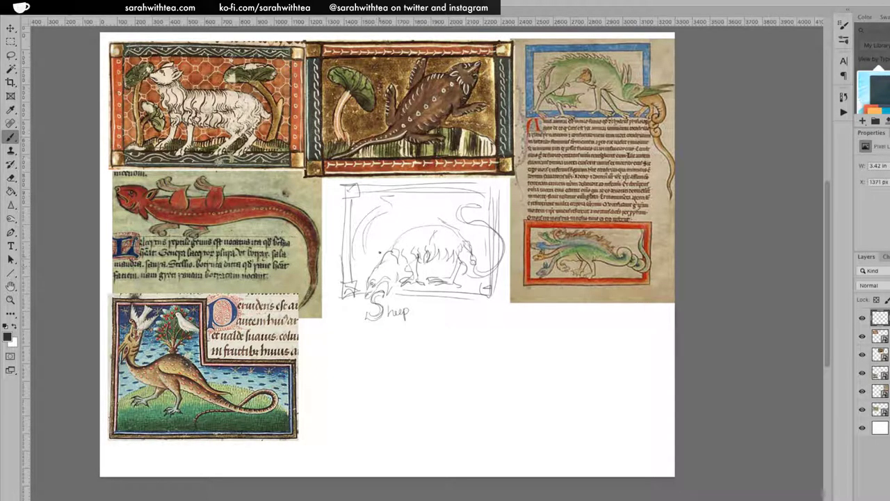
{"action": "mouse_move", "coordinate": [374, 248]}
{"action": "left_mouse_down"}
{"action": "mouse_move", "coordinate": [376, 241]}
{"action": "mouse_move", "coordinate": [384, 264]}
{"action": "mouse_move", "coordinate": [367, 253]}
{"action": "mouse_move", "coordinate": [375, 271]}
{"action": "mouse_move", "coordinate": [396, 276]}
{"action": "left_mouse_up"}
{"action": "left_click_drag", "start_coordinate": [383, 257], "coordinate": [369, 280]}
{"action": "mouse_move", "coordinate": [371, 276]}
{"action": "left_mouse_down"}
{"action": "mouse_move", "coordinate": [363, 299]}
{"action": "mouse_move", "coordinate": [372, 301]}
{"action": "mouse_move", "coordinate": [364, 298]}
{"action": "mouse_move", "coordinate": [380, 282]}
{"action": "mouse_move", "coordinate": [390, 288]}
{"action": "left_mouse_up"}
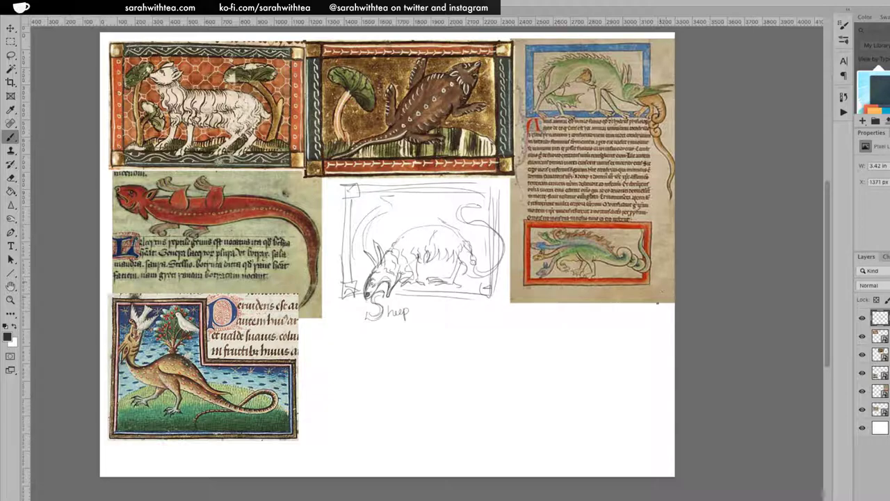
Scale all the reference images down together into the canvas's upper-left corner and set their opacity to 20%.
{"action": "left_click", "coordinate": [868, 341]}
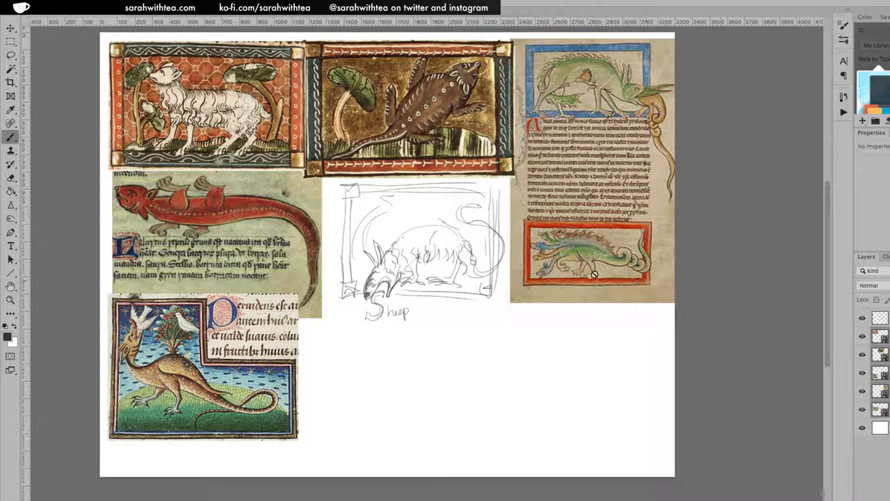
{"action": "key", "text": "ctrl+t"}
{"action": "left_click_drag", "start_coordinate": [708, 439], "coordinate": [398, 233]}
{"action": "key", "text": "Return"}
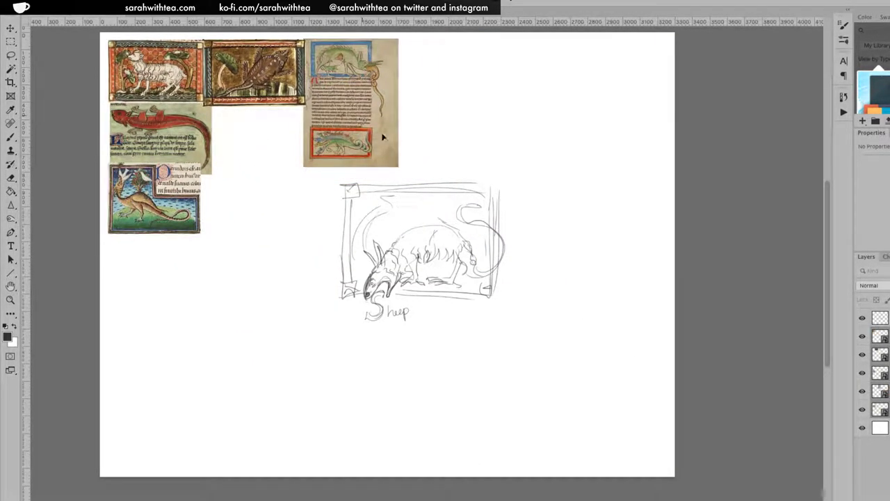
{"action": "key", "text": "b"}
{"action": "key", "text": "2"}
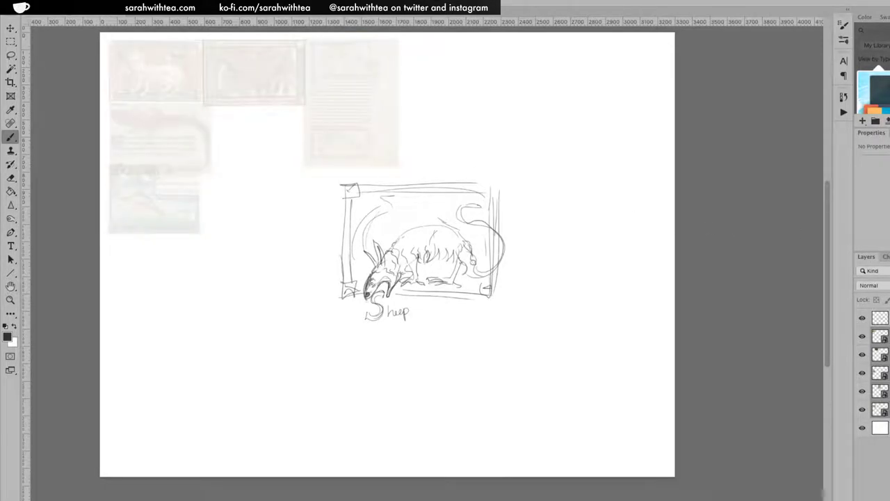
Enlarge the sheep sketch to about 7.43 in wide and position it in the middle of the canvas.
{"action": "key", "text": "alt+]"}
{"action": "key", "text": "ctrl+t"}
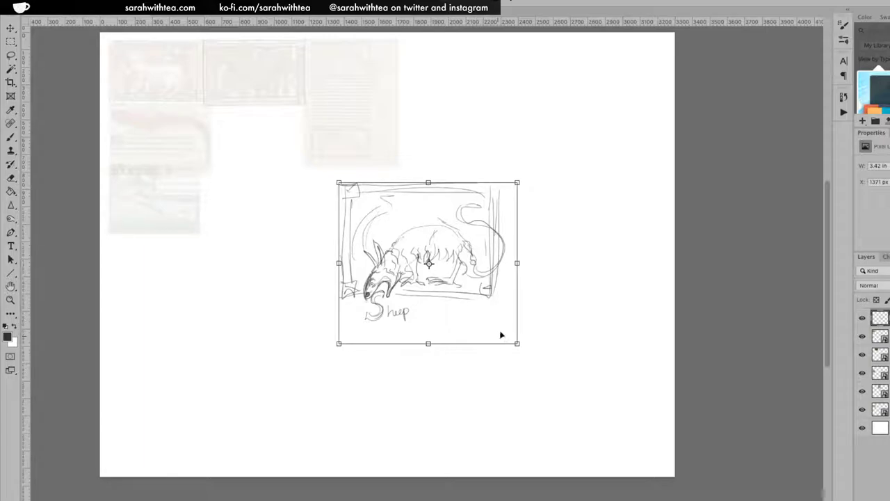
{"action": "mouse_move", "coordinate": [517, 343]}
{"action": "left_mouse_down"}
{"action": "mouse_move", "coordinate": [628, 465]}
{"action": "mouse_move", "coordinate": [665, 477]}
{"action": "left_mouse_up"}
{"action": "left_click_drag", "start_coordinate": [501, 283], "coordinate": [408, 213]}
{"action": "left_click_drag", "start_coordinate": [575, 111], "coordinate": [636, 56]}
{"action": "key", "text": "Return"}
{"action": "key", "text": "b"}
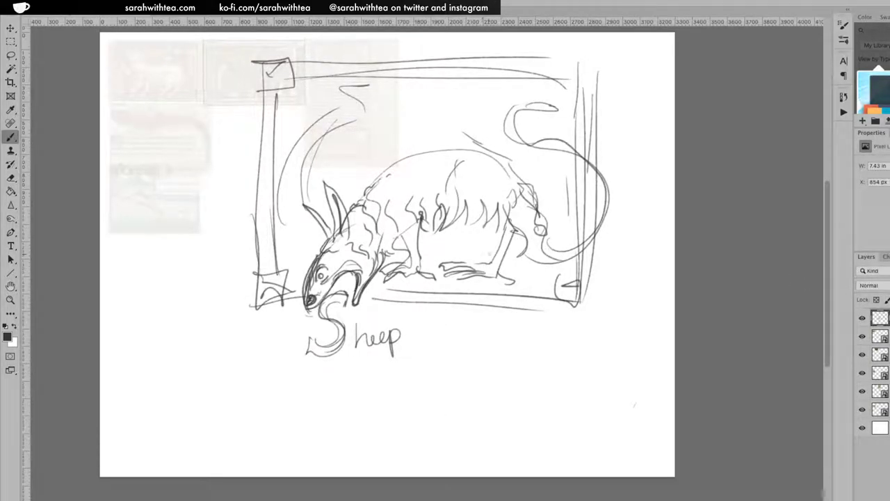
{"action": "key", "text": "v"}
{"action": "mouse_move", "coordinate": [491, 279]}
{"action": "left_mouse_down"}
{"action": "mouse_move", "coordinate": [493, 349]}
{"action": "mouse_move", "coordinate": [476, 312]}
{"action": "left_mouse_up"}
Set the rough sketch layer's opacity to 20% and add an empty layer above it for brush drawing.
{"action": "key", "text": "2"}
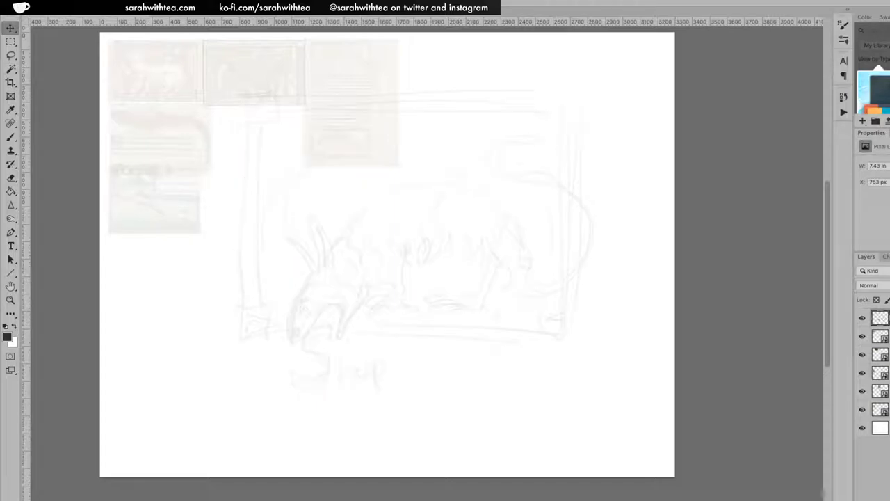
{"action": "key", "text": "ctrl+shift+alt+n"}
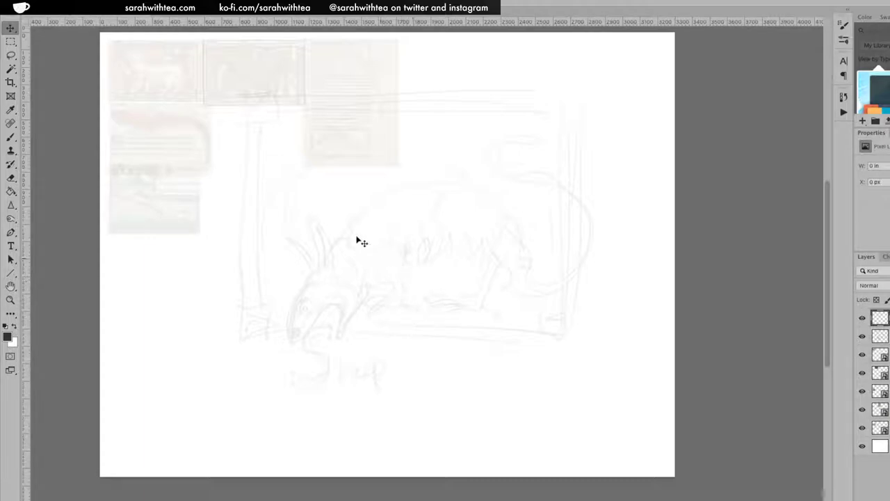
{"action": "key", "text": "b"}
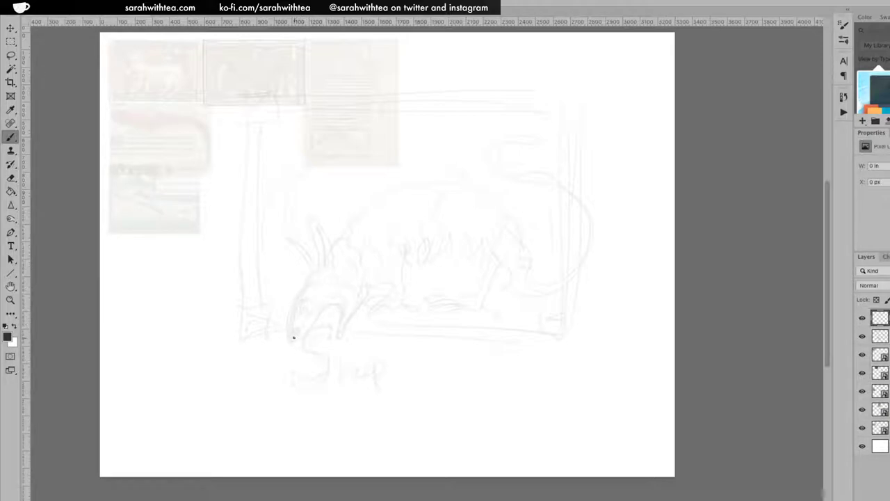
Draw the sheep's nostril and snout outline over the faded sketch.
{"action": "left_click", "coordinate": [293, 332]}
{"action": "left_click_drag", "start_coordinate": [295, 338], "coordinate": [293, 334]}
{"action": "left_click_drag", "start_coordinate": [291, 304], "coordinate": [293, 335]}
{"action": "left_click_drag", "start_coordinate": [304, 287], "coordinate": [292, 335]}
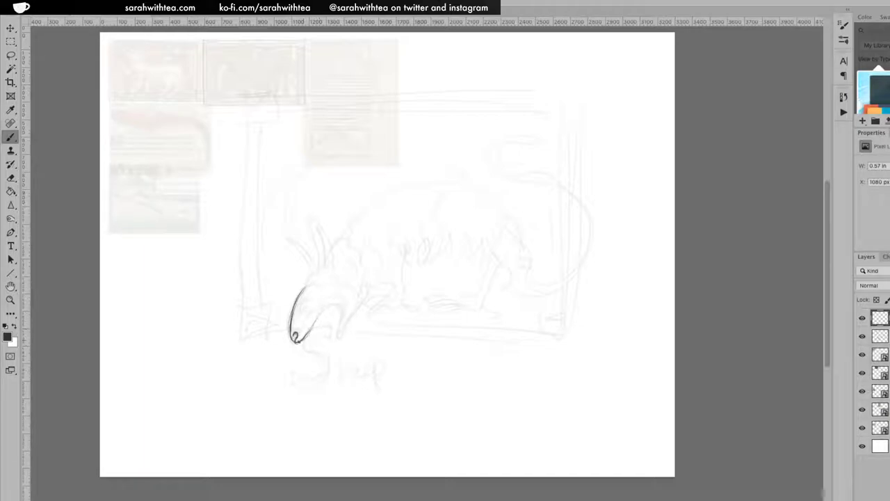
Try out mouth and lower jaw lines on the sheep's head, and undo them.
{"action": "mouse_move", "coordinate": [304, 335]}
{"action": "left_mouse_down"}
{"action": "mouse_move", "coordinate": [327, 304]}
{"action": "mouse_move", "coordinate": [340, 318]}
{"action": "left_mouse_up"}
{"action": "mouse_move", "coordinate": [315, 323]}
{"action": "left_mouse_down"}
{"action": "mouse_move", "coordinate": [340, 298]}
{"action": "mouse_move", "coordinate": [343, 317]}
{"action": "mouse_move", "coordinate": [317, 320]}
{"action": "mouse_move", "coordinate": [340, 295]}
{"action": "mouse_move", "coordinate": [341, 328]}
{"action": "left_mouse_up"}
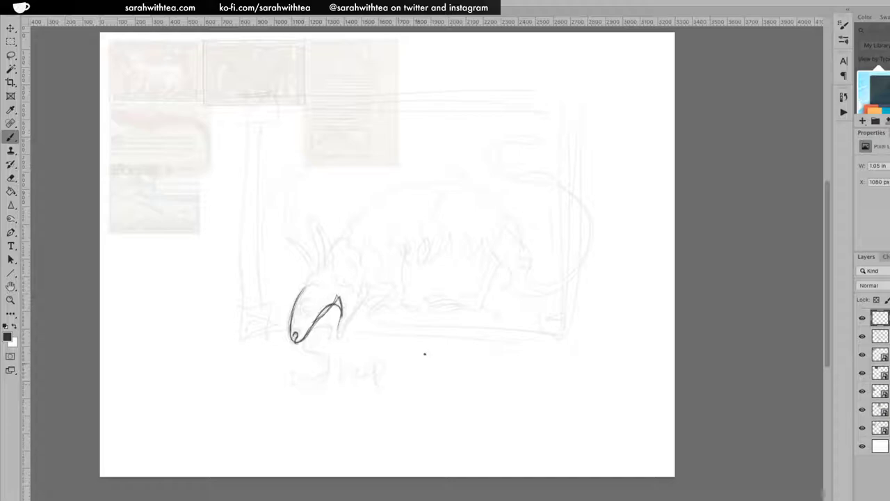
{"action": "key", "text": "ctrl+z"}
{"action": "key", "text": "ctrl+z"}
{"action": "key", "text": "ctrl+z"}
{"action": "key", "text": "ctrl+z"}
{"action": "key", "text": "ctrl+z"}
{"action": "key", "text": "ctrl+z"}
Draw the sheep's open mouth and pointed lower jaw.
{"action": "left_click_drag", "start_coordinate": [309, 336], "coordinate": [303, 338]}
{"action": "mouse_move", "coordinate": [328, 304]}
{"action": "left_mouse_down"}
{"action": "mouse_move", "coordinate": [302, 351]}
{"action": "mouse_move", "coordinate": [330, 299]}
{"action": "mouse_move", "coordinate": [332, 335]}
{"action": "mouse_move", "coordinate": [355, 300]}
{"action": "mouse_move", "coordinate": [330, 334]}
{"action": "mouse_move", "coordinate": [327, 305]}
{"action": "left_mouse_up"}
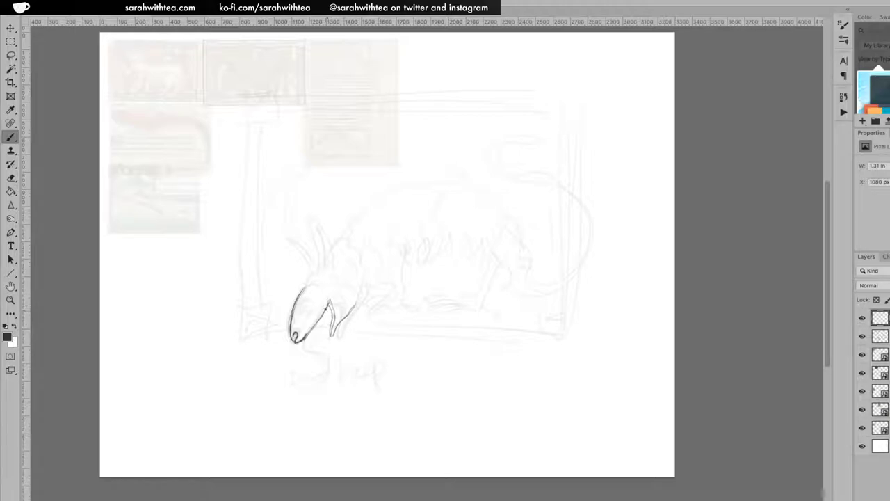
{"action": "mouse_move", "coordinate": [327, 306]}
{"action": "left_mouse_down"}
{"action": "mouse_move", "coordinate": [335, 330]}
{"action": "mouse_move", "coordinate": [330, 301]}
{"action": "mouse_move", "coordinate": [335, 316]}
{"action": "left_mouse_up"}
Draw the sheep's eye, short fur strokes on the forehead and curved strokes on the cheek.
{"action": "mouse_move", "coordinate": [303, 291]}
{"action": "left_mouse_down"}
{"action": "mouse_move", "coordinate": [317, 273]}
{"action": "mouse_move", "coordinate": [310, 286]}
{"action": "left_mouse_up"}
{"action": "left_click", "coordinate": [299, 307]}
{"action": "left_click_drag", "start_coordinate": [306, 285], "coordinate": [313, 278]}
{"action": "mouse_move", "coordinate": [303, 314]}
{"action": "left_mouse_down"}
{"action": "mouse_move", "coordinate": [310, 300]}
{"action": "mouse_move", "coordinate": [304, 309]}
{"action": "left_mouse_up"}
{"action": "left_click", "coordinate": [311, 306]}
{"action": "left_click_drag", "start_coordinate": [354, 290], "coordinate": [352, 306]}
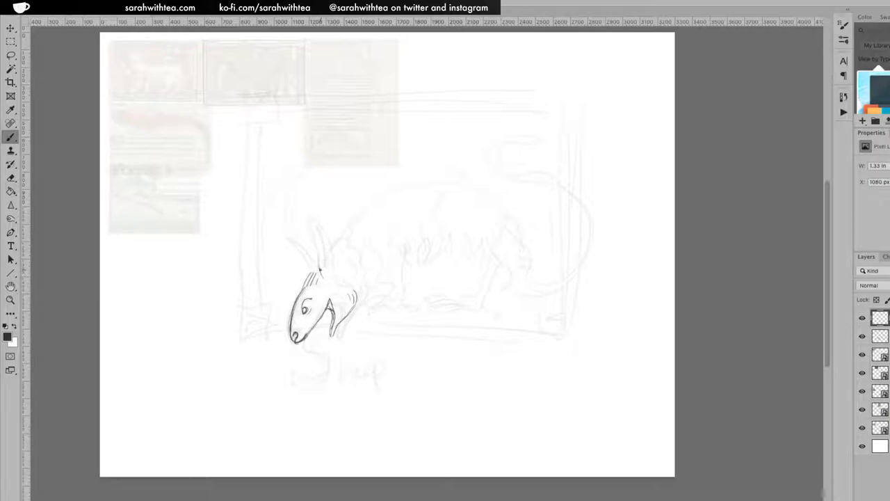
Draw the sheep's two long pointed ears, shading the inside of the nearer one.
{"action": "mouse_move", "coordinate": [317, 264]}
{"action": "left_mouse_down"}
{"action": "mouse_move", "coordinate": [309, 217]}
{"action": "mouse_move", "coordinate": [321, 278]}
{"action": "mouse_move", "coordinate": [309, 217]}
{"action": "mouse_move", "coordinate": [331, 274]}
{"action": "left_mouse_up"}
{"action": "left_click_drag", "start_coordinate": [333, 253], "coordinate": [332, 276]}
{"action": "left_click_drag", "start_coordinate": [317, 228], "coordinate": [329, 267]}
{"action": "mouse_move", "coordinate": [316, 225]}
{"action": "left_mouse_down"}
{"action": "mouse_move", "coordinate": [326, 269]}
{"action": "mouse_move", "coordinate": [318, 243]}
{"action": "mouse_move", "coordinate": [327, 250]}
{"action": "left_mouse_up"}
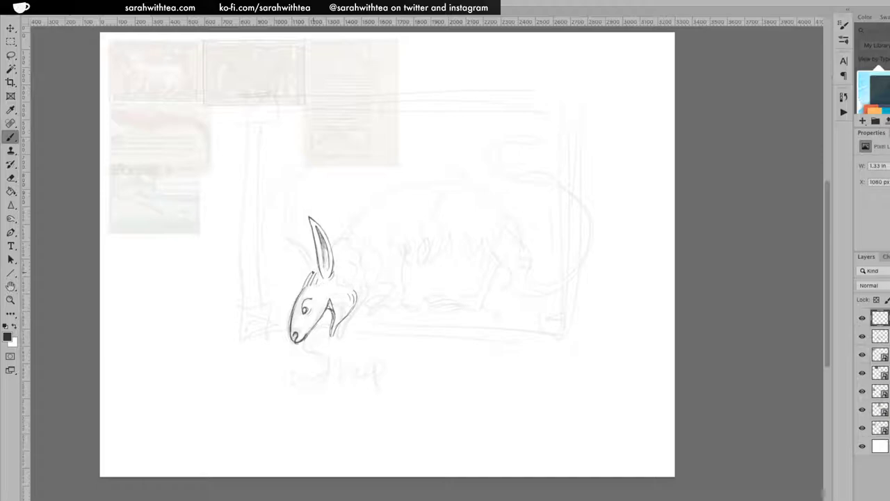
{"action": "mouse_move", "coordinate": [291, 244]}
{"action": "left_mouse_down"}
{"action": "mouse_move", "coordinate": [311, 269]}
{"action": "mouse_move", "coordinate": [285, 238]}
{"action": "mouse_move", "coordinate": [318, 269]}
{"action": "left_mouse_up"}
Refine the sheep's eye and snout, and add a row of short fur strokes behind the cheek.
{"action": "mouse_move", "coordinate": [307, 307]}
{"action": "left_mouse_down"}
{"action": "mouse_move", "coordinate": [317, 313]}
{"action": "mouse_move", "coordinate": [295, 306]}
{"action": "mouse_move", "coordinate": [312, 291]}
{"action": "mouse_move", "coordinate": [300, 317]}
{"action": "left_mouse_up"}
{"action": "left_click", "coordinate": [310, 316]}
{"action": "key", "text": "ctrl+z"}
{"action": "mouse_move", "coordinate": [291, 334]}
{"action": "left_mouse_down"}
{"action": "mouse_move", "coordinate": [297, 339]}
{"action": "mouse_move", "coordinate": [302, 330]}
{"action": "mouse_move", "coordinate": [301, 340]}
{"action": "mouse_move", "coordinate": [312, 327]}
{"action": "left_mouse_up"}
{"action": "mouse_move", "coordinate": [308, 299]}
{"action": "left_mouse_down"}
{"action": "mouse_move", "coordinate": [340, 272]}
{"action": "mouse_move", "coordinate": [362, 282]}
{"action": "left_mouse_up"}
{"action": "left_click_drag", "start_coordinate": [355, 293], "coordinate": [363, 287]}
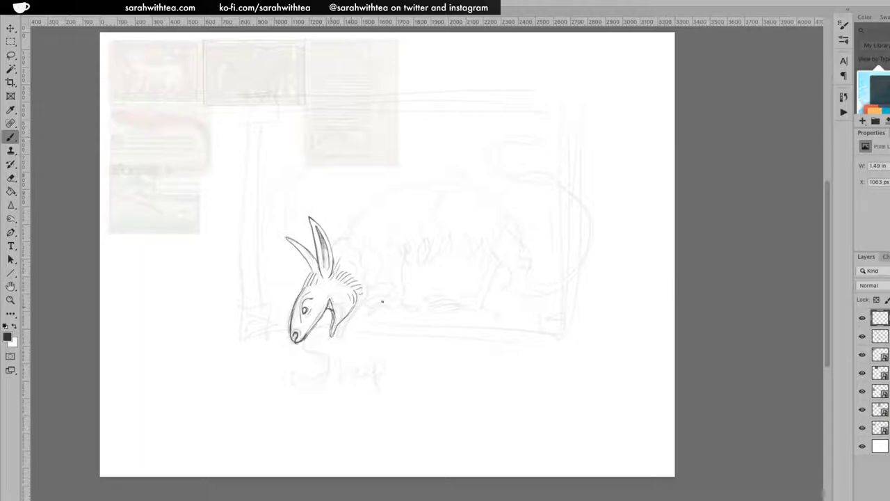
Lasso the sheep's snout and eye, nudge them slightly up toward the jaw and clear the selection.
{"action": "key", "text": "l"}
{"action": "mouse_move", "coordinate": [303, 295]}
{"action": "left_mouse_down"}
{"action": "mouse_move", "coordinate": [299, 286]}
{"action": "mouse_move", "coordinate": [322, 310]}
{"action": "mouse_move", "coordinate": [313, 346]}
{"action": "mouse_move", "coordinate": [288, 295]}
{"action": "left_mouse_up"}
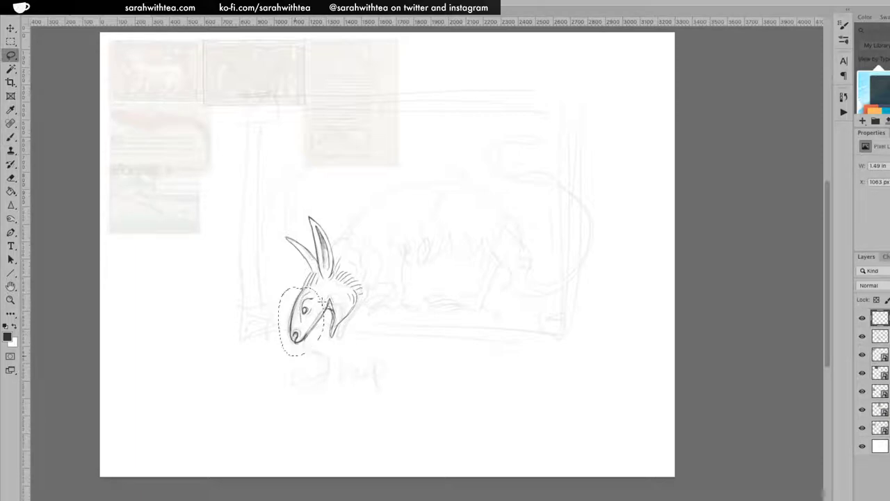
{"action": "key", "text": "v"}
{"action": "left_click_drag", "start_coordinate": [306, 338], "coordinate": [313, 312]}
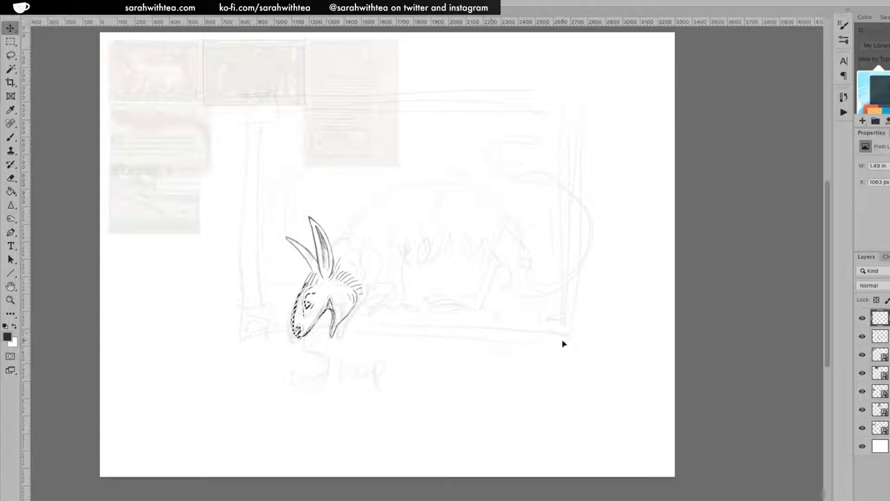
{"action": "key", "text": "ctrl+d"}
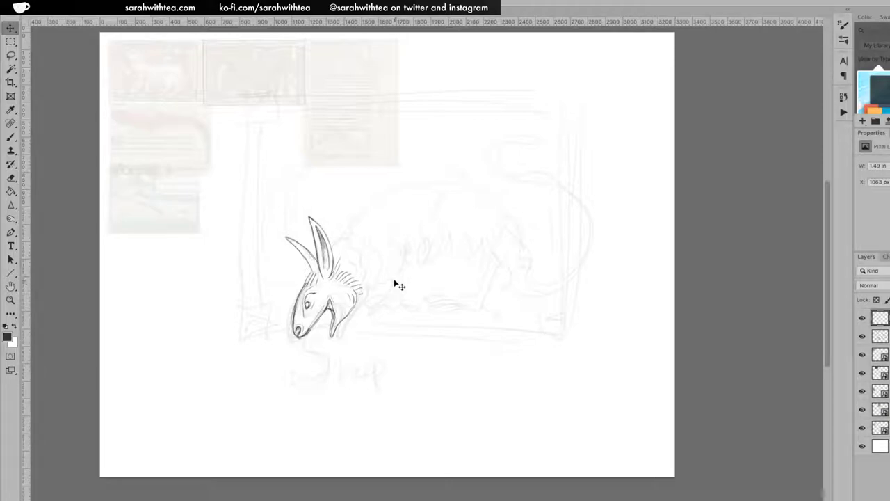
Draw the sheep's front leg with a small wool tuft at its top and a long foot.
{"action": "key", "text": "b"}
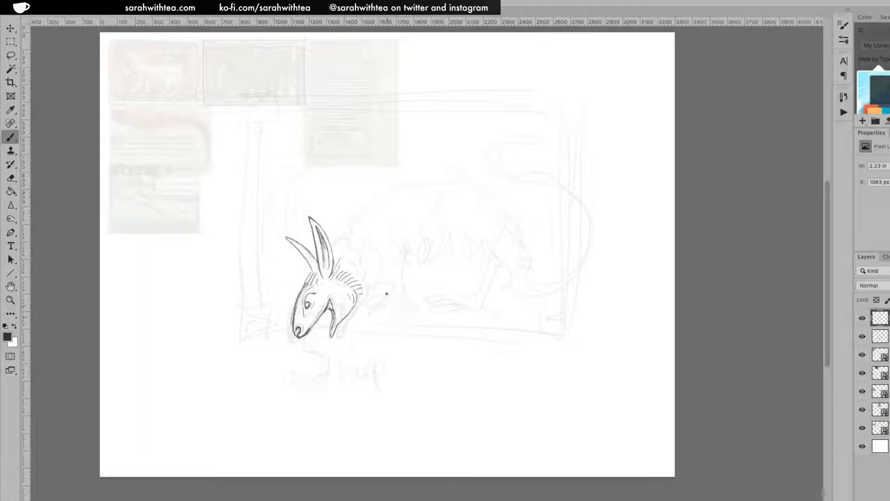
{"action": "left_click_drag", "start_coordinate": [403, 254], "coordinate": [411, 251]}
{"action": "mouse_move", "coordinate": [403, 246]}
{"action": "left_mouse_down"}
{"action": "mouse_move", "coordinate": [402, 303]}
{"action": "mouse_move", "coordinate": [423, 312]}
{"action": "left_mouse_up"}
{"action": "left_click_drag", "start_coordinate": [385, 251], "coordinate": [395, 299]}
{"action": "left_click_drag", "start_coordinate": [416, 311], "coordinate": [373, 313]}
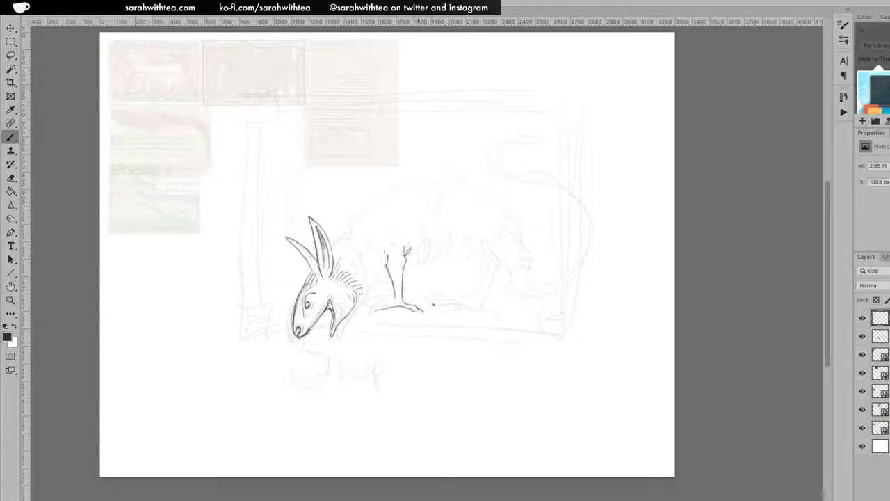
Finish the toes of the sheep's front foot and draw the far hind leg with a spurred hock and long clawed foot.
{"action": "left_click_drag", "start_coordinate": [416, 310], "coordinate": [423, 314]}
{"action": "mouse_move", "coordinate": [371, 302]}
{"action": "left_mouse_down"}
{"action": "mouse_move", "coordinate": [395, 298]}
{"action": "mouse_move", "coordinate": [363, 307]}
{"action": "left_mouse_up"}
{"action": "left_click_drag", "start_coordinate": [497, 254], "coordinate": [499, 268]}
{"action": "left_click_drag", "start_coordinate": [486, 249], "coordinate": [476, 298]}
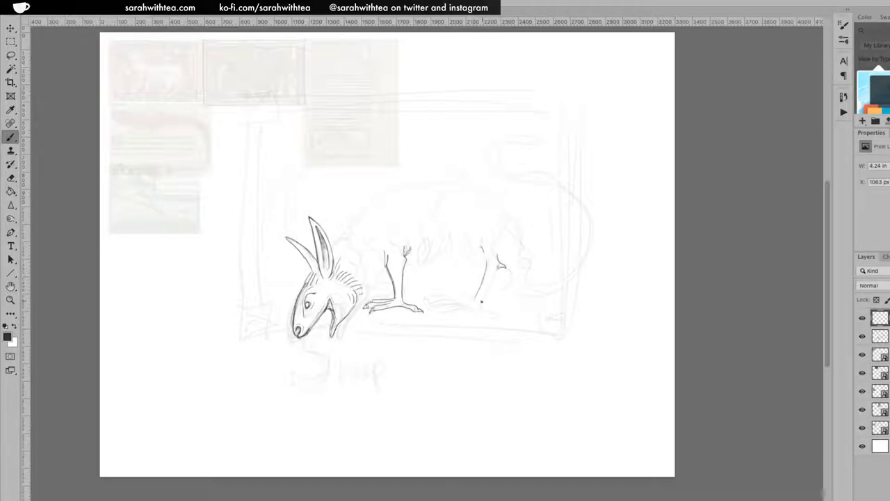
{"action": "mouse_move", "coordinate": [499, 266]}
{"action": "left_mouse_down"}
{"action": "mouse_move", "coordinate": [482, 301]}
{"action": "mouse_move", "coordinate": [500, 315]}
{"action": "mouse_move", "coordinate": [492, 315]}
{"action": "left_mouse_up"}
{"action": "left_click_drag", "start_coordinate": [461, 307], "coordinate": [436, 307]}
{"action": "key", "text": "ctrl+z"}
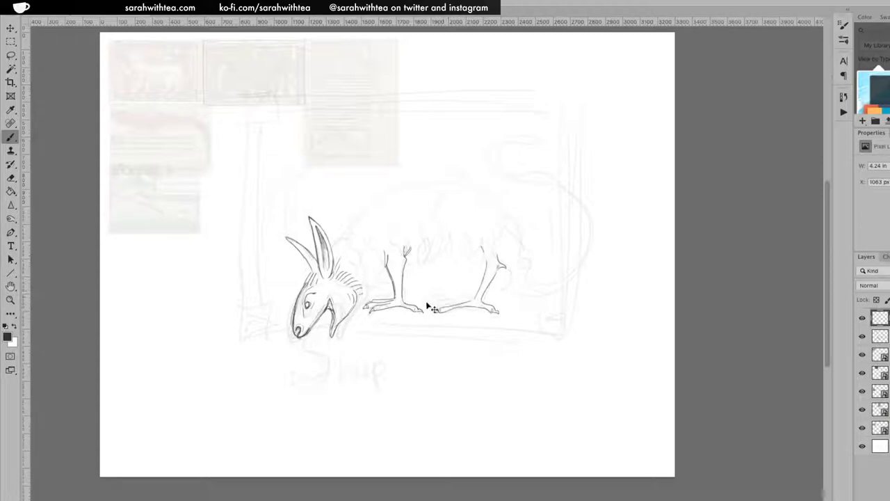
{"action": "left_click_drag", "start_coordinate": [466, 299], "coordinate": [427, 310]}
Sketch the haunch of the nearer hind leg, with curved thigh lines tapering to the hock and a first shin line.
{"action": "left_click_drag", "start_coordinate": [500, 252], "coordinate": [504, 225]}
{"action": "left_click_drag", "start_coordinate": [502, 212], "coordinate": [523, 272]}
{"action": "left_click_drag", "start_coordinate": [465, 229], "coordinate": [512, 275]}
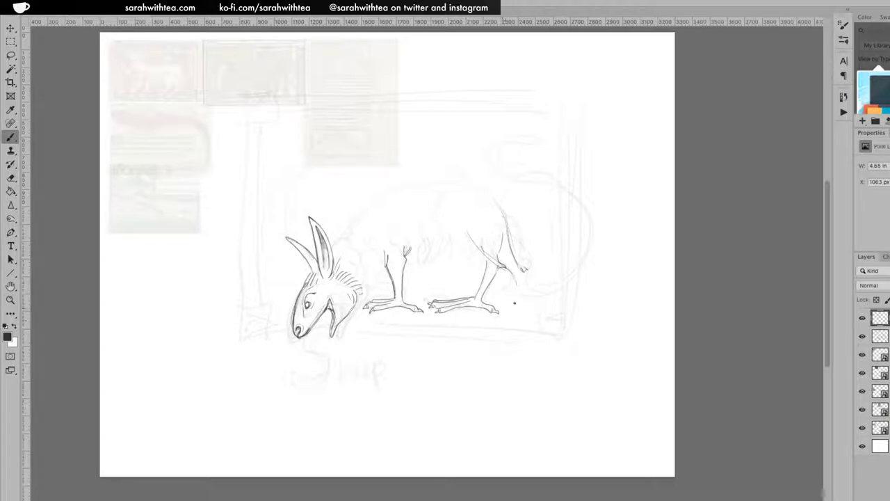
{"action": "left_click_drag", "start_coordinate": [514, 275], "coordinate": [513, 309]}
Lasso the sheep's front leg and nudge it slightly down toward the ground and toward the head.
{"action": "key", "text": "l"}
{"action": "mouse_move", "coordinate": [432, 229]}
{"action": "left_mouse_down"}
{"action": "mouse_move", "coordinate": [417, 289]}
{"action": "mouse_move", "coordinate": [428, 323]}
{"action": "mouse_move", "coordinate": [409, 331]}
{"action": "mouse_move", "coordinate": [369, 330]}
{"action": "mouse_move", "coordinate": [359, 314]}
{"action": "mouse_move", "coordinate": [379, 235]}
{"action": "left_mouse_up"}
{"action": "key", "text": "v"}
{"action": "left_click_drag", "start_coordinate": [421, 311], "coordinate": [410, 317]}
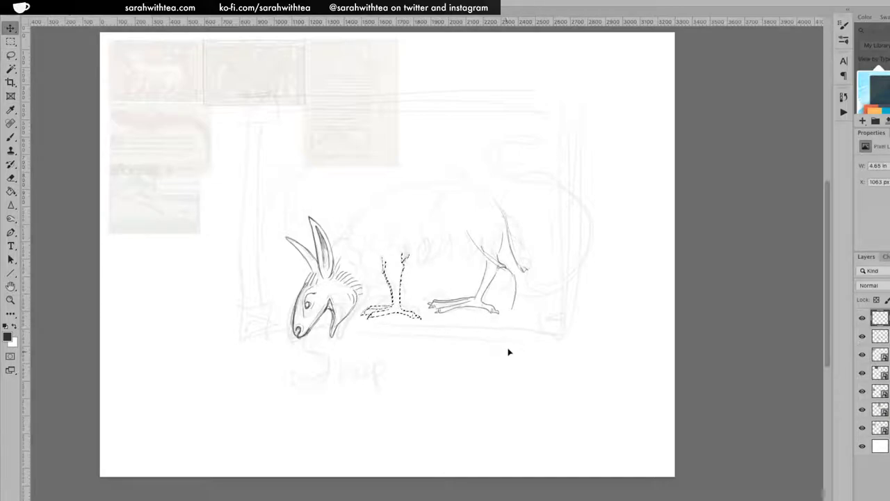
Lasso the far hind leg, nudge it slightly toward the front leg and clear the selection.
{"action": "key", "text": "l"}
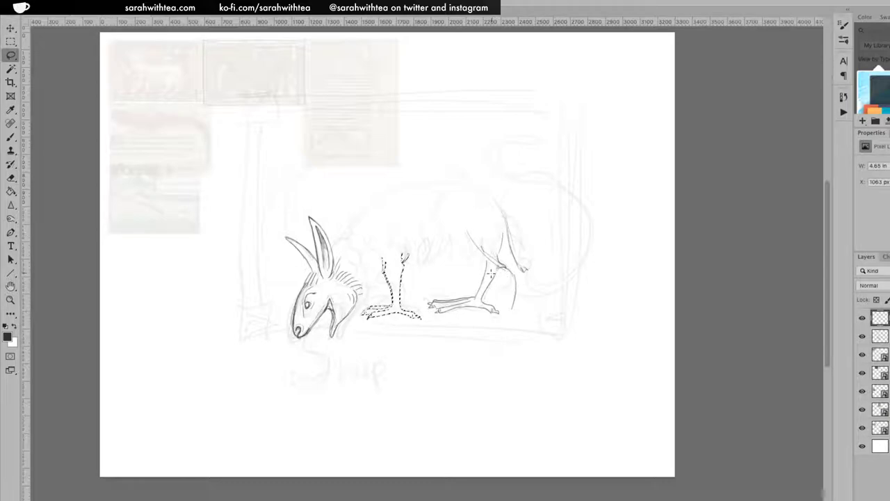
{"action": "mouse_move", "coordinate": [488, 264]}
{"action": "left_mouse_down"}
{"action": "mouse_move", "coordinate": [504, 315]}
{"action": "mouse_move", "coordinate": [473, 333]}
{"action": "mouse_move", "coordinate": [435, 323]}
{"action": "mouse_move", "coordinate": [425, 284]}
{"action": "mouse_move", "coordinate": [482, 259]}
{"action": "left_mouse_up"}
{"action": "key", "text": "v"}
{"action": "left_click_drag", "start_coordinate": [491, 308], "coordinate": [490, 304]}
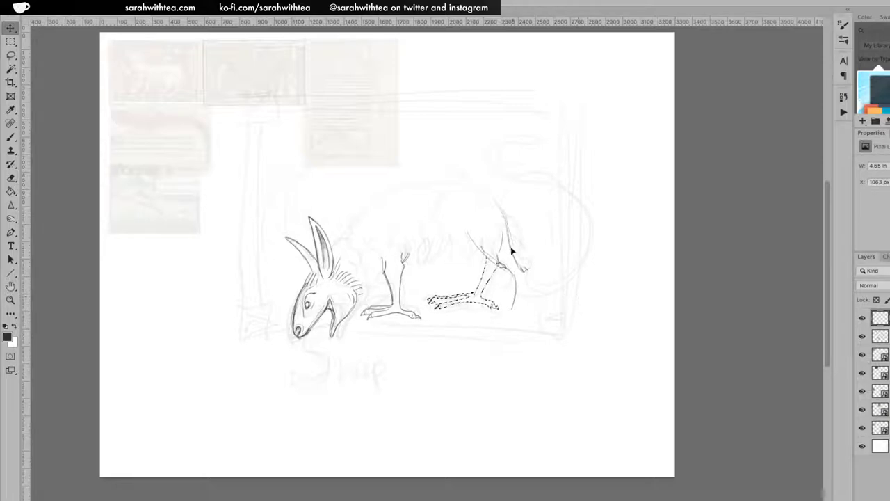
{"action": "key", "text": "ctrl+d"}
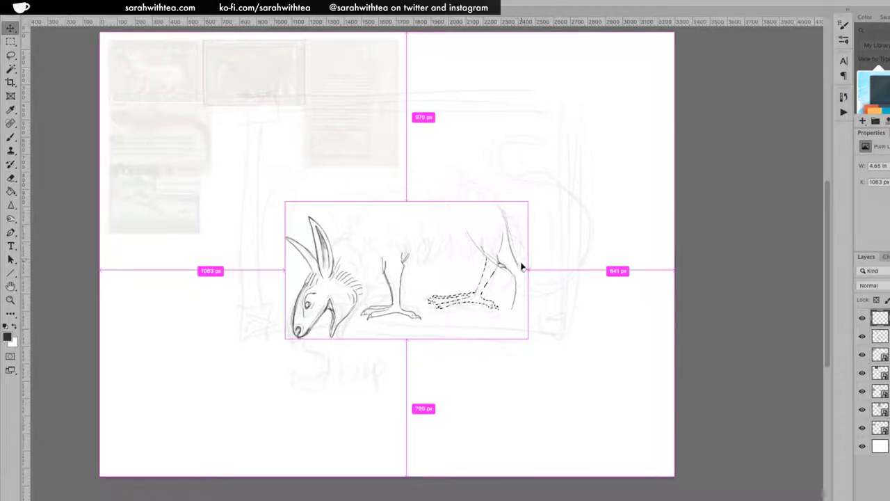
Darken the nearer hind leg's thigh and draw its shin, heel and long clawed foot, removing the stray shin line.
{"action": "key", "text": "b"}
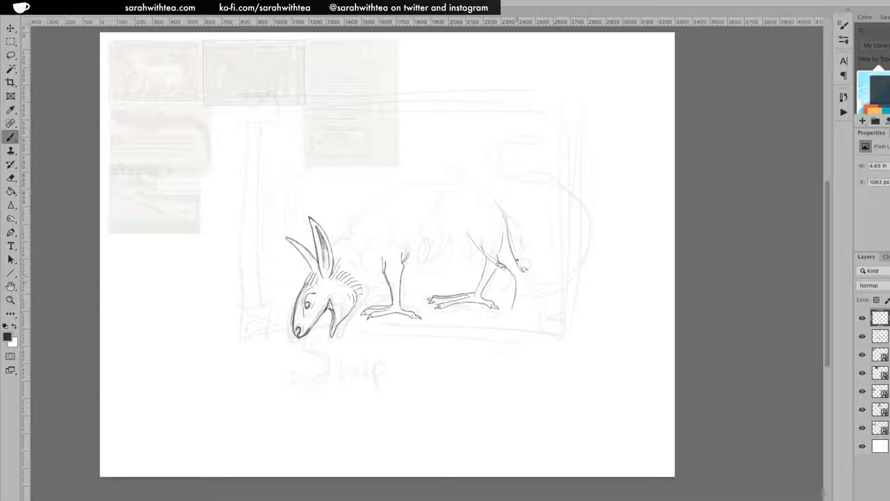
{"action": "left_click_drag", "start_coordinate": [465, 228], "coordinate": [513, 278]}
{"action": "mouse_move", "coordinate": [511, 247]}
{"action": "left_mouse_down"}
{"action": "mouse_move", "coordinate": [532, 281]}
{"action": "mouse_move", "coordinate": [525, 268]}
{"action": "mouse_move", "coordinate": [517, 311]}
{"action": "left_mouse_up"}
{"action": "mouse_move", "coordinate": [525, 271]}
{"action": "left_mouse_down"}
{"action": "mouse_move", "coordinate": [530, 302]}
{"action": "mouse_move", "coordinate": [550, 316]}
{"action": "left_mouse_up"}
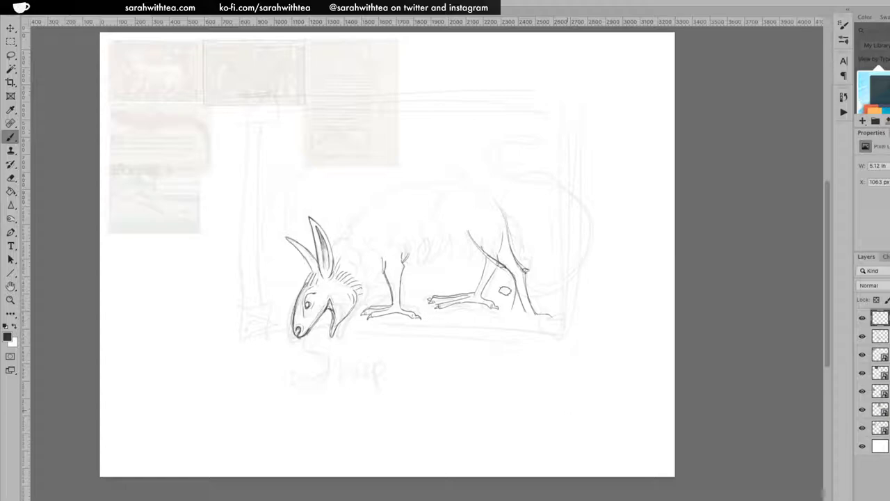
{"action": "mouse_move", "coordinate": [512, 286]}
{"action": "left_mouse_down"}
{"action": "mouse_move", "coordinate": [511, 311]}
{"action": "mouse_move", "coordinate": [513, 295]}
{"action": "left_mouse_up"}
{"action": "key", "text": "ctrl+z"}
{"action": "left_click_drag", "start_coordinate": [519, 289], "coordinate": [526, 316]}
{"action": "mouse_move", "coordinate": [519, 316]}
{"action": "left_mouse_down"}
{"action": "mouse_move", "coordinate": [493, 318]}
{"action": "mouse_move", "coordinate": [509, 320]}
{"action": "mouse_move", "coordinate": [500, 329]}
{"action": "left_mouse_up"}
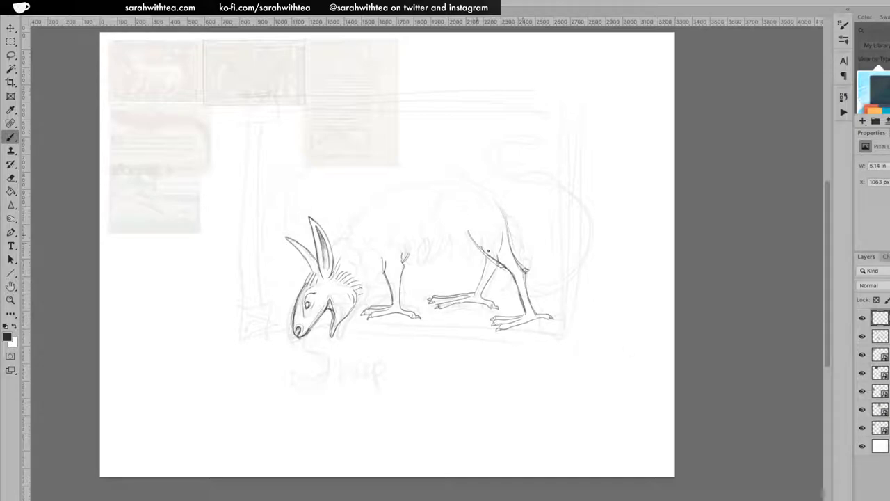
{"action": "left_click_drag", "start_coordinate": [466, 231], "coordinate": [494, 258]}
Lasso the front leg and skew it so the foot shifts toward the hind legs, then clear the selection.
{"action": "key", "text": "l"}
{"action": "left_click_drag", "start_coordinate": [387, 242], "coordinate": [369, 295]}
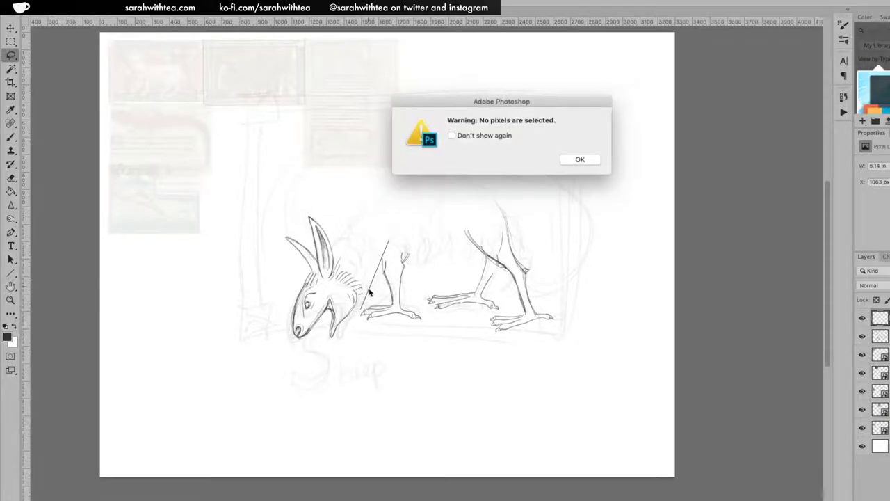
{"action": "left_click", "coordinate": [580, 159]}
{"action": "mouse_move", "coordinate": [379, 236]}
{"action": "left_mouse_down"}
{"action": "mouse_move", "coordinate": [359, 313]}
{"action": "mouse_move", "coordinate": [384, 342]}
{"action": "mouse_move", "coordinate": [431, 319]}
{"action": "mouse_move", "coordinate": [420, 275]}
{"action": "left_mouse_up"}
{"action": "mouse_move", "coordinate": [408, 224]}
{"action": "left_mouse_down"}
{"action": "mouse_move", "coordinate": [415, 297]}
{"action": "mouse_move", "coordinate": [357, 341]}
{"action": "mouse_move", "coordinate": [402, 228]}
{"action": "left_mouse_up"}
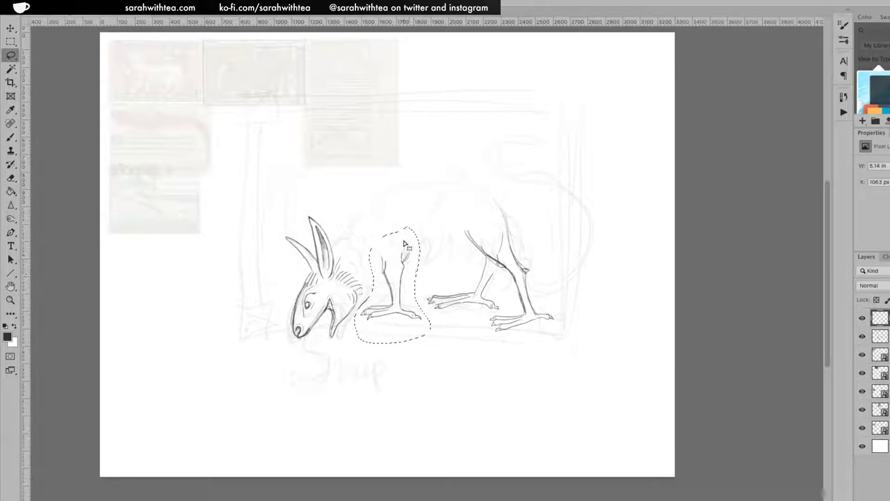
{"action": "key", "text": "ctrl+t"}
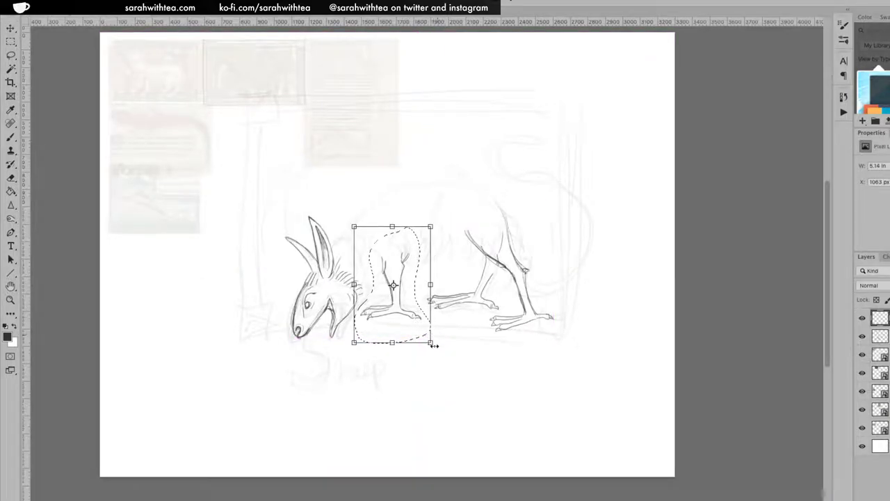
{"action": "left_click_drag", "start_coordinate": [392, 343], "coordinate": [448, 345]}
{"action": "key", "text": "ctrl+z"}
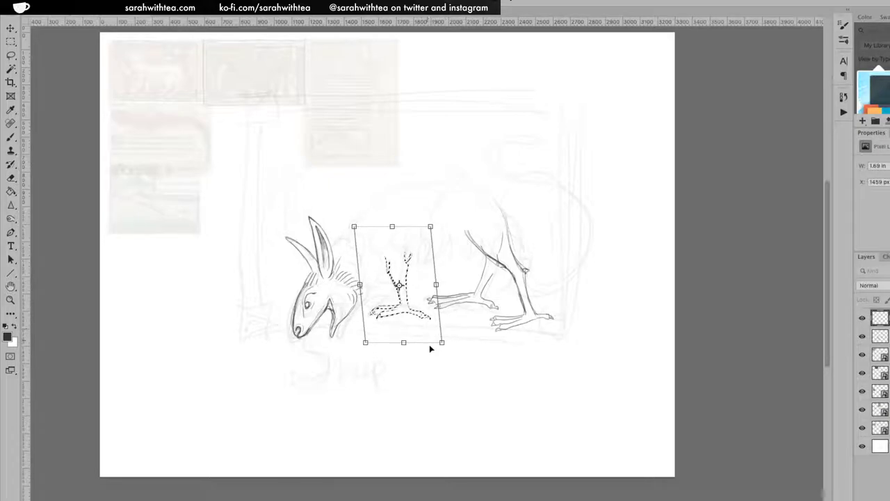
{"action": "left_click_drag", "start_coordinate": [443, 352], "coordinate": [431, 313]}
{"action": "key", "text": "Return"}
{"action": "key", "text": "ctrl+d"}
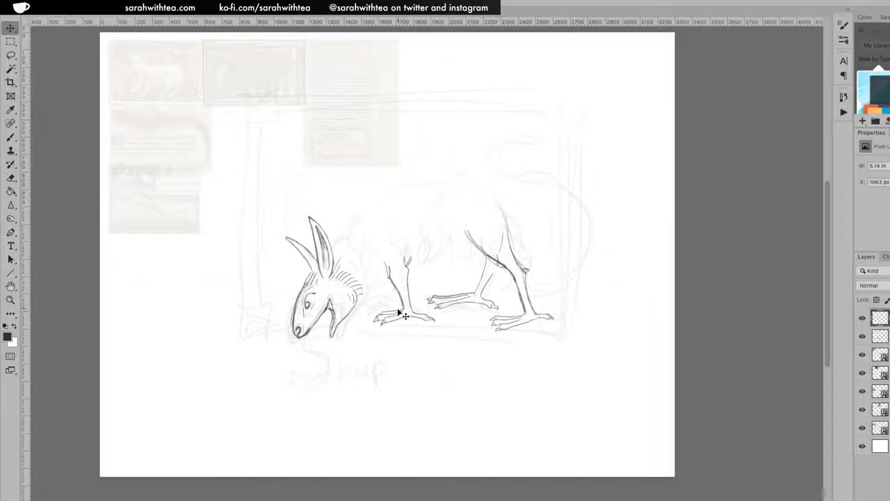
Draw the second front leg bent and raised, with a curled foot ahead of the standing leg and a pointed elbow behind it.
{"action": "key", "text": "b"}
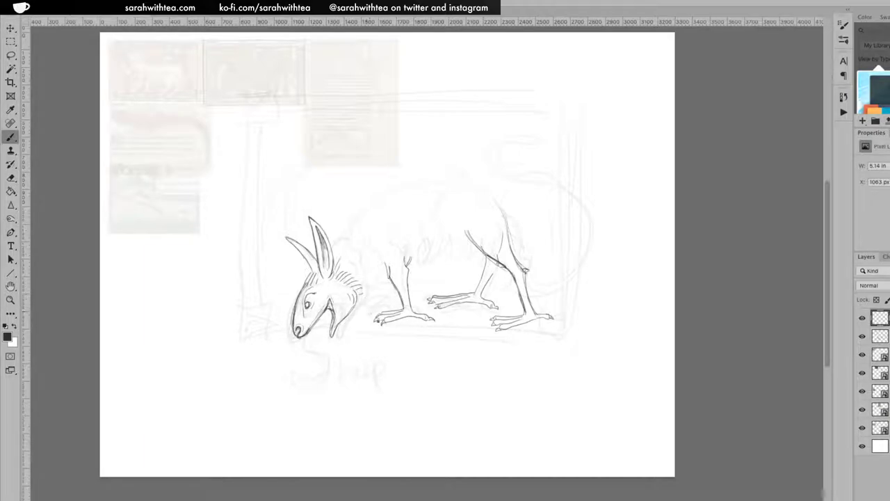
{"action": "left_click_drag", "start_coordinate": [383, 277], "coordinate": [373, 304]}
{"action": "key", "text": "bracketright"}
{"action": "key", "text": "bracketright"}
{"action": "key", "text": "bracketright"}
{"action": "key", "text": "bracketleft"}
{"action": "key", "text": "bracketleft"}
{"action": "key", "text": "bracketleft"}
{"action": "left_click_drag", "start_coordinate": [369, 281], "coordinate": [370, 295]}
{"action": "mouse_move", "coordinate": [378, 281]}
{"action": "left_mouse_down"}
{"action": "mouse_move", "coordinate": [373, 297]}
{"action": "mouse_move", "coordinate": [429, 273]}
{"action": "left_mouse_up"}
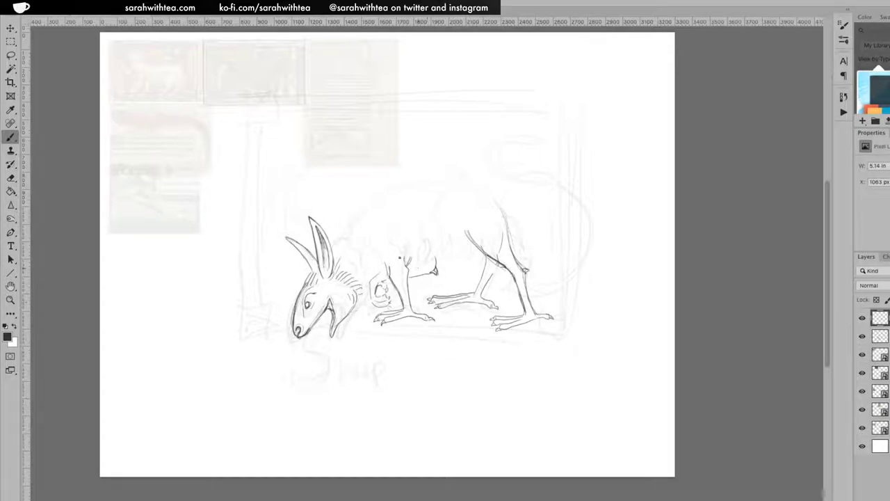
Lasso the raised leg's curled foot and elbow, shift them toward the head, and erase the line crossing the standing leg.
{"action": "key", "text": "l"}
{"action": "mouse_move", "coordinate": [370, 303]}
{"action": "left_mouse_down"}
{"action": "mouse_move", "coordinate": [382, 315]}
{"action": "mouse_move", "coordinate": [398, 296]}
{"action": "mouse_move", "coordinate": [381, 261]}
{"action": "mouse_move", "coordinate": [369, 285]}
{"action": "left_mouse_up"}
{"action": "mouse_move", "coordinate": [419, 265]}
{"action": "left_mouse_down"}
{"action": "mouse_move", "coordinate": [407, 284]}
{"action": "mouse_move", "coordinate": [442, 277]}
{"action": "mouse_move", "coordinate": [424, 249]}
{"action": "left_mouse_up"}
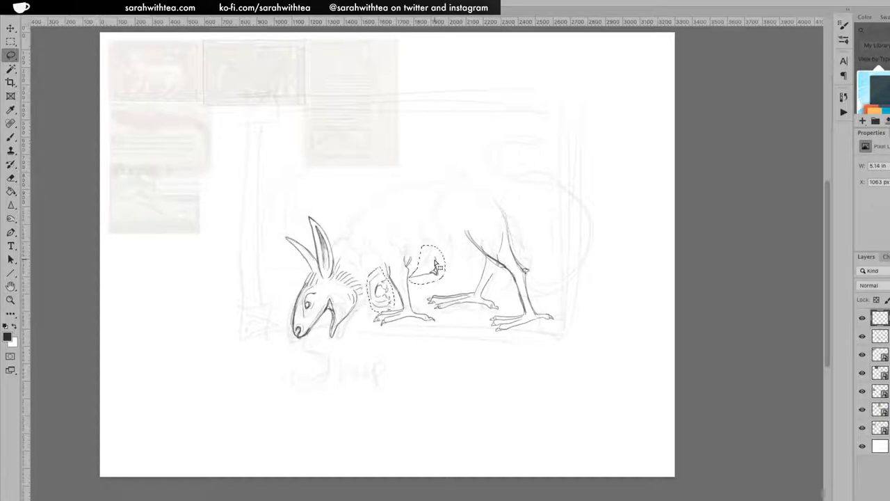
{"action": "key", "text": "v"}
{"action": "left_click_drag", "start_coordinate": [438, 271], "coordinate": [429, 279]}
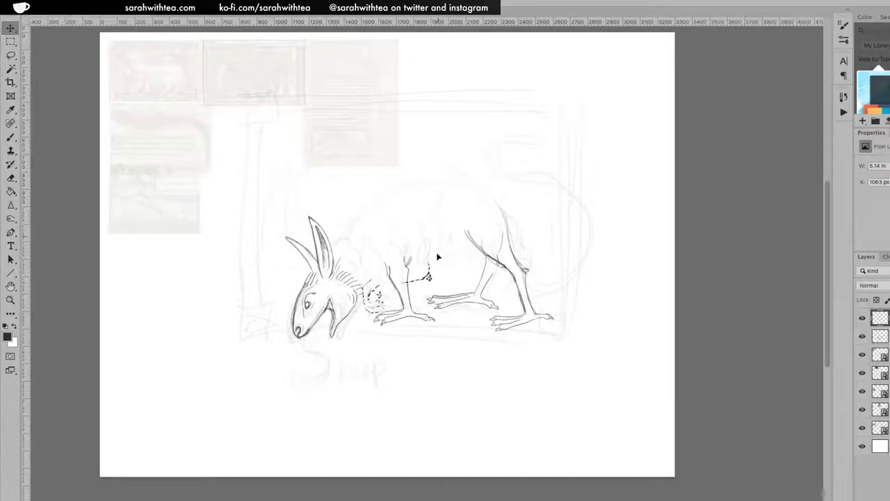
{"action": "key", "text": "ctrl"}
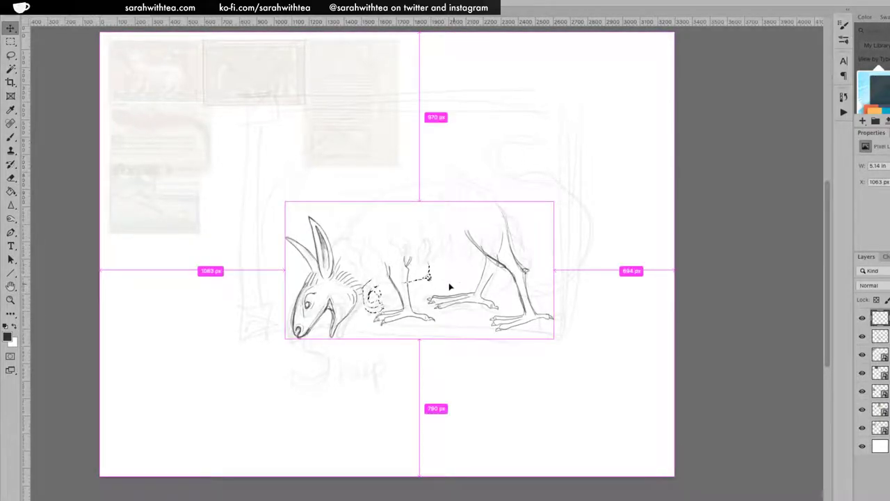
{"action": "key", "text": "ctrl+t"}
{"action": "left_click_drag", "start_coordinate": [435, 319], "coordinate": [445, 319]}
{"action": "key", "text": "Return"}
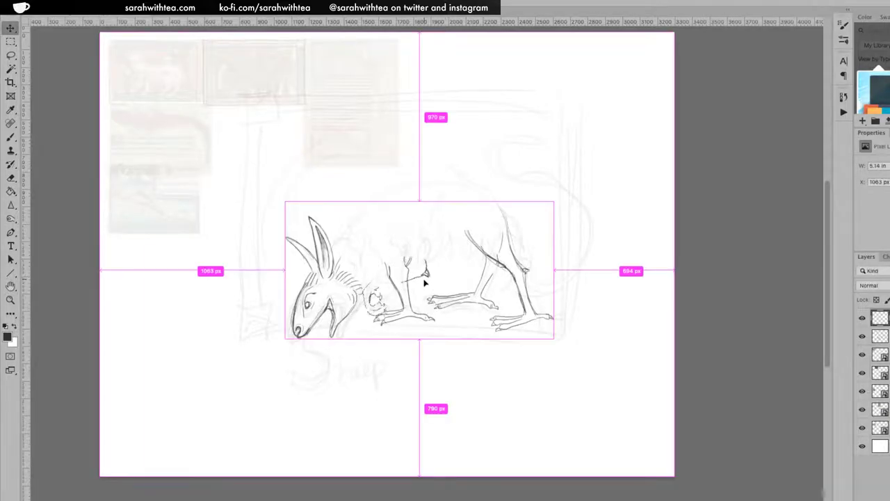
{"action": "key", "text": "e"}
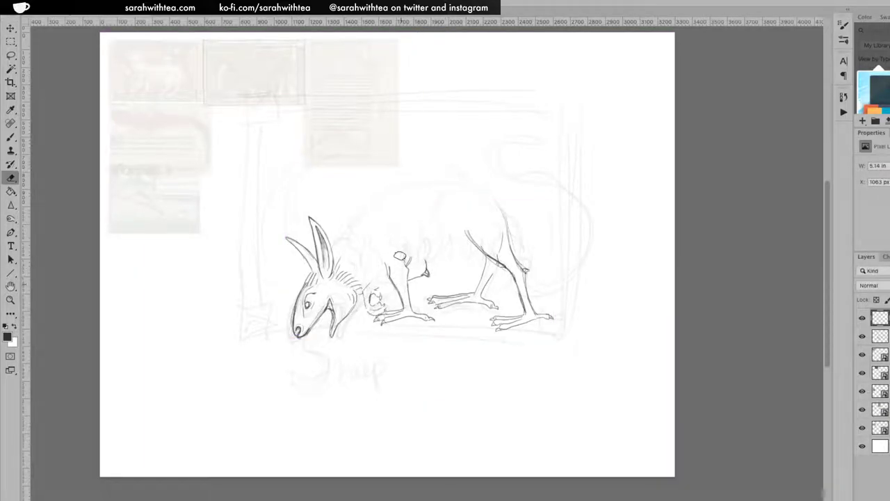
{"action": "key", "text": "b"}
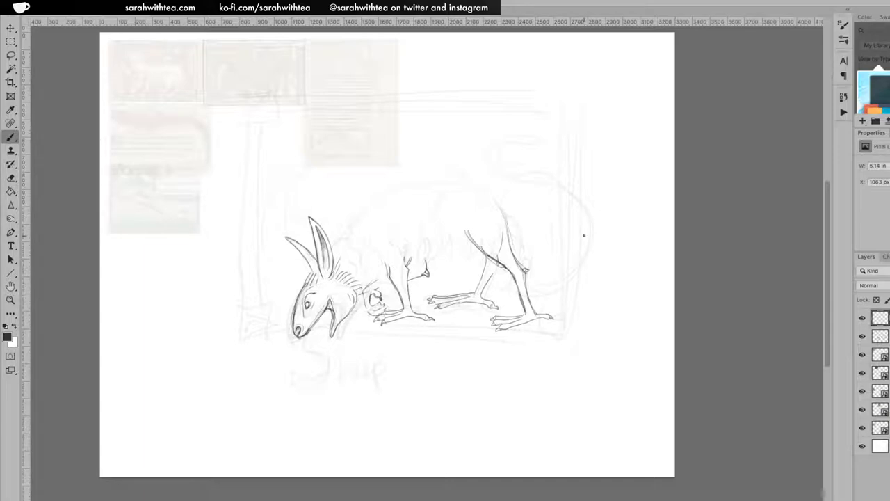
Lasso the standing front leg, move it slightly down and tilt its top toward the head.
{"action": "key", "text": "l"}
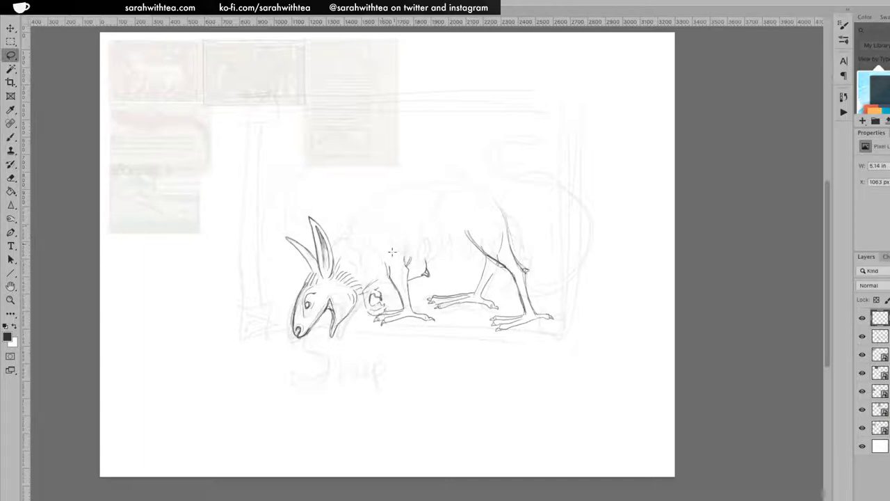
{"action": "mouse_move", "coordinate": [392, 246]}
{"action": "left_mouse_down"}
{"action": "mouse_move", "coordinate": [383, 263]}
{"action": "mouse_move", "coordinate": [391, 311]}
{"action": "mouse_move", "coordinate": [376, 317]}
{"action": "mouse_move", "coordinate": [394, 337]}
{"action": "mouse_move", "coordinate": [441, 327]}
{"action": "mouse_move", "coordinate": [412, 289]}
{"action": "left_mouse_up"}
{"action": "key", "text": "v"}
{"action": "left_click_drag", "start_coordinate": [424, 319], "coordinate": [432, 313]}
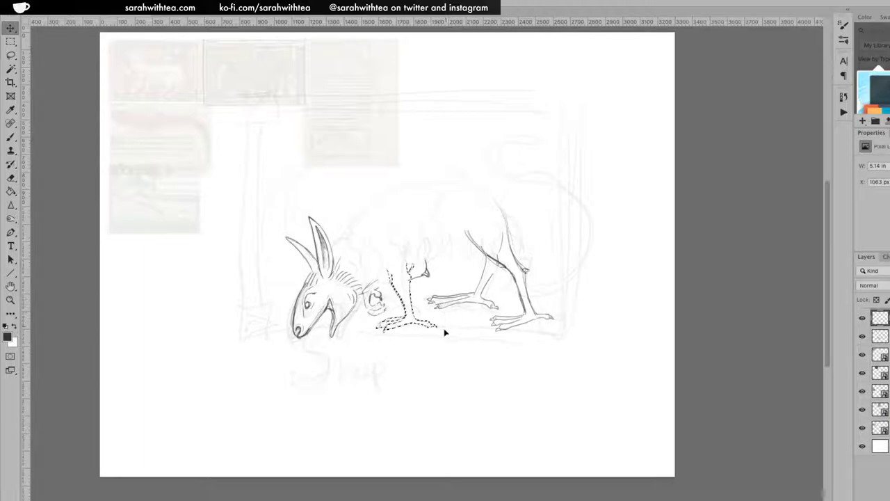
{"action": "key", "text": "ctrl+t"}
{"action": "left_click_drag", "start_coordinate": [411, 268], "coordinate": [403, 269]}
{"action": "key", "text": "Return"}
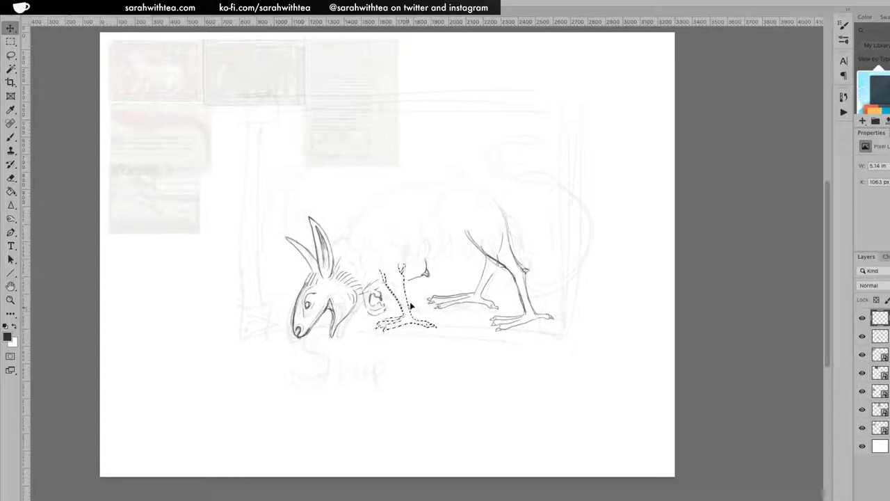
Move the upper part of the standing front leg upward to lengthen it, then redraw the ankle lines joining the foot.
{"action": "key", "text": "l"}
{"action": "mouse_move", "coordinate": [374, 256]}
{"action": "left_mouse_down"}
{"action": "mouse_move", "coordinate": [377, 290]}
{"action": "mouse_move", "coordinate": [408, 310]}
{"action": "mouse_move", "coordinate": [408, 264]}
{"action": "mouse_move", "coordinate": [372, 259]}
{"action": "left_mouse_up"}
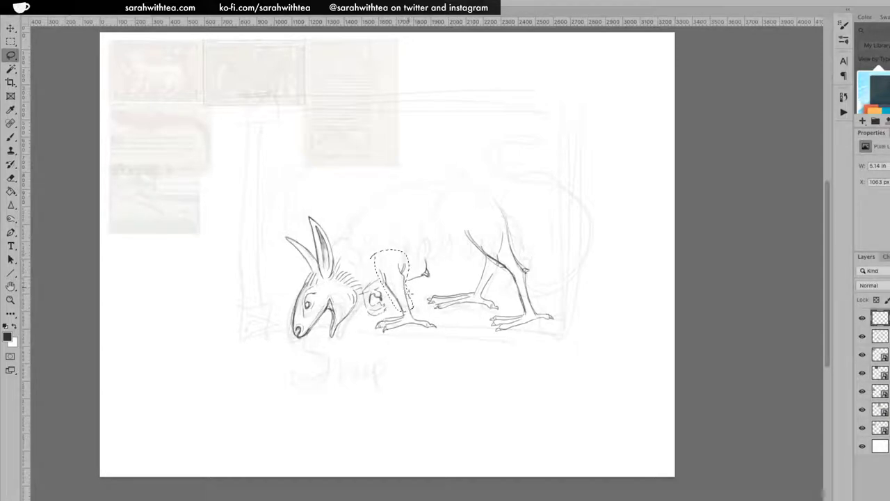
{"action": "key", "text": "v"}
{"action": "left_click_drag", "start_coordinate": [410, 300], "coordinate": [407, 298]}
{"action": "key", "text": "ctrl+d"}
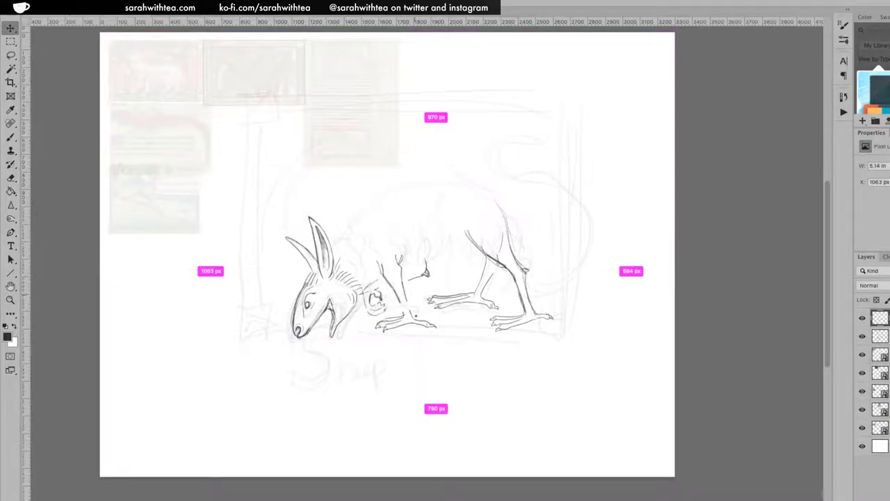
{"action": "key", "text": "b"}
{"action": "left_click_drag", "start_coordinate": [409, 299], "coordinate": [413, 316]}
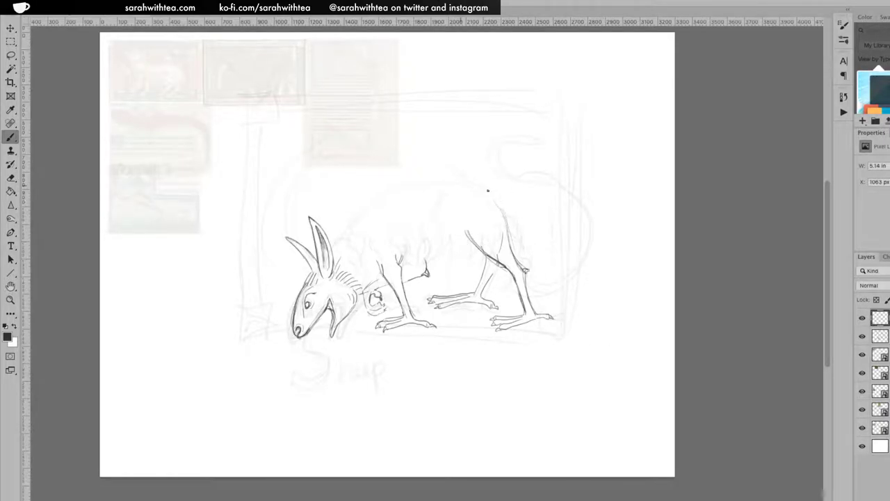
Sketch a long tail sweeping down from the rump, curving back up and ending in a loop that crosses over itself.
{"action": "mouse_move", "coordinate": [498, 206]}
{"action": "left_mouse_down"}
{"action": "mouse_move", "coordinate": [536, 238]}
{"action": "mouse_move", "coordinate": [580, 266]}
{"action": "mouse_move", "coordinate": [609, 230]}
{"action": "mouse_move", "coordinate": [585, 199]}
{"action": "mouse_move", "coordinate": [520, 186]}
{"action": "mouse_move", "coordinate": [498, 166]}
{"action": "mouse_move", "coordinate": [503, 148]}
{"action": "mouse_move", "coordinate": [546, 165]}
{"action": "mouse_move", "coordinate": [570, 230]}
{"action": "mouse_move", "coordinate": [541, 167]}
{"action": "mouse_move", "coordinate": [514, 156]}
{"action": "mouse_move", "coordinate": [519, 179]}
{"action": "mouse_move", "coordinate": [546, 187]}
{"action": "mouse_move", "coordinate": [516, 179]}
{"action": "mouse_move", "coordinate": [520, 158]}
{"action": "mouse_move", "coordinate": [539, 177]}
{"action": "mouse_move", "coordinate": [500, 156]}
{"action": "mouse_move", "coordinate": [530, 188]}
{"action": "mouse_move", "coordinate": [506, 182]}
{"action": "mouse_move", "coordinate": [605, 239]}
{"action": "left_mouse_up"}
{"action": "mouse_move", "coordinate": [536, 191]}
{"action": "left_mouse_down"}
{"action": "mouse_move", "coordinate": [502, 167]}
{"action": "mouse_move", "coordinate": [511, 152]}
{"action": "mouse_move", "coordinate": [561, 207]}
{"action": "left_mouse_up"}
{"action": "mouse_move", "coordinate": [510, 157]}
{"action": "left_mouse_down"}
{"action": "mouse_move", "coordinate": [523, 182]}
{"action": "mouse_move", "coordinate": [507, 165]}
{"action": "mouse_move", "coordinate": [531, 167]}
{"action": "mouse_move", "coordinate": [536, 188]}
{"action": "left_mouse_up"}
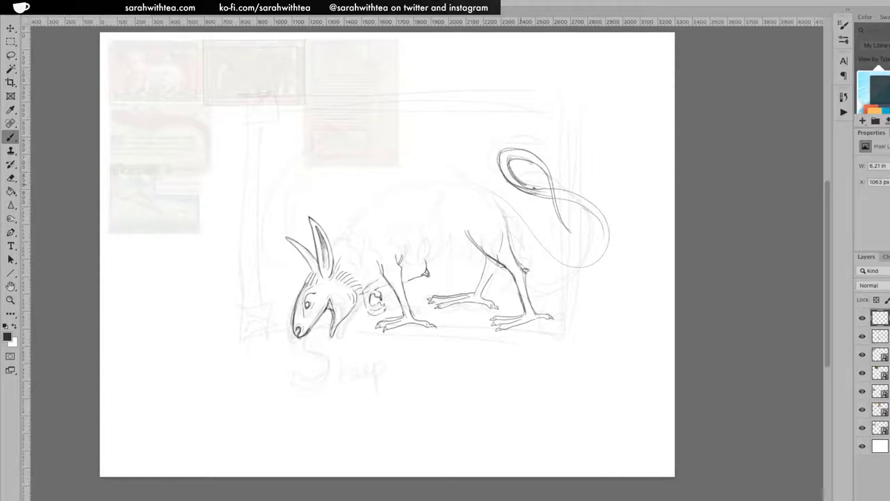
Draw the rump line into the tail and add a second contour that thickens the tail's base and outer curve.
{"action": "mouse_move", "coordinate": [476, 189]}
{"action": "left_mouse_down"}
{"action": "mouse_move", "coordinate": [565, 257]}
{"action": "mouse_move", "coordinate": [607, 229]}
{"action": "left_mouse_up"}
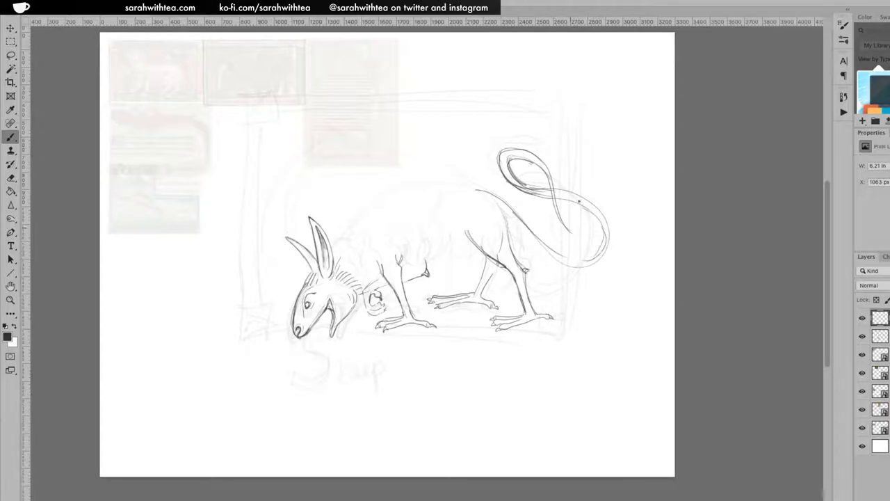
{"action": "mouse_move", "coordinate": [537, 236]}
{"action": "left_mouse_down"}
{"action": "mouse_move", "coordinate": [598, 243]}
{"action": "mouse_move", "coordinate": [603, 255]}
{"action": "left_mouse_up"}
{"action": "mouse_move", "coordinate": [507, 240]}
{"action": "left_mouse_down"}
{"action": "mouse_move", "coordinate": [568, 276]}
{"action": "mouse_move", "coordinate": [600, 275]}
{"action": "mouse_move", "coordinate": [553, 267]}
{"action": "mouse_move", "coordinate": [604, 272]}
{"action": "left_mouse_up"}
{"action": "mouse_move", "coordinate": [564, 192]}
{"action": "left_mouse_down"}
{"action": "mouse_move", "coordinate": [610, 221]}
{"action": "mouse_move", "coordinate": [600, 215]}
{"action": "mouse_move", "coordinate": [611, 242]}
{"action": "left_mouse_up"}
{"action": "mouse_move", "coordinate": [561, 274]}
{"action": "left_mouse_down"}
{"action": "mouse_move", "coordinate": [601, 266]}
{"action": "mouse_move", "coordinate": [614, 236]}
{"action": "left_mouse_up"}
Erase the stray inner tail lines, redraw the tail's contours along the large curve and clear the inner line of its loop.
{"action": "key", "text": "bracketright"}
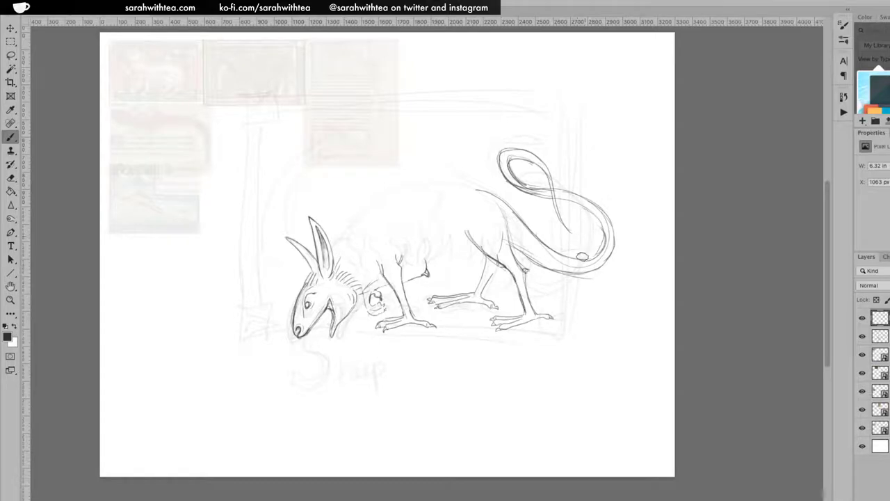
{"action": "mouse_move", "coordinate": [547, 261]}
{"action": "left_mouse_down"}
{"action": "mouse_move", "coordinate": [611, 252]}
{"action": "mouse_move", "coordinate": [602, 213]}
{"action": "left_mouse_up"}
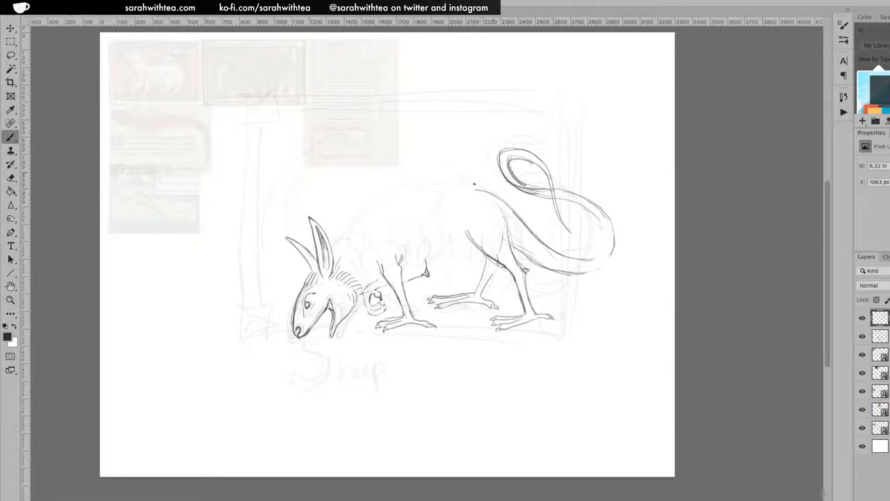
{"action": "mouse_move", "coordinate": [488, 192]}
{"action": "left_mouse_down"}
{"action": "mouse_move", "coordinate": [537, 236]}
{"action": "mouse_move", "coordinate": [598, 256]}
{"action": "mouse_move", "coordinate": [605, 221]}
{"action": "left_mouse_up"}
{"action": "left_click_drag", "start_coordinate": [571, 231], "coordinate": [565, 230]}
{"action": "mouse_move", "coordinate": [508, 245]}
{"action": "left_mouse_down"}
{"action": "mouse_move", "coordinate": [549, 270]}
{"action": "mouse_move", "coordinate": [584, 273]}
{"action": "mouse_move", "coordinate": [610, 259]}
{"action": "left_mouse_up"}
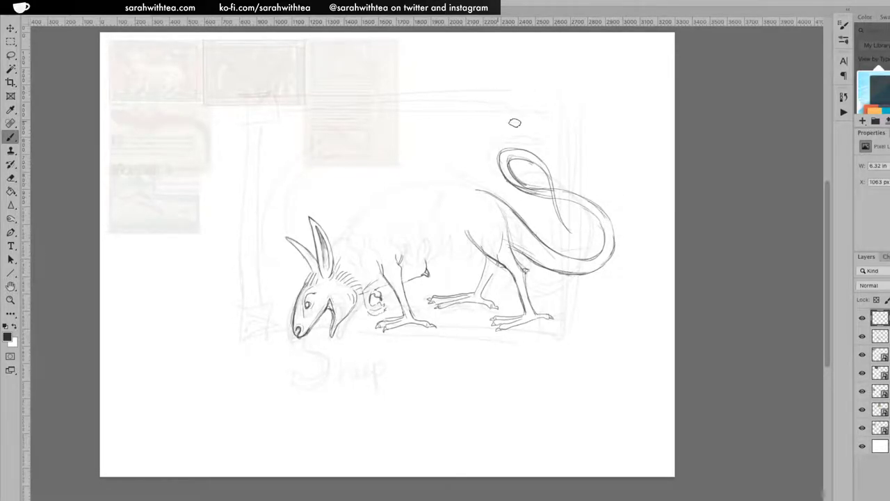
{"action": "key", "text": "ctrl+z"}
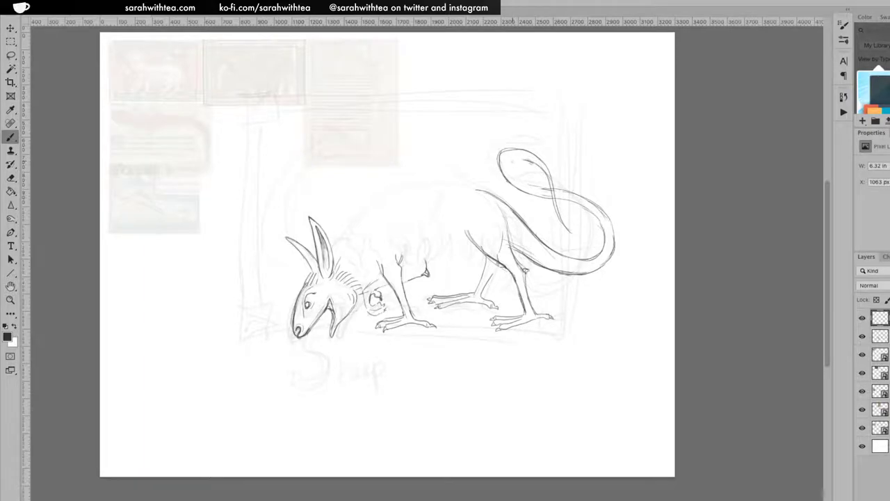
Draw the inner contour of the tail's loop and thicken the loop's outer line down to the tip.
{"action": "mouse_move", "coordinate": [522, 180]}
{"action": "left_mouse_down"}
{"action": "mouse_move", "coordinate": [512, 160]}
{"action": "mouse_move", "coordinate": [546, 174]}
{"action": "mouse_move", "coordinate": [513, 185]}
{"action": "mouse_move", "coordinate": [577, 197]}
{"action": "mouse_move", "coordinate": [502, 175]}
{"action": "mouse_move", "coordinate": [501, 154]}
{"action": "mouse_move", "coordinate": [533, 158]}
{"action": "mouse_move", "coordinate": [515, 166]}
{"action": "mouse_move", "coordinate": [532, 170]}
{"action": "left_mouse_up"}
{"action": "key", "text": "ctrl+z"}
{"action": "key", "text": "ctrl+z"}
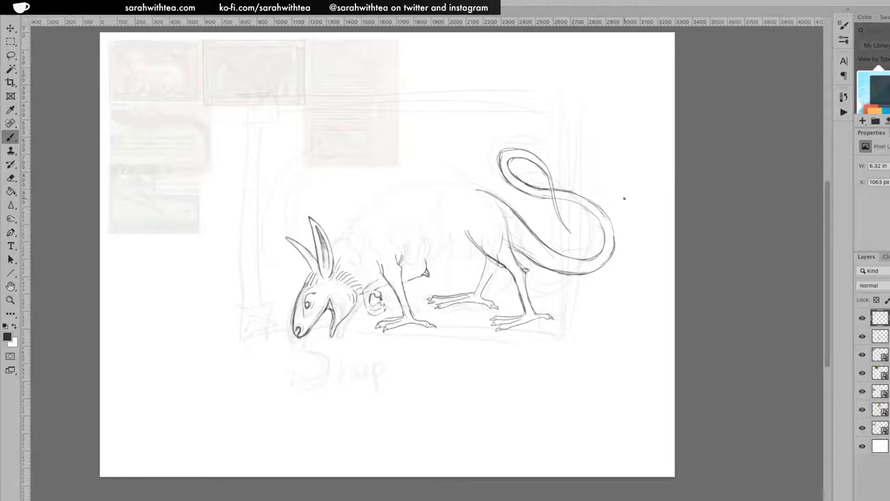
{"action": "mouse_move", "coordinate": [503, 156]}
{"action": "left_mouse_down"}
{"action": "mouse_move", "coordinate": [522, 151]}
{"action": "mouse_move", "coordinate": [543, 161]}
{"action": "left_mouse_up"}
{"action": "left_click_drag", "start_coordinate": [533, 161], "coordinate": [573, 232]}
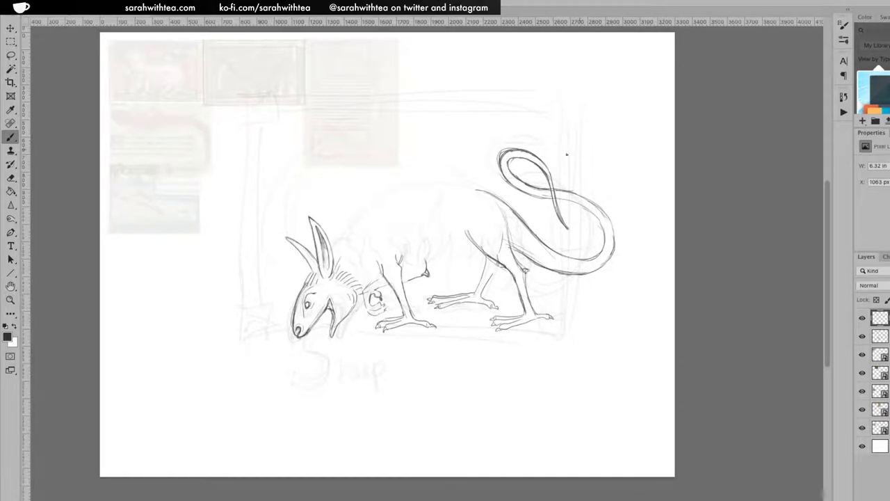
Darken the tail's tip, crossing and large outer curve, and reinforce the rump line where the tail begins.
{"action": "left_click_drag", "start_coordinate": [558, 217], "coordinate": [570, 231]}
{"action": "left_click_drag", "start_coordinate": [555, 189], "coordinate": [560, 208]}
{"action": "mouse_move", "coordinate": [549, 172]}
{"action": "left_mouse_down"}
{"action": "mouse_move", "coordinate": [558, 206]}
{"action": "mouse_move", "coordinate": [550, 198]}
{"action": "mouse_move", "coordinate": [583, 206]}
{"action": "mouse_move", "coordinate": [605, 239]}
{"action": "left_mouse_up"}
{"action": "left_click_drag", "start_coordinate": [585, 200], "coordinate": [615, 241]}
{"action": "left_click_drag", "start_coordinate": [571, 193], "coordinate": [606, 216]}
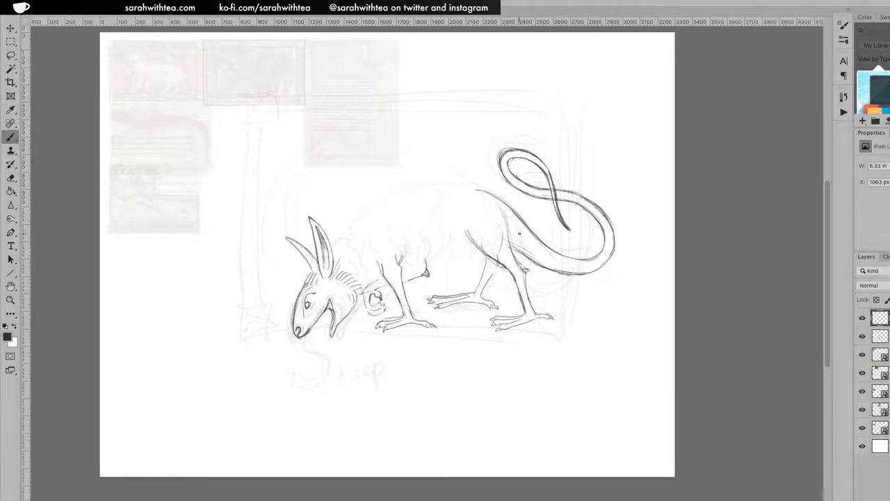
{"action": "mouse_move", "coordinate": [479, 187]}
{"action": "left_mouse_down"}
{"action": "mouse_move", "coordinate": [498, 201]}
{"action": "mouse_move", "coordinate": [518, 249]}
{"action": "left_mouse_up"}
{"action": "mouse_move", "coordinate": [404, 185]}
{"action": "left_mouse_down"}
{"action": "mouse_move", "coordinate": [396, 197]}
{"action": "mouse_move", "coordinate": [416, 198]}
{"action": "left_mouse_up"}
{"action": "key", "text": "ctrl+z"}
{"action": "key", "text": "ctrl+z"}
{"action": "key", "text": "ctrl+z"}
{"action": "key", "text": "ctrl+z"}
{"action": "mouse_move", "coordinate": [418, 226]}
{"action": "left_mouse_down"}
{"action": "mouse_move", "coordinate": [421, 242]}
{"action": "mouse_move", "coordinate": [438, 252]}
{"action": "left_mouse_up"}
{"action": "left_click_drag", "start_coordinate": [443, 219], "coordinate": [446, 257]}
{"action": "key", "text": "ctrl+z"}
{"action": "key", "text": "ctrl+z"}
{"action": "key", "text": "ctrl+z"}
{"action": "key", "text": "ctrl+z"}
Draw long wavy wool locks over the hindquarters and down the upper hind leg.
{"action": "mouse_move", "coordinate": [437, 201]}
{"action": "left_mouse_down"}
{"action": "mouse_move", "coordinate": [448, 222]}
{"action": "mouse_move", "coordinate": [453, 256]}
{"action": "mouse_move", "coordinate": [455, 226]}
{"action": "mouse_move", "coordinate": [462, 252]}
{"action": "mouse_move", "coordinate": [457, 212]}
{"action": "mouse_move", "coordinate": [471, 254]}
{"action": "left_mouse_up"}
{"action": "left_click_drag", "start_coordinate": [470, 201], "coordinate": [485, 239]}
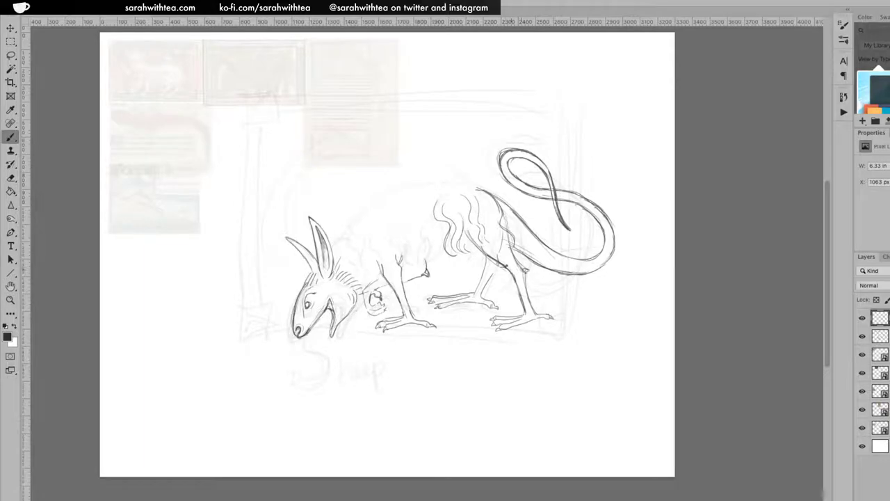
{"action": "left_click_drag", "start_coordinate": [494, 212], "coordinate": [519, 248]}
{"action": "left_click_drag", "start_coordinate": [493, 230], "coordinate": [503, 250]}
Add wavy wool locks along the belly and up the middle of the back.
{"action": "mouse_move", "coordinate": [422, 256]}
{"action": "left_mouse_down"}
{"action": "mouse_move", "coordinate": [418, 233]}
{"action": "mouse_move", "coordinate": [424, 244]}
{"action": "left_mouse_up"}
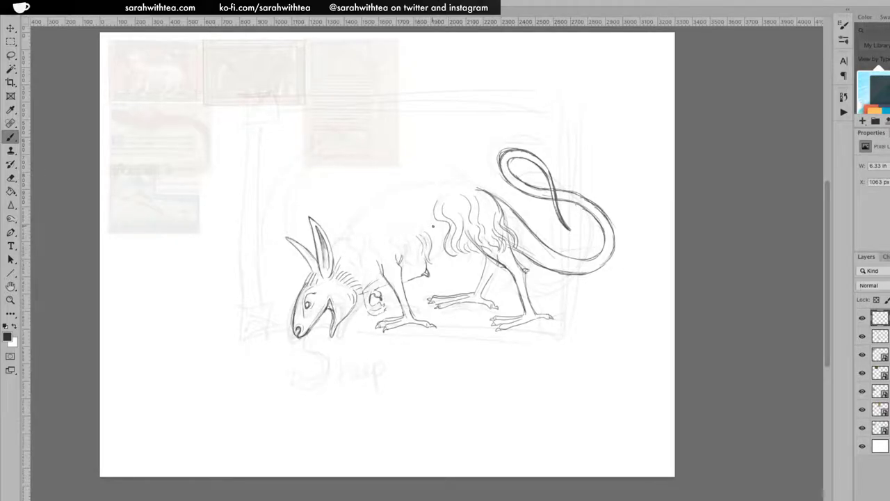
{"action": "left_click_drag", "start_coordinate": [437, 226], "coordinate": [444, 258]}
{"action": "left_click_drag", "start_coordinate": [419, 221], "coordinate": [427, 181]}
Draw curved wool strokes over the neck, shoulder and chest down to the top of the front leg.
{"action": "left_click_drag", "start_coordinate": [333, 244], "coordinate": [376, 263]}
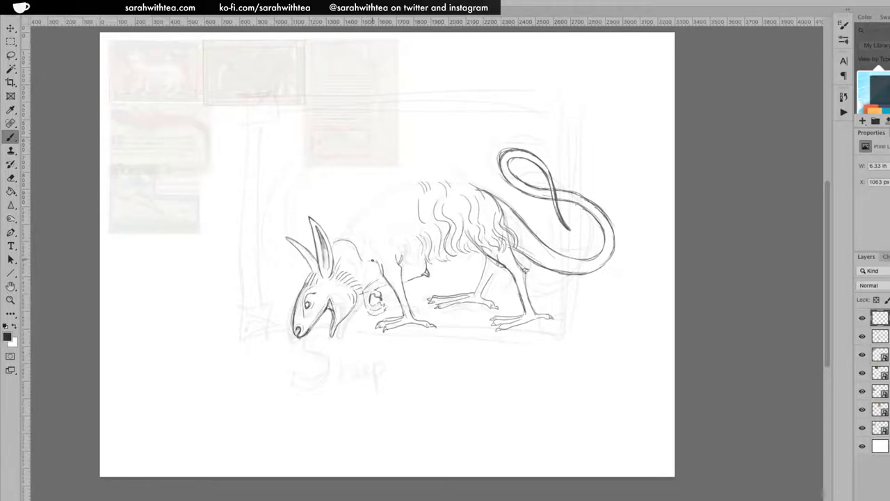
{"action": "mouse_move", "coordinate": [337, 239]}
{"action": "left_mouse_down"}
{"action": "mouse_move", "coordinate": [362, 245]}
{"action": "mouse_move", "coordinate": [369, 258]}
{"action": "left_mouse_up"}
{"action": "left_click_drag", "start_coordinate": [378, 244], "coordinate": [390, 272]}
{"action": "left_click_drag", "start_coordinate": [395, 241], "coordinate": [405, 269]}
{"action": "left_click_drag", "start_coordinate": [405, 233], "coordinate": [420, 262]}
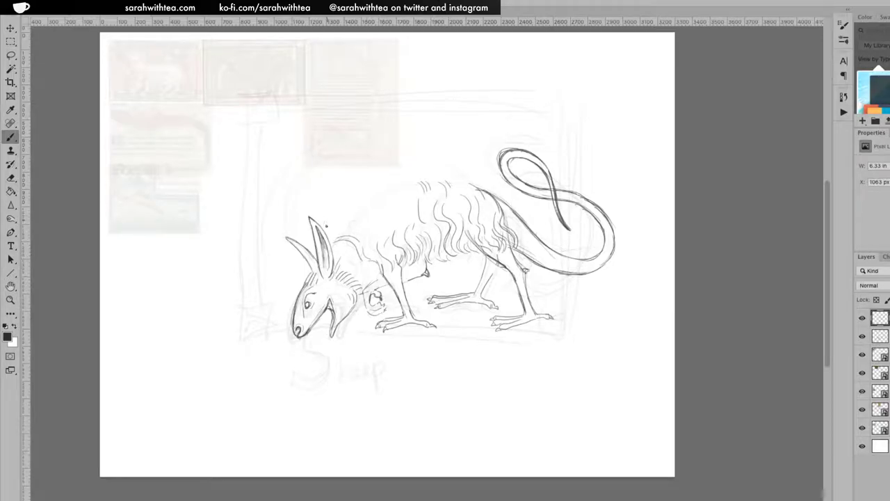
{"action": "left_click_drag", "start_coordinate": [335, 236], "coordinate": [353, 234]}
Outline the back with short curved wool strokes from the neck to the rump and refine the rump's upper edge.
{"action": "mouse_move", "coordinate": [497, 196]}
{"action": "left_mouse_down"}
{"action": "mouse_move", "coordinate": [518, 233]}
{"action": "mouse_move", "coordinate": [515, 268]}
{"action": "mouse_move", "coordinate": [508, 233]}
{"action": "mouse_move", "coordinate": [513, 254]}
{"action": "left_mouse_up"}
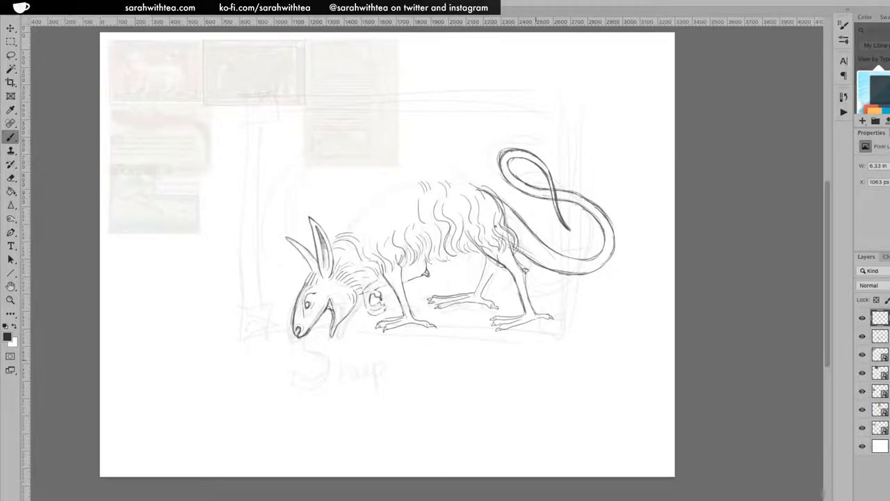
{"action": "left_click_drag", "start_coordinate": [460, 182], "coordinate": [501, 199]}
{"action": "left_click_drag", "start_coordinate": [363, 226], "coordinate": [369, 248]}
{"action": "mouse_move", "coordinate": [350, 218]}
{"action": "left_mouse_down"}
{"action": "mouse_move", "coordinate": [364, 223]}
{"action": "mouse_move", "coordinate": [363, 214]}
{"action": "mouse_move", "coordinate": [388, 210]}
{"action": "left_mouse_up"}
{"action": "mouse_move", "coordinate": [371, 203]}
{"action": "left_mouse_down"}
{"action": "mouse_move", "coordinate": [399, 203]}
{"action": "mouse_move", "coordinate": [383, 194]}
{"action": "mouse_move", "coordinate": [430, 229]}
{"action": "mouse_move", "coordinate": [394, 188]}
{"action": "mouse_move", "coordinate": [416, 186]}
{"action": "left_mouse_up"}
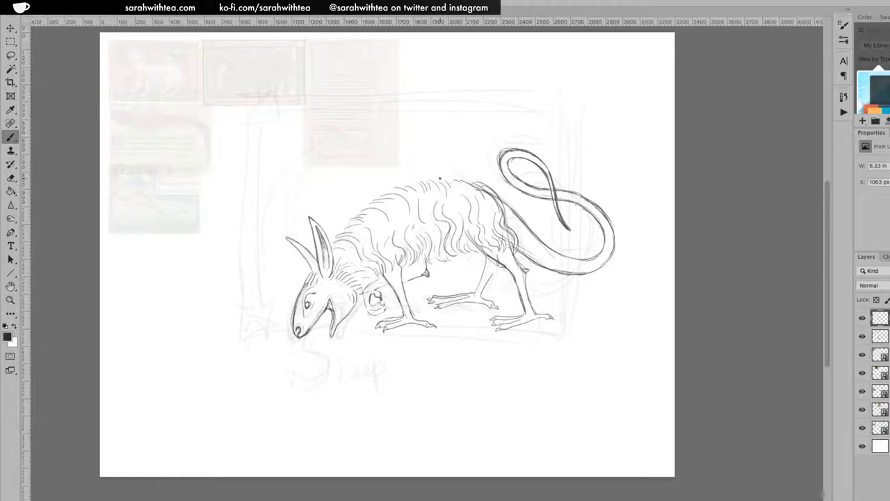
{"action": "left_click_drag", "start_coordinate": [457, 181], "coordinate": [487, 188]}
{"action": "key", "text": "ctrl+z"}
{"action": "key", "text": "ctrl+z"}
{"action": "mouse_move", "coordinate": [463, 182]}
{"action": "left_mouse_down"}
{"action": "mouse_move", "coordinate": [475, 192]}
{"action": "mouse_move", "coordinate": [489, 183]}
{"action": "left_mouse_up"}
Draw flames pouring downward from the sheep's open mouth.
{"action": "mouse_move", "coordinate": [317, 328]}
{"action": "left_mouse_down"}
{"action": "mouse_move", "coordinate": [282, 372]}
{"action": "mouse_move", "coordinate": [328, 351]}
{"action": "mouse_move", "coordinate": [328, 388]}
{"action": "mouse_move", "coordinate": [327, 342]}
{"action": "mouse_move", "coordinate": [338, 374]}
{"action": "mouse_move", "coordinate": [309, 366]}
{"action": "mouse_move", "coordinate": [313, 391]}
{"action": "left_mouse_up"}
{"action": "left_click_drag", "start_coordinate": [320, 348], "coordinate": [322, 364]}
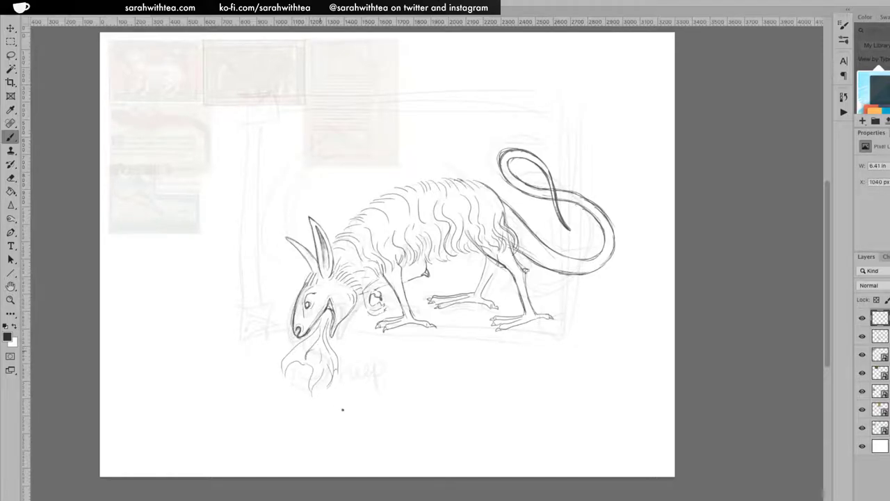
{"action": "mouse_move", "coordinate": [310, 332]}
{"action": "left_mouse_down"}
{"action": "mouse_move", "coordinate": [281, 366]}
{"action": "mouse_move", "coordinate": [282, 379]}
{"action": "left_mouse_up"}
Try a large looping curve sweeping above the sheep's back, with extra curved lines around the tail.
{"action": "left_click_drag", "start_coordinate": [525, 222], "coordinate": [532, 265]}
{"action": "left_click_drag", "start_coordinate": [363, 210], "coordinate": [402, 206]}
{"action": "key", "text": "ctrl+z"}
{"action": "left_click_drag", "start_coordinate": [360, 211], "coordinate": [397, 206]}
{"action": "left_click_drag", "start_coordinate": [485, 132], "coordinate": [394, 165]}
{"action": "mouse_move", "coordinate": [516, 145]}
{"action": "left_mouse_down"}
{"action": "mouse_move", "coordinate": [453, 113]}
{"action": "mouse_move", "coordinate": [290, 198]}
{"action": "mouse_move", "coordinate": [441, 142]}
{"action": "mouse_move", "coordinate": [292, 199]}
{"action": "left_mouse_up"}
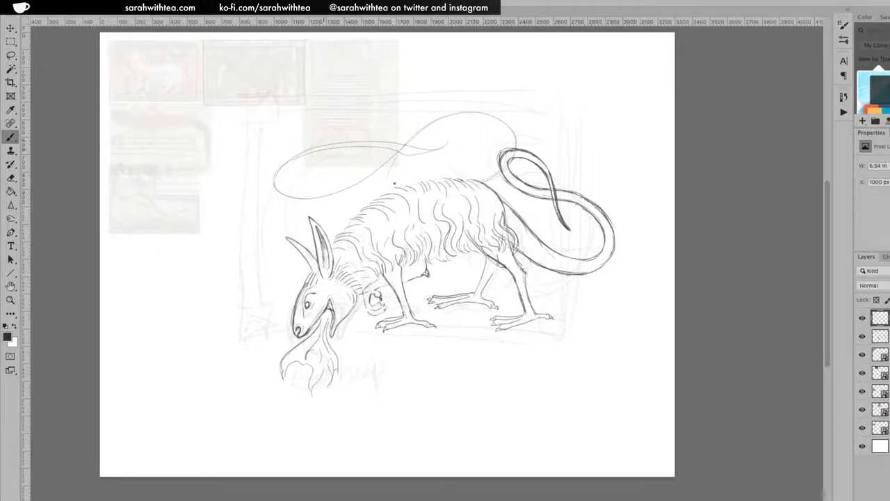
{"action": "left_click_drag", "start_coordinate": [532, 161], "coordinate": [527, 180]}
{"action": "mouse_move", "coordinate": [518, 126]}
{"action": "left_mouse_down"}
{"action": "mouse_move", "coordinate": [522, 198]}
{"action": "mouse_move", "coordinate": [507, 204]}
{"action": "mouse_move", "coordinate": [580, 198]}
{"action": "mouse_move", "coordinate": [569, 229]}
{"action": "left_mouse_up"}
{"action": "mouse_move", "coordinate": [508, 222]}
{"action": "left_mouse_down"}
{"action": "mouse_move", "coordinate": [545, 247]}
{"action": "mouse_move", "coordinate": [569, 247]}
{"action": "left_mouse_up"}
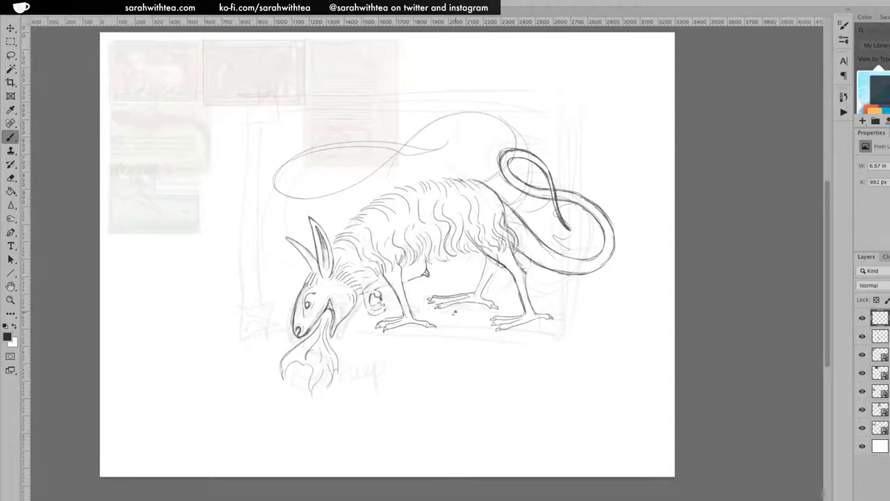
Draw two small chicks side by side on the ground between the front and hind feet.
{"action": "left_click_drag", "start_coordinate": [460, 313], "coordinate": [462, 320]}
{"action": "left_click_drag", "start_coordinate": [461, 317], "coordinate": [465, 329]}
{"action": "left_click_drag", "start_coordinate": [469, 308], "coordinate": [472, 318]}
{"action": "left_click_drag", "start_coordinate": [473, 312], "coordinate": [475, 325]}
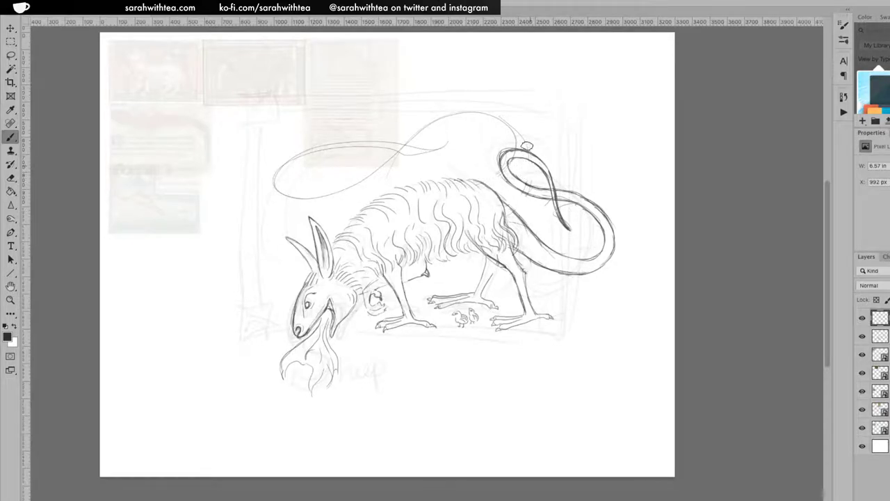
Erase the large looping curve above the sheep's back.
{"action": "mouse_move", "coordinate": [463, 114]}
{"action": "left_mouse_down"}
{"action": "mouse_move", "coordinate": [346, 174]}
{"action": "mouse_move", "coordinate": [355, 179]}
{"action": "mouse_move", "coordinate": [443, 145]}
{"action": "mouse_move", "coordinate": [288, 198]}
{"action": "left_mouse_up"}
{"action": "mouse_move", "coordinate": [383, 151]}
{"action": "left_mouse_down"}
{"action": "mouse_move", "coordinate": [344, 141]}
{"action": "mouse_move", "coordinate": [269, 172]}
{"action": "left_mouse_up"}
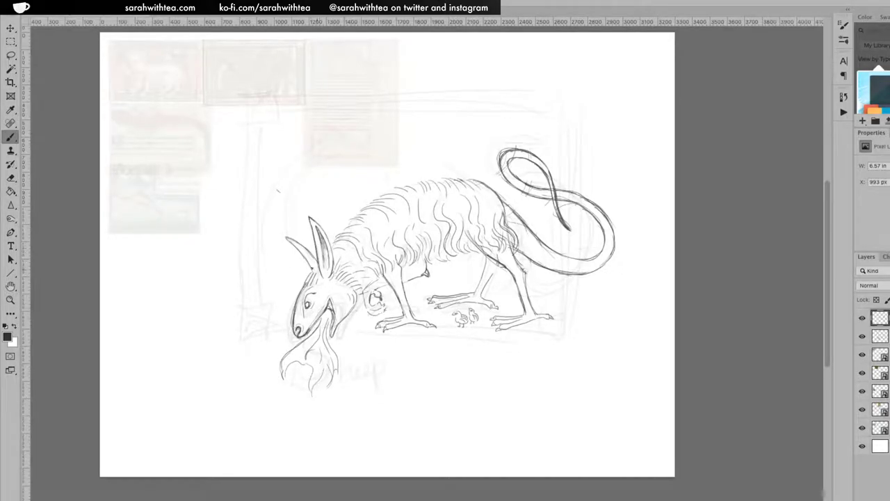
{"action": "mouse_move", "coordinate": [314, 260]}
{"action": "left_mouse_down"}
{"action": "mouse_move", "coordinate": [312, 240]}
{"action": "mouse_move", "coordinate": [330, 236]}
{"action": "mouse_move", "coordinate": [329, 221]}
{"action": "left_mouse_up"}
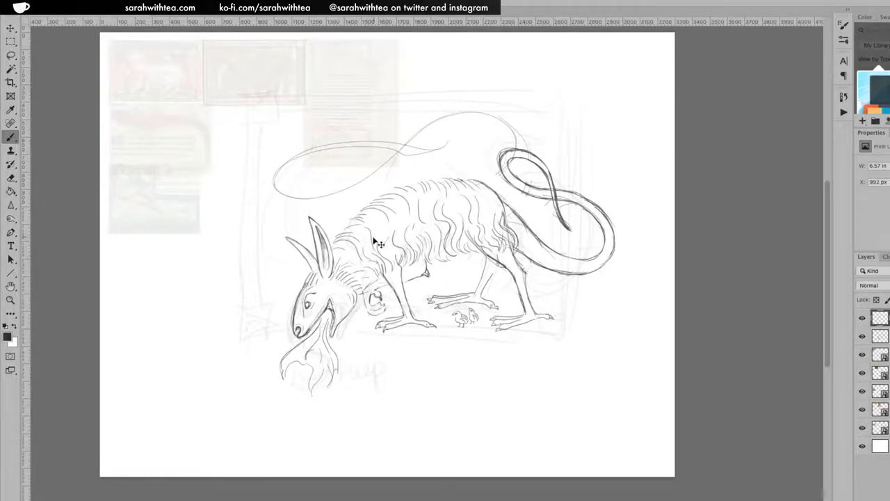
{"action": "key", "text": "ctrl+z"}
Draw pointed spikes on the sheep's forehead and along the base of the tail.
{"action": "mouse_move", "coordinate": [300, 274]}
{"action": "left_mouse_down"}
{"action": "mouse_move", "coordinate": [304, 286]}
{"action": "mouse_move", "coordinate": [307, 272]}
{"action": "left_mouse_up"}
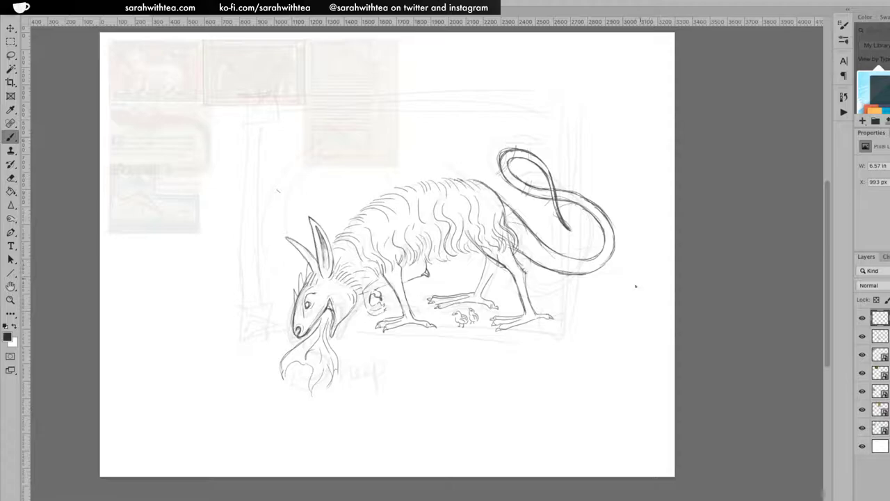
{"action": "mouse_move", "coordinate": [499, 196]}
{"action": "left_mouse_down"}
{"action": "mouse_move", "coordinate": [524, 209]}
{"action": "mouse_move", "coordinate": [541, 231]}
{"action": "left_mouse_up"}
{"action": "left_click_drag", "start_coordinate": [457, 329], "coordinate": [473, 335]}
{"action": "key", "text": "ctrl+z"}
{"action": "key", "text": "ctrl+z"}
{"action": "key", "text": "ctrl+z"}
Draw a small chick between the hind legs and darken the forehead spikes.
{"action": "left_click_drag", "start_coordinate": [498, 290], "coordinate": [515, 298]}
{"action": "mouse_move", "coordinate": [296, 292]}
{"action": "left_mouse_down"}
{"action": "mouse_move", "coordinate": [293, 309]}
{"action": "mouse_move", "coordinate": [306, 270]}
{"action": "left_mouse_up"}
{"action": "key", "text": "ctrl+z"}
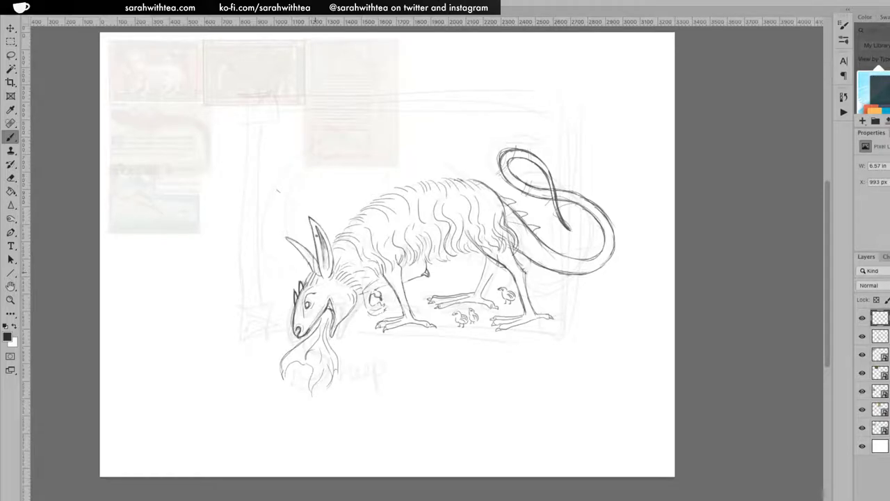
Draw a curled ram's horn behind the ears and a tiny figure inside the flames.
{"action": "mouse_move", "coordinate": [325, 231]}
{"action": "left_mouse_down"}
{"action": "mouse_move", "coordinate": [336, 199]}
{"action": "mouse_move", "coordinate": [339, 215]}
{"action": "mouse_move", "coordinate": [336, 198]}
{"action": "mouse_move", "coordinate": [345, 221]}
{"action": "left_mouse_up"}
{"action": "mouse_move", "coordinate": [336, 266]}
{"action": "left_mouse_down"}
{"action": "mouse_move", "coordinate": [342, 259]}
{"action": "mouse_move", "coordinate": [359, 276]}
{"action": "mouse_move", "coordinate": [348, 257]}
{"action": "mouse_move", "coordinate": [362, 252]}
{"action": "mouse_move", "coordinate": [349, 273]}
{"action": "left_mouse_up"}
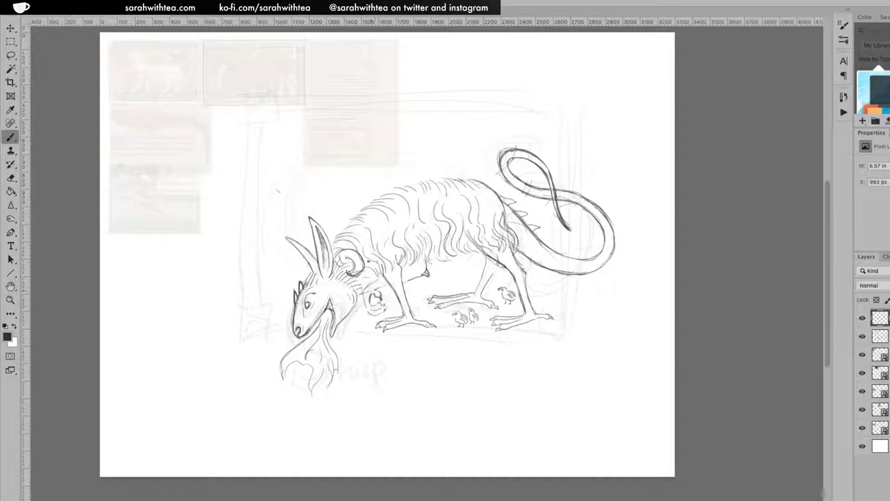
{"action": "left_click_drag", "start_coordinate": [291, 370], "coordinate": [308, 380]}
Divide the tail into bands with short cross lines and extend the row of spikes along its inner curve.
{"action": "mouse_move", "coordinate": [547, 251]}
{"action": "left_mouse_down"}
{"action": "mouse_move", "coordinate": [552, 243]}
{"action": "mouse_move", "coordinate": [518, 247]}
{"action": "mouse_move", "coordinate": [562, 271]}
{"action": "mouse_move", "coordinate": [590, 271]}
{"action": "mouse_move", "coordinate": [600, 260]}
{"action": "left_mouse_up"}
{"action": "mouse_move", "coordinate": [611, 241]}
{"action": "left_mouse_down"}
{"action": "mouse_move", "coordinate": [606, 247]}
{"action": "mouse_move", "coordinate": [603, 234]}
{"action": "left_mouse_up"}
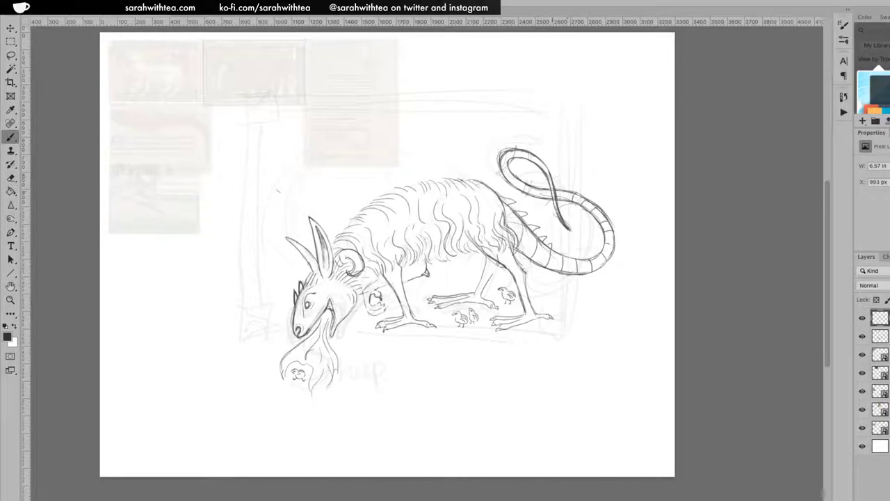
{"action": "left_click_drag", "start_coordinate": [543, 190], "coordinate": [538, 198]}
{"action": "mouse_move", "coordinate": [516, 217]}
{"action": "left_mouse_down"}
{"action": "mouse_move", "coordinate": [529, 211]}
{"action": "mouse_move", "coordinate": [573, 254]}
{"action": "left_mouse_up"}
Draw four more small chicks under the belly and behind the rear hind leg.
{"action": "mouse_move", "coordinate": [449, 277]}
{"action": "left_mouse_down"}
{"action": "mouse_move", "coordinate": [458, 273]}
{"action": "mouse_move", "coordinate": [451, 289]}
{"action": "left_mouse_up"}
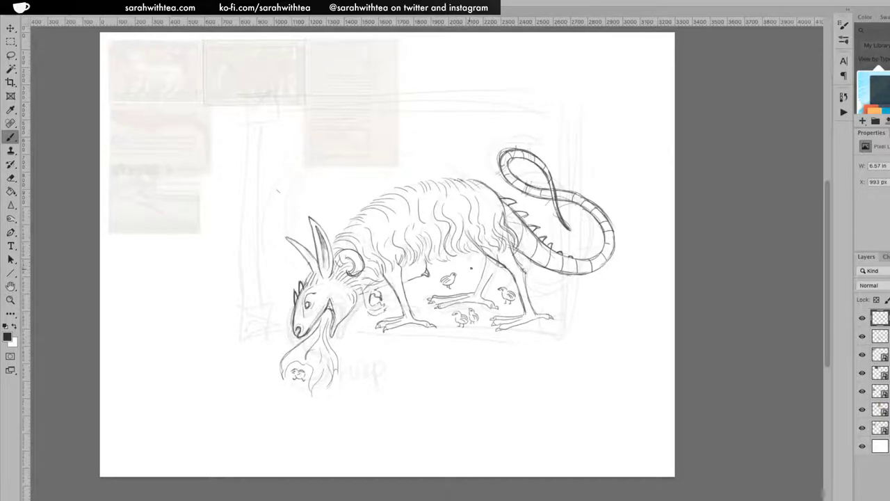
{"action": "left_click_drag", "start_coordinate": [471, 275], "coordinate": [478, 278]}
{"action": "key", "text": "ctrl+z"}
{"action": "key", "text": "ctrl+z"}
{"action": "key", "text": "ctrl+z"}
{"action": "mouse_move", "coordinate": [473, 268]}
{"action": "left_mouse_down"}
{"action": "mouse_move", "coordinate": [478, 282]}
{"action": "mouse_move", "coordinate": [476, 271]}
{"action": "left_mouse_up"}
{"action": "mouse_move", "coordinate": [414, 283]}
{"action": "left_mouse_down"}
{"action": "mouse_move", "coordinate": [421, 286]}
{"action": "mouse_move", "coordinate": [413, 291]}
{"action": "mouse_move", "coordinate": [422, 287]}
{"action": "mouse_move", "coordinate": [410, 289]}
{"action": "left_mouse_up"}
{"action": "mouse_move", "coordinate": [535, 295]}
{"action": "left_mouse_down"}
{"action": "mouse_move", "coordinate": [549, 298]}
{"action": "mouse_move", "coordinate": [540, 297]}
{"action": "left_mouse_up"}
Hide the rough and reference layers and move the sheep drawing up and to the left on the canvas.
{"action": "left_click_drag", "start_coordinate": [863, 428], "coordinate": [863, 354]}
{"action": "left_click", "coordinate": [863, 336]}
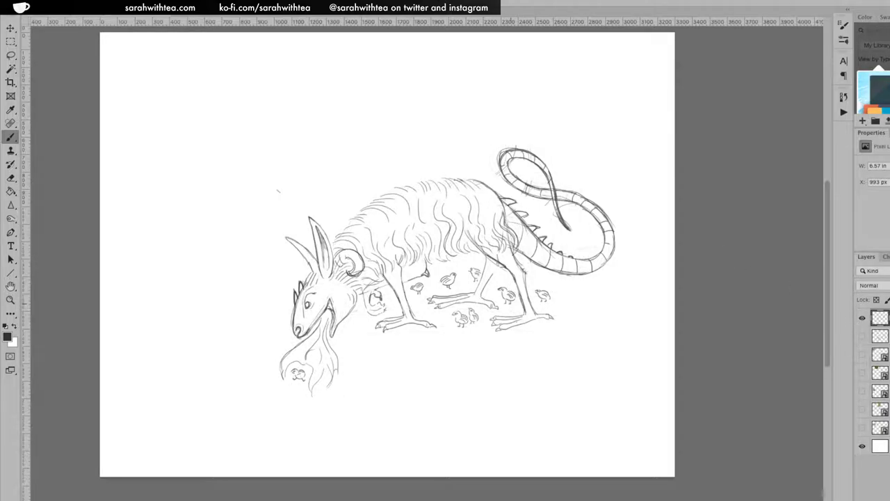
{"action": "key", "text": "v"}
{"action": "left_click_drag", "start_coordinate": [513, 324], "coordinate": [468, 288]}
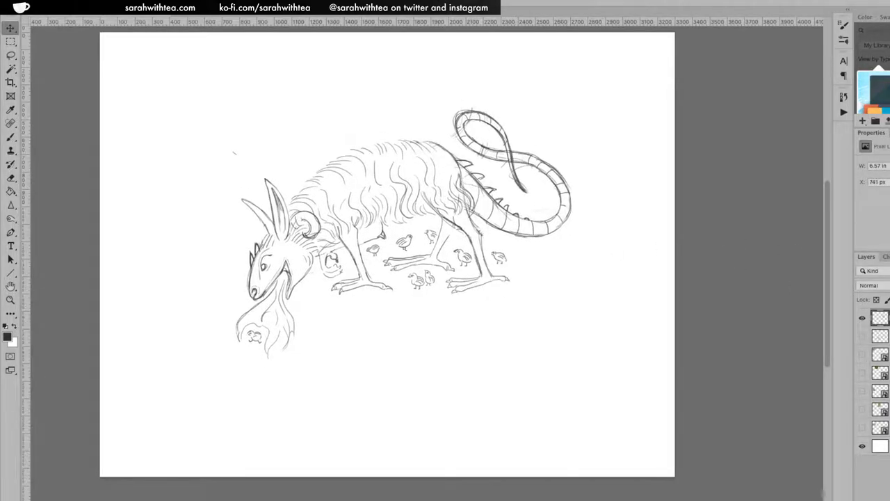
{"action": "key", "text": "ctrl+z"}
{"action": "mouse_move", "coordinate": [497, 319]}
{"action": "left_mouse_down"}
{"action": "mouse_move", "coordinate": [462, 285]}
{"action": "mouse_move", "coordinate": [455, 293]}
{"action": "left_mouse_up"}
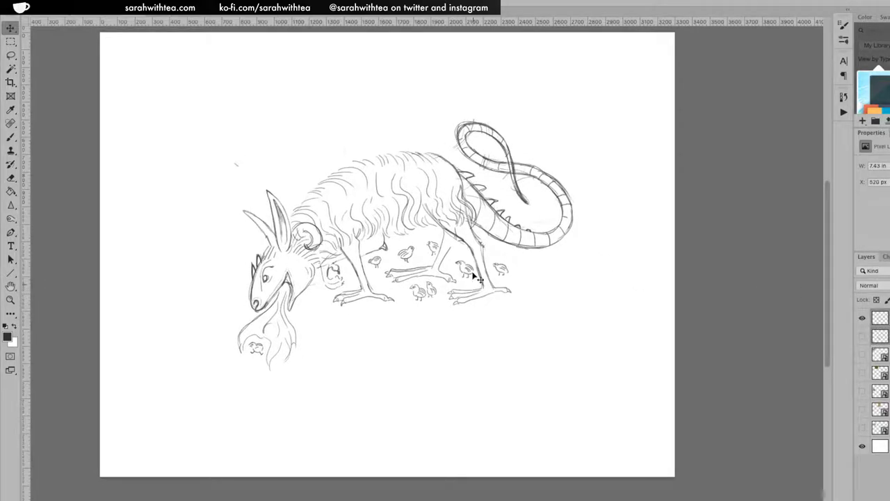
Add a new layer beneath the drawing and draw the frame's outer rectangle with straight lines behind the sheep.
{"action": "key", "text": "b"}
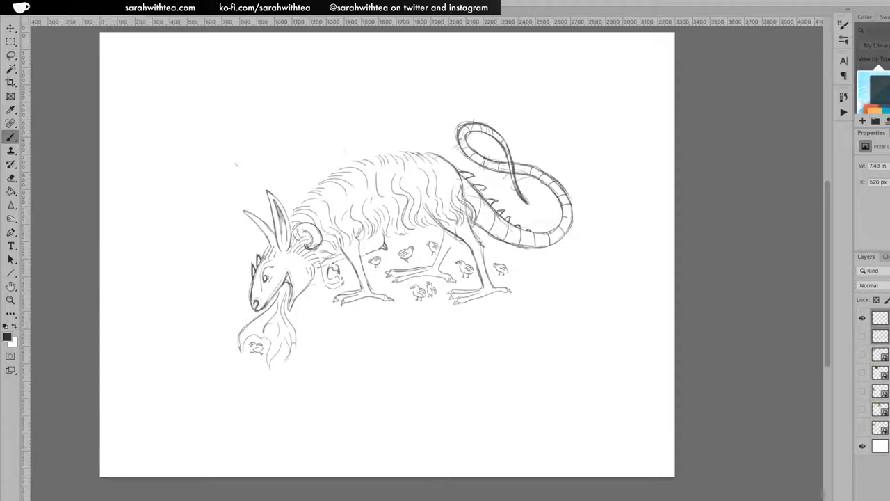
{"action": "key", "text": "ctrl+shift+alt+n"}
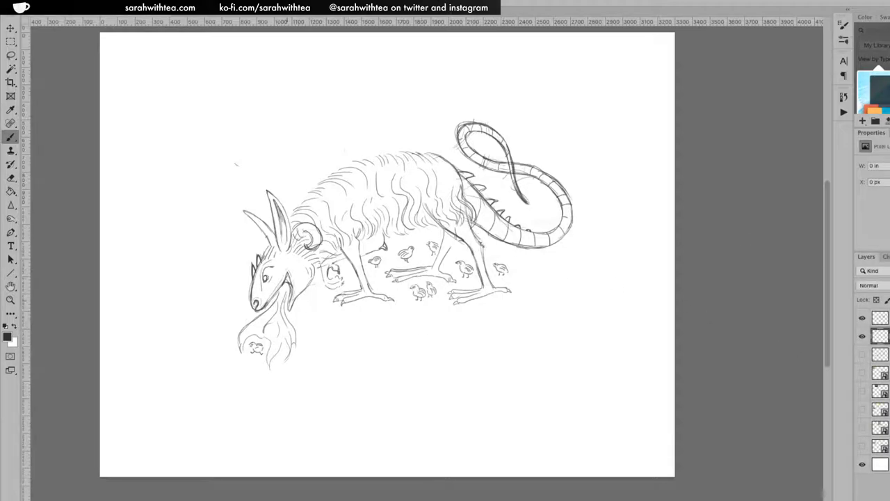
{"action": "left_click_drag", "start_coordinate": [299, 302], "coordinate": [396, 302]}
{"action": "key", "text": "ctrl+z"}
{"action": "mouse_move", "coordinate": [294, 304]}
{"action": "left_mouse_down"}
{"action": "mouse_move", "coordinate": [536, 308]}
{"action": "mouse_move", "coordinate": [553, 302]}
{"action": "mouse_move", "coordinate": [553, 246]}
{"action": "left_mouse_up"}
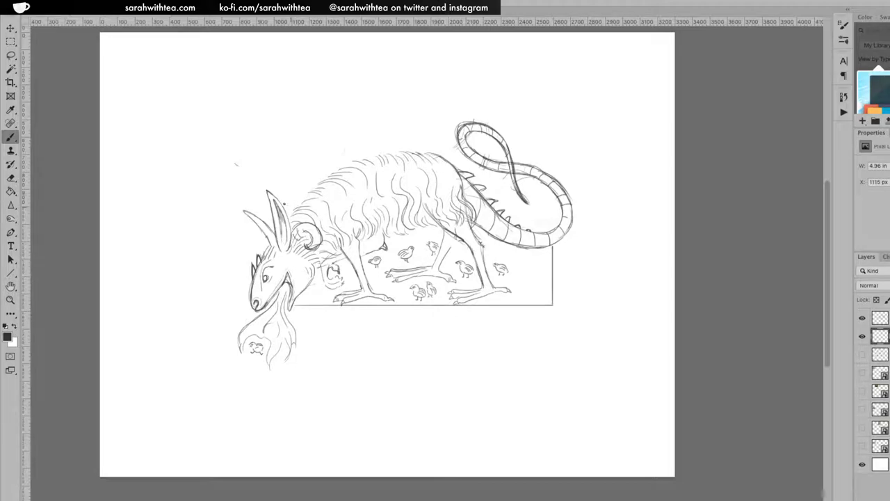
{"action": "left_click_drag", "start_coordinate": [276, 198], "coordinate": [273, 89]}
{"action": "key", "text": "ctrl+z"}
{"action": "left_click_drag", "start_coordinate": [276, 195], "coordinate": [277, 99]}
{"action": "mouse_move", "coordinate": [552, 248]}
{"action": "left_mouse_down"}
{"action": "mouse_move", "coordinate": [548, 105]}
{"action": "mouse_move", "coordinate": [563, 88]}
{"action": "mouse_move", "coordinate": [553, 99]}
{"action": "mouse_move", "coordinate": [277, 98]}
{"action": "left_mouse_up"}
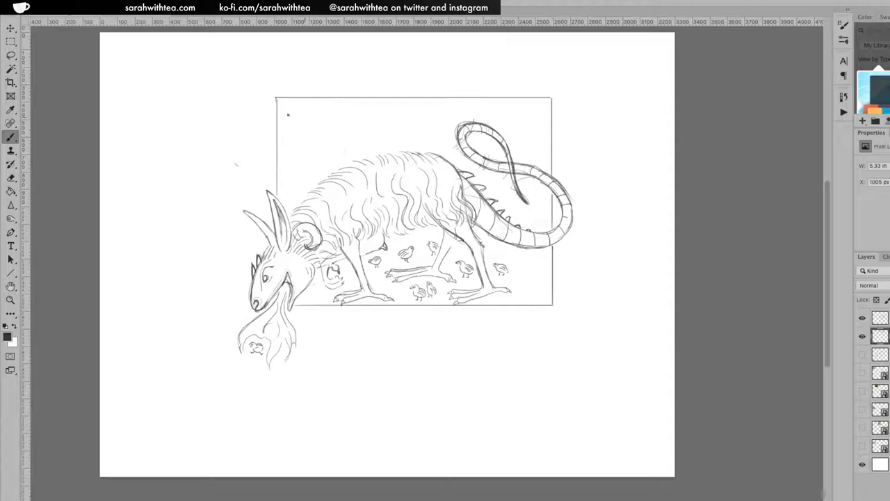
Mark off the square corner blocks inside the frame's outer rectangle.
{"action": "mouse_move", "coordinate": [281, 119]}
{"action": "left_mouse_down"}
{"action": "mouse_move", "coordinate": [299, 119]}
{"action": "mouse_move", "coordinate": [299, 99]}
{"action": "left_mouse_up"}
{"action": "mouse_move", "coordinate": [532, 122]}
{"action": "left_mouse_down"}
{"action": "mouse_move", "coordinate": [532, 101]}
{"action": "mouse_move", "coordinate": [548, 119]}
{"action": "mouse_move", "coordinate": [529, 120]}
{"action": "mouse_move", "coordinate": [549, 120]}
{"action": "left_mouse_up"}
{"action": "key", "text": "ctrl+z"}
{"action": "key", "text": "ctrl+z"}
{"action": "mouse_move", "coordinate": [528, 304]}
{"action": "left_mouse_down"}
{"action": "mouse_move", "coordinate": [529, 282]}
{"action": "mouse_move", "coordinate": [551, 282]}
{"action": "left_mouse_up"}
{"action": "left_click_drag", "start_coordinate": [311, 305], "coordinate": [311, 284]}
Draw the frame's straight inner border lines between the corner blocks, leaving gaps where the sheep overlaps.
{"action": "left_click_drag", "start_coordinate": [311, 288], "coordinate": [400, 288]}
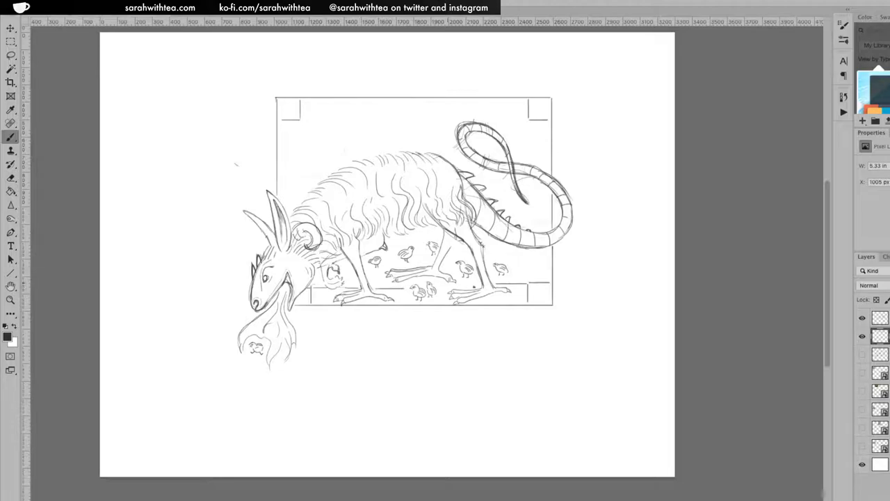
{"action": "mouse_move", "coordinate": [459, 285]}
{"action": "left_mouse_down"}
{"action": "mouse_move", "coordinate": [528, 260]}
{"action": "mouse_move", "coordinate": [528, 123]}
{"action": "left_mouse_up"}
{"action": "left_click_drag", "start_coordinate": [299, 119], "coordinate": [300, 198]}
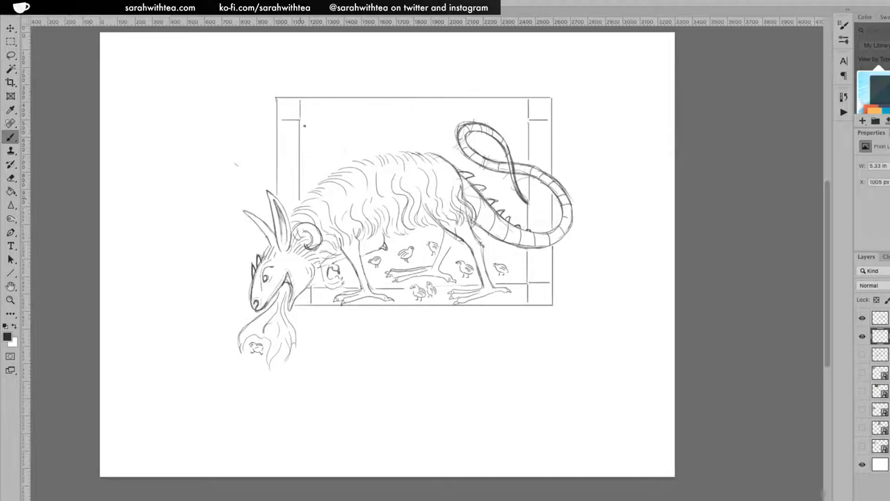
{"action": "left_click", "coordinate": [301, 119], "text": "shift"}
{"action": "key", "text": "ctrl+z"}
{"action": "left_click_drag", "start_coordinate": [301, 119], "coordinate": [529, 121]}
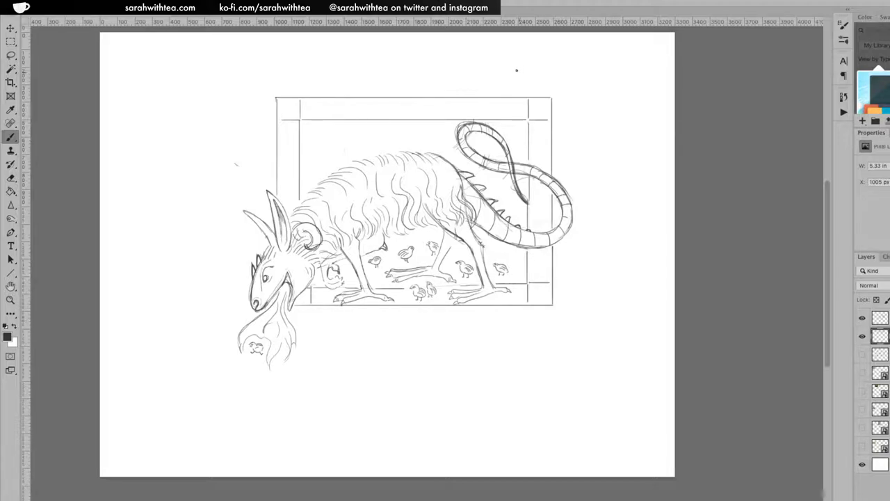
Draw small circles spaced down both side bands of the frame.
{"action": "left_click", "coordinate": [538, 133]}
{"action": "left_click", "coordinate": [538, 152]}
{"action": "left_click", "coordinate": [540, 208]}
{"action": "left_click", "coordinate": [540, 228]}
{"action": "left_click", "coordinate": [540, 256]}
{"action": "left_click", "coordinate": [540, 273]}
{"action": "left_click", "coordinate": [286, 147]}
{"action": "left_click", "coordinate": [289, 189]}
Double the frame's corner dividers and inner border lines with closely spaced parallel lines.
{"action": "left_click_drag", "start_coordinate": [299, 118], "coordinate": [298, 100]}
{"action": "mouse_move", "coordinate": [530, 100]}
{"action": "left_mouse_down"}
{"action": "mouse_move", "coordinate": [529, 119]}
{"action": "mouse_move", "coordinate": [545, 119]}
{"action": "left_mouse_up"}
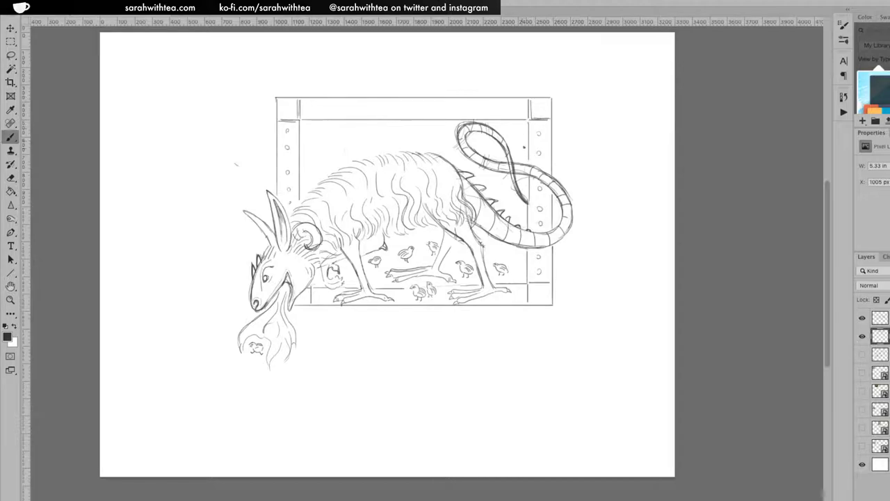
{"action": "left_click_drag", "start_coordinate": [529, 120], "coordinate": [533, 226]}
{"action": "key", "text": "ctrl+z"}
{"action": "mouse_move", "coordinate": [530, 252]}
{"action": "left_mouse_down"}
{"action": "mouse_move", "coordinate": [530, 283]}
{"action": "mouse_move", "coordinate": [551, 284]}
{"action": "mouse_move", "coordinate": [529, 304]}
{"action": "left_mouse_up"}
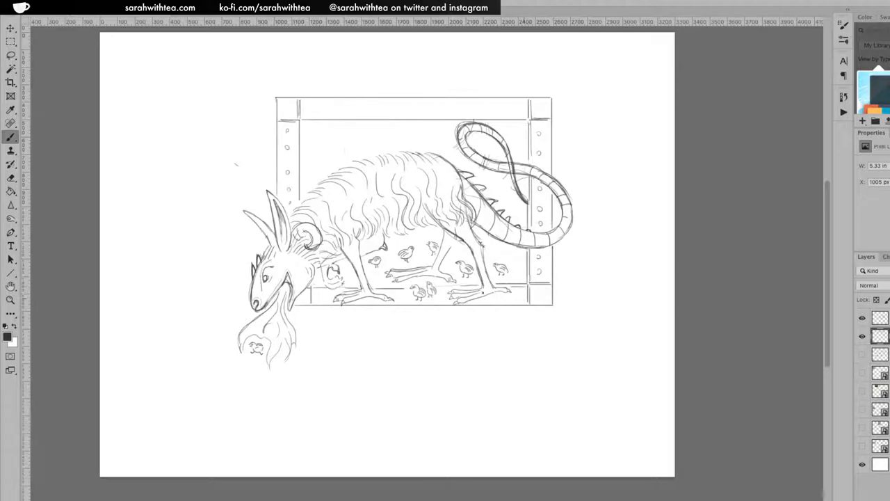
{"action": "mouse_move", "coordinate": [310, 286]}
{"action": "left_mouse_down"}
{"action": "mouse_move", "coordinate": [342, 294]}
{"action": "mouse_move", "coordinate": [340, 285]}
{"action": "mouse_move", "coordinate": [531, 285]}
{"action": "mouse_move", "coordinate": [484, 287]}
{"action": "left_mouse_up"}
{"action": "left_click_drag", "start_coordinate": [297, 130], "coordinate": [298, 208]}
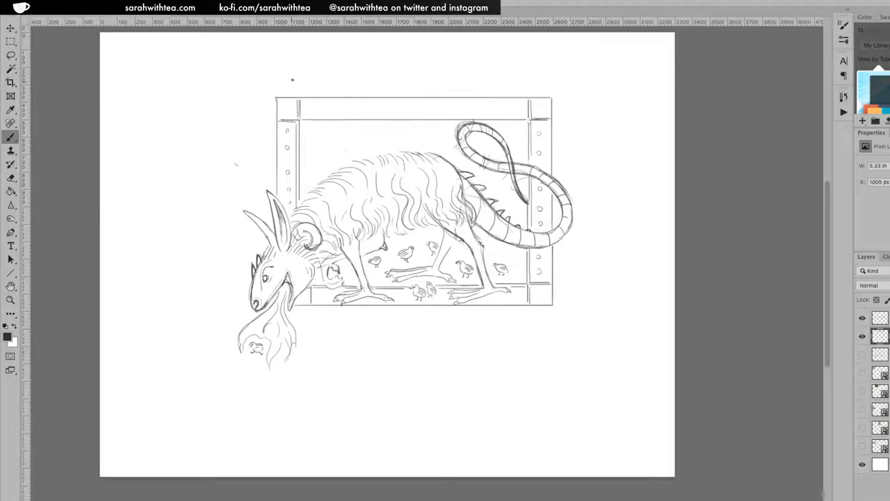
{"action": "left_click_drag", "start_coordinate": [302, 122], "coordinate": [524, 125]}
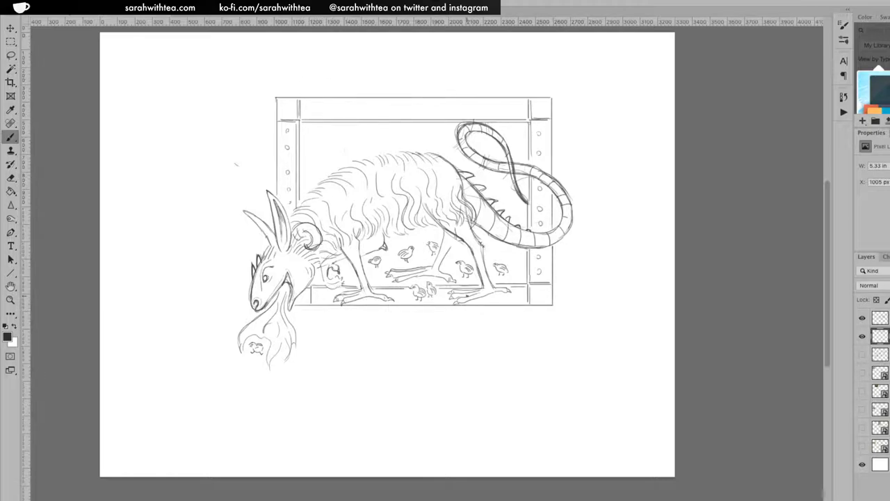
Draw five small line stars in the framed background above the sheep's back and beside the tail.
{"action": "left_click_drag", "start_coordinate": [317, 133], "coordinate": [323, 145]}
{"action": "mouse_move", "coordinate": [315, 139]}
{"action": "left_mouse_down"}
{"action": "mouse_move", "coordinate": [327, 143]}
{"action": "mouse_move", "coordinate": [313, 146]}
{"action": "left_mouse_up"}
{"action": "mouse_move", "coordinate": [363, 130]}
{"action": "left_mouse_down"}
{"action": "mouse_move", "coordinate": [359, 147]}
{"action": "mouse_move", "coordinate": [366, 144]}
{"action": "left_mouse_up"}
{"action": "left_click_drag", "start_coordinate": [365, 133], "coordinate": [356, 145]}
{"action": "mouse_move", "coordinate": [315, 167]}
{"action": "left_mouse_down"}
{"action": "mouse_move", "coordinate": [313, 180]}
{"action": "mouse_move", "coordinate": [319, 173]}
{"action": "left_mouse_up"}
{"action": "mouse_move", "coordinate": [309, 170]}
{"action": "left_mouse_down"}
{"action": "mouse_move", "coordinate": [318, 178]}
{"action": "mouse_move", "coordinate": [309, 179]}
{"action": "left_mouse_up"}
{"action": "mouse_move", "coordinate": [426, 131]}
{"action": "left_mouse_down"}
{"action": "mouse_move", "coordinate": [431, 141]}
{"action": "mouse_move", "coordinate": [439, 134]}
{"action": "mouse_move", "coordinate": [429, 140]}
{"action": "left_mouse_up"}
{"action": "left_click_drag", "start_coordinate": [495, 179], "coordinate": [494, 190]}
{"action": "left_click_drag", "start_coordinate": [489, 185], "coordinate": [499, 188]}
{"action": "left_click_drag", "start_coordinate": [498, 179], "coordinate": [490, 188]}
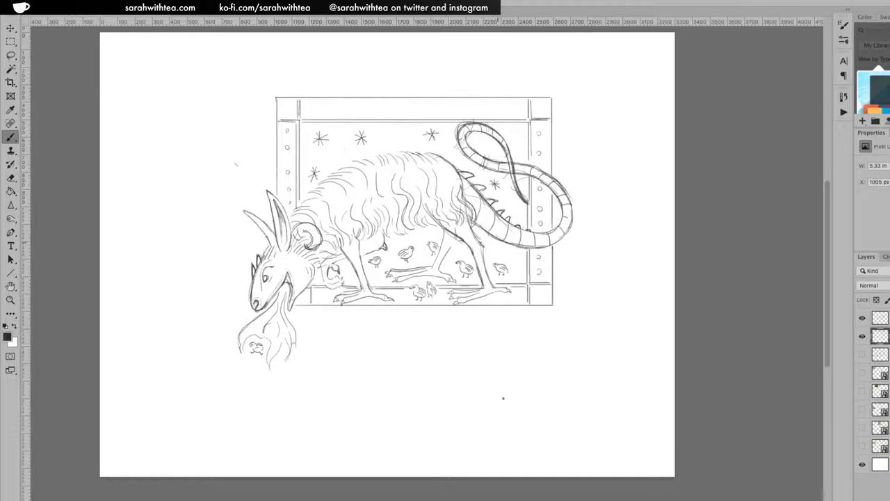
Outline the curved ground behind the chicks and fill the frame's top band with a doubled zigzag pattern.
{"action": "left_click_drag", "start_coordinate": [485, 253], "coordinate": [527, 266]}
{"action": "left_click_drag", "start_coordinate": [388, 243], "coordinate": [430, 238]}
{"action": "mouse_move", "coordinate": [299, 103]}
{"action": "left_mouse_down"}
{"action": "mouse_move", "coordinate": [317, 115]}
{"action": "mouse_move", "coordinate": [306, 104]}
{"action": "mouse_move", "coordinate": [410, 112]}
{"action": "mouse_move", "coordinate": [433, 100]}
{"action": "mouse_move", "coordinate": [419, 113]}
{"action": "mouse_move", "coordinate": [435, 97]}
{"action": "mouse_move", "coordinate": [445, 108]}
{"action": "mouse_move", "coordinate": [439, 102]}
{"action": "mouse_move", "coordinate": [465, 99]}
{"action": "mouse_move", "coordinate": [464, 115]}
{"action": "mouse_move", "coordinate": [490, 100]}
{"action": "mouse_move", "coordinate": [482, 103]}
{"action": "mouse_move", "coordinate": [527, 102]}
{"action": "left_mouse_up"}
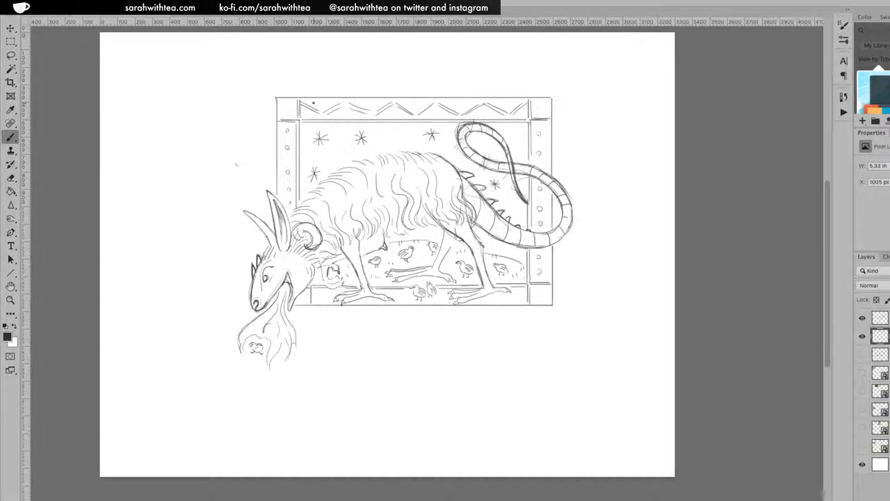
{"action": "mouse_move", "coordinate": [312, 103]}
{"action": "left_mouse_down"}
{"action": "mouse_move", "coordinate": [354, 116]}
{"action": "mouse_move", "coordinate": [357, 100]}
{"action": "mouse_move", "coordinate": [373, 107]}
{"action": "mouse_move", "coordinate": [385, 90]}
{"action": "mouse_move", "coordinate": [393, 118]}
{"action": "mouse_move", "coordinate": [392, 109]}
{"action": "mouse_move", "coordinate": [416, 102]}
{"action": "left_mouse_up"}
{"action": "left_click_drag", "start_coordinate": [474, 110], "coordinate": [474, 115]}
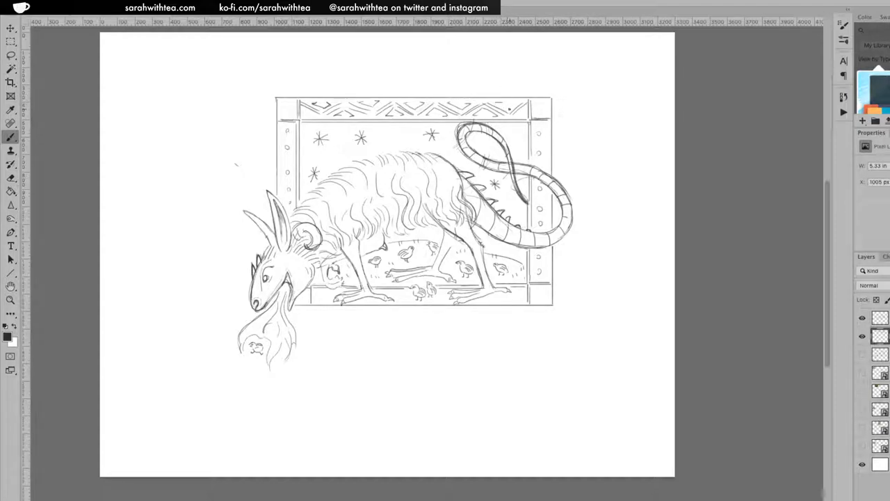
{"action": "left_click_drag", "start_coordinate": [525, 106], "coordinate": [525, 118]}
{"action": "left_click_drag", "start_coordinate": [304, 109], "coordinate": [313, 117]}
Darken the small shape behind the sheep's neck and touch up the frame's right-hand inner border lines.
{"action": "mouse_move", "coordinate": [329, 270]}
{"action": "left_mouse_down"}
{"action": "mouse_move", "coordinate": [342, 283]}
{"action": "mouse_move", "coordinate": [326, 285]}
{"action": "left_mouse_up"}
{"action": "left_click", "coordinate": [506, 178]}
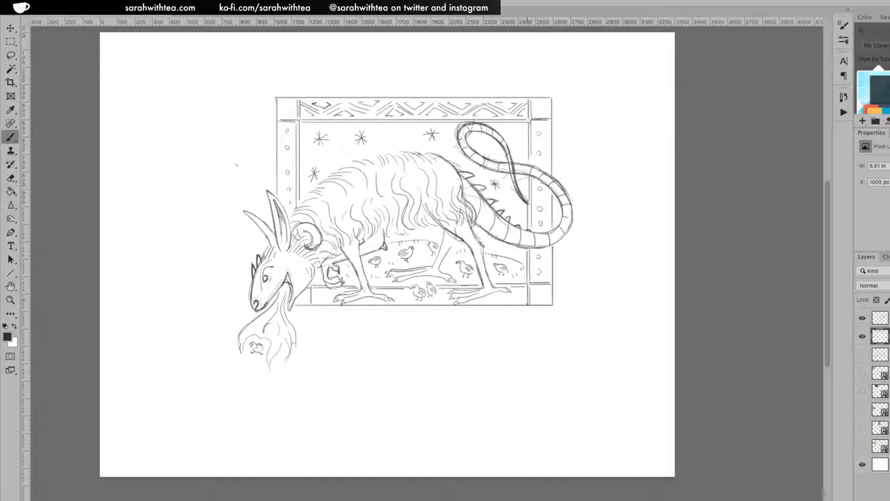
{"action": "left_click_drag", "start_coordinate": [530, 256], "coordinate": [530, 282]}
{"action": "left_click_drag", "start_coordinate": [533, 121], "coordinate": [550, 121]}
Darken the outlines of the flames coming from the sheep's mouth, including their pointed lower tips.
{"action": "mouse_move", "coordinate": [281, 286]}
{"action": "left_mouse_down"}
{"action": "mouse_move", "coordinate": [272, 303]}
{"action": "mouse_move", "coordinate": [286, 310]}
{"action": "mouse_move", "coordinate": [295, 349]}
{"action": "mouse_move", "coordinate": [271, 367]}
{"action": "left_mouse_up"}
{"action": "mouse_move", "coordinate": [265, 335]}
{"action": "left_mouse_down"}
{"action": "mouse_move", "coordinate": [245, 359]}
{"action": "mouse_move", "coordinate": [239, 334]}
{"action": "mouse_move", "coordinate": [242, 358]}
{"action": "left_mouse_up"}
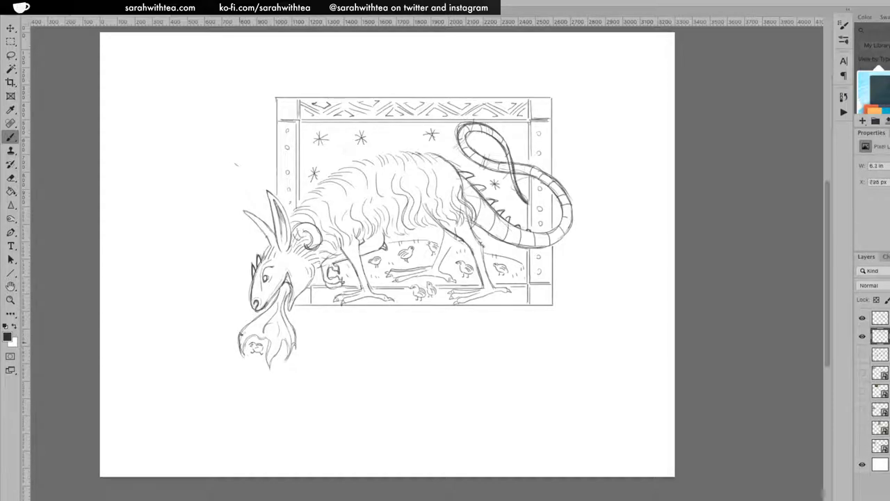
{"action": "left_click_drag", "start_coordinate": [265, 323], "coordinate": [278, 333]}
Strengthen and double the frame's outer border with closely spaced parallel lines, leaving gaps where the sheep and tail overlap.
{"action": "left_click_drag", "start_coordinate": [277, 200], "coordinate": [276, 129]}
{"action": "mouse_move", "coordinate": [276, 198]}
{"action": "left_mouse_down"}
{"action": "mouse_move", "coordinate": [278, 91]}
{"action": "mouse_move", "coordinate": [554, 98]}
{"action": "mouse_move", "coordinate": [555, 308]}
{"action": "left_mouse_up"}
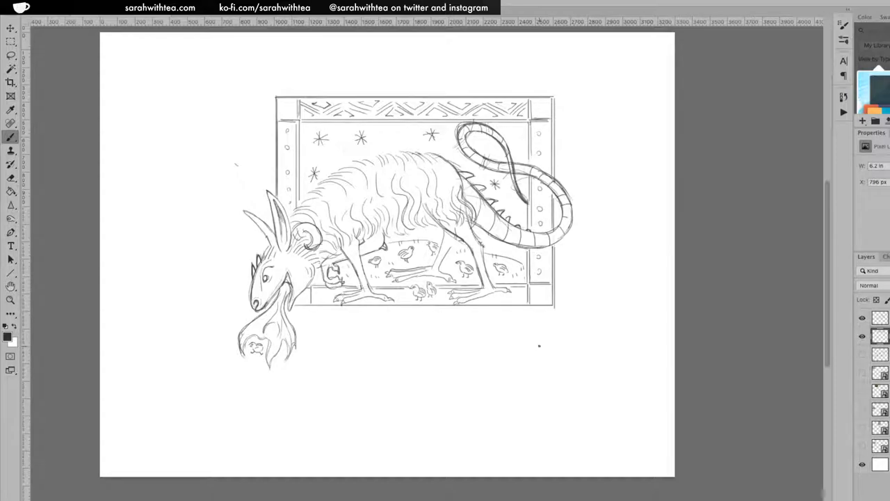
{"action": "mouse_move", "coordinate": [287, 308]}
{"action": "left_mouse_down"}
{"action": "mouse_move", "coordinate": [455, 324]}
{"action": "mouse_move", "coordinate": [553, 314]}
{"action": "left_mouse_up"}
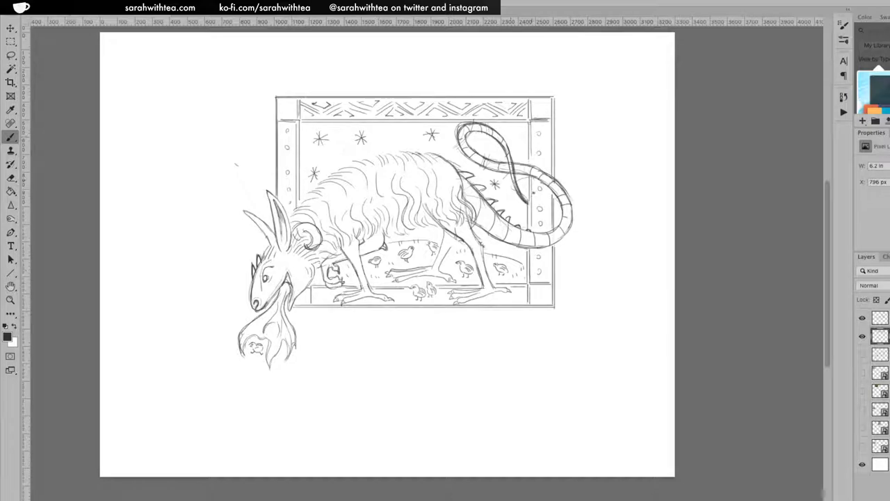
{"action": "left_click_drag", "start_coordinate": [530, 196], "coordinate": [531, 226]}
{"action": "key", "text": "z"}
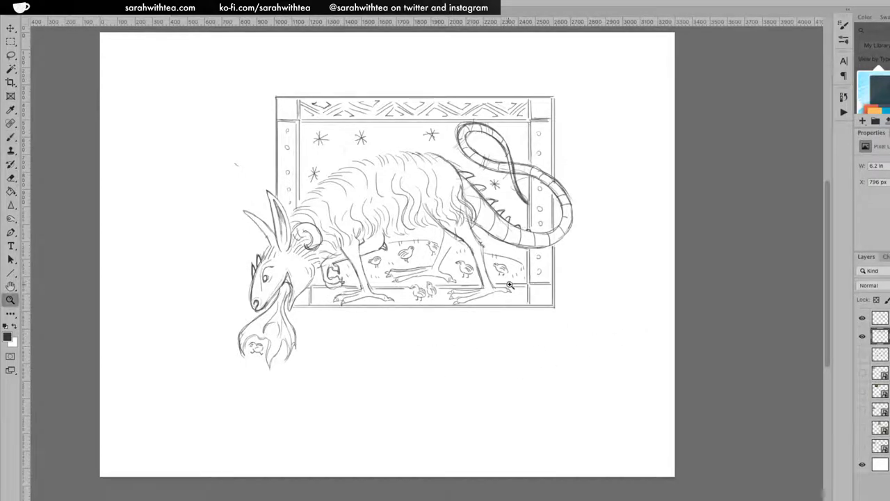
{"action": "left_click", "coordinate": [514, 290], "text": "alt"}
{"action": "left_click", "coordinate": [513, 290], "text": "alt"}
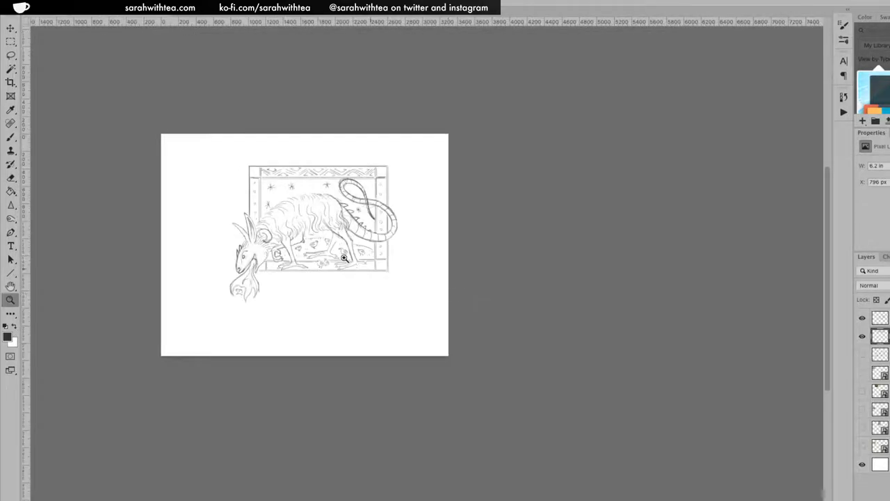
{"action": "left_click", "coordinate": [336, 255]}
{"action": "left_click", "coordinate": [354, 287]}
{"action": "left_click", "coordinate": [399, 267]}
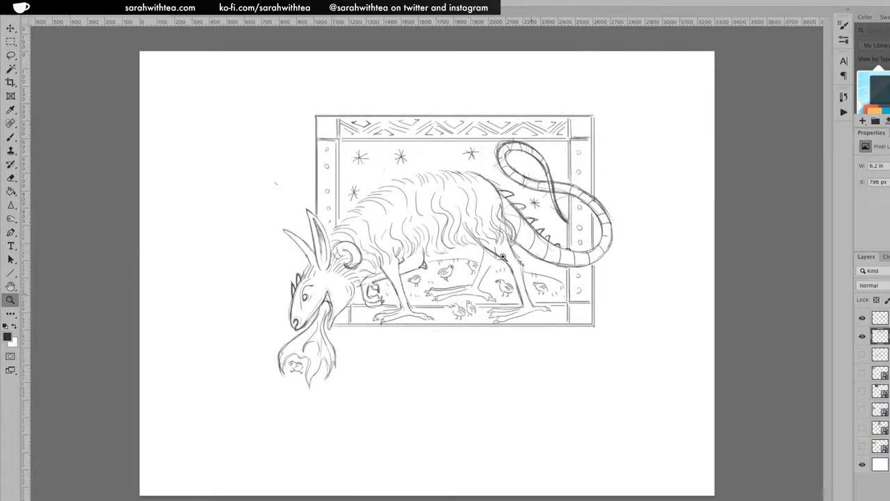
{"action": "key", "text": "v"}
{"action": "left_click_drag", "start_coordinate": [470, 292], "coordinate": [452, 272]}
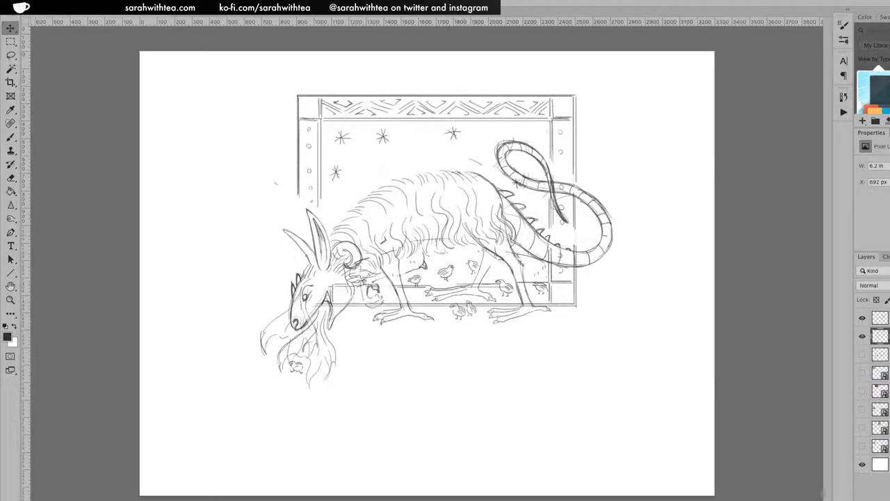
{"action": "key", "text": "ctrl+z"}
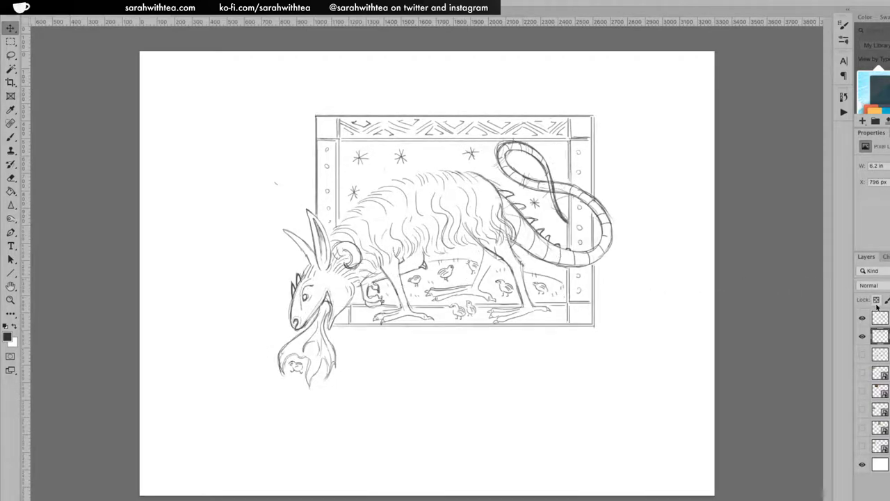
Select the sheep and frame sketch layers together and move the whole drawing up and left on the page.
{"action": "left_click", "coordinate": [514, 317], "text": "ctrl+shift"}
{"action": "left_click", "coordinate": [526, 329], "text": "ctrl+shift"}
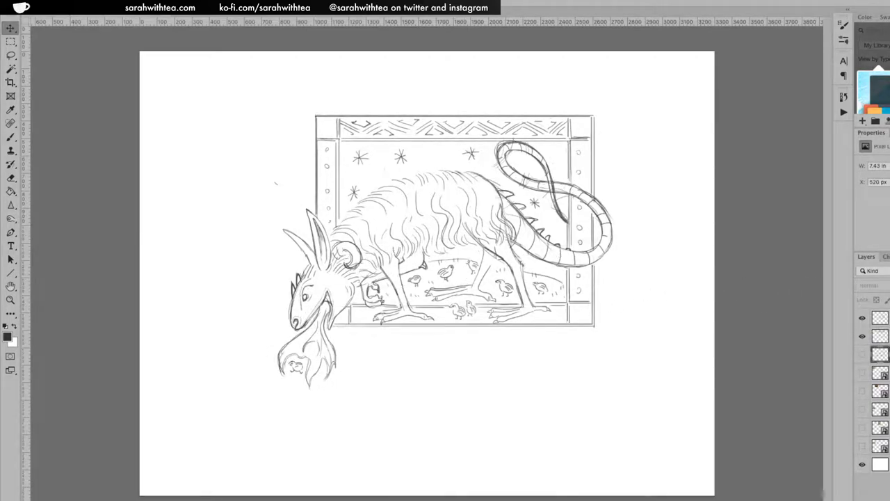
{"action": "left_click_drag", "start_coordinate": [485, 324], "coordinate": [460, 286]}
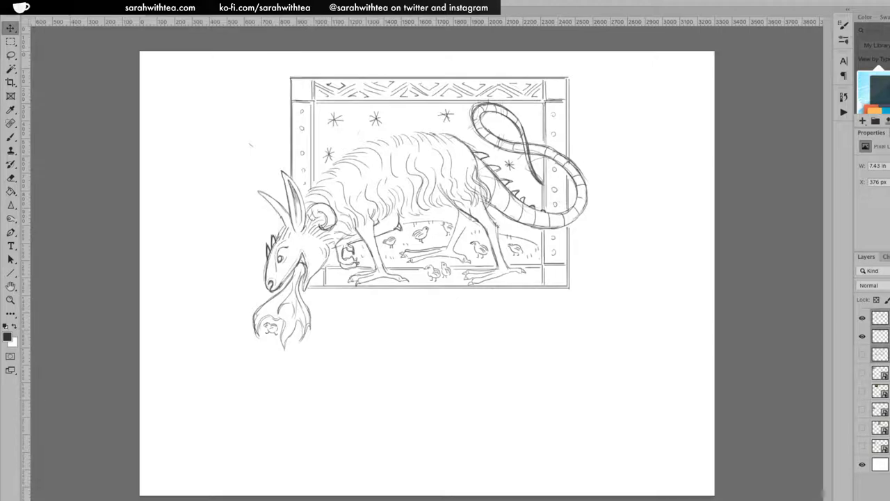
Place two illuminated letter S manuscript images as references, scaling down the one with the dragon-shaped S.
{"action": "left_click_drag", "start_coordinate": [889, 258], "coordinate": [531, 348]}
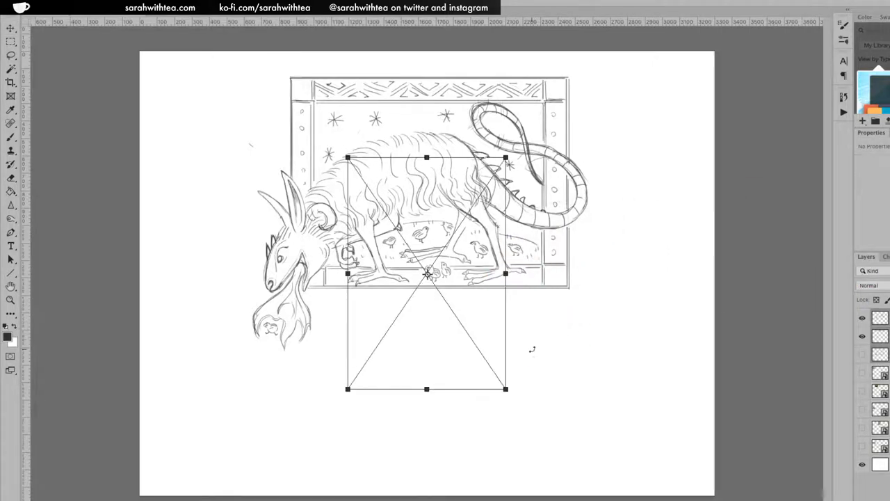
{"action": "key", "text": "Return"}
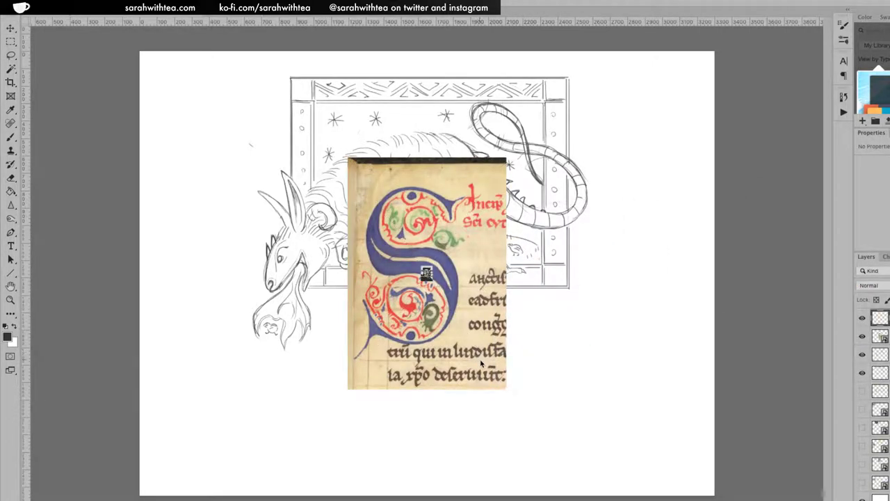
{"action": "left_click_drag", "start_coordinate": [432, 265], "coordinate": [586, 89]}
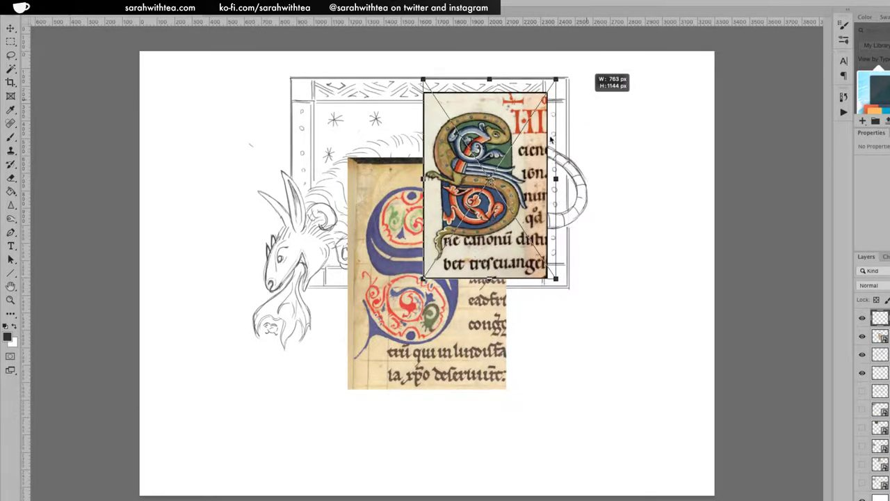
{"action": "key", "text": "Return"}
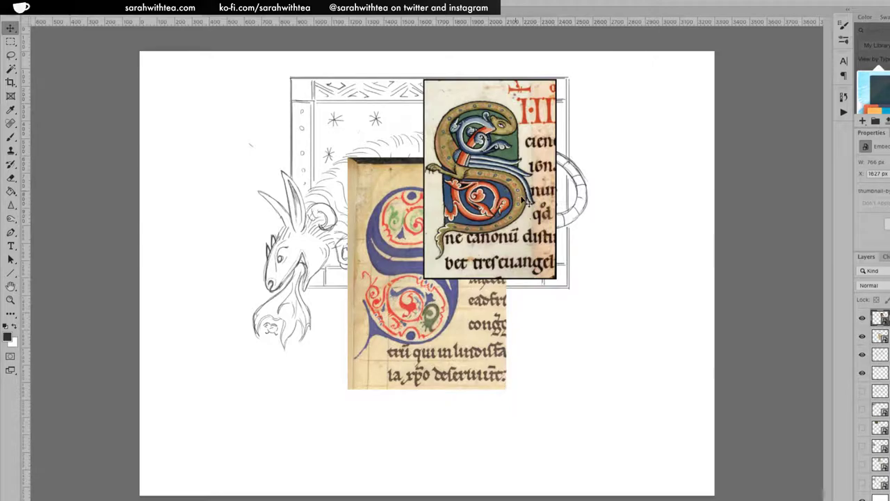
Hide the blue S reference and position the dragon-shaped S reference at the page's upper left.
{"action": "left_click_drag", "start_coordinate": [526, 207], "coordinate": [634, 183]}
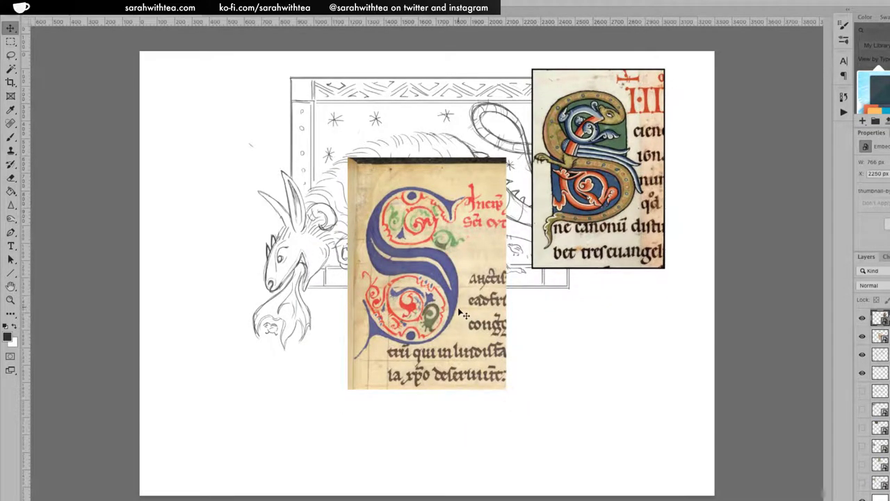
{"action": "mouse_move", "coordinate": [457, 314]}
{"action": "left_mouse_down"}
{"action": "mouse_move", "coordinate": [524, 354]}
{"action": "mouse_move", "coordinate": [479, 336]}
{"action": "mouse_move", "coordinate": [472, 319]}
{"action": "left_mouse_up"}
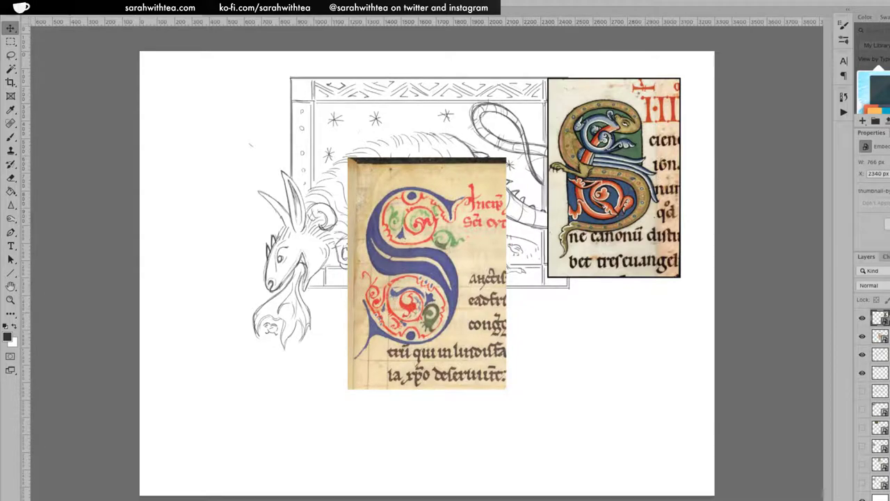
{"action": "left_click", "coordinate": [862, 336]}
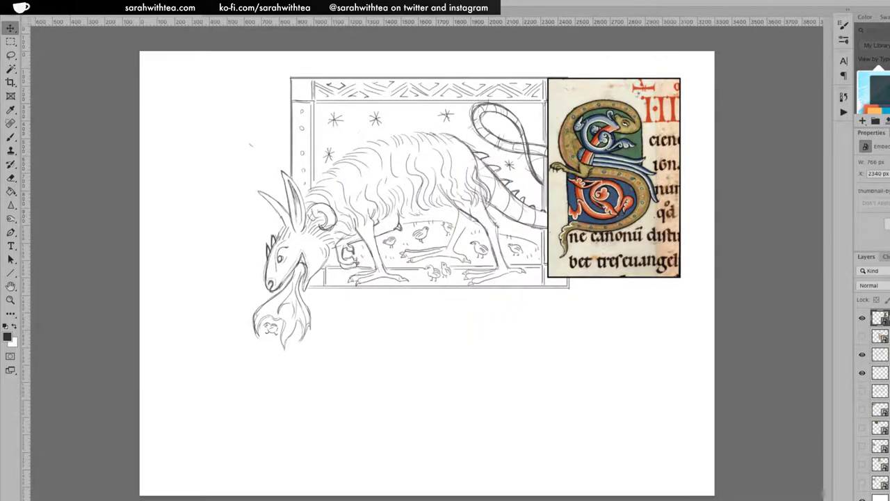
{"action": "mouse_move", "coordinate": [612, 248]}
{"action": "left_mouse_down"}
{"action": "mouse_move", "coordinate": [225, 242]}
{"action": "mouse_move", "coordinate": [235, 238]}
{"action": "left_mouse_up"}
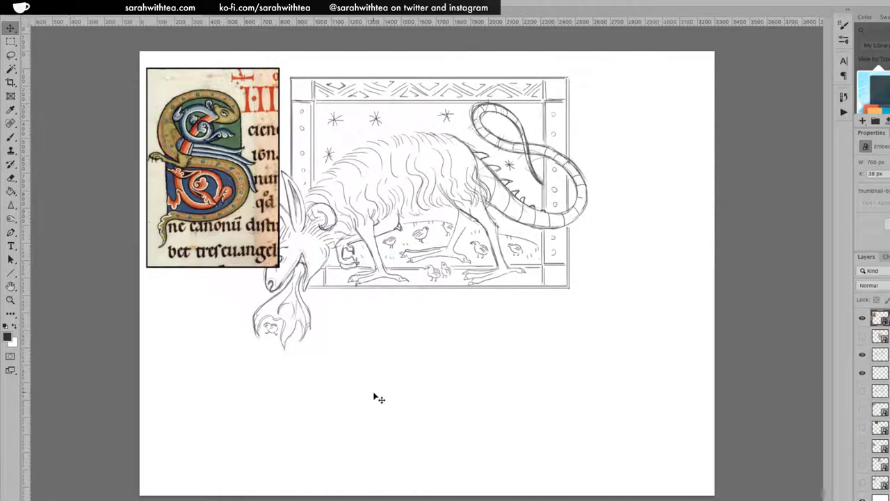
On a new layer, sketch a beaked dragon head with a curved neck below the frame, following the S reference.
{"action": "left_click", "coordinate": [880, 354]}
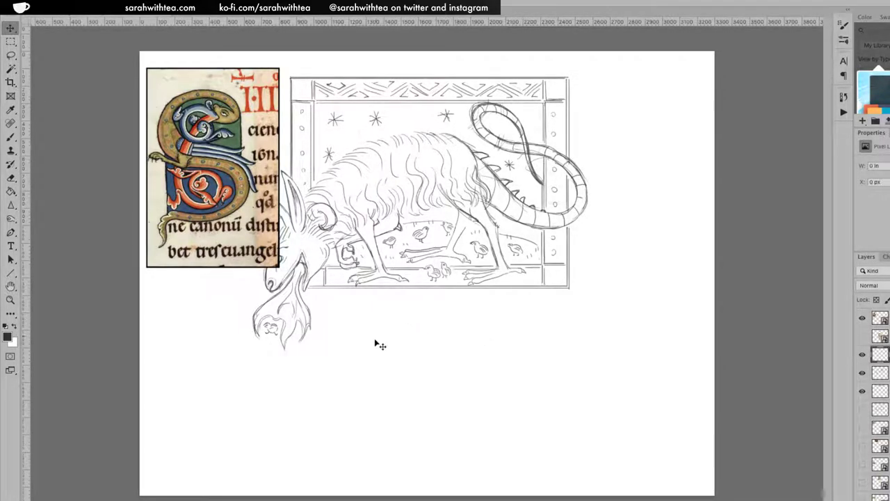
{"action": "key", "text": "b"}
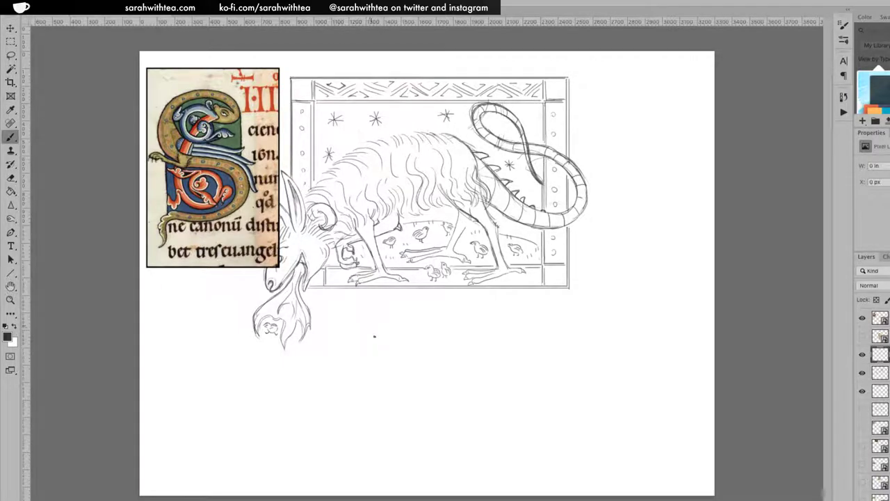
{"action": "left_click", "coordinate": [367, 337]}
{"action": "left_click_drag", "start_coordinate": [369, 338], "coordinate": [388, 343]}
{"action": "mouse_move", "coordinate": [376, 341]}
{"action": "left_mouse_down"}
{"action": "mouse_move", "coordinate": [377, 351]}
{"action": "mouse_move", "coordinate": [367, 350]}
{"action": "mouse_move", "coordinate": [403, 356]}
{"action": "left_mouse_up"}
{"action": "mouse_move", "coordinate": [390, 347]}
{"action": "left_mouse_down"}
{"action": "mouse_move", "coordinate": [399, 329]}
{"action": "mouse_move", "coordinate": [376, 332]}
{"action": "mouse_move", "coordinate": [354, 374]}
{"action": "mouse_move", "coordinate": [348, 361]}
{"action": "mouse_move", "coordinate": [358, 373]}
{"action": "left_mouse_up"}
{"action": "mouse_move", "coordinate": [393, 335]}
{"action": "left_mouse_down"}
{"action": "mouse_move", "coordinate": [357, 338]}
{"action": "mouse_move", "coordinate": [348, 360]}
{"action": "left_mouse_up"}
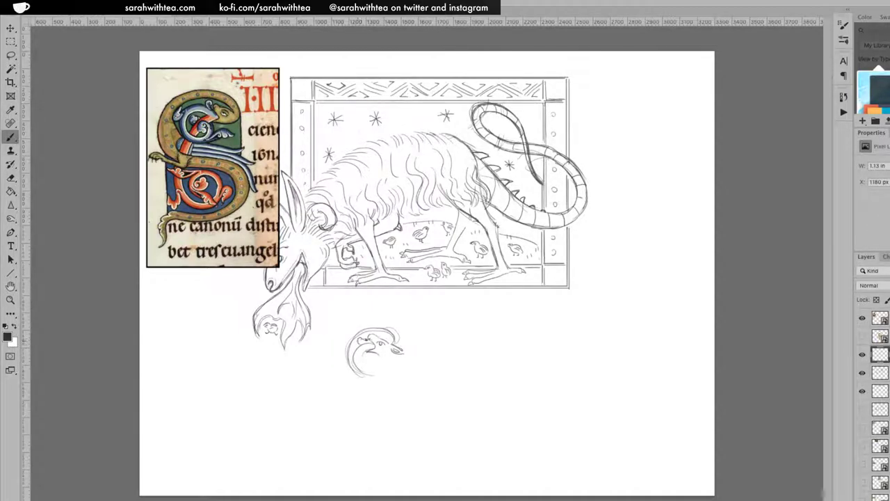
Define the dragon's lower jaw, brow and beak tip with darker strokes.
{"action": "left_click_drag", "start_coordinate": [378, 354], "coordinate": [399, 349]}
{"action": "left_click_drag", "start_coordinate": [393, 340], "coordinate": [391, 338]}
{"action": "left_click_drag", "start_coordinate": [369, 343], "coordinate": [376, 338]}
{"action": "left_click_drag", "start_coordinate": [400, 350], "coordinate": [404, 351]}
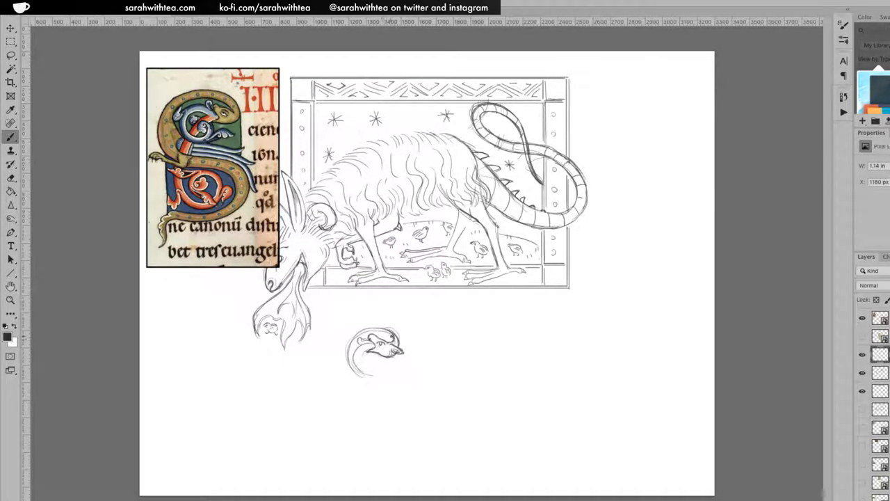
Sketch and darken the inner and outer curves of the dragon's arched neck.
{"action": "mouse_move", "coordinate": [368, 331]}
{"action": "left_mouse_down"}
{"action": "mouse_move", "coordinate": [345, 366]}
{"action": "mouse_move", "coordinate": [347, 343]}
{"action": "mouse_move", "coordinate": [356, 375]}
{"action": "left_mouse_up"}
{"action": "mouse_move", "coordinate": [344, 341]}
{"action": "left_mouse_down"}
{"action": "mouse_move", "coordinate": [340, 365]}
{"action": "mouse_move", "coordinate": [356, 382]}
{"action": "mouse_move", "coordinate": [354, 330]}
{"action": "mouse_move", "coordinate": [384, 326]}
{"action": "mouse_move", "coordinate": [402, 358]}
{"action": "left_mouse_up"}
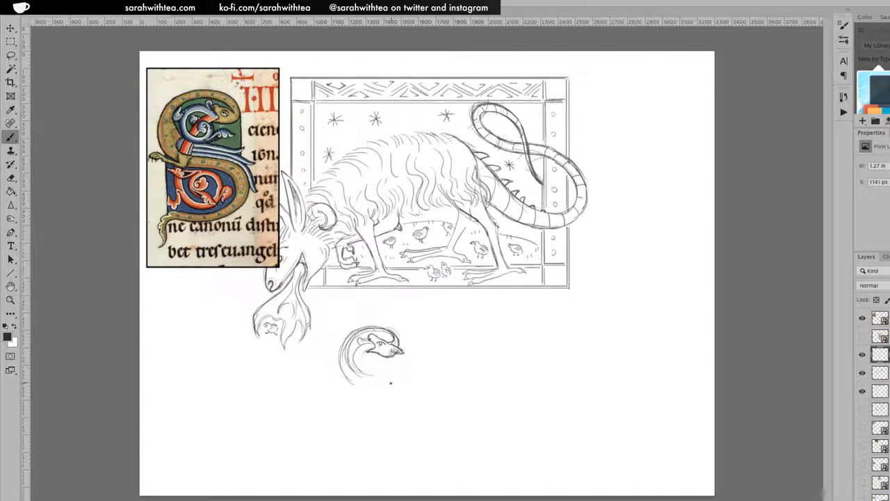
{"action": "mouse_move", "coordinate": [344, 370]}
{"action": "left_mouse_down"}
{"action": "mouse_move", "coordinate": [339, 361]}
{"action": "mouse_move", "coordinate": [356, 379]}
{"action": "mouse_move", "coordinate": [338, 353]}
{"action": "mouse_move", "coordinate": [352, 331]}
{"action": "mouse_move", "coordinate": [377, 323]}
{"action": "mouse_move", "coordinate": [393, 335]}
{"action": "left_mouse_up"}
{"action": "left_click_drag", "start_coordinate": [354, 353], "coordinate": [349, 364]}
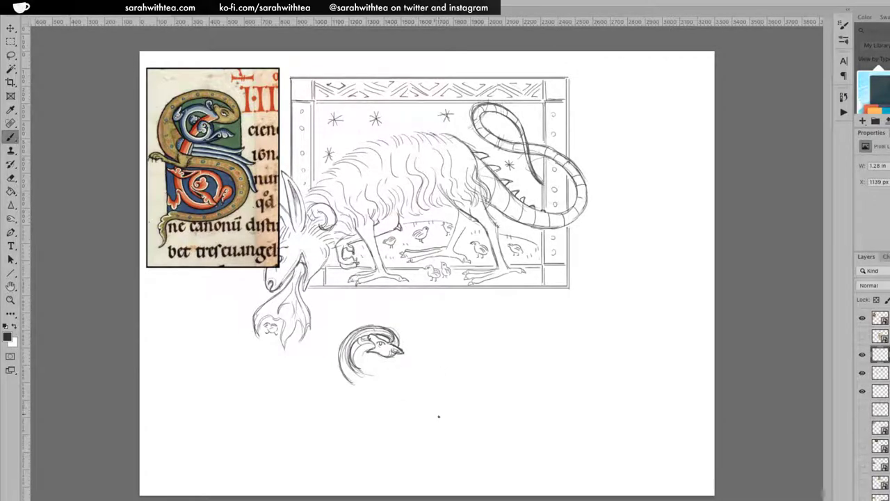
Lighten the rough neck strokes and redraw the dragon's neck with cleaner inner and outer curves.
{"action": "mouse_move", "coordinate": [352, 361]}
{"action": "left_mouse_down"}
{"action": "mouse_move", "coordinate": [345, 371]}
{"action": "mouse_move", "coordinate": [365, 329]}
{"action": "mouse_move", "coordinate": [347, 356]}
{"action": "mouse_move", "coordinate": [353, 369]}
{"action": "mouse_move", "coordinate": [353, 337]}
{"action": "mouse_move", "coordinate": [380, 330]}
{"action": "mouse_move", "coordinate": [391, 340]}
{"action": "left_mouse_up"}
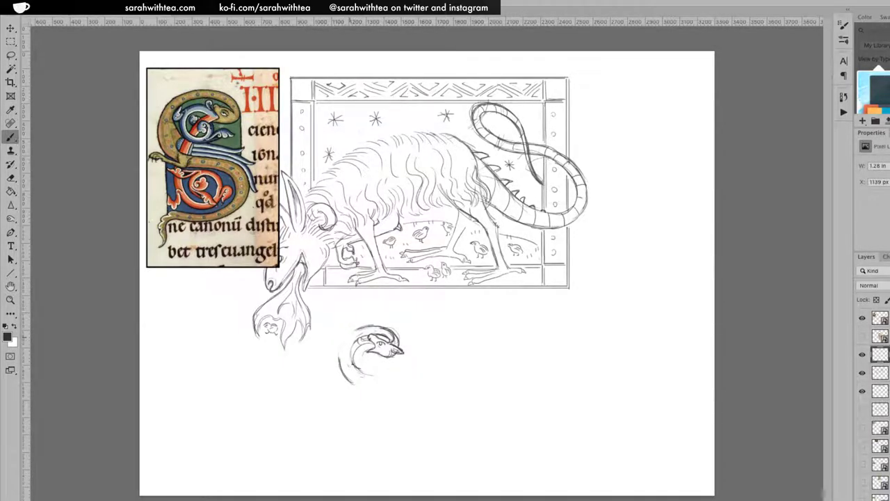
{"action": "mouse_move", "coordinate": [340, 364]}
{"action": "left_mouse_down"}
{"action": "mouse_move", "coordinate": [340, 338]}
{"action": "mouse_move", "coordinate": [345, 352]}
{"action": "mouse_move", "coordinate": [355, 330]}
{"action": "mouse_move", "coordinate": [388, 333]}
{"action": "left_mouse_up"}
{"action": "mouse_move", "coordinate": [352, 365]}
{"action": "left_mouse_down"}
{"action": "mouse_move", "coordinate": [358, 340]}
{"action": "mouse_move", "coordinate": [357, 367]}
{"action": "left_mouse_up"}
{"action": "mouse_move", "coordinate": [361, 337]}
{"action": "left_mouse_down"}
{"action": "mouse_move", "coordinate": [338, 377]}
{"action": "mouse_move", "coordinate": [356, 367]}
{"action": "mouse_move", "coordinate": [383, 372]}
{"action": "mouse_move", "coordinate": [354, 362]}
{"action": "mouse_move", "coordinate": [372, 369]}
{"action": "left_mouse_up"}
{"action": "mouse_move", "coordinate": [361, 347]}
{"action": "left_mouse_down"}
{"action": "mouse_move", "coordinate": [360, 369]}
{"action": "mouse_move", "coordinate": [380, 369]}
{"action": "mouse_move", "coordinate": [375, 348]}
{"action": "left_mouse_up"}
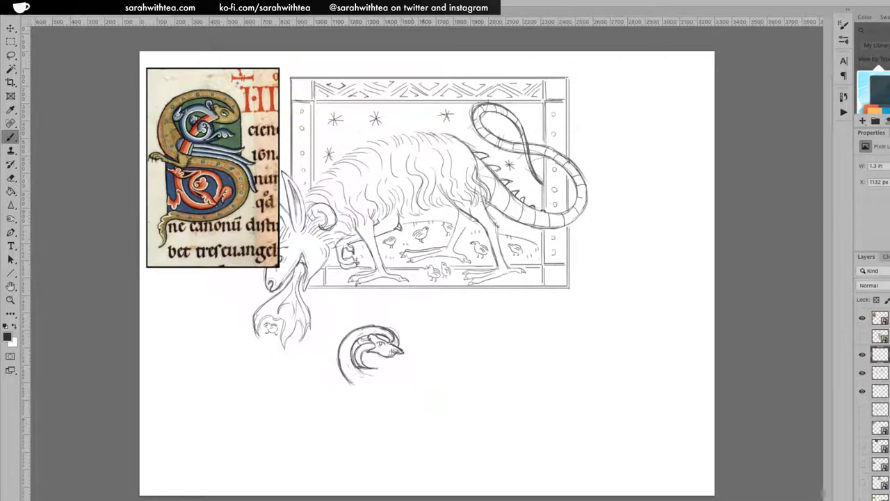
Add short fur strokes down the dragon's neck and chest and draw its clawed front foot.
{"action": "mouse_move", "coordinate": [344, 344]}
{"action": "left_mouse_down"}
{"action": "mouse_move", "coordinate": [339, 360]}
{"action": "mouse_move", "coordinate": [355, 357]}
{"action": "left_mouse_up"}
{"action": "mouse_move", "coordinate": [342, 359]}
{"action": "left_mouse_down"}
{"action": "mouse_move", "coordinate": [349, 383]}
{"action": "mouse_move", "coordinate": [359, 374]}
{"action": "mouse_move", "coordinate": [367, 381]}
{"action": "left_mouse_up"}
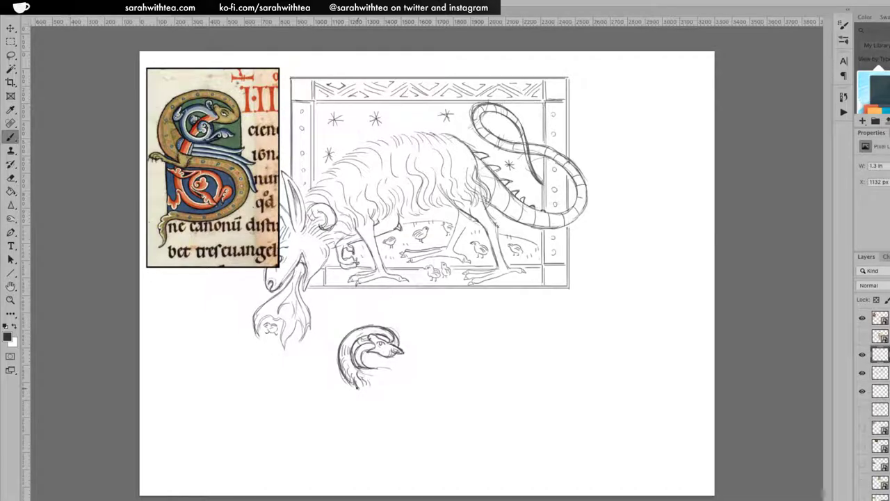
{"action": "left_click_drag", "start_coordinate": [356, 387], "coordinate": [332, 388]}
{"action": "mouse_move", "coordinate": [367, 394]}
{"action": "left_mouse_down"}
{"action": "mouse_move", "coordinate": [359, 392]}
{"action": "mouse_move", "coordinate": [376, 386]}
{"action": "mouse_move", "coordinate": [336, 390]}
{"action": "mouse_move", "coordinate": [350, 391]}
{"action": "left_mouse_up"}
Draw the dragon's body and tail curving into the lower half of an S, with small curls under the head.
{"action": "mouse_move", "coordinate": [370, 392]}
{"action": "left_mouse_down"}
{"action": "mouse_move", "coordinate": [388, 392]}
{"action": "mouse_move", "coordinate": [409, 418]}
{"action": "left_mouse_up"}
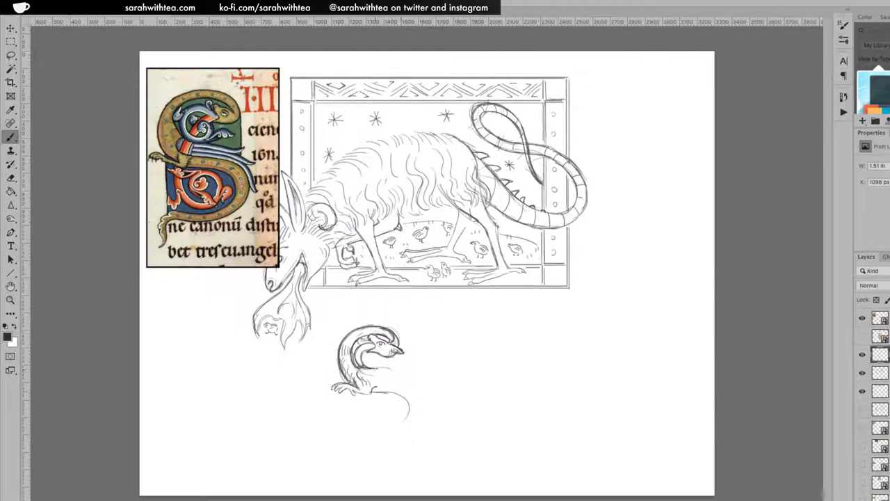
{"action": "mouse_move", "coordinate": [358, 364]}
{"action": "left_mouse_down"}
{"action": "mouse_move", "coordinate": [402, 375]}
{"action": "mouse_move", "coordinate": [420, 409]}
{"action": "mouse_move", "coordinate": [339, 451]}
{"action": "mouse_move", "coordinate": [394, 425]}
{"action": "mouse_move", "coordinate": [387, 427]}
{"action": "left_mouse_up"}
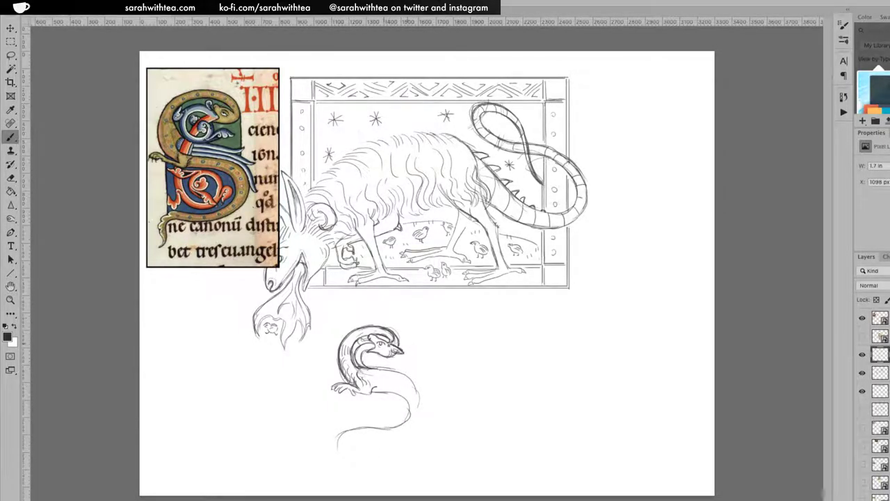
{"action": "mouse_move", "coordinate": [381, 363]}
{"action": "left_mouse_down"}
{"action": "mouse_move", "coordinate": [356, 375]}
{"action": "mouse_move", "coordinate": [370, 364]}
{"action": "mouse_move", "coordinate": [421, 391]}
{"action": "mouse_move", "coordinate": [421, 411]}
{"action": "mouse_move", "coordinate": [396, 429]}
{"action": "left_mouse_up"}
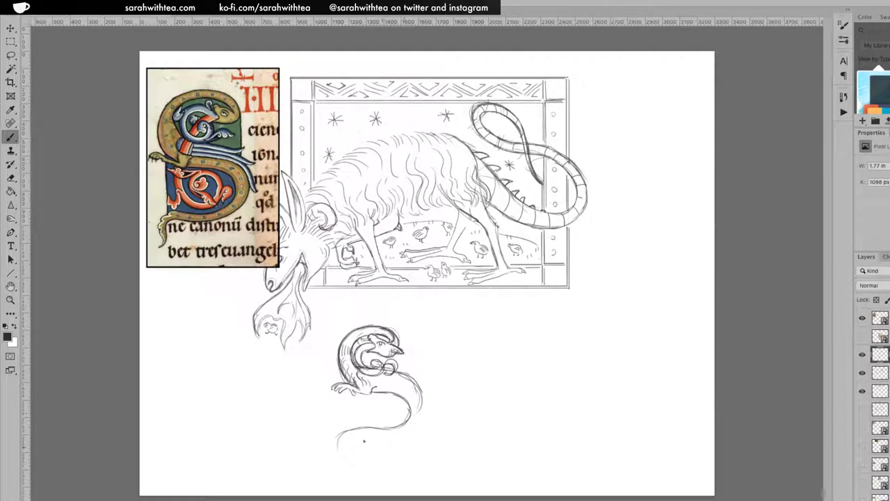
{"action": "left_click_drag", "start_coordinate": [392, 332], "coordinate": [403, 361]}
{"action": "mouse_move", "coordinate": [398, 328]}
{"action": "left_mouse_down"}
{"action": "mouse_move", "coordinate": [409, 338]}
{"action": "mouse_move", "coordinate": [403, 352]}
{"action": "left_mouse_up"}
Erase the lower part of the dragon body's outer curve and return to the Brush tool.
{"action": "key", "text": "e"}
{"action": "mouse_move", "coordinate": [391, 406]}
{"action": "left_mouse_down"}
{"action": "mouse_move", "coordinate": [413, 417]}
{"action": "mouse_move", "coordinate": [409, 387]}
{"action": "mouse_move", "coordinate": [429, 423]}
{"action": "left_mouse_up"}
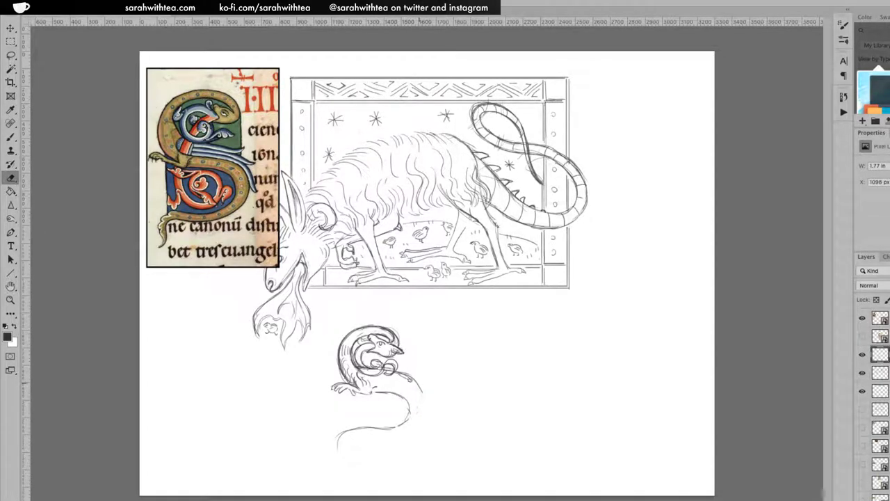
{"action": "key", "text": "b"}
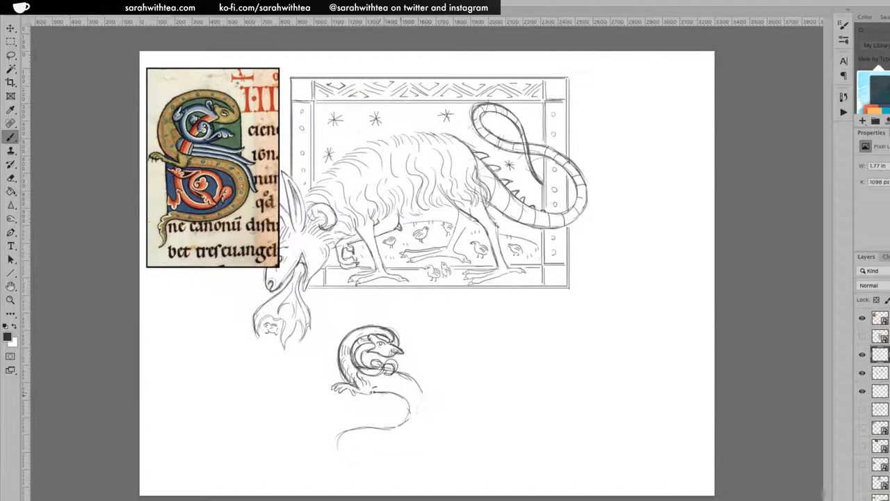
Draw the dragon's curling tail and the outer curve of its lower body, adding fur strokes and shading along the back and inner bend.
{"action": "mouse_move", "coordinate": [390, 393]}
{"action": "left_mouse_down"}
{"action": "mouse_move", "coordinate": [410, 423]}
{"action": "mouse_move", "coordinate": [333, 440]}
{"action": "mouse_move", "coordinate": [338, 469]}
{"action": "mouse_move", "coordinate": [366, 471]}
{"action": "left_mouse_up"}
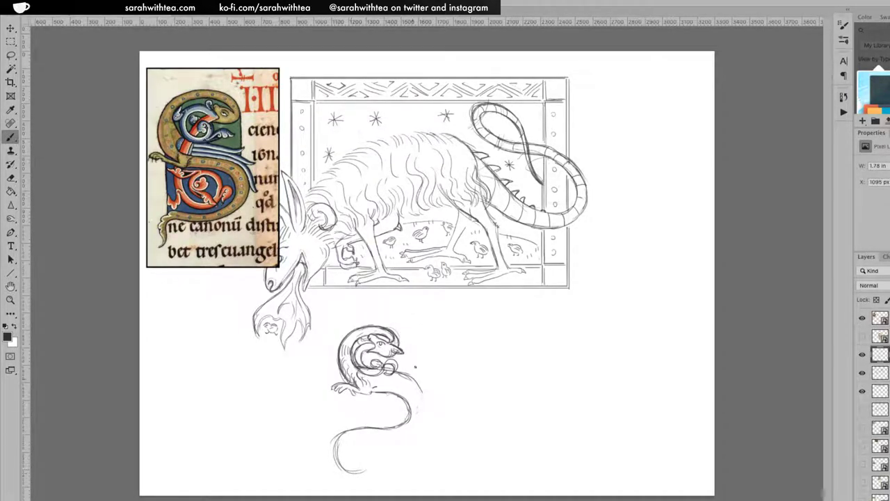
{"action": "mouse_move", "coordinate": [352, 424]}
{"action": "left_mouse_down"}
{"action": "mouse_move", "coordinate": [342, 432]}
{"action": "mouse_move", "coordinate": [388, 420]}
{"action": "mouse_move", "coordinate": [405, 400]}
{"action": "mouse_move", "coordinate": [394, 423]}
{"action": "mouse_move", "coordinate": [375, 420]}
{"action": "left_mouse_up"}
{"action": "left_click_drag", "start_coordinate": [373, 421], "coordinate": [403, 430]}
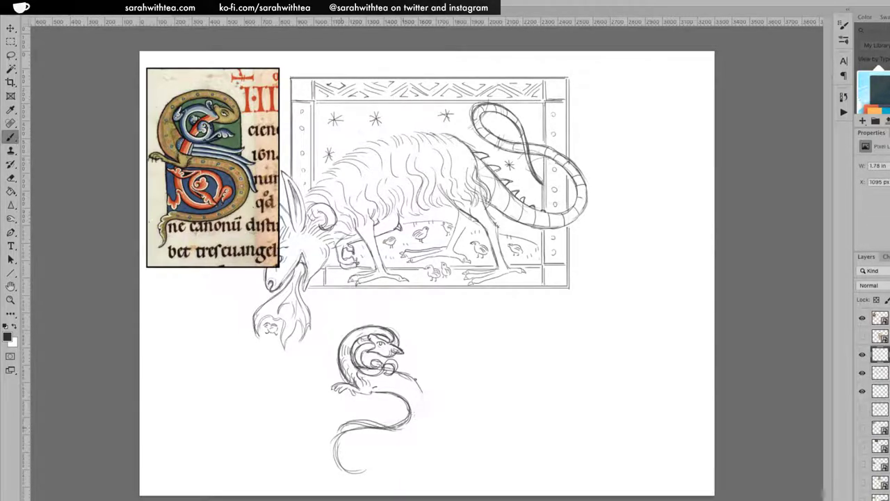
{"action": "mouse_move", "coordinate": [400, 375]}
{"action": "left_mouse_down"}
{"action": "mouse_move", "coordinate": [396, 434]}
{"action": "mouse_move", "coordinate": [416, 406]}
{"action": "mouse_move", "coordinate": [354, 432]}
{"action": "left_mouse_up"}
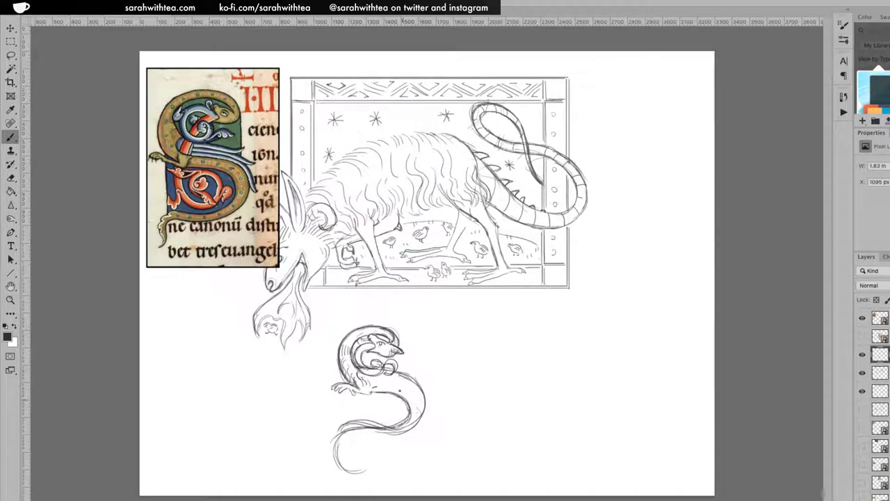
{"action": "mouse_move", "coordinate": [395, 381]}
{"action": "left_mouse_down"}
{"action": "mouse_move", "coordinate": [412, 420]}
{"action": "mouse_move", "coordinate": [415, 399]}
{"action": "mouse_move", "coordinate": [410, 390]}
{"action": "mouse_move", "coordinate": [416, 423]}
{"action": "mouse_move", "coordinate": [408, 382]}
{"action": "mouse_move", "coordinate": [395, 380]}
{"action": "mouse_move", "coordinate": [404, 419]}
{"action": "left_mouse_up"}
{"action": "mouse_move", "coordinate": [396, 390]}
{"action": "left_mouse_down"}
{"action": "mouse_move", "coordinate": [383, 395]}
{"action": "mouse_move", "coordinate": [420, 395]}
{"action": "left_mouse_up"}
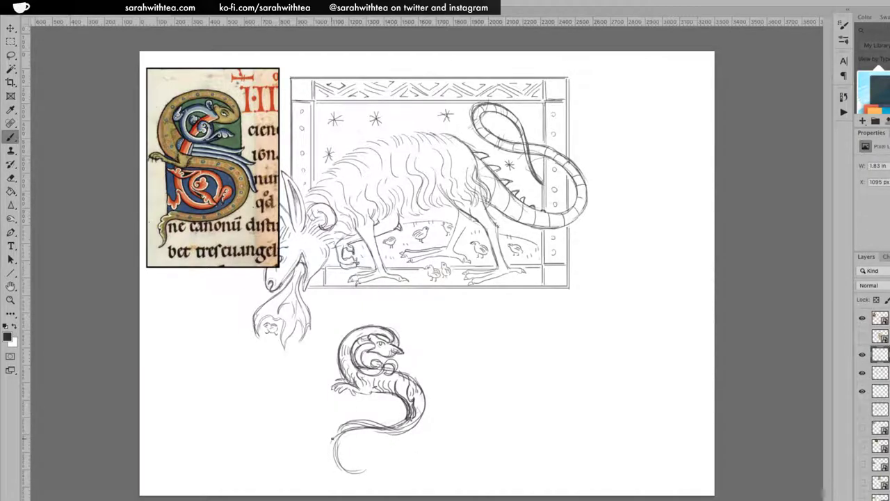
Refine the dragon's tail into a clean taper ending in a point and add cross bands along its length.
{"action": "mouse_move", "coordinate": [342, 426]}
{"action": "left_mouse_down"}
{"action": "mouse_move", "coordinate": [331, 463]}
{"action": "mouse_move", "coordinate": [333, 448]}
{"action": "mouse_move", "coordinate": [375, 423]}
{"action": "mouse_move", "coordinate": [395, 430]}
{"action": "left_mouse_up"}
{"action": "mouse_move", "coordinate": [368, 427]}
{"action": "left_mouse_down"}
{"action": "mouse_move", "coordinate": [341, 434]}
{"action": "mouse_move", "coordinate": [338, 465]}
{"action": "mouse_move", "coordinate": [357, 471]}
{"action": "left_mouse_up"}
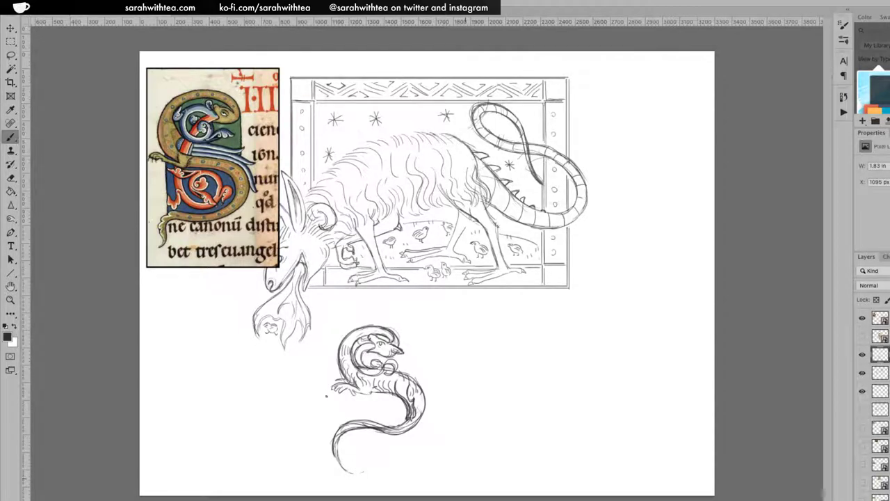
{"action": "mouse_move", "coordinate": [341, 470]}
{"action": "left_mouse_down"}
{"action": "mouse_move", "coordinate": [338, 427]}
{"action": "mouse_move", "coordinate": [342, 443]}
{"action": "left_mouse_up"}
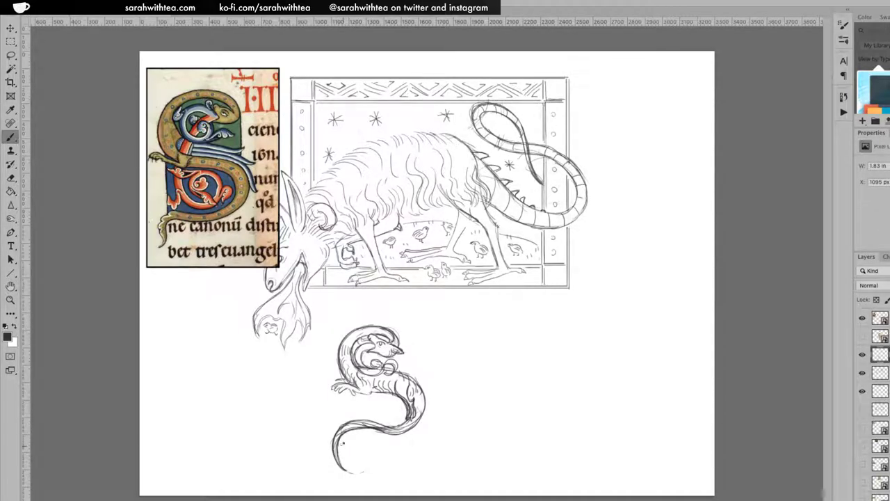
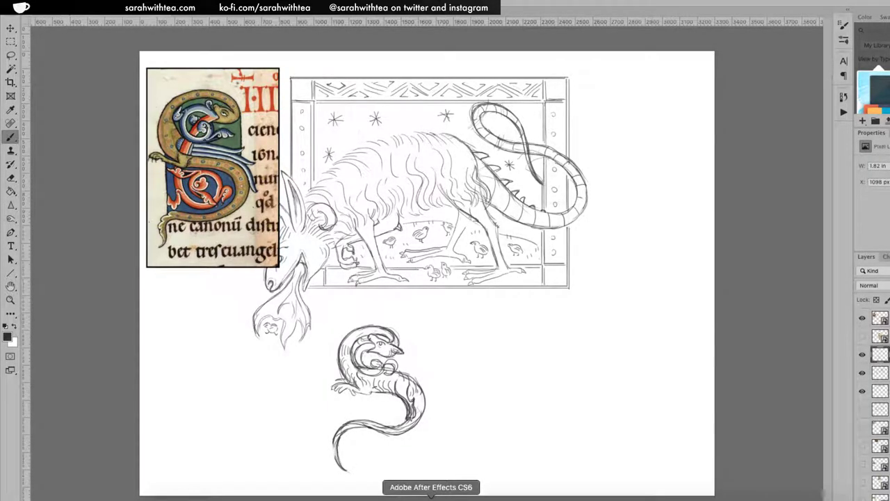
{"action": "left_click_drag", "start_coordinate": [334, 441], "coordinate": [336, 461]}
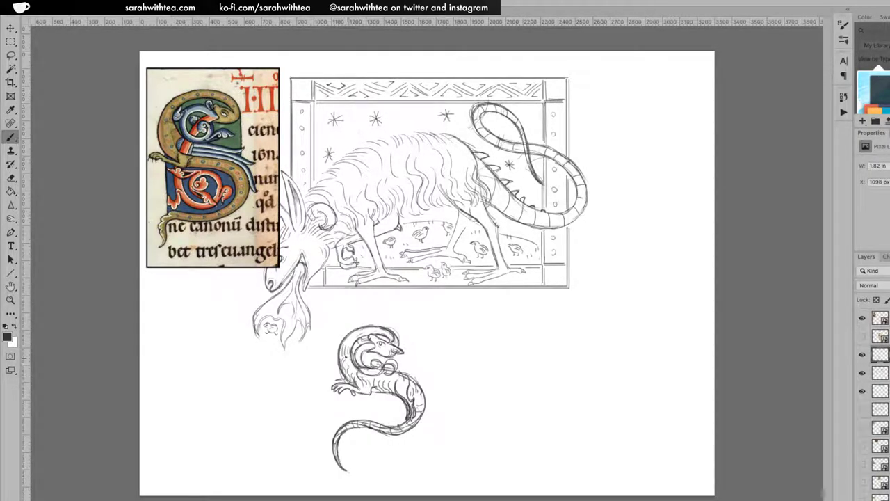
Strengthen the strokes at the dragon's neck and shoulder, and fill the S's lower curve with curling foliage and small rounded blossoms.
{"action": "mouse_move", "coordinate": [340, 369]}
{"action": "left_mouse_down"}
{"action": "mouse_move", "coordinate": [338, 350]}
{"action": "mouse_move", "coordinate": [351, 382]}
{"action": "left_mouse_up"}
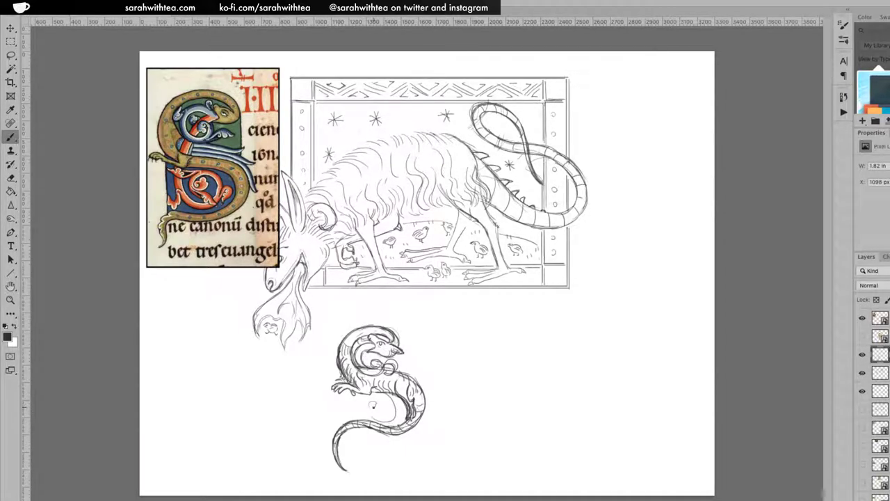
{"action": "left_click_drag", "start_coordinate": [369, 406], "coordinate": [362, 413]}
{"action": "mouse_move", "coordinate": [393, 400]}
{"action": "left_mouse_down"}
{"action": "mouse_move", "coordinate": [402, 424]}
{"action": "mouse_move", "coordinate": [395, 400]}
{"action": "mouse_move", "coordinate": [401, 417]}
{"action": "mouse_move", "coordinate": [368, 411]}
{"action": "left_mouse_up"}
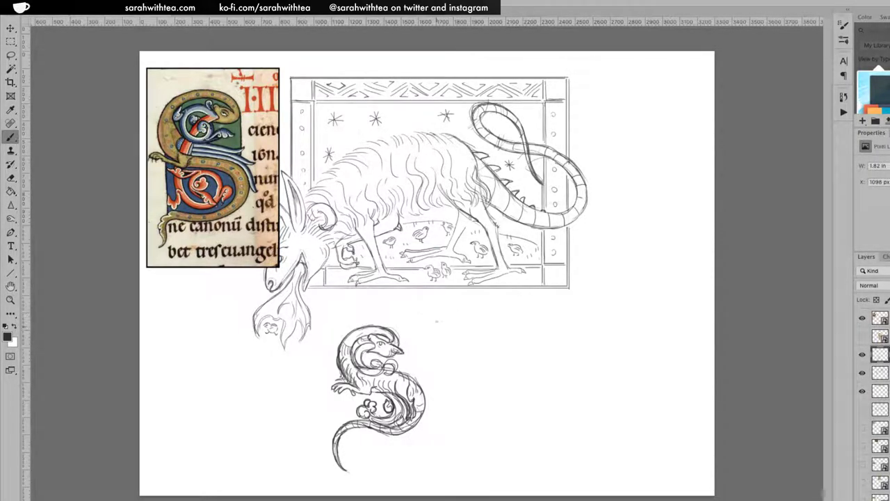
Enlarge the dragon initial proportionally to 1.88 in wide and shift it slightly down and to the left below the sheep frame.
{"action": "key", "text": "z"}
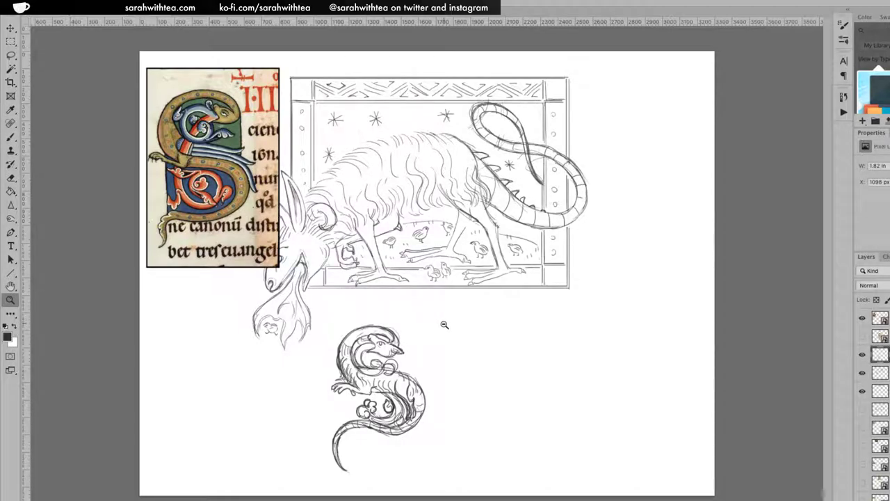
{"action": "key", "text": "ctrl+minus"}
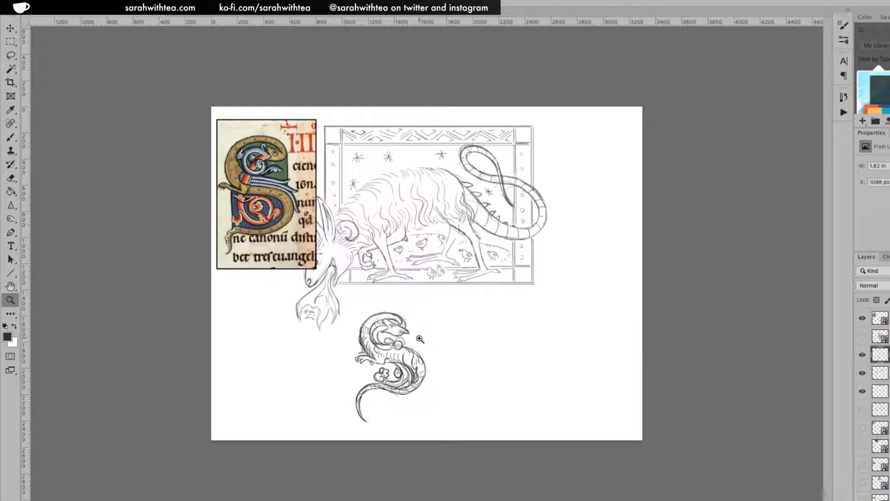
{"action": "key", "text": "v"}
{"action": "key", "text": "ctrl+t"}
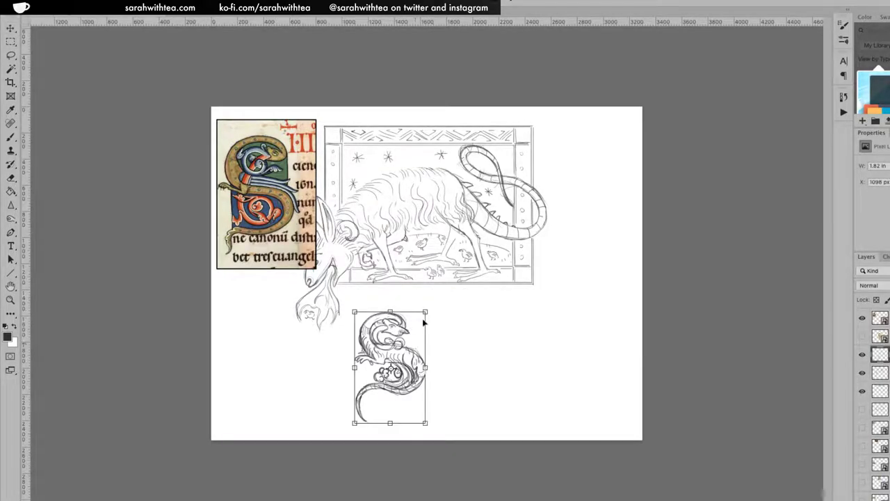
{"action": "mouse_move", "coordinate": [426, 311]}
{"action": "left_mouse_down"}
{"action": "mouse_move", "coordinate": [441, 290]}
{"action": "mouse_move", "coordinate": [428, 307]}
{"action": "left_mouse_up"}
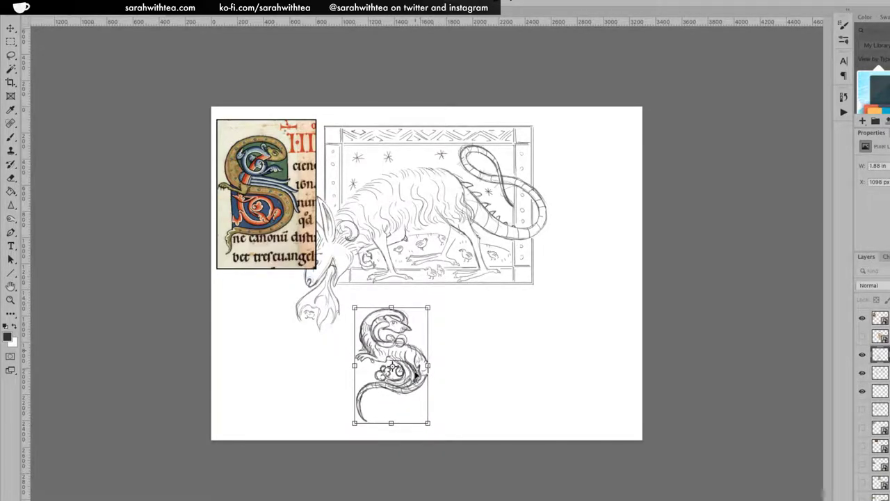
{"action": "key", "text": "Return"}
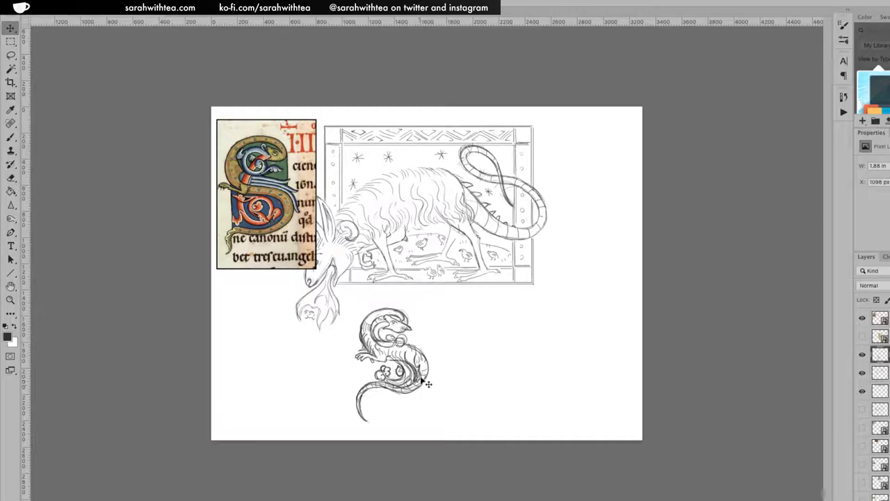
{"action": "mouse_move", "coordinate": [414, 394]}
{"action": "left_mouse_down"}
{"action": "mouse_move", "coordinate": [397, 394]}
{"action": "mouse_move", "coordinate": [407, 389]}
{"action": "left_mouse_up"}
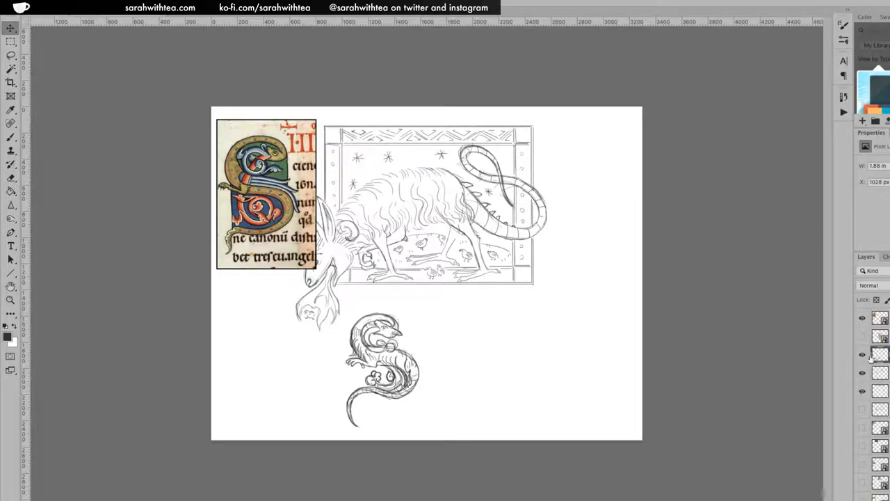
With the manuscript reference hidden, extend the canvas vertically to a nearly square page and move the dragon initial up close beneath the frame.
{"action": "left_click", "coordinate": [863, 319]}
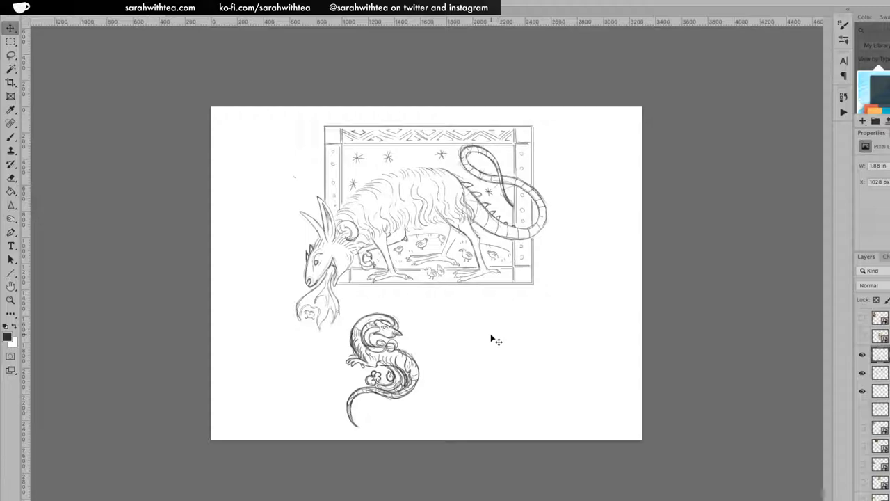
{"action": "key", "text": "c"}
{"action": "left_click_drag", "start_coordinate": [427, 439], "coordinate": [457, 404]}
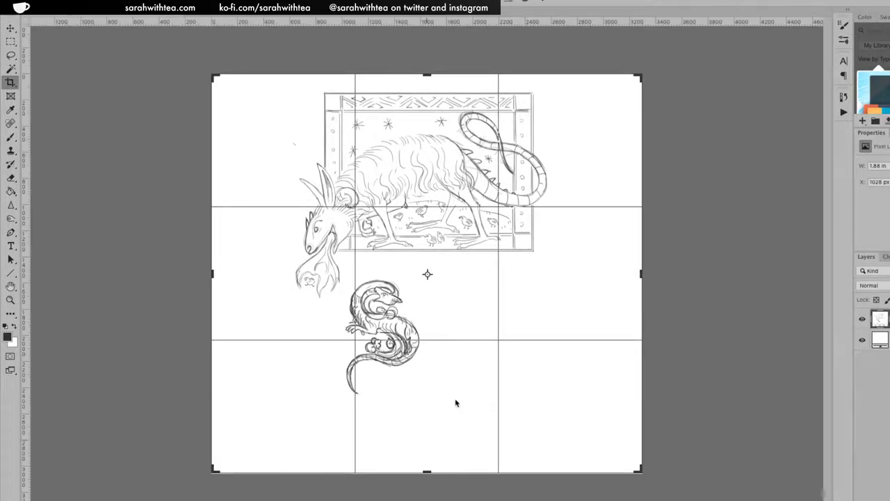
{"action": "key", "text": "Return"}
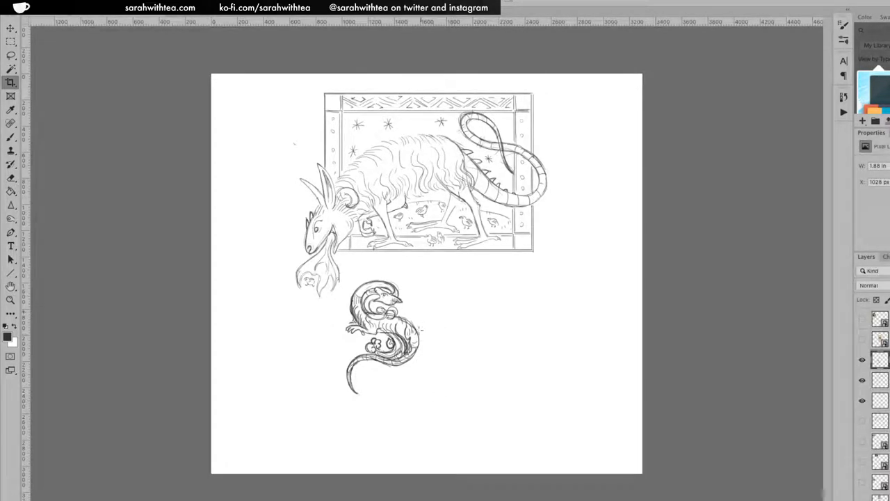
{"action": "key", "text": "v"}
{"action": "mouse_move", "coordinate": [407, 363]}
{"action": "left_mouse_down"}
{"action": "mouse_move", "coordinate": [362, 395]}
{"action": "mouse_move", "coordinate": [393, 366]}
{"action": "mouse_move", "coordinate": [396, 340]}
{"action": "left_mouse_up"}
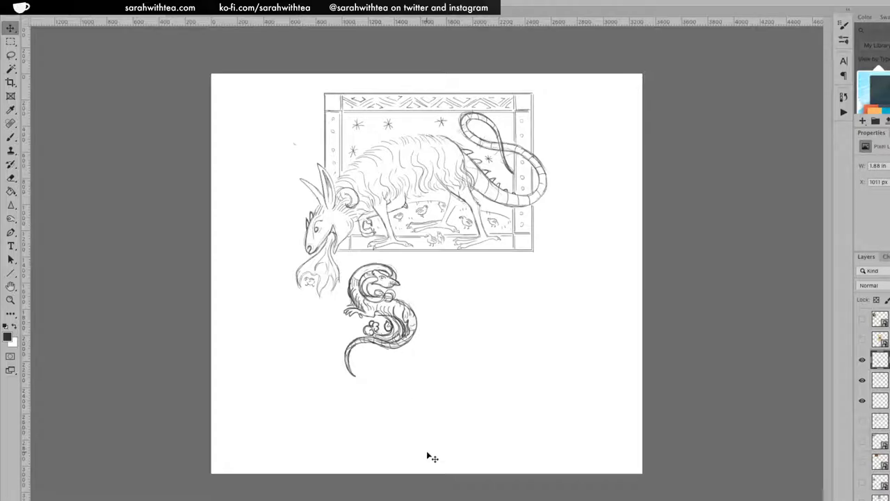
{"action": "key", "text": "z"}
{"action": "left_click", "coordinate": [406, 313]}
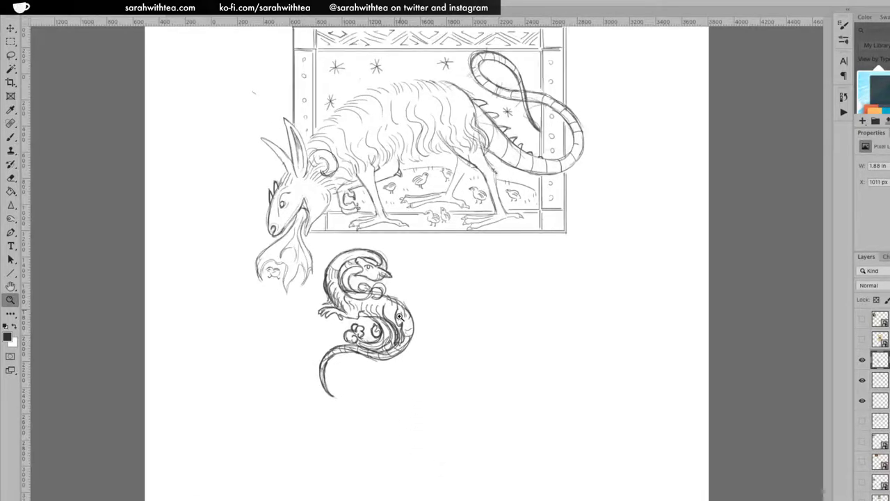
{"action": "left_click", "coordinate": [406, 313]}
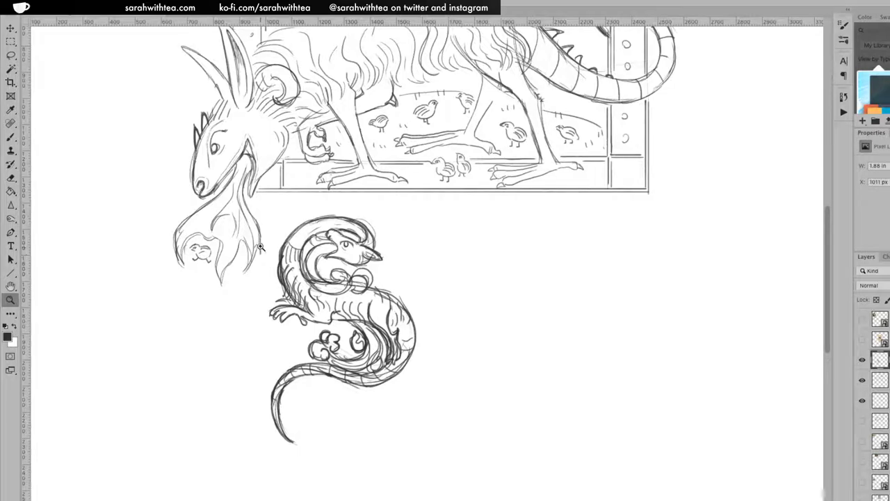
{"action": "key", "text": "b"}
{"action": "mouse_move", "coordinate": [262, 233]}
{"action": "left_mouse_down"}
{"action": "mouse_move", "coordinate": [249, 307]}
{"action": "mouse_move", "coordinate": [246, 241]}
{"action": "mouse_move", "coordinate": [251, 307]}
{"action": "mouse_move", "coordinate": [258, 244]}
{"action": "mouse_move", "coordinate": [249, 205]}
{"action": "left_mouse_up"}
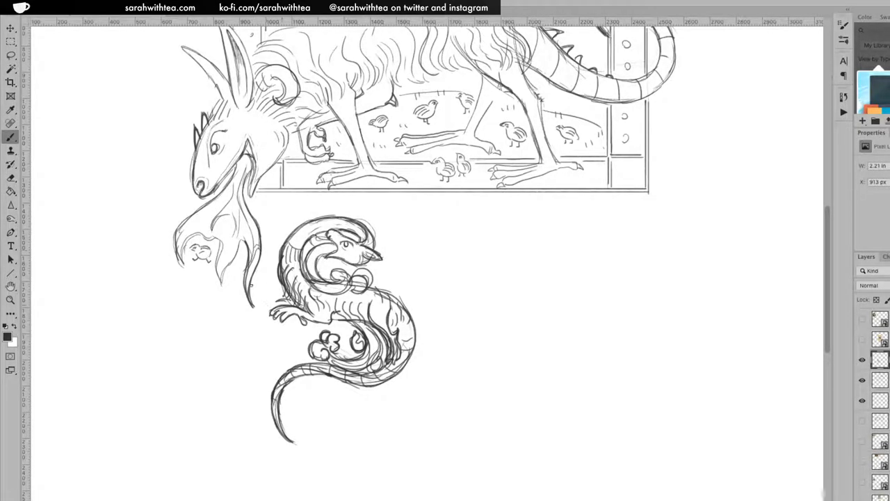
{"action": "mouse_move", "coordinate": [253, 279]}
{"action": "left_mouse_down"}
{"action": "mouse_move", "coordinate": [263, 292]}
{"action": "mouse_move", "coordinate": [249, 270]}
{"action": "mouse_move", "coordinate": [262, 293]}
{"action": "left_mouse_up"}
{"action": "key", "text": "ctrl+z"}
{"action": "key", "text": "ctrl+z"}
{"action": "key", "text": "ctrl+z"}
{"action": "key", "text": "ctrl+z"}
{"action": "key", "text": "ctrl+z"}
{"action": "key", "text": "ctrl+z"}
{"action": "key", "text": "ctrl+z"}
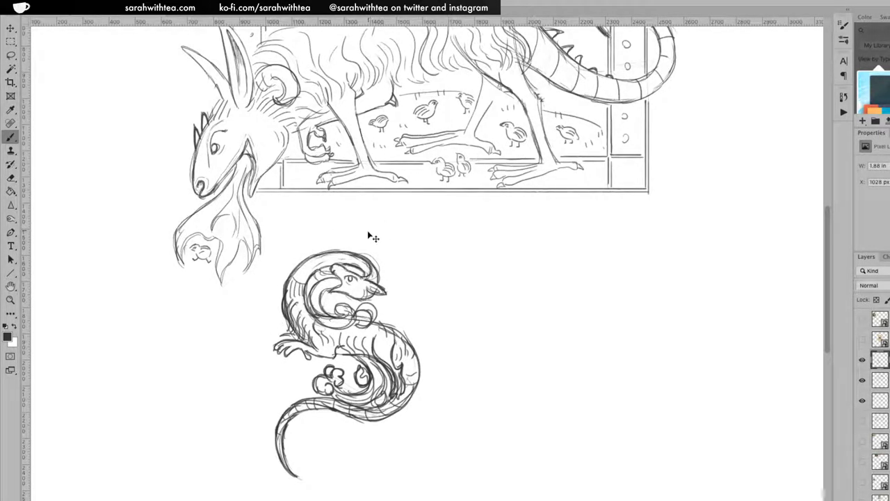
{"action": "key", "text": "ctrl+shift+z"}
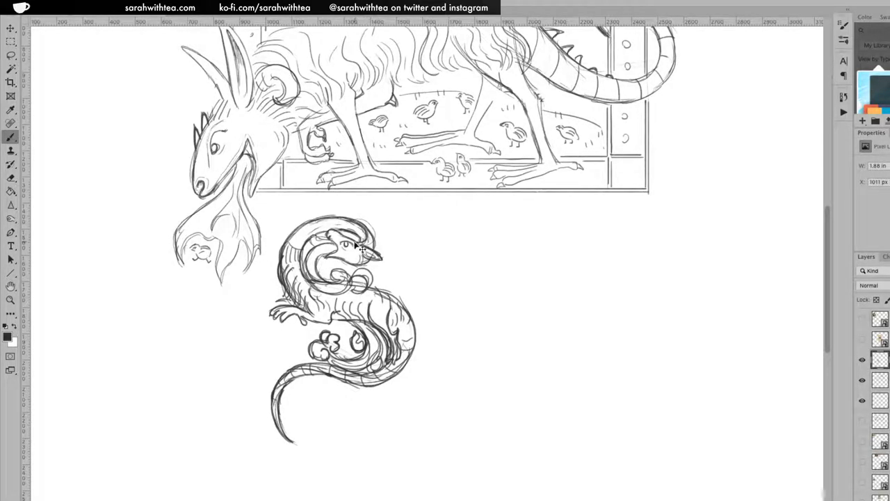
{"action": "key", "text": "ctrl+z"}
{"action": "key", "text": "ctrl+shift+z"}
{"action": "key", "text": "ctrl+shift+z"}
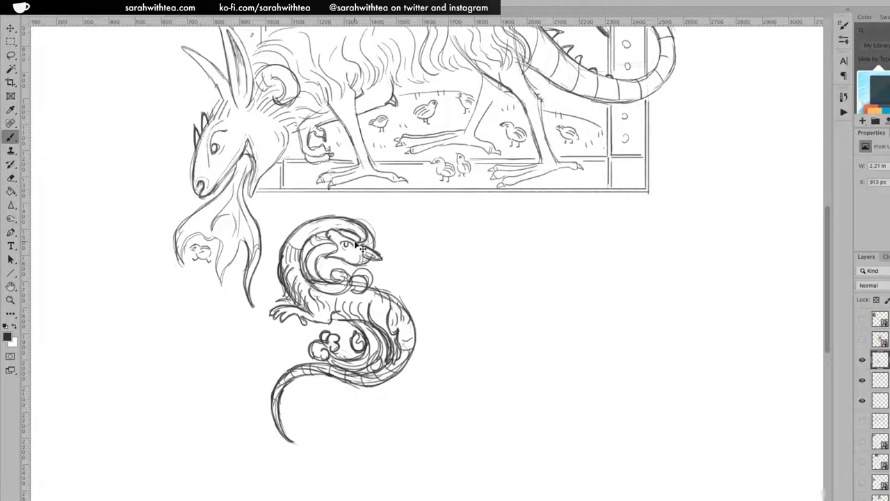
{"action": "key", "text": "ctrl+z"}
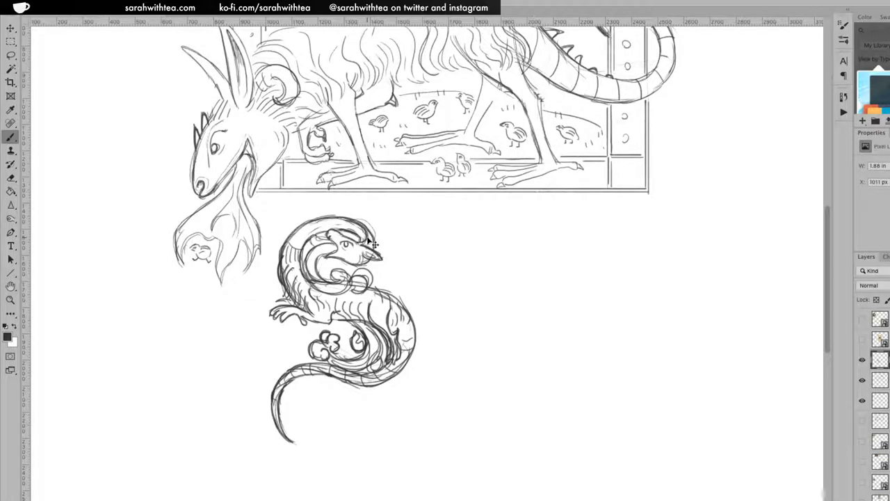
Draw another small chick on the crest of the grassy mound between the sheep's hind leg and the frame's right border.
{"action": "key", "text": "ctrl+minus"}
{"action": "key", "text": "ctrl+minus"}
{"action": "key", "text": "ctrl+minus"}
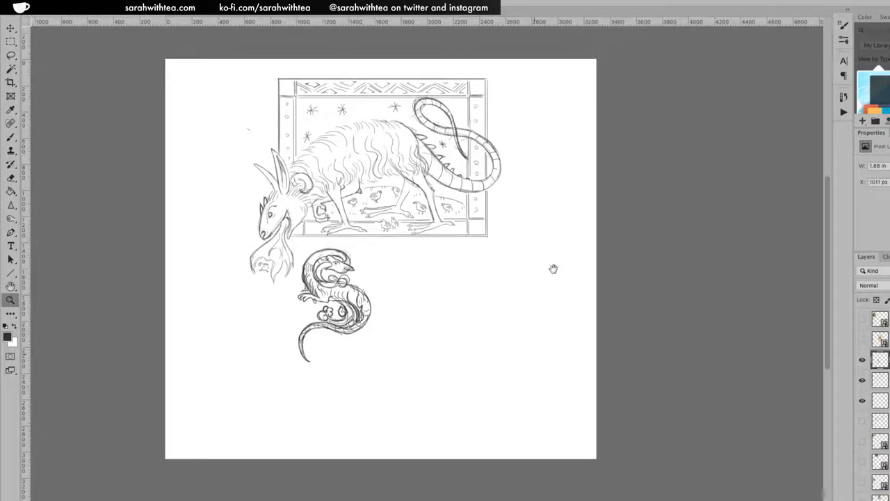
{"action": "scroll", "coordinate": [485, 289], "scroll_direction": "right", "scroll_amount": 5}
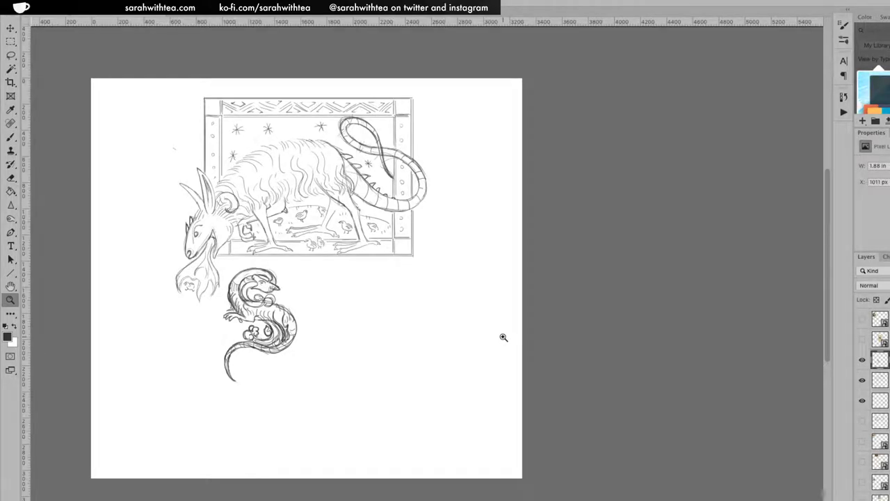
{"action": "left_click", "coordinate": [362, 240]}
{"action": "left_click", "coordinate": [362, 233]}
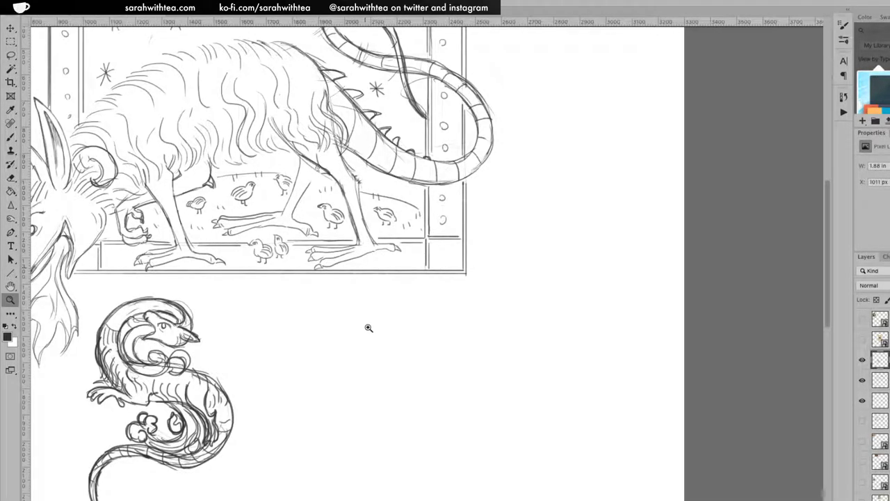
{"action": "left_click", "coordinate": [307, 203]}
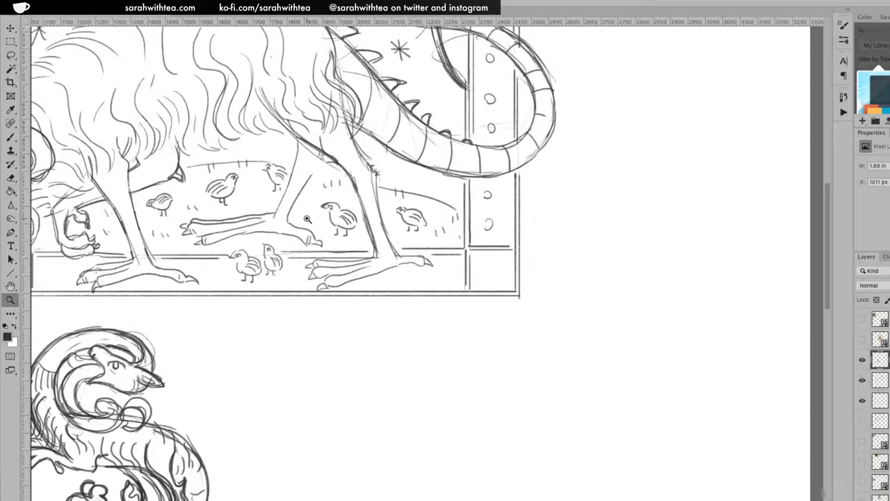
{"action": "left_click", "coordinate": [317, 200]}
{"action": "key", "text": "b"}
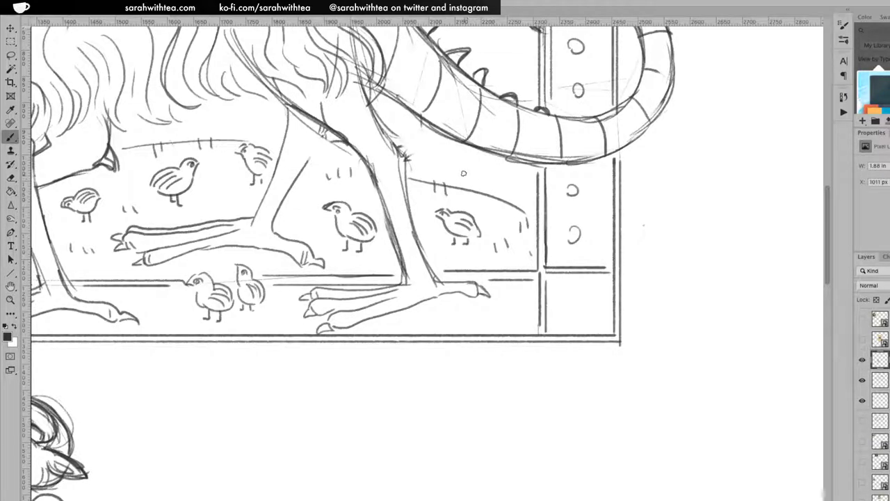
{"action": "mouse_move", "coordinate": [466, 168]}
{"action": "left_mouse_down"}
{"action": "mouse_move", "coordinate": [462, 175]}
{"action": "mouse_move", "coordinate": [470, 167]}
{"action": "mouse_move", "coordinate": [485, 173]}
{"action": "mouse_move", "coordinate": [480, 192]}
{"action": "mouse_move", "coordinate": [496, 182]}
{"action": "mouse_move", "coordinate": [477, 196]}
{"action": "mouse_move", "coordinate": [474, 190]}
{"action": "mouse_move", "coordinate": [475, 202]}
{"action": "mouse_move", "coordinate": [470, 173]}
{"action": "left_mouse_up"}
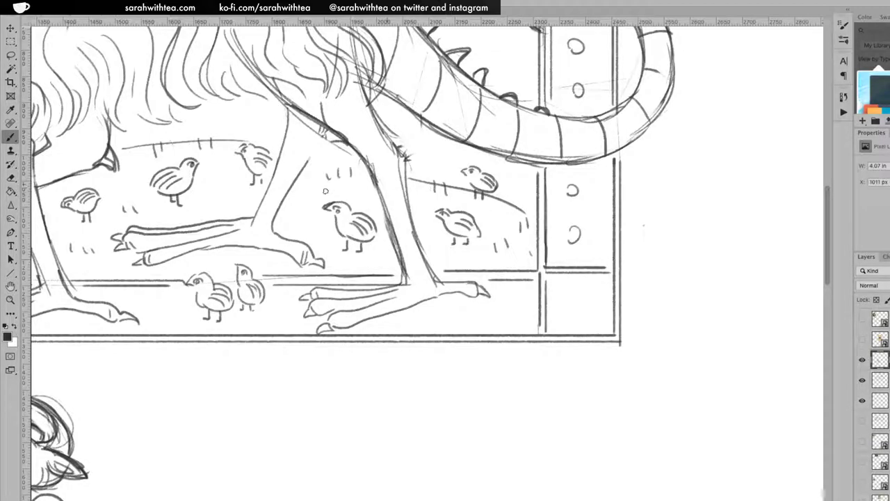
{"action": "left_click_drag", "start_coordinate": [388, 223], "coordinate": [555, 247]}
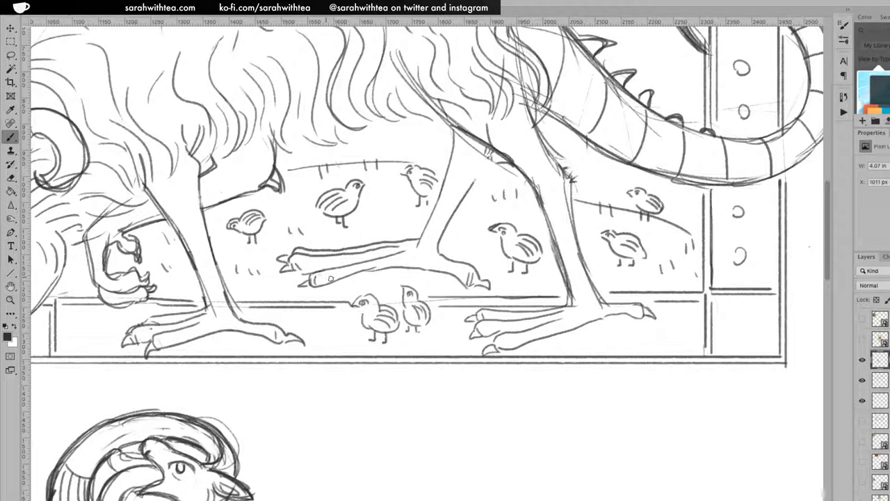
{"action": "left_click_drag", "start_coordinate": [345, 273], "coordinate": [466, 273]}
{"action": "scroll", "coordinate": [487, 271], "scroll_direction": "right", "scroll_amount": 5}
{"action": "scroll", "coordinate": [487, 272], "scroll_direction": "up", "scroll_amount": 2}
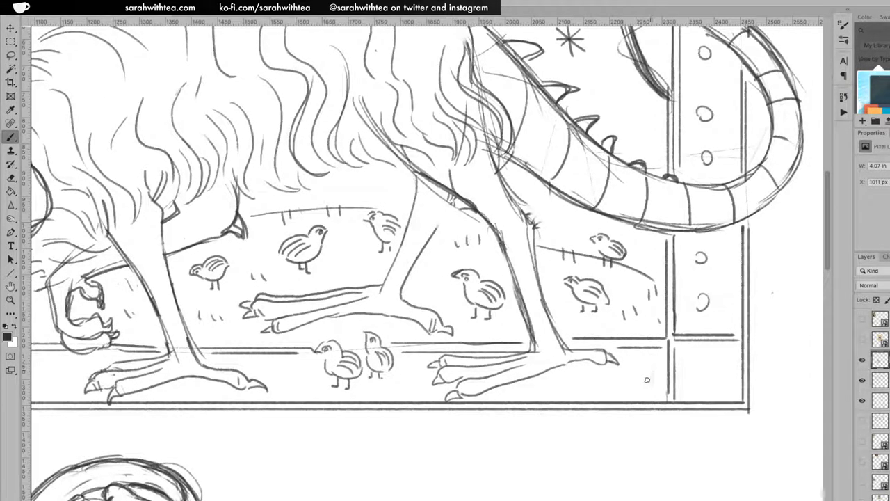
Draw a small crouching chick on the frame's lower border, just below the sheep's rear hind foot.
{"action": "left_click_drag", "start_coordinate": [574, 343], "coordinate": [377, 256]}
{"action": "key", "text": "ctrl+r"}
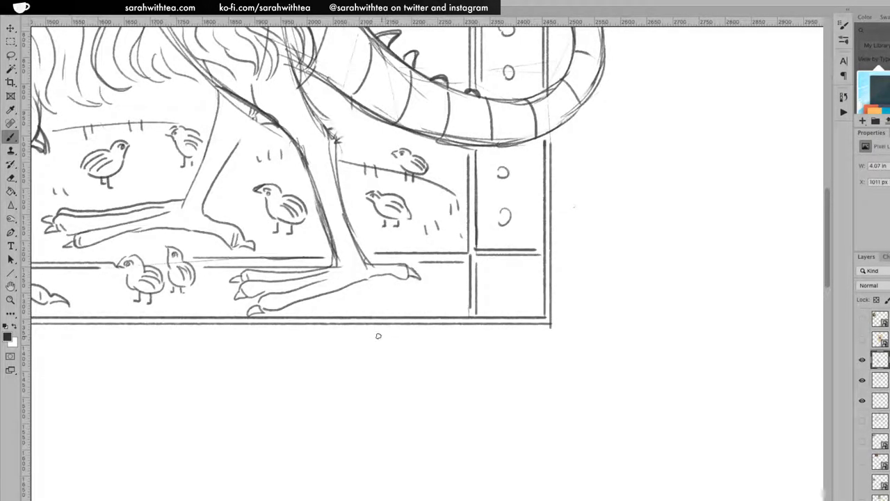
{"action": "mouse_move", "coordinate": [408, 311]}
{"action": "left_mouse_down"}
{"action": "mouse_move", "coordinate": [424, 323]}
{"action": "mouse_move", "coordinate": [378, 338]}
{"action": "mouse_move", "coordinate": [423, 317]}
{"action": "mouse_move", "coordinate": [423, 342]}
{"action": "mouse_move", "coordinate": [395, 341]}
{"action": "left_mouse_up"}
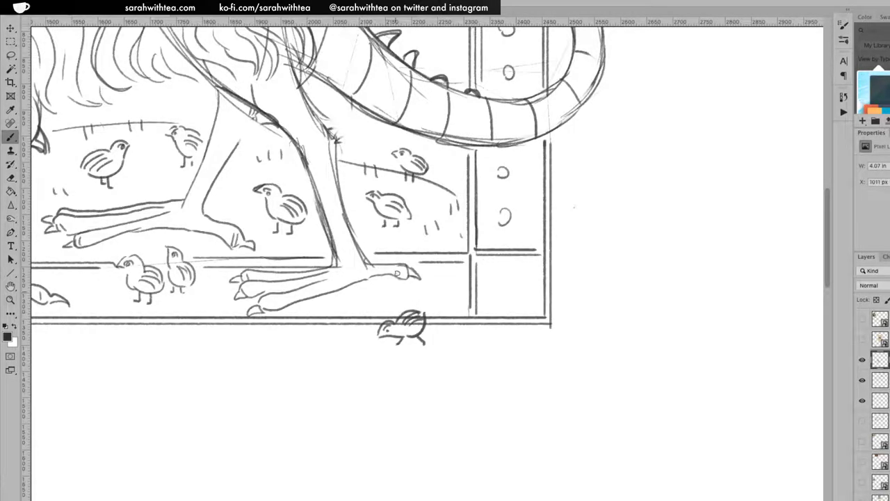
{"action": "left_click_drag", "start_coordinate": [397, 306], "coordinate": [397, 313]}
Draw a small walking chick between the flames and the dragon initial, just beneath the frame.
{"action": "key", "text": "z"}
{"action": "left_click", "coordinate": [429, 316], "text": "alt"}
{"action": "left_click", "coordinate": [429, 317], "text": "alt"}
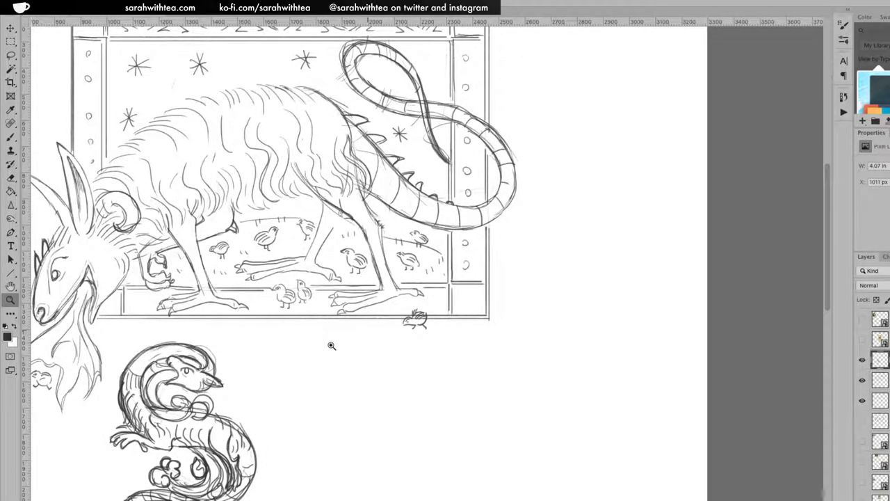
{"action": "left_click", "coordinate": [311, 356], "text": "alt"}
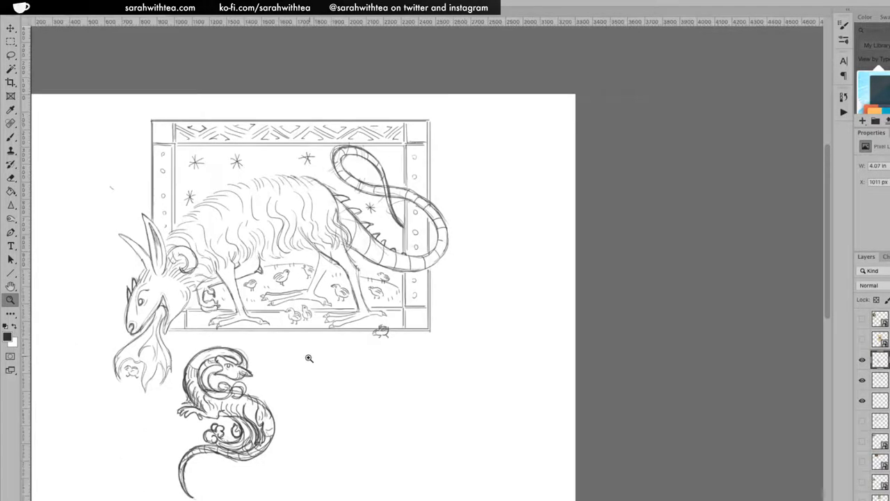
{"action": "left_click", "coordinate": [194, 338]}
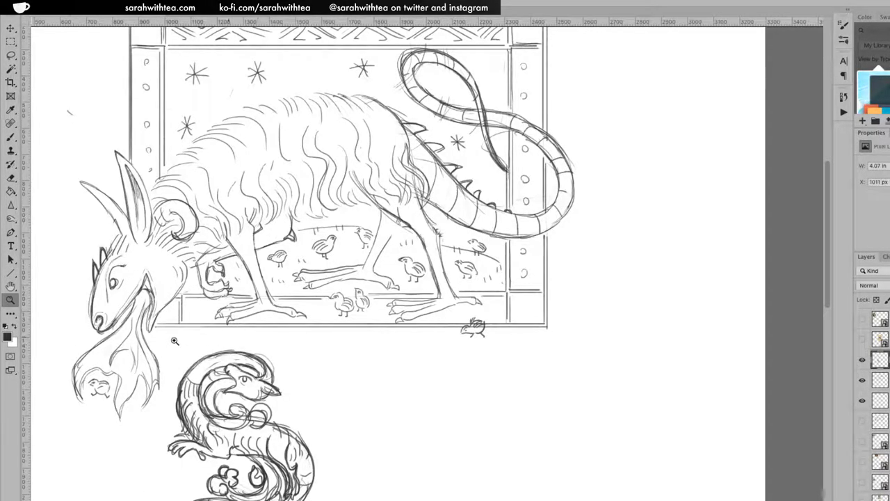
{"action": "left_click", "coordinate": [176, 341]}
{"action": "left_click_drag", "start_coordinate": [179, 344], "coordinate": [314, 287]}
{"action": "key", "text": "ctrl+r"}
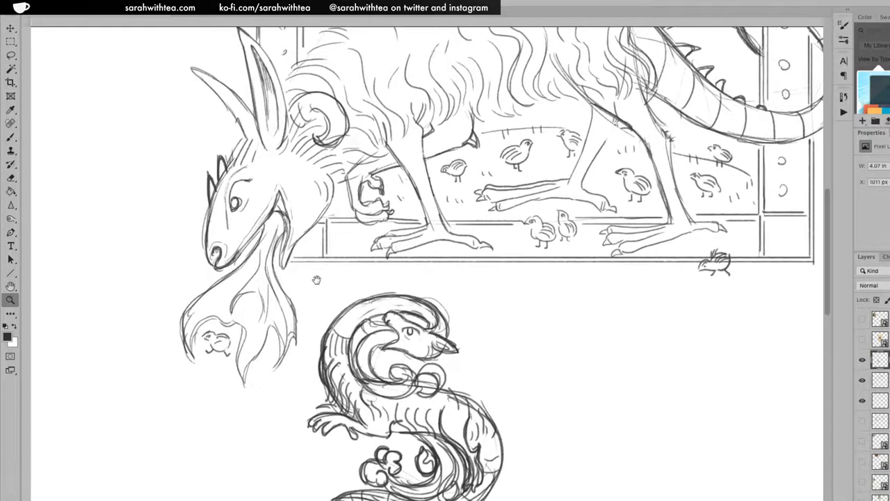
{"action": "key", "text": "b"}
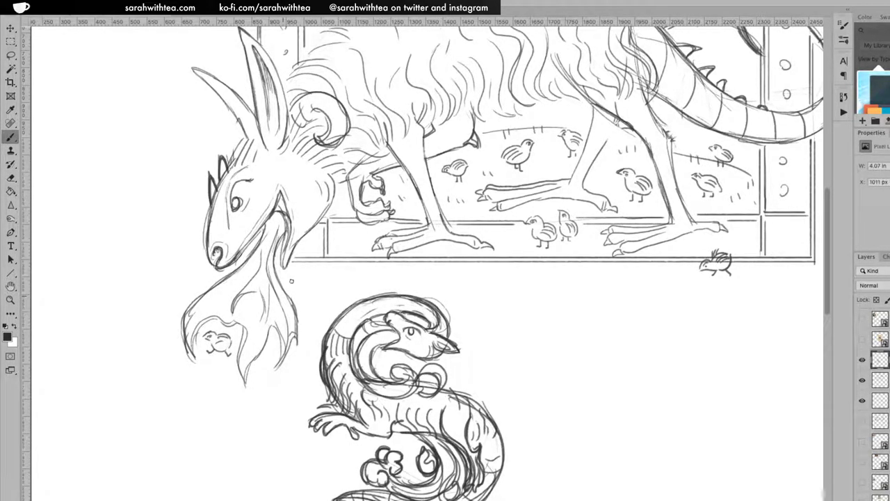
{"action": "left_click_drag", "start_coordinate": [291, 283], "coordinate": [321, 292]}
{"action": "left_click_drag", "start_coordinate": [292, 287], "coordinate": [305, 296]}
{"action": "left_click_drag", "start_coordinate": [300, 285], "coordinate": [305, 288]}
{"action": "left_click_drag", "start_coordinate": [309, 297], "coordinate": [311, 301]}
Add a small rounded bud and connecting stem strokes behind the dragon's head inside the S's upper curve.
{"action": "key", "text": "z"}
{"action": "left_click", "coordinate": [411, 316], "text": "alt"}
{"action": "left_click", "coordinate": [411, 316]}
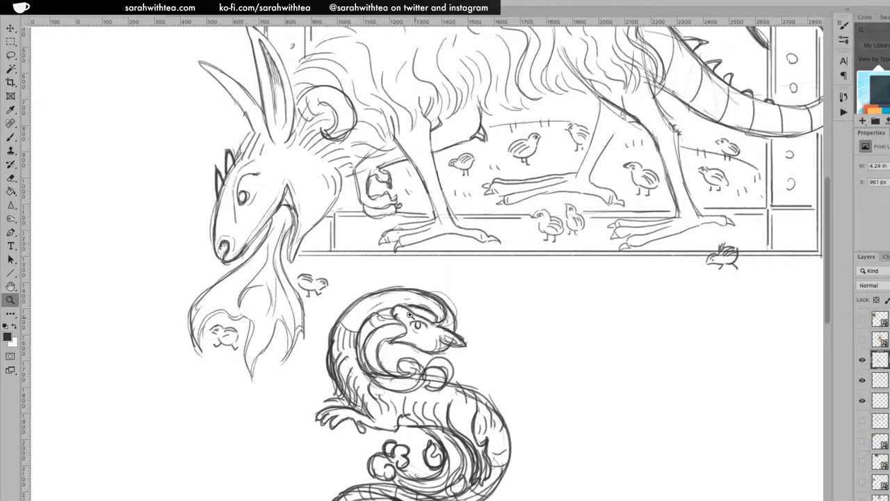
{"action": "left_click", "coordinate": [411, 316]}
{"action": "left_click", "coordinate": [376, 310]}
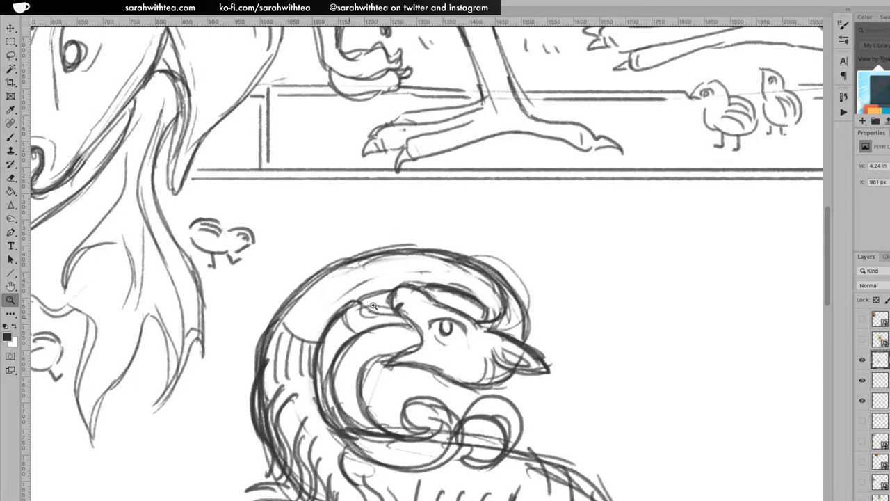
{"action": "key", "text": "b"}
{"action": "mouse_move", "coordinate": [355, 335]}
{"action": "left_mouse_down"}
{"action": "mouse_move", "coordinate": [347, 300]}
{"action": "mouse_move", "coordinate": [366, 297]}
{"action": "mouse_move", "coordinate": [369, 330]}
{"action": "left_mouse_up"}
{"action": "mouse_move", "coordinate": [359, 296]}
{"action": "left_mouse_down"}
{"action": "mouse_move", "coordinate": [370, 327]}
{"action": "mouse_move", "coordinate": [408, 317]}
{"action": "left_mouse_up"}
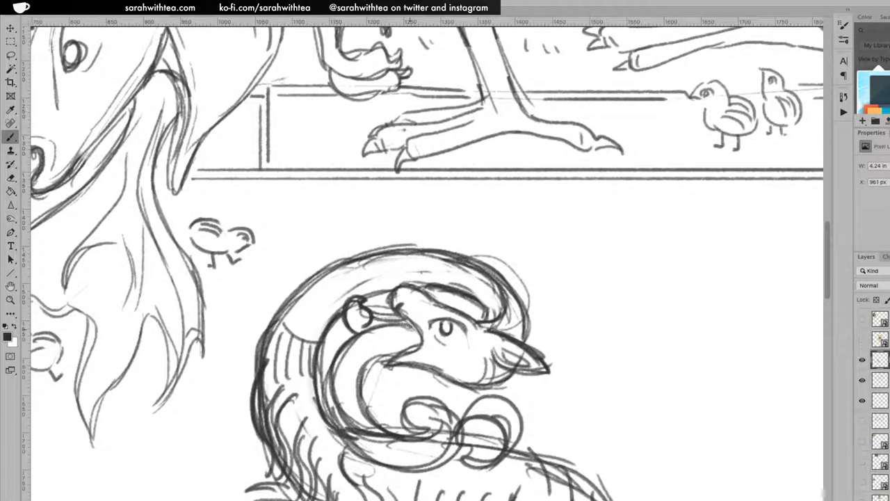
{"action": "left_click_drag", "start_coordinate": [349, 342], "coordinate": [409, 325]}
{"action": "left_click_drag", "start_coordinate": [331, 369], "coordinate": [331, 386]}
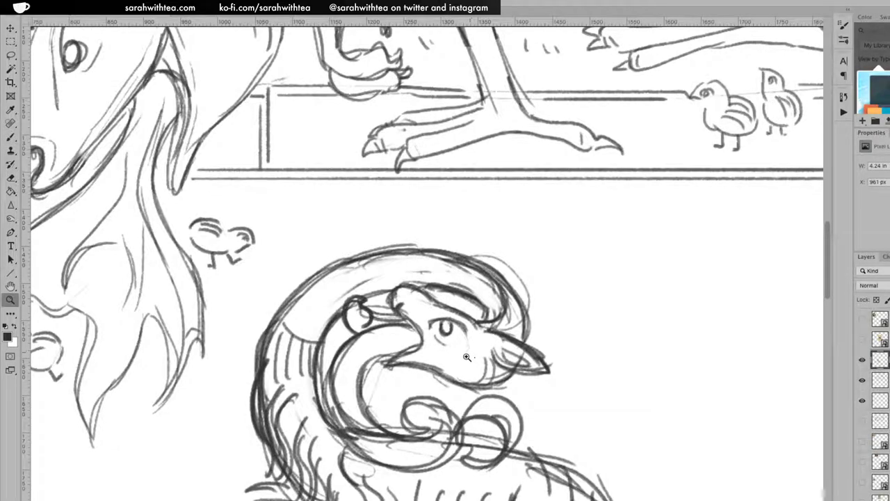
Strengthen the curling stem in the S's upper curve and darken the foliage curls beneath the dragon's jaw.
{"action": "left_click_drag", "start_coordinate": [445, 383], "coordinate": [383, 265]}
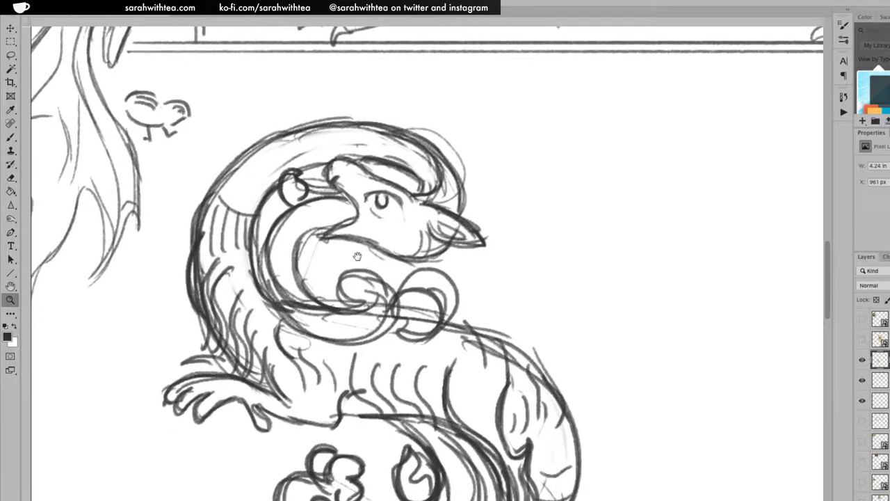
{"action": "key", "text": "ctrl+r"}
{"action": "key", "text": "b"}
{"action": "mouse_move", "coordinate": [271, 270]}
{"action": "left_mouse_down"}
{"action": "mouse_move", "coordinate": [269, 233]}
{"action": "mouse_move", "coordinate": [300, 303]}
{"action": "mouse_move", "coordinate": [332, 311]}
{"action": "left_mouse_up"}
{"action": "left_click_drag", "start_coordinate": [298, 278], "coordinate": [330, 306]}
{"action": "mouse_move", "coordinate": [267, 240]}
{"action": "left_mouse_down"}
{"action": "mouse_move", "coordinate": [306, 332]}
{"action": "mouse_move", "coordinate": [362, 341]}
{"action": "left_mouse_up"}
{"action": "mouse_move", "coordinate": [353, 291]}
{"action": "left_mouse_down"}
{"action": "mouse_move", "coordinate": [406, 320]}
{"action": "mouse_move", "coordinate": [416, 316]}
{"action": "mouse_move", "coordinate": [401, 331]}
{"action": "mouse_move", "coordinate": [409, 321]}
{"action": "mouse_move", "coordinate": [446, 323]}
{"action": "mouse_move", "coordinate": [434, 283]}
{"action": "mouse_move", "coordinate": [426, 300]}
{"action": "mouse_move", "coordinate": [447, 266]}
{"action": "left_mouse_up"}
Examine the whole page composition with the sheep frame, chicks and dragon initial.
{"action": "key", "text": "z"}
{"action": "left_click", "coordinate": [504, 305], "text": "alt"}
{"action": "left_click", "coordinate": [499, 315], "text": "alt"}
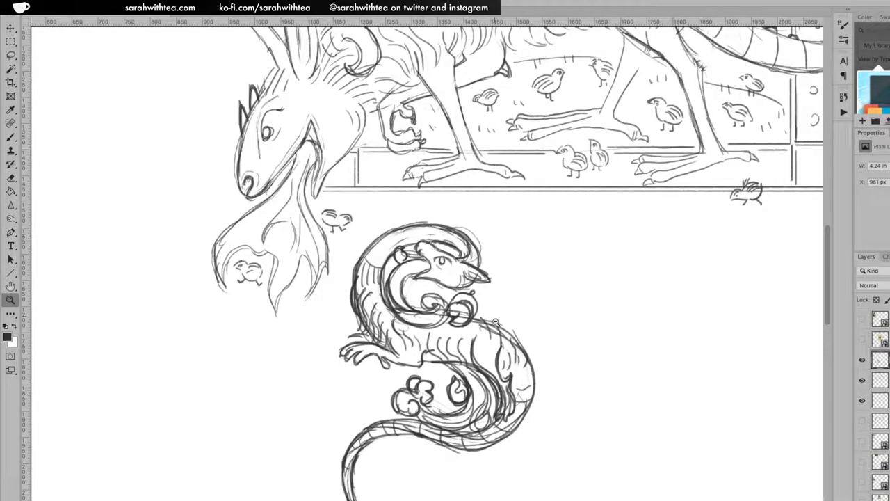
{"action": "left_click", "coordinate": [496, 322], "text": "alt"}
{"action": "left_click", "coordinate": [498, 324], "text": "alt"}
{"action": "left_click", "coordinate": [553, 306], "text": "alt"}
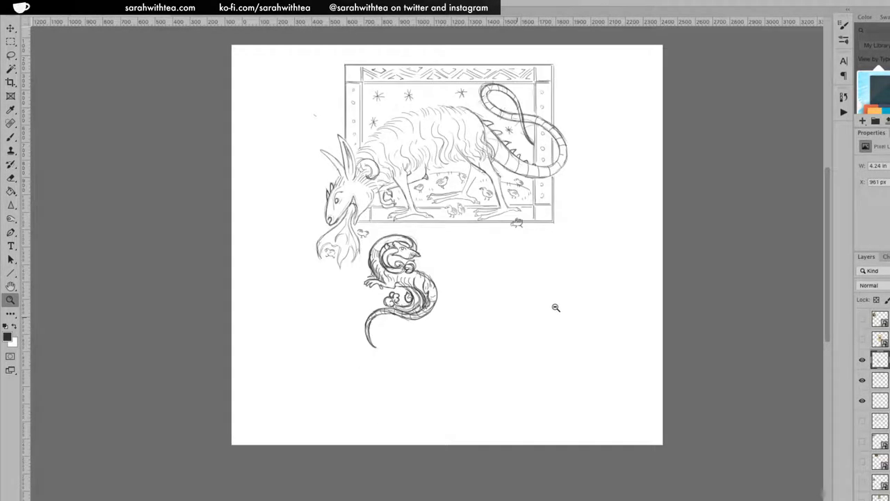
{"action": "left_click_drag", "start_coordinate": [469, 304], "coordinate": [438, 308]}
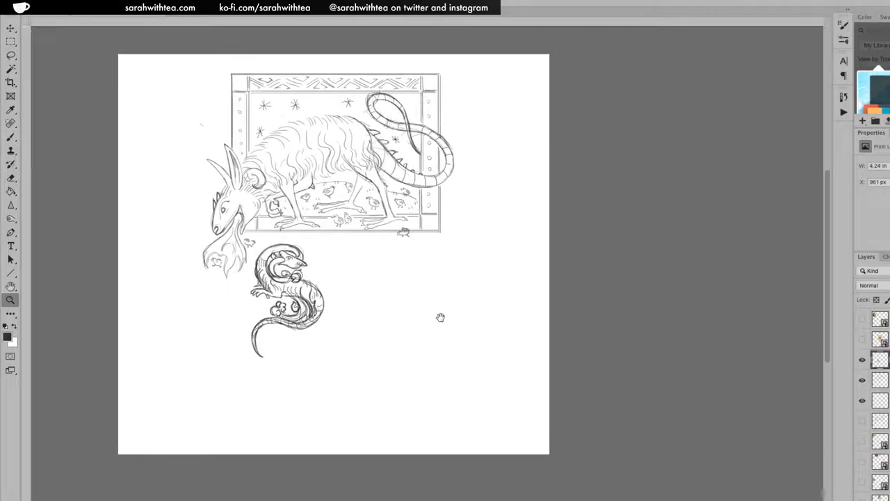
{"action": "key", "text": "ctrl+r"}
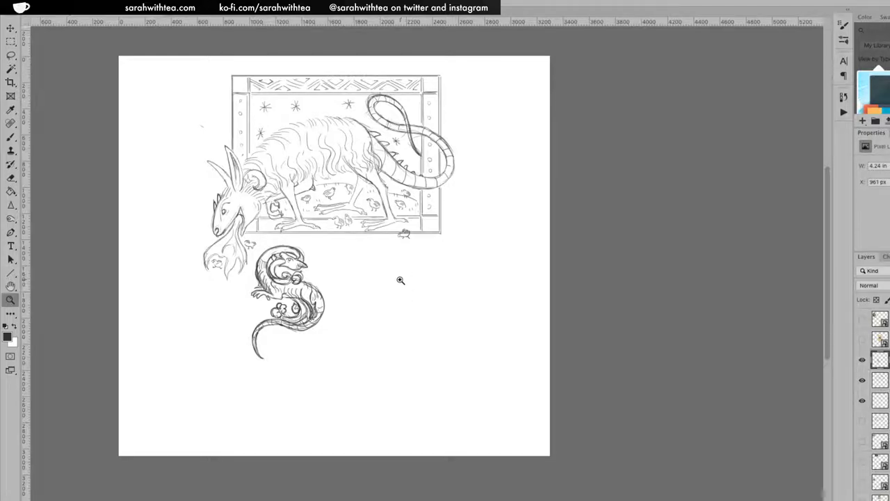
Redraw the outer curve of the sheep's curled horn.
{"action": "left_click", "coordinate": [377, 221]}
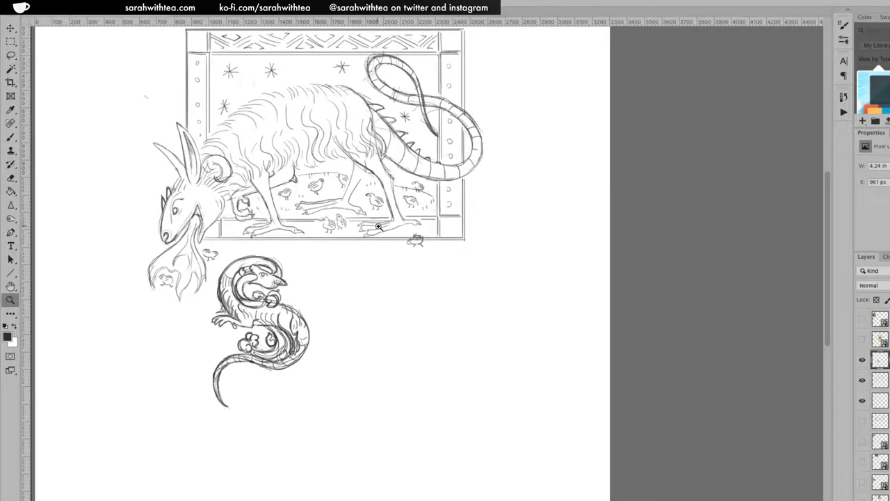
{"action": "left_click", "coordinate": [378, 226]}
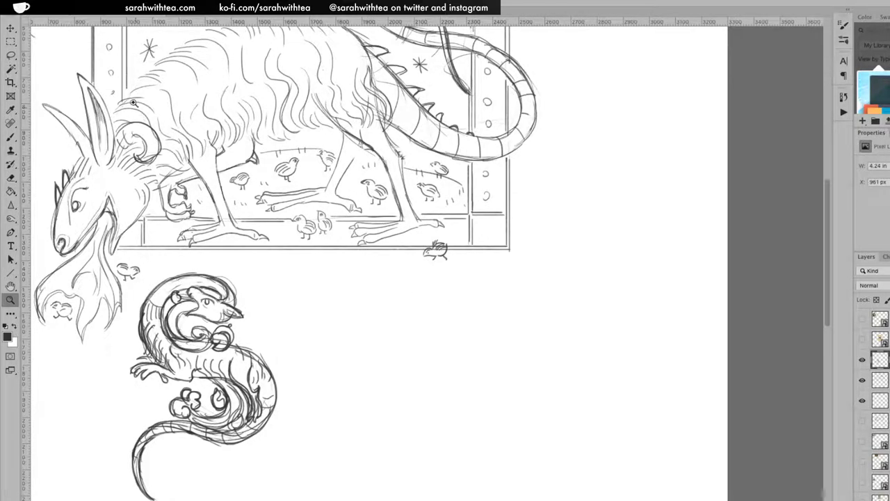
{"action": "left_click", "coordinate": [146, 141]}
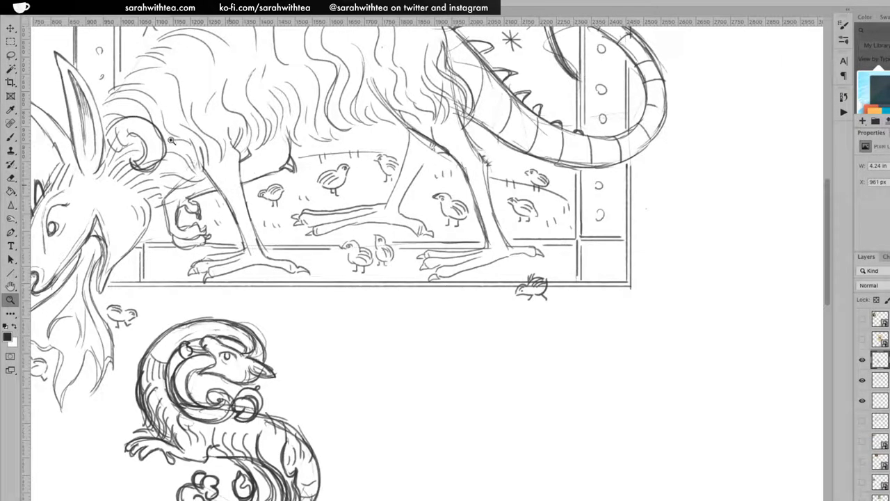
{"action": "key", "text": "b"}
{"action": "mouse_move", "coordinate": [120, 120]}
{"action": "left_mouse_down"}
{"action": "mouse_move", "coordinate": [143, 122]}
{"action": "mouse_move", "coordinate": [149, 153]}
{"action": "left_mouse_up"}
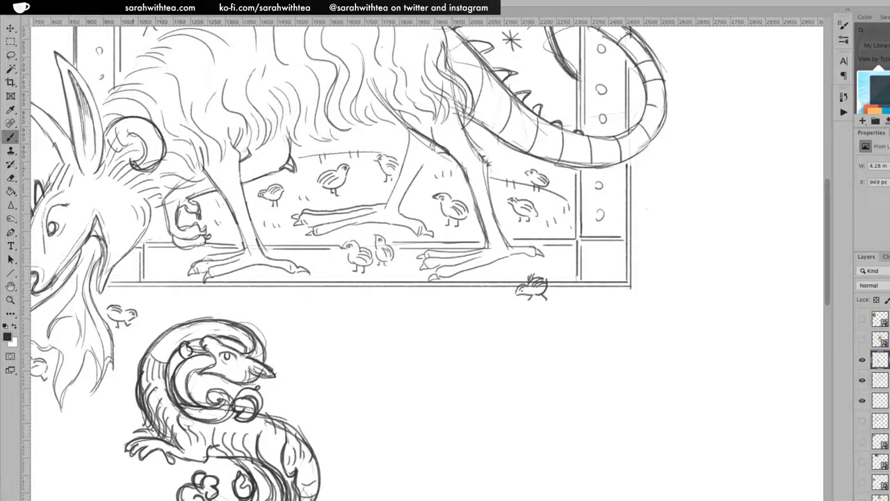
On the sheep's line layer, draw the horn's inner spiral and ridges and thicken its outline.
{"action": "left_click", "coordinate": [862, 361]}
{"action": "left_click", "coordinate": [862, 361]}
{"action": "left_click", "coordinate": [862, 380]}
{"action": "left_click", "coordinate": [862, 380]}
{"action": "left_click", "coordinate": [878, 379]}
{"action": "mouse_move", "coordinate": [137, 138]}
{"action": "left_mouse_down"}
{"action": "mouse_move", "coordinate": [128, 148]}
{"action": "mouse_move", "coordinate": [147, 147]}
{"action": "mouse_move", "coordinate": [120, 146]}
{"action": "mouse_move", "coordinate": [146, 137]}
{"action": "mouse_move", "coordinate": [146, 147]}
{"action": "left_mouse_up"}
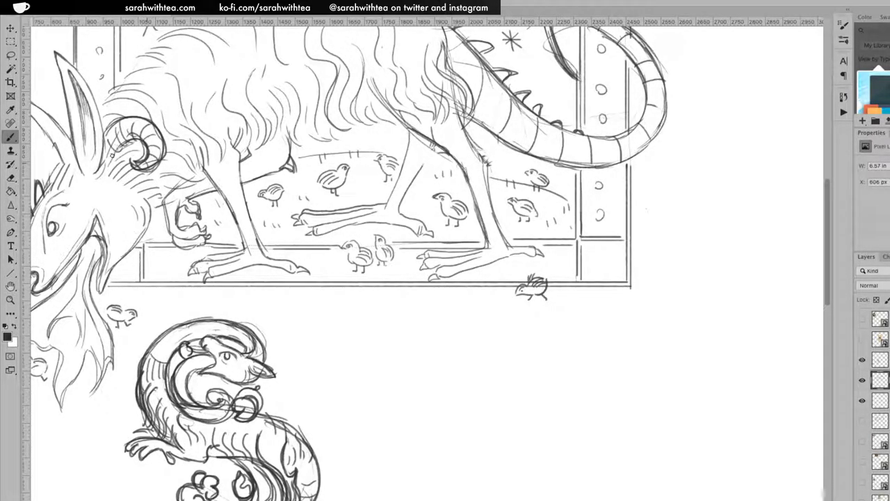
{"action": "mouse_move", "coordinate": [118, 120]}
{"action": "left_mouse_down"}
{"action": "mouse_move", "coordinate": [103, 130]}
{"action": "mouse_move", "coordinate": [165, 140]}
{"action": "left_mouse_up"}
{"action": "mouse_move", "coordinate": [139, 169]}
{"action": "left_mouse_down"}
{"action": "mouse_move", "coordinate": [154, 124]}
{"action": "mouse_move", "coordinate": [138, 113]}
{"action": "mouse_move", "coordinate": [154, 117]}
{"action": "left_mouse_up"}
Hide the sheep's line layer to isolate the horn arc drawn on the frame layer.
{"action": "key", "text": "z"}
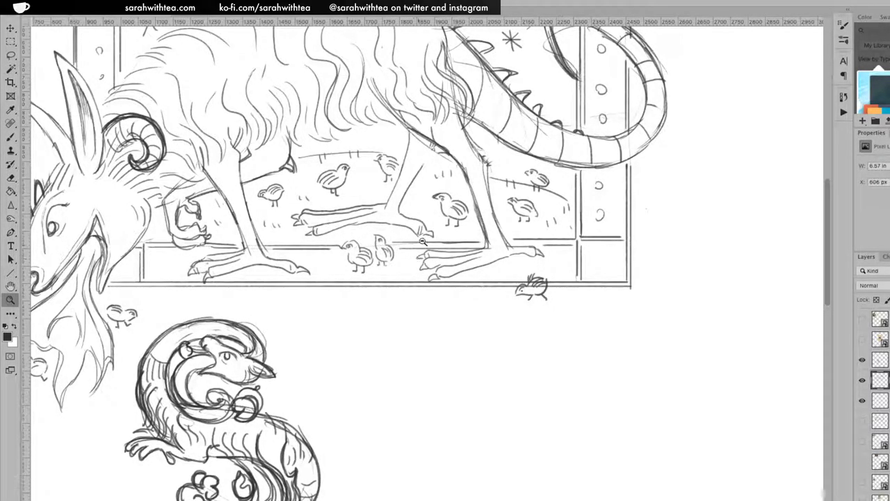
{"action": "left_click", "coordinate": [422, 254], "text": "alt"}
{"action": "left_click", "coordinate": [422, 258], "text": "alt"}
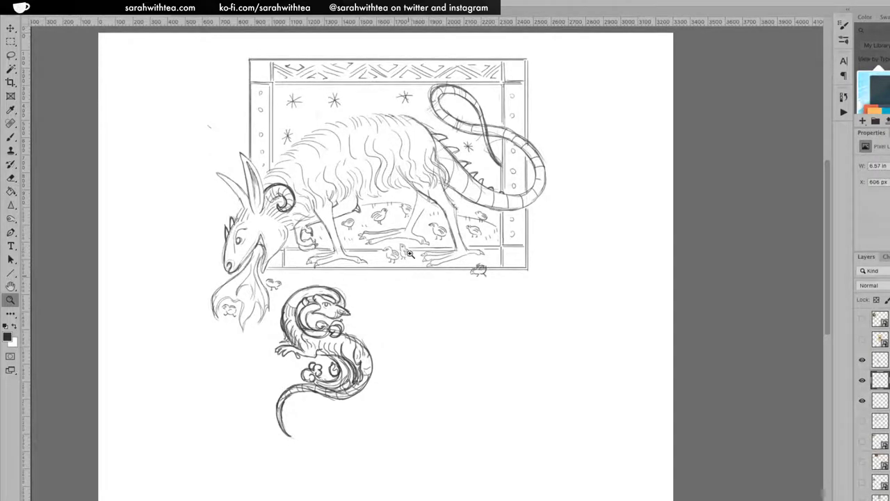
{"action": "left_click", "coordinate": [368, 256]}
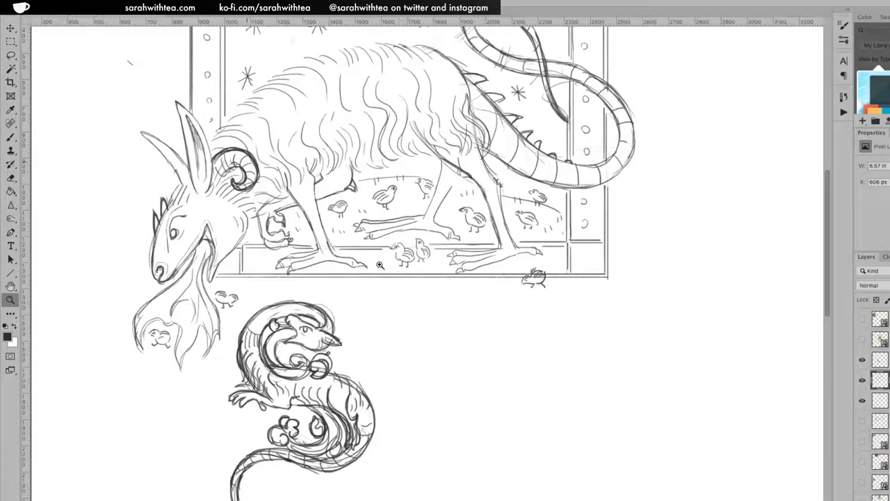
{"action": "left_click", "coordinate": [304, 166]}
{"action": "left_click", "coordinate": [304, 166]}
{"action": "left_click", "coordinate": [864, 379]}
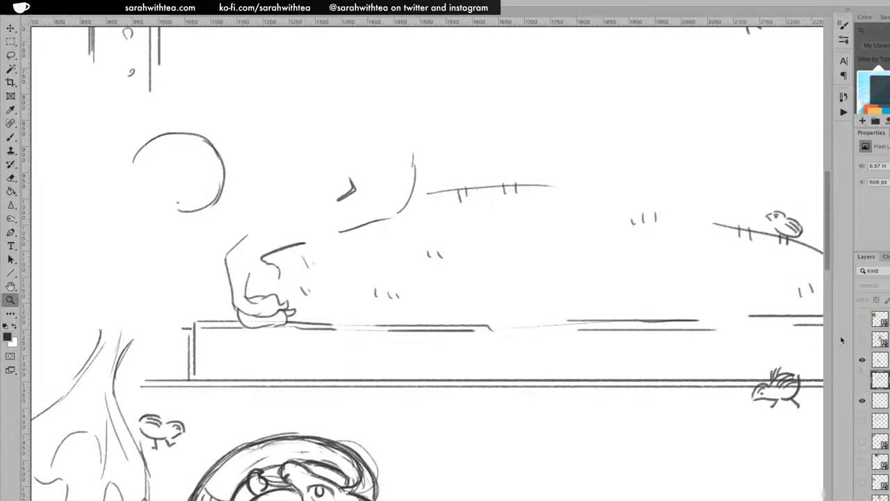
Lasso the isolated horn arc on the frame layer and distort it by raising its upper-right corner.
{"action": "key", "text": "l"}
{"action": "mouse_move", "coordinate": [255, 187]}
{"action": "left_mouse_down"}
{"action": "mouse_move", "coordinate": [208, 232]}
{"action": "mouse_move", "coordinate": [247, 207]}
{"action": "left_mouse_up"}
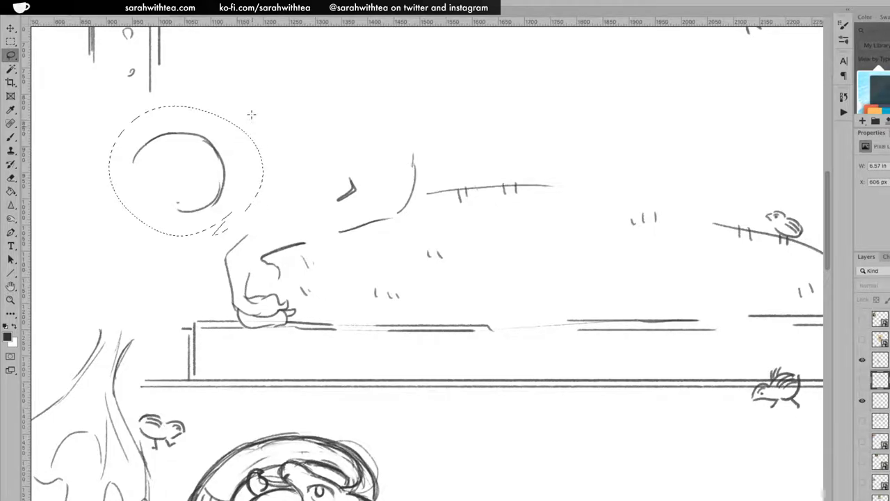
{"action": "key", "text": "v"}
{"action": "left_click", "coordinate": [223, 183]}
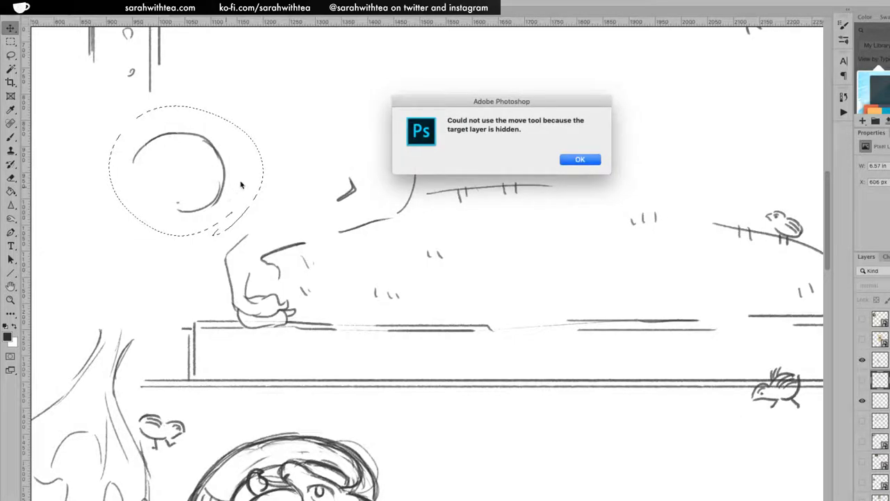
{"action": "left_click", "coordinate": [579, 160]}
{"action": "left_click", "coordinate": [229, 215], "text": "ctrl"}
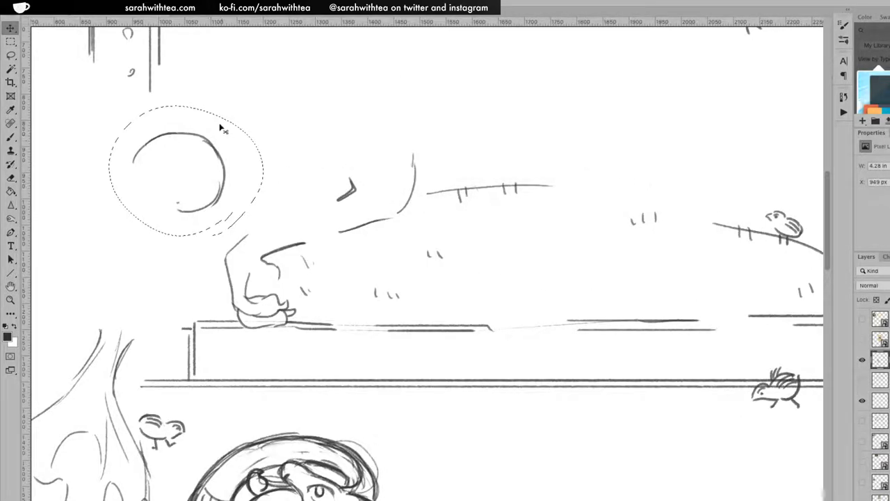
{"action": "key", "text": "ctrl+t"}
{"action": "left_click_drag", "start_coordinate": [260, 105], "coordinate": [265, 107]}
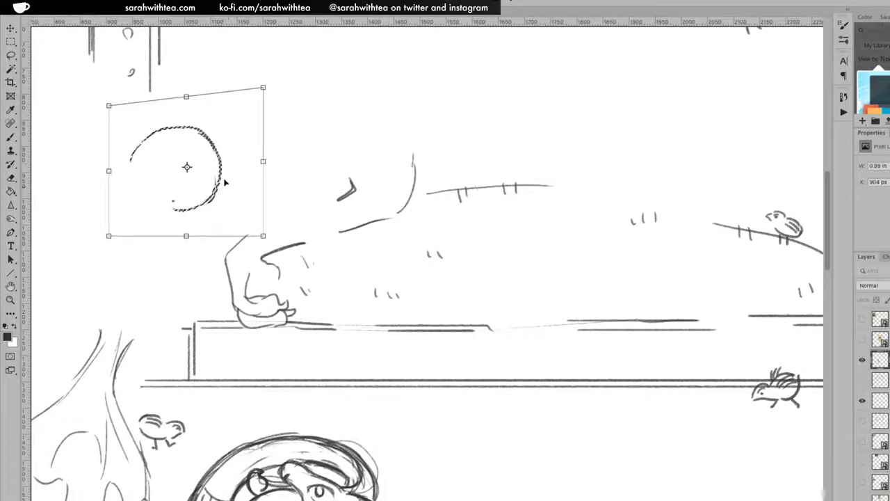
{"action": "key", "text": "Return"}
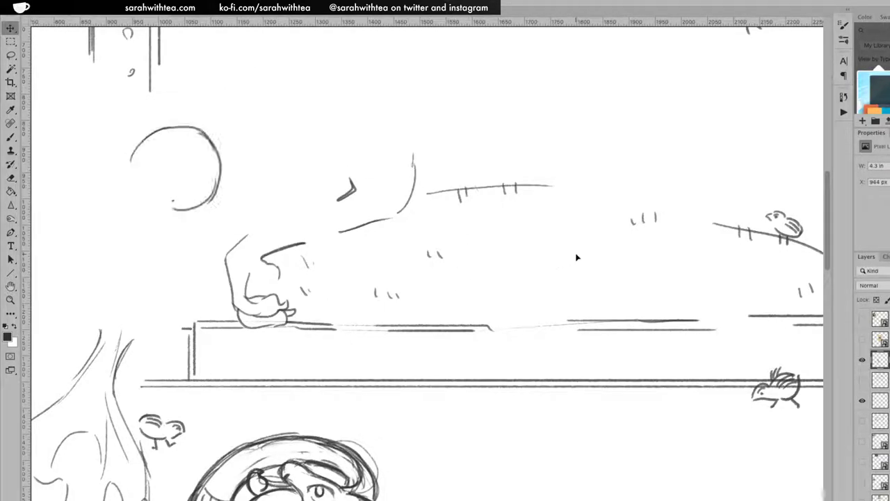
Show the sheep's line layer again and erase the heavy outline along the horn's outer edge and tip.
{"action": "left_click", "coordinate": [863, 380]}
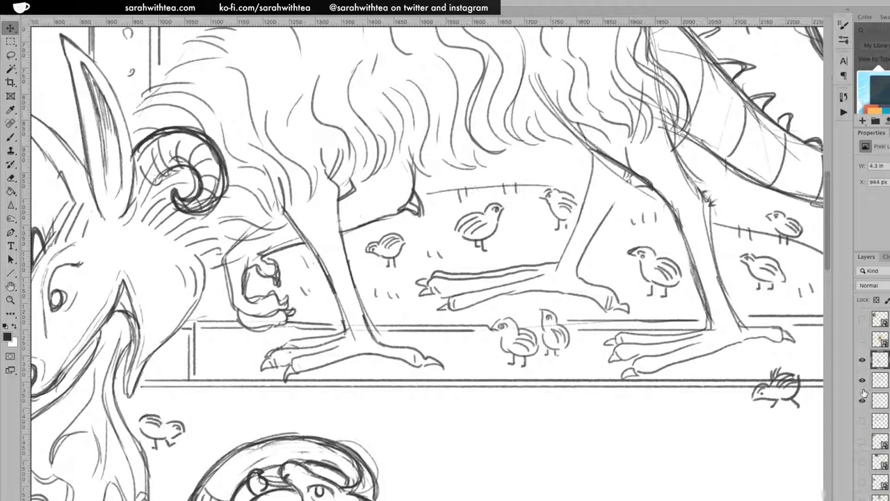
{"action": "left_click", "coordinate": [862, 381]}
{"action": "left_click", "coordinate": [863, 381]}
{"action": "left_click", "coordinate": [878, 380]}
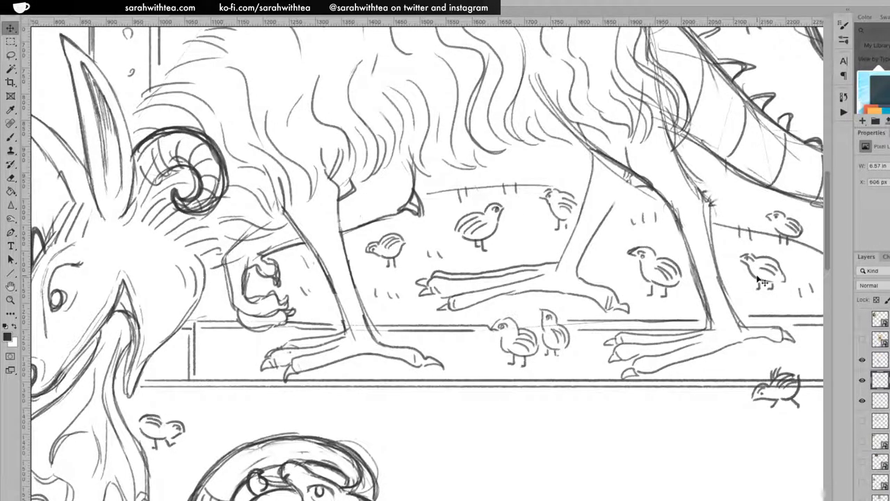
{"action": "key", "text": "e"}
{"action": "mouse_move", "coordinate": [216, 193]}
{"action": "left_mouse_down"}
{"action": "mouse_move", "coordinate": [179, 208]}
{"action": "mouse_move", "coordinate": [226, 173]}
{"action": "mouse_move", "coordinate": [208, 139]}
{"action": "mouse_move", "coordinate": [190, 194]}
{"action": "mouse_move", "coordinate": [199, 184]}
{"action": "left_mouse_up"}
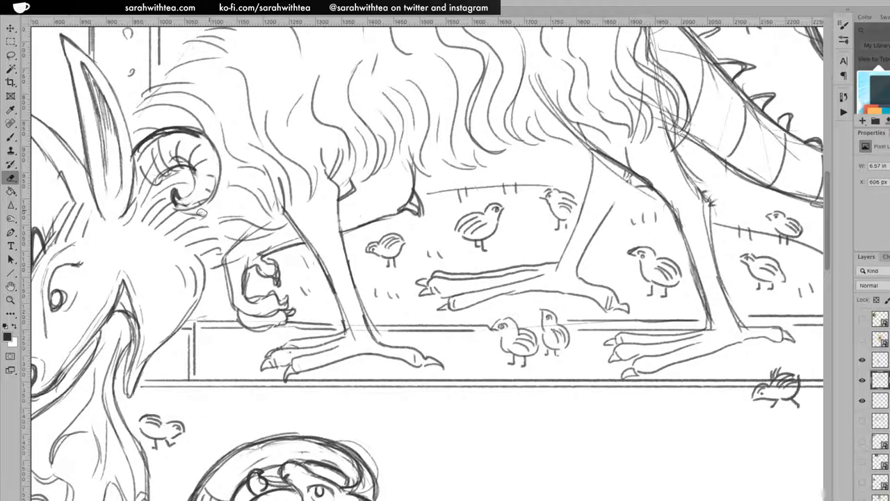
Clean up the horn's thick upper edge and redraw its inner spiral with finer strokes on the sheep's layer.
{"action": "key", "text": "b"}
{"action": "mouse_move", "coordinate": [184, 194]}
{"action": "left_mouse_down"}
{"action": "mouse_move", "coordinate": [195, 175]}
{"action": "mouse_move", "coordinate": [171, 190]}
{"action": "left_mouse_up"}
{"action": "key", "text": "e"}
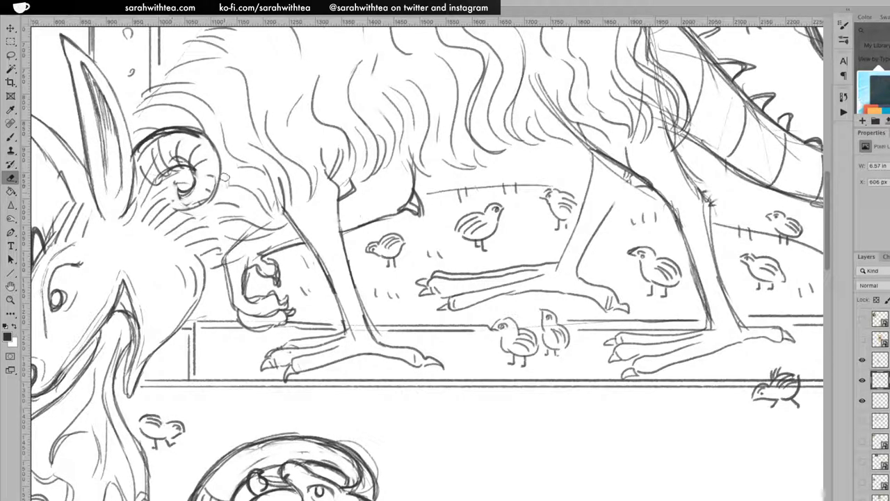
{"action": "left_click_drag", "start_coordinate": [197, 142], "coordinate": [152, 142]}
{"action": "key", "text": "b"}
{"action": "mouse_move", "coordinate": [172, 189]}
{"action": "left_mouse_down"}
{"action": "mouse_move", "coordinate": [189, 206]}
{"action": "mouse_move", "coordinate": [221, 186]}
{"action": "mouse_move", "coordinate": [220, 172]}
{"action": "mouse_move", "coordinate": [185, 203]}
{"action": "mouse_move", "coordinate": [196, 168]}
{"action": "mouse_move", "coordinate": [194, 189]}
{"action": "mouse_move", "coordinate": [161, 182]}
{"action": "left_mouse_up"}
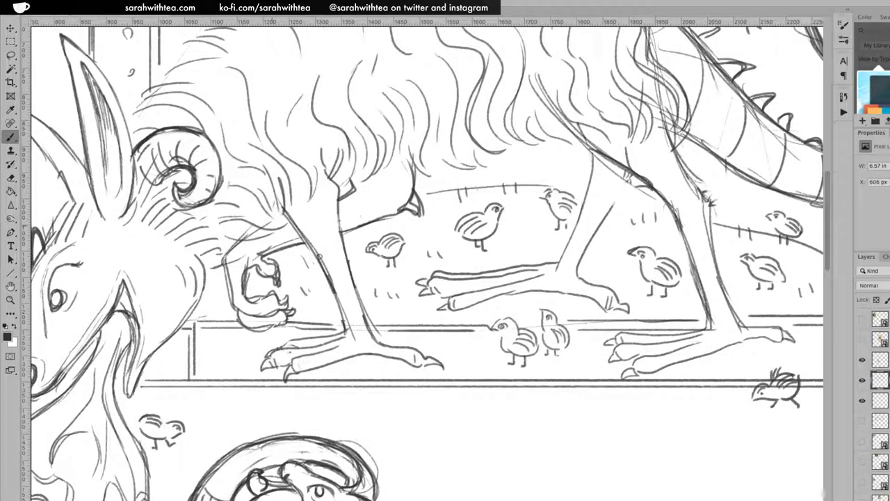
Review the whole page composition, then inspect the sheep's curled horn up close.
{"action": "key", "text": "z"}
{"action": "left_click", "coordinate": [334, 237], "text": "alt"}
{"action": "left_click", "coordinate": [353, 255], "text": "alt"}
{"action": "left_click", "coordinate": [355, 259], "text": "alt"}
{"action": "left_click", "coordinate": [358, 268], "text": "alt"}
{"action": "left_click", "coordinate": [569, 266], "text": "alt"}
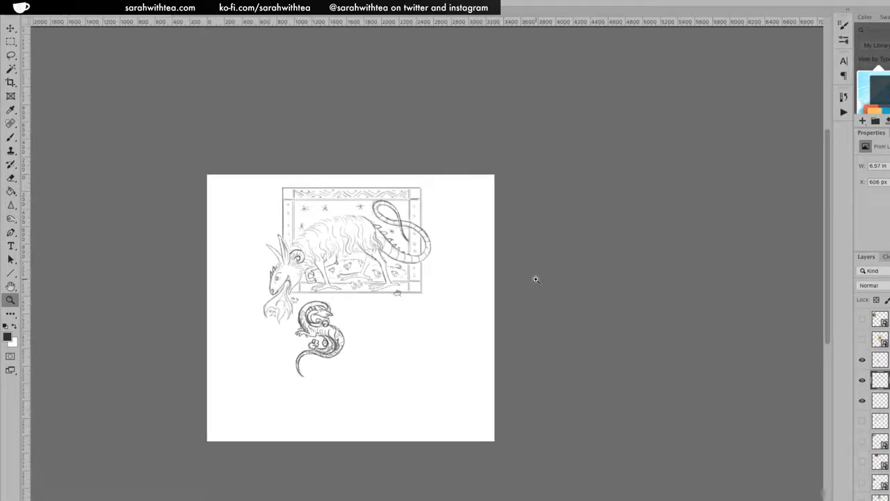
{"action": "mouse_move", "coordinate": [310, 255]}
{"action": "left_mouse_down"}
{"action": "mouse_move", "coordinate": [375, 186]}
{"action": "mouse_move", "coordinate": [364, 200]}
{"action": "left_mouse_up"}
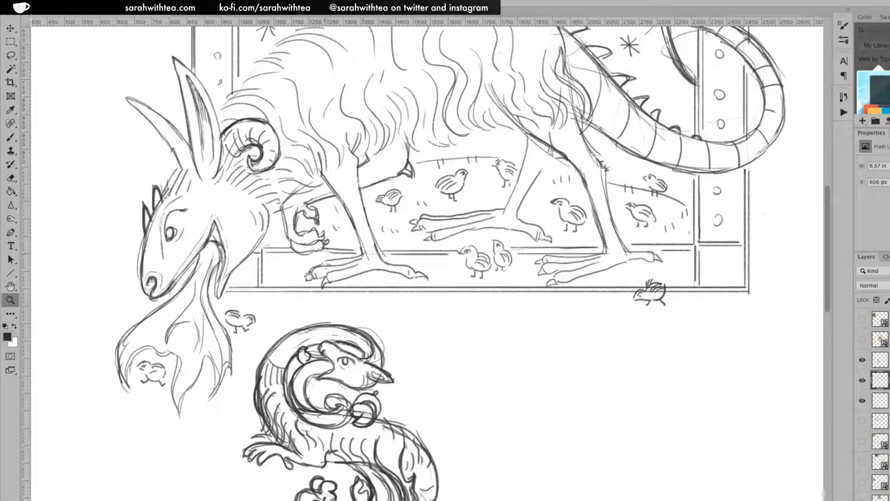
{"action": "scroll", "coordinate": [304, 289], "scroll_direction": "up", "scroll_amount": 3}
{"action": "key", "text": "ctrl+r"}
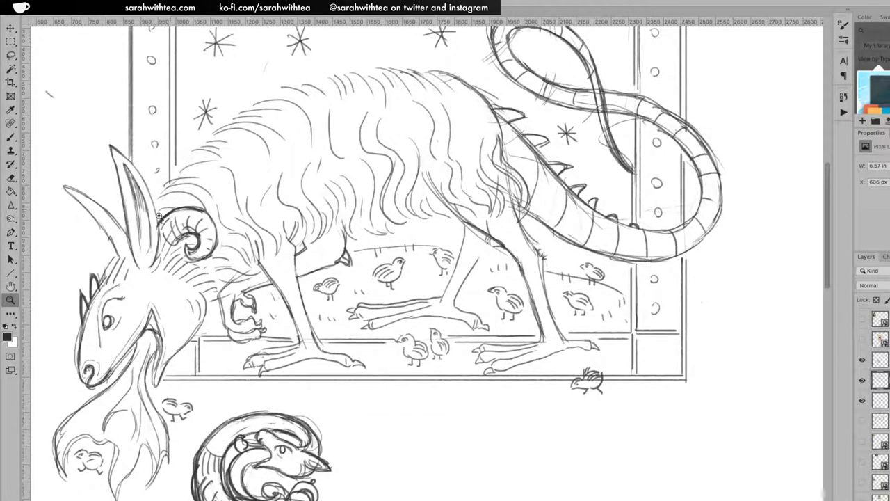
Redraw the horn's outer curve with a bolder, wider arc on the topmost visible line layer.
{"action": "key", "text": "b"}
{"action": "key", "text": "alt+bracketright"}
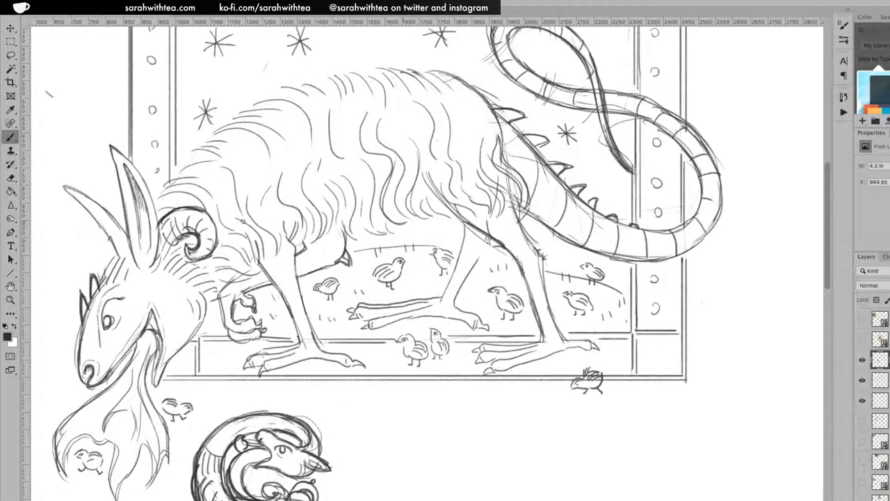
{"action": "mouse_move", "coordinate": [159, 210]}
{"action": "left_mouse_down"}
{"action": "mouse_move", "coordinate": [170, 197]}
{"action": "mouse_move", "coordinate": [215, 198]}
{"action": "mouse_move", "coordinate": [225, 250]}
{"action": "mouse_move", "coordinate": [185, 257]}
{"action": "mouse_move", "coordinate": [219, 208]}
{"action": "mouse_move", "coordinate": [163, 201]}
{"action": "mouse_move", "coordinate": [152, 219]}
{"action": "mouse_move", "coordinate": [180, 194]}
{"action": "mouse_move", "coordinate": [226, 218]}
{"action": "left_mouse_up"}
Examine how the enlarged horn balances with the sheep, frame and dragon-shaped S initial on the full page.
{"action": "left_click", "coordinate": [416, 279], "text": "alt"}
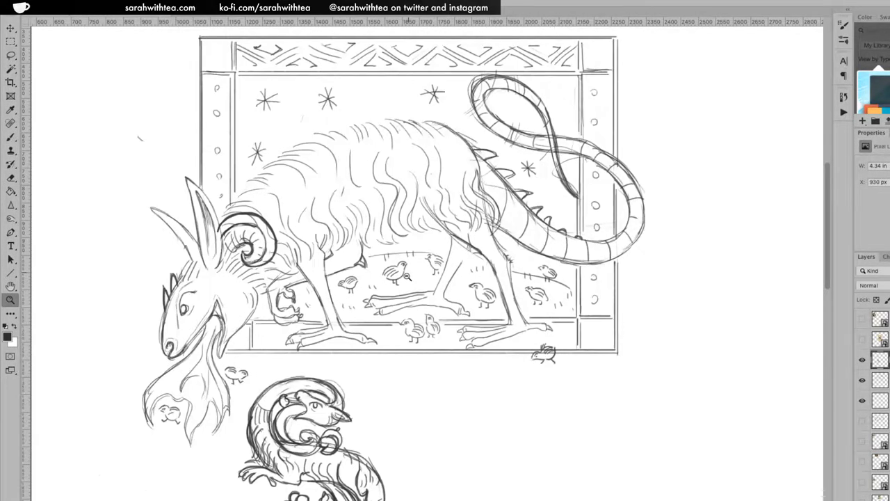
{"action": "left_click", "coordinate": [422, 281], "text": "alt"}
{"action": "left_click", "coordinate": [427, 283], "text": "alt"}
{"action": "left_click", "coordinate": [432, 285], "text": "alt"}
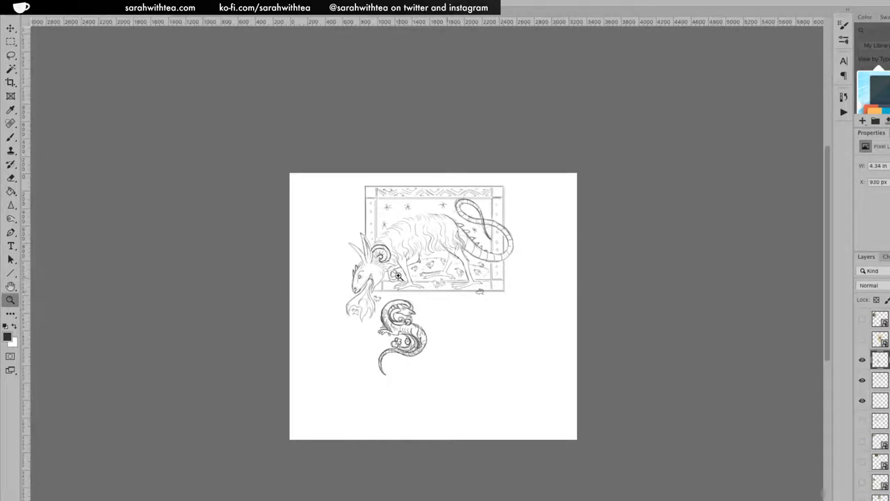
{"action": "left_click", "coordinate": [409, 273]}
{"action": "mouse_move", "coordinate": [414, 233]}
{"action": "left_mouse_down"}
{"action": "mouse_move", "coordinate": [419, 218]}
{"action": "mouse_move", "coordinate": [450, 266]}
{"action": "mouse_move", "coordinate": [385, 280]}
{"action": "left_mouse_up"}
{"action": "key", "text": "ctrl+r"}
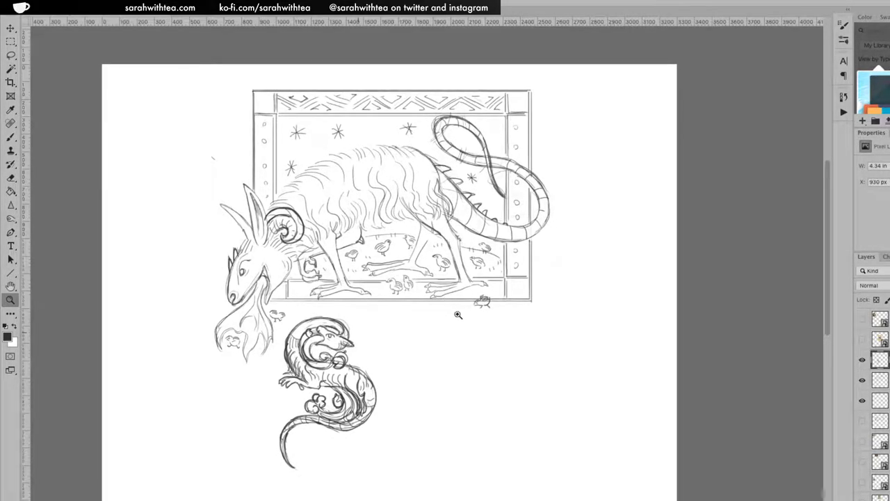
{"action": "left_click", "coordinate": [406, 249]}
{"action": "left_click", "coordinate": [431, 269], "text": "alt"}
{"action": "key", "text": "ctrl+r"}
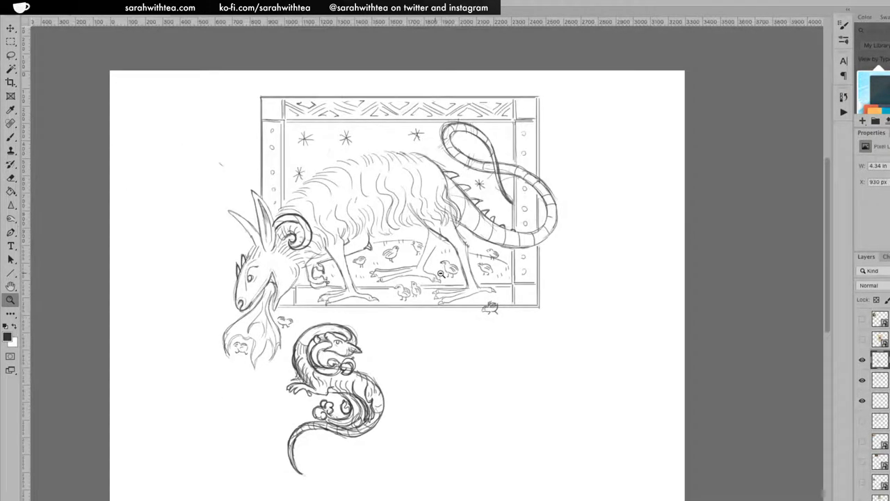
{"action": "left_click_drag", "start_coordinate": [481, 290], "coordinate": [443, 282], "text": "space"}
{"action": "key", "text": "ctrl+r"}
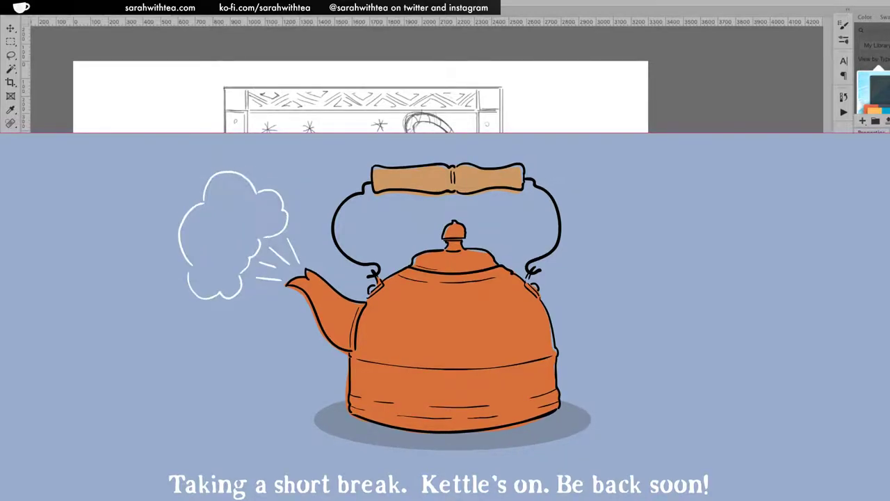
{"action": "scroll", "coordinate": [424, 77], "scroll_direction": "down", "scroll_amount": 5}
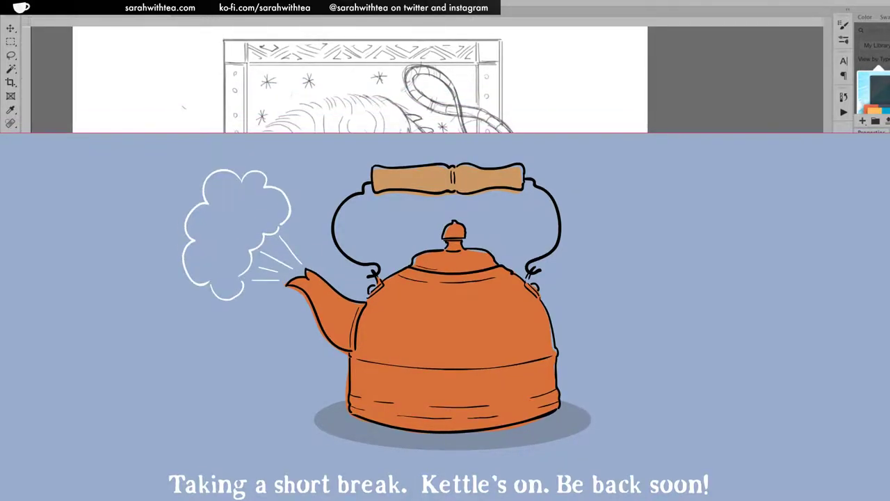
{"action": "scroll", "coordinate": [348, 76], "scroll_direction": "down", "scroll_amount": 4}
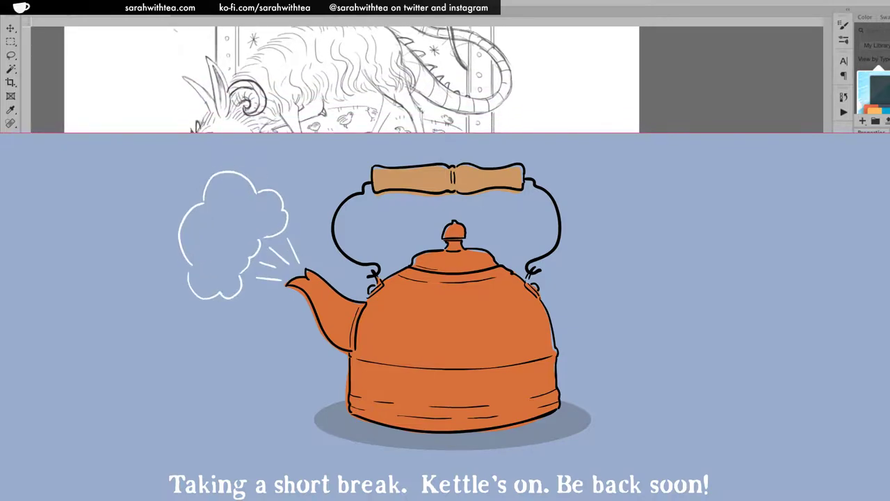
{"action": "scroll", "coordinate": [415, 115], "scroll_direction": "down", "scroll_amount": 2}
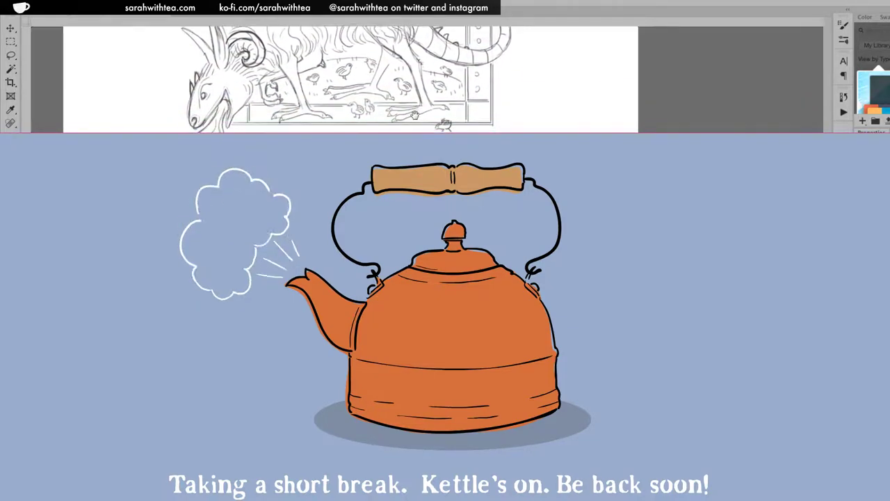
{"action": "key", "text": "ctrl+r"}
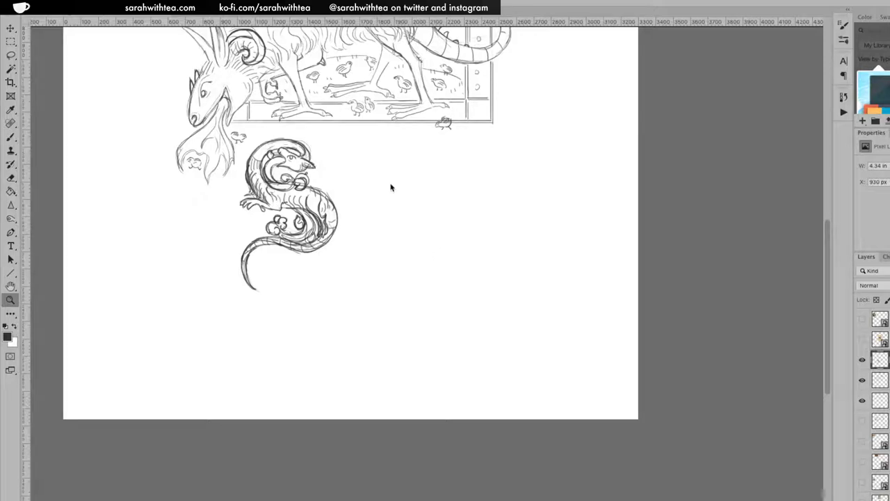
{"action": "left_click_drag", "start_coordinate": [397, 189], "coordinate": [411, 332]}
{"action": "key", "text": "ctrl+r"}
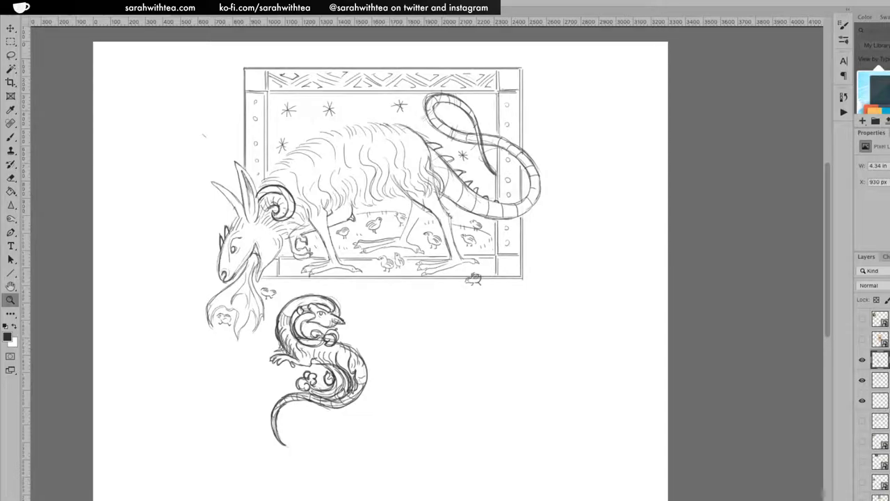
Select the three visible sketch layers together and lower their opacity to 30%.
{"action": "left_click", "coordinate": [880, 380]}
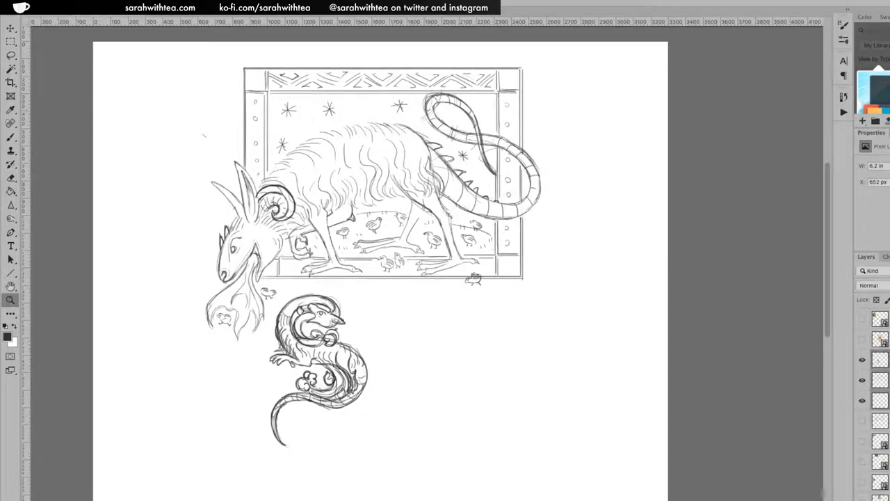
{"action": "key", "text": "3"}
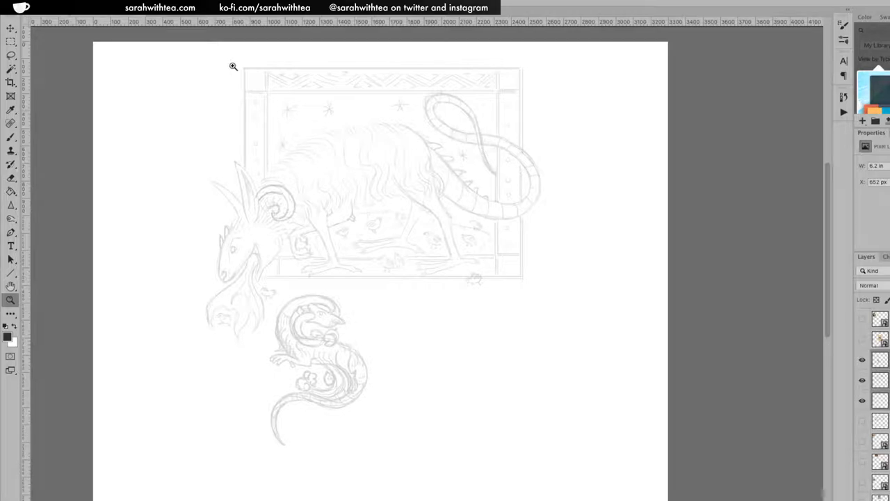
Choose the Kyle's Inkbox - PB Parrot Clean brush and try a stroke on a new layer above the sketches.
{"action": "key", "text": "b"}
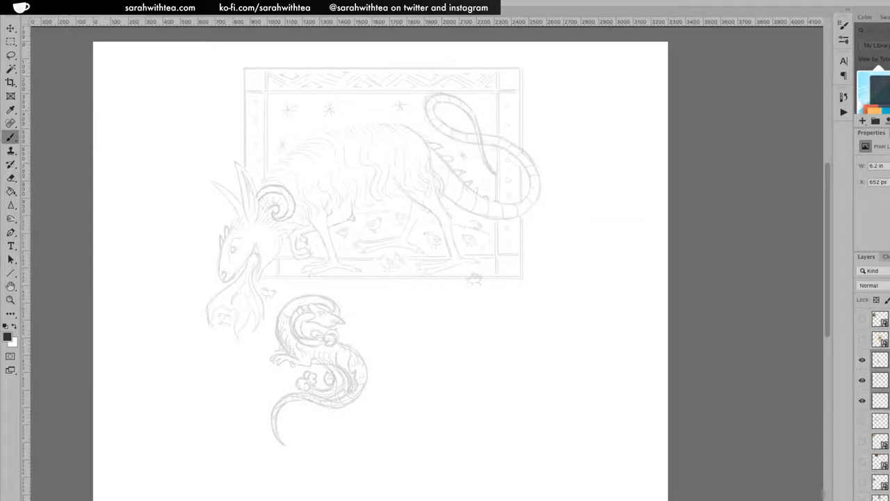
{"action": "right_click", "coordinate": [160, 89]}
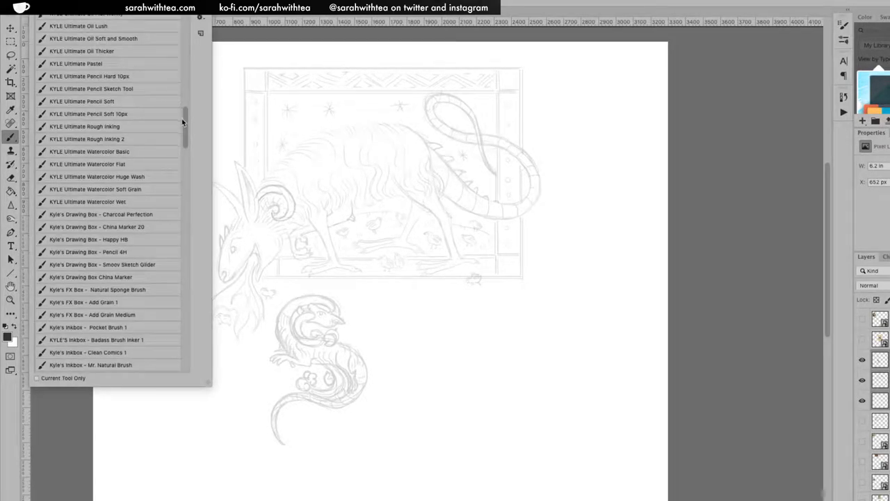
{"action": "left_click_drag", "start_coordinate": [185, 123], "coordinate": [185, 142]}
{"action": "left_click", "coordinate": [133, 212]}
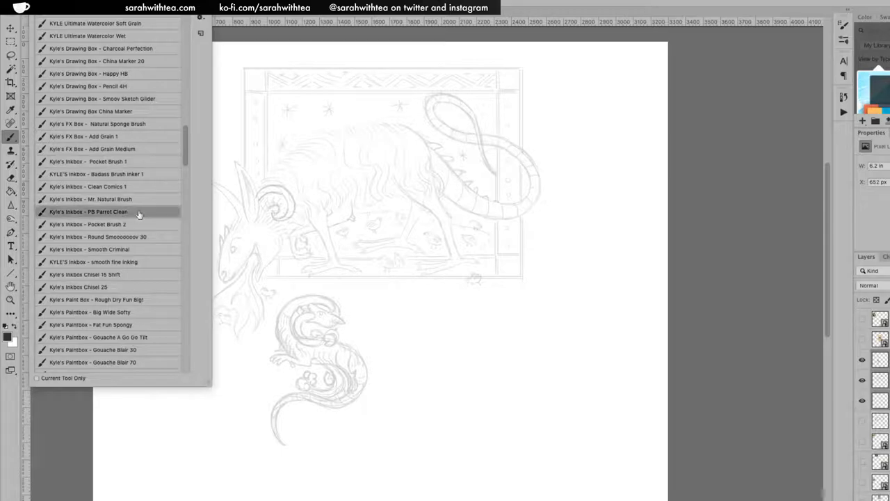
{"action": "key", "text": "Return"}
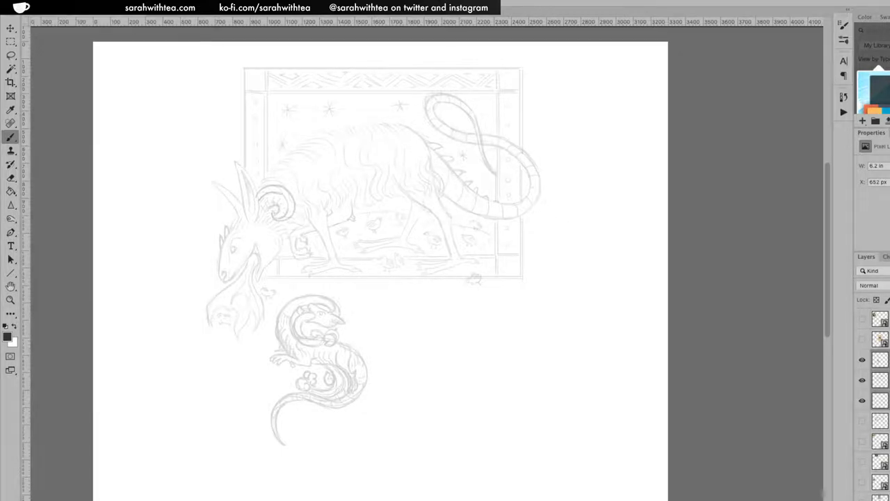
{"action": "left_click_drag", "start_coordinate": [353, 171], "coordinate": [362, 233]}
{"action": "key", "text": "ctrl+z"}
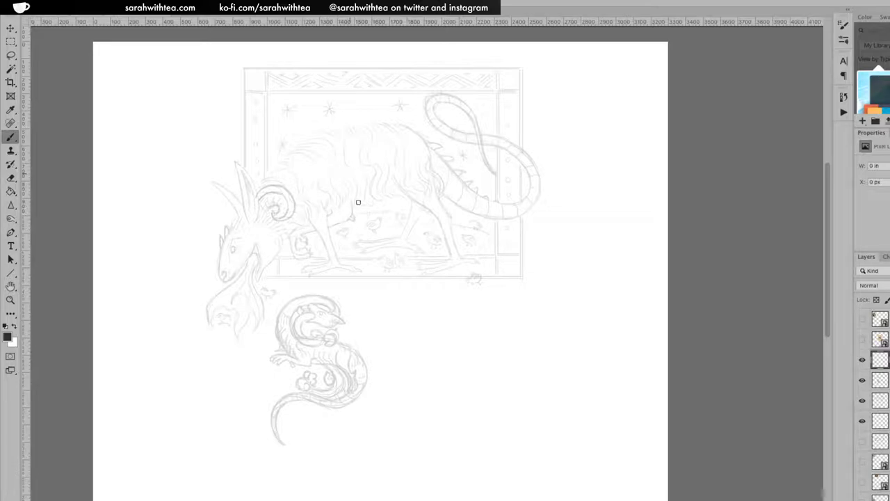
Try an ink stroke beside the sheep's front leg, then undo it.
{"action": "key", "text": "z"}
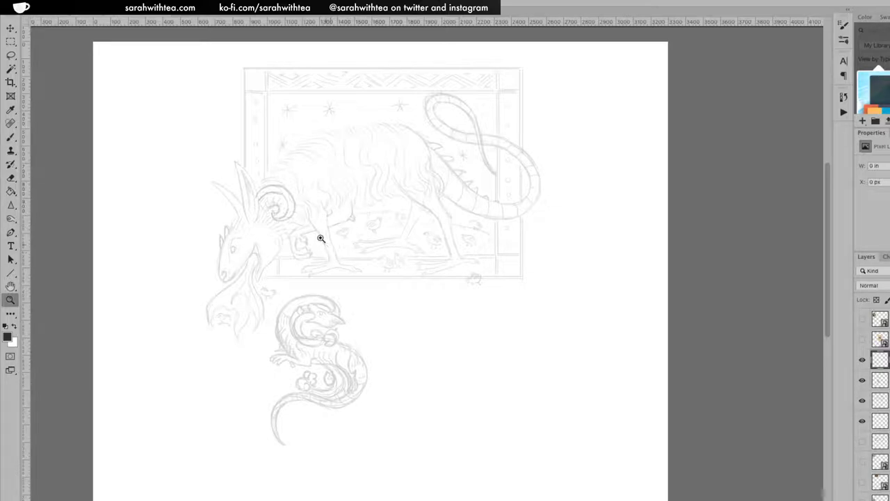
{"action": "left_click", "coordinate": [320, 230]}
{"action": "left_click", "coordinate": [323, 249]}
{"action": "left_click_drag", "start_coordinate": [308, 246], "coordinate": [463, 258]}
{"action": "key", "text": "ctrl+r"}
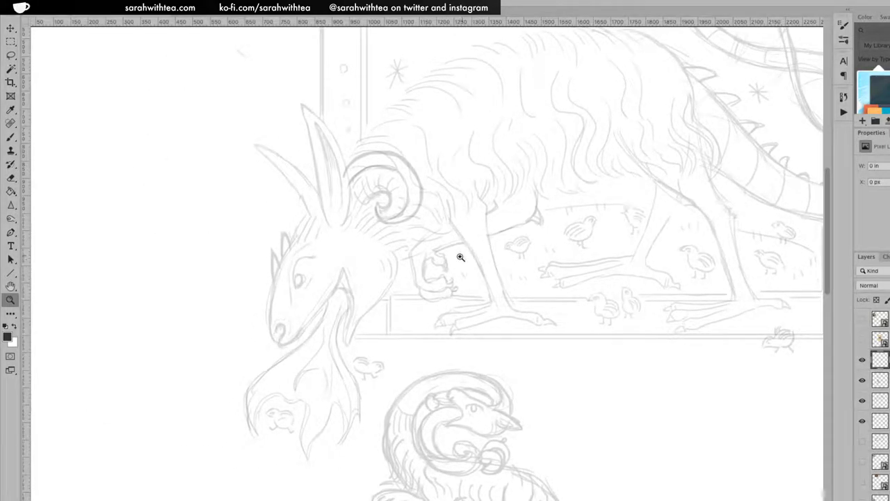
{"action": "key", "text": "b"}
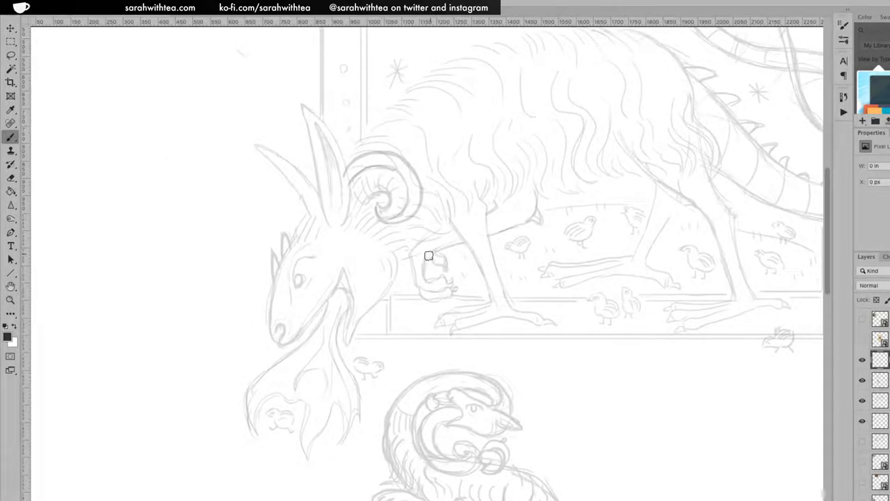
{"action": "left_click_drag", "start_coordinate": [434, 249], "coordinate": [458, 238]}
{"action": "key", "text": "ctrl+z"}
Change the foreground color from neutral dark grey to a warm brownish near-black.
{"action": "left_click", "coordinate": [7, 337]}
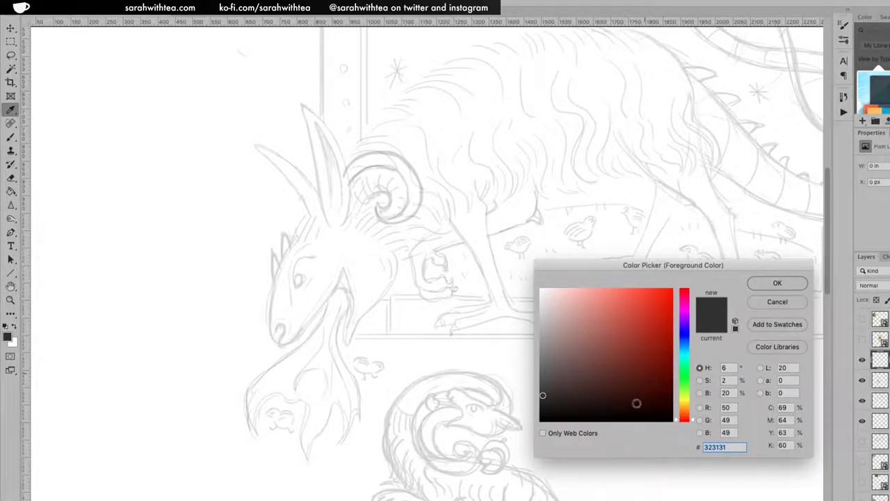
{"action": "left_click_drag", "start_coordinate": [628, 405], "coordinate": [633, 404]}
{"action": "mouse_move", "coordinate": [693, 421]}
{"action": "left_mouse_down"}
{"action": "mouse_move", "coordinate": [693, 410]}
{"action": "mouse_move", "coordinate": [641, 404]}
{"action": "left_mouse_up"}
{"action": "left_click", "coordinate": [777, 284]}
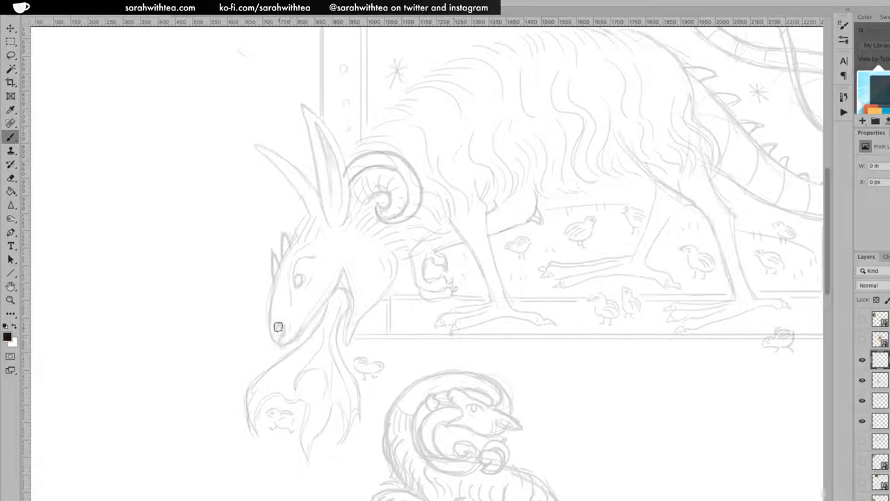
Ink the sheep's nostril curl, mouth line, pointed lower jaw and cheek, plus the snout profile up to the forehead.
{"action": "mouse_move", "coordinate": [280, 325]}
{"action": "left_mouse_down"}
{"action": "mouse_move", "coordinate": [281, 347]}
{"action": "mouse_move", "coordinate": [306, 327]}
{"action": "left_mouse_up"}
{"action": "key", "text": "ctrl+z"}
{"action": "scroll", "coordinate": [326, 310], "scroll_direction": "up", "scroll_amount": 4}
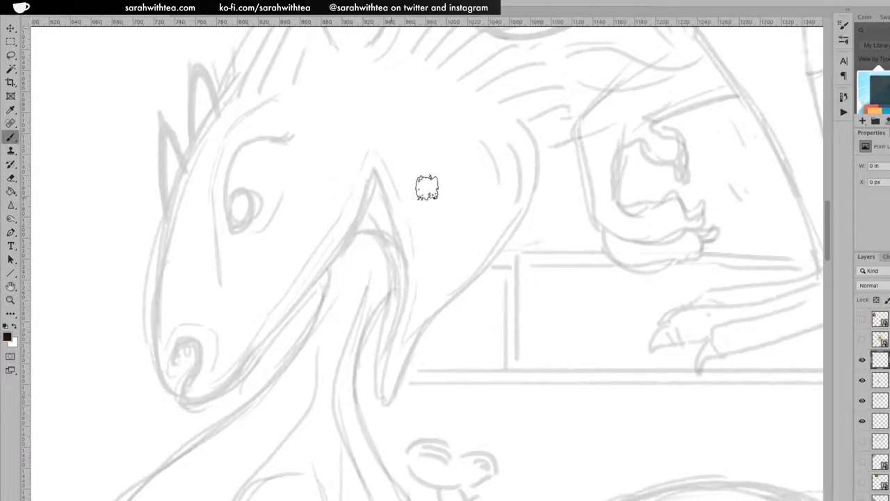
{"action": "mouse_move", "coordinate": [176, 362]}
{"action": "left_mouse_down"}
{"action": "mouse_move", "coordinate": [186, 395]}
{"action": "mouse_move", "coordinate": [203, 401]}
{"action": "mouse_move", "coordinate": [238, 374]}
{"action": "mouse_move", "coordinate": [229, 380]}
{"action": "mouse_move", "coordinate": [345, 238]}
{"action": "mouse_move", "coordinate": [373, 166]}
{"action": "mouse_move", "coordinate": [404, 279]}
{"action": "mouse_move", "coordinate": [389, 404]}
{"action": "mouse_move", "coordinate": [428, 326]}
{"action": "mouse_move", "coordinate": [500, 251]}
{"action": "mouse_move", "coordinate": [494, 259]}
{"action": "mouse_move", "coordinate": [527, 207]}
{"action": "mouse_move", "coordinate": [536, 156]}
{"action": "mouse_move", "coordinate": [534, 117]}
{"action": "left_mouse_up"}
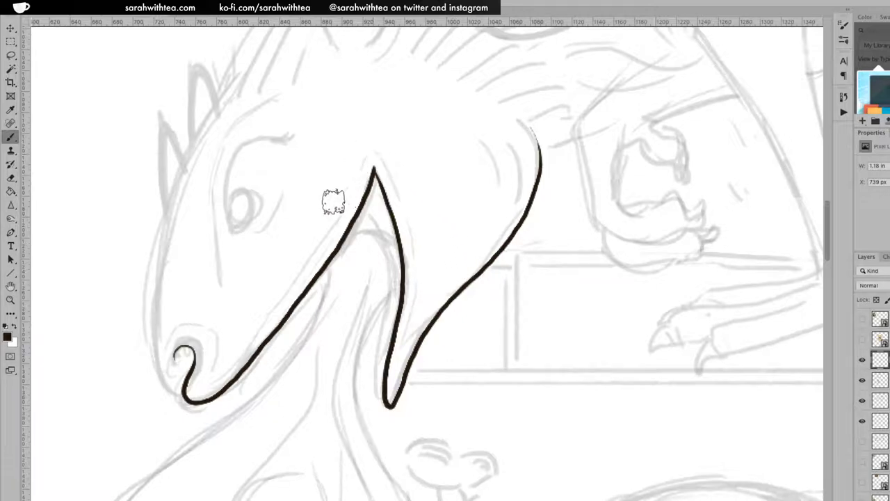
{"action": "left_click_drag", "start_coordinate": [182, 348], "coordinate": [179, 357]}
{"action": "mouse_move", "coordinate": [176, 397]}
{"action": "left_mouse_down"}
{"action": "mouse_move", "coordinate": [146, 339]}
{"action": "mouse_move", "coordinate": [145, 304]}
{"action": "mouse_move", "coordinate": [164, 216]}
{"action": "left_mouse_up"}
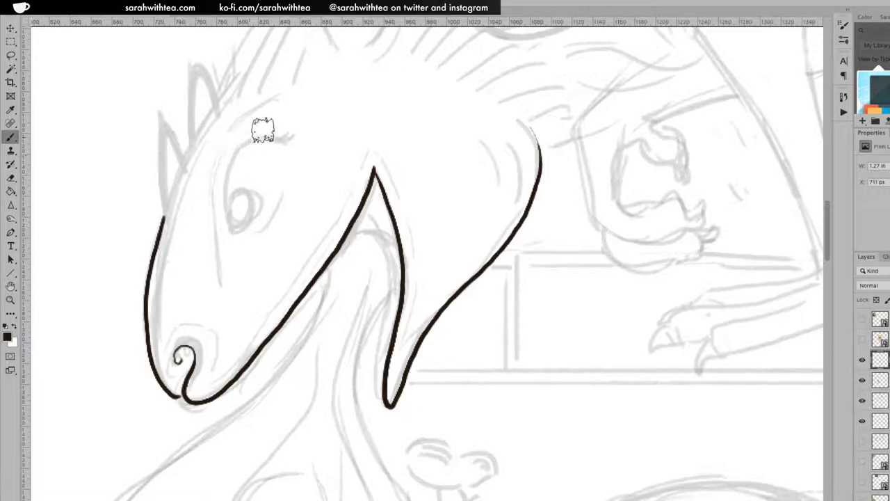
{"action": "key", "text": "ctrl+z"}
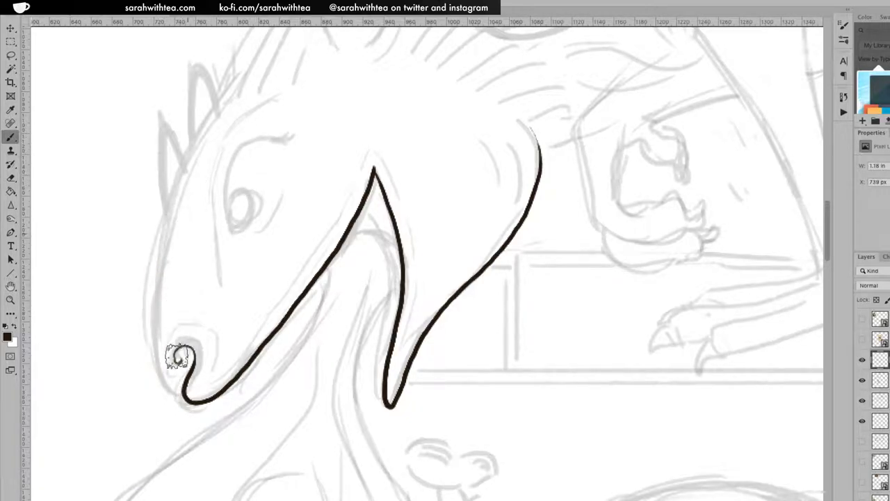
{"action": "mouse_move", "coordinate": [176, 397]}
{"action": "left_mouse_down"}
{"action": "mouse_move", "coordinate": [150, 324]}
{"action": "mouse_move", "coordinate": [157, 264]}
{"action": "mouse_move", "coordinate": [189, 158]}
{"action": "mouse_move", "coordinate": [236, 85]}
{"action": "left_mouse_up"}
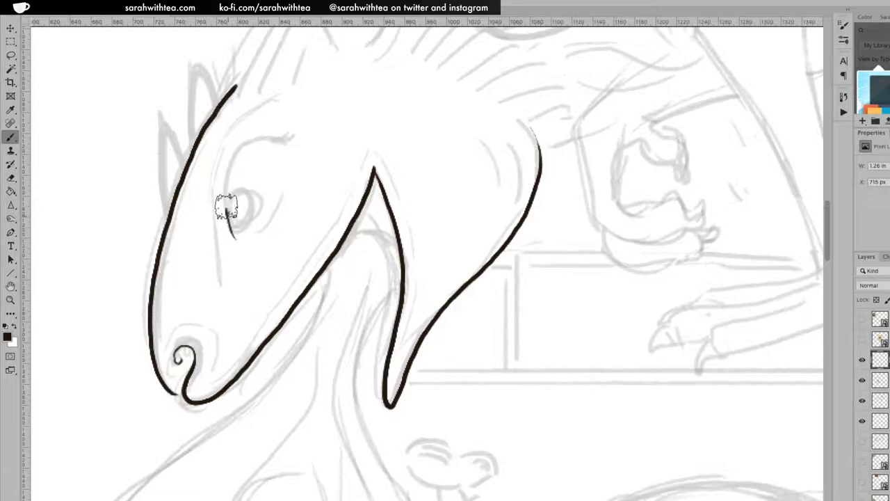
Ink the sheep's brow line, round eye with a dark pupil, and the small curve behind the eye.
{"action": "mouse_move", "coordinate": [236, 243]}
{"action": "left_mouse_down"}
{"action": "mouse_move", "coordinate": [225, 185]}
{"action": "mouse_move", "coordinate": [234, 157]}
{"action": "mouse_move", "coordinate": [248, 143]}
{"action": "mouse_move", "coordinate": [291, 139]}
{"action": "left_mouse_up"}
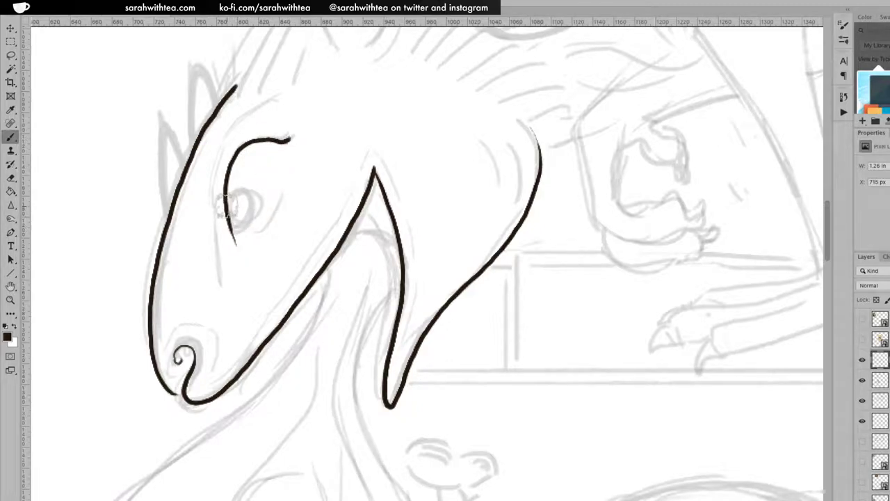
{"action": "mouse_move", "coordinate": [248, 206]}
{"action": "left_mouse_down"}
{"action": "mouse_move", "coordinate": [244, 195]}
{"action": "mouse_move", "coordinate": [231, 203]}
{"action": "mouse_move", "coordinate": [248, 217]}
{"action": "left_mouse_up"}
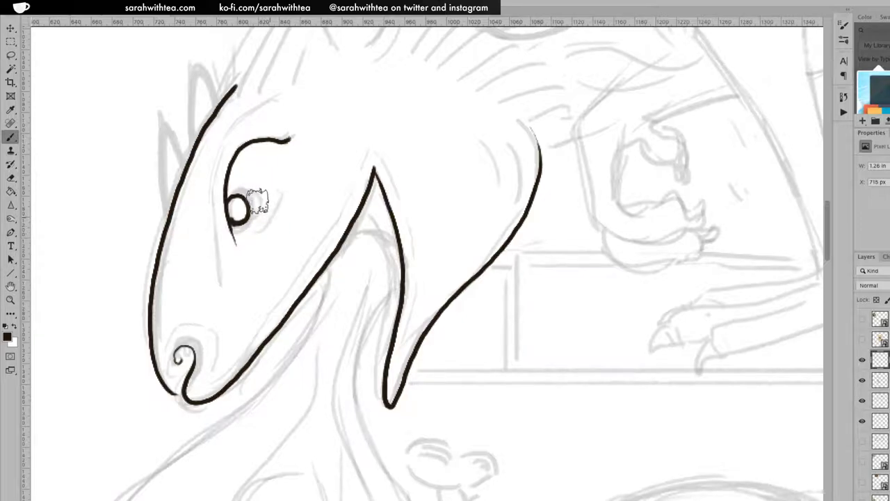
{"action": "mouse_move", "coordinate": [230, 199]}
{"action": "left_mouse_down"}
{"action": "mouse_move", "coordinate": [232, 221]}
{"action": "mouse_move", "coordinate": [233, 201]}
{"action": "mouse_move", "coordinate": [250, 218]}
{"action": "left_mouse_up"}
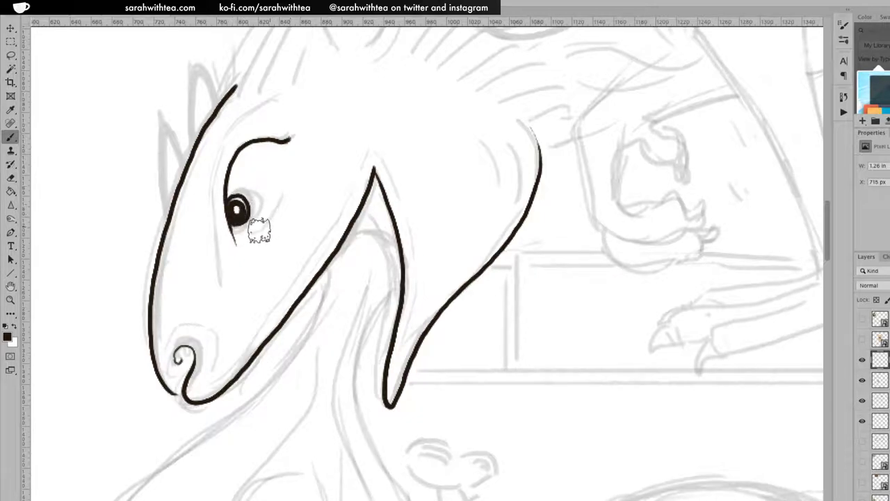
{"action": "left_click_drag", "start_coordinate": [264, 230], "coordinate": [282, 189]}
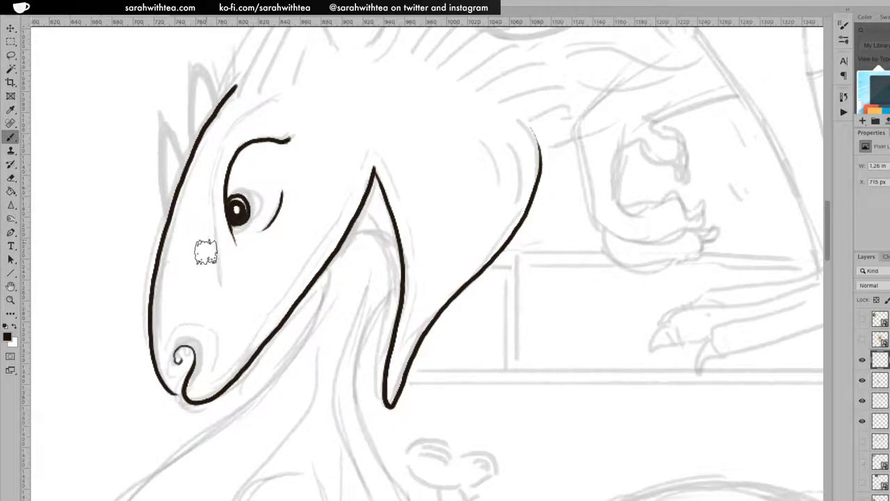
Ink the remaining face details: creases around the eye, a heavier nostril curl, short cheek marks, and the inner mouth line along the jaw.
{"action": "mouse_move", "coordinate": [216, 282]}
{"action": "left_mouse_down"}
{"action": "mouse_move", "coordinate": [208, 208]}
{"action": "mouse_move", "coordinate": [233, 125]}
{"action": "mouse_move", "coordinate": [266, 103]}
{"action": "left_mouse_up"}
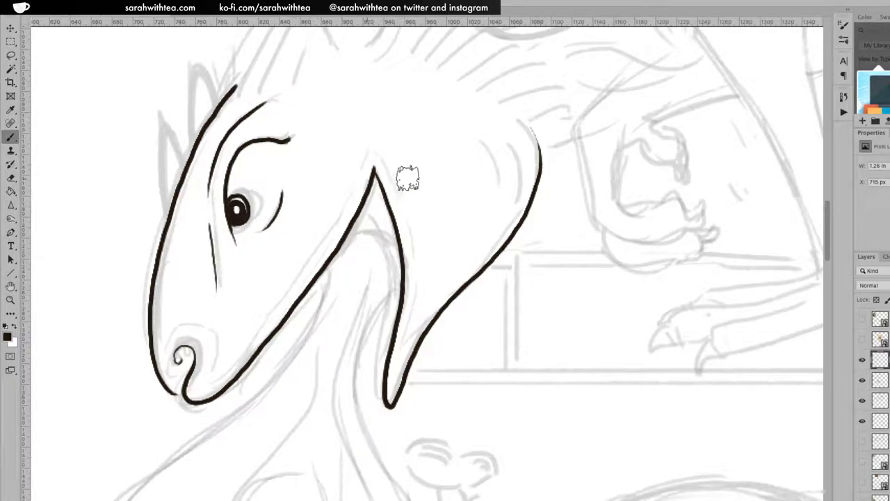
{"action": "left_click_drag", "start_coordinate": [178, 357], "coordinate": [194, 343]}
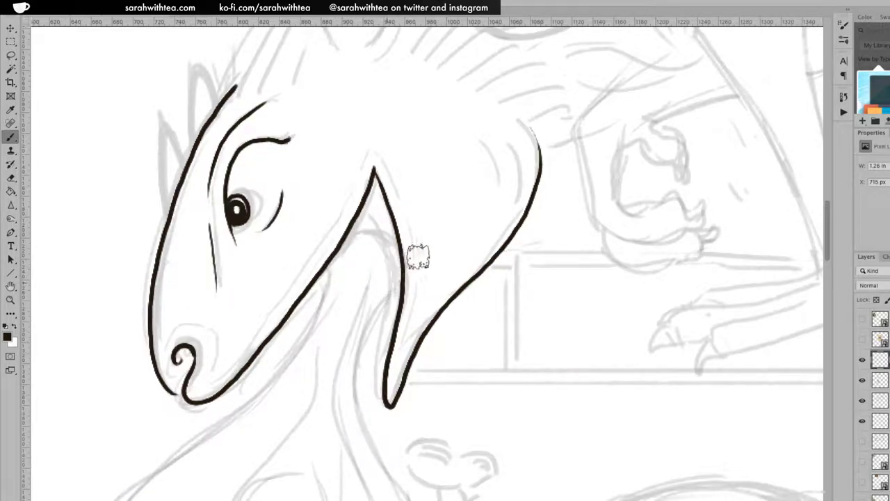
{"action": "left_click_drag", "start_coordinate": [482, 138], "coordinate": [495, 203]}
{"action": "left_click_drag", "start_coordinate": [503, 141], "coordinate": [516, 195]}
{"action": "left_click_drag", "start_coordinate": [517, 118], "coordinate": [533, 174]}
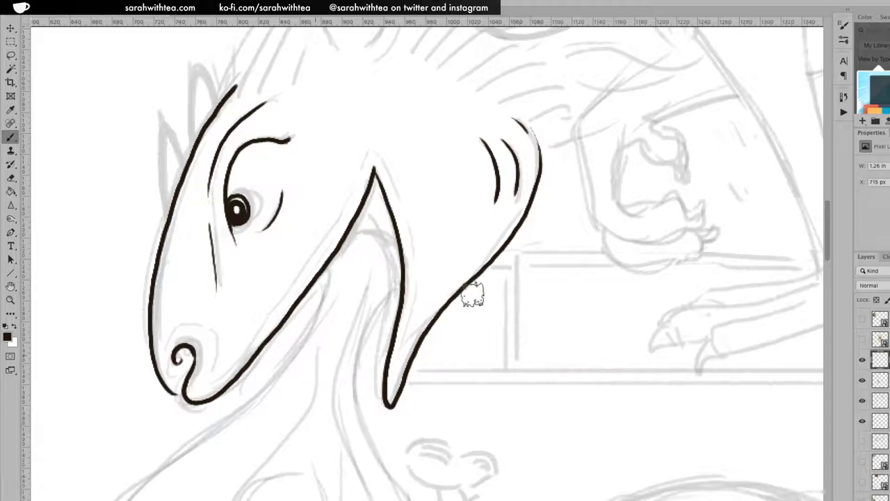
{"action": "mouse_move", "coordinate": [348, 229]}
{"action": "left_mouse_down"}
{"action": "mouse_move", "coordinate": [392, 240]}
{"action": "mouse_move", "coordinate": [402, 268]}
{"action": "mouse_move", "coordinate": [385, 238]}
{"action": "mouse_move", "coordinate": [383, 403]}
{"action": "left_mouse_up"}
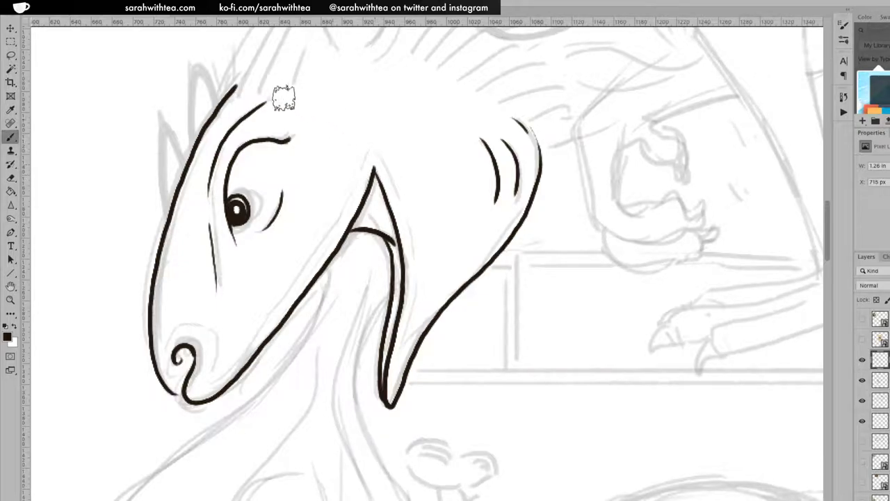
Ink two small pointed spikes on the snout ridge and a row of short hair strokes on the sheep's forehead.
{"action": "mouse_move", "coordinate": [163, 219]}
{"action": "left_mouse_down"}
{"action": "mouse_move", "coordinate": [163, 157]}
{"action": "mouse_move", "coordinate": [169, 147]}
{"action": "mouse_move", "coordinate": [181, 166]}
{"action": "mouse_move", "coordinate": [199, 78]}
{"action": "mouse_move", "coordinate": [223, 99]}
{"action": "left_mouse_up"}
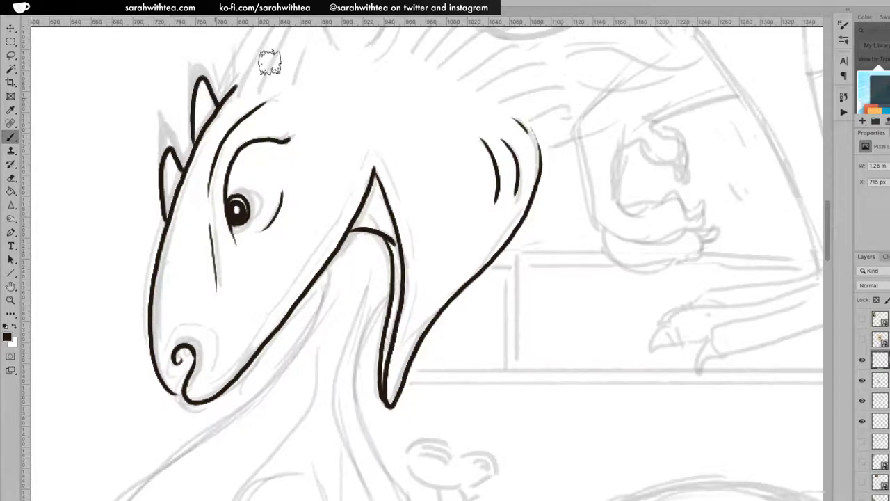
{"action": "left_click_drag", "start_coordinate": [371, 139], "coordinate": [436, 302]}
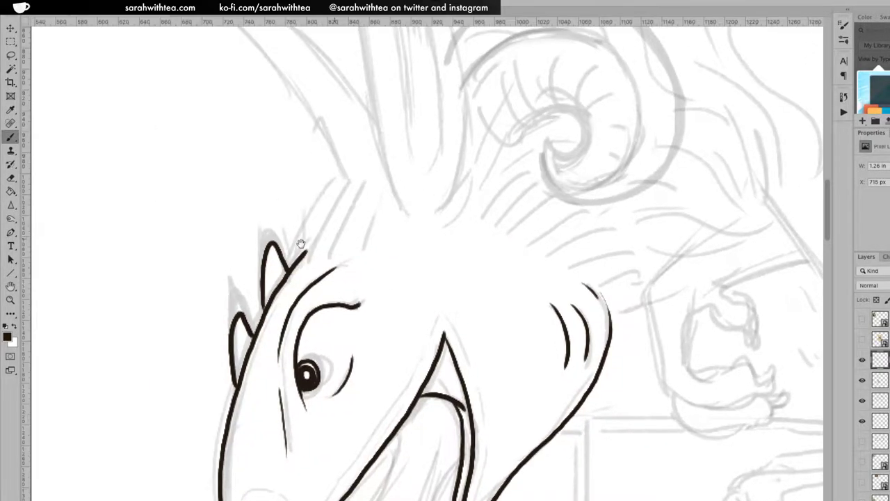
{"action": "left_click_drag", "start_coordinate": [293, 261], "coordinate": [341, 169]}
{"action": "mouse_move", "coordinate": [306, 256]}
{"action": "left_mouse_down"}
{"action": "mouse_move", "coordinate": [351, 169]}
{"action": "mouse_move", "coordinate": [334, 251]}
{"action": "mouse_move", "coordinate": [380, 183]}
{"action": "mouse_move", "coordinate": [369, 233]}
{"action": "left_mouse_up"}
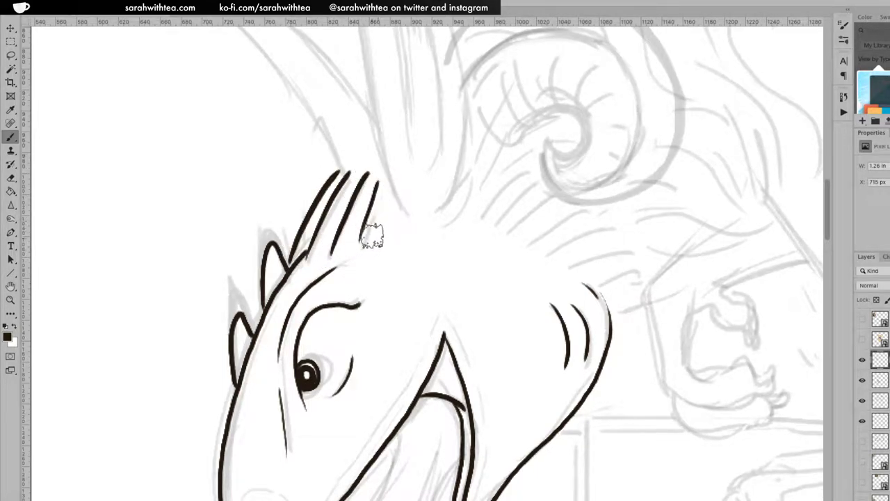
Ink the sheep's tall near ear with its inner fold, plus the outline of the narrower far ear.
{"action": "left_click_drag", "start_coordinate": [421, 255], "coordinate": [340, 405]}
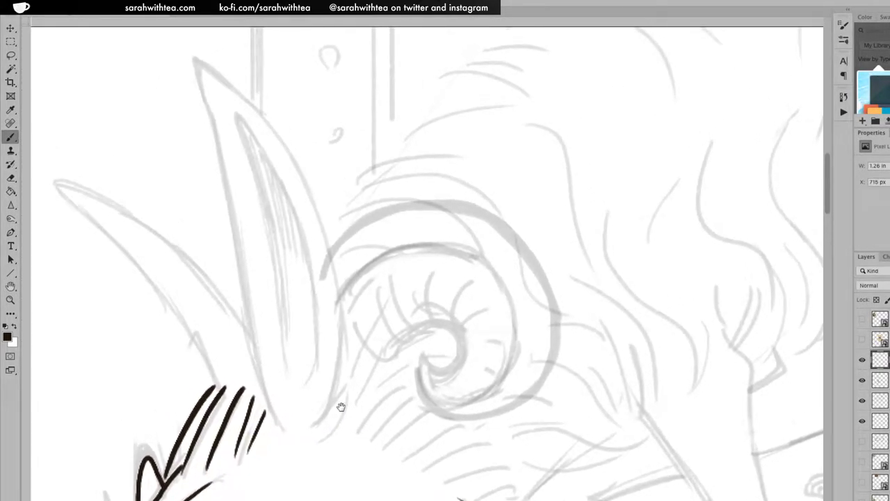
{"action": "key", "text": "ctrl+r"}
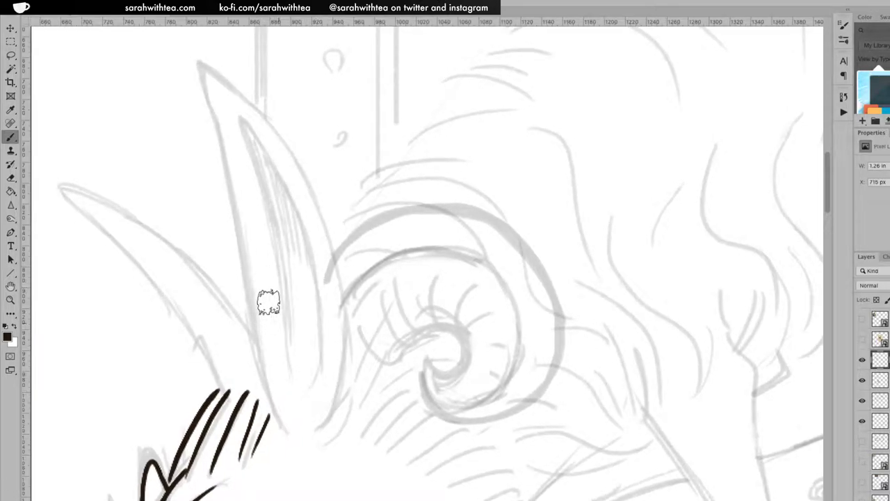
{"action": "mouse_move", "coordinate": [289, 434]}
{"action": "left_mouse_down"}
{"action": "mouse_move", "coordinate": [272, 409]}
{"action": "mouse_move", "coordinate": [228, 178]}
{"action": "mouse_move", "coordinate": [195, 65]}
{"action": "mouse_move", "coordinate": [232, 81]}
{"action": "mouse_move", "coordinate": [273, 123]}
{"action": "mouse_move", "coordinate": [325, 218]}
{"action": "mouse_move", "coordinate": [347, 333]}
{"action": "mouse_move", "coordinate": [318, 428]}
{"action": "left_mouse_up"}
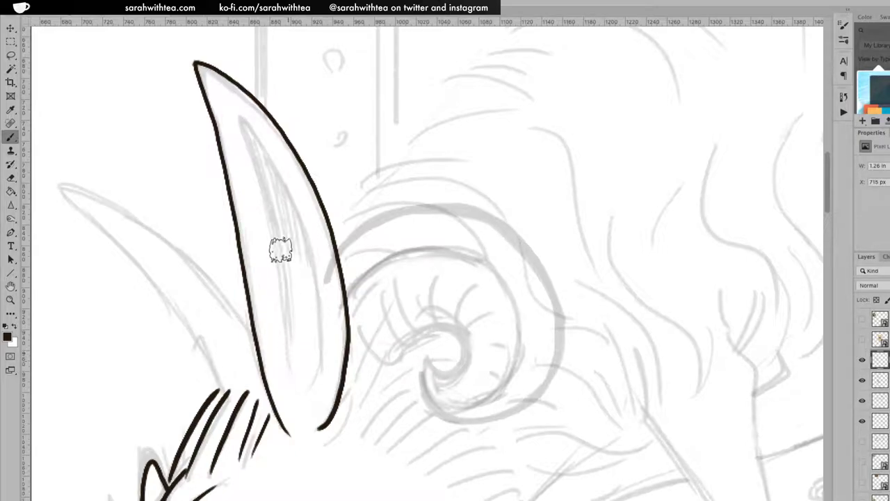
{"action": "mouse_move", "coordinate": [239, 119]}
{"action": "left_mouse_down"}
{"action": "mouse_move", "coordinate": [275, 255]}
{"action": "mouse_move", "coordinate": [285, 368]}
{"action": "left_mouse_up"}
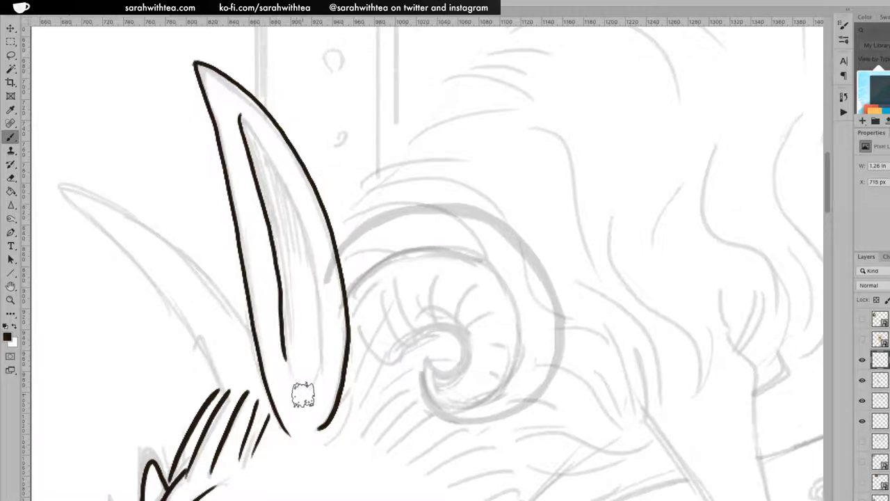
{"action": "key", "text": "ctrl+z"}
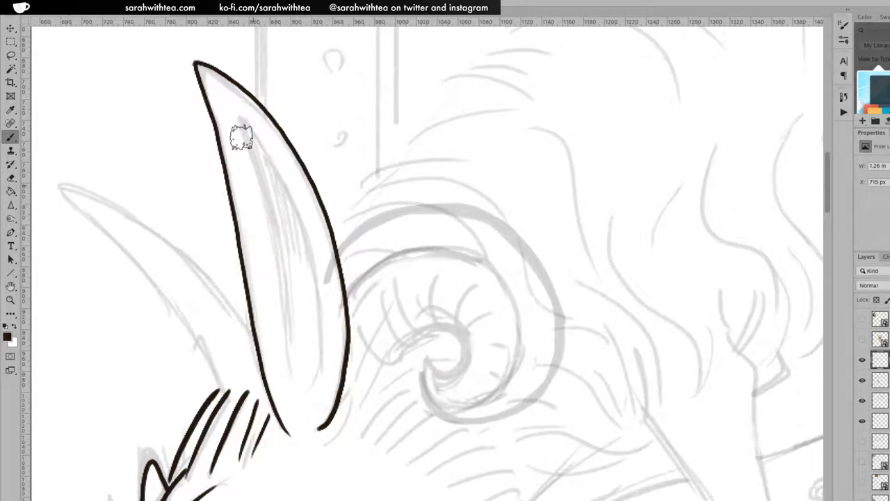
{"action": "mouse_move", "coordinate": [240, 117]}
{"action": "left_mouse_down"}
{"action": "mouse_move", "coordinate": [275, 243]}
{"action": "mouse_move", "coordinate": [293, 375]}
{"action": "left_mouse_up"}
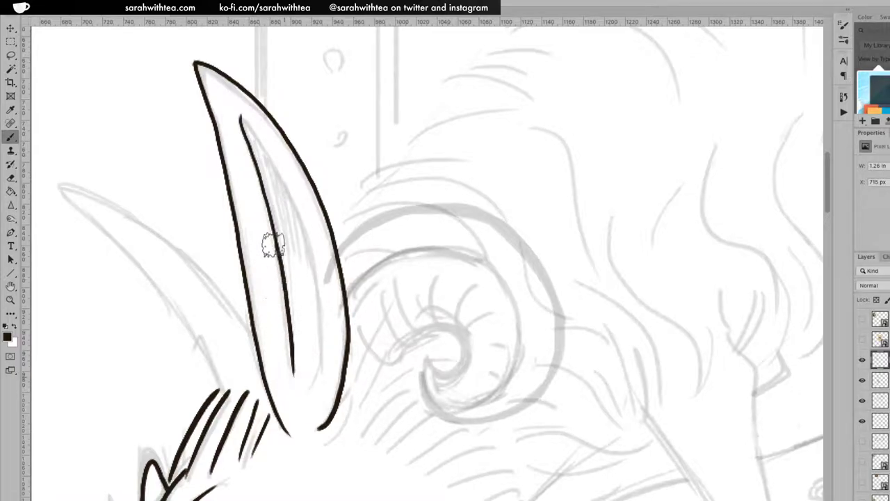
{"action": "mouse_move", "coordinate": [244, 120]}
{"action": "left_mouse_down"}
{"action": "mouse_move", "coordinate": [309, 250]}
{"action": "mouse_move", "coordinate": [318, 302]}
{"action": "mouse_move", "coordinate": [317, 384]}
{"action": "left_mouse_up"}
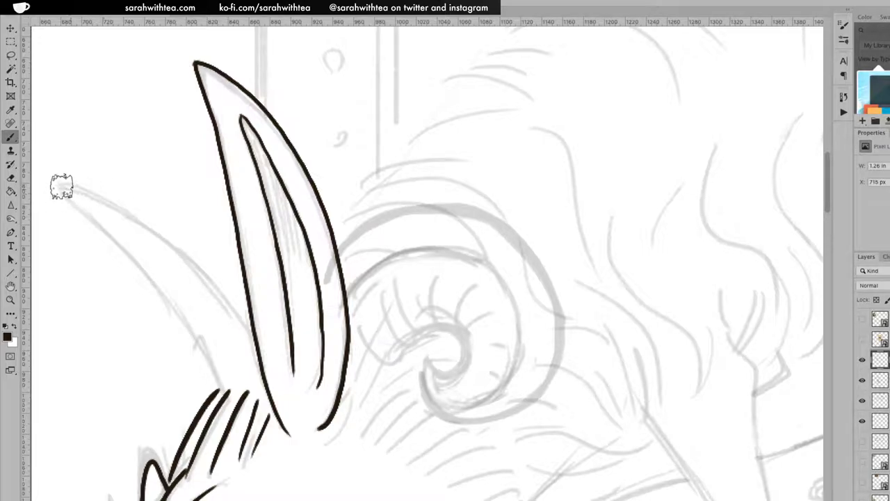
{"action": "mouse_move", "coordinate": [58, 187]}
{"action": "left_mouse_down"}
{"action": "mouse_move", "coordinate": [88, 193]}
{"action": "mouse_move", "coordinate": [193, 258]}
{"action": "mouse_move", "coordinate": [251, 327]}
{"action": "left_mouse_up"}
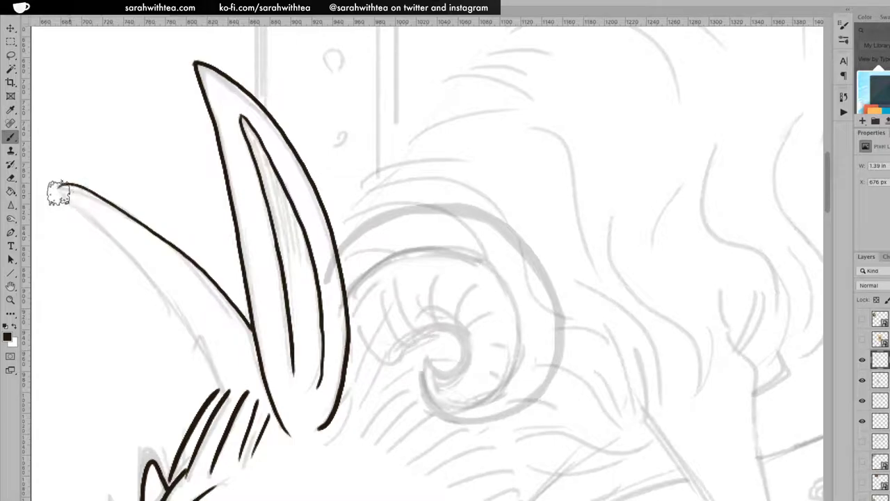
{"action": "mouse_move", "coordinate": [59, 192]}
{"action": "left_mouse_down"}
{"action": "mouse_move", "coordinate": [160, 291]}
{"action": "mouse_move", "coordinate": [221, 387]}
{"action": "left_mouse_up"}
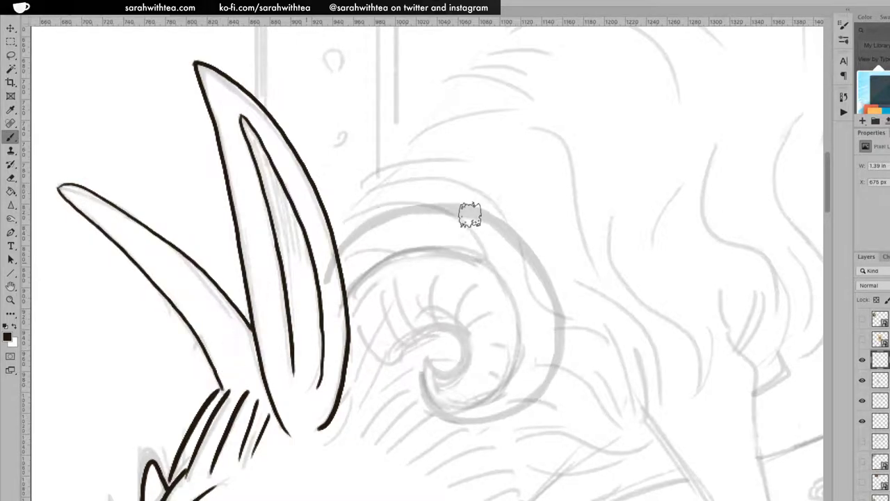
Compare the inked sheep's head with the sketch on the whole page by switching the ink layer's visibility off and on.
{"action": "key", "text": "z"}
{"action": "left_click", "coordinate": [482, 269], "text": "alt"}
{"action": "left_click", "coordinate": [490, 285], "text": "alt"}
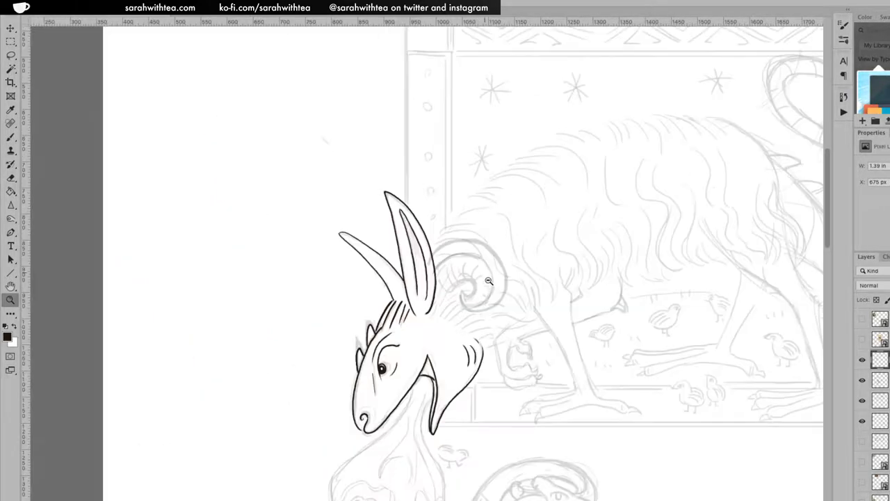
{"action": "left_click", "coordinate": [495, 290], "text": "alt"}
{"action": "left_click", "coordinate": [499, 295], "text": "alt"}
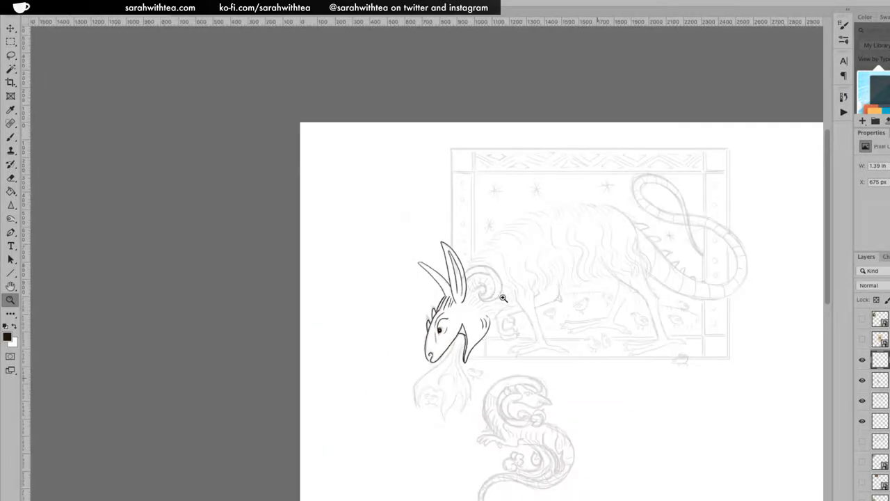
{"action": "left_click_drag", "start_coordinate": [484, 287], "coordinate": [387, 169]}
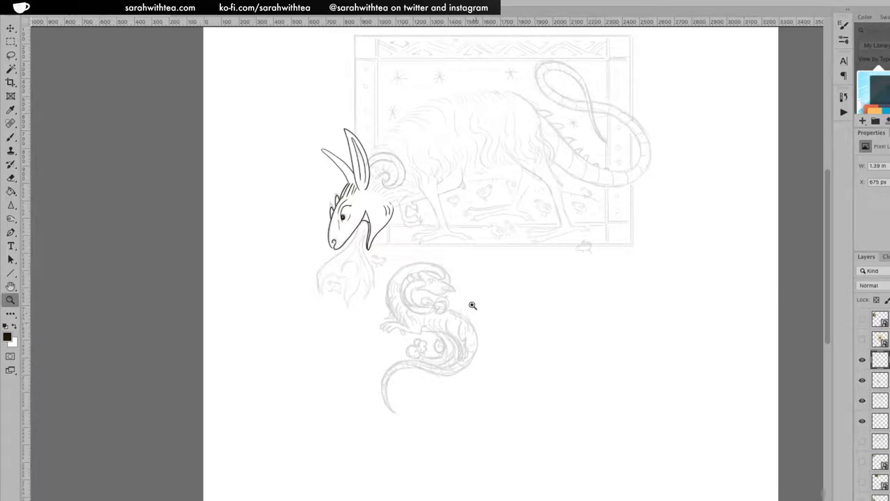
{"action": "left_click", "coordinate": [863, 361]}
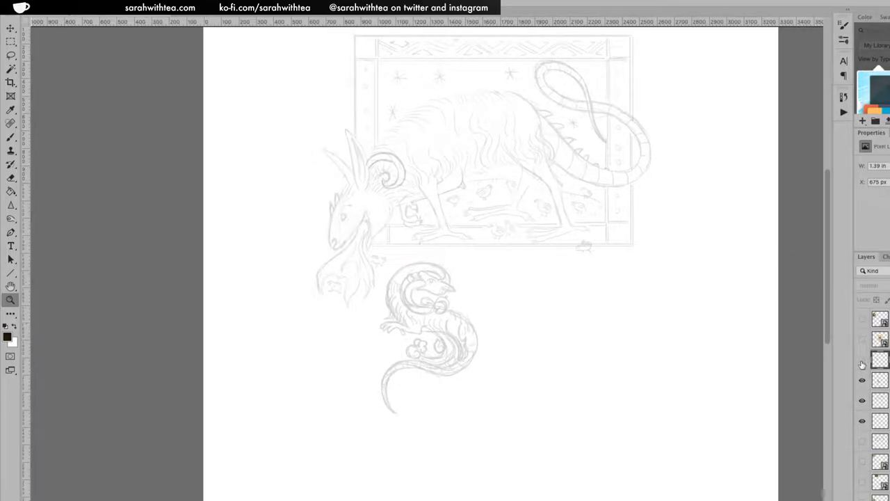
{"action": "left_click", "coordinate": [862, 361]}
{"action": "left_click", "coordinate": [863, 361]}
{"action": "left_click", "coordinate": [863, 361]}
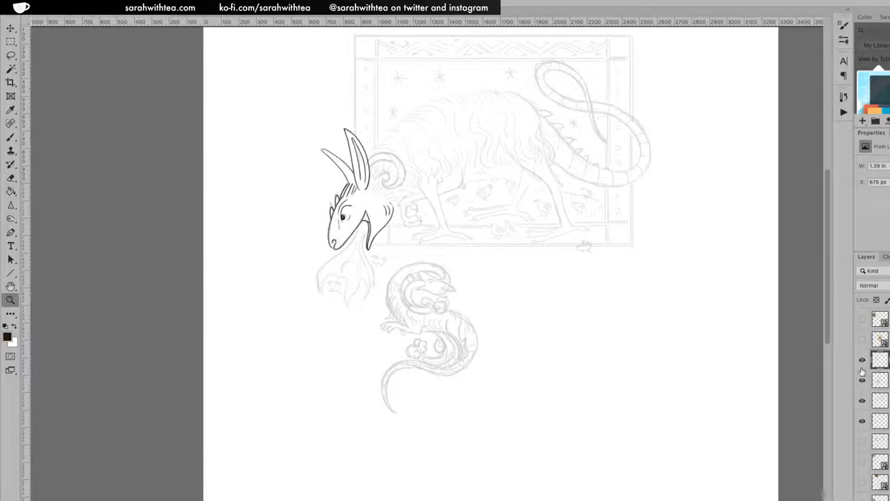
{"action": "left_click", "coordinate": [863, 361]}
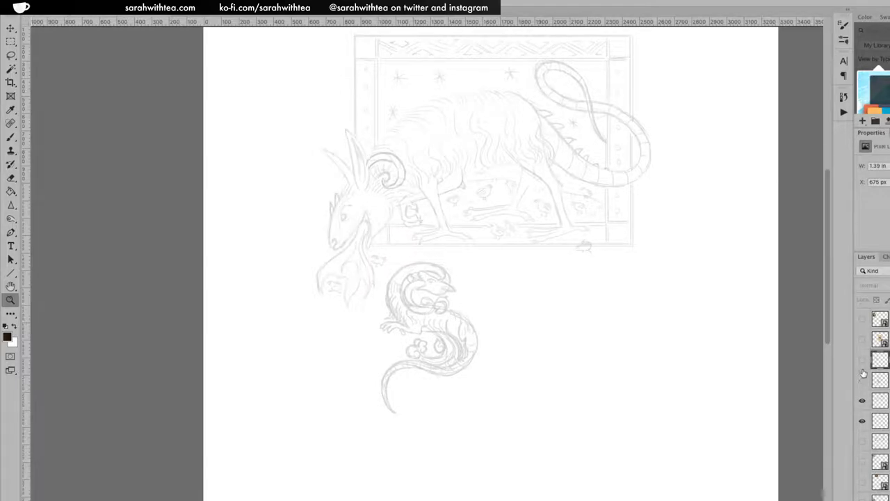
{"action": "left_click", "coordinate": [862, 375]}
{"action": "left_click", "coordinate": [862, 366]}
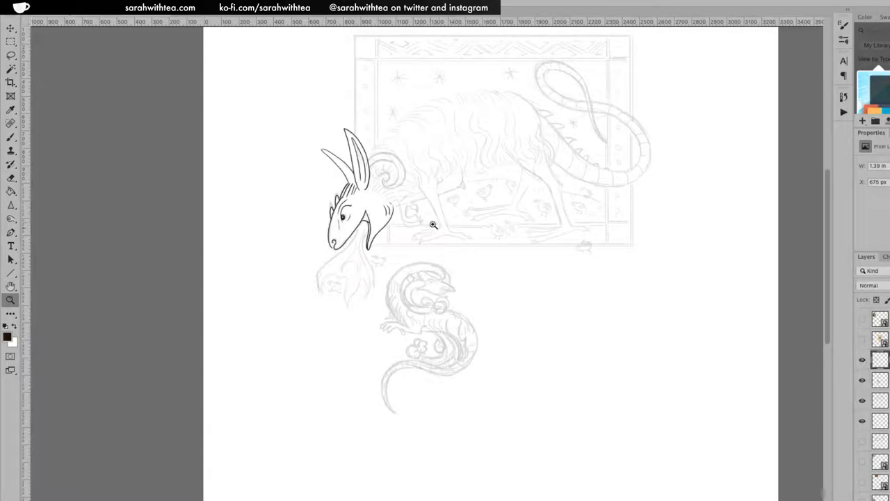
Ink two short hair strokes behind the base of the sheep's near ear.
{"action": "left_click_drag", "start_coordinate": [391, 198], "coordinate": [367, 182]}
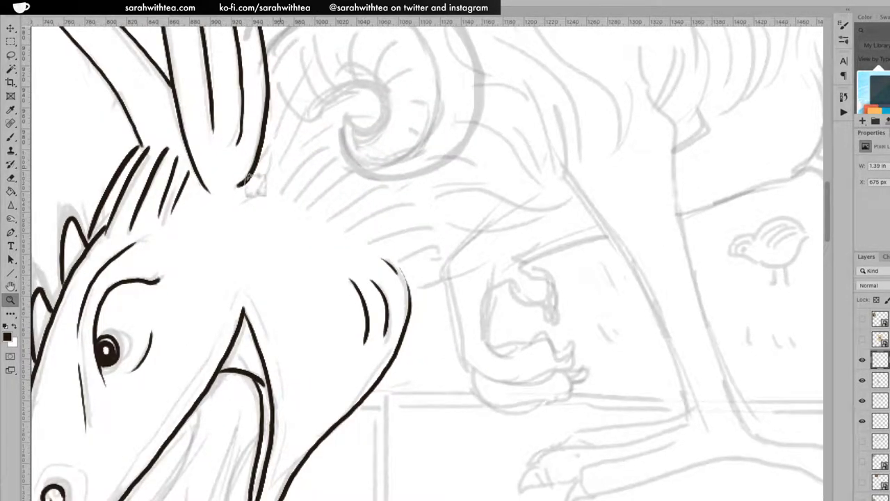
{"action": "key", "text": "b"}
{"action": "left_click_drag", "start_coordinate": [240, 187], "coordinate": [285, 108]}
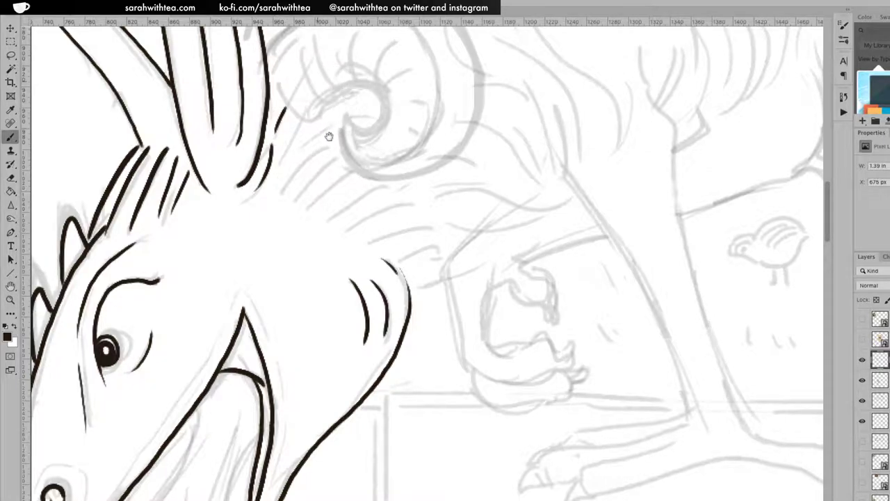
Try to ink the outer spiral of the sheep's curled horn, then undo the strokes.
{"action": "left_click_drag", "start_coordinate": [392, 194], "coordinate": [495, 223]}
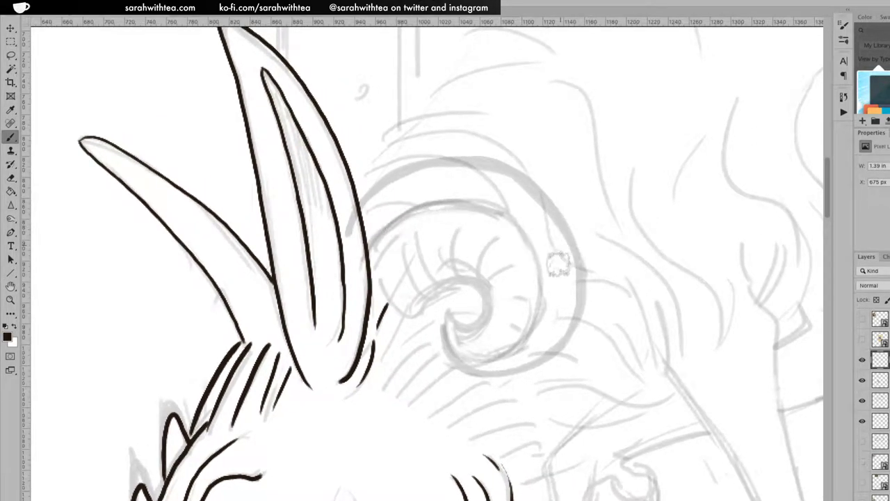
{"action": "left_click_drag", "start_coordinate": [500, 281], "coordinate": [473, 173]}
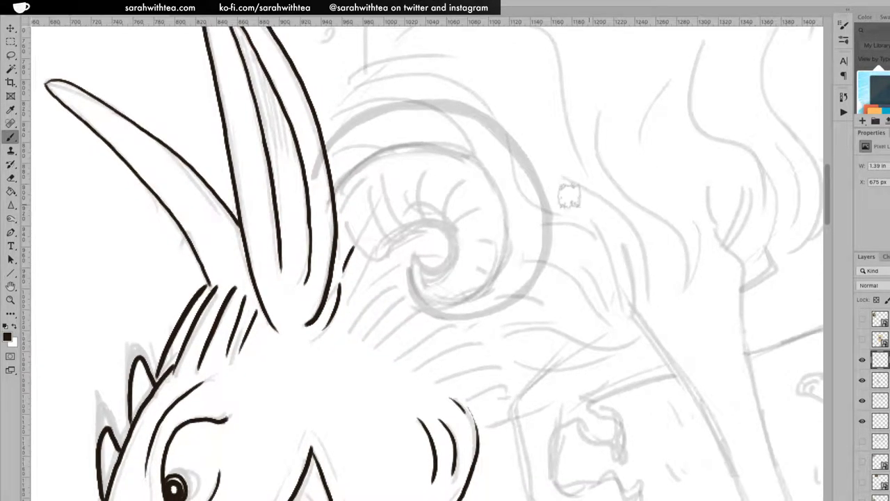
{"action": "mouse_move", "coordinate": [326, 144]}
{"action": "left_mouse_down"}
{"action": "mouse_move", "coordinate": [361, 114]}
{"action": "mouse_move", "coordinate": [434, 103]}
{"action": "mouse_move", "coordinate": [485, 110]}
{"action": "mouse_move", "coordinate": [530, 153]}
{"action": "mouse_move", "coordinate": [552, 240]}
{"action": "mouse_move", "coordinate": [537, 288]}
{"action": "mouse_move", "coordinate": [512, 306]}
{"action": "mouse_move", "coordinate": [455, 319]}
{"action": "mouse_move", "coordinate": [431, 311]}
{"action": "mouse_move", "coordinate": [411, 259]}
{"action": "left_mouse_up"}
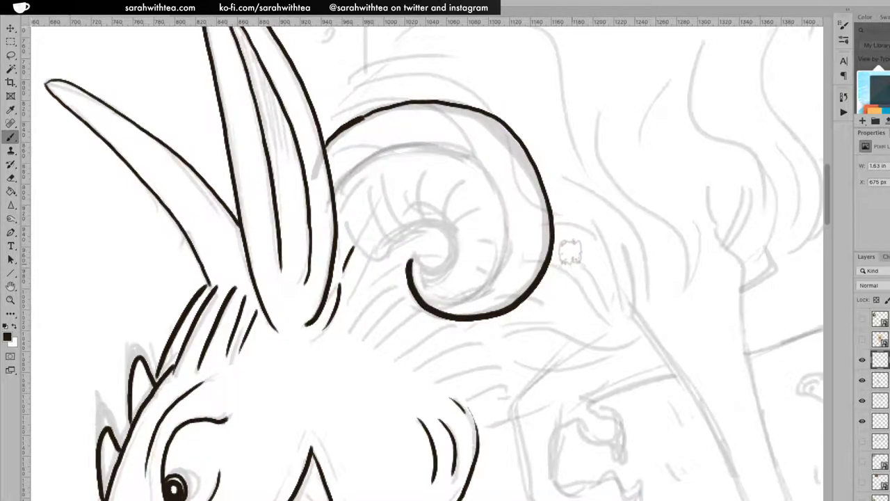
{"action": "key", "text": "ctrl+z"}
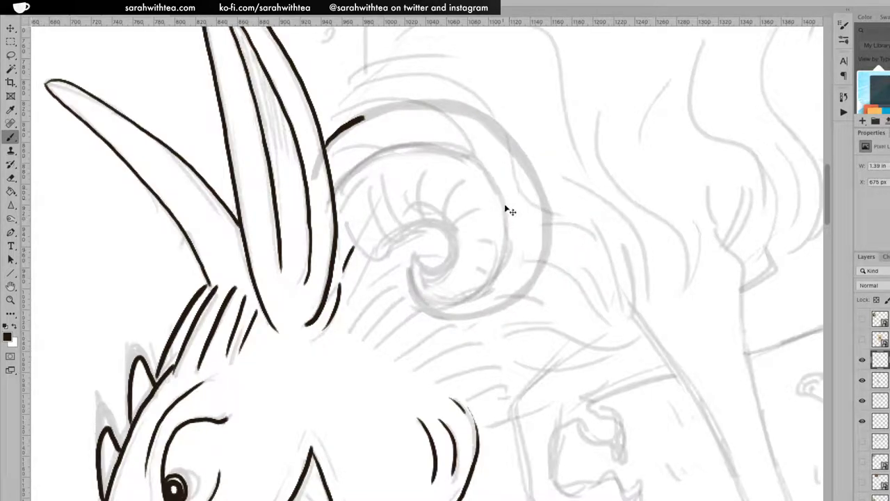
{"action": "key", "text": "ctrl+z"}
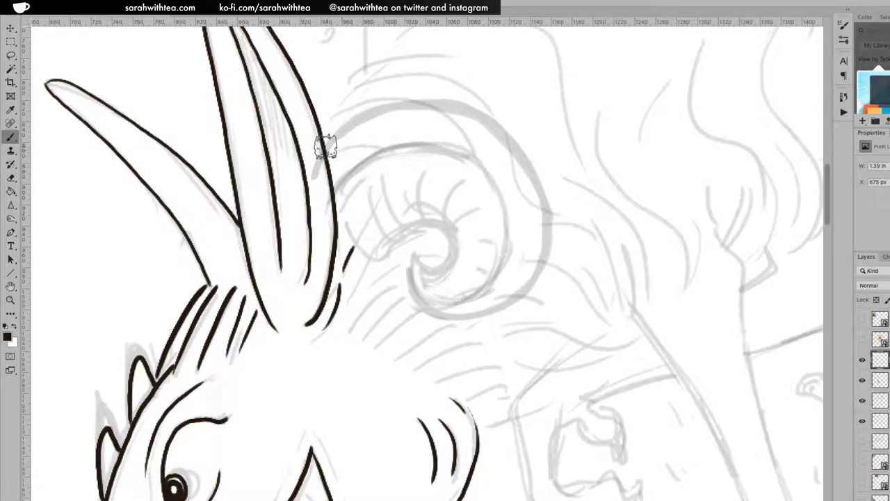
{"action": "left_click_drag", "start_coordinate": [327, 143], "coordinate": [394, 101]}
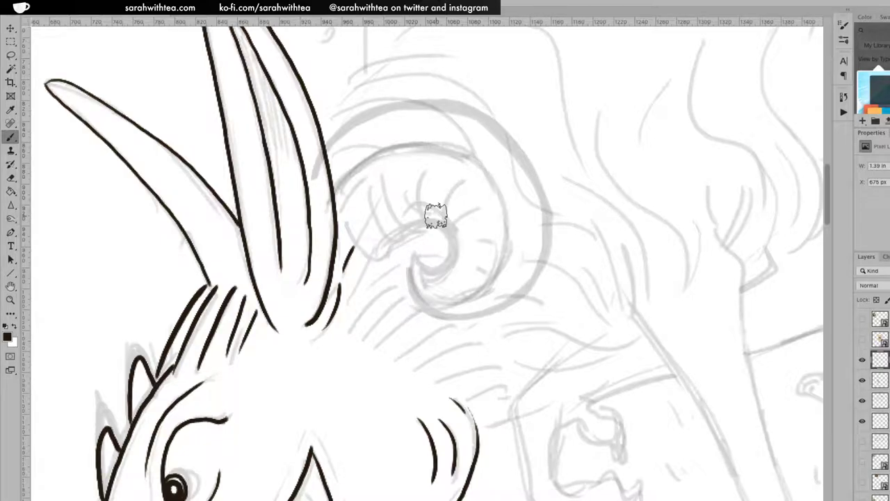
Hide the ink layer and examine the underlying sketch of the sheep's head and curled horn.
{"action": "key", "text": "z"}
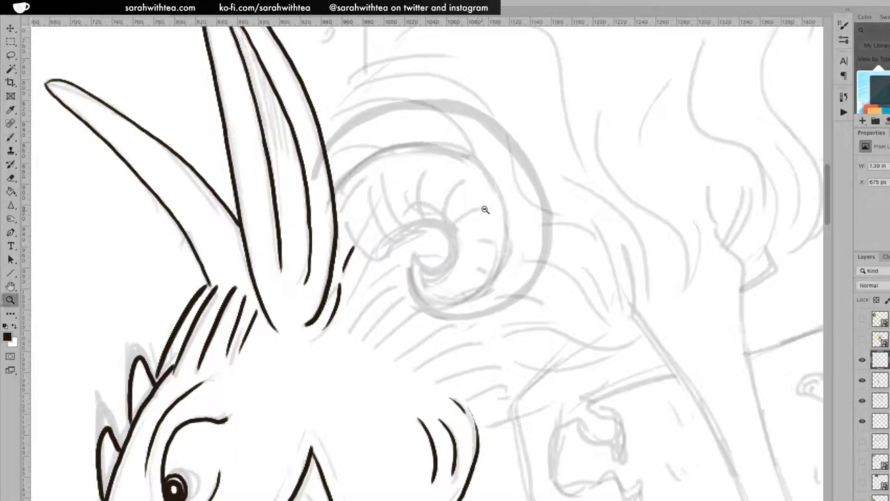
{"action": "left_click", "coordinate": [483, 203], "text": "alt"}
{"action": "left_click", "coordinate": [612, 221], "text": "alt"}
{"action": "left_click", "coordinate": [627, 247], "text": "alt"}
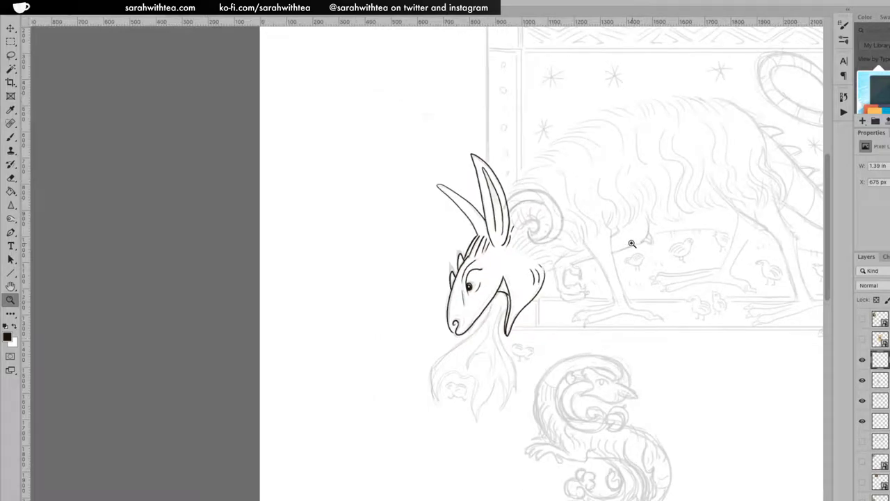
{"action": "scroll", "coordinate": [678, 248], "scroll_direction": "right", "scroll_amount": 5}
{"action": "scroll", "coordinate": [678, 247], "scroll_direction": "down", "scroll_amount": 1}
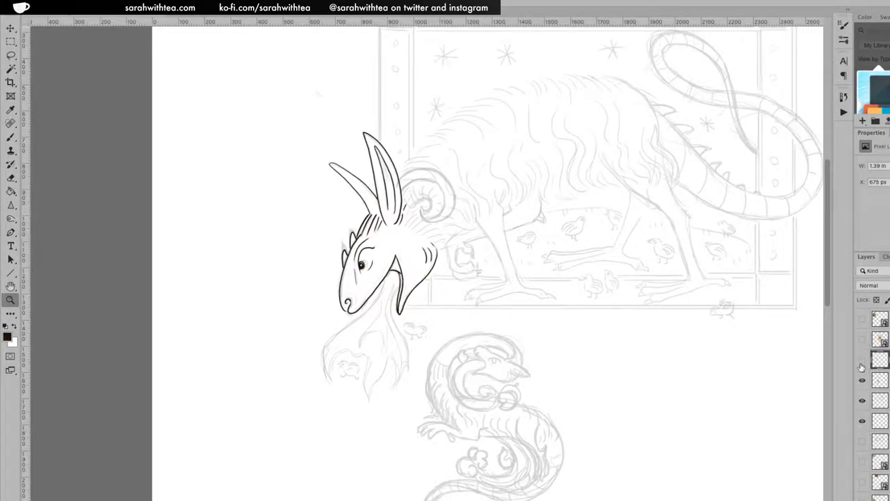
{"action": "left_click", "coordinate": [863, 361]}
{"action": "left_click", "coordinate": [394, 298]}
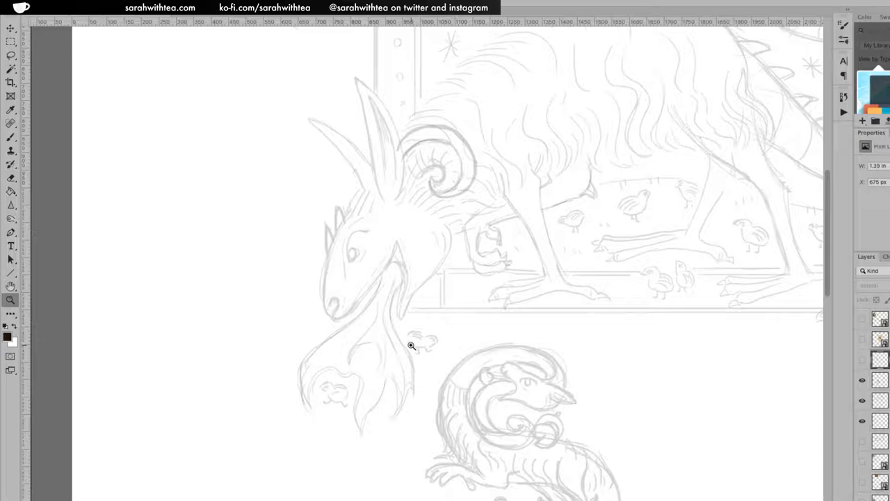
Make the ink layer visible again over the sketch of the sheep's head and curled horn.
{"action": "left_click", "coordinate": [863, 361]}
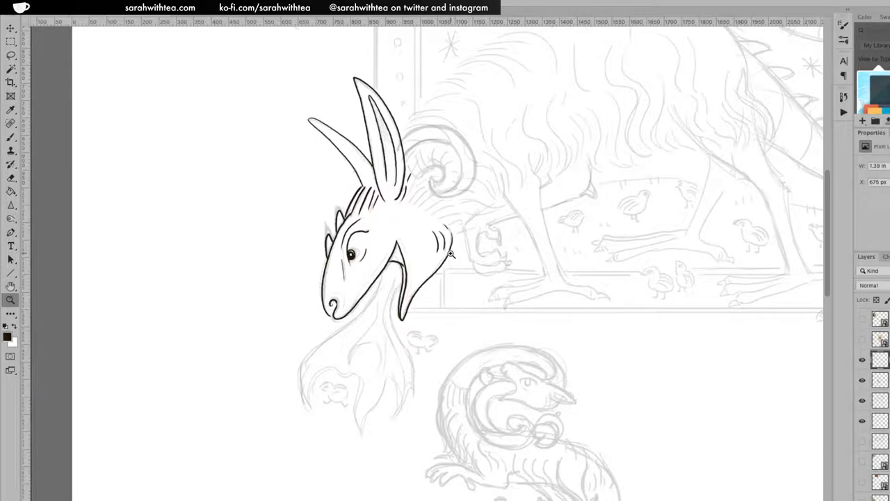
{"action": "left_click", "coordinate": [452, 169]}
{"action": "left_click", "coordinate": [446, 166]}
{"action": "left_click", "coordinate": [436, 162]}
{"action": "left_click", "coordinate": [432, 161]}
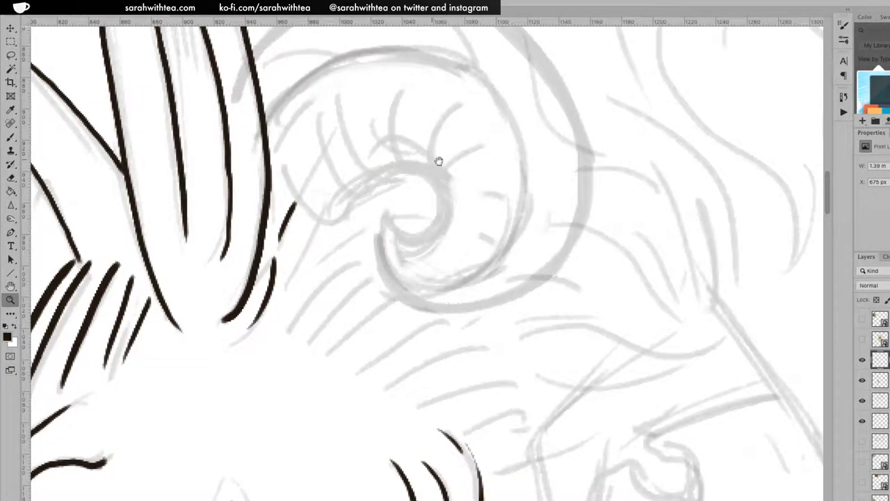
{"action": "left_click_drag", "start_coordinate": [440, 207], "coordinate": [399, 274]}
{"action": "key", "text": "ctrl+r"}
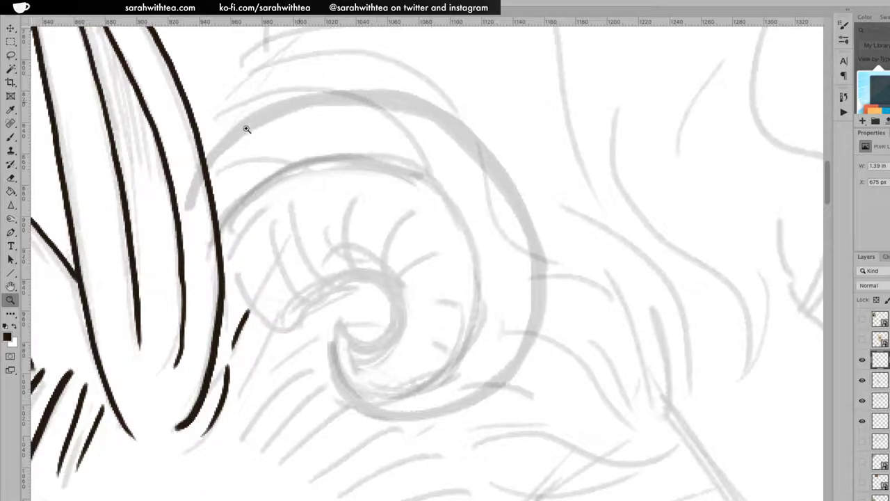
Ink the curled horn's outline with the brush: the inner spiral ending in a pointed tip, and the outer curve from behind the near ear.
{"action": "key", "text": "b"}
{"action": "mouse_move", "coordinate": [208, 159]}
{"action": "left_mouse_down"}
{"action": "mouse_move", "coordinate": [223, 139]}
{"action": "mouse_move", "coordinate": [290, 103]}
{"action": "mouse_move", "coordinate": [353, 106]}
{"action": "left_mouse_up"}
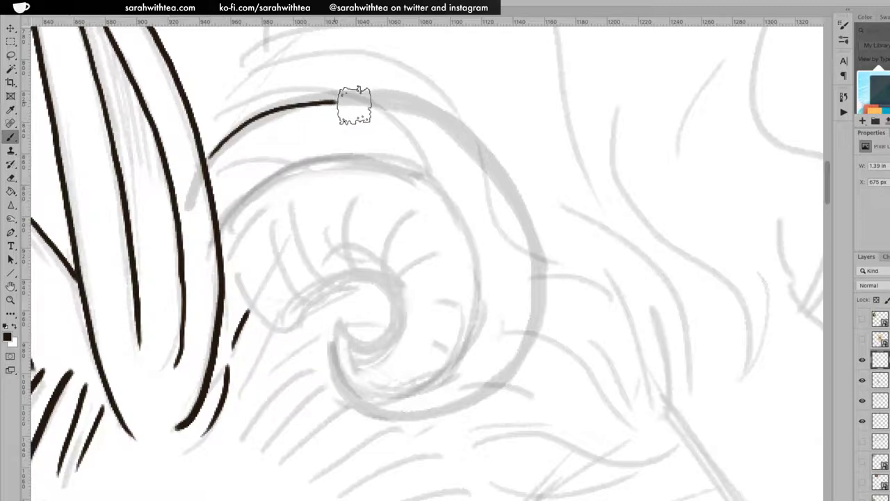
{"action": "key", "text": "ctrl+z"}
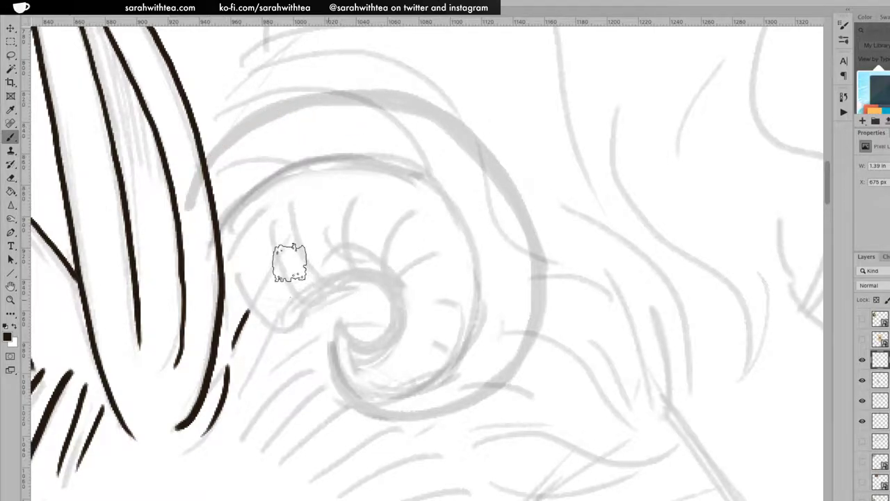
{"action": "mouse_move", "coordinate": [233, 272]}
{"action": "left_mouse_down"}
{"action": "mouse_move", "coordinate": [265, 307]}
{"action": "mouse_move", "coordinate": [369, 274]}
{"action": "mouse_move", "coordinate": [392, 293]}
{"action": "mouse_move", "coordinate": [395, 316]}
{"action": "mouse_move", "coordinate": [376, 343]}
{"action": "mouse_move", "coordinate": [345, 344]}
{"action": "mouse_move", "coordinate": [330, 330]}
{"action": "mouse_move", "coordinate": [328, 363]}
{"action": "mouse_move", "coordinate": [366, 404]}
{"action": "mouse_move", "coordinate": [451, 402]}
{"action": "left_mouse_up"}
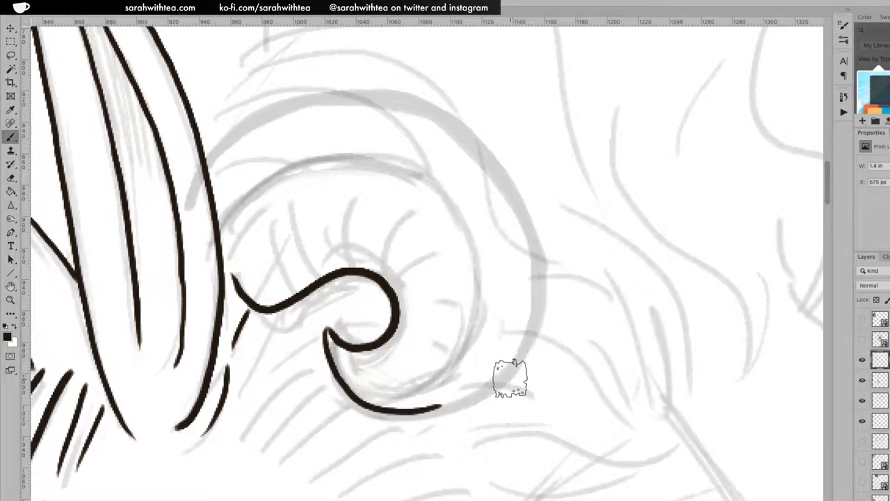
{"action": "mouse_move", "coordinate": [212, 157]}
{"action": "left_mouse_down"}
{"action": "mouse_move", "coordinate": [306, 110]}
{"action": "mouse_move", "coordinate": [402, 108]}
{"action": "mouse_move", "coordinate": [442, 123]}
{"action": "mouse_move", "coordinate": [469, 146]}
{"action": "mouse_move", "coordinate": [521, 237]}
{"action": "left_mouse_up"}
{"action": "left_click_drag", "start_coordinate": [441, 407], "coordinate": [495, 358]}
{"action": "left_click_drag", "start_coordinate": [521, 240], "coordinate": [519, 308]}
{"action": "left_click_drag", "start_coordinate": [495, 358], "coordinate": [511, 327]}
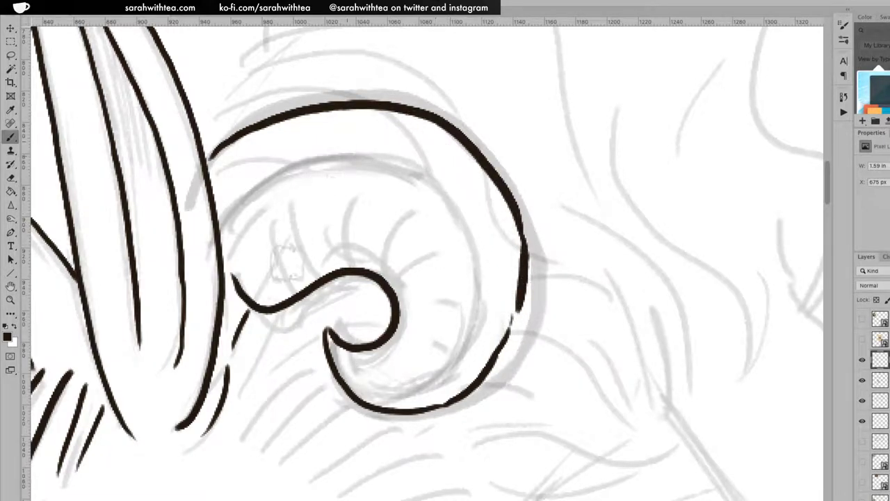
Ink curved ridge lines across the base and upper part of the horn, from both its outer and inner edges.
{"action": "left_click_drag", "start_coordinate": [298, 292], "coordinate": [254, 238]}
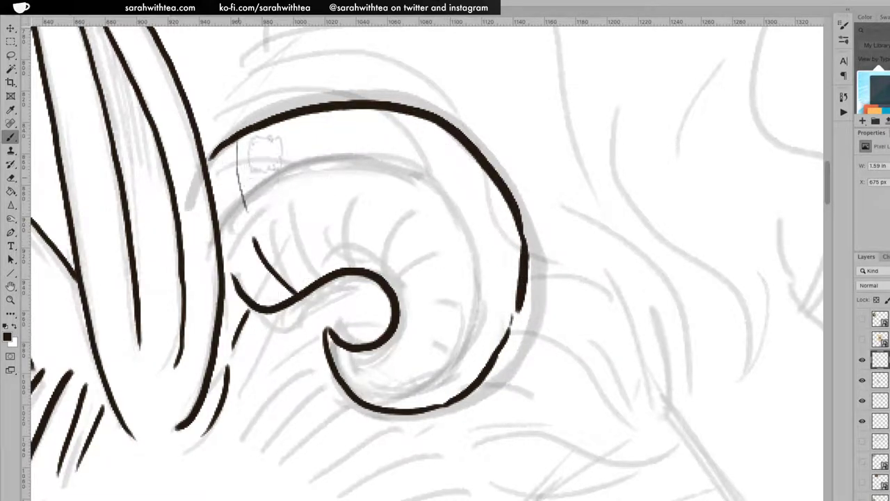
{"action": "left_click_drag", "start_coordinate": [281, 122], "coordinate": [284, 203]}
{"action": "left_click_drag", "start_coordinate": [237, 138], "coordinate": [245, 209]}
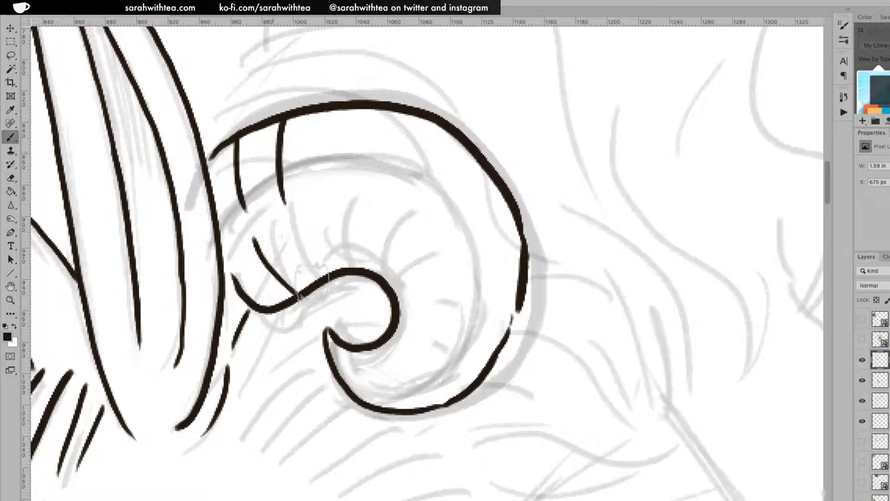
{"action": "left_click_drag", "start_coordinate": [319, 275], "coordinate": [293, 234]}
{"action": "left_click_drag", "start_coordinate": [341, 110], "coordinate": [332, 237]}
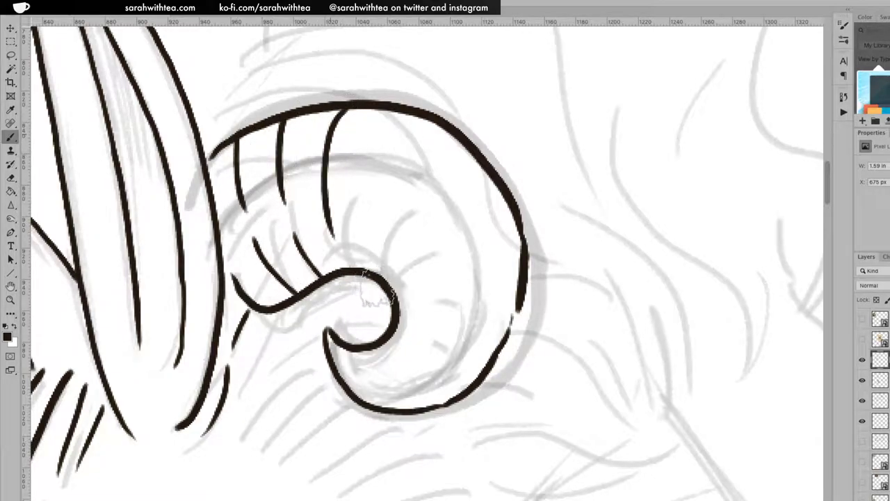
{"action": "left_click_drag", "start_coordinate": [420, 120], "coordinate": [362, 247]}
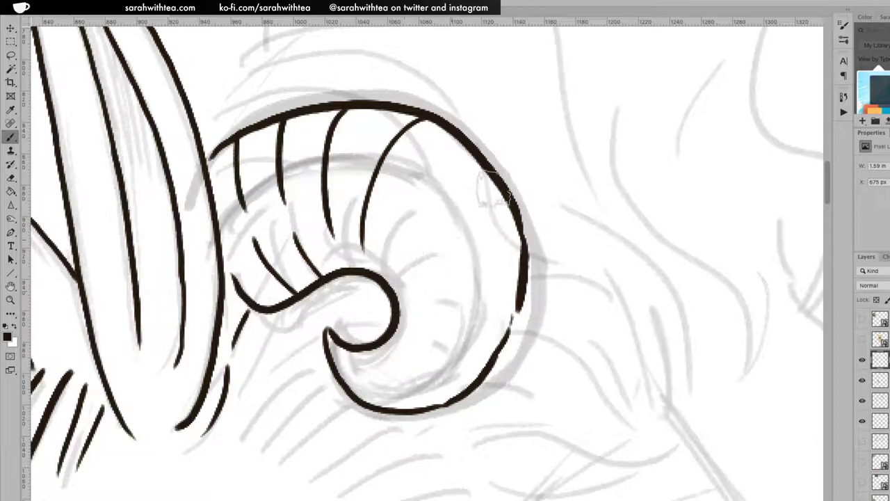
Ink the remaining ridge lines around the horn's outer bend and lower curl, plus a short tick above the inner spiral.
{"action": "left_click_drag", "start_coordinate": [487, 174], "coordinate": [411, 235]}
{"action": "mouse_move", "coordinate": [521, 256]}
{"action": "left_mouse_down"}
{"action": "mouse_move", "coordinate": [417, 279]}
{"action": "mouse_move", "coordinate": [502, 341]}
{"action": "left_mouse_up"}
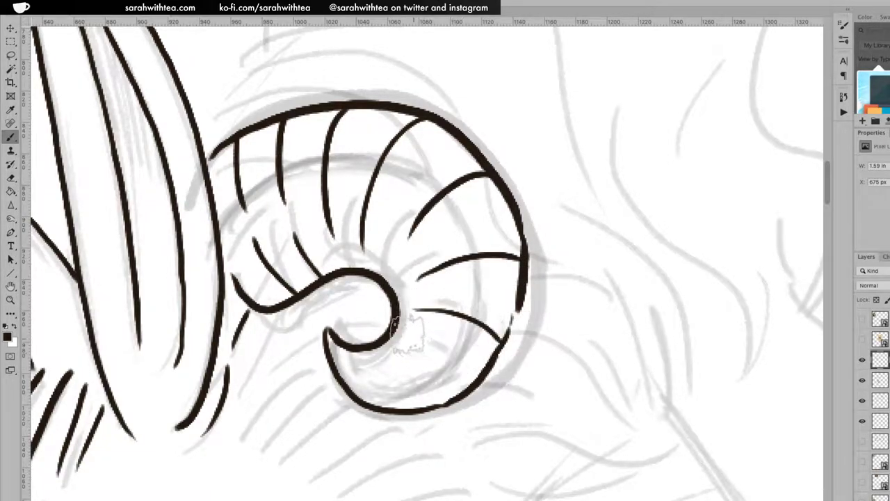
{"action": "left_click_drag", "start_coordinate": [407, 335], "coordinate": [455, 393]}
{"action": "mouse_move", "coordinate": [356, 356]}
{"action": "left_mouse_down"}
{"action": "mouse_move", "coordinate": [343, 379]}
{"action": "mouse_move", "coordinate": [381, 406]}
{"action": "left_mouse_up"}
{"action": "left_click_drag", "start_coordinate": [409, 340], "coordinate": [420, 405]}
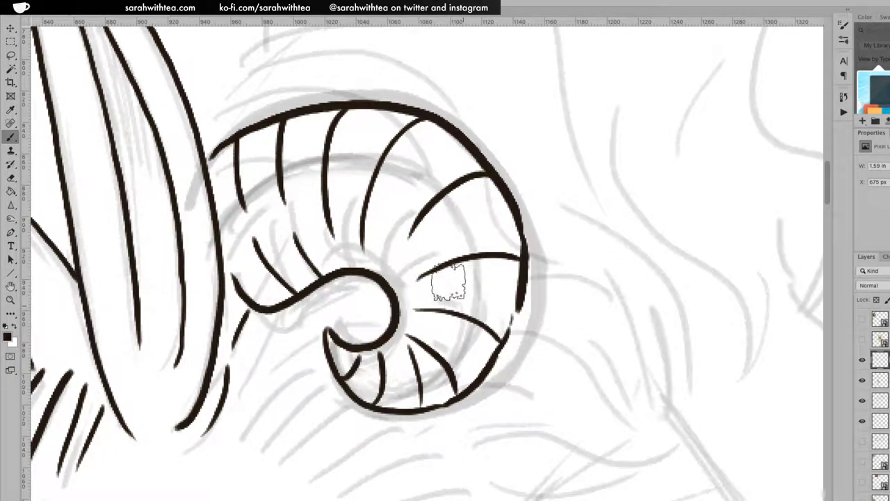
{"action": "left_click_drag", "start_coordinate": [394, 264], "coordinate": [418, 279]}
Examine the inked head and horn against the sketch of the whole page, including the body and frame.
{"action": "key", "text": "z"}
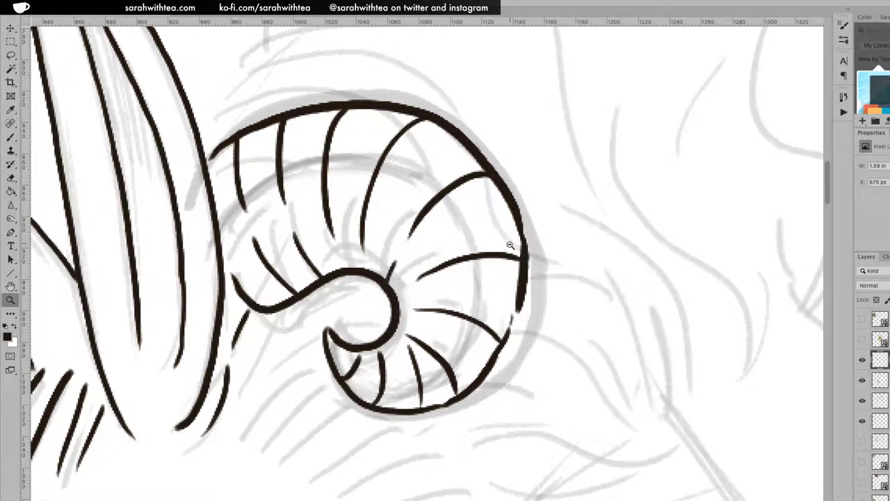
{"action": "left_click", "coordinate": [512, 243], "text": "alt"}
{"action": "left_click", "coordinate": [515, 250], "text": "alt"}
{"action": "left_click", "coordinate": [519, 256], "text": "alt"}
{"action": "left_click", "coordinate": [522, 259], "text": "alt"}
{"action": "left_click", "coordinate": [533, 257], "text": "alt"}
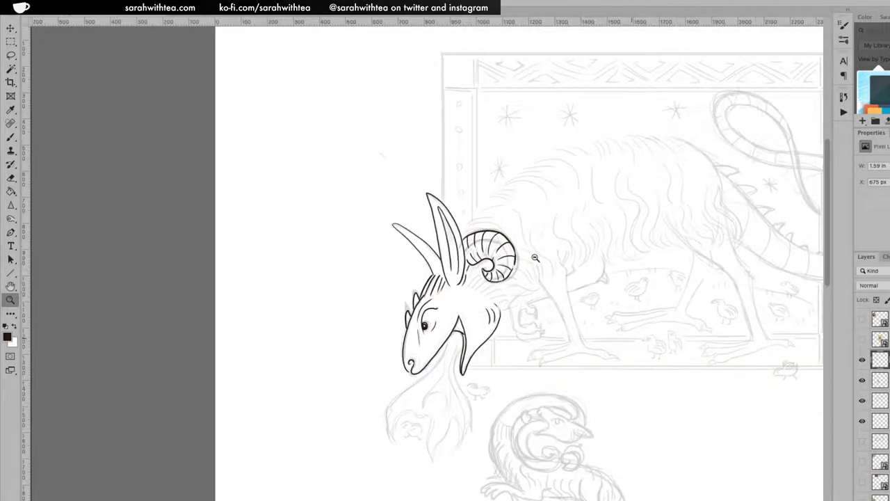
{"action": "left_click", "coordinate": [537, 260], "text": "alt"}
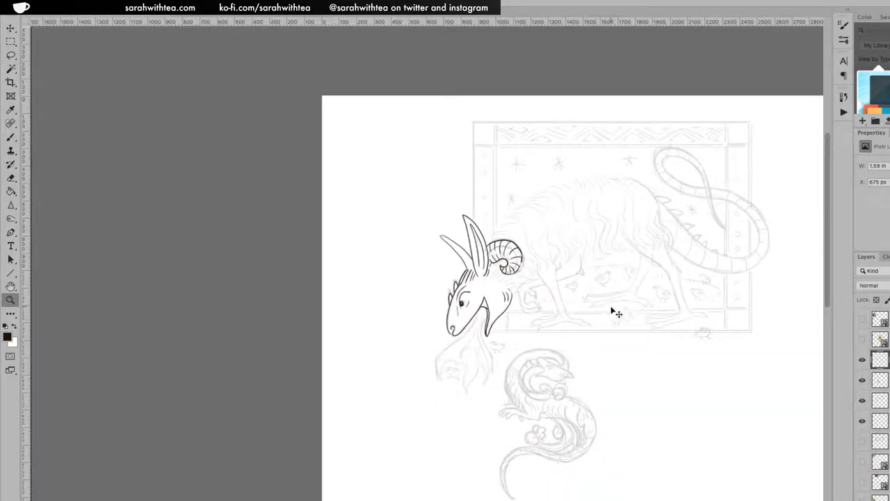
{"action": "left_click_drag", "start_coordinate": [582, 258], "coordinate": [473, 232]}
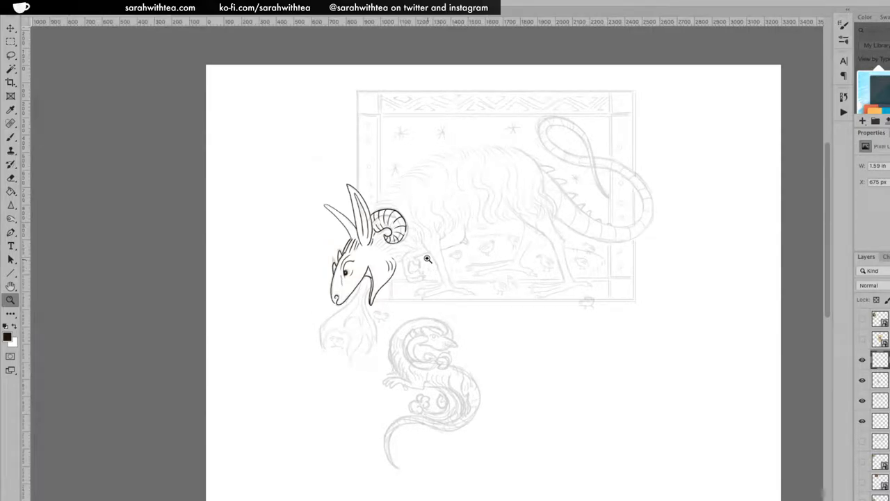
{"action": "left_click", "coordinate": [399, 241]}
{"action": "left_click", "coordinate": [405, 245]}
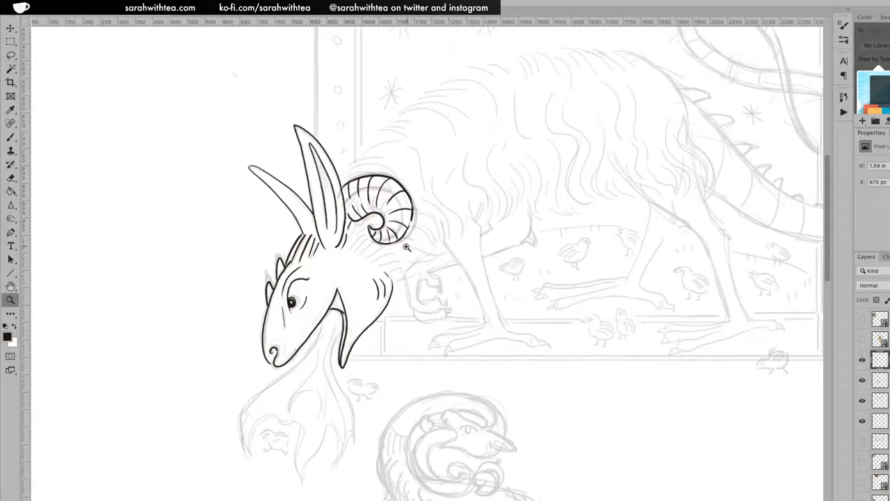
Ink short tapered fur strokes with the Brush between the base of the large ear and the curled horn.
{"action": "left_click", "coordinate": [407, 249]}
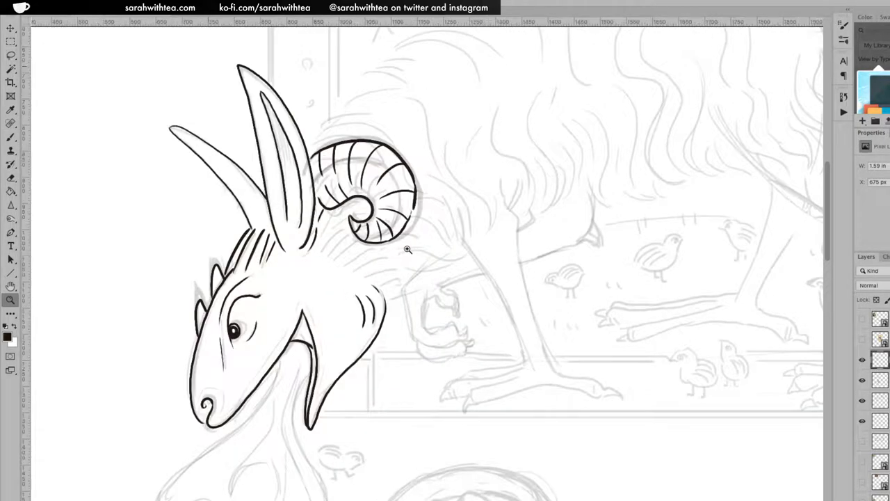
{"action": "left_click", "coordinate": [367, 268]}
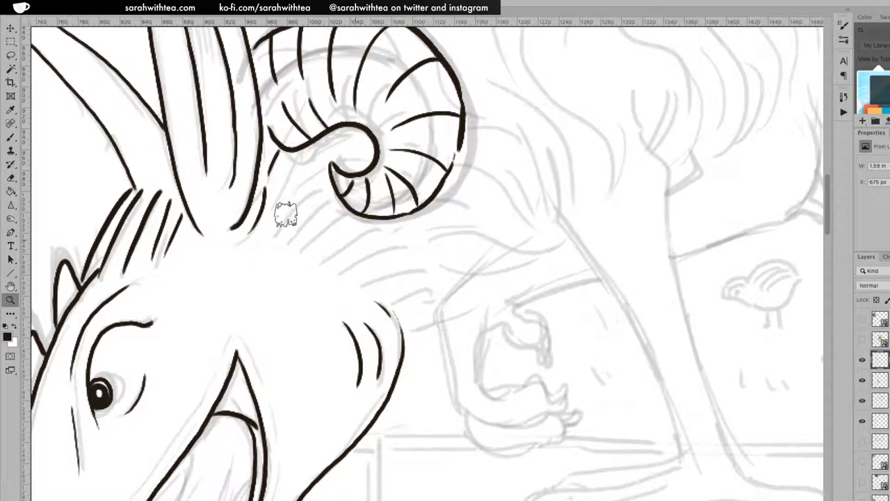
{"action": "key", "text": "b"}
{"action": "left_click_drag", "start_coordinate": [269, 238], "coordinate": [320, 185]}
{"action": "left_click_drag", "start_coordinate": [271, 217], "coordinate": [320, 162]}
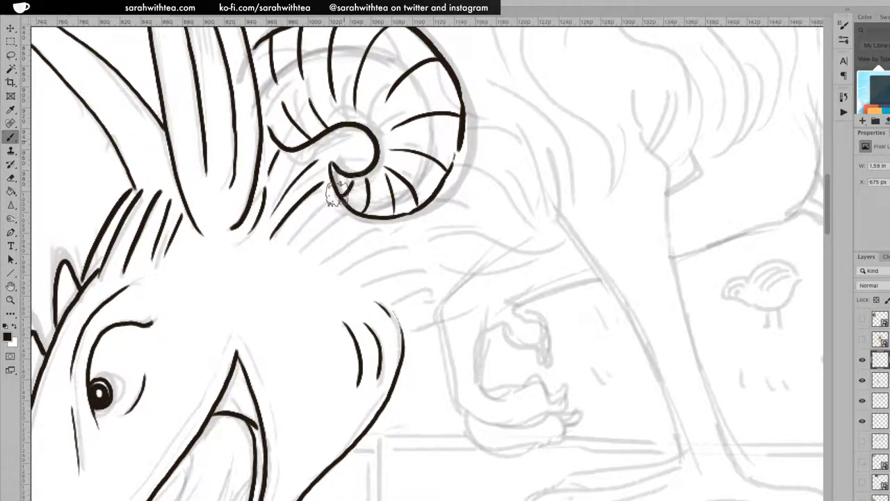
{"action": "left_click_drag", "start_coordinate": [289, 242], "coordinate": [337, 193]}
{"action": "left_click_drag", "start_coordinate": [306, 243], "coordinate": [341, 214]}
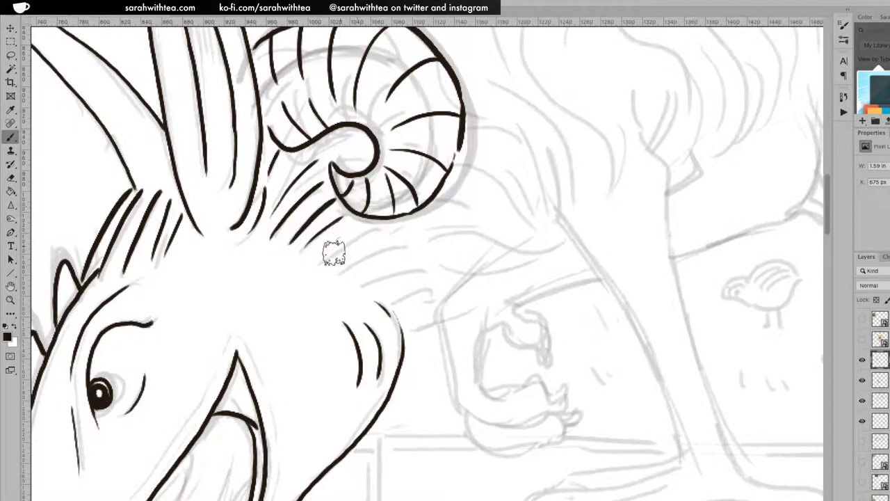
Ink fur strokes beneath the curled horn down to the jaw, plus two wavy strands trailing backward from the neck.
{"action": "left_click_drag", "start_coordinate": [324, 258], "coordinate": [384, 230]}
{"action": "left_click_drag", "start_coordinate": [341, 273], "coordinate": [424, 247]}
{"action": "left_click_drag", "start_coordinate": [360, 287], "coordinate": [427, 272]}
{"action": "left_click_drag", "start_coordinate": [393, 303], "coordinate": [425, 292]}
{"action": "left_click_drag", "start_coordinate": [429, 239], "coordinate": [556, 246]}
{"action": "left_click_drag", "start_coordinate": [445, 268], "coordinate": [540, 260]}
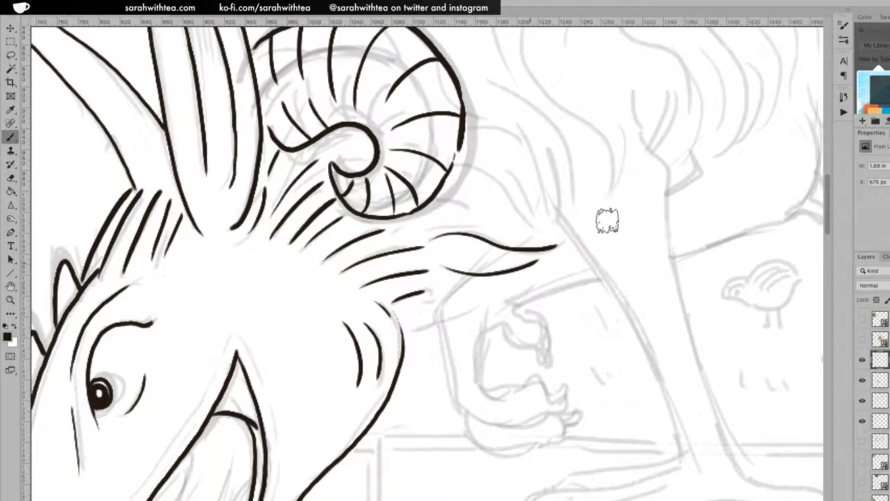
Ink the chest fur above the front leg: two long wavy locks with hooked tips and short strands between them.
{"action": "left_click_drag", "start_coordinate": [613, 234], "coordinate": [388, 328]}
{"action": "key", "text": "ctrl+r"}
{"action": "mouse_move", "coordinate": [311, 99]}
{"action": "left_mouse_down"}
{"action": "mouse_move", "coordinate": [322, 167]}
{"action": "mouse_move", "coordinate": [362, 199]}
{"action": "mouse_move", "coordinate": [400, 250]}
{"action": "left_mouse_up"}
{"action": "left_click_drag", "start_coordinate": [402, 282], "coordinate": [420, 238]}
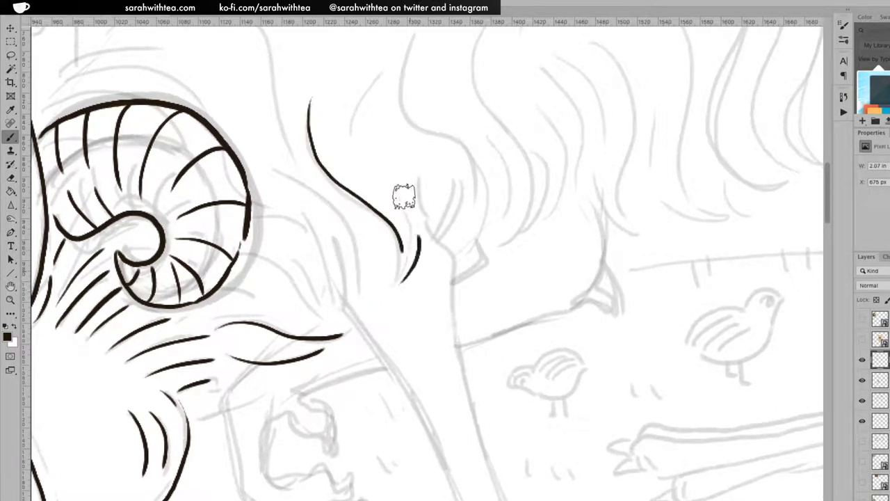
{"action": "left_click_drag", "start_coordinate": [395, 287], "coordinate": [418, 221]}
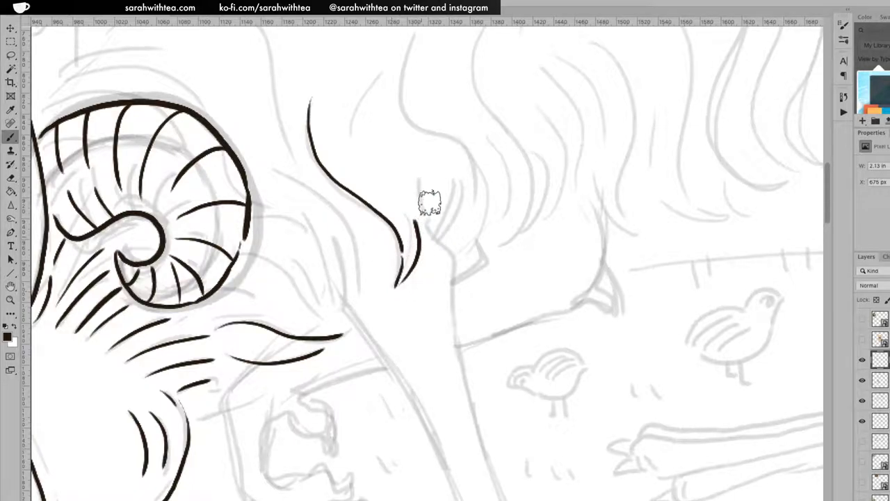
{"action": "left_click_drag", "start_coordinate": [415, 174], "coordinate": [424, 212]}
{"action": "left_click_drag", "start_coordinate": [452, 166], "coordinate": [440, 232]}
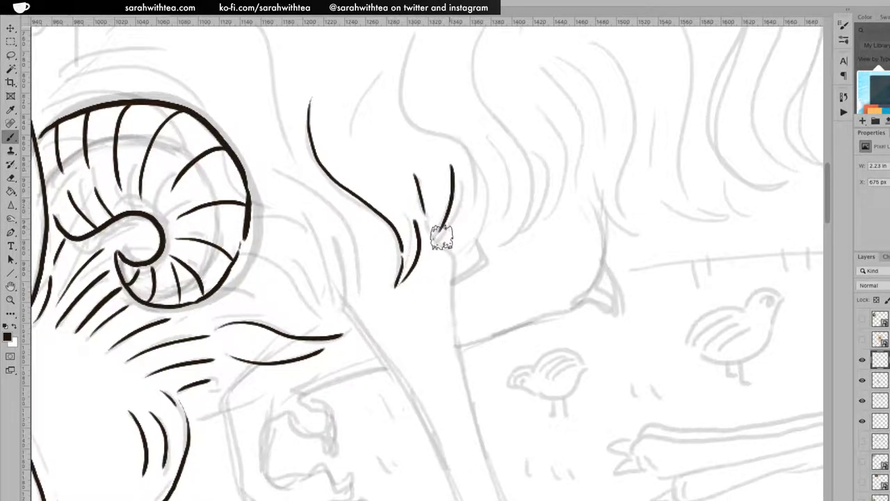
{"action": "mouse_move", "coordinate": [411, 36]}
{"action": "left_mouse_down"}
{"action": "mouse_move", "coordinate": [400, 73]}
{"action": "mouse_move", "coordinate": [412, 118]}
{"action": "mouse_move", "coordinate": [453, 141]}
{"action": "mouse_move", "coordinate": [479, 182]}
{"action": "left_mouse_up"}
{"action": "left_click_drag", "start_coordinate": [463, 175], "coordinate": [461, 206]}
{"action": "left_click_drag", "start_coordinate": [480, 168], "coordinate": [458, 256]}
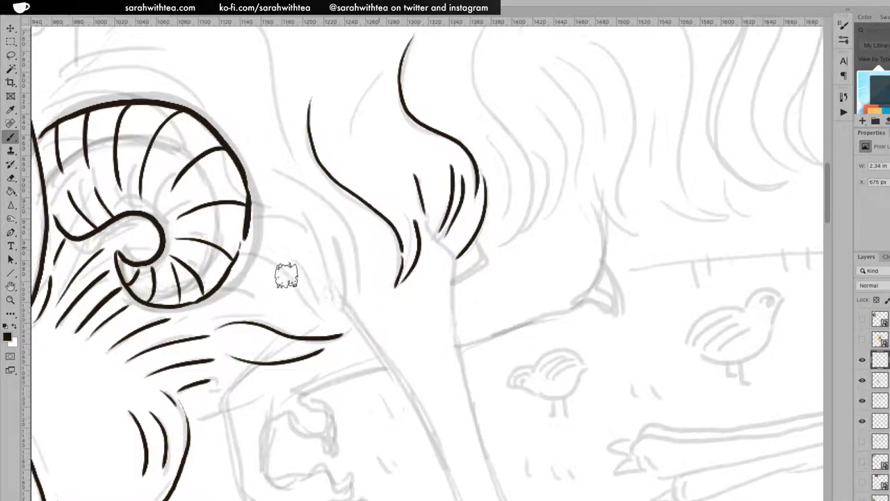
Ink the pointed neck tuft behind the curled horn with curved strands converging at its tip.
{"action": "mouse_move", "coordinate": [245, 256]}
{"action": "left_mouse_down"}
{"action": "mouse_move", "coordinate": [288, 297]}
{"action": "mouse_move", "coordinate": [328, 324]}
{"action": "left_mouse_up"}
{"action": "key", "text": "ctrl+z"}
{"action": "mouse_move", "coordinate": [245, 256]}
{"action": "left_mouse_down"}
{"action": "mouse_move", "coordinate": [268, 258]}
{"action": "mouse_move", "coordinate": [341, 333]}
{"action": "left_mouse_up"}
{"action": "left_click_drag", "start_coordinate": [296, 212], "coordinate": [341, 326]}
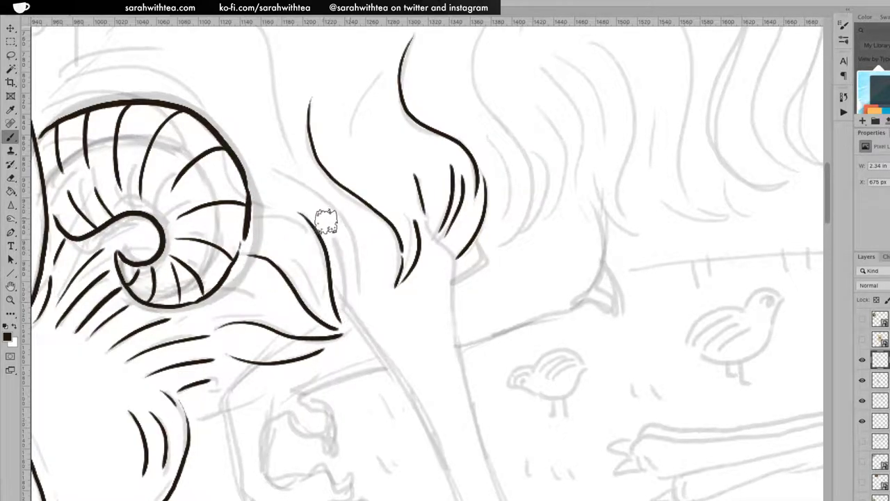
{"action": "left_click_drag", "start_coordinate": [322, 220], "coordinate": [342, 307]}
{"action": "mouse_move", "coordinate": [281, 171]}
{"action": "left_mouse_down"}
{"action": "mouse_move", "coordinate": [359, 244]}
{"action": "mouse_move", "coordinate": [354, 326]}
{"action": "left_mouse_up"}
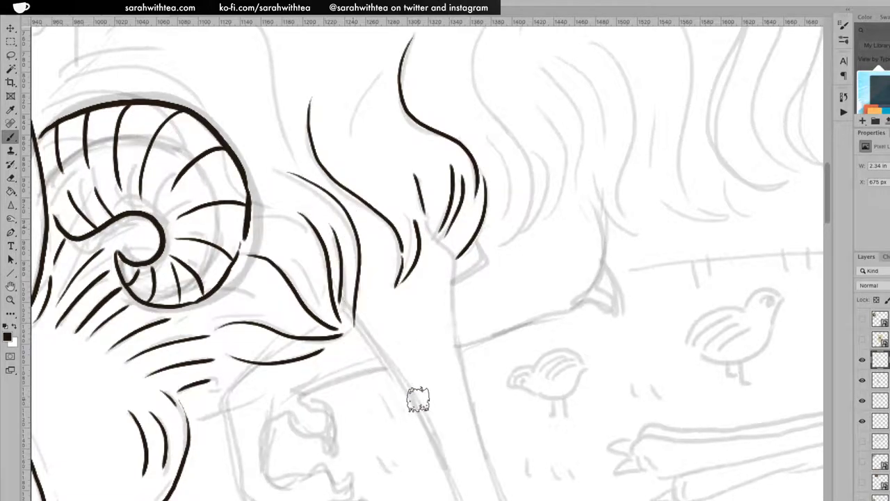
{"action": "left_click_drag", "start_coordinate": [267, 214], "coordinate": [321, 259]}
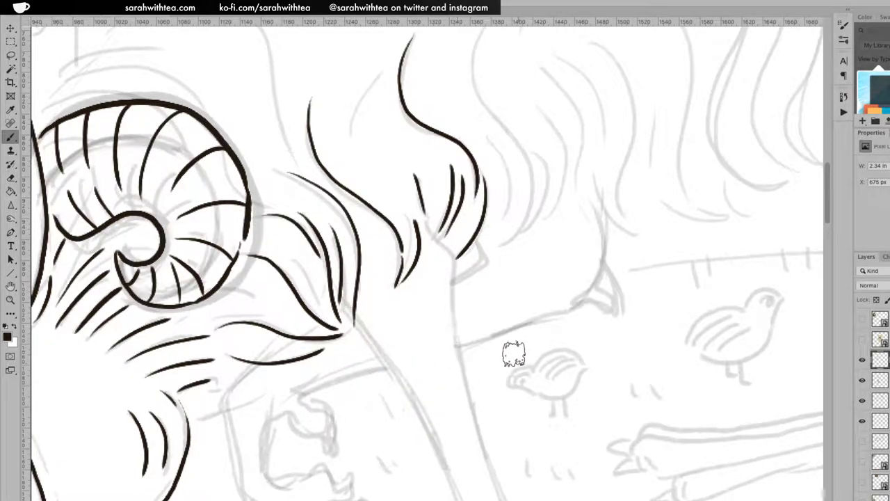
Ink arched mane strokes above the curled horn and two long strands flowing down behind it.
{"action": "key", "text": "space"}
{"action": "left_click_drag", "start_coordinate": [458, 209], "coordinate": [567, 343]}
{"action": "mouse_move", "coordinate": [192, 239]}
{"action": "left_mouse_down"}
{"action": "mouse_move", "coordinate": [284, 212]}
{"action": "mouse_move", "coordinate": [325, 222]}
{"action": "left_mouse_up"}
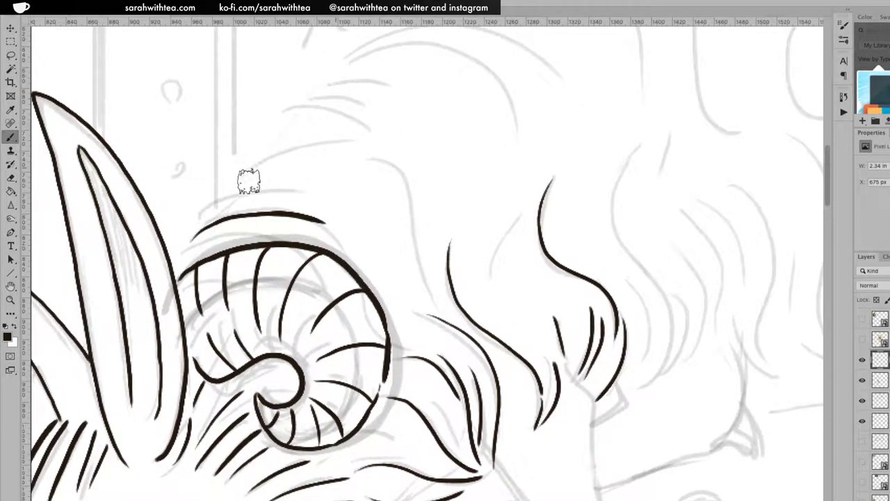
{"action": "mouse_move", "coordinate": [199, 220]}
{"action": "left_mouse_down"}
{"action": "mouse_move", "coordinate": [281, 188]}
{"action": "mouse_move", "coordinate": [302, 148]}
{"action": "mouse_move", "coordinate": [395, 146]}
{"action": "mouse_move", "coordinate": [444, 222]}
{"action": "left_mouse_up"}
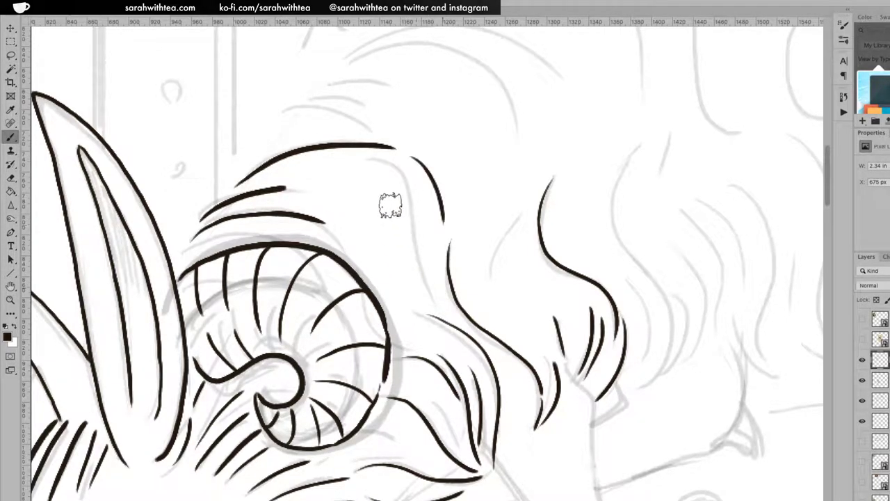
{"action": "left_click_drag", "start_coordinate": [374, 165], "coordinate": [464, 334]}
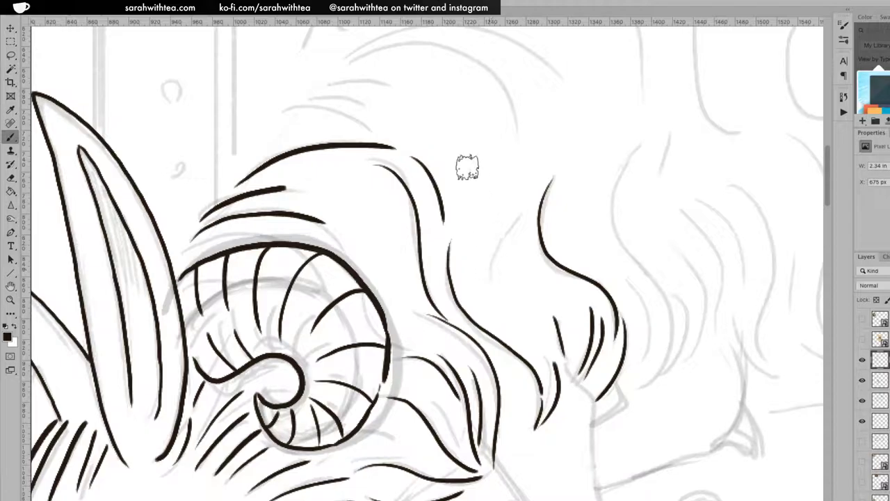
Ink the upper neck ridge with a cluster of short strokes and long arched fur strokes above them.
{"action": "left_click_drag", "start_coordinate": [297, 113], "coordinate": [381, 123]}
{"action": "mouse_move", "coordinate": [313, 97]}
{"action": "left_mouse_down"}
{"action": "mouse_move", "coordinate": [361, 96]}
{"action": "mouse_move", "coordinate": [368, 82]}
{"action": "mouse_move", "coordinate": [393, 75]}
{"action": "left_mouse_up"}
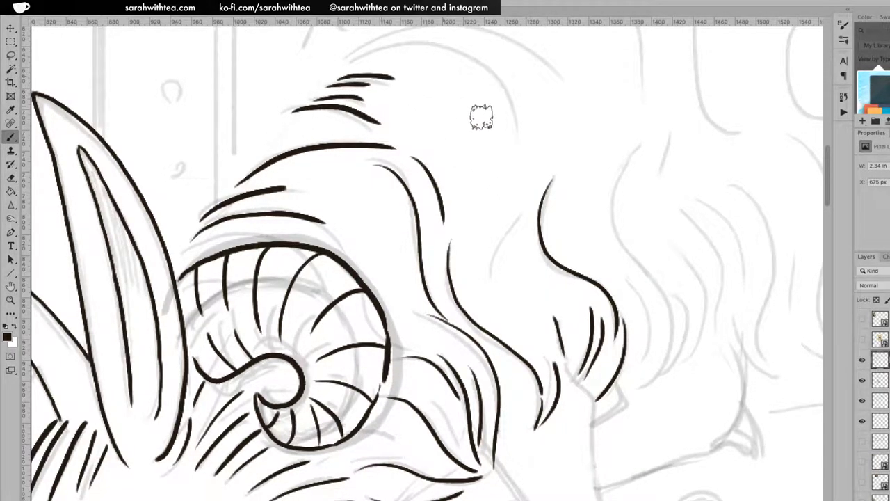
{"action": "mouse_move", "coordinate": [558, 189]}
{"action": "left_mouse_down"}
{"action": "mouse_move", "coordinate": [498, 182]}
{"action": "mouse_move", "coordinate": [485, 241]}
{"action": "mouse_move", "coordinate": [465, 244]}
{"action": "left_mouse_up"}
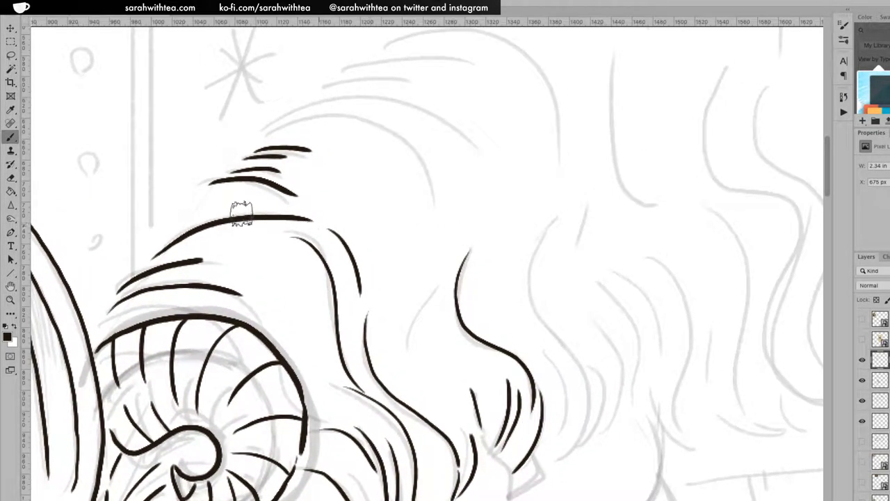
{"action": "mouse_move", "coordinate": [252, 139]}
{"action": "left_mouse_down"}
{"action": "mouse_move", "coordinate": [404, 152]}
{"action": "mouse_move", "coordinate": [430, 210]}
{"action": "left_mouse_up"}
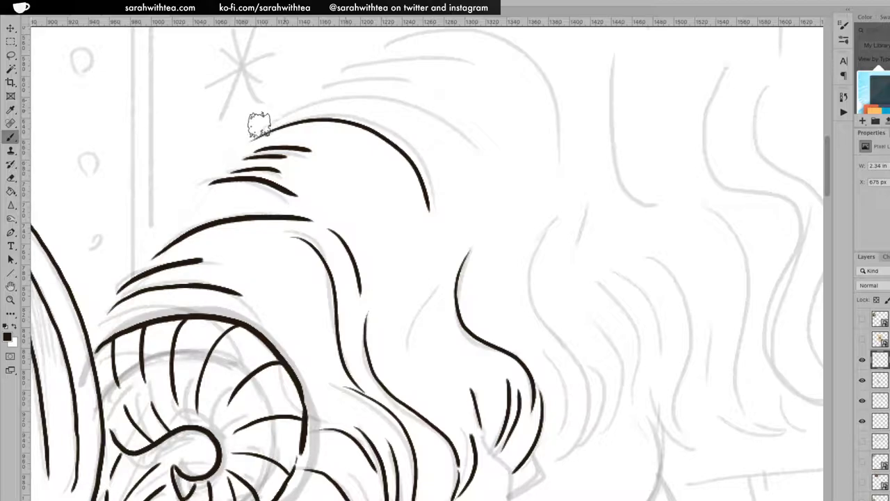
{"action": "left_click_drag", "start_coordinate": [247, 127], "coordinate": [484, 147]}
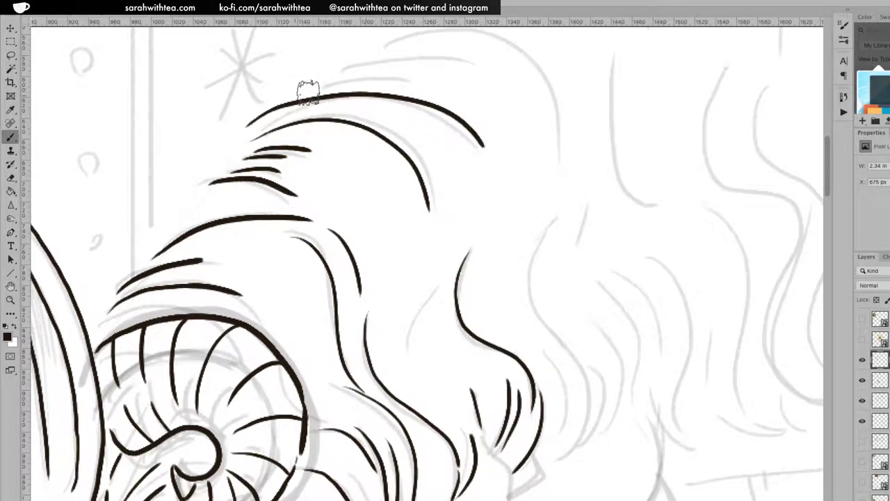
{"action": "left_click_drag", "start_coordinate": [295, 98], "coordinate": [420, 84]}
Ink a long wavy lock above the front leg and a cluster of overlapping curved strands beside it.
{"action": "left_click_drag", "start_coordinate": [574, 260], "coordinate": [525, 236]}
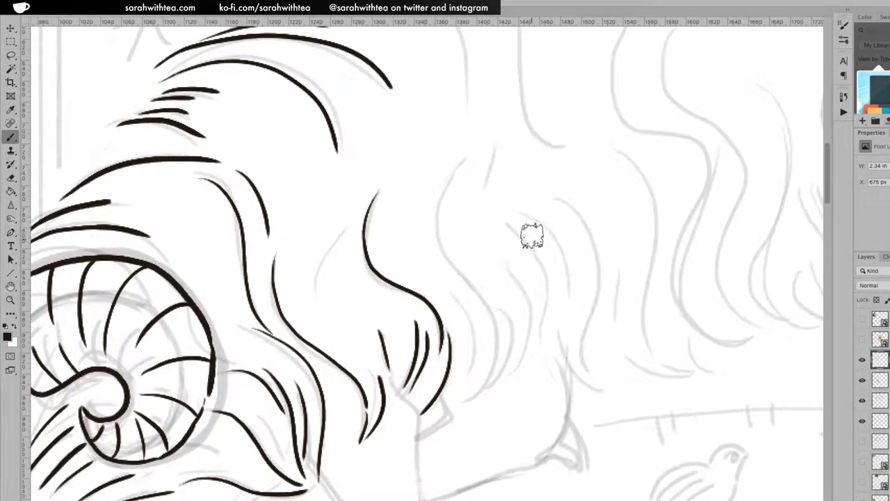
{"action": "mouse_move", "coordinate": [459, 144]}
{"action": "left_mouse_down"}
{"action": "mouse_move", "coordinate": [449, 254]}
{"action": "mouse_move", "coordinate": [495, 355]}
{"action": "left_mouse_up"}
{"action": "left_click_drag", "start_coordinate": [461, 398], "coordinate": [463, 402]}
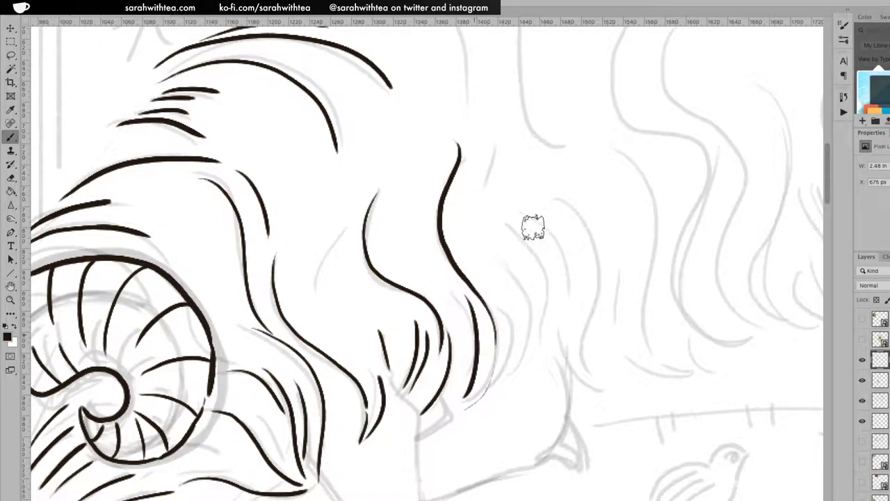
{"action": "left_click_drag", "start_coordinate": [497, 306], "coordinate": [498, 379]}
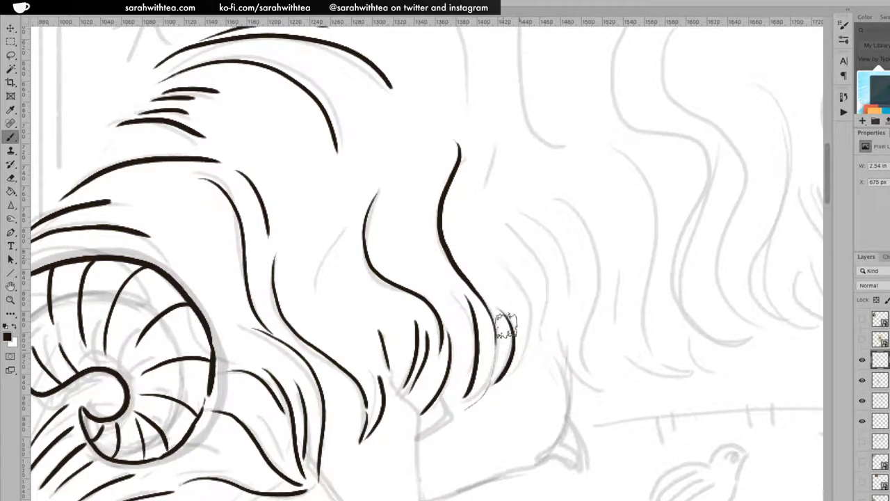
{"action": "left_click_drag", "start_coordinate": [506, 264], "coordinate": [496, 382]}
{"action": "left_click_drag", "start_coordinate": [509, 225], "coordinate": [516, 361]}
{"action": "left_click_drag", "start_coordinate": [523, 214], "coordinate": [563, 306]}
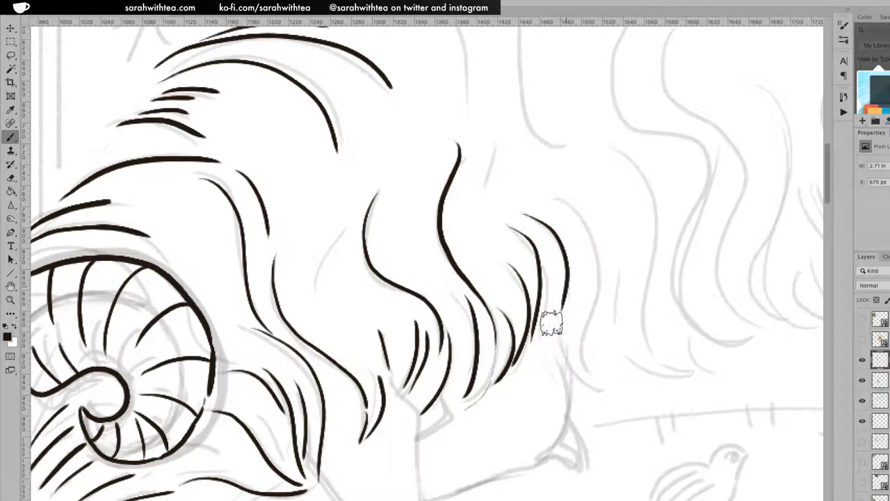
Ink a long curved lock with a pointed tip beside the strand cluster, plus a short accent strand above.
{"action": "left_click_drag", "start_coordinate": [620, 395], "coordinate": [619, 395]}
{"action": "left_click_drag", "start_coordinate": [558, 199], "coordinate": [593, 387]}
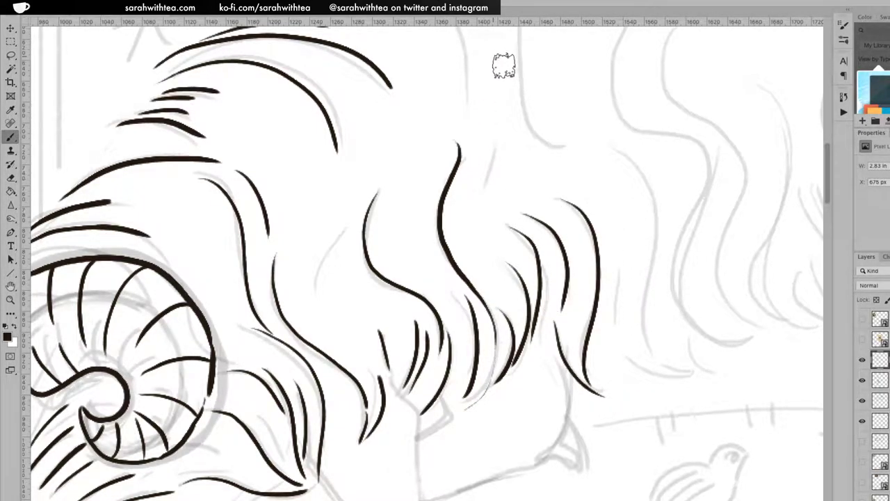
{"action": "left_click_drag", "start_coordinate": [495, 125], "coordinate": [485, 190]}
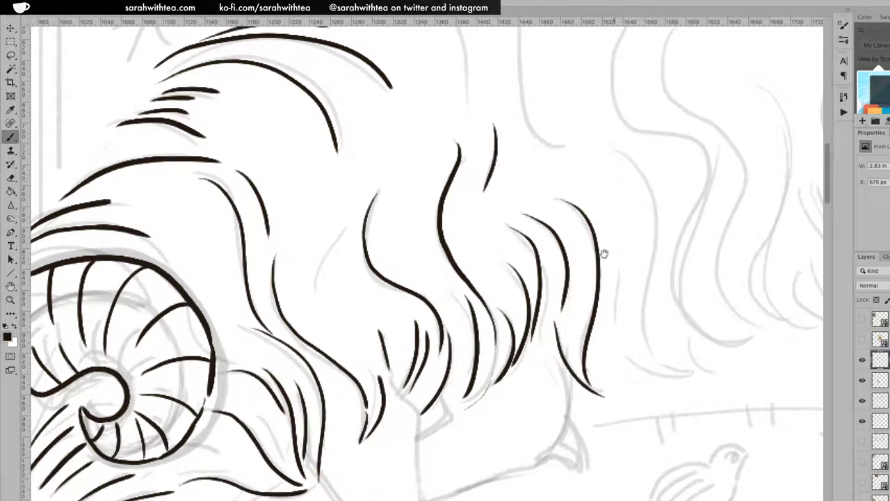
Ink one long strand down the shoulder, redrawing it so its end sweeps further toward the belly fur.
{"action": "left_click_drag", "start_coordinate": [604, 247], "coordinate": [592, 322]}
{"action": "left_click_drag", "start_coordinate": [500, 129], "coordinate": [534, 295]}
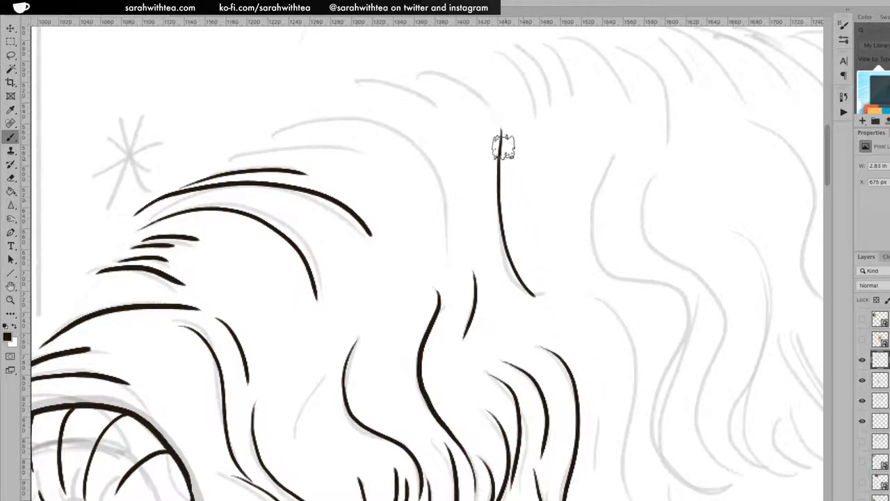
{"action": "key", "text": "ctrl+z"}
{"action": "mouse_move", "coordinate": [502, 125]}
{"action": "left_mouse_down"}
{"action": "mouse_move", "coordinate": [496, 193]}
{"action": "mouse_move", "coordinate": [536, 302]}
{"action": "mouse_move", "coordinate": [560, 322]}
{"action": "left_mouse_up"}
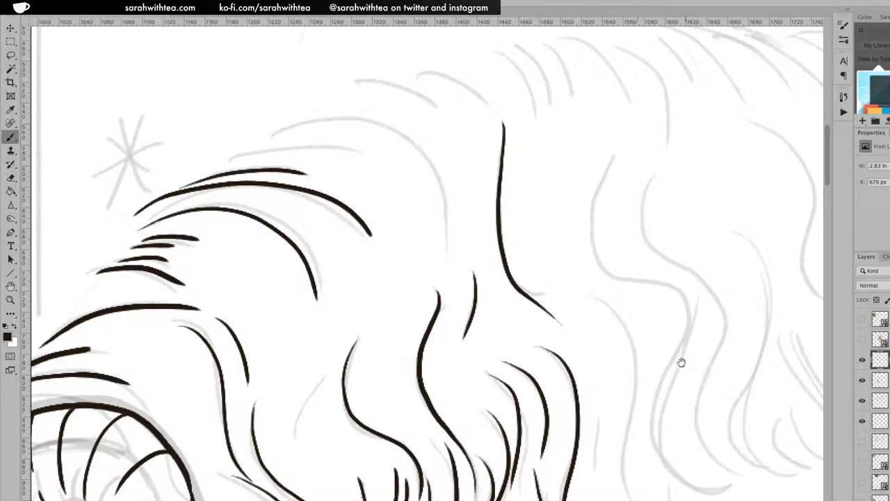
Replace a single long belly-fur stroke with a pointed lock built from separate shorter strands.
{"action": "mouse_move", "coordinate": [632, 304]}
{"action": "left_mouse_down"}
{"action": "mouse_move", "coordinate": [568, 241]}
{"action": "mouse_move", "coordinate": [517, 212]}
{"action": "mouse_move", "coordinate": [467, 153]}
{"action": "left_mouse_up"}
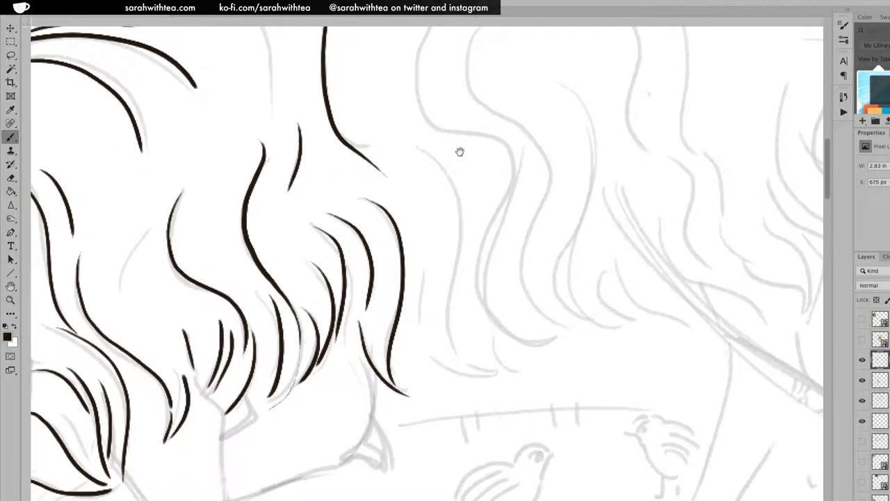
{"action": "mouse_move", "coordinate": [415, 145]}
{"action": "left_mouse_down"}
{"action": "mouse_move", "coordinate": [453, 360]}
{"action": "mouse_move", "coordinate": [489, 388]}
{"action": "left_mouse_up"}
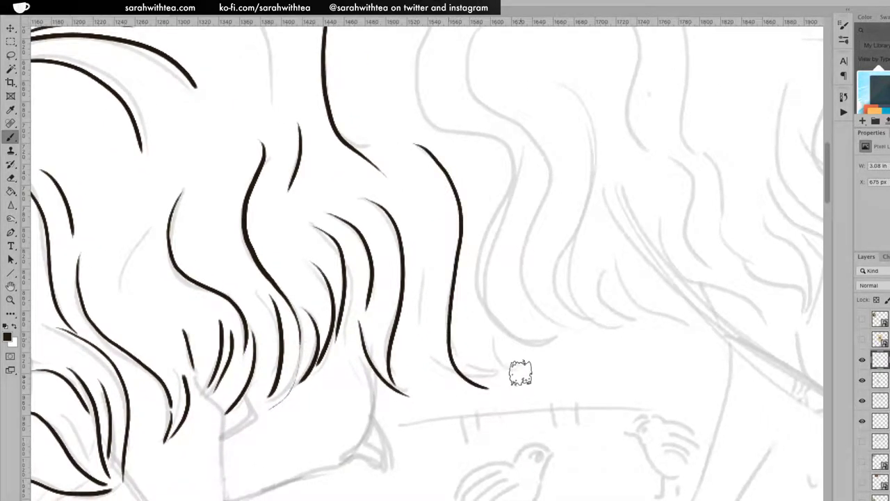
{"action": "key", "text": "ctrl+z"}
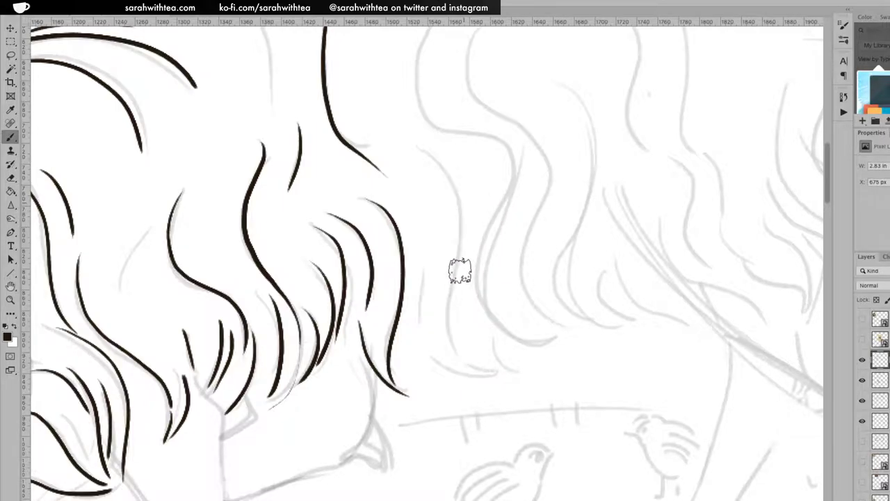
{"action": "mouse_move", "coordinate": [418, 236]}
{"action": "left_mouse_down"}
{"action": "mouse_move", "coordinate": [420, 335]}
{"action": "mouse_move", "coordinate": [477, 371]}
{"action": "mouse_move", "coordinate": [455, 236]}
{"action": "left_mouse_up"}
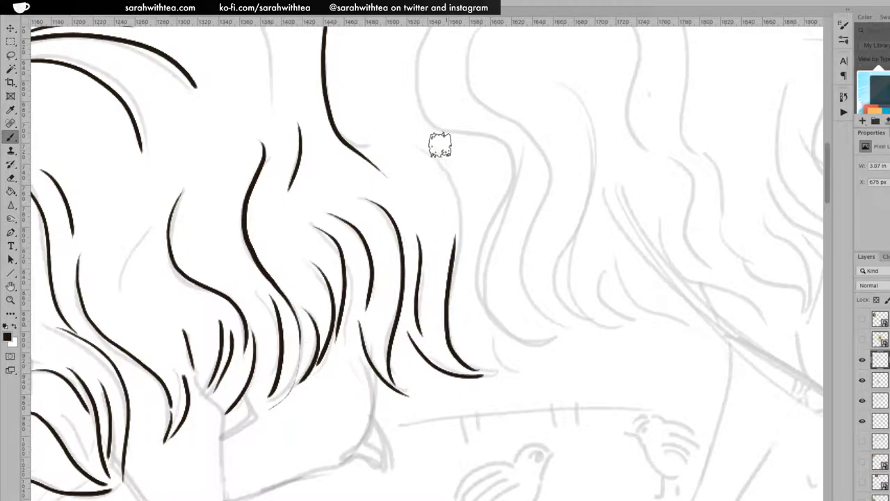
{"action": "mouse_move", "coordinate": [402, 127]}
{"action": "left_mouse_down"}
{"action": "mouse_move", "coordinate": [439, 158]}
{"action": "mouse_move", "coordinate": [458, 212]}
{"action": "left_mouse_up"}
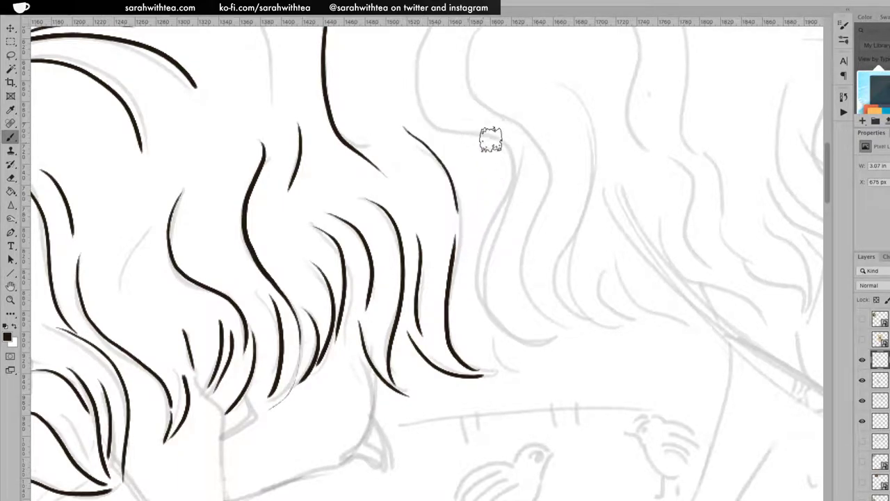
Ink the next long S-shaped belly lock from mid-body to its hooked tip, with a parallel wavy strand beside it.
{"action": "mouse_move", "coordinate": [511, 149]}
{"action": "left_mouse_down"}
{"action": "mouse_move", "coordinate": [472, 290]}
{"action": "mouse_move", "coordinate": [550, 345]}
{"action": "left_mouse_up"}
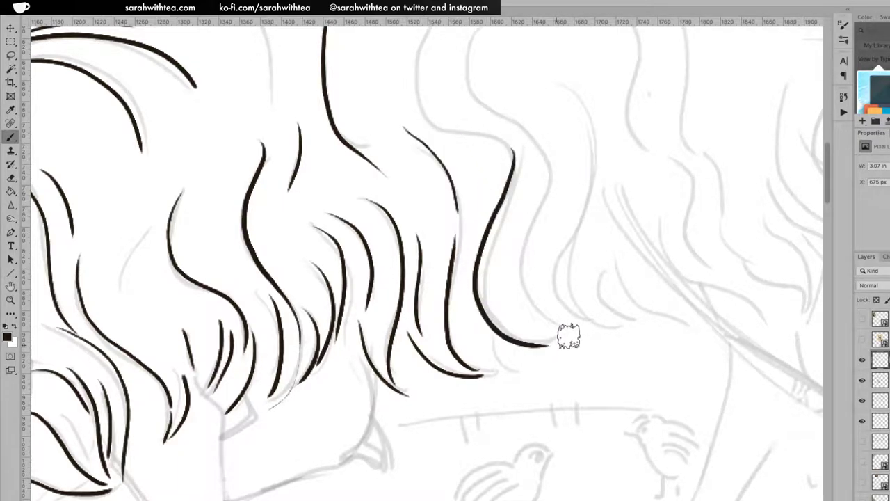
{"action": "mouse_move", "coordinate": [511, 147]}
{"action": "left_mouse_down"}
{"action": "mouse_move", "coordinate": [455, 129]}
{"action": "mouse_move", "coordinate": [427, 46]}
{"action": "left_mouse_up"}
{"action": "key", "text": "ctrl+z"}
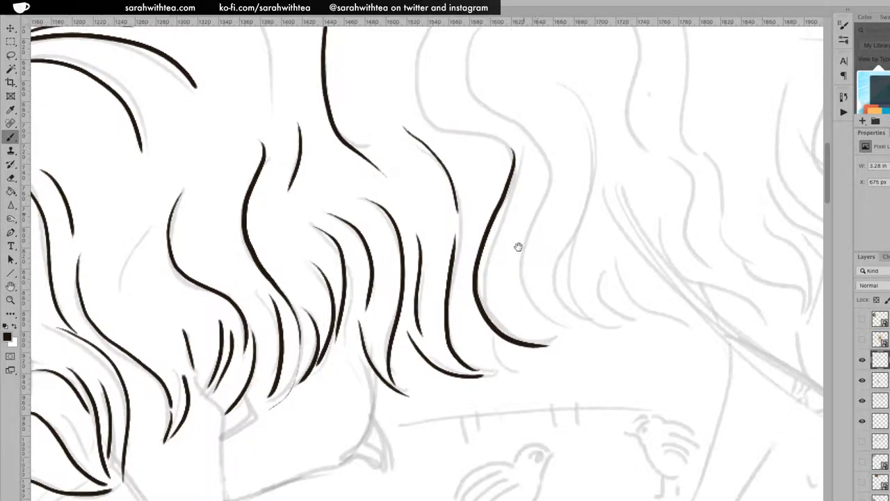
{"action": "scroll", "coordinate": [519, 243], "scroll_direction": "up", "scroll_amount": 5}
{"action": "mouse_move", "coordinate": [414, 130]}
{"action": "left_mouse_down"}
{"action": "mouse_move", "coordinate": [380, 207]}
{"action": "mouse_move", "coordinate": [403, 258]}
{"action": "mouse_move", "coordinate": [483, 280]}
{"action": "left_mouse_up"}
{"action": "mouse_move", "coordinate": [444, 169]}
{"action": "left_mouse_down"}
{"action": "mouse_move", "coordinate": [467, 251]}
{"action": "mouse_move", "coordinate": [512, 318]}
{"action": "mouse_move", "coordinate": [487, 442]}
{"action": "left_mouse_up"}
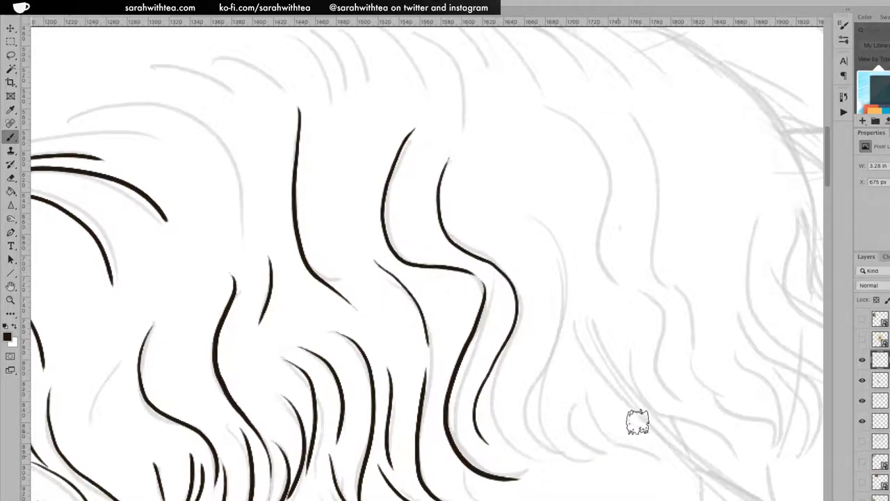
Ink the next belly-fur lock as a long curved strand with overlapping strokes, plus a short inner strand sweeping to its tip.
{"action": "scroll", "coordinate": [611, 442], "scroll_direction": "down", "scroll_amount": 5}
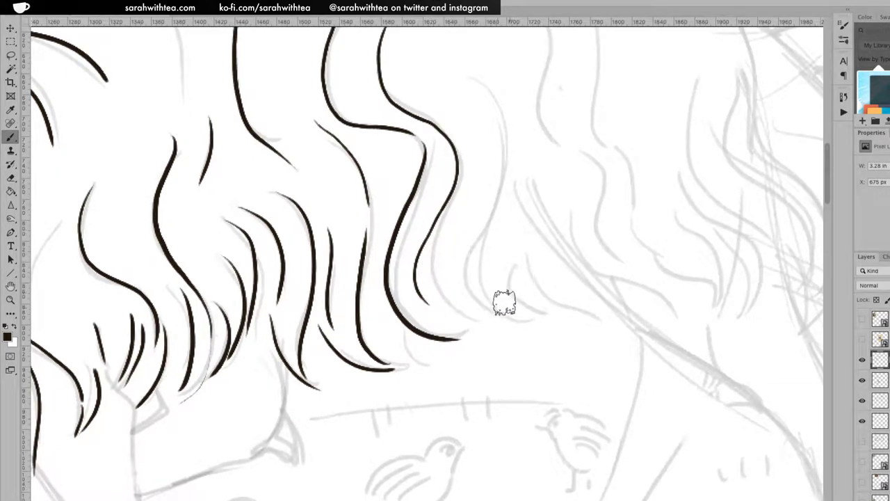
{"action": "left_click_drag", "start_coordinate": [472, 322], "coordinate": [434, 263]}
{"action": "key", "text": "ctrl+z"}
{"action": "mouse_move", "coordinate": [435, 240]}
{"action": "left_mouse_down"}
{"action": "mouse_move", "coordinate": [431, 297]}
{"action": "mouse_move", "coordinate": [488, 326]}
{"action": "left_mouse_up"}
{"action": "mouse_move", "coordinate": [481, 80]}
{"action": "left_mouse_down"}
{"action": "mouse_move", "coordinate": [507, 129]}
{"action": "mouse_move", "coordinate": [464, 268]}
{"action": "mouse_move", "coordinate": [486, 301]}
{"action": "left_mouse_up"}
{"action": "mouse_move", "coordinate": [487, 230]}
{"action": "left_mouse_down"}
{"action": "mouse_move", "coordinate": [476, 284]}
{"action": "mouse_move", "coordinate": [503, 155]}
{"action": "left_mouse_up"}
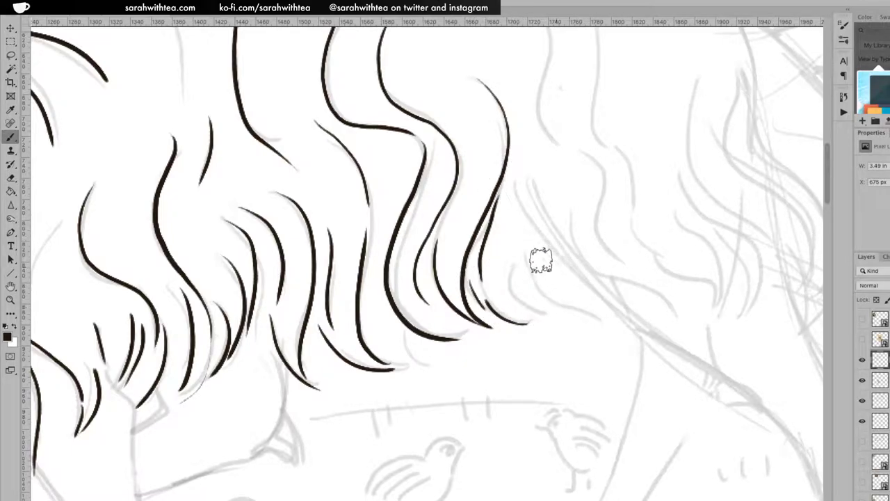
Ink the short curved strands closing the rear of the belly fringe and a small tuft beneath the long S-shaped lock.
{"action": "left_click_drag", "start_coordinate": [497, 274], "coordinate": [553, 291]}
{"action": "mouse_move", "coordinate": [521, 244]}
{"action": "left_mouse_down"}
{"action": "mouse_move", "coordinate": [523, 273]}
{"action": "mouse_move", "coordinate": [610, 328]}
{"action": "left_mouse_up"}
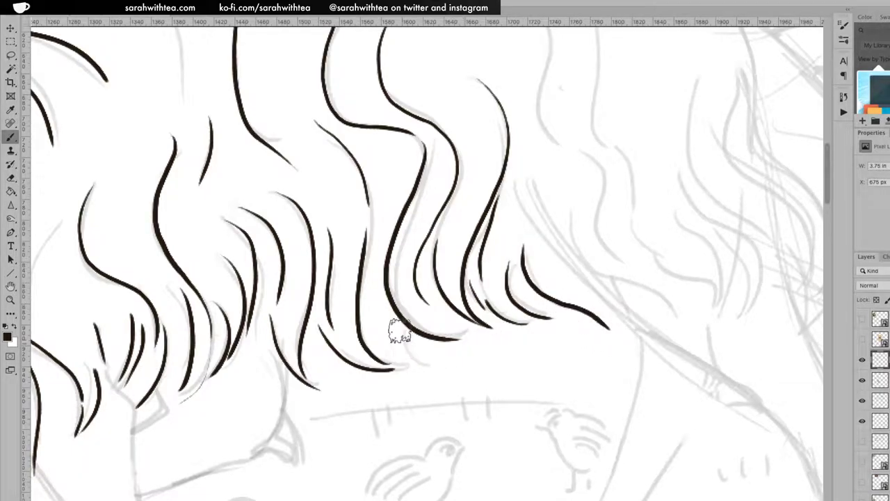
{"action": "left_click_drag", "start_coordinate": [390, 324], "coordinate": [412, 364]}
Ink the back edge of the standing front leg from the chest fur to the ankle, with a small pointed spur near its top.
{"action": "key", "text": "z"}
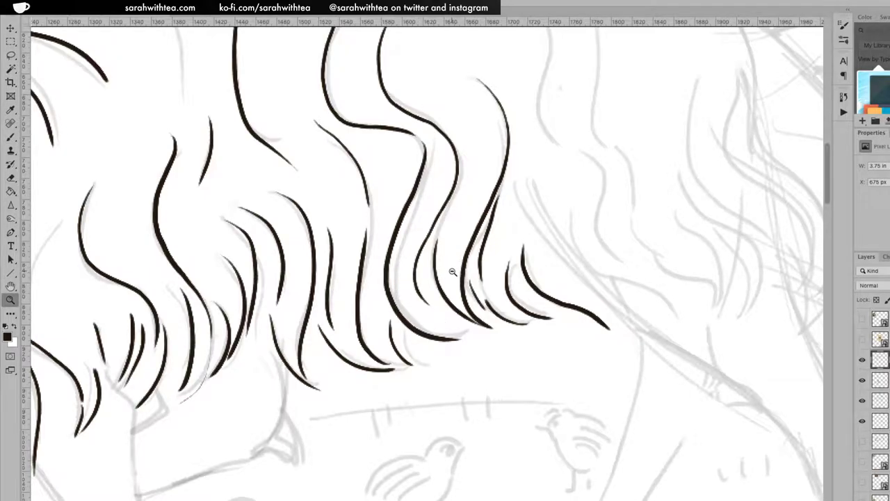
{"action": "left_click", "coordinate": [445, 274], "text": "alt"}
{"action": "left_click", "coordinate": [448, 297]}
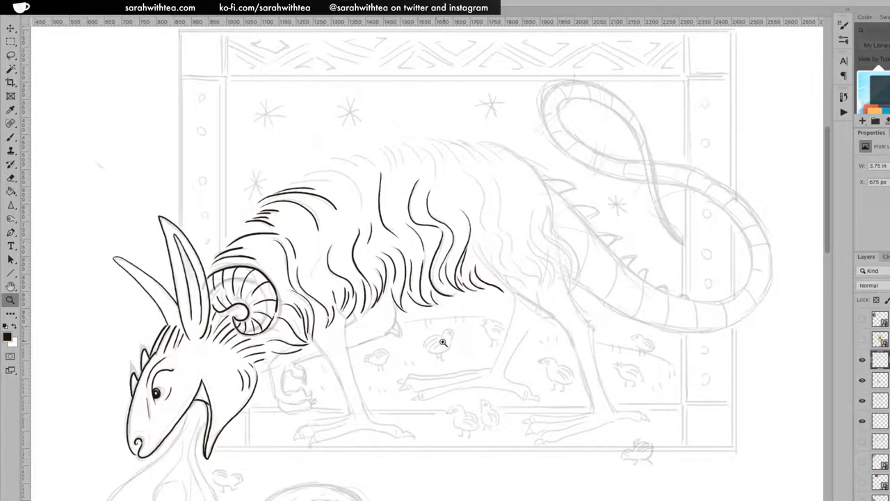
{"action": "left_click", "coordinate": [344, 336]}
{"action": "left_click", "coordinate": [365, 356]}
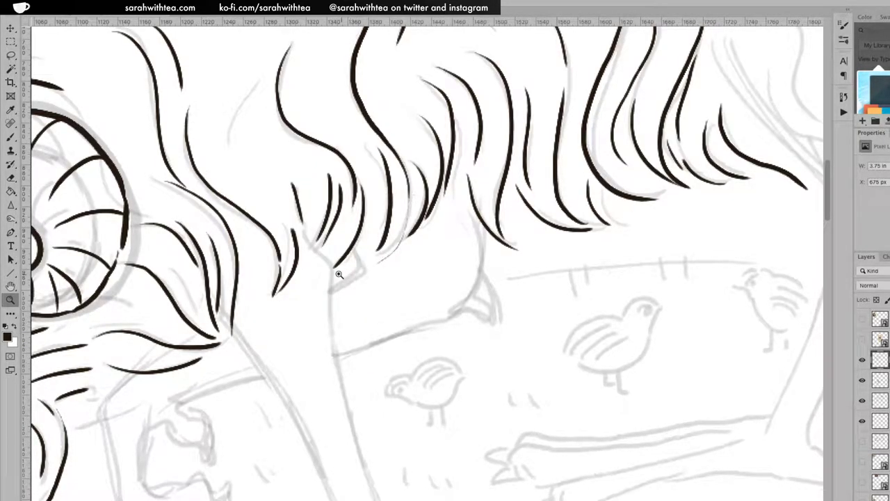
{"action": "key", "text": "b"}
{"action": "mouse_move", "coordinate": [305, 233]}
{"action": "left_mouse_down"}
{"action": "mouse_move", "coordinate": [348, 284]}
{"action": "mouse_move", "coordinate": [329, 298]}
{"action": "mouse_move", "coordinate": [354, 288]}
{"action": "mouse_move", "coordinate": [392, 204]}
{"action": "mouse_move", "coordinate": [431, 149]}
{"action": "mouse_move", "coordinate": [415, 188]}
{"action": "mouse_move", "coordinate": [425, 237]}
{"action": "mouse_move", "coordinate": [466, 359]}
{"action": "mouse_move", "coordinate": [498, 402]}
{"action": "left_mouse_up"}
{"action": "key", "text": "ctrl+r"}
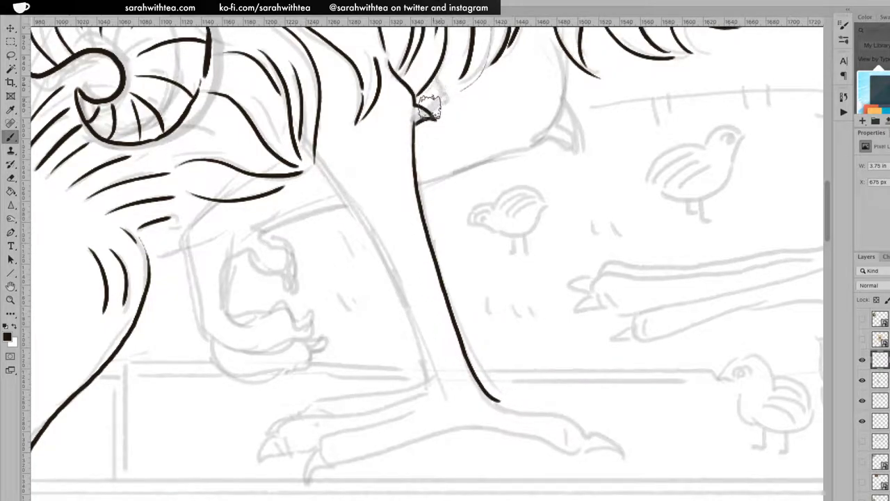
Ink the front edge of the standing front leg from the fur tip to the ankle, redrawing it as a straighter line.
{"action": "mouse_move", "coordinate": [320, 159]}
{"action": "left_mouse_down"}
{"action": "mouse_move", "coordinate": [377, 240]}
{"action": "mouse_move", "coordinate": [431, 383]}
{"action": "left_mouse_up"}
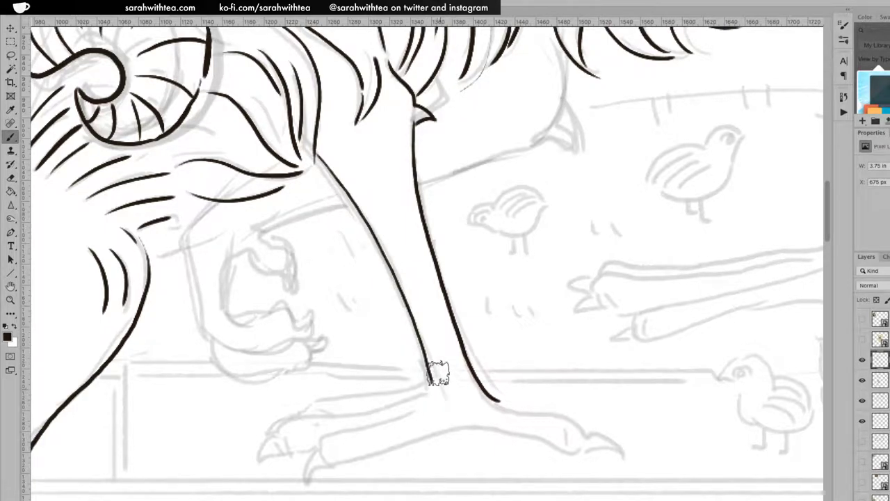
{"action": "key", "text": "ctrl+z"}
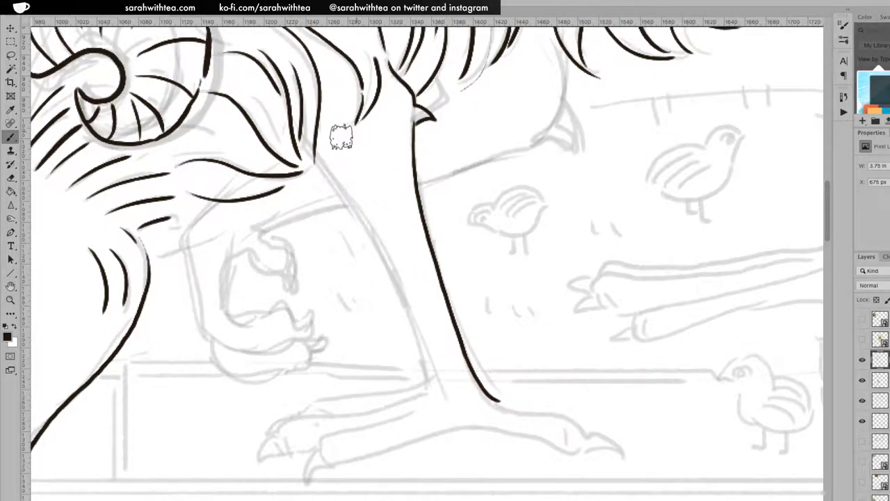
{"action": "mouse_move", "coordinate": [322, 165]}
{"action": "left_mouse_down"}
{"action": "mouse_move", "coordinate": [396, 296]}
{"action": "mouse_move", "coordinate": [430, 375]}
{"action": "left_mouse_up"}
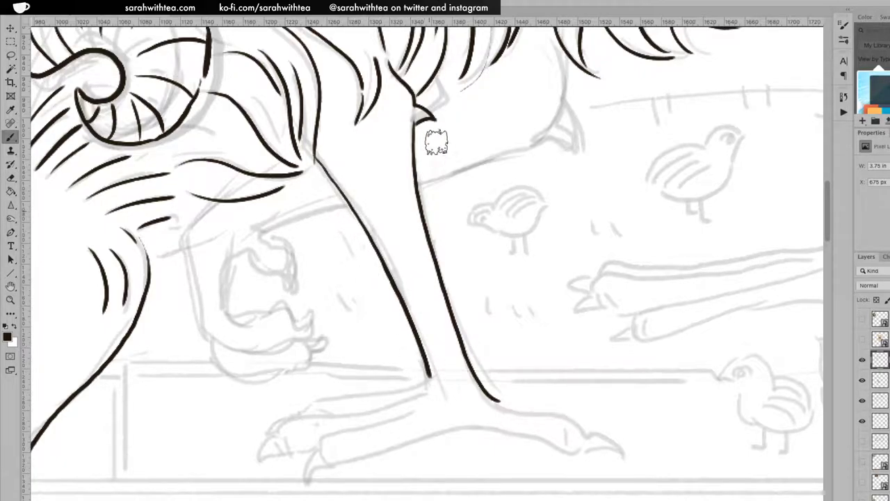
Ink a second pointed shape above the standing leg's spur, then the raised foreleg's elbow with its spur and lower edge.
{"action": "left_click_drag", "start_coordinate": [439, 89], "coordinate": [422, 111]}
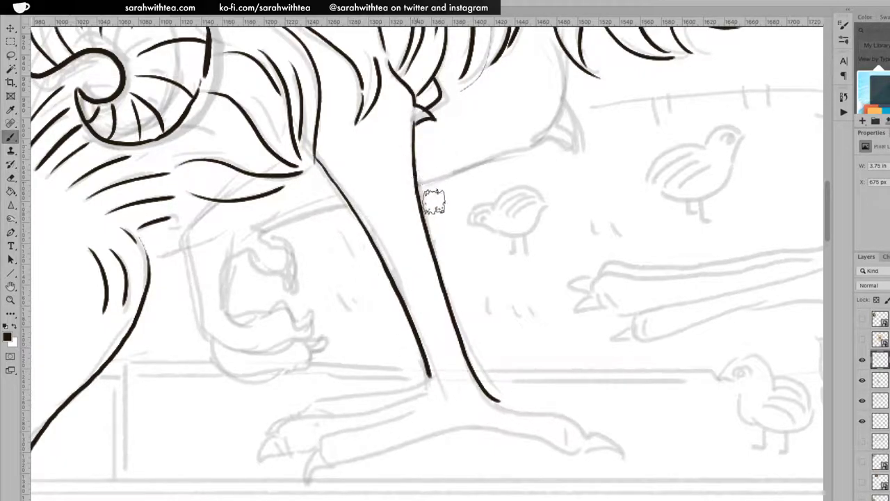
{"action": "mouse_move", "coordinate": [560, 44]}
{"action": "left_mouse_down"}
{"action": "mouse_move", "coordinate": [560, 113]}
{"action": "mouse_move", "coordinate": [575, 143]}
{"action": "mouse_move", "coordinate": [546, 139]}
{"action": "left_mouse_up"}
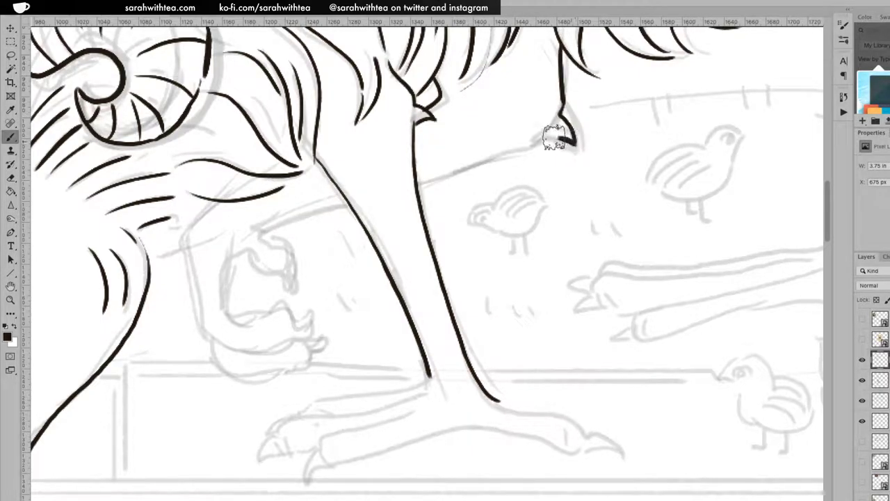
{"action": "left_click_drag", "start_coordinate": [431, 176], "coordinate": [532, 145]}
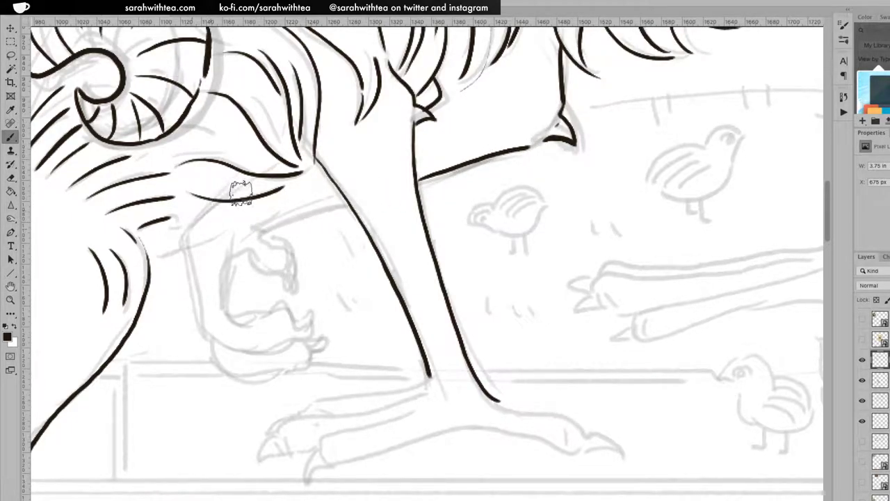
Ink the raised foreleg's remaining outline in front of the standing leg, including its curled foot with clawed toes.
{"action": "left_click_drag", "start_coordinate": [256, 230], "coordinate": [345, 203]}
{"action": "mouse_move", "coordinate": [263, 233]}
{"action": "left_mouse_down"}
{"action": "mouse_move", "coordinate": [282, 245]}
{"action": "mouse_move", "coordinate": [293, 286]}
{"action": "mouse_move", "coordinate": [244, 252]}
{"action": "mouse_move", "coordinate": [228, 267]}
{"action": "mouse_move", "coordinate": [226, 312]}
{"action": "mouse_move", "coordinate": [276, 320]}
{"action": "mouse_move", "coordinate": [271, 326]}
{"action": "mouse_move", "coordinate": [255, 323]}
{"action": "mouse_move", "coordinate": [276, 307]}
{"action": "mouse_move", "coordinate": [293, 331]}
{"action": "mouse_move", "coordinate": [281, 322]}
{"action": "mouse_move", "coordinate": [300, 322]}
{"action": "mouse_move", "coordinate": [272, 351]}
{"action": "left_mouse_up"}
{"action": "mouse_move", "coordinate": [200, 326]}
{"action": "left_mouse_down"}
{"action": "mouse_move", "coordinate": [185, 233]}
{"action": "mouse_move", "coordinate": [210, 205]}
{"action": "left_mouse_up"}
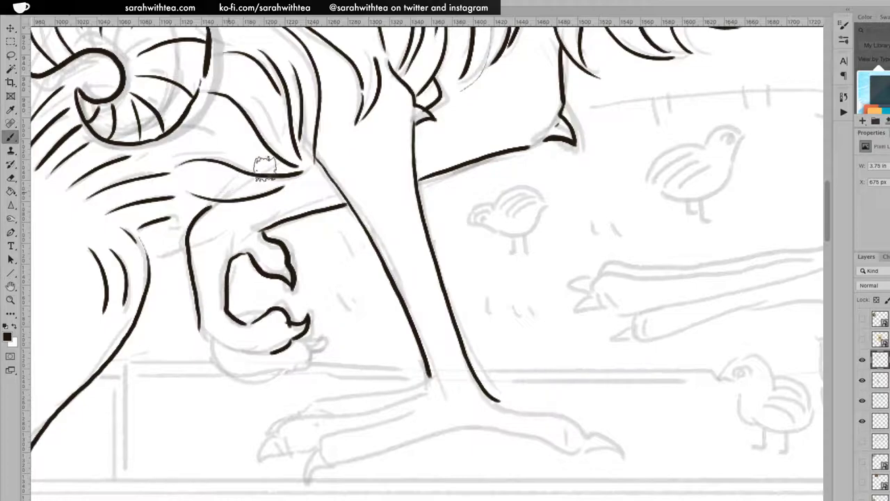
{"action": "mouse_move", "coordinate": [199, 331]}
{"action": "left_mouse_down"}
{"action": "mouse_move", "coordinate": [265, 355]}
{"action": "mouse_move", "coordinate": [297, 341]}
{"action": "left_mouse_up"}
{"action": "mouse_move", "coordinate": [208, 352]}
{"action": "left_mouse_down"}
{"action": "mouse_move", "coordinate": [293, 373]}
{"action": "mouse_move", "coordinate": [303, 346]}
{"action": "mouse_move", "coordinate": [304, 355]}
{"action": "mouse_move", "coordinate": [323, 340]}
{"action": "mouse_move", "coordinate": [301, 348]}
{"action": "left_mouse_up"}
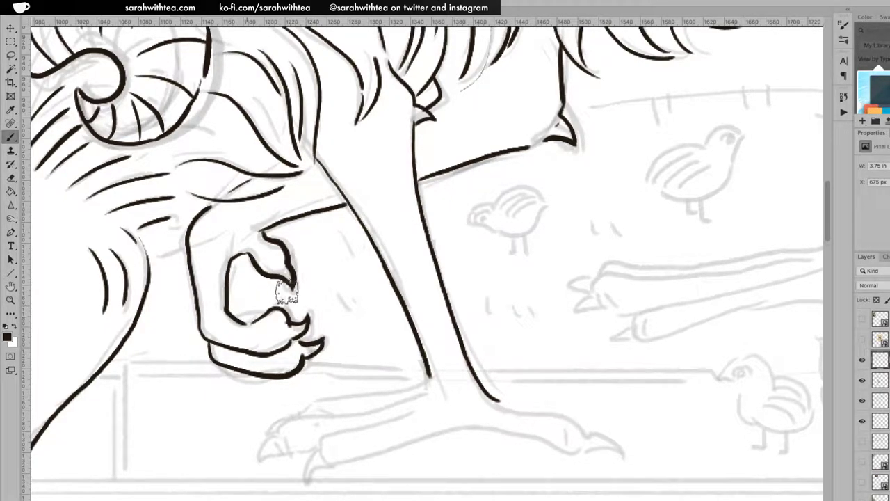
Ink a wavy fur strand above the near hind leg, then the thigh's front edge and back edge ending in a heel spur.
{"action": "key", "text": "z"}
{"action": "left_click", "coordinate": [424, 311], "text": "alt"}
{"action": "left_click", "coordinate": [424, 308], "text": "alt"}
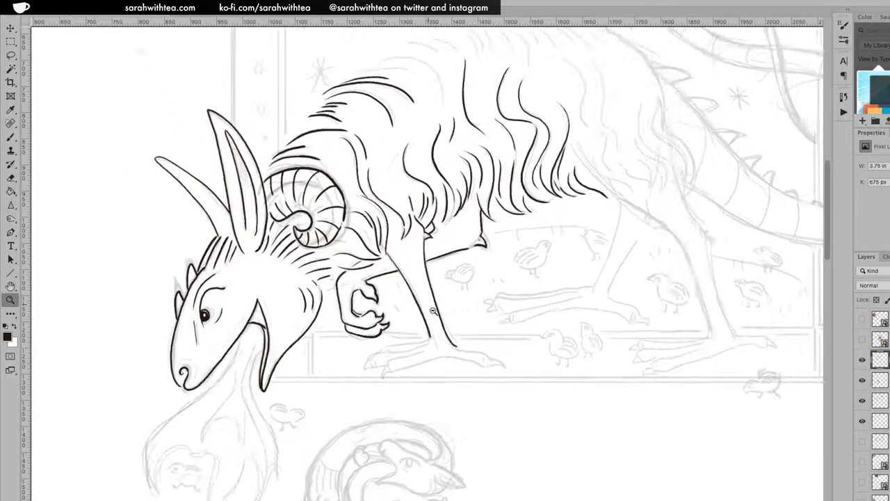
{"action": "left_click", "coordinate": [500, 274], "text": "alt"}
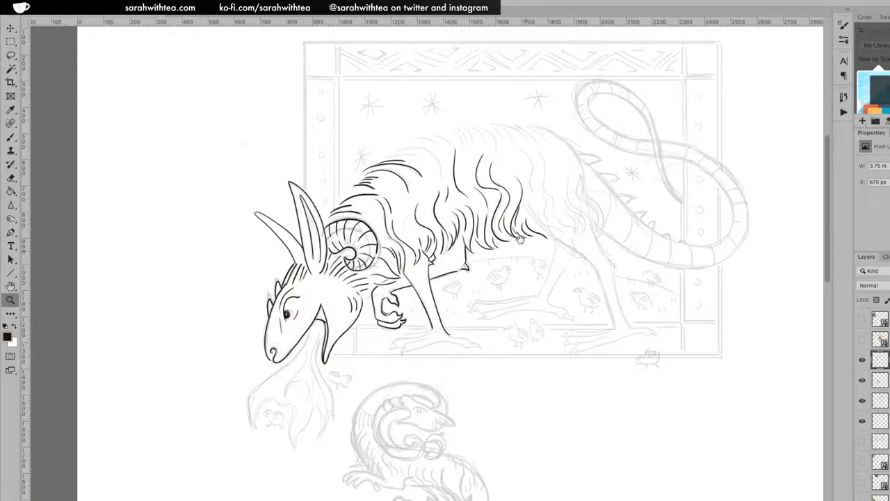
{"action": "scroll", "coordinate": [521, 241], "scroll_direction": "down", "scroll_amount": 3}
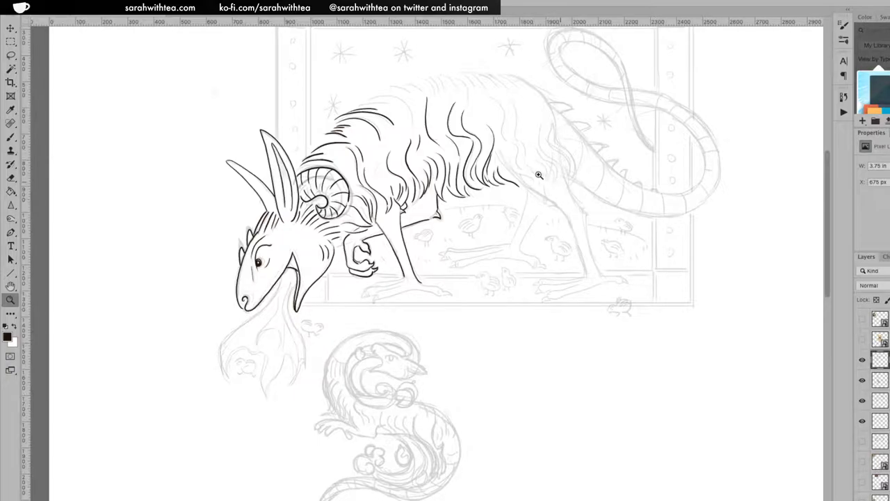
{"action": "left_click", "coordinate": [536, 200]}
{"action": "left_click", "coordinate": [541, 220]}
{"action": "left_click_drag", "start_coordinate": [617, 217], "coordinate": [472, 240]}
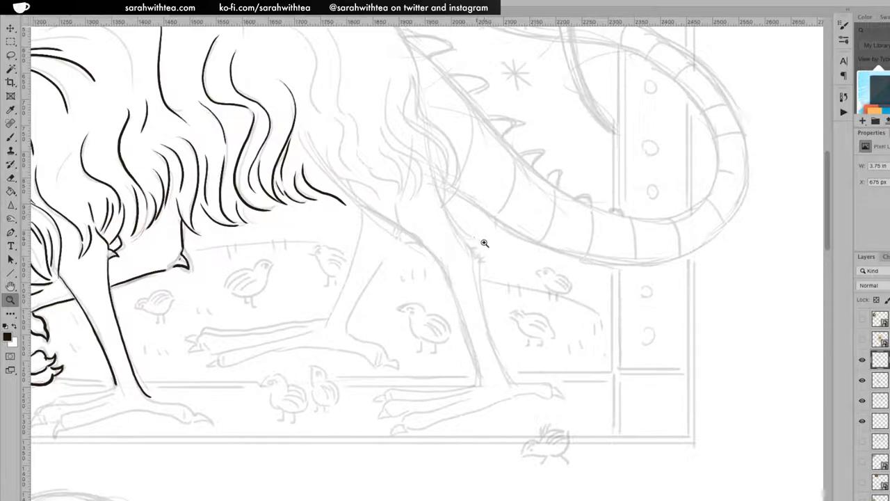
{"action": "left_click", "coordinate": [484, 241]}
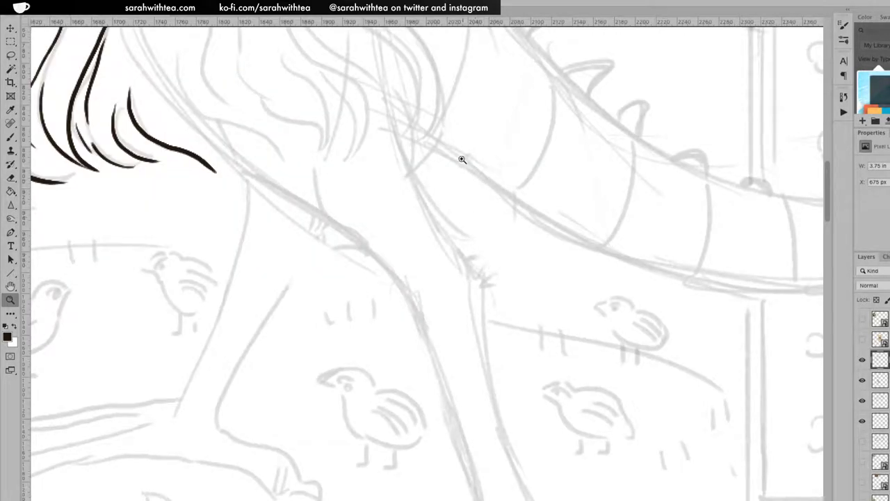
{"action": "key", "text": "b"}
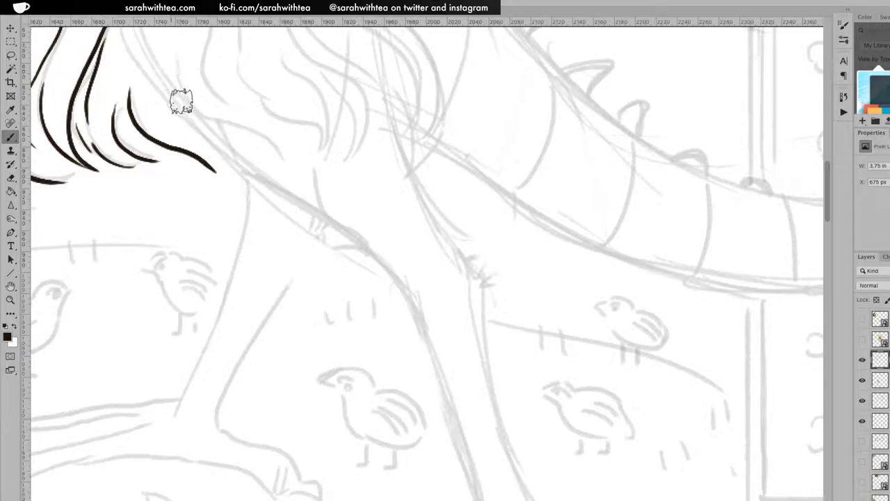
{"action": "mouse_move", "coordinate": [170, 55]}
{"action": "left_mouse_down"}
{"action": "mouse_move", "coordinate": [180, 99]}
{"action": "mouse_move", "coordinate": [240, 132]}
{"action": "mouse_move", "coordinate": [289, 172]}
{"action": "left_mouse_up"}
{"action": "mouse_move", "coordinate": [216, 143]}
{"action": "left_mouse_down"}
{"action": "mouse_move", "coordinate": [347, 230]}
{"action": "mouse_move", "coordinate": [398, 287]}
{"action": "mouse_move", "coordinate": [427, 334]}
{"action": "left_mouse_up"}
{"action": "mouse_move", "coordinate": [401, 132]}
{"action": "left_mouse_down"}
{"action": "mouse_move", "coordinate": [434, 207]}
{"action": "mouse_move", "coordinate": [482, 272]}
{"action": "mouse_move", "coordinate": [506, 283]}
{"action": "mouse_move", "coordinate": [480, 284]}
{"action": "left_mouse_up"}
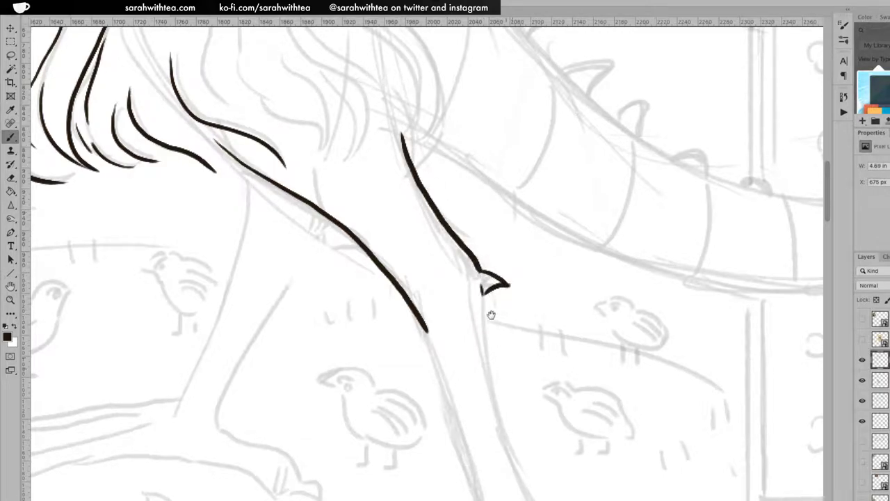
Ink the back and front edges of the near hind leg's shin down to the ankle.
{"action": "left_click_drag", "start_coordinate": [492, 318], "coordinate": [457, 194]}
{"action": "mouse_move", "coordinate": [425, 112]}
{"action": "left_mouse_down"}
{"action": "mouse_move", "coordinate": [442, 221]}
{"action": "mouse_move", "coordinate": [492, 346]}
{"action": "left_mouse_up"}
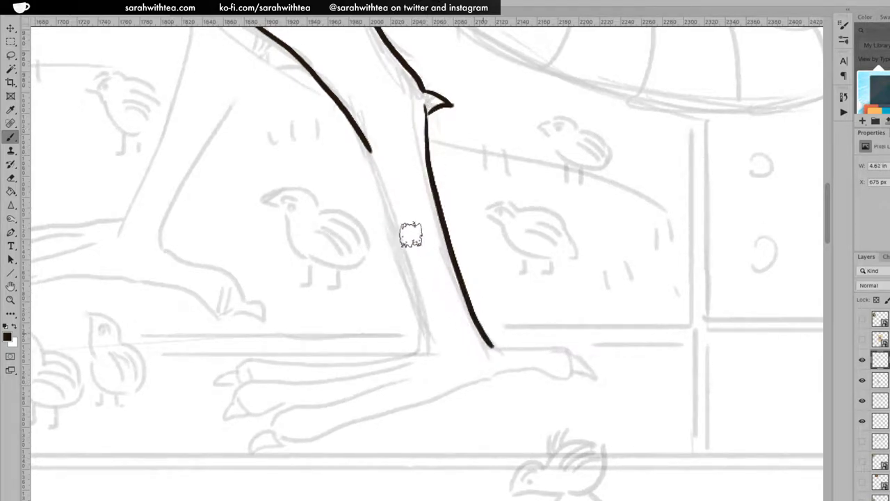
{"action": "left_click_drag", "start_coordinate": [370, 149], "coordinate": [429, 355]}
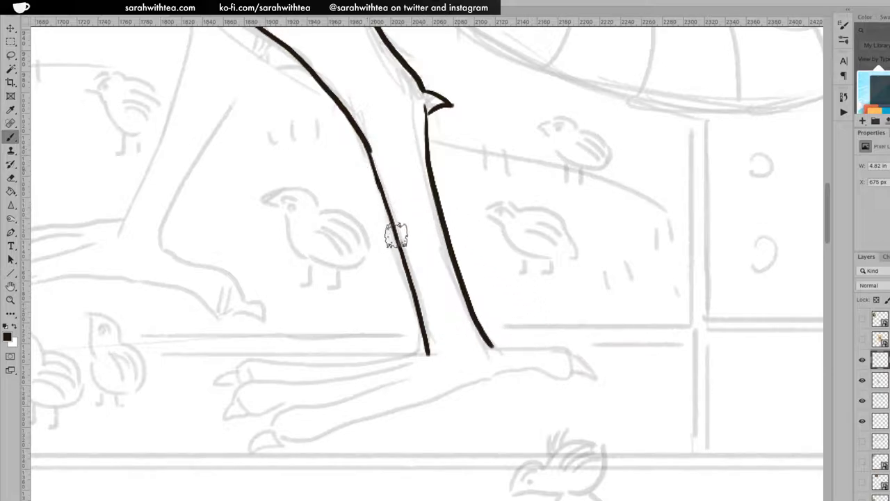
Ink the near hind foot with a short clawed back toe and three long clawed front toes.
{"action": "mouse_move", "coordinate": [492, 345]}
{"action": "left_mouse_down"}
{"action": "mouse_move", "coordinate": [564, 351]}
{"action": "mouse_move", "coordinate": [573, 369]}
{"action": "mouse_move", "coordinate": [495, 375]}
{"action": "left_mouse_up"}
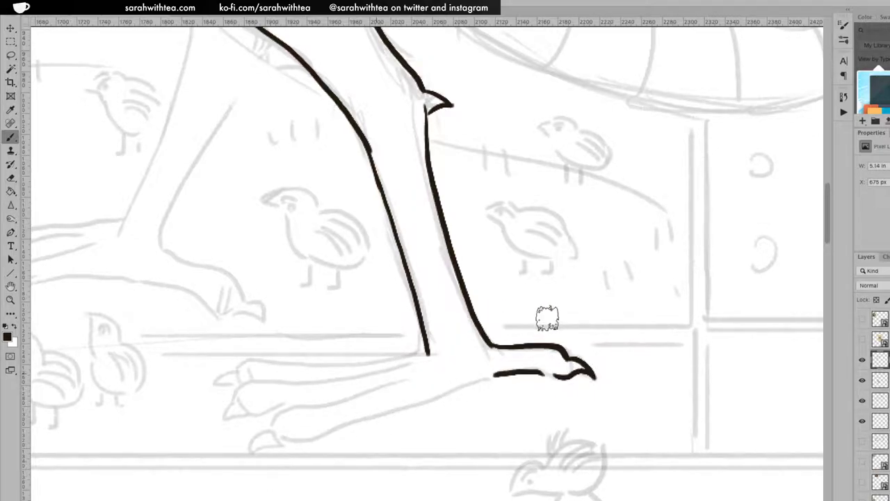
{"action": "mouse_move", "coordinate": [492, 308]}
{"action": "left_mouse_down"}
{"action": "mouse_move", "coordinate": [552, 202]}
{"action": "mouse_move", "coordinate": [576, 183]}
{"action": "mouse_move", "coordinate": [618, 177]}
{"action": "left_mouse_up"}
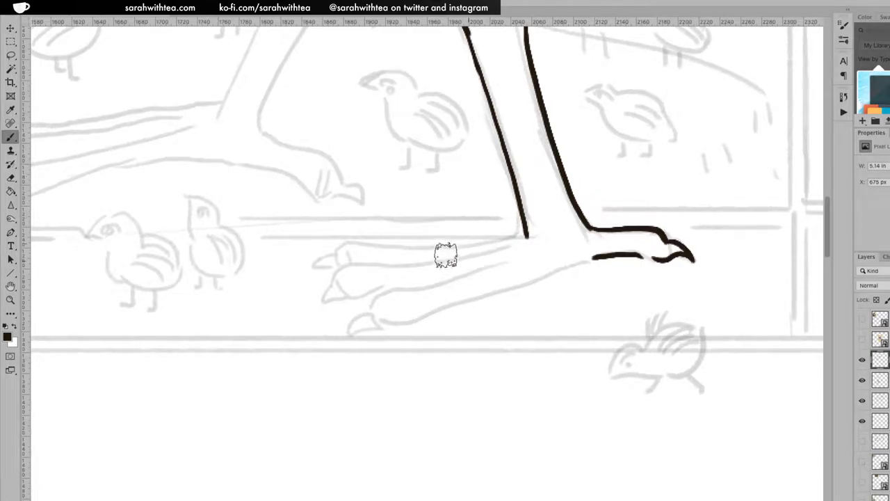
{"action": "mouse_move", "coordinate": [337, 281]}
{"action": "left_mouse_down"}
{"action": "mouse_move", "coordinate": [529, 244]}
{"action": "mouse_move", "coordinate": [523, 228]}
{"action": "mouse_move", "coordinate": [459, 246]}
{"action": "mouse_move", "coordinate": [342, 246]}
{"action": "mouse_move", "coordinate": [313, 268]}
{"action": "mouse_move", "coordinate": [331, 268]}
{"action": "mouse_move", "coordinate": [325, 301]}
{"action": "mouse_move", "coordinate": [348, 298]}
{"action": "left_mouse_up"}
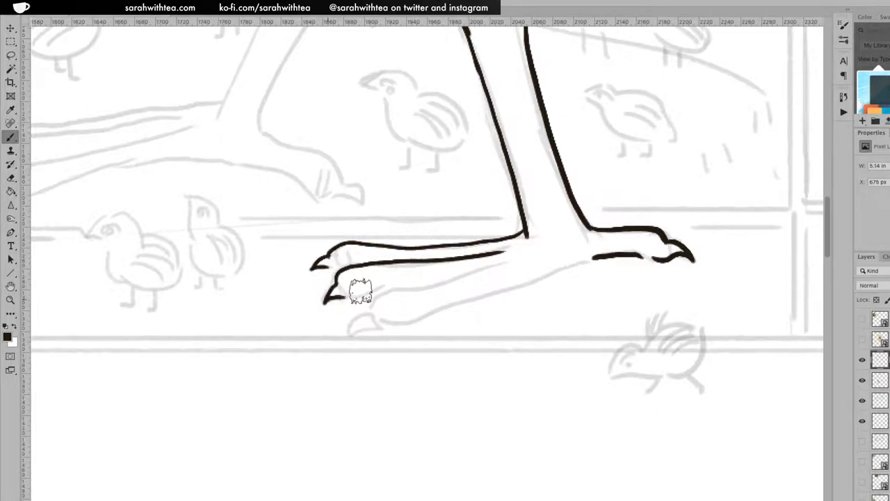
{"action": "mouse_move", "coordinate": [508, 262]}
{"action": "left_mouse_down"}
{"action": "mouse_move", "coordinate": [382, 293]}
{"action": "mouse_move", "coordinate": [350, 328]}
{"action": "mouse_move", "coordinate": [408, 324]}
{"action": "mouse_move", "coordinate": [595, 255]}
{"action": "left_mouse_up"}
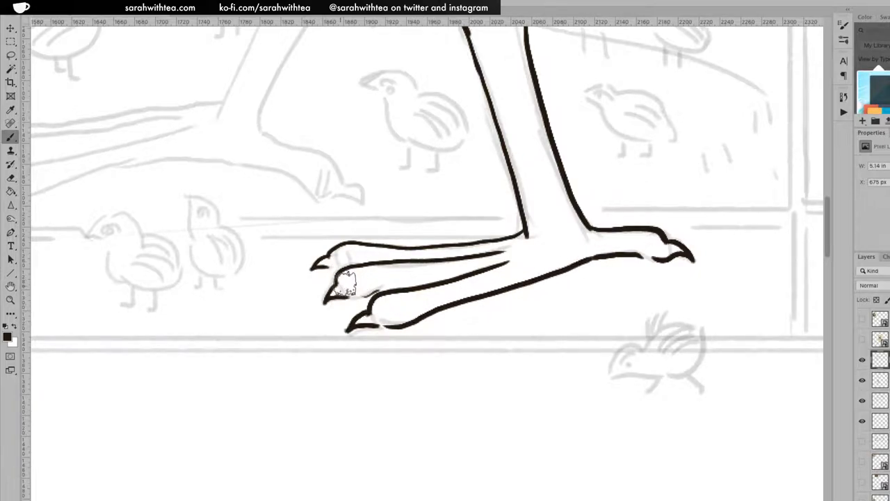
Add short curved wrinkle marks behind the claws on the near hind foot's toes.
{"action": "left_click_drag", "start_coordinate": [348, 273], "coordinate": [373, 315]}
{"action": "left_click_drag", "start_coordinate": [385, 296], "coordinate": [389, 315]}
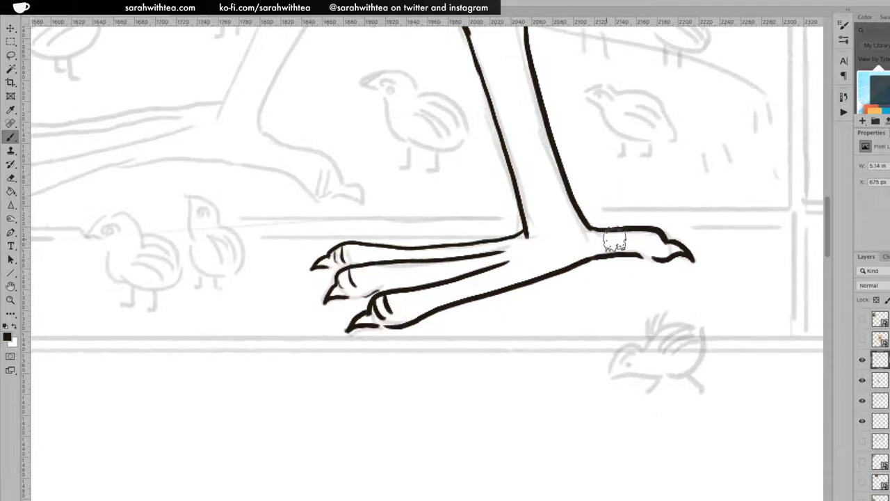
{"action": "left_click_drag", "start_coordinate": [651, 236], "coordinate": [655, 252]}
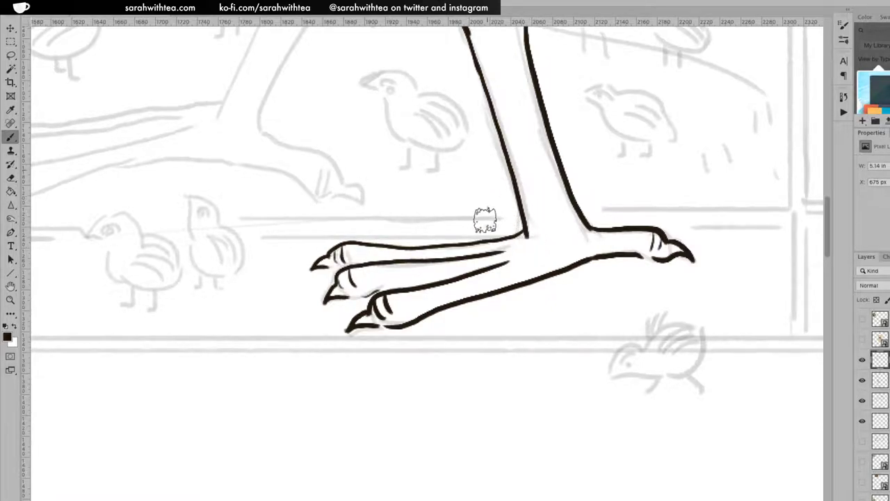
Ink the rump outline from the top of the back to the near hind leg, redrawing the upper curve further out.
{"action": "key", "text": "z"}
{"action": "left_click", "coordinate": [487, 240], "text": "alt"}
{"action": "left_click", "coordinate": [487, 241], "text": "alt"}
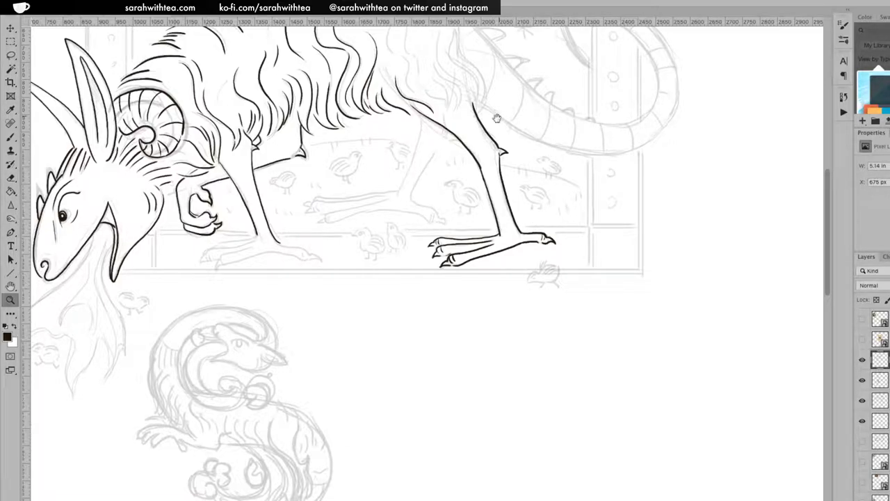
{"action": "scroll", "coordinate": [503, 154], "scroll_direction": "up", "scroll_amount": 3}
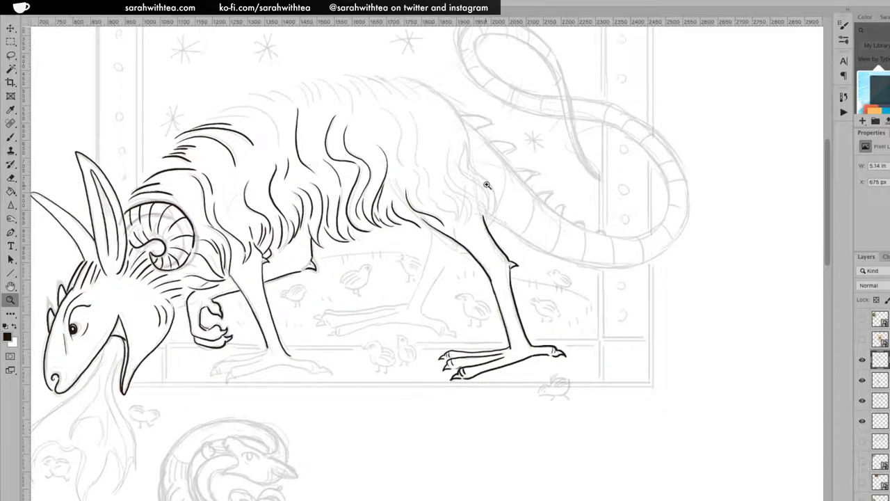
{"action": "left_click", "coordinate": [491, 188]}
{"action": "scroll", "coordinate": [498, 209], "scroll_direction": "up", "scroll_amount": 2}
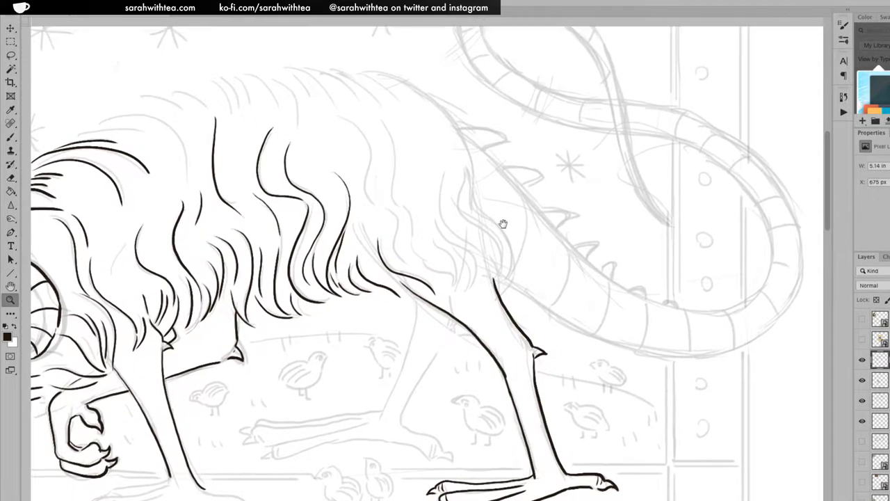
{"action": "key", "text": "b"}
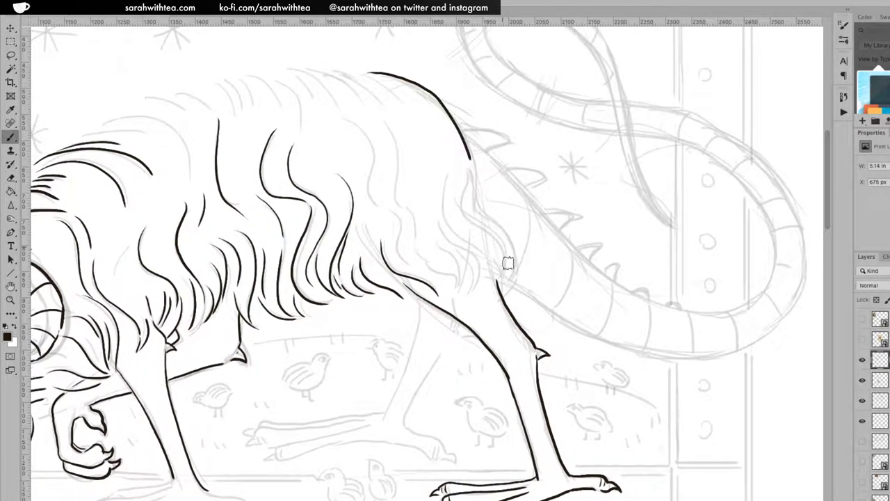
{"action": "key", "text": "ctrl+z"}
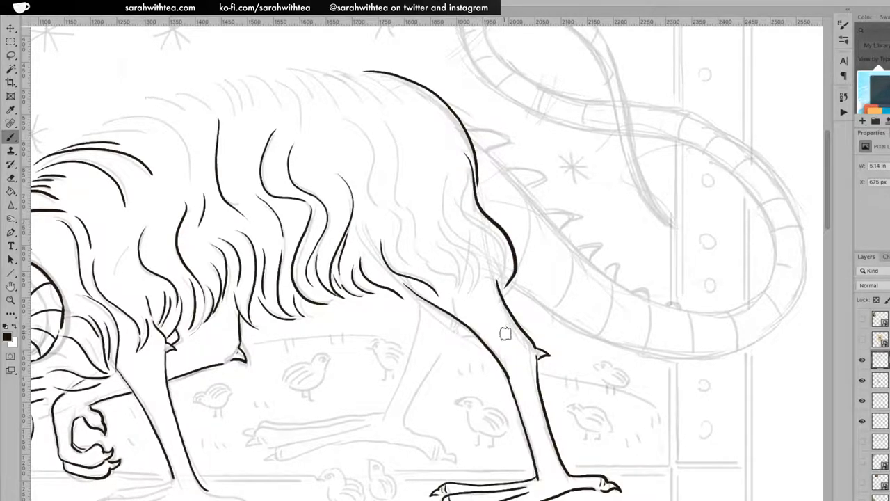
Ink long wavy fur strands down the haunch, from the flank to just inside the rump outline, redrawing the strand nearest the rump.
{"action": "mouse_move", "coordinate": [466, 169]}
{"action": "left_mouse_down"}
{"action": "mouse_move", "coordinate": [465, 210]}
{"action": "mouse_move", "coordinate": [512, 267]}
{"action": "left_mouse_up"}
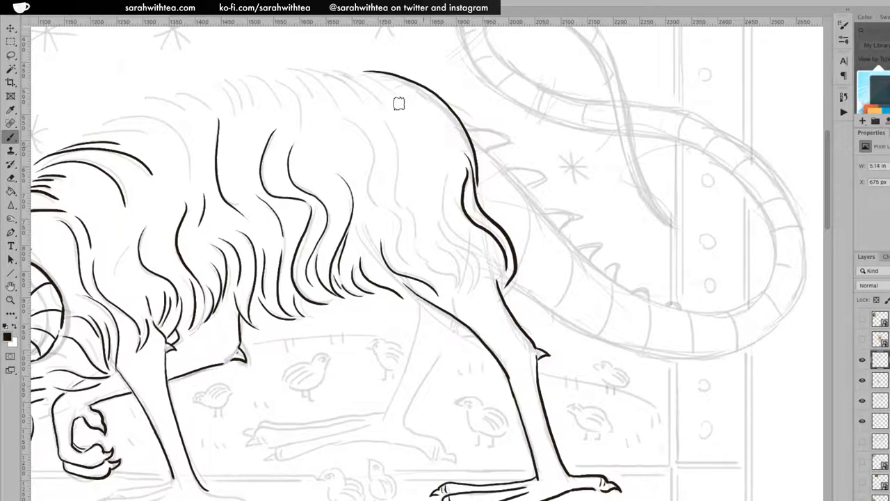
{"action": "mouse_move", "coordinate": [344, 118]}
{"action": "left_mouse_down"}
{"action": "mouse_move", "coordinate": [359, 125]}
{"action": "mouse_move", "coordinate": [368, 193]}
{"action": "mouse_move", "coordinate": [381, 213]}
{"action": "left_mouse_up"}
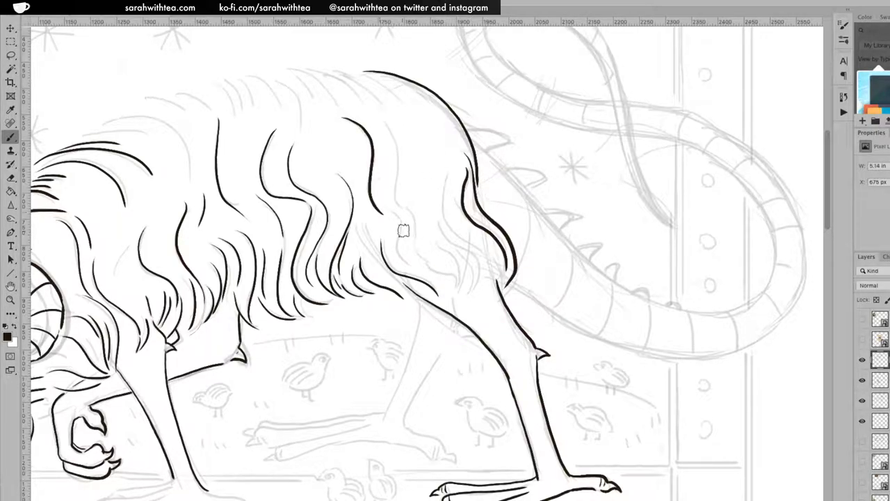
{"action": "mouse_move", "coordinate": [382, 118]}
{"action": "left_mouse_down"}
{"action": "mouse_move", "coordinate": [403, 210]}
{"action": "mouse_move", "coordinate": [383, 206]}
{"action": "mouse_move", "coordinate": [400, 227]}
{"action": "mouse_move", "coordinate": [421, 270]}
{"action": "left_mouse_up"}
{"action": "mouse_move", "coordinate": [401, 198]}
{"action": "left_mouse_down"}
{"action": "mouse_move", "coordinate": [436, 267]}
{"action": "mouse_move", "coordinate": [445, 265]}
{"action": "mouse_move", "coordinate": [426, 261]}
{"action": "mouse_move", "coordinate": [446, 269]}
{"action": "mouse_move", "coordinate": [428, 268]}
{"action": "mouse_move", "coordinate": [456, 274]}
{"action": "left_mouse_up"}
{"action": "mouse_move", "coordinate": [437, 240]}
{"action": "left_mouse_down"}
{"action": "mouse_move", "coordinate": [455, 261]}
{"action": "mouse_move", "coordinate": [462, 288]}
{"action": "left_mouse_up"}
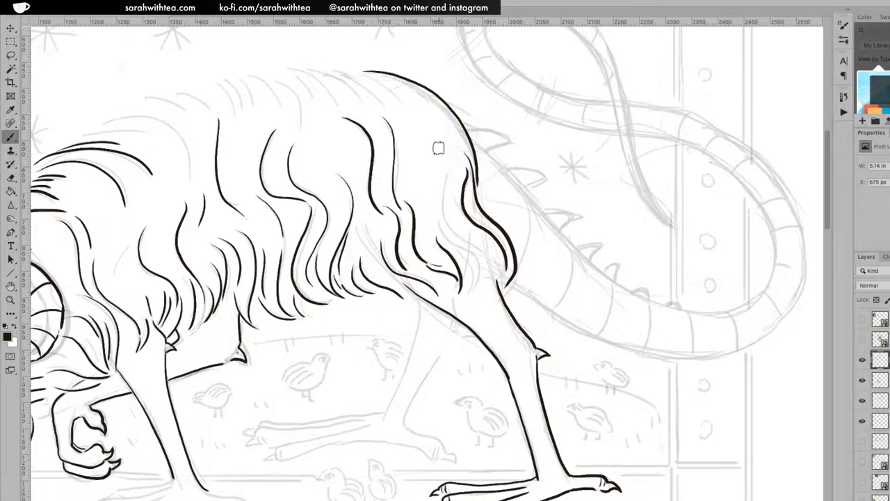
{"action": "mouse_move", "coordinate": [443, 160]}
{"action": "left_mouse_down"}
{"action": "mouse_move", "coordinate": [443, 211]}
{"action": "mouse_move", "coordinate": [479, 252]}
{"action": "left_mouse_up"}
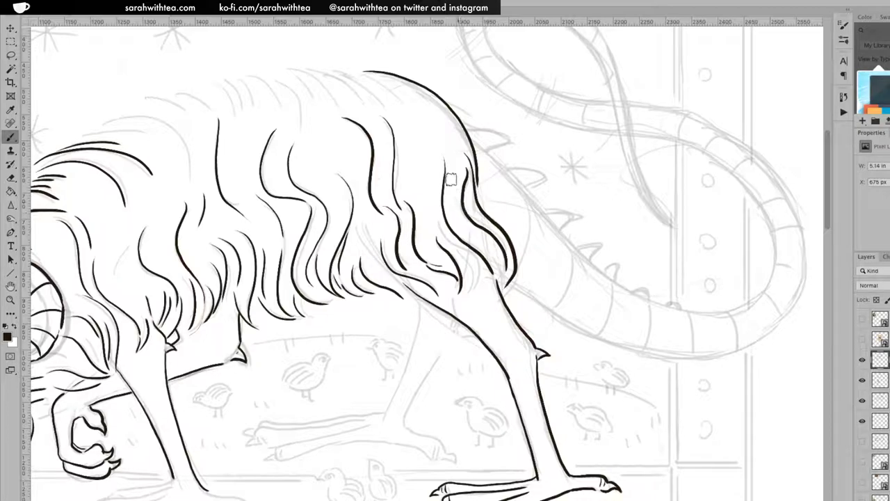
{"action": "key", "text": "ctrl+z"}
{"action": "mouse_move", "coordinate": [445, 159]}
{"action": "left_mouse_down"}
{"action": "mouse_move", "coordinate": [452, 233]}
{"action": "mouse_move", "coordinate": [485, 254]}
{"action": "mouse_move", "coordinate": [502, 296]}
{"action": "left_mouse_up"}
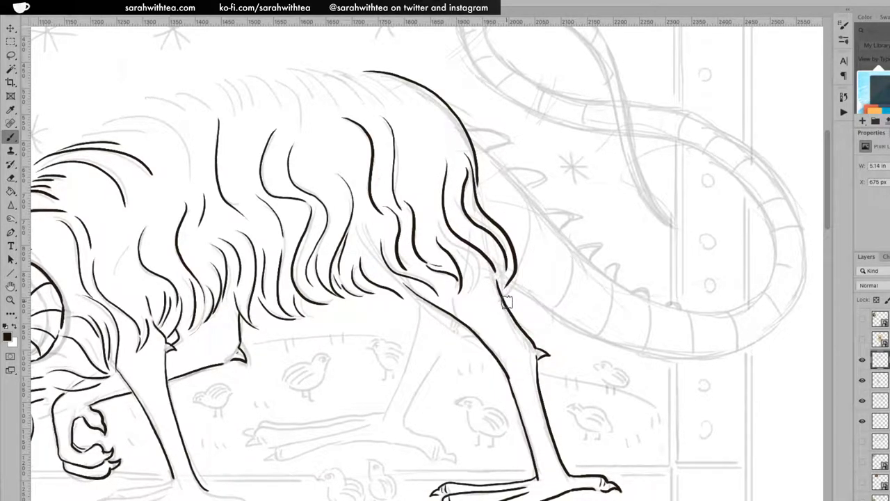
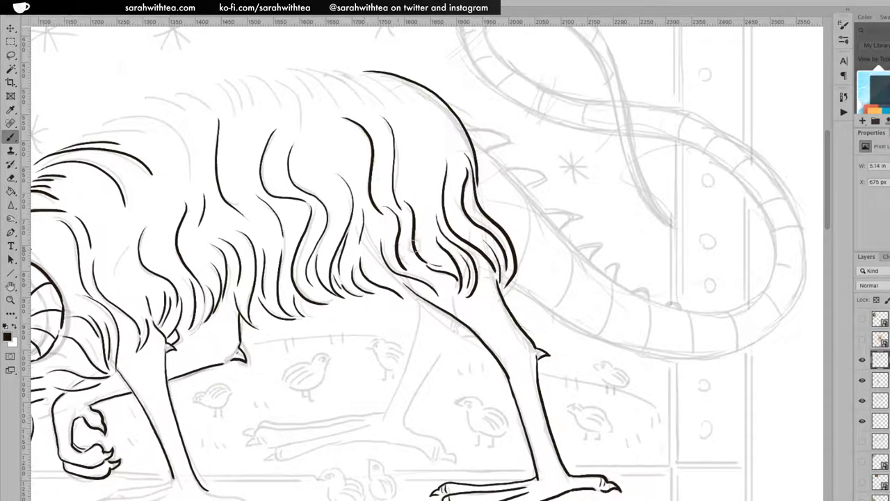
Ink curved overlapping fur strokes along the top of the shoulders, following the sketched back contour.
{"action": "left_click_drag", "start_coordinate": [239, 139], "coordinate": [641, 194]}
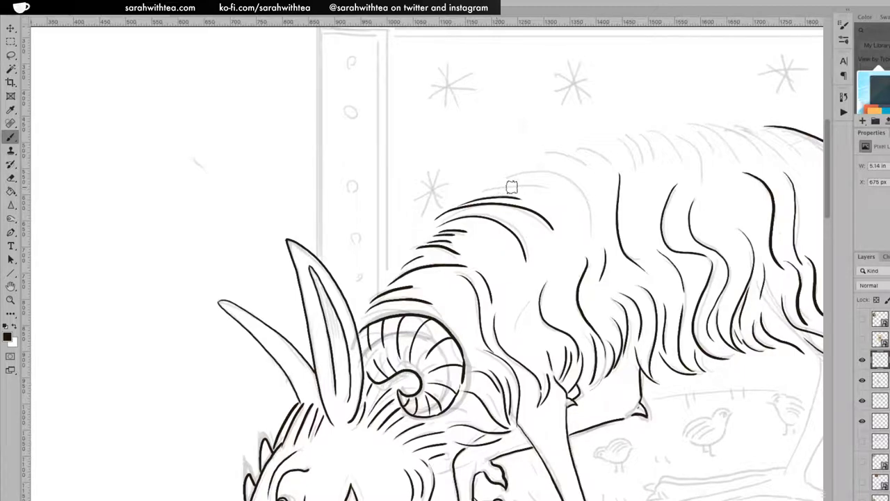
{"action": "left_click_drag", "start_coordinate": [471, 195], "coordinate": [546, 189]}
{"action": "left_click_drag", "start_coordinate": [491, 185], "coordinate": [580, 180]}
{"action": "left_click_drag", "start_coordinate": [589, 186], "coordinate": [602, 215]}
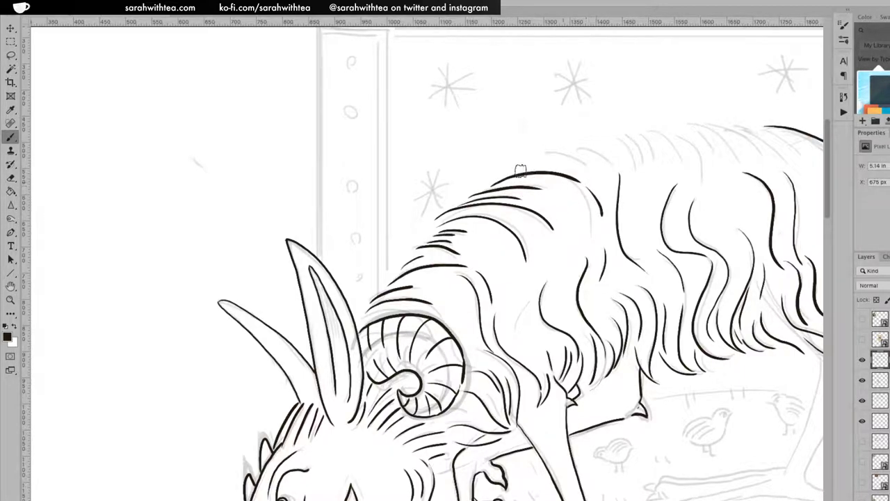
{"action": "mouse_move", "coordinate": [536, 157]}
{"action": "left_mouse_down"}
{"action": "mouse_move", "coordinate": [591, 167]}
{"action": "mouse_move", "coordinate": [589, 153]}
{"action": "mouse_move", "coordinate": [614, 159]}
{"action": "left_mouse_up"}
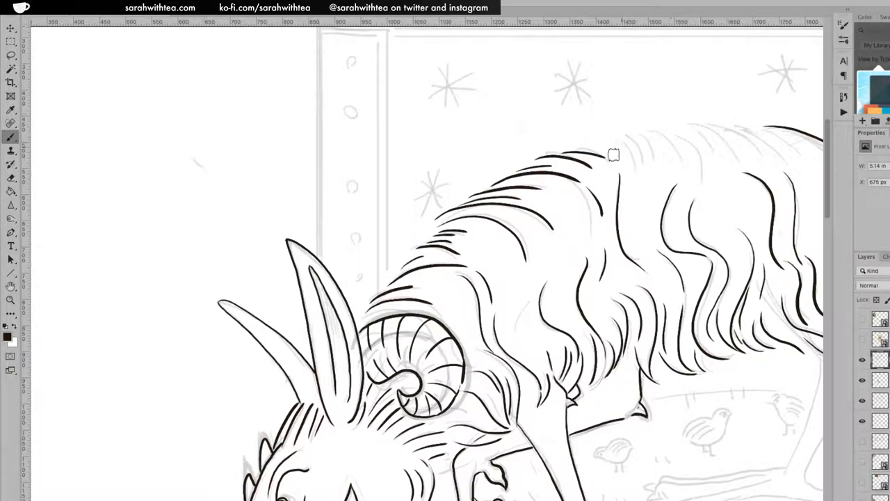
Ink short overlapping fur tufts along the top of the back, joining the shoulder fur to the rump outline.
{"action": "left_click_drag", "start_coordinate": [661, 155], "coordinate": [383, 218]}
{"action": "key", "text": "ctrl+r"}
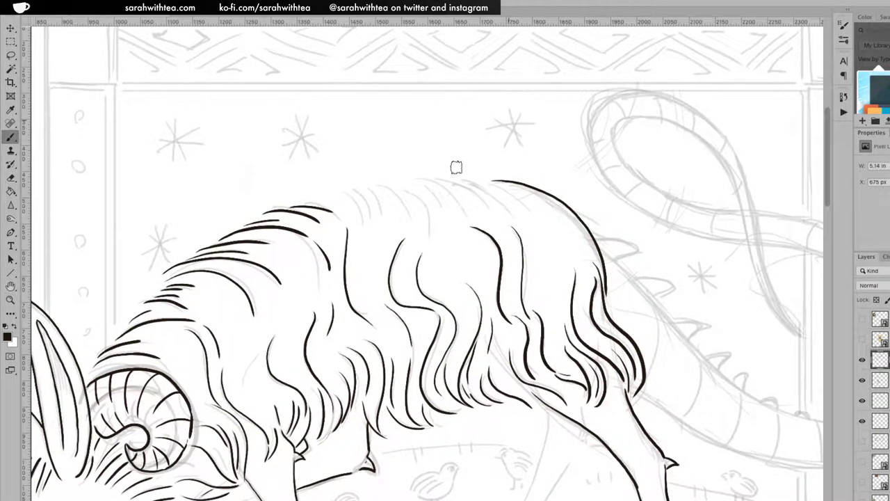
{"action": "left_click_drag", "start_coordinate": [416, 179], "coordinate": [468, 208]}
{"action": "mouse_move", "coordinate": [434, 181]}
{"action": "left_mouse_down"}
{"action": "mouse_move", "coordinate": [473, 210]}
{"action": "mouse_move", "coordinate": [527, 208]}
{"action": "left_mouse_up"}
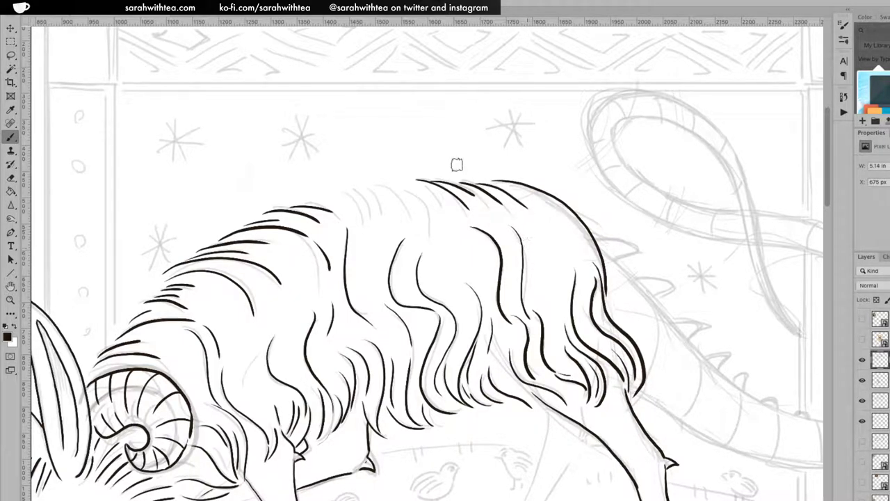
{"action": "mouse_move", "coordinate": [336, 198]}
{"action": "left_mouse_down"}
{"action": "mouse_move", "coordinate": [364, 220]}
{"action": "mouse_move", "coordinate": [349, 204]}
{"action": "mouse_move", "coordinate": [364, 210]}
{"action": "mouse_move", "coordinate": [354, 197]}
{"action": "mouse_move", "coordinate": [386, 199]}
{"action": "left_mouse_up"}
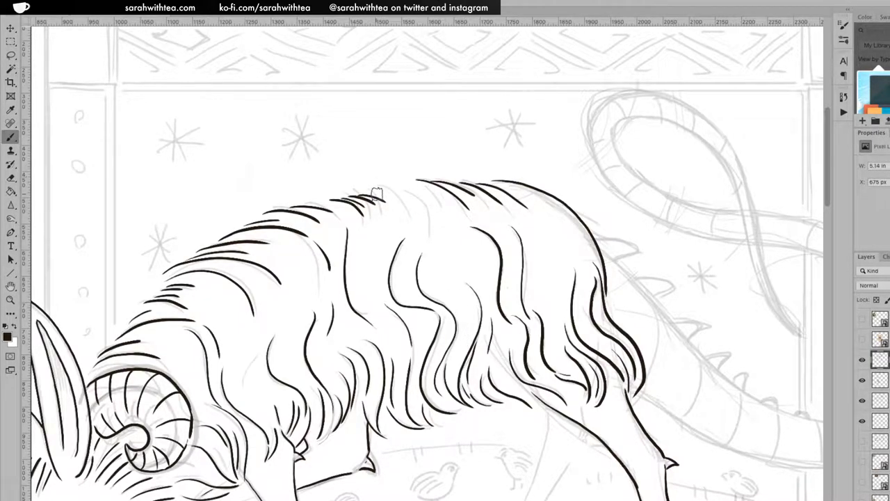
{"action": "left_click_drag", "start_coordinate": [380, 191], "coordinate": [426, 216]}
{"action": "left_click_drag", "start_coordinate": [388, 185], "coordinate": [426, 205]}
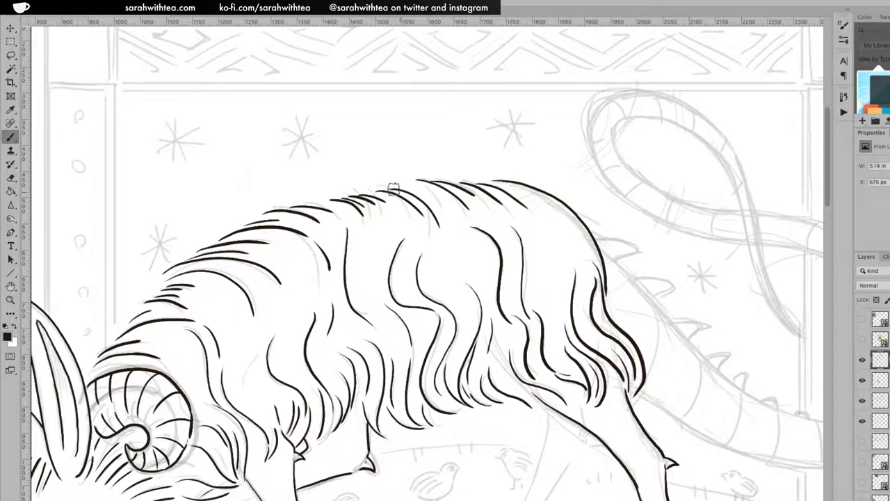
{"action": "left_click_drag", "start_coordinate": [405, 186], "coordinate": [455, 208]}
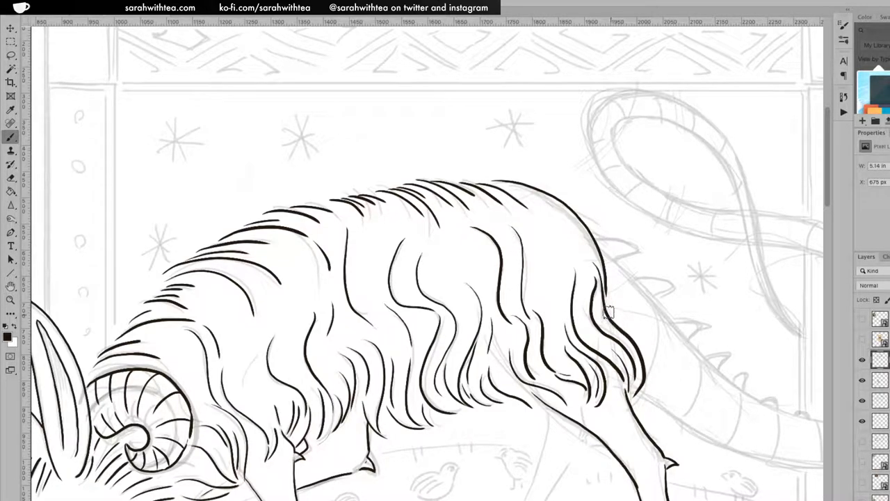
Ink the near front foot's back toe with its claw and knuckle mark, continuing the line from the ankle.
{"action": "key", "text": "z"}
{"action": "left_click", "coordinate": [511, 259], "text": "alt"}
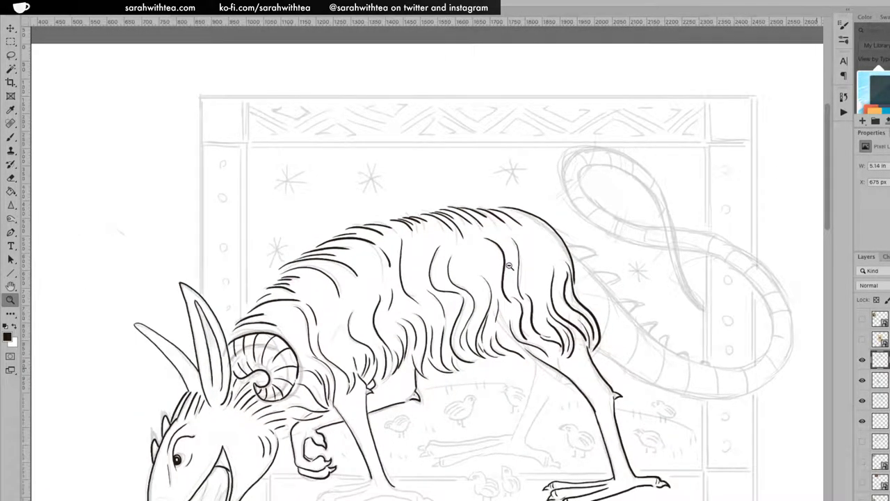
{"action": "left_click", "coordinate": [509, 266], "text": "alt"}
{"action": "left_click", "coordinate": [530, 283], "text": "alt"}
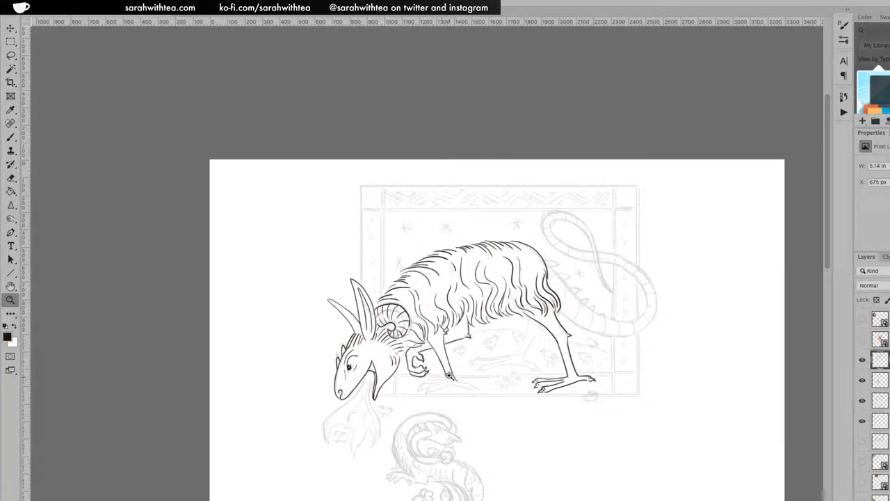
{"action": "left_click", "coordinate": [449, 376]}
{"action": "left_click", "coordinate": [476, 367]}
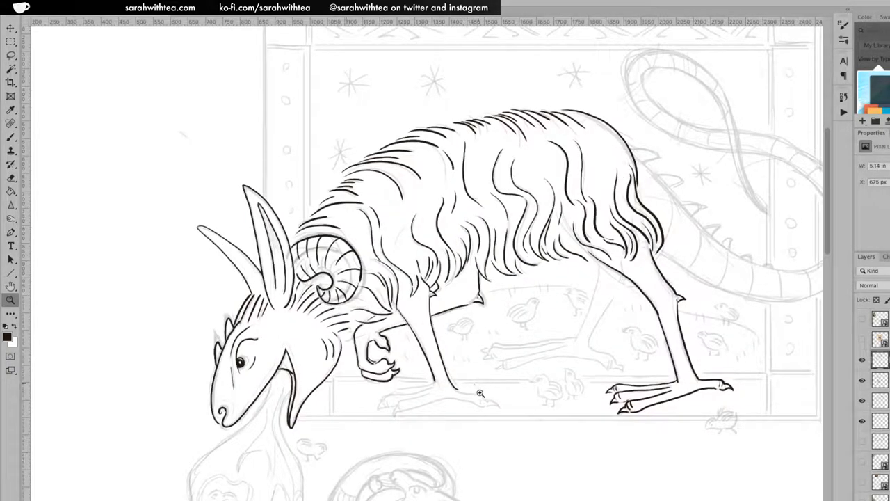
{"action": "left_click", "coordinate": [479, 391]}
{"action": "left_click", "coordinate": [478, 395]}
{"action": "left_click_drag", "start_coordinate": [436, 316], "coordinate": [442, 247]}
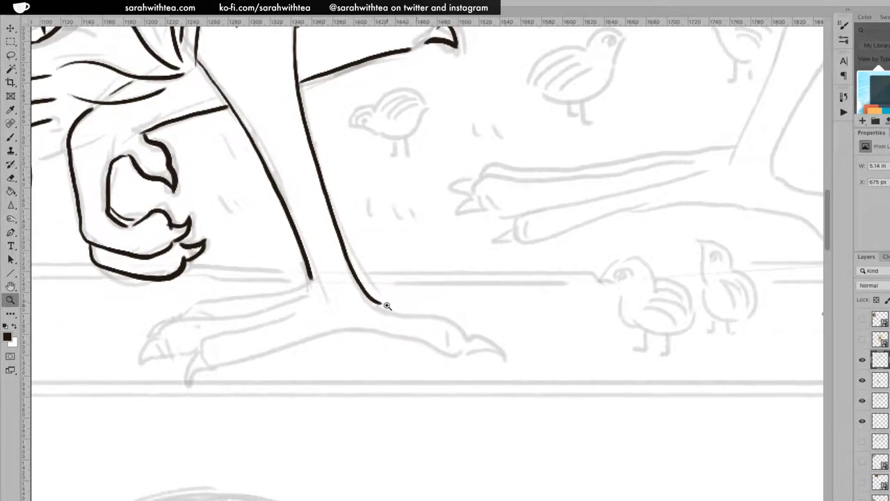
{"action": "key", "text": "b"}
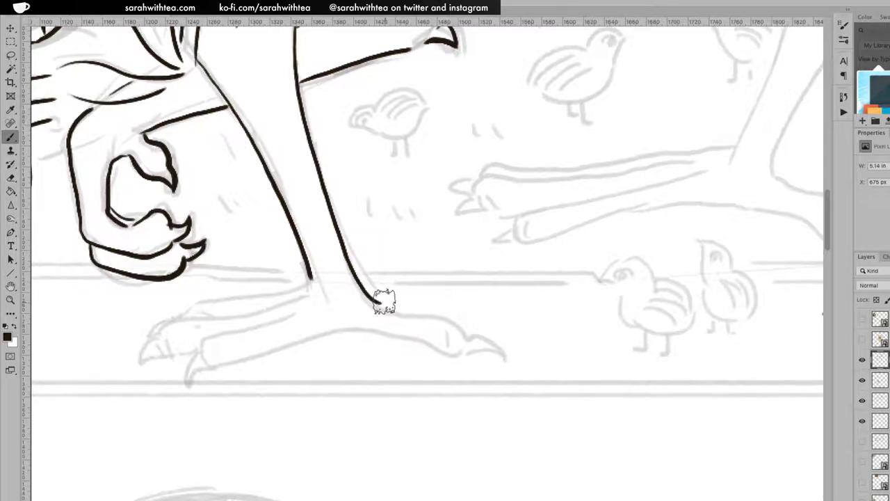
{"action": "key", "text": "e"}
{"action": "mouse_move", "coordinate": [376, 296]}
{"action": "left_mouse_down"}
{"action": "mouse_move", "coordinate": [365, 269]}
{"action": "mouse_move", "coordinate": [374, 295]}
{"action": "mouse_move", "coordinate": [357, 278]}
{"action": "mouse_move", "coordinate": [384, 306]}
{"action": "mouse_move", "coordinate": [358, 281]}
{"action": "mouse_move", "coordinate": [389, 315]}
{"action": "mouse_move", "coordinate": [439, 313]}
{"action": "mouse_move", "coordinate": [405, 317]}
{"action": "mouse_move", "coordinate": [454, 320]}
{"action": "mouse_move", "coordinate": [496, 356]}
{"action": "mouse_move", "coordinate": [451, 348]}
{"action": "left_mouse_up"}
{"action": "key", "text": "b"}
{"action": "left_click", "coordinate": [451, 345]}
{"action": "left_click_drag", "start_coordinate": [354, 330], "coordinate": [452, 351]}
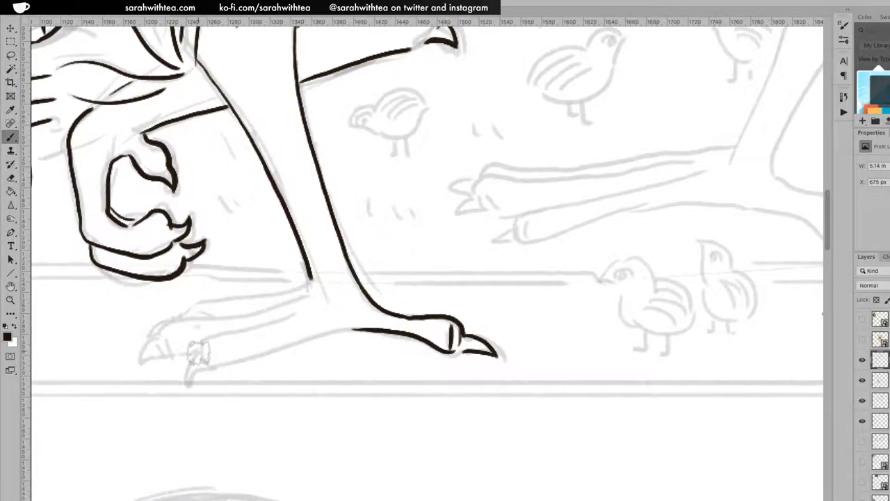
Ink the nearest front toe of the near front foot, with its underside, wrinkle marks and pointed claw.
{"action": "left_click_drag", "start_coordinate": [199, 352], "coordinate": [299, 313]}
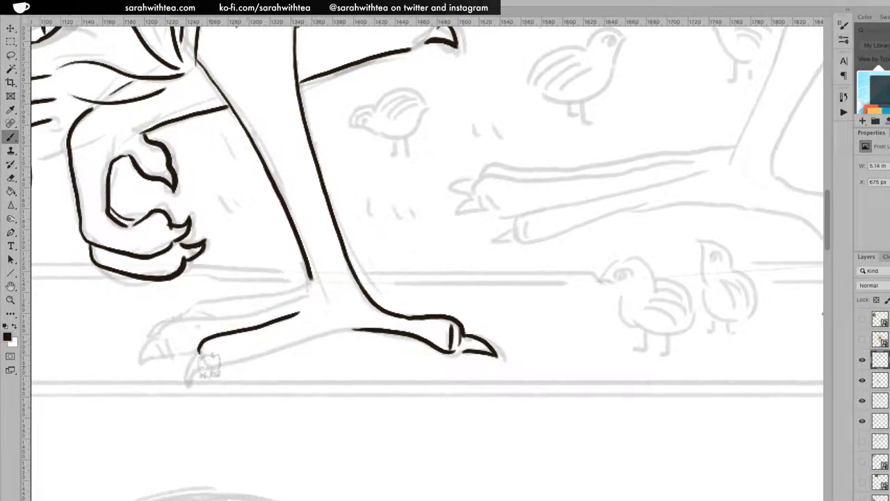
{"action": "mouse_move", "coordinate": [202, 344]}
{"action": "left_mouse_down"}
{"action": "mouse_move", "coordinate": [218, 368]}
{"action": "mouse_move", "coordinate": [351, 330]}
{"action": "left_mouse_up"}
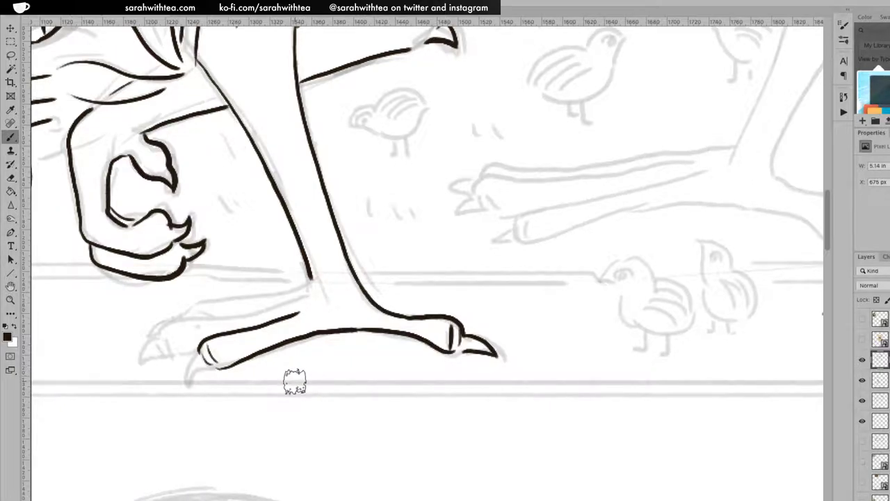
{"action": "left_click_drag", "start_coordinate": [199, 348], "coordinate": [191, 380]}
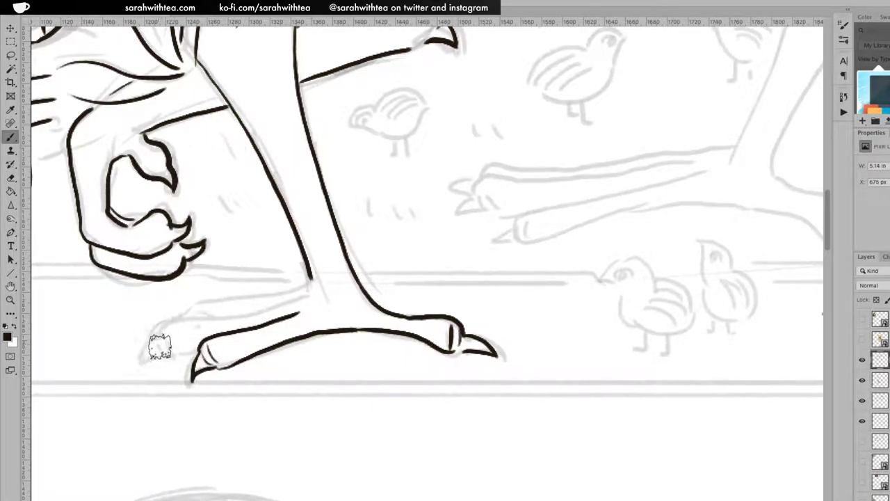
Ink the two remaining front toes of the near front foot behind the nearest one, adding claw and wrinkle details.
{"action": "mouse_move", "coordinate": [156, 343]}
{"action": "left_mouse_down"}
{"action": "mouse_move", "coordinate": [183, 318]}
{"action": "mouse_move", "coordinate": [230, 317]}
{"action": "left_mouse_up"}
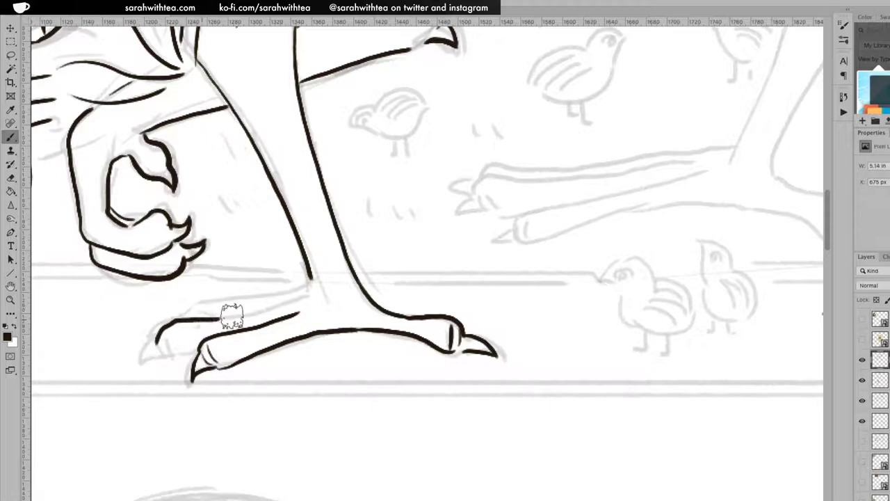
{"action": "left_click_drag", "start_coordinate": [285, 304], "coordinate": [186, 317]}
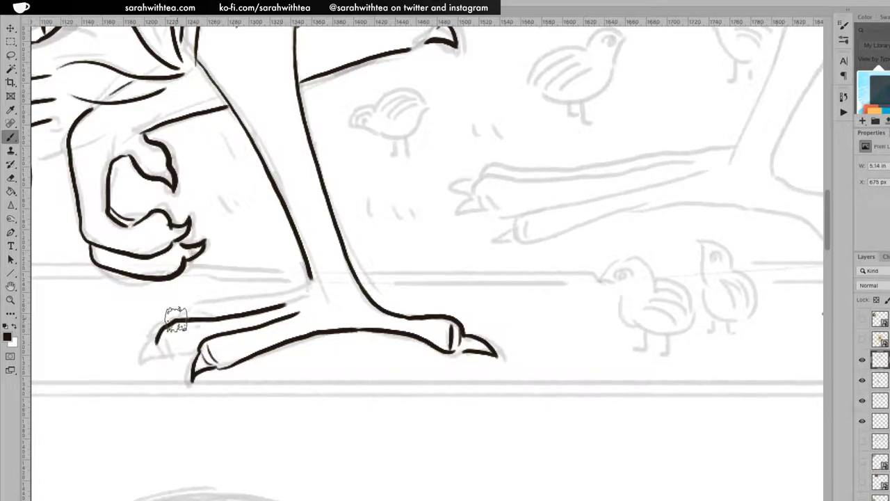
{"action": "left_click_drag", "start_coordinate": [181, 318], "coordinate": [311, 283]}
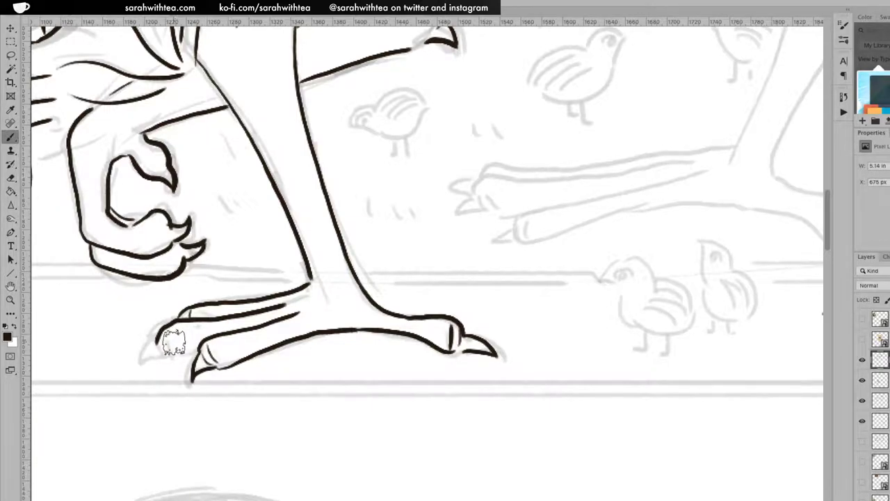
{"action": "mouse_move", "coordinate": [157, 341]}
{"action": "left_mouse_down"}
{"action": "mouse_move", "coordinate": [141, 361]}
{"action": "mouse_move", "coordinate": [177, 359]}
{"action": "mouse_move", "coordinate": [185, 343]}
{"action": "mouse_move", "coordinate": [162, 340]}
{"action": "mouse_move", "coordinate": [165, 352]}
{"action": "mouse_move", "coordinate": [169, 330]}
{"action": "left_mouse_up"}
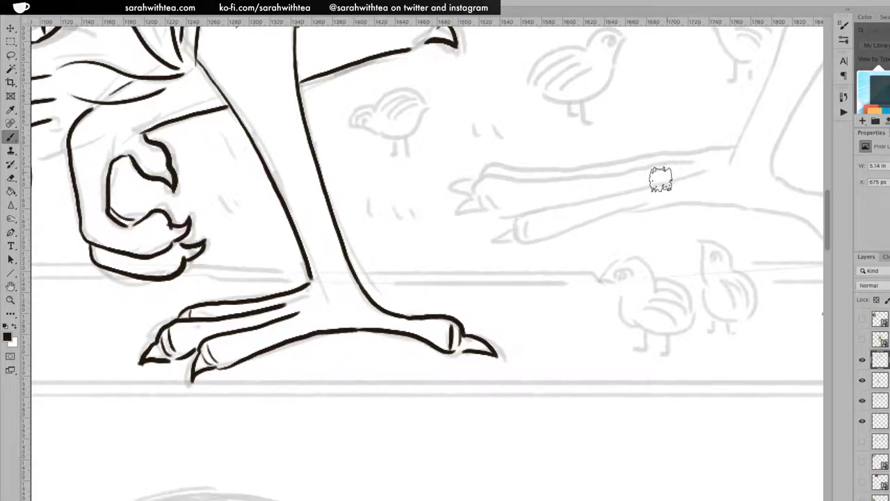
Ink the front and back edges of the far hind leg down to the ankle, with a small heel spur behind the near leg.
{"action": "mouse_move", "coordinate": [666, 193]}
{"action": "left_mouse_down"}
{"action": "mouse_move", "coordinate": [522, 198]}
{"action": "mouse_move", "coordinate": [383, 235]}
{"action": "mouse_move", "coordinate": [259, 284]}
{"action": "left_mouse_up"}
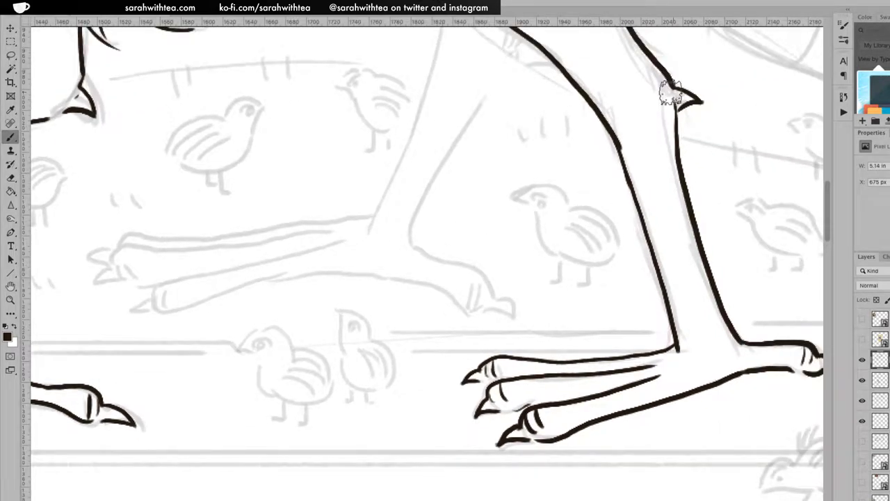
{"action": "key", "text": "z"}
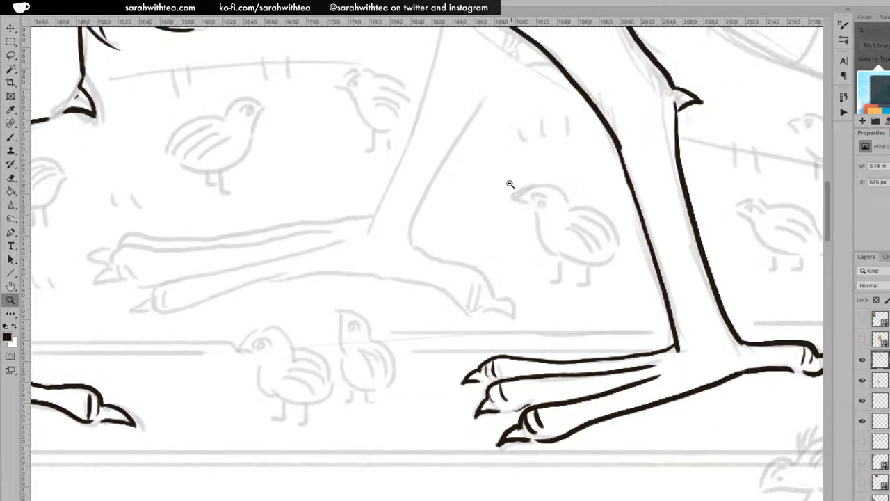
{"action": "left_click", "coordinate": [511, 199], "text": "alt"}
{"action": "left_click", "coordinate": [512, 211], "text": "alt"}
{"action": "left_click", "coordinate": [514, 218], "text": "alt"}
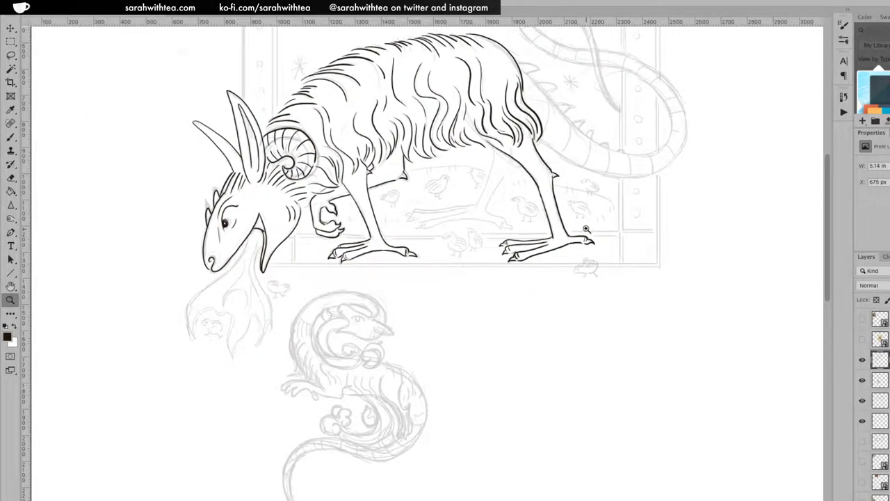
{"action": "left_click", "coordinate": [508, 175]}
{"action": "left_click", "coordinate": [507, 175]}
{"action": "left_click", "coordinate": [508, 174]}
{"action": "left_click", "coordinate": [508, 174]}
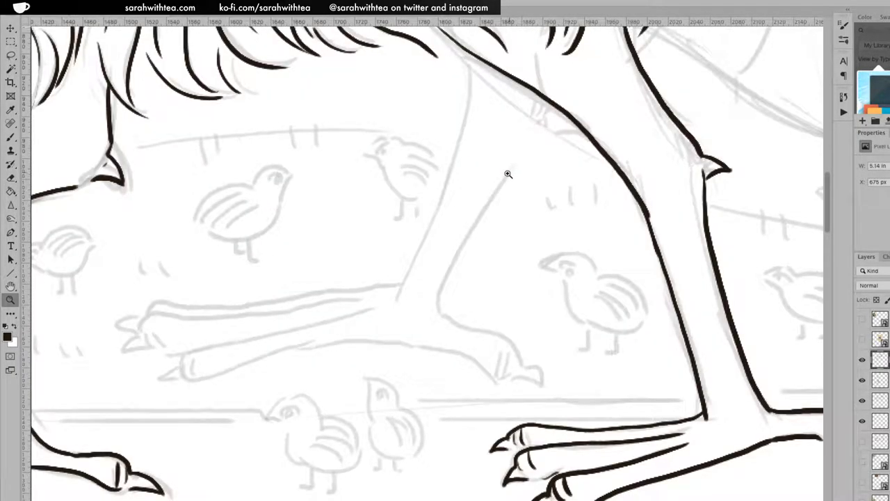
{"action": "key", "text": "b"}
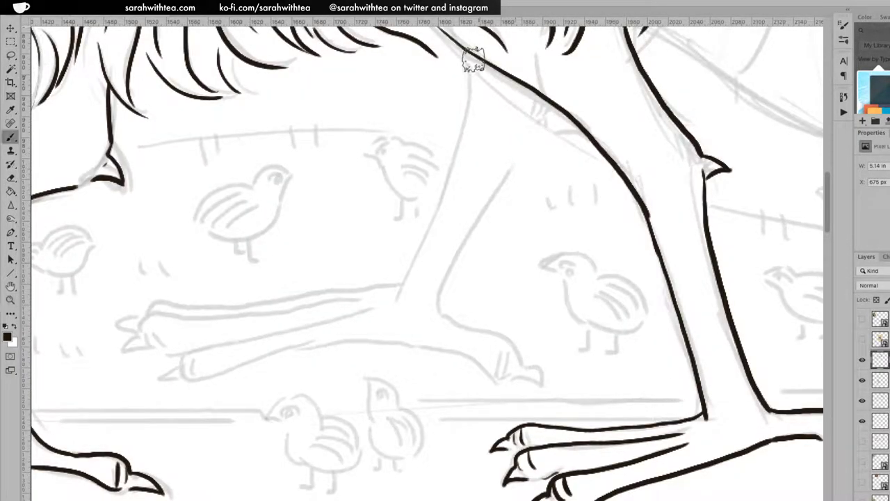
{"action": "mouse_move", "coordinate": [471, 56]}
{"action": "left_mouse_down"}
{"action": "mouse_move", "coordinate": [463, 145]}
{"action": "mouse_move", "coordinate": [395, 289]}
{"action": "left_mouse_up"}
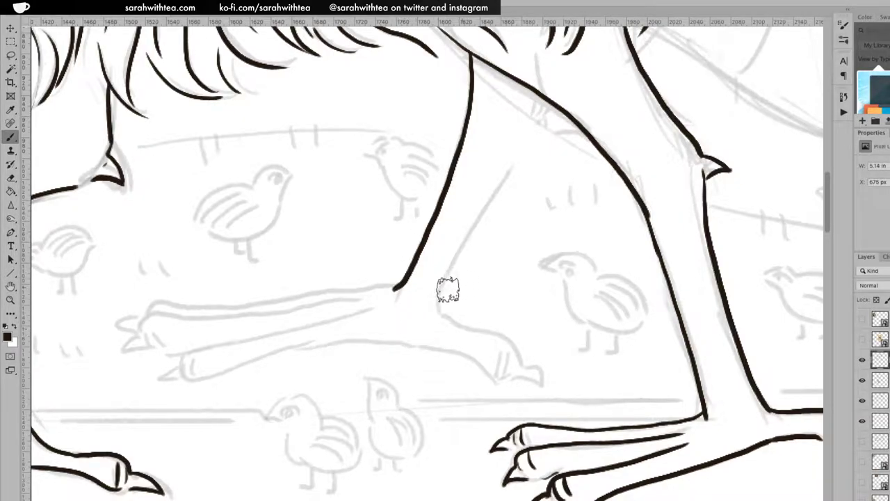
{"action": "mouse_move", "coordinate": [441, 311]}
{"action": "left_mouse_down"}
{"action": "mouse_move", "coordinate": [451, 265]}
{"action": "mouse_move", "coordinate": [510, 159]}
{"action": "mouse_move", "coordinate": [537, 129]}
{"action": "mouse_move", "coordinate": [565, 134]}
{"action": "left_mouse_up"}
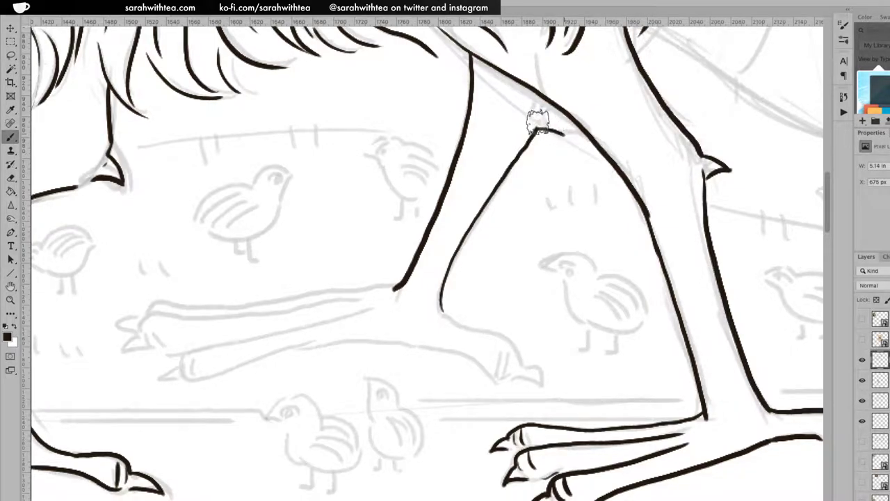
{"action": "left_click_drag", "start_coordinate": [545, 103], "coordinate": [560, 133]}
Ink the far hind foot's back toe with its pointed claw and underside.
{"action": "mouse_move", "coordinate": [489, 330]}
{"action": "left_mouse_down"}
{"action": "mouse_move", "coordinate": [417, 231]}
{"action": "mouse_move", "coordinate": [363, 189]}
{"action": "mouse_move", "coordinate": [336, 193]}
{"action": "mouse_move", "coordinate": [406, 236]}
{"action": "mouse_move", "coordinate": [433, 273]}
{"action": "mouse_move", "coordinate": [386, 267]}
{"action": "left_mouse_up"}
{"action": "key", "text": "ctrl+r"}
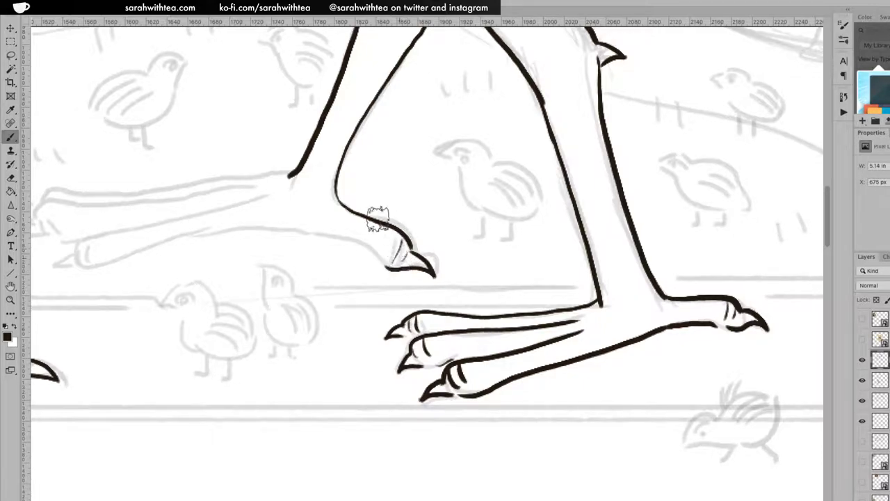
{"action": "left_click_drag", "start_coordinate": [275, 229], "coordinate": [388, 259]}
{"action": "mouse_move", "coordinate": [428, 208]}
{"action": "left_mouse_down"}
{"action": "mouse_move", "coordinate": [596, 205]}
{"action": "mouse_move", "coordinate": [700, 215]}
{"action": "left_mouse_up"}
Ink the nearest front toe of the far hind foot, with its rounded tip, underside and claw.
{"action": "mouse_move", "coordinate": [334, 236]}
{"action": "left_mouse_down"}
{"action": "mouse_move", "coordinate": [392, 239]}
{"action": "mouse_move", "coordinate": [383, 243]}
{"action": "mouse_move", "coordinate": [521, 215]}
{"action": "left_mouse_up"}
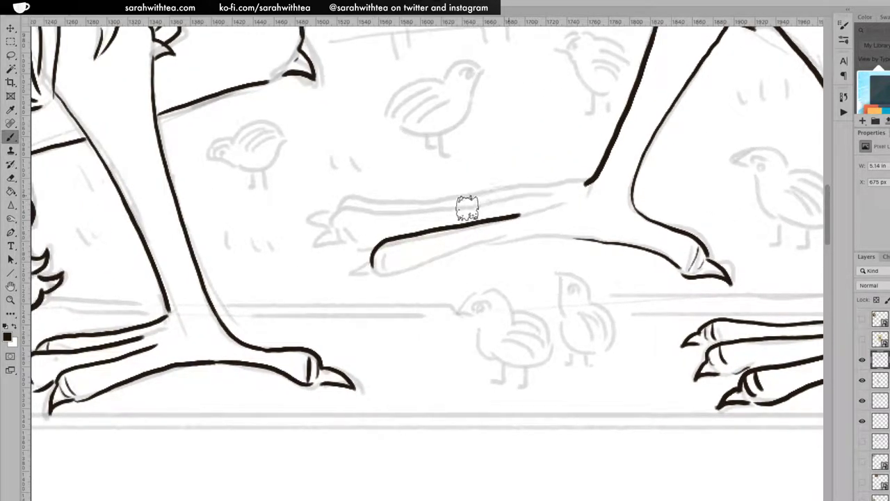
{"action": "mouse_move", "coordinate": [369, 264]}
{"action": "left_mouse_down"}
{"action": "mouse_move", "coordinate": [390, 274]}
{"action": "mouse_move", "coordinate": [518, 241]}
{"action": "left_mouse_up"}
{"action": "left_click_drag", "start_coordinate": [579, 240], "coordinate": [518, 242]}
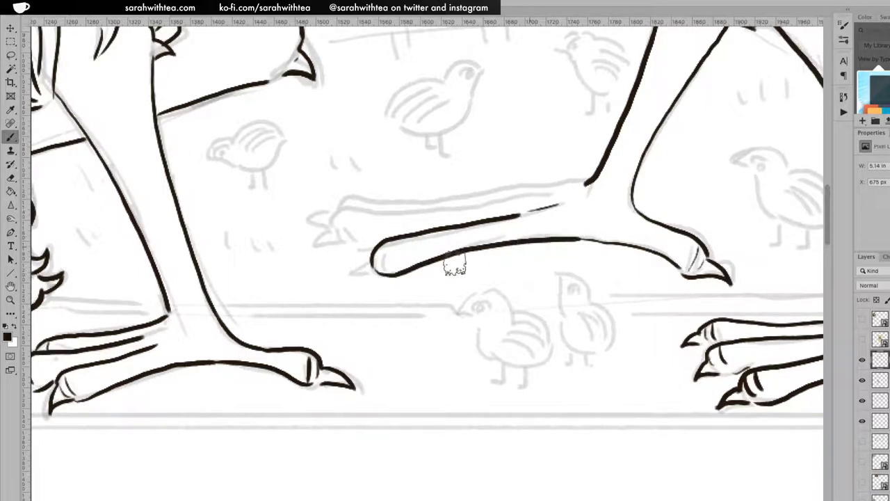
{"action": "left_click_drag", "start_coordinate": [370, 259], "coordinate": [355, 272]}
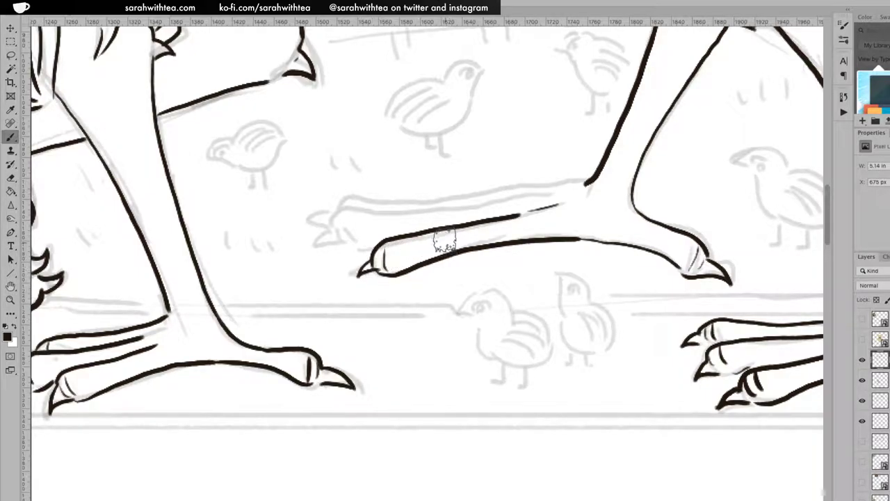
Ink the far hind foot's two remaining front toes with their claws, joining the rear one to the ankle.
{"action": "mouse_move", "coordinate": [337, 226]}
{"action": "left_mouse_down"}
{"action": "mouse_move", "coordinate": [354, 213]}
{"action": "mouse_move", "coordinate": [413, 216]}
{"action": "mouse_move", "coordinate": [548, 197]}
{"action": "left_mouse_up"}
{"action": "mouse_move", "coordinate": [336, 221]}
{"action": "left_mouse_down"}
{"action": "mouse_move", "coordinate": [319, 248]}
{"action": "mouse_move", "coordinate": [351, 249]}
{"action": "mouse_move", "coordinate": [372, 237]}
{"action": "mouse_move", "coordinate": [339, 223]}
{"action": "mouse_move", "coordinate": [349, 230]}
{"action": "mouse_move", "coordinate": [349, 219]}
{"action": "mouse_move", "coordinate": [354, 235]}
{"action": "mouse_move", "coordinate": [333, 213]}
{"action": "mouse_move", "coordinate": [349, 201]}
{"action": "mouse_move", "coordinate": [597, 182]}
{"action": "left_mouse_up"}
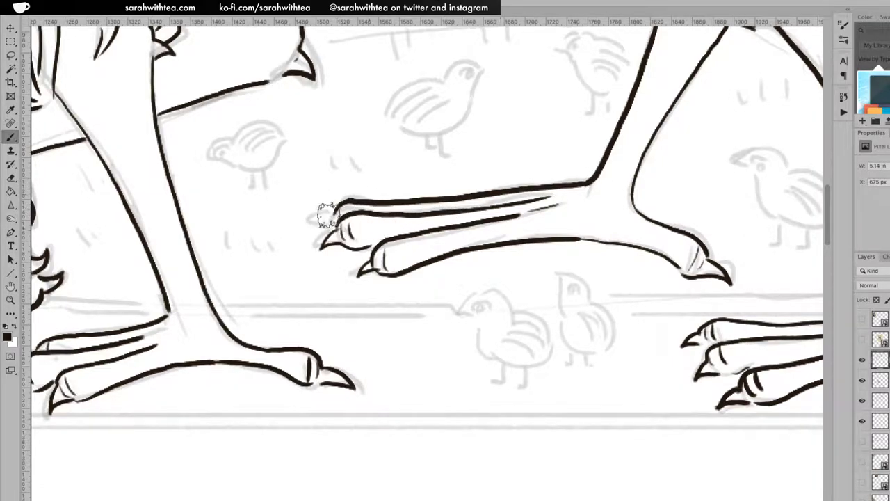
{"action": "mouse_move", "coordinate": [318, 218]}
{"action": "left_mouse_down"}
{"action": "mouse_move", "coordinate": [309, 225]}
{"action": "mouse_move", "coordinate": [334, 212]}
{"action": "left_mouse_up"}
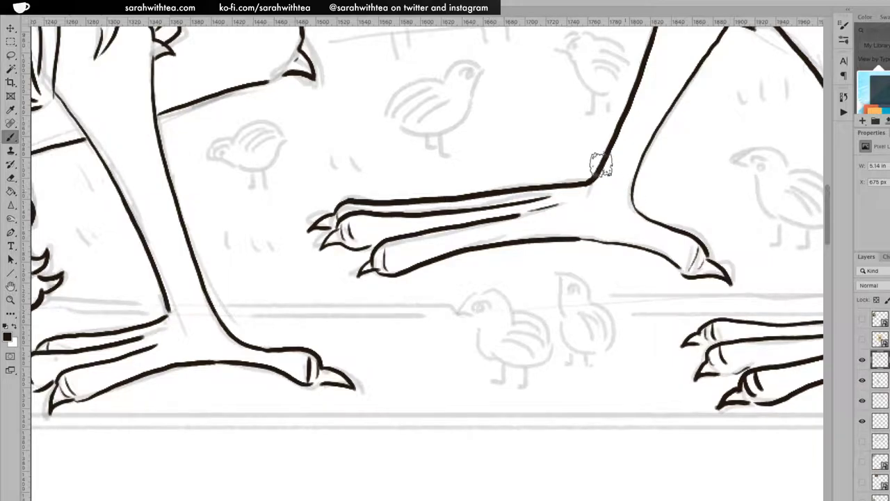
Check the inked beast as a whole and look over the tail sketch behind its rump.
{"action": "key", "text": "z"}
{"action": "left_click", "coordinate": [566, 201], "text": "alt"}
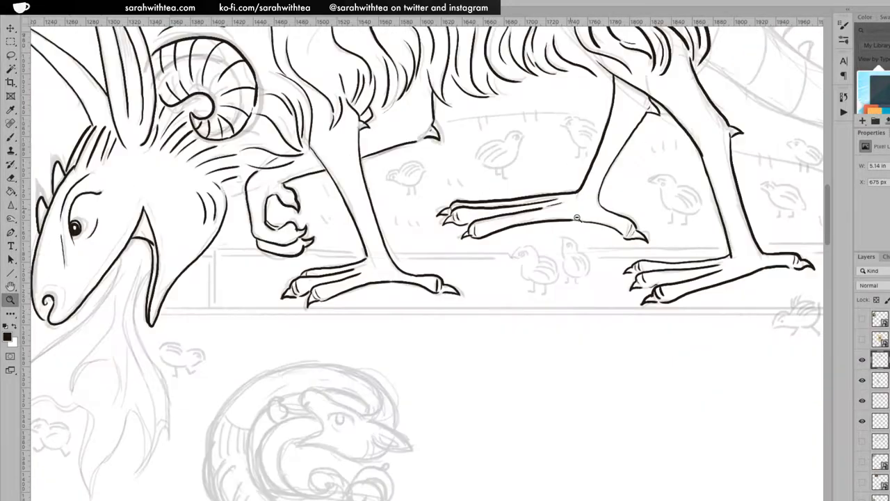
{"action": "left_click", "coordinate": [565, 201], "text": "alt"}
{"action": "left_click", "coordinate": [647, 205], "text": "alt"}
{"action": "left_click", "coordinate": [653, 223], "text": "alt"}
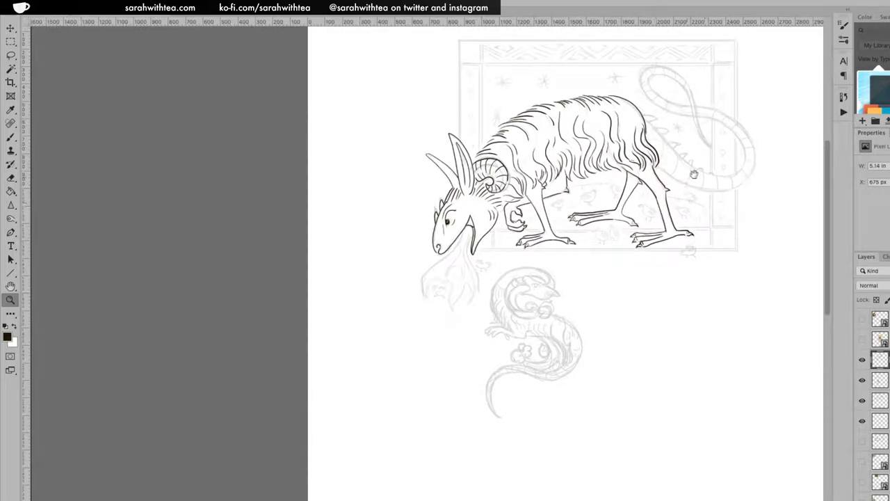
{"action": "left_click_drag", "start_coordinate": [673, 188], "coordinate": [505, 244]}
{"action": "key", "text": "ctrl+r"}
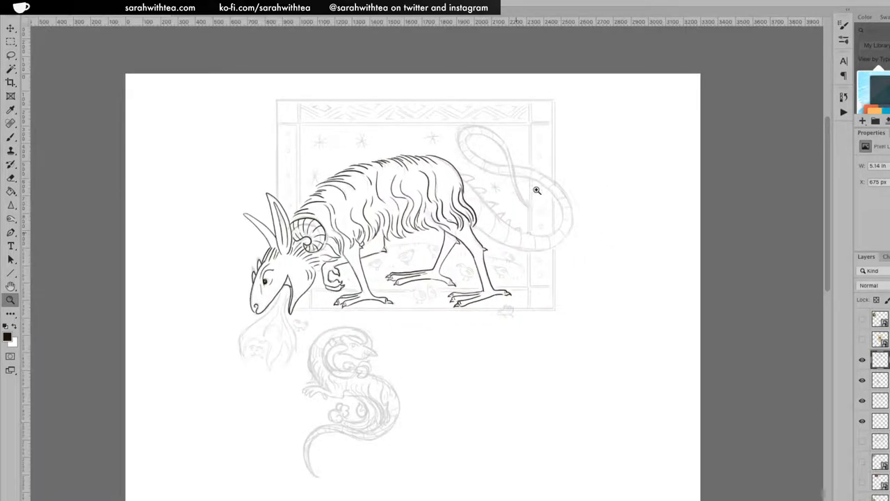
{"action": "left_click", "coordinate": [524, 221]}
{"action": "left_click", "coordinate": [522, 222]}
{"action": "left_click", "coordinate": [523, 219]}
{"action": "left_click", "coordinate": [527, 209]}
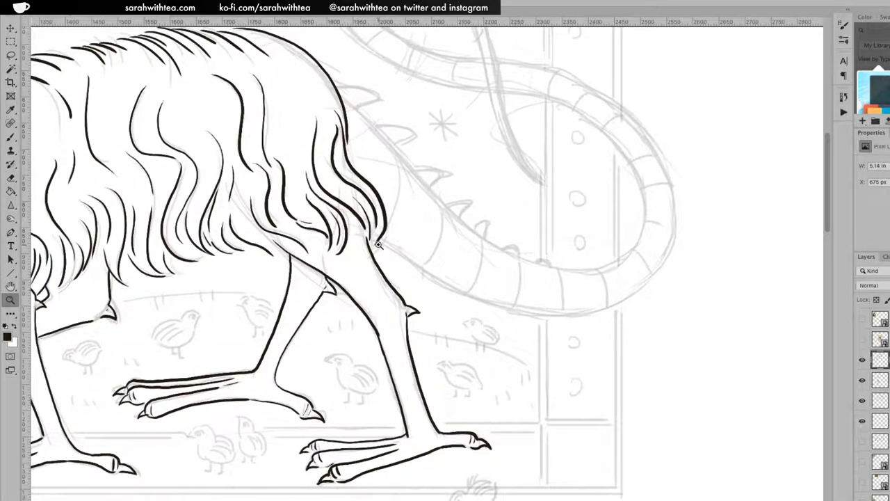
{"action": "key", "text": "b"}
{"action": "left_click_drag", "start_coordinate": [376, 241], "coordinate": [430, 276]}
{"action": "key", "text": "ctrl+z"}
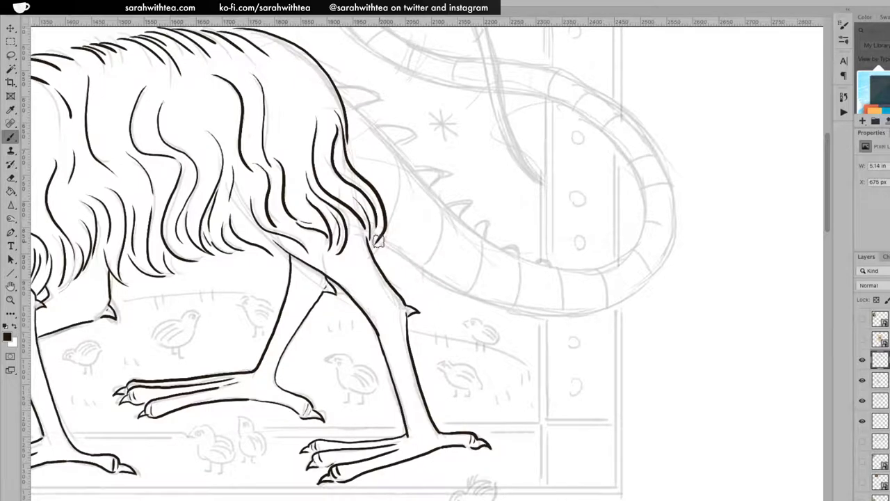
{"action": "mouse_move", "coordinate": [376, 243]}
{"action": "left_mouse_down"}
{"action": "mouse_move", "coordinate": [506, 311]}
{"action": "mouse_move", "coordinate": [567, 318]}
{"action": "left_mouse_up"}
{"action": "key", "text": "ctrl+z"}
{"action": "left_click_drag", "start_coordinate": [332, 84], "coordinate": [373, 127]}
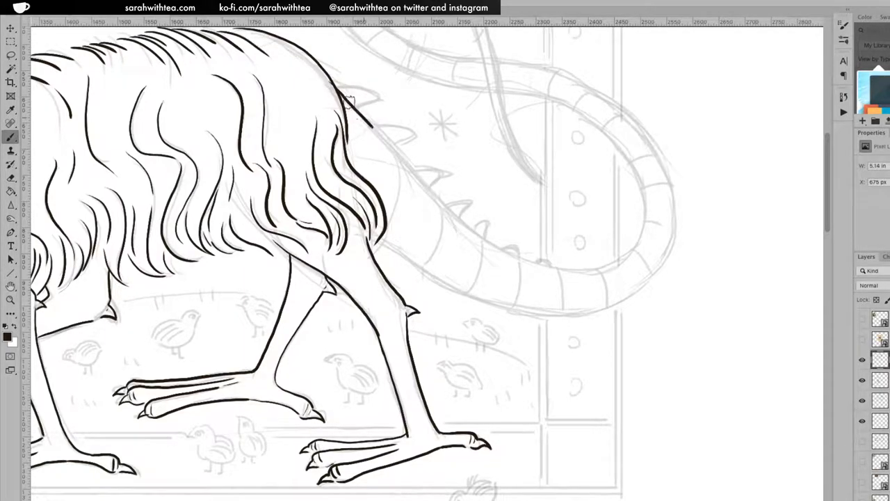
{"action": "key", "text": "ctrl+z"}
{"action": "left_click_drag", "start_coordinate": [332, 84], "coordinate": [376, 127]}
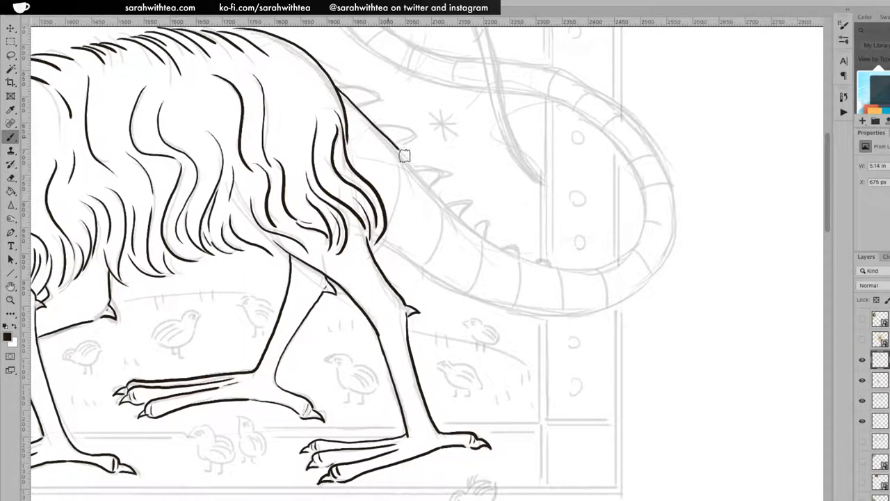
{"action": "left_click_drag", "start_coordinate": [484, 240], "coordinate": [577, 277]}
{"action": "key", "text": "ctrl+z"}
{"action": "left_click_drag", "start_coordinate": [351, 104], "coordinate": [402, 152]}
{"action": "key", "text": "ctrl+z"}
{"action": "left_click_drag", "start_coordinate": [335, 85], "coordinate": [384, 135]}
{"action": "key", "text": "ctrl+z"}
{"action": "left_click_drag", "start_coordinate": [331, 81], "coordinate": [407, 158]}
{"action": "key", "text": "ctrl+z"}
Ink the tail's upper edge from the rump to the first bend, trim its end, and ink the lower edge from the thigh.
{"action": "mouse_move", "coordinate": [341, 95]}
{"action": "left_mouse_down"}
{"action": "mouse_move", "coordinate": [468, 223]}
{"action": "mouse_move", "coordinate": [521, 254]}
{"action": "mouse_move", "coordinate": [603, 275]}
{"action": "left_mouse_up"}
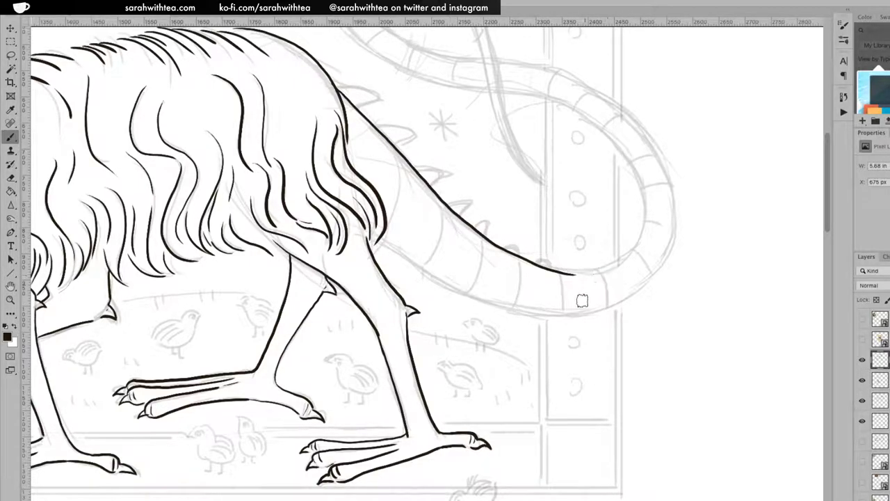
{"action": "key", "text": "e"}
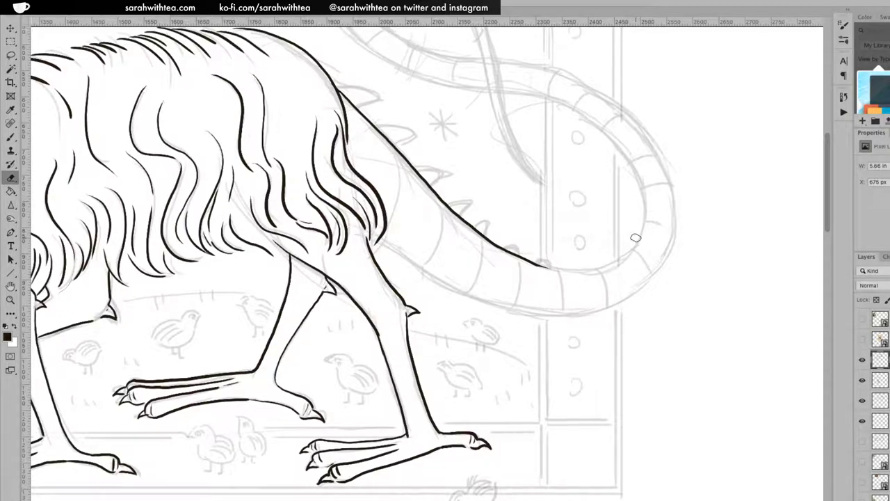
{"action": "key", "text": "b"}
{"action": "mouse_move", "coordinate": [367, 237]}
{"action": "left_mouse_down"}
{"action": "mouse_move", "coordinate": [504, 307]}
{"action": "mouse_move", "coordinate": [453, 288]}
{"action": "mouse_move", "coordinate": [521, 309]}
{"action": "mouse_move", "coordinate": [615, 311]}
{"action": "left_mouse_up"}
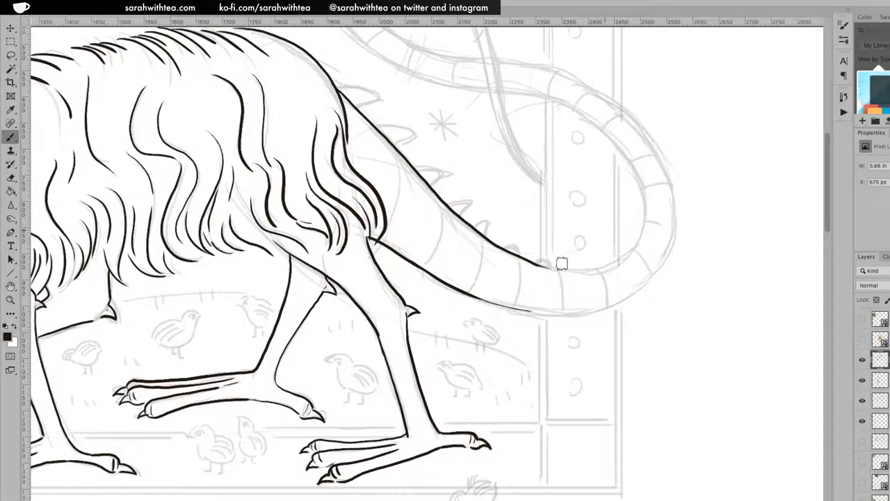
{"action": "left_click_drag", "start_coordinate": [536, 262], "coordinate": [581, 264]}
{"action": "key", "text": "ctrl+z"}
Ink the inner edge of the tail's large loop, joining it to the upper edge and carrying it to the crossing.
{"action": "key", "text": "r"}
{"action": "left_click_drag", "start_coordinate": [701, 239], "coordinate": [389, 294]}
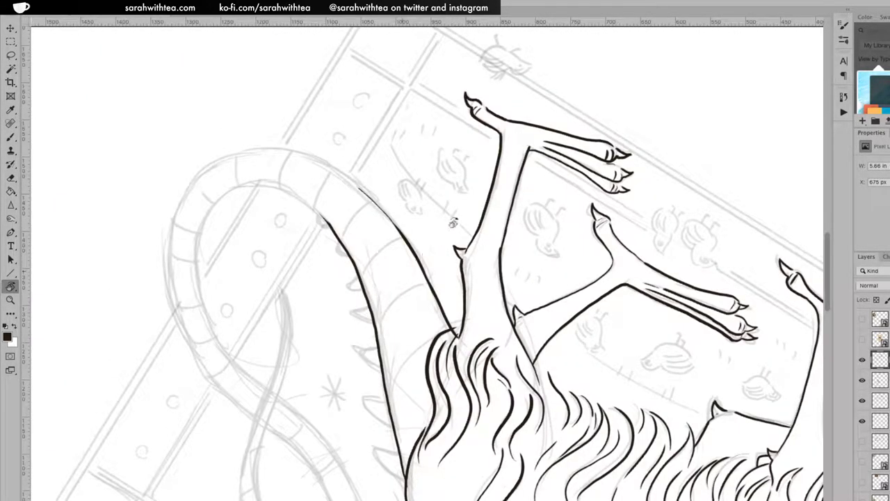
{"action": "scroll", "coordinate": [555, 212], "scroll_direction": "left", "scroll_amount": 5}
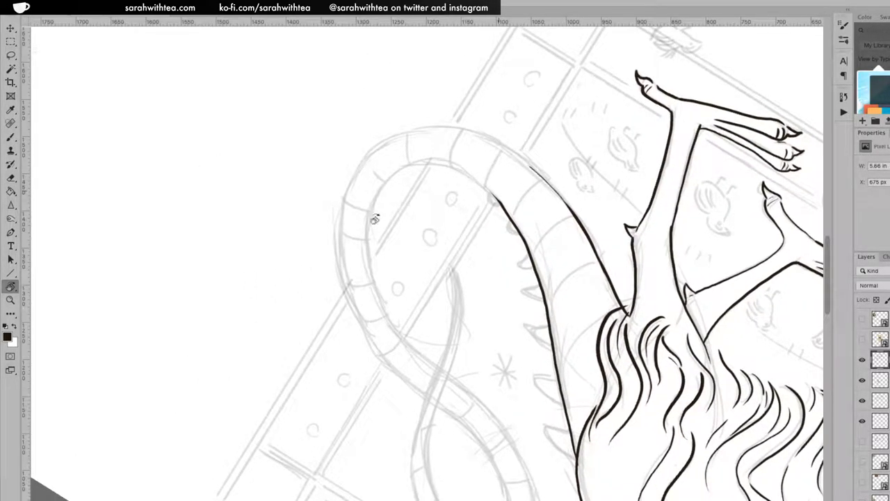
{"action": "key", "text": "b"}
{"action": "left_click_drag", "start_coordinate": [371, 276], "coordinate": [372, 207]}
{"action": "left_click_drag", "start_coordinate": [393, 175], "coordinate": [458, 134]}
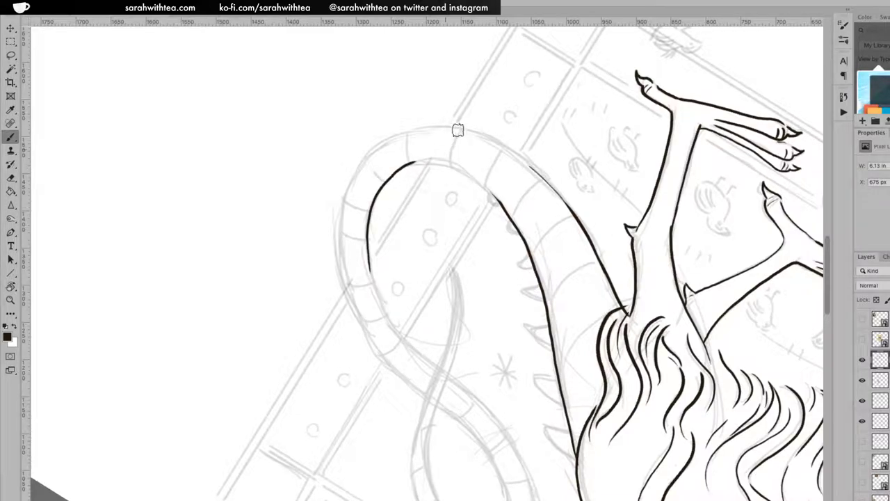
{"action": "mouse_move", "coordinate": [412, 164]}
{"action": "left_mouse_down"}
{"action": "mouse_move", "coordinate": [492, 185]}
{"action": "mouse_move", "coordinate": [511, 224]}
{"action": "left_mouse_up"}
{"action": "mouse_move", "coordinate": [467, 354]}
{"action": "left_mouse_down"}
{"action": "mouse_move", "coordinate": [417, 273]}
{"action": "mouse_move", "coordinate": [364, 269]}
{"action": "mouse_move", "coordinate": [347, 252]}
{"action": "mouse_move", "coordinate": [322, 200]}
{"action": "mouse_move", "coordinate": [321, 138]}
{"action": "left_mouse_up"}
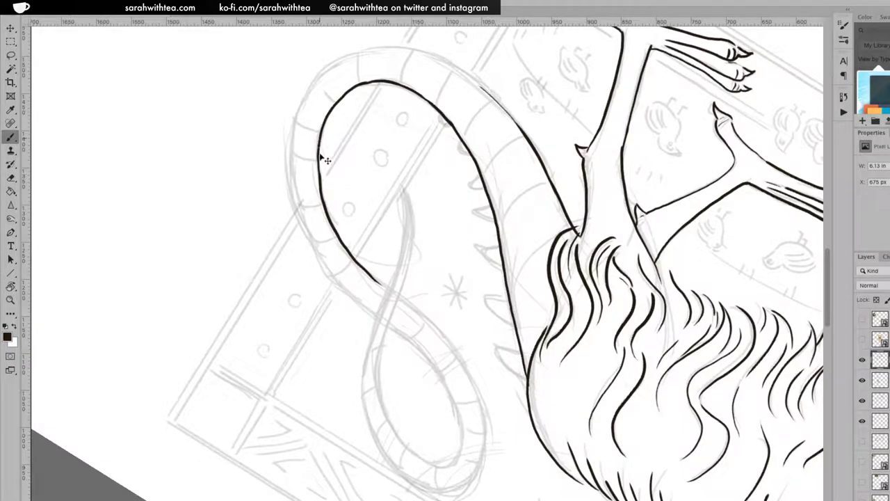
{"action": "key", "text": "ctrl+z"}
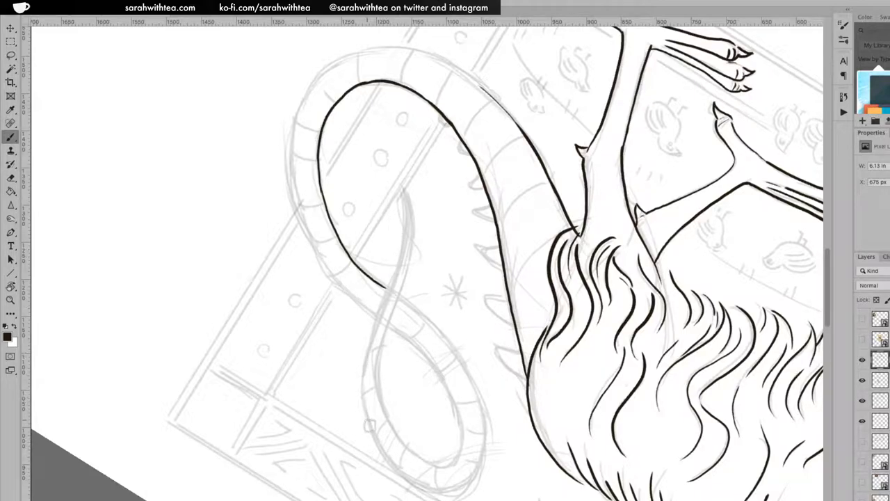
Ink both edges of the tail's end section, from the small loop over the crossing to the pointed tip.
{"action": "mouse_move", "coordinate": [365, 420]}
{"action": "left_mouse_down"}
{"action": "mouse_move", "coordinate": [368, 339]}
{"action": "mouse_move", "coordinate": [395, 270]}
{"action": "left_mouse_up"}
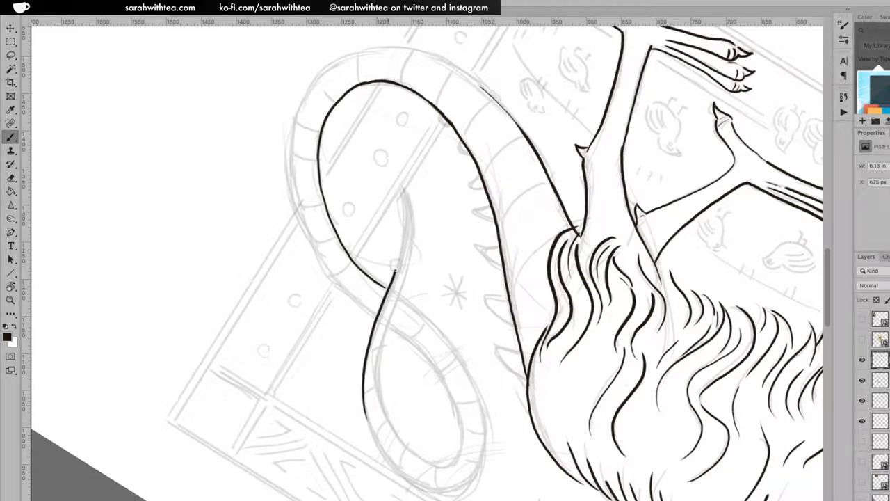
{"action": "left_click_drag", "start_coordinate": [407, 203], "coordinate": [402, 179]}
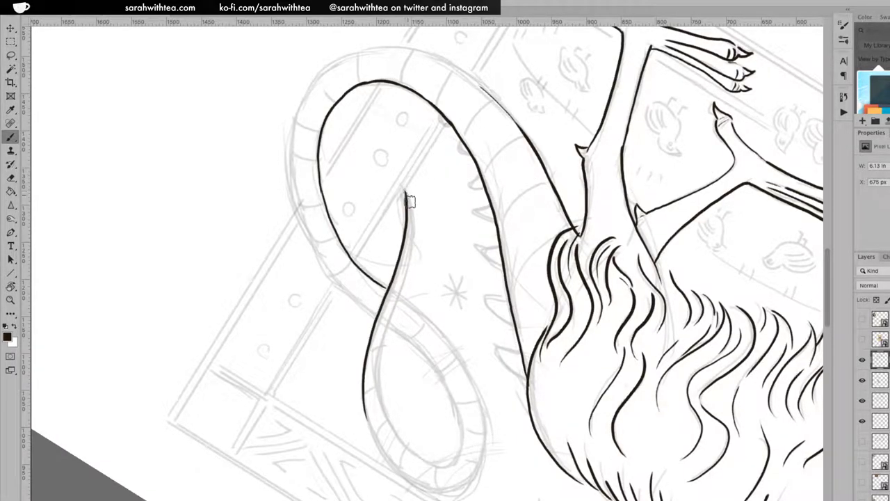
{"action": "left_click_drag", "start_coordinate": [412, 223], "coordinate": [401, 282]}
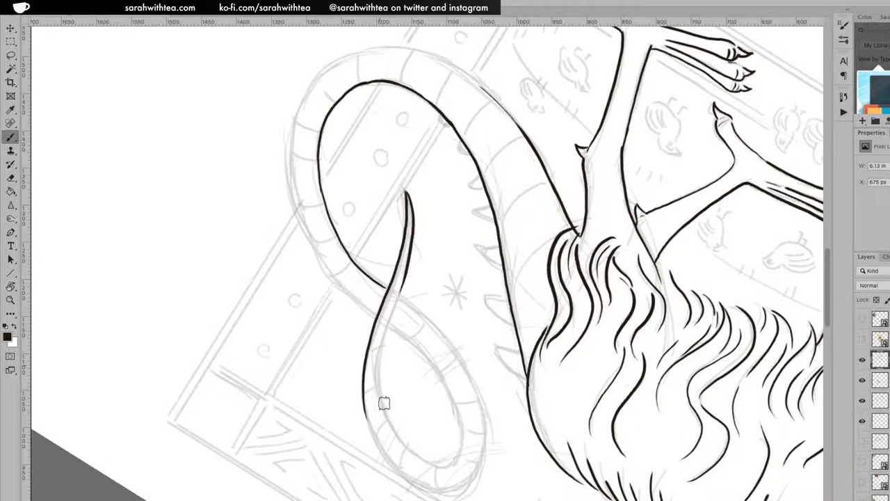
{"action": "mouse_move", "coordinate": [427, 380]}
{"action": "left_mouse_down"}
{"action": "mouse_move", "coordinate": [359, 256]}
{"action": "mouse_move", "coordinate": [317, 274]}
{"action": "mouse_move", "coordinate": [314, 232]}
{"action": "left_mouse_up"}
{"action": "key", "text": "ctrl+z"}
{"action": "left_click_drag", "start_coordinate": [313, 239], "coordinate": [324, 191]}
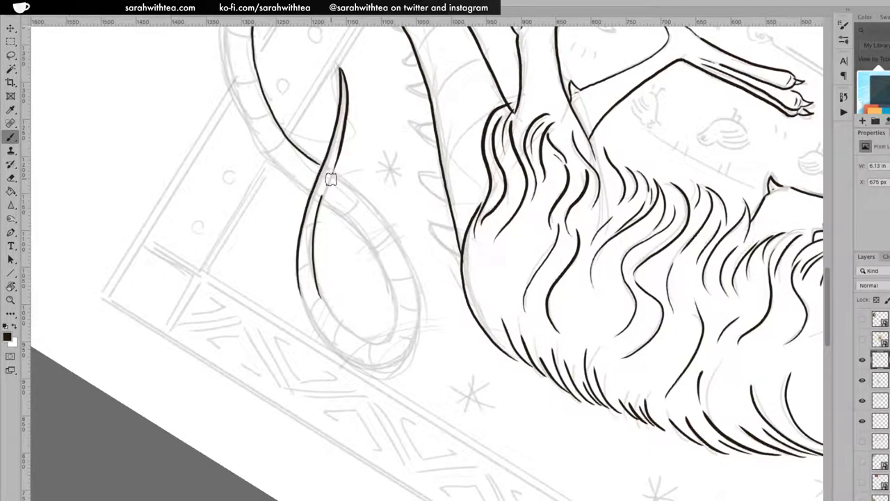
{"action": "mouse_move", "coordinate": [333, 170]}
{"action": "left_mouse_down"}
{"action": "mouse_move", "coordinate": [338, 143]}
{"action": "mouse_move", "coordinate": [327, 192]}
{"action": "left_mouse_up"}
{"action": "key", "text": "e"}
{"action": "mouse_move", "coordinate": [318, 294]}
{"action": "left_mouse_down"}
{"action": "mouse_move", "coordinate": [332, 318]}
{"action": "mouse_move", "coordinate": [372, 341]}
{"action": "left_mouse_up"}
{"action": "key", "text": "ctrl+z"}
{"action": "key", "text": "e"}
{"action": "mouse_move", "coordinate": [330, 317]}
{"action": "left_mouse_down"}
{"action": "mouse_move", "coordinate": [378, 345]}
{"action": "mouse_move", "coordinate": [399, 335]}
{"action": "left_mouse_up"}
{"action": "key", "text": "ctrl+z"}
{"action": "mouse_move", "coordinate": [322, 202]}
{"action": "left_mouse_down"}
{"action": "mouse_move", "coordinate": [374, 246]}
{"action": "mouse_move", "coordinate": [394, 291]}
{"action": "left_mouse_up"}
{"action": "key", "text": "ctrl+z"}
{"action": "key", "text": "ctrl+z"}
{"action": "left_click_drag", "start_coordinate": [321, 300], "coordinate": [344, 327]}
{"action": "key", "text": "ctrl+z"}
{"action": "left_click_drag", "start_coordinate": [319, 291], "coordinate": [341, 325]}
{"action": "key", "text": "ctrl+z"}
Ink the inner edge of the tail's small loop all the way around, closing it back at the crossing.
{"action": "mouse_move", "coordinate": [319, 292]}
{"action": "left_mouse_down"}
{"action": "mouse_move", "coordinate": [371, 343]}
{"action": "mouse_move", "coordinate": [331, 316]}
{"action": "mouse_move", "coordinate": [365, 340]}
{"action": "left_mouse_up"}
{"action": "key", "text": "ctrl+z"}
{"action": "left_click_drag", "start_coordinate": [324, 202], "coordinate": [367, 238]}
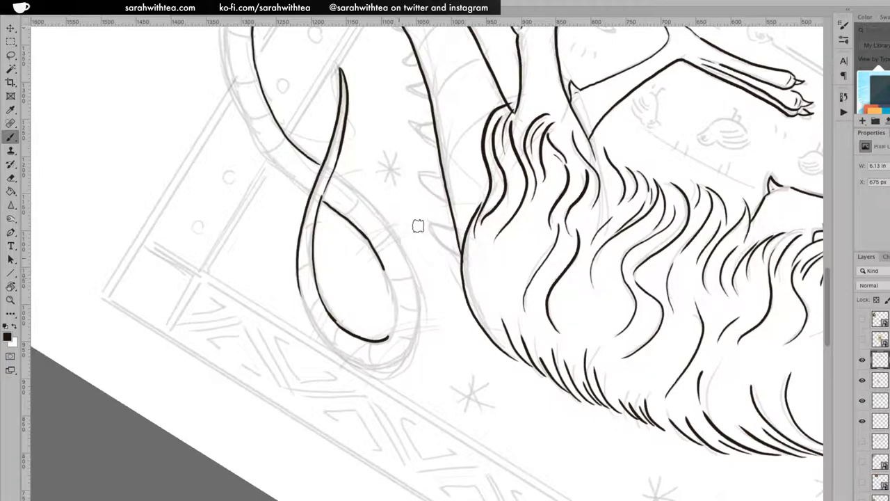
{"action": "key", "text": "r"}
{"action": "mouse_move", "coordinate": [488, 173]}
{"action": "left_mouse_down"}
{"action": "mouse_move", "coordinate": [338, 193]}
{"action": "mouse_move", "coordinate": [308, 281]}
{"action": "mouse_move", "coordinate": [491, 215]}
{"action": "left_mouse_up"}
{"action": "left_click_drag", "start_coordinate": [477, 178], "coordinate": [380, 149]}
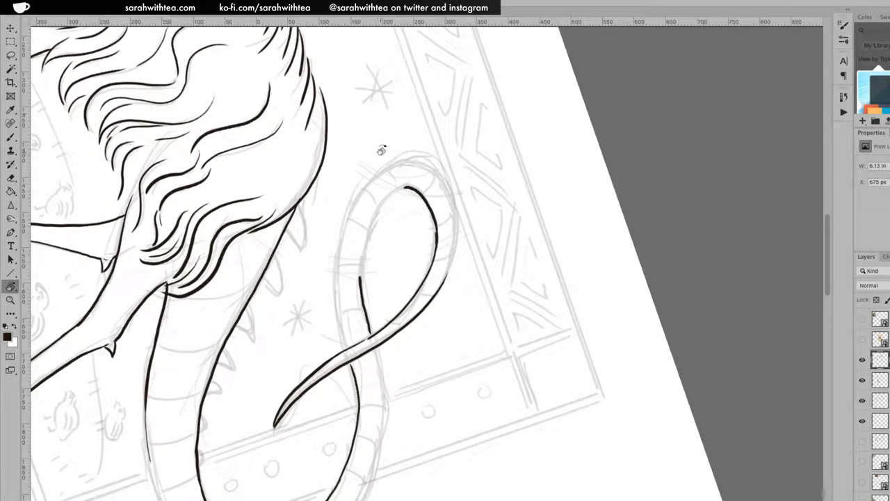
{"action": "key", "text": "b"}
{"action": "mouse_move", "coordinate": [360, 284]}
{"action": "left_mouse_down"}
{"action": "mouse_move", "coordinate": [374, 219]}
{"action": "mouse_move", "coordinate": [391, 194]}
{"action": "left_mouse_up"}
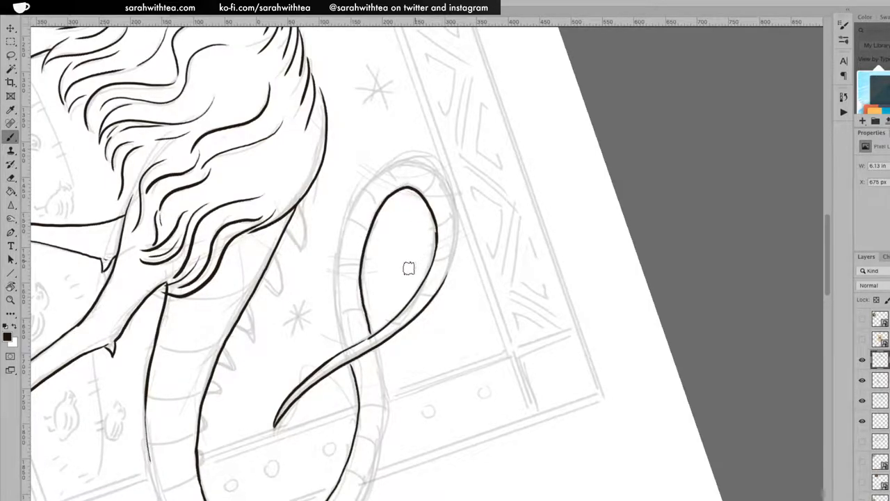
Ink the outer edge of the tail's small loop from the crossing around to the end section.
{"action": "left_click_drag", "start_coordinate": [345, 349], "coordinate": [337, 259]}
{"action": "key", "text": "ctrl+z"}
{"action": "mouse_move", "coordinate": [347, 353]}
{"action": "left_mouse_down"}
{"action": "mouse_move", "coordinate": [336, 270]}
{"action": "mouse_move", "coordinate": [346, 222]}
{"action": "mouse_move", "coordinate": [369, 183]}
{"action": "mouse_move", "coordinate": [400, 163]}
{"action": "mouse_move", "coordinate": [422, 162]}
{"action": "mouse_move", "coordinate": [453, 180]}
{"action": "mouse_move", "coordinate": [446, 183]}
{"action": "mouse_move", "coordinate": [452, 223]}
{"action": "mouse_move", "coordinate": [441, 285]}
{"action": "left_mouse_up"}
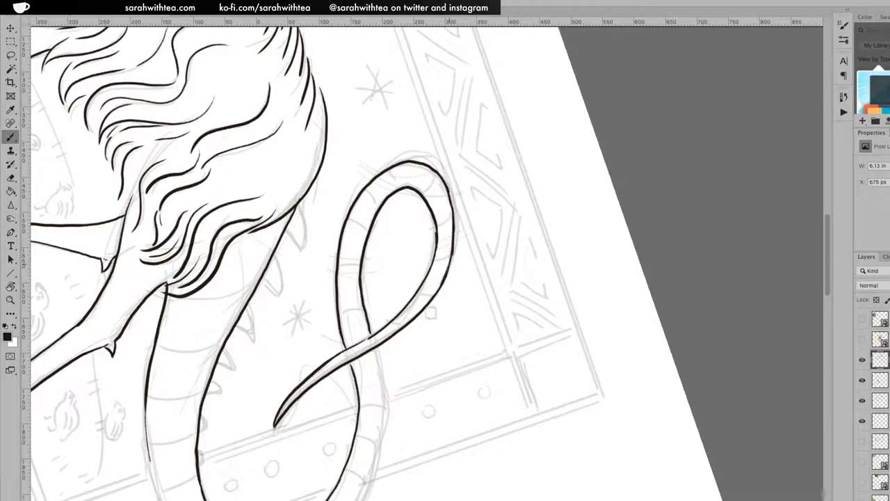
Ink the outer edge of the tail's large loop from the crossing to the start of its far bend.
{"action": "left_click_drag", "start_coordinate": [384, 283], "coordinate": [390, 173]}
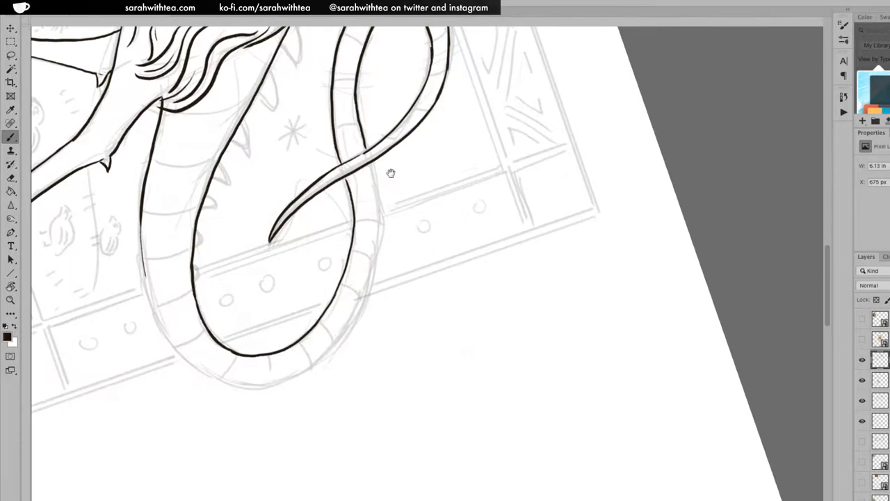
{"action": "key", "text": "Escape"}
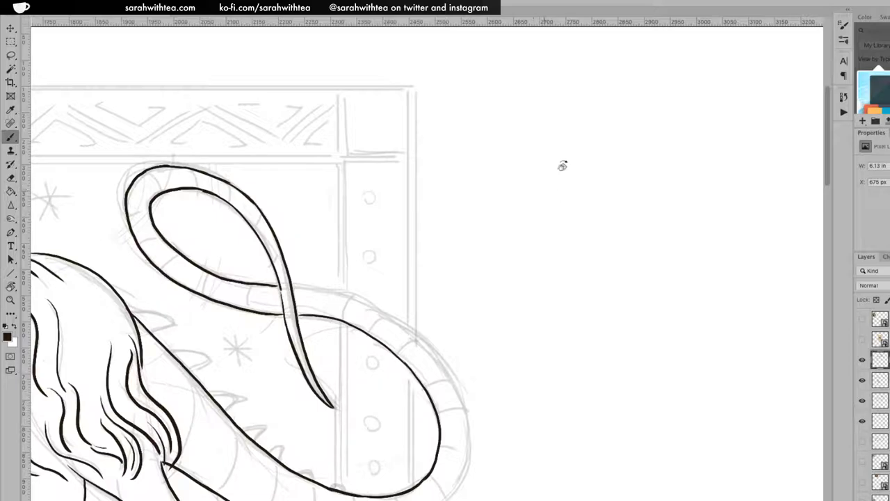
{"action": "key", "text": "r"}
{"action": "mouse_move", "coordinate": [464, 125]}
{"action": "left_mouse_down"}
{"action": "mouse_move", "coordinate": [393, 143]}
{"action": "mouse_move", "coordinate": [397, 176]}
{"action": "left_mouse_up"}
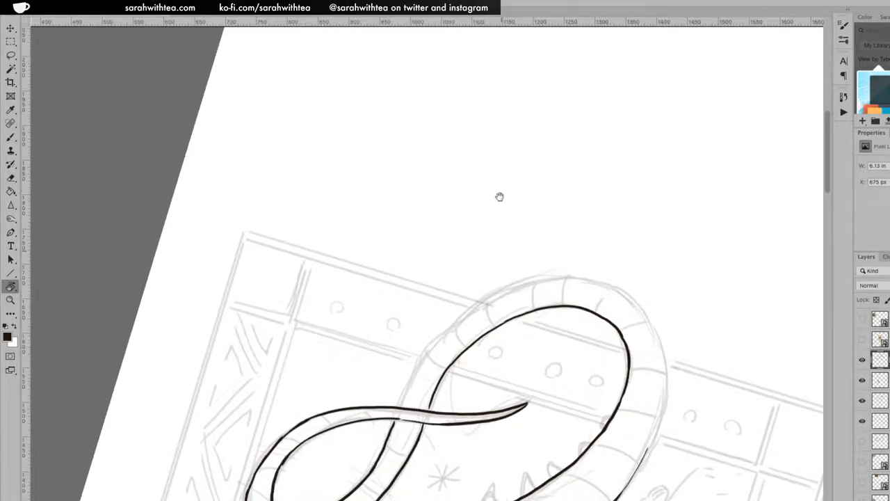
{"action": "left_click_drag", "start_coordinate": [501, 201], "coordinate": [494, 139]}
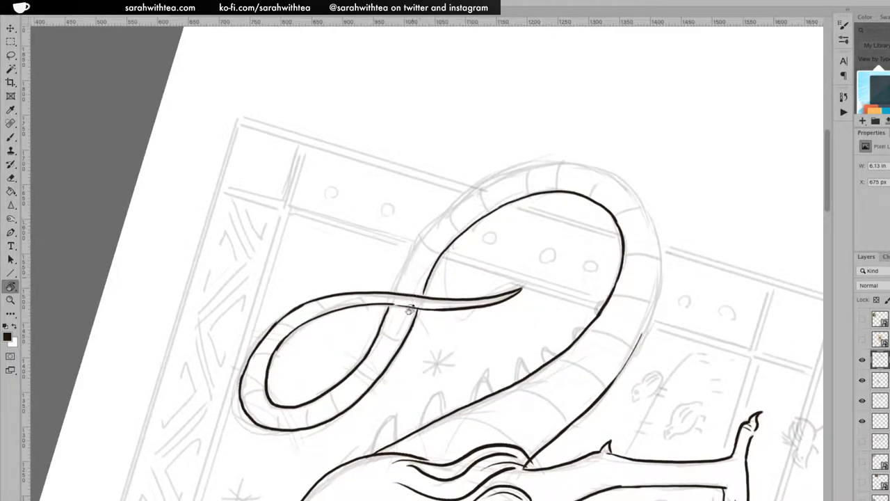
{"action": "key", "text": "b"}
{"action": "mouse_move", "coordinate": [393, 298]}
{"action": "left_mouse_down"}
{"action": "mouse_move", "coordinate": [436, 217]}
{"action": "mouse_move", "coordinate": [475, 182]}
{"action": "mouse_move", "coordinate": [521, 164]}
{"action": "left_mouse_up"}
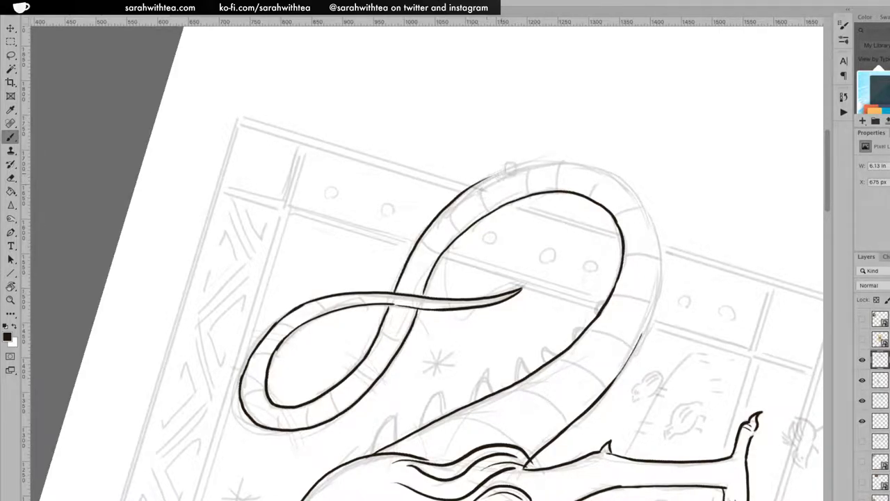
{"action": "left_click_drag", "start_coordinate": [477, 183], "coordinate": [562, 165]}
{"action": "key", "text": "ctrl+z"}
{"action": "left_click_drag", "start_coordinate": [473, 187], "coordinate": [580, 167]}
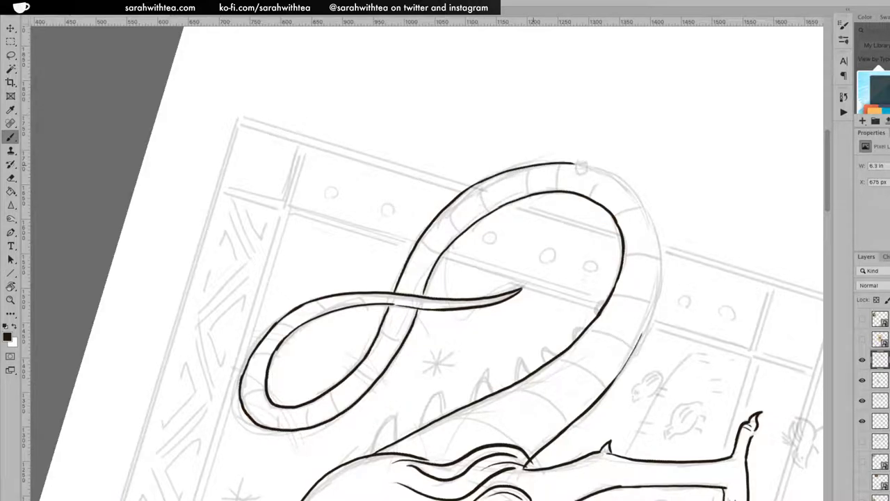
{"action": "key", "text": "Escape"}
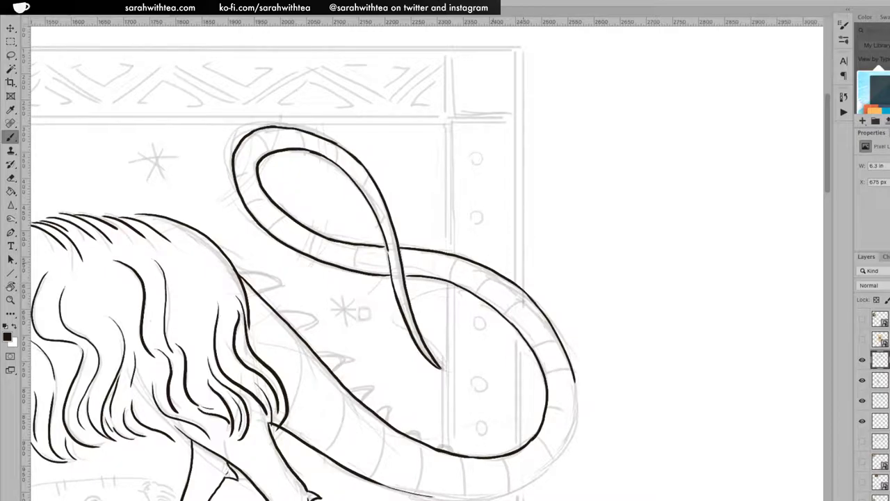
Review the whole drawing and the unfinished tail edge up close, dimming the line art to 50% opacity and restoring it.
{"action": "key", "text": "z"}
{"action": "left_click", "coordinate": [357, 338], "text": "alt"}
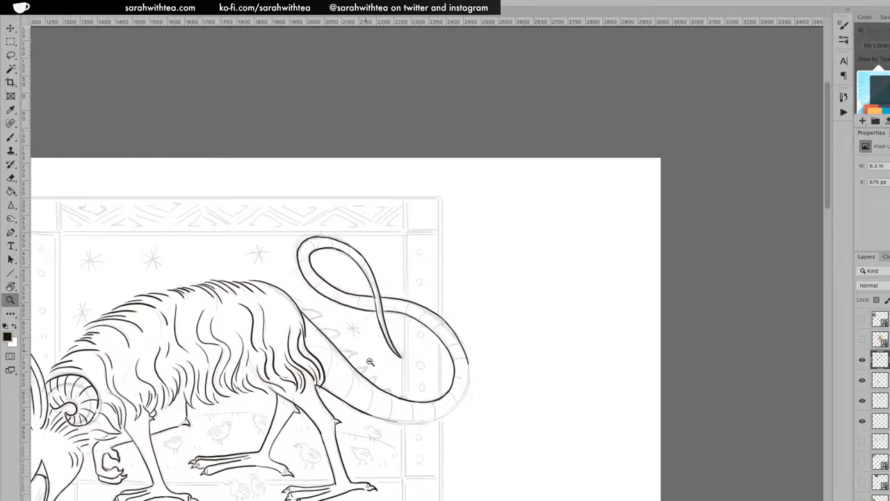
{"action": "left_click", "coordinate": [372, 366], "text": "alt"}
{"action": "left_click_drag", "start_coordinate": [402, 355], "coordinate": [466, 260]}
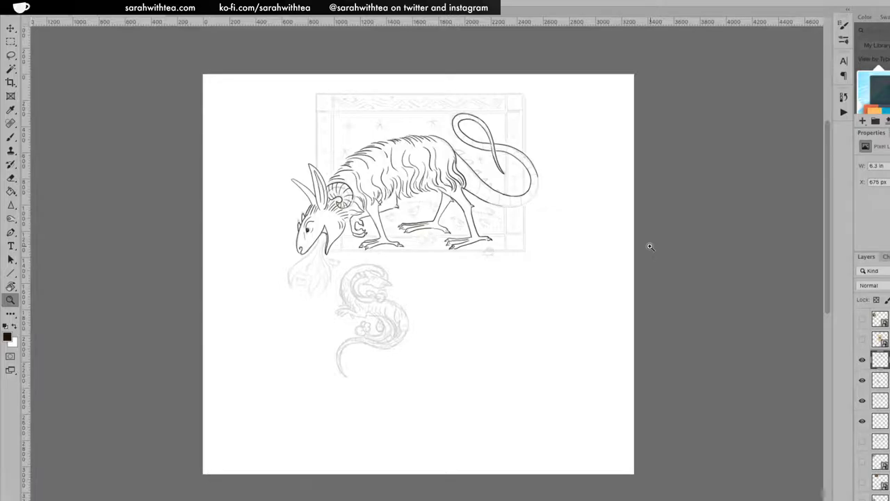
{"action": "left_click_drag", "start_coordinate": [514, 208], "coordinate": [546, 201]}
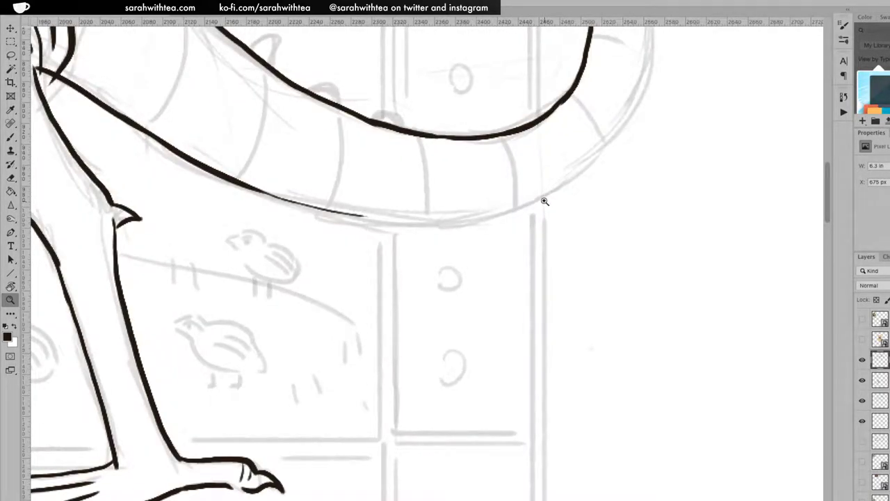
{"action": "key", "text": "5"}
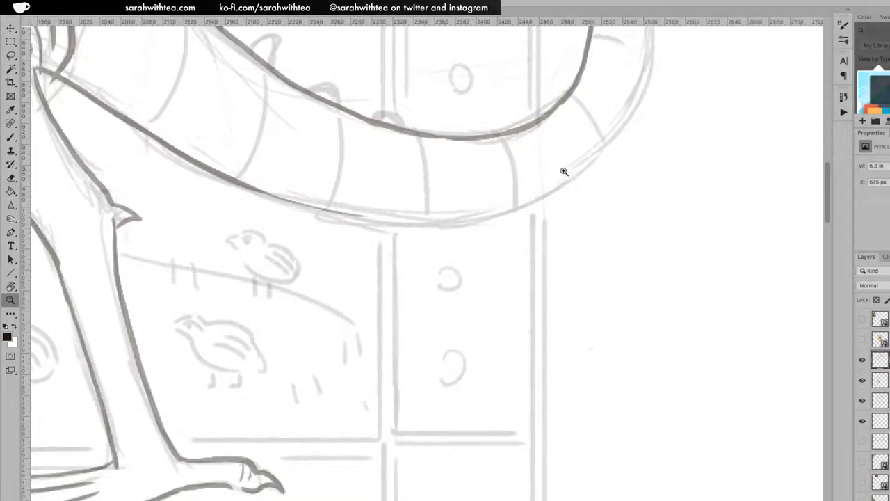
{"action": "key", "text": "0"}
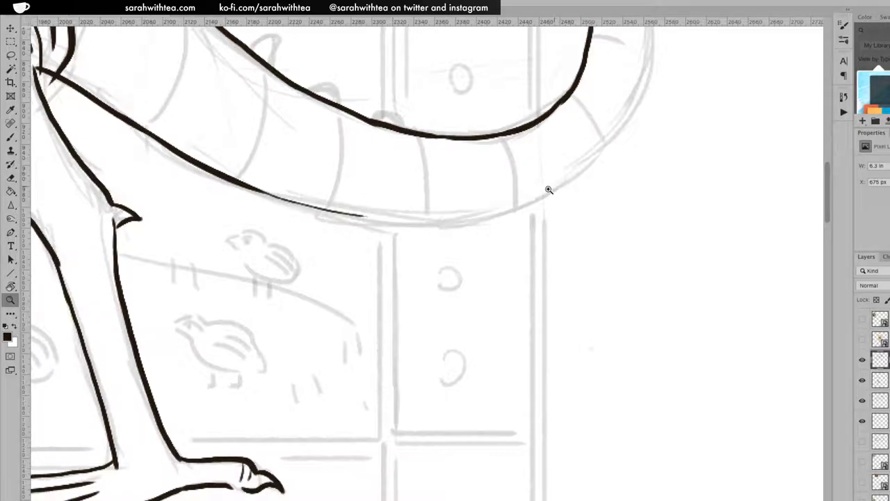
{"action": "key", "text": "b"}
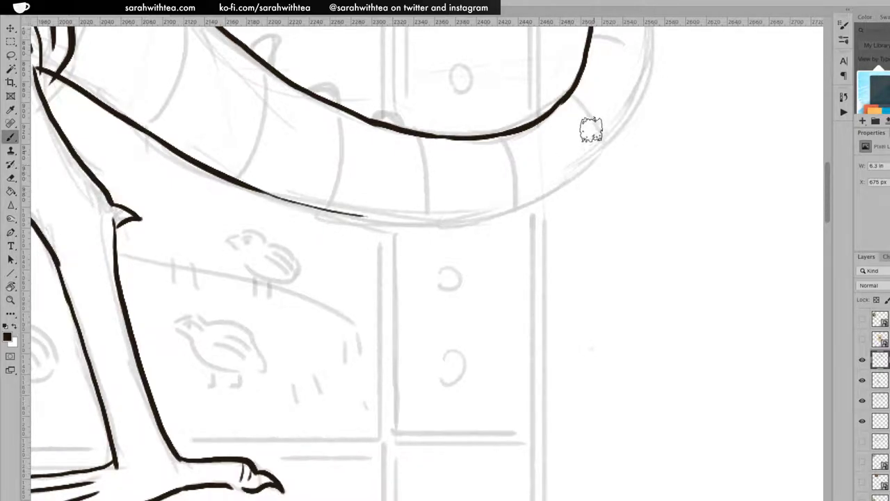
Ink the outer edge of the tail's large loop around its far bend, redoing strokes that stray from the curve.
{"action": "key", "text": "r"}
{"action": "left_click_drag", "start_coordinate": [640, 131], "coordinate": [294, 260]}
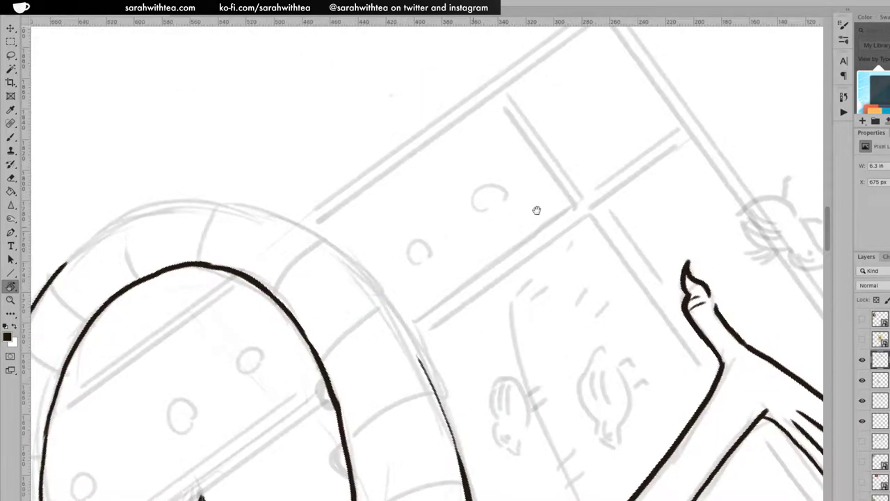
{"action": "scroll", "coordinate": [517, 214], "scroll_direction": "left", "scroll_amount": 8}
{"action": "key", "text": "b"}
{"action": "left_click_drag", "start_coordinate": [347, 179], "coordinate": [420, 123]}
{"action": "key", "text": "ctrl+z"}
{"action": "mouse_move", "coordinate": [351, 175]}
{"action": "left_mouse_down"}
{"action": "mouse_move", "coordinate": [395, 139]}
{"action": "mouse_move", "coordinate": [445, 121]}
{"action": "left_mouse_up"}
{"action": "mouse_move", "coordinate": [364, 159]}
{"action": "left_mouse_down"}
{"action": "mouse_move", "coordinate": [514, 109]}
{"action": "mouse_move", "coordinate": [602, 123]}
{"action": "mouse_move", "coordinate": [562, 119]}
{"action": "mouse_move", "coordinate": [643, 171]}
{"action": "mouse_move", "coordinate": [701, 265]}
{"action": "left_mouse_up"}
{"action": "key", "text": "ctrl+z"}
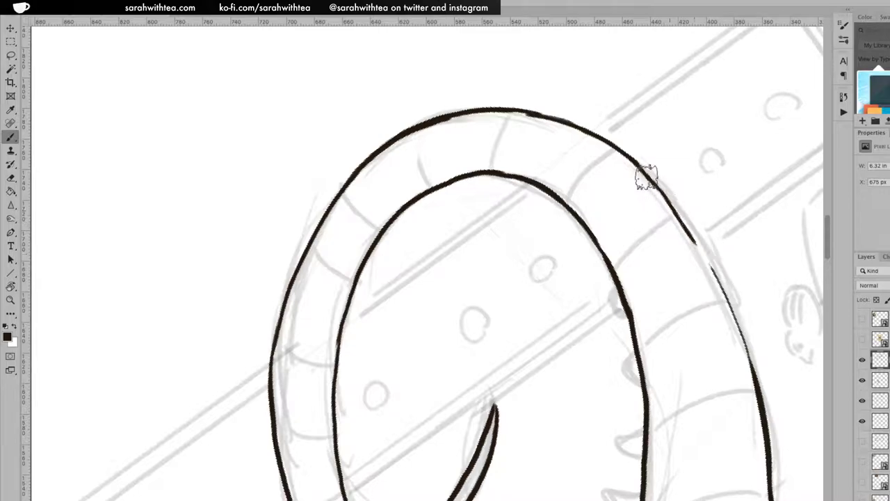
{"action": "key", "text": "ctrl+z"}
Join the large loop's outer edge to the line from the tail's base and erase the stray overlap at the joint.
{"action": "key", "text": "e"}
{"action": "key", "text": "b"}
{"action": "left_click_drag", "start_coordinate": [691, 227], "coordinate": [630, 158]}
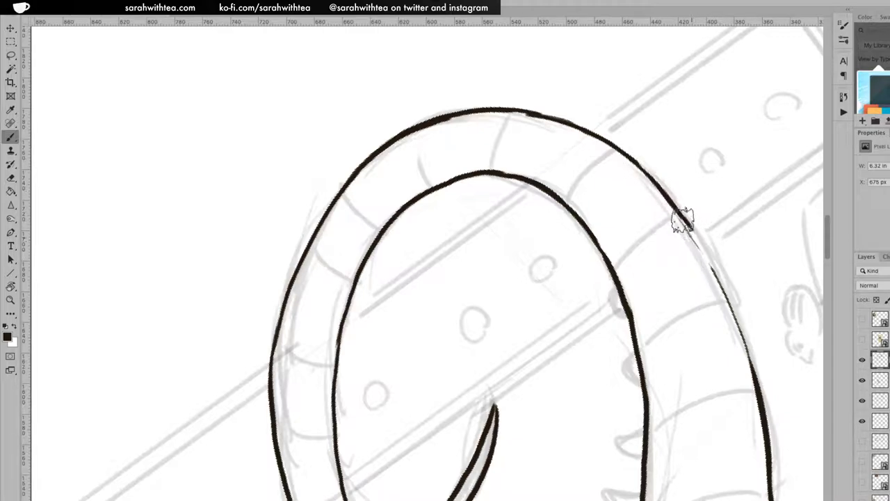
{"action": "left_click_drag", "start_coordinate": [716, 278], "coordinate": [690, 225]}
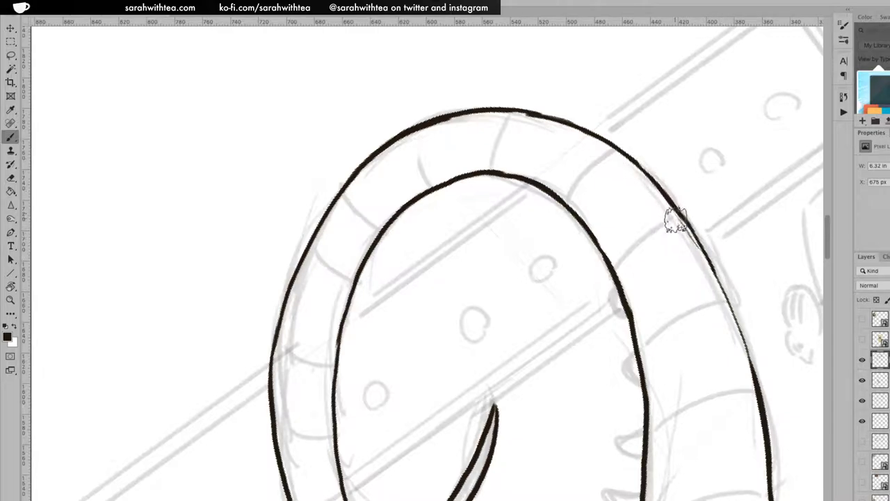
{"action": "key", "text": "e"}
{"action": "mouse_move", "coordinate": [668, 212]}
{"action": "left_mouse_down"}
{"action": "mouse_move", "coordinate": [695, 261]}
{"action": "mouse_move", "coordinate": [674, 205]}
{"action": "mouse_move", "coordinate": [668, 219]}
{"action": "mouse_move", "coordinate": [663, 208]}
{"action": "mouse_move", "coordinate": [691, 255]}
{"action": "mouse_move", "coordinate": [668, 200]}
{"action": "mouse_move", "coordinate": [698, 242]}
{"action": "mouse_move", "coordinate": [665, 196]}
{"action": "mouse_move", "coordinate": [711, 265]}
{"action": "left_mouse_up"}
{"action": "key", "text": "b"}
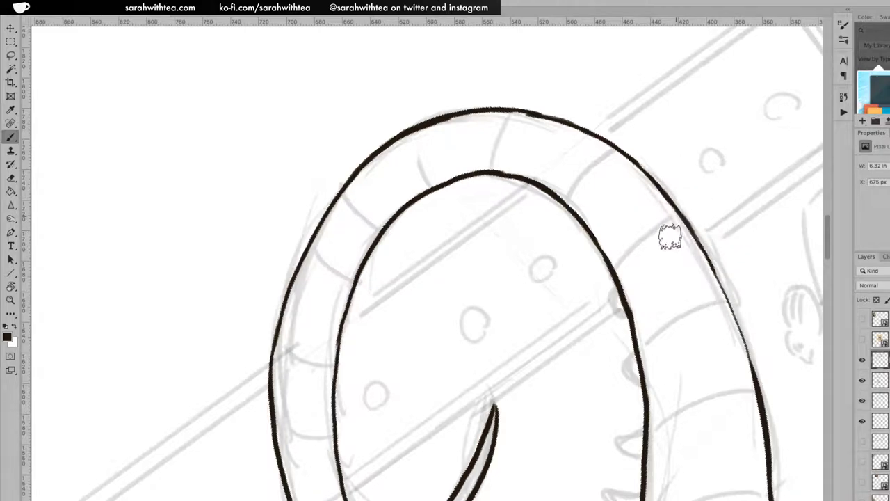
Ink a short fur stroke at the tail's base, connecting the shaggy coat to the top of the near hind leg.
{"action": "key", "text": "h"}
{"action": "key", "text": "z"}
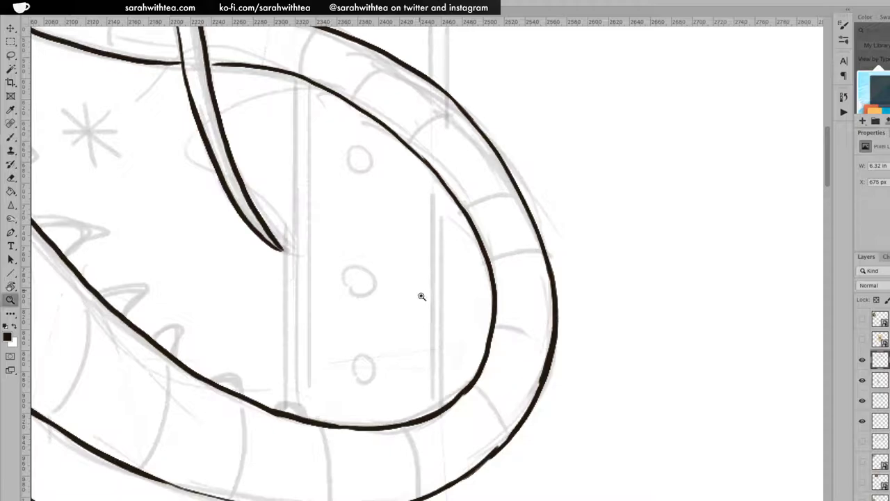
{"action": "left_click", "coordinate": [421, 313], "text": "alt"}
{"action": "left_click", "coordinate": [393, 302], "text": "alt"}
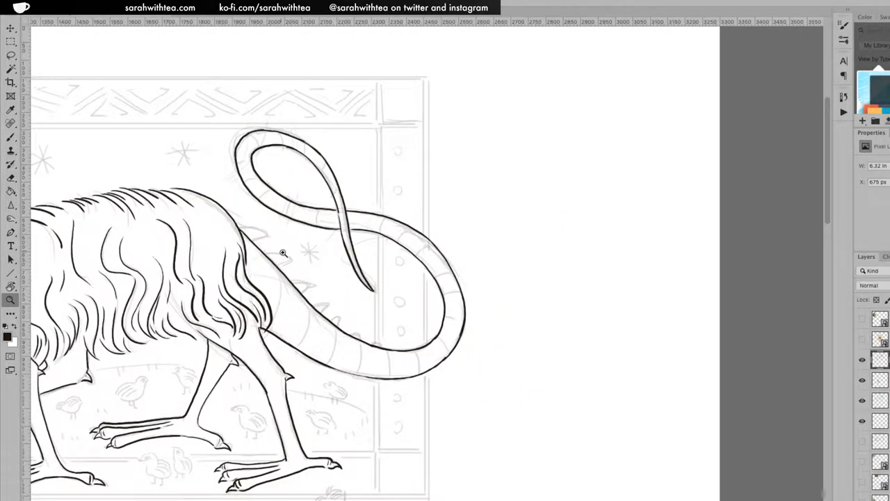
{"action": "left_click", "coordinate": [289, 256]}
{"action": "left_click", "coordinate": [288, 256]}
{"action": "left_click_drag", "start_coordinate": [304, 358], "coordinate": [602, 278]}
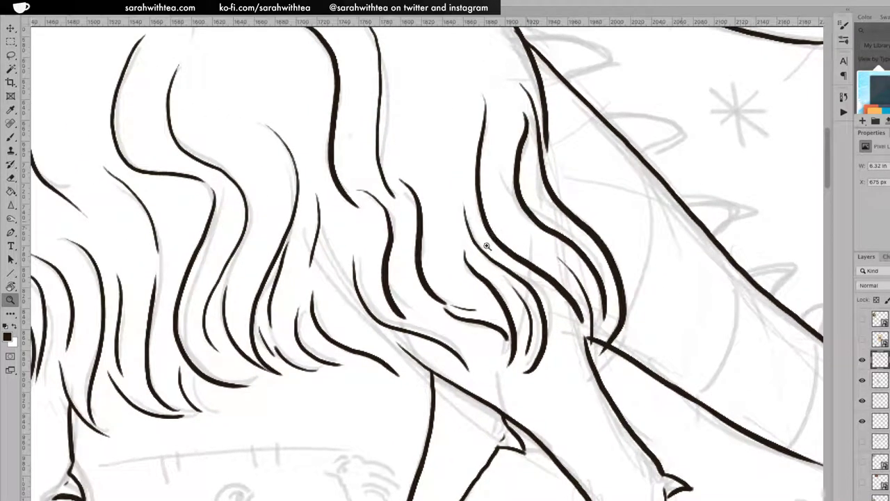
{"action": "key", "text": "b"}
{"action": "left_click_drag", "start_coordinate": [583, 341], "coordinate": [570, 303]}
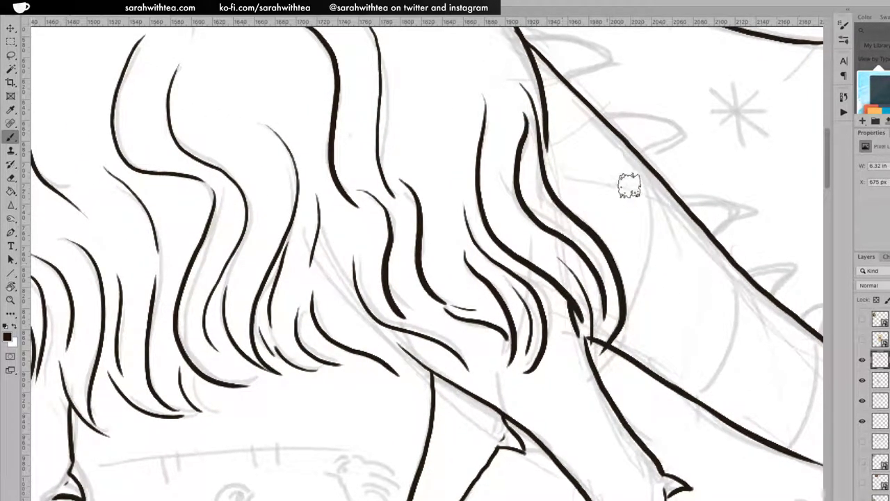
Ink the two largest curved spikes on the tail's upper edge, starting right beside the rump.
{"action": "left_click_drag", "start_coordinate": [586, 254], "coordinate": [546, 278]}
{"action": "left_click_drag", "start_coordinate": [452, 206], "coordinate": [537, 219]}
{"action": "key", "text": "ctrl+z"}
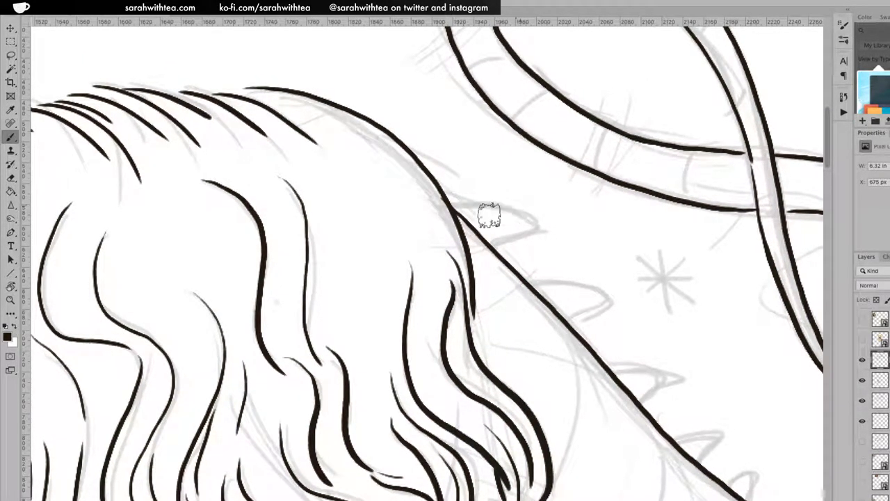
{"action": "mouse_move", "coordinate": [451, 203]}
{"action": "left_mouse_down"}
{"action": "mouse_move", "coordinate": [549, 221]}
{"action": "mouse_move", "coordinate": [542, 213]}
{"action": "mouse_move", "coordinate": [496, 244]}
{"action": "left_mouse_up"}
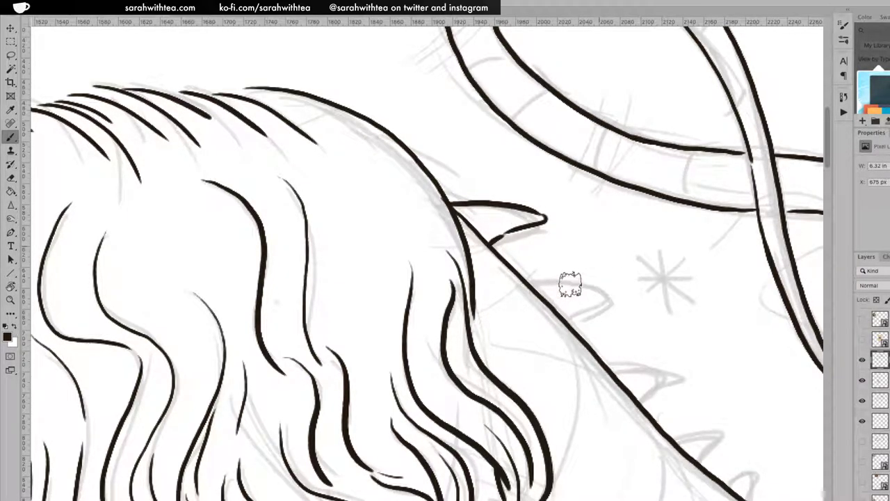
{"action": "left_click_drag", "start_coordinate": [529, 282], "coordinate": [601, 302]}
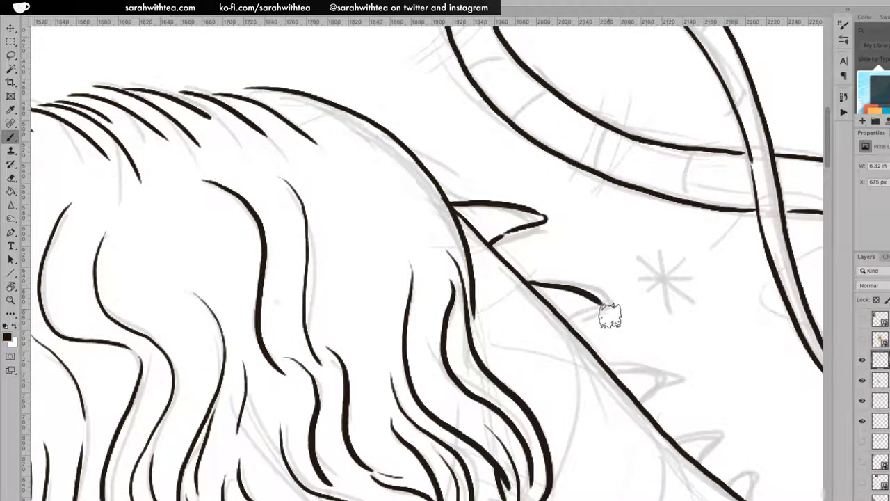
{"action": "key", "text": "ctrl+z"}
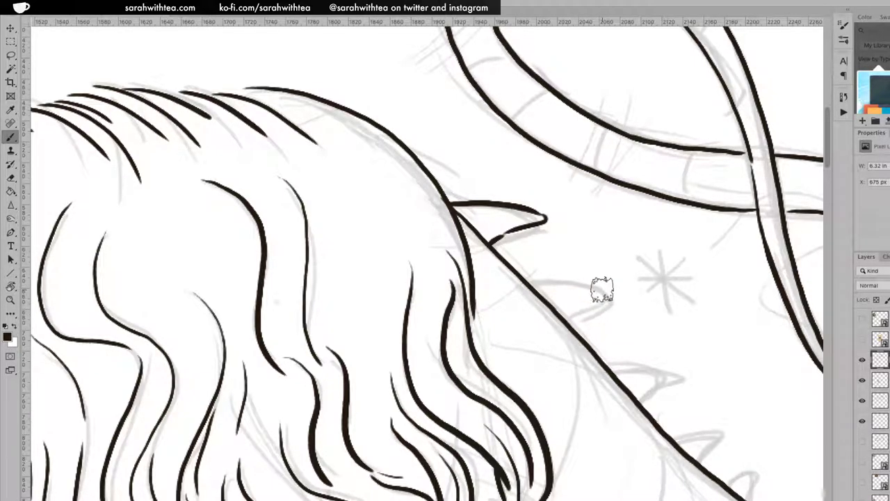
{"action": "mouse_move", "coordinate": [529, 282]}
{"action": "left_mouse_down"}
{"action": "mouse_move", "coordinate": [561, 283]}
{"action": "mouse_move", "coordinate": [620, 297]}
{"action": "mouse_move", "coordinate": [567, 322]}
{"action": "left_mouse_up"}
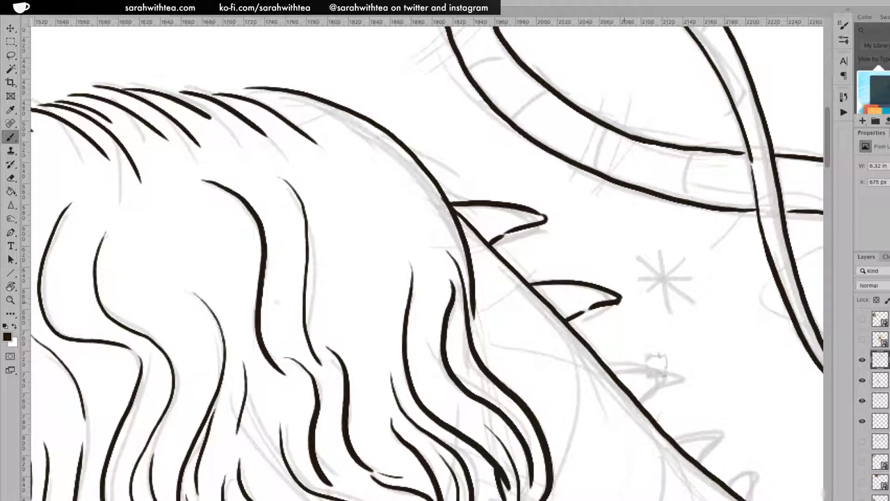
Ink the next three progressively smaller spikes down the tail's upper edge.
{"action": "mouse_move", "coordinate": [612, 370]}
{"action": "left_mouse_down"}
{"action": "mouse_move", "coordinate": [668, 372]}
{"action": "mouse_move", "coordinate": [644, 395]}
{"action": "left_mouse_up"}
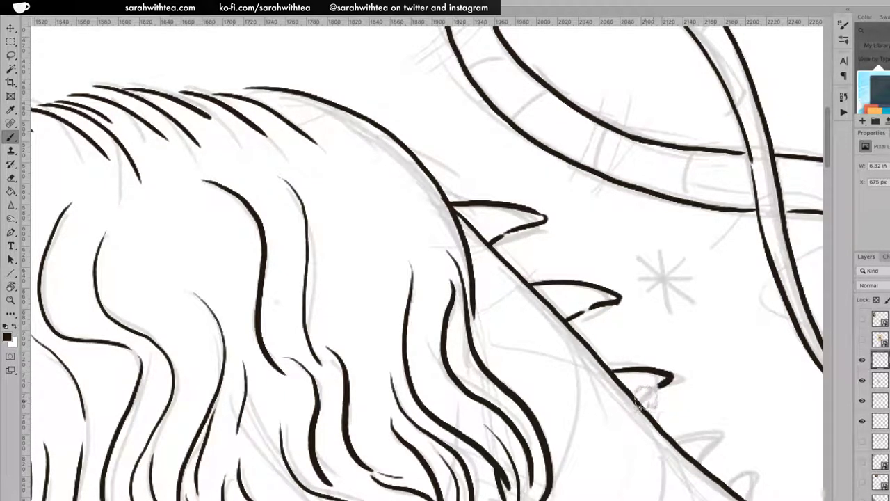
{"action": "mouse_move", "coordinate": [673, 440]}
{"action": "left_mouse_down"}
{"action": "mouse_move", "coordinate": [718, 438]}
{"action": "mouse_move", "coordinate": [701, 457]}
{"action": "left_mouse_up"}
{"action": "mouse_move", "coordinate": [736, 491]}
{"action": "left_mouse_down"}
{"action": "mouse_move", "coordinate": [749, 479]}
{"action": "mouse_move", "coordinate": [758, 487]}
{"action": "mouse_move", "coordinate": [752, 499]}
{"action": "left_mouse_up"}
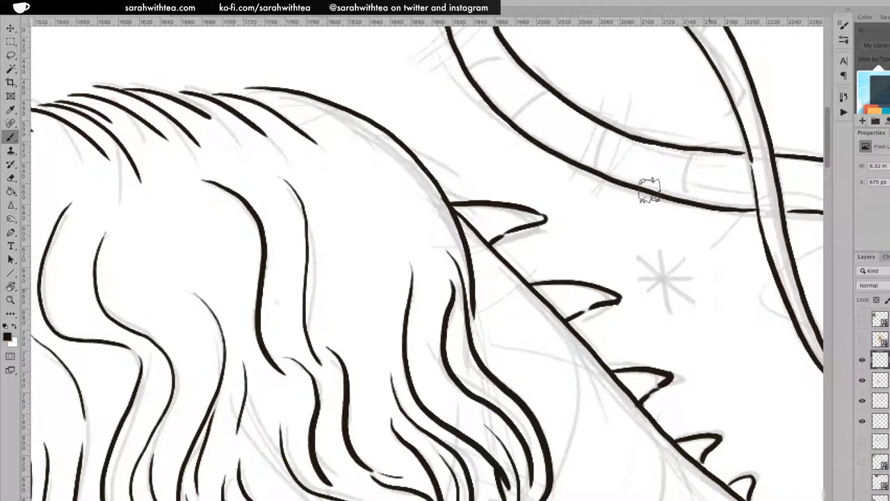
Ink the last two small rounded bumps of the spike row, where the tail curves into the large loop.
{"action": "key", "text": "z"}
{"action": "left_click", "coordinate": [661, 321], "text": "alt"}
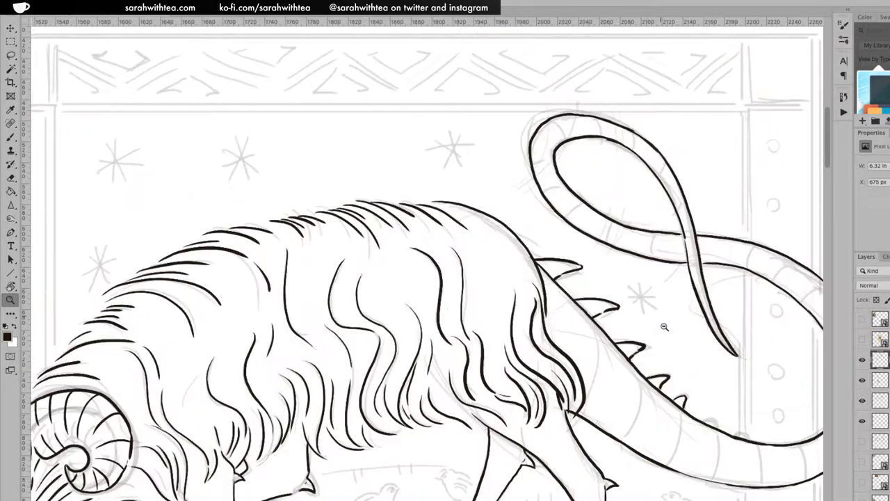
{"action": "left_click", "coordinate": [667, 327], "text": "alt"}
{"action": "left_click", "coordinate": [686, 334], "text": "alt"}
{"action": "left_click", "coordinate": [706, 377]}
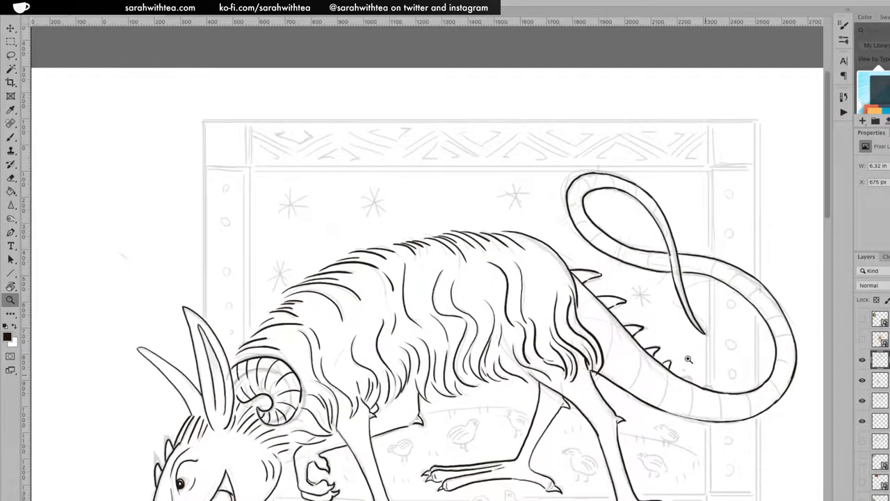
{"action": "left_click", "coordinate": [718, 387]}
{"action": "left_click", "coordinate": [730, 400]}
{"action": "left_click", "coordinate": [728, 393]}
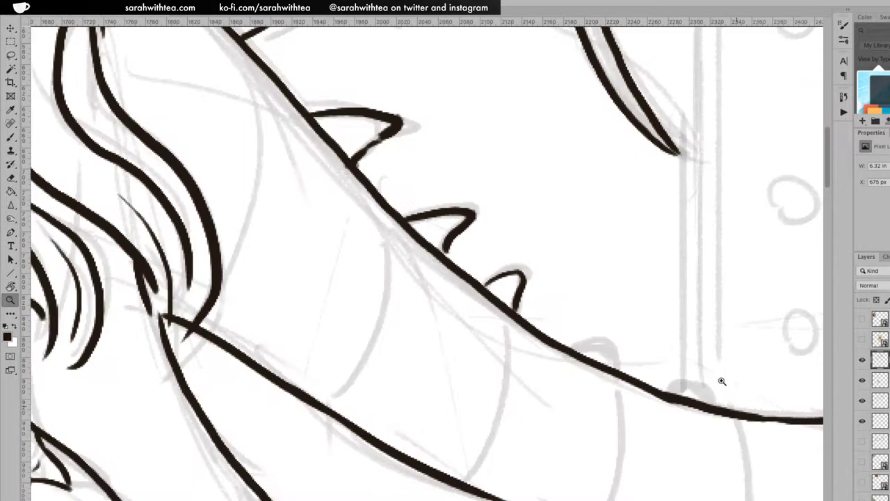
{"action": "key", "text": "b"}
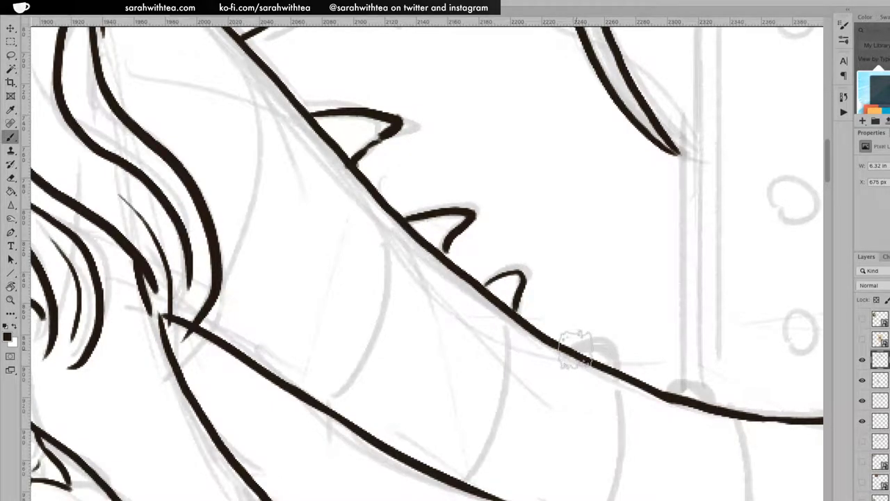
{"action": "mouse_move", "coordinate": [576, 352]}
{"action": "left_mouse_down"}
{"action": "mouse_move", "coordinate": [598, 345]}
{"action": "mouse_move", "coordinate": [613, 364]}
{"action": "left_mouse_up"}
{"action": "mouse_move", "coordinate": [669, 399]}
{"action": "left_mouse_down"}
{"action": "mouse_move", "coordinate": [695, 386]}
{"action": "mouse_move", "coordinate": [710, 402]}
{"action": "left_mouse_up"}
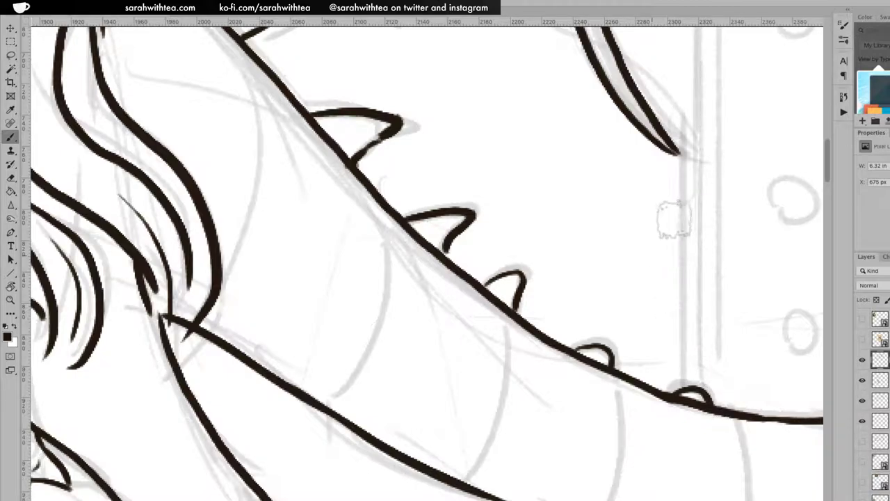
{"action": "key", "text": "z"}
{"action": "left_click", "coordinate": [595, 299], "text": "alt"}
{"action": "left_click", "coordinate": [592, 316], "text": "alt"}
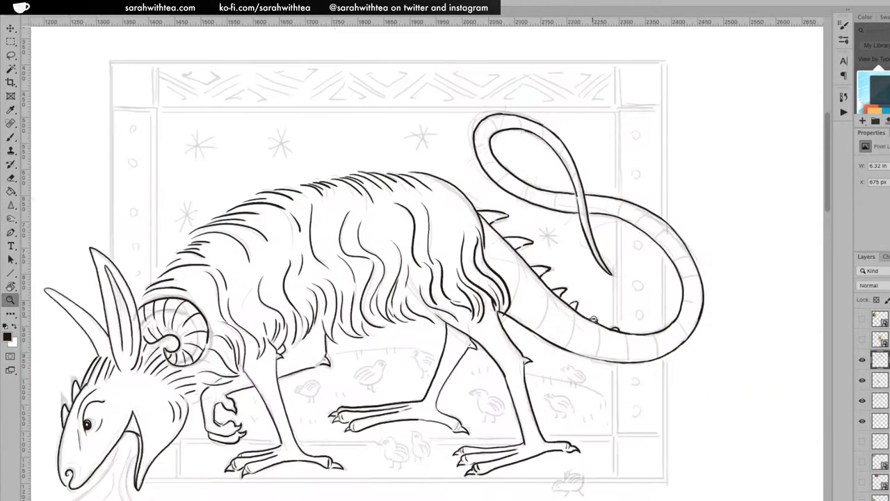
Reduce the brush size and ink the eye and the throat line of the middle chick sketched beneath the beast's belly.
{"action": "left_click", "coordinate": [673, 306], "text": "alt"}
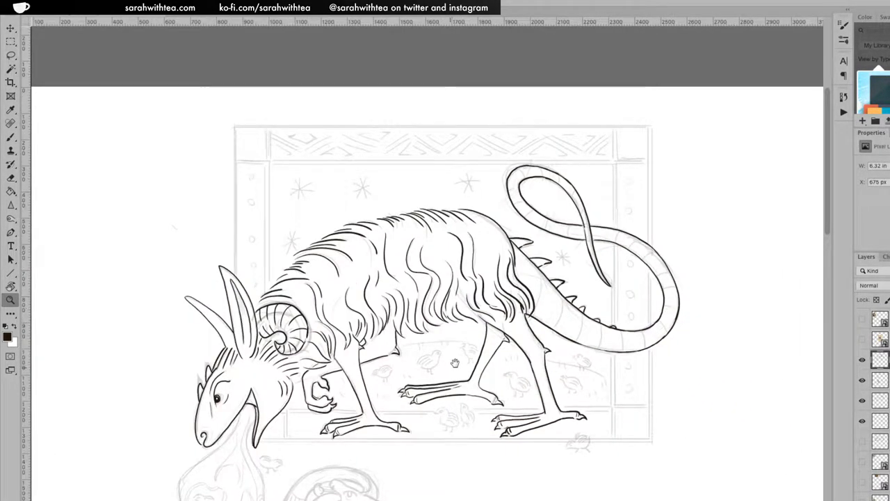
{"action": "left_click_drag", "start_coordinate": [459, 364], "coordinate": [562, 306]}
{"action": "key", "text": "ctrl+r"}
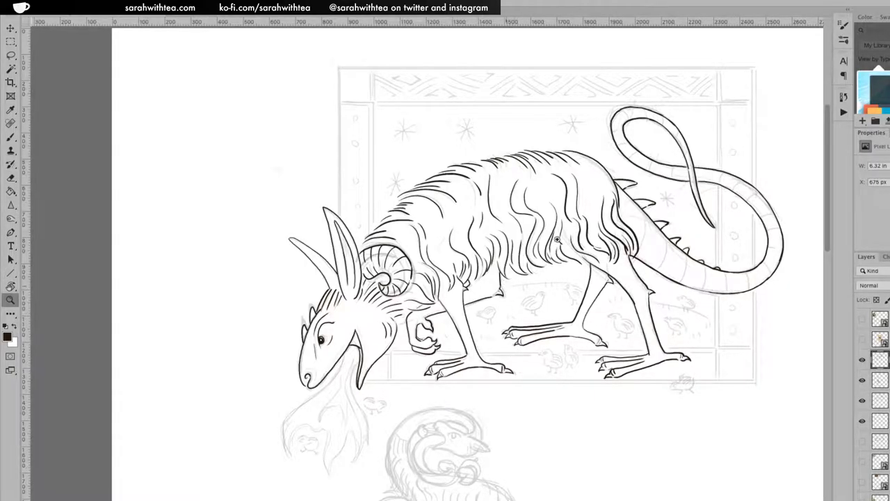
{"action": "left_click", "coordinate": [528, 312]}
{"action": "left_click", "coordinate": [550, 311]}
{"action": "left_click", "coordinate": [550, 309]}
{"action": "left_click", "coordinate": [551, 313]}
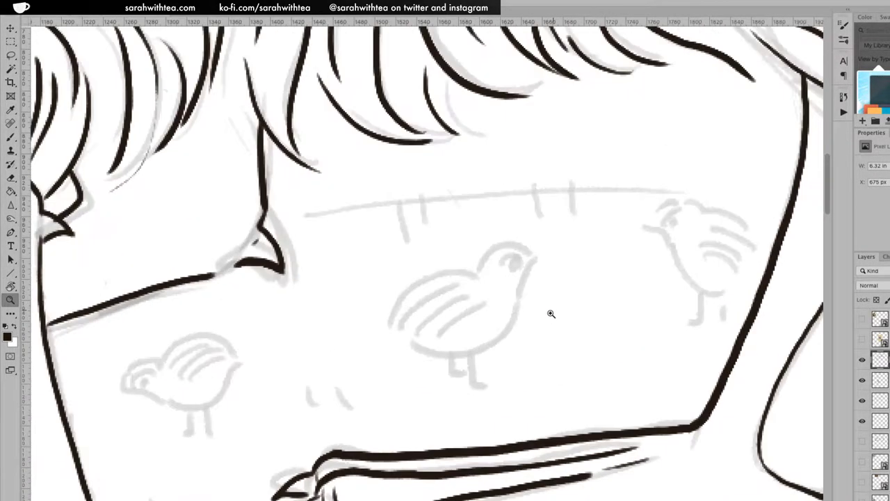
{"action": "left_click", "coordinate": [521, 290]}
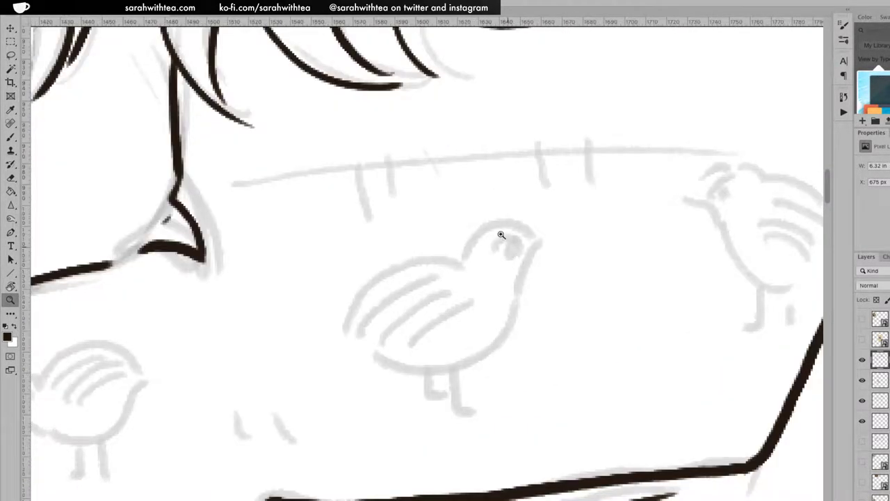
{"action": "key", "text": "b"}
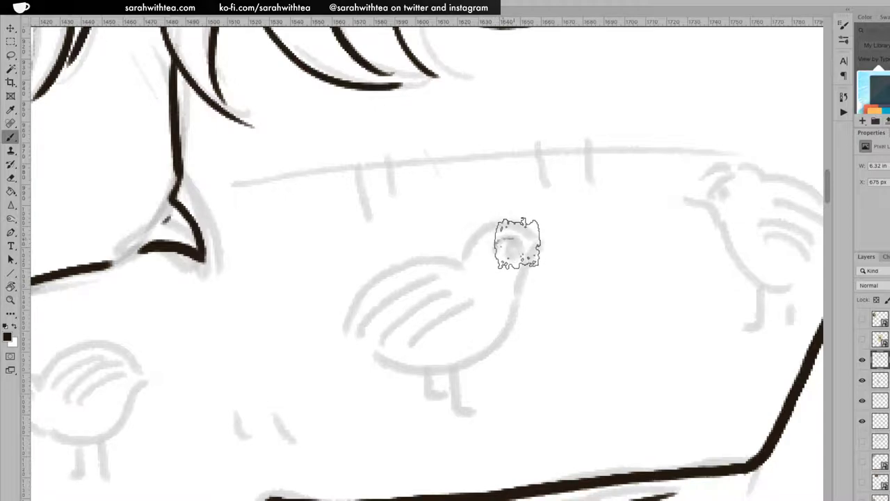
{"action": "key", "text": "bracketleft"}
{"action": "key", "text": "bracketleft"}
{"action": "key", "text": "bracketleft"}
{"action": "mouse_move", "coordinate": [496, 247]}
{"action": "left_mouse_down"}
{"action": "mouse_move", "coordinate": [519, 247]}
{"action": "mouse_move", "coordinate": [509, 252]}
{"action": "mouse_move", "coordinate": [518, 243]}
{"action": "mouse_move", "coordinate": [526, 262]}
{"action": "mouse_move", "coordinate": [514, 308]}
{"action": "left_mouse_up"}
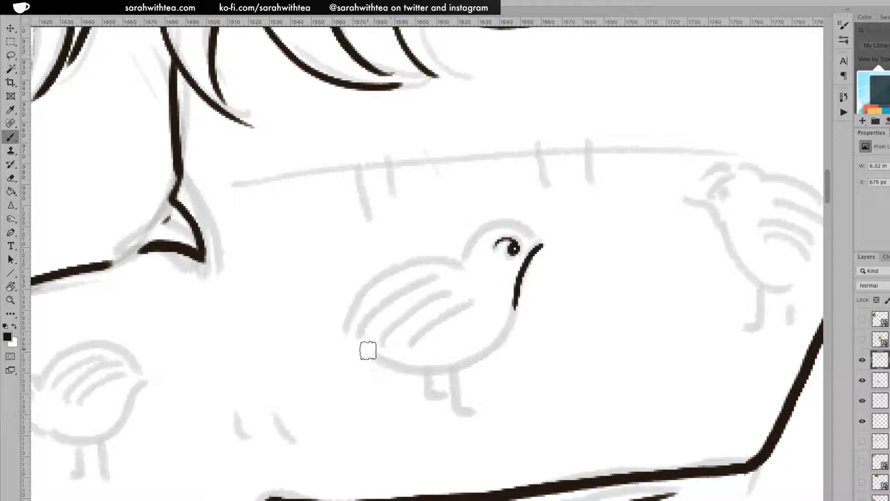
Ink the middle chick's short tail-feather strokes, the contour of its back and head, and its rounded belly.
{"action": "mouse_move", "coordinate": [371, 333]}
{"action": "left_mouse_down"}
{"action": "mouse_move", "coordinate": [375, 351]}
{"action": "mouse_move", "coordinate": [366, 346]}
{"action": "left_mouse_up"}
{"action": "mouse_move", "coordinate": [355, 325]}
{"action": "left_mouse_down"}
{"action": "mouse_move", "coordinate": [360, 344]}
{"action": "mouse_move", "coordinate": [342, 322]}
{"action": "mouse_move", "coordinate": [390, 266]}
{"action": "mouse_move", "coordinate": [441, 253]}
{"action": "mouse_move", "coordinate": [464, 261]}
{"action": "mouse_move", "coordinate": [471, 241]}
{"action": "mouse_move", "coordinate": [508, 225]}
{"action": "mouse_move", "coordinate": [543, 244]}
{"action": "left_mouse_up"}
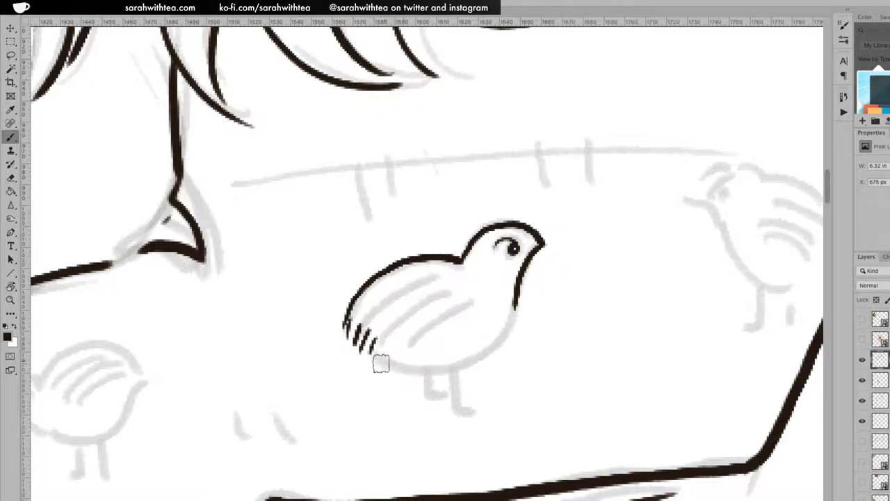
{"action": "mouse_move", "coordinate": [382, 366]}
{"action": "left_mouse_down"}
{"action": "mouse_move", "coordinate": [495, 341]}
{"action": "mouse_move", "coordinate": [509, 314]}
{"action": "left_mouse_up"}
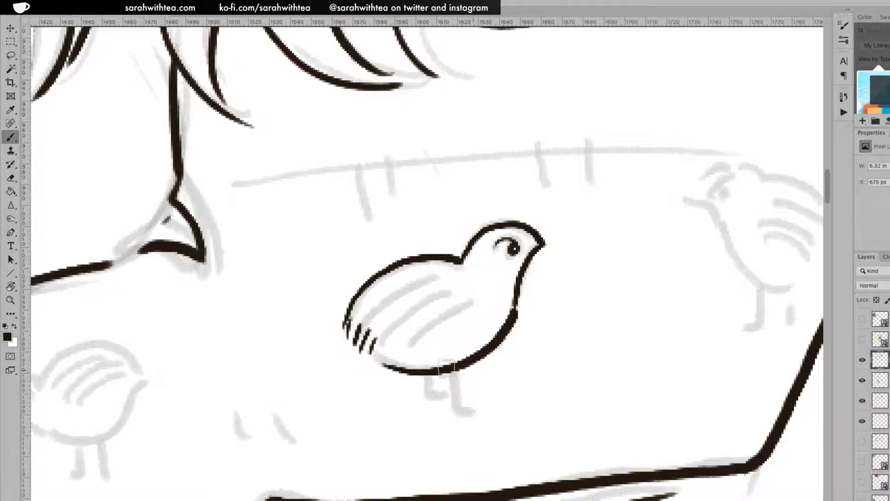
Ink the middle chick's two legs with small feet and the curved feather lines on its wing.
{"action": "mouse_move", "coordinate": [449, 374]}
{"action": "left_mouse_down"}
{"action": "mouse_move", "coordinate": [457, 407]}
{"action": "mouse_move", "coordinate": [477, 412]}
{"action": "left_mouse_up"}
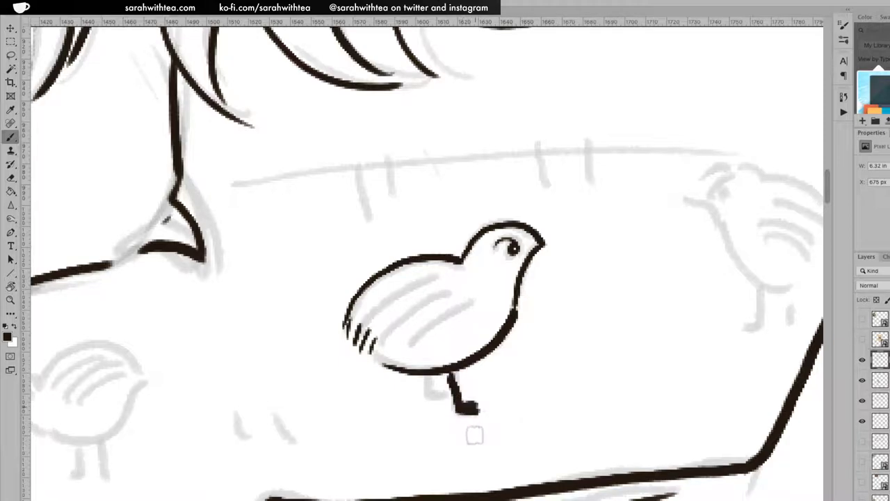
{"action": "mouse_move", "coordinate": [425, 372]}
{"action": "left_mouse_down"}
{"action": "mouse_move", "coordinate": [424, 395]}
{"action": "mouse_move", "coordinate": [440, 397]}
{"action": "left_mouse_up"}
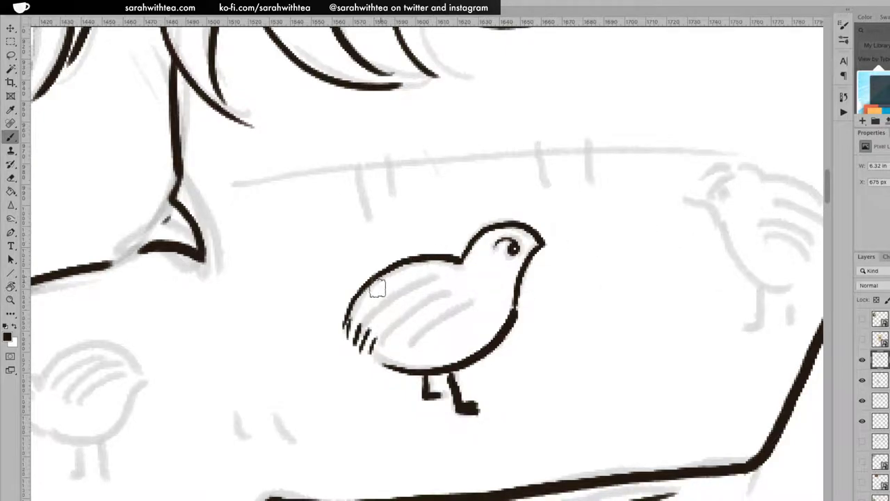
{"action": "mouse_move", "coordinate": [362, 313]}
{"action": "left_mouse_down"}
{"action": "mouse_move", "coordinate": [426, 281]}
{"action": "mouse_move", "coordinate": [427, 291]}
{"action": "left_mouse_up"}
Ink the head, body outline, tail strokes and wing feathers of the chick partly hidden behind the far hind leg.
{"action": "mouse_move", "coordinate": [394, 330]}
{"action": "left_mouse_down"}
{"action": "mouse_move", "coordinate": [452, 302]}
{"action": "mouse_move", "coordinate": [296, 314]}
{"action": "left_mouse_up"}
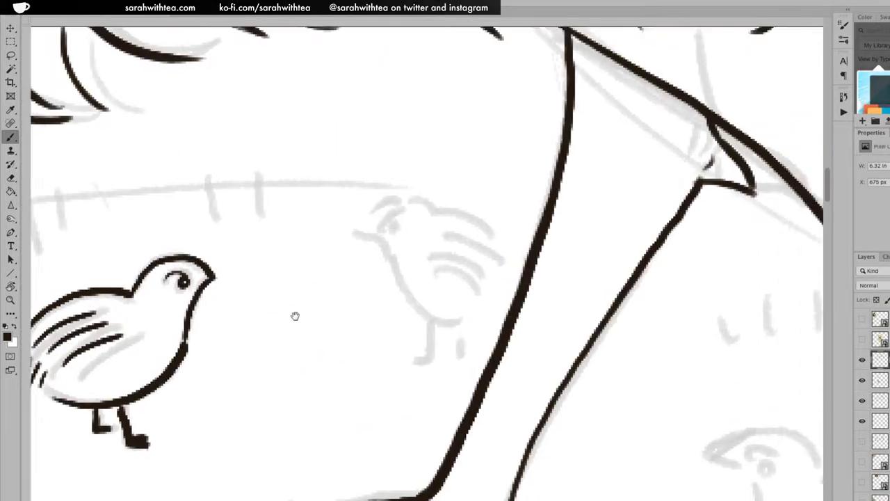
{"action": "mouse_move", "coordinate": [263, 241]}
{"action": "left_mouse_down"}
{"action": "mouse_move", "coordinate": [288, 211]}
{"action": "mouse_move", "coordinate": [330, 206]}
{"action": "mouse_move", "coordinate": [348, 230]}
{"action": "left_mouse_up"}
{"action": "mouse_move", "coordinate": [262, 242]}
{"action": "left_mouse_down"}
{"action": "mouse_move", "coordinate": [295, 263]}
{"action": "mouse_move", "coordinate": [323, 318]}
{"action": "mouse_move", "coordinate": [367, 337]}
{"action": "left_mouse_up"}
{"action": "mouse_move", "coordinate": [348, 226]}
{"action": "left_mouse_down"}
{"action": "mouse_move", "coordinate": [407, 243]}
{"action": "mouse_move", "coordinate": [428, 275]}
{"action": "mouse_move", "coordinate": [406, 327]}
{"action": "mouse_move", "coordinate": [372, 336]}
{"action": "left_mouse_up"}
{"action": "left_click_drag", "start_coordinate": [411, 310], "coordinate": [405, 324]}
{"action": "mouse_move", "coordinate": [347, 272]}
{"action": "left_mouse_down"}
{"action": "mouse_move", "coordinate": [410, 299]}
{"action": "mouse_move", "coordinate": [410, 291]}
{"action": "left_mouse_up"}
{"action": "mouse_move", "coordinate": [357, 255]}
{"action": "left_mouse_down"}
{"action": "mouse_move", "coordinate": [409, 280]}
{"action": "mouse_move", "coordinate": [397, 266]}
{"action": "mouse_move", "coordinate": [407, 270]}
{"action": "left_mouse_up"}
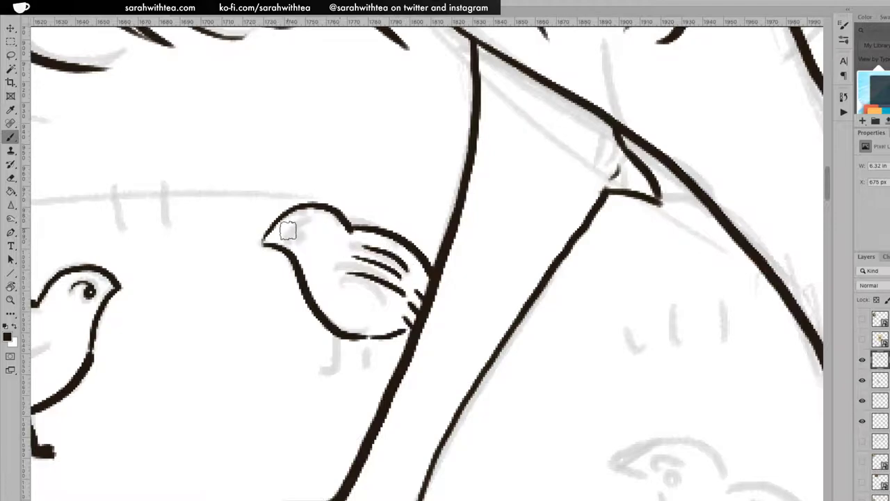
Ink the eye and both legs of the chick beside the far hind leg.
{"action": "mouse_move", "coordinate": [286, 239]}
{"action": "left_mouse_down"}
{"action": "mouse_move", "coordinate": [313, 226]}
{"action": "mouse_move", "coordinate": [297, 234]}
{"action": "left_mouse_up"}
{"action": "left_click_drag", "start_coordinate": [336, 338], "coordinate": [325, 371]}
{"action": "mouse_move", "coordinate": [368, 339]}
{"action": "left_mouse_down"}
{"action": "mouse_move", "coordinate": [369, 379]}
{"action": "mouse_move", "coordinate": [361, 375]}
{"action": "left_mouse_up"}
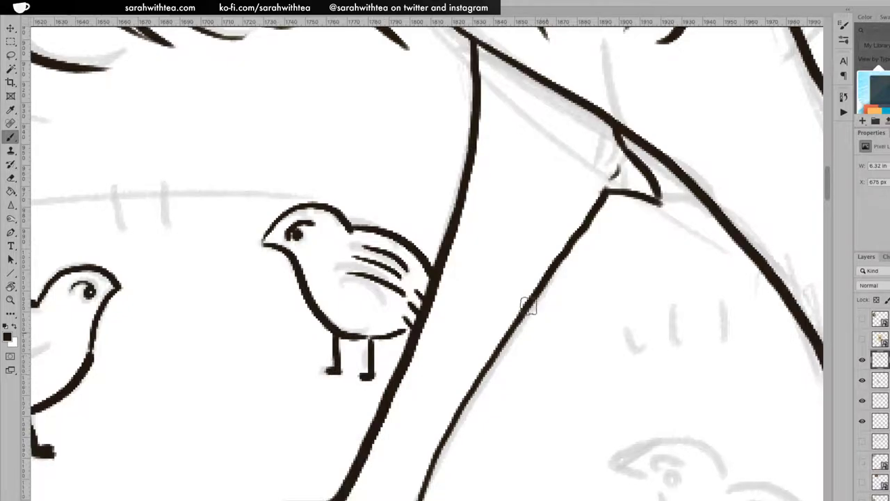
Ink the body outline and short tail-feather strokes of the chick standing between the two hind legs.
{"action": "key", "text": "z"}
{"action": "left_click", "coordinate": [487, 281], "text": "alt"}
{"action": "left_click", "coordinate": [490, 287], "text": "alt"}
{"action": "left_click", "coordinate": [501, 306], "text": "alt"}
{"action": "left_click", "coordinate": [505, 322], "text": "alt"}
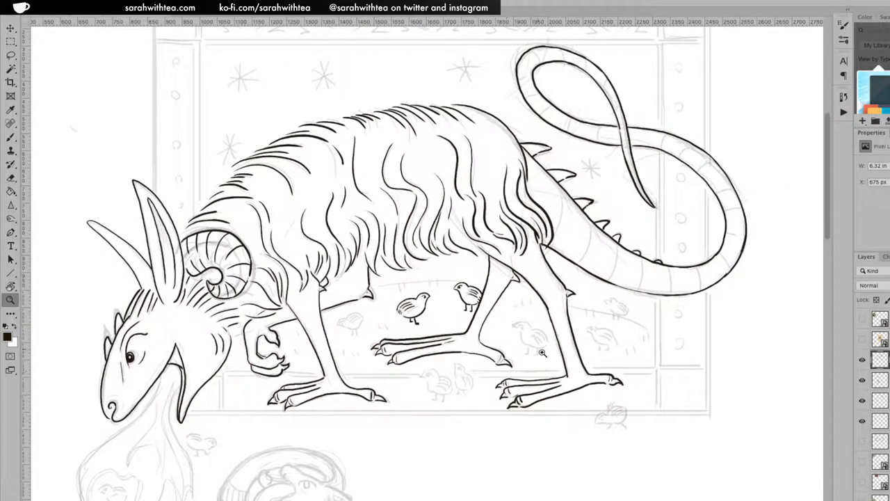
{"action": "left_click", "coordinate": [558, 321]}
{"action": "left_click", "coordinate": [555, 329]}
{"action": "left_click", "coordinate": [552, 337]}
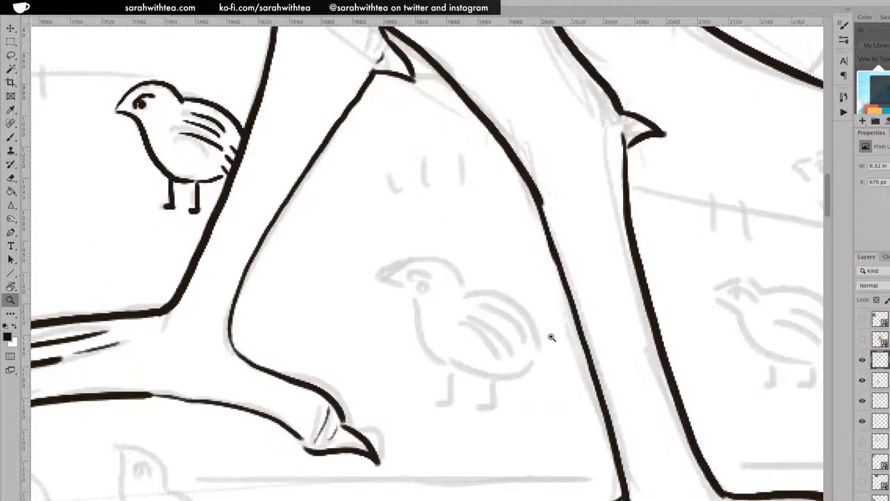
{"action": "left_click", "coordinate": [549, 338]}
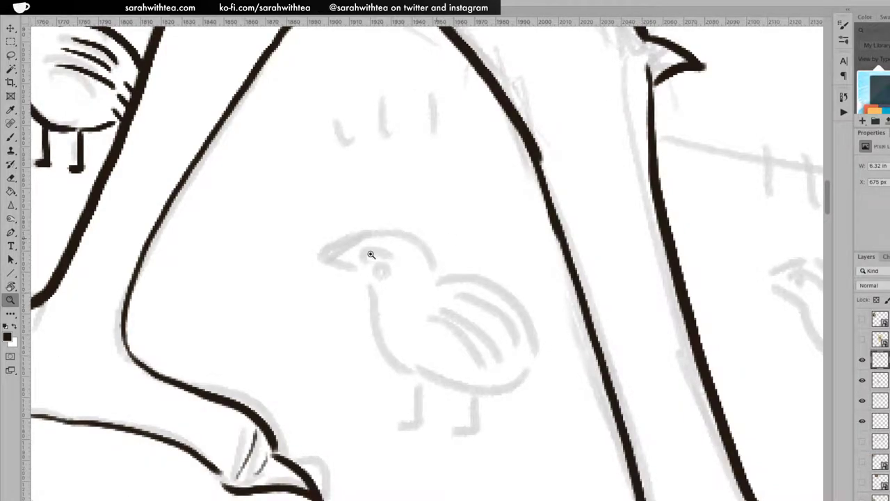
{"action": "key", "text": "b"}
{"action": "mouse_move", "coordinate": [337, 262]}
{"action": "left_mouse_down"}
{"action": "mouse_move", "coordinate": [373, 239]}
{"action": "mouse_move", "coordinate": [409, 242]}
{"action": "mouse_move", "coordinate": [429, 270]}
{"action": "mouse_move", "coordinate": [491, 279]}
{"action": "mouse_move", "coordinate": [514, 322]}
{"action": "mouse_move", "coordinate": [527, 375]}
{"action": "left_mouse_up"}
{"action": "mouse_move", "coordinate": [341, 263]}
{"action": "left_mouse_down"}
{"action": "mouse_move", "coordinate": [362, 282]}
{"action": "mouse_move", "coordinate": [396, 365]}
{"action": "mouse_move", "coordinate": [428, 383]}
{"action": "left_mouse_up"}
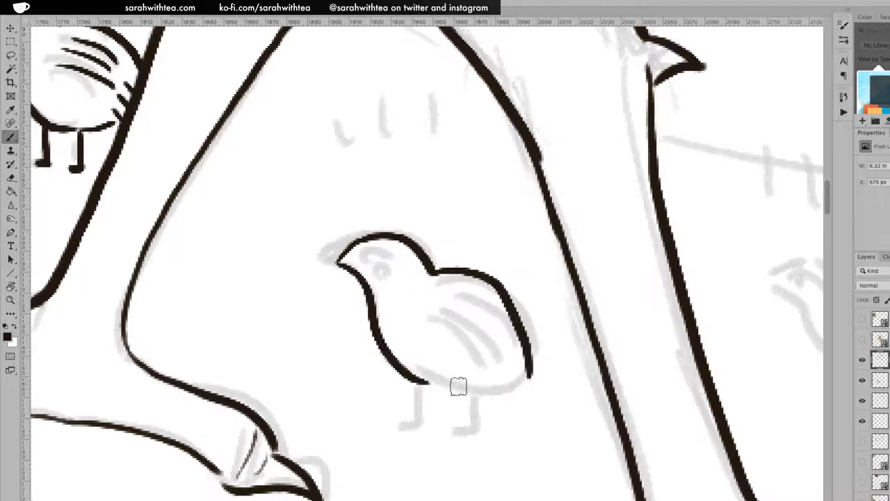
{"action": "mouse_move", "coordinate": [489, 380]}
{"action": "left_mouse_down"}
{"action": "mouse_move", "coordinate": [499, 393]}
{"action": "mouse_move", "coordinate": [519, 388]}
{"action": "left_mouse_up"}
{"action": "left_click_drag", "start_coordinate": [430, 381], "coordinate": [483, 391]}
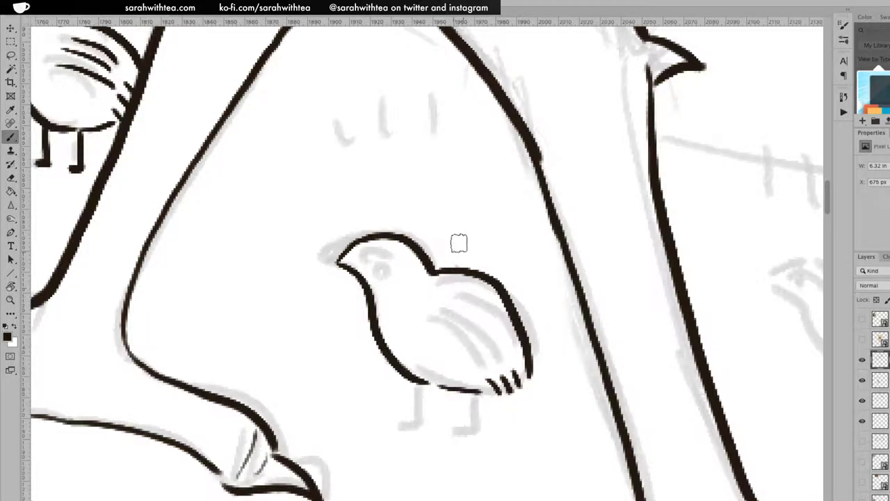
Add wing feather lines, an eye and two legs to the chick between the hind legs.
{"action": "mouse_move", "coordinate": [456, 290]}
{"action": "left_mouse_down"}
{"action": "mouse_move", "coordinate": [492, 306]}
{"action": "mouse_move", "coordinate": [509, 333]}
{"action": "left_mouse_up"}
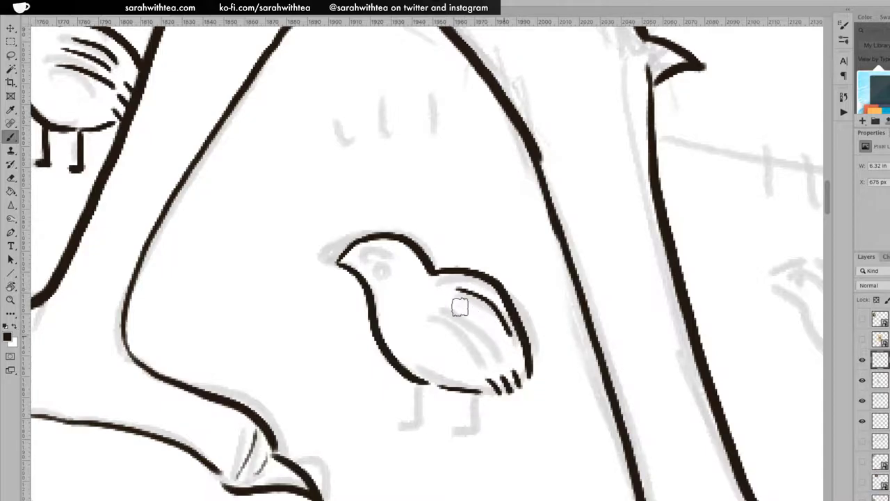
{"action": "mouse_move", "coordinate": [446, 301]}
{"action": "left_mouse_down"}
{"action": "mouse_move", "coordinate": [518, 400]}
{"action": "mouse_move", "coordinate": [482, 364]}
{"action": "left_mouse_up"}
{"action": "mouse_move", "coordinate": [364, 261]}
{"action": "left_mouse_down"}
{"action": "mouse_move", "coordinate": [383, 258]}
{"action": "mouse_move", "coordinate": [369, 255]}
{"action": "mouse_move", "coordinate": [376, 264]}
{"action": "left_mouse_up"}
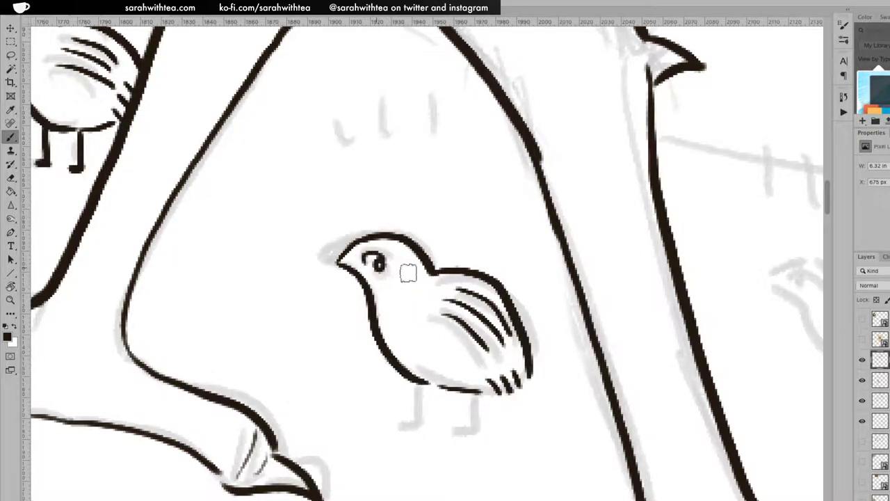
{"action": "left_click_drag", "start_coordinate": [418, 387], "coordinate": [408, 420]}
{"action": "mouse_move", "coordinate": [471, 394]}
{"action": "left_mouse_down"}
{"action": "mouse_move", "coordinate": [473, 429]}
{"action": "mouse_move", "coordinate": [460, 432]}
{"action": "left_mouse_up"}
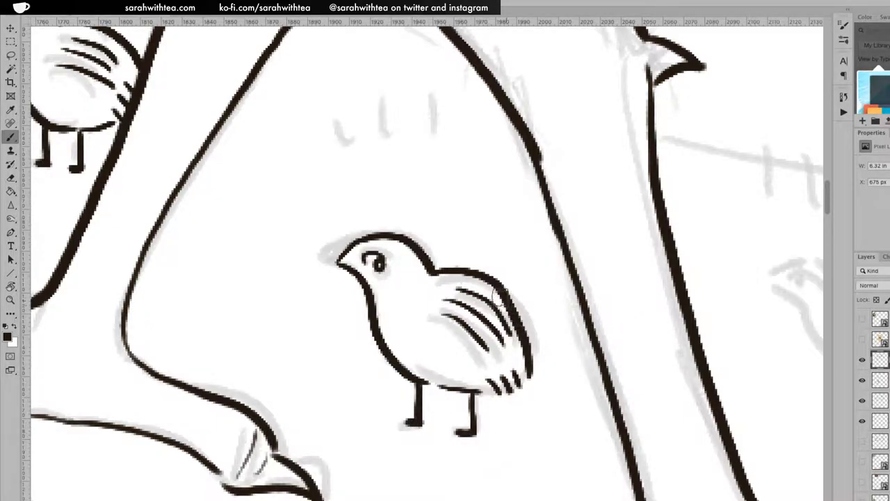
Ink the outline and tail-feather strokes of the larger chick in the pair below the far hind foot.
{"action": "key", "text": "z"}
{"action": "left_click", "coordinate": [507, 281], "text": "alt"}
{"action": "left_click", "coordinate": [528, 285], "text": "alt"}
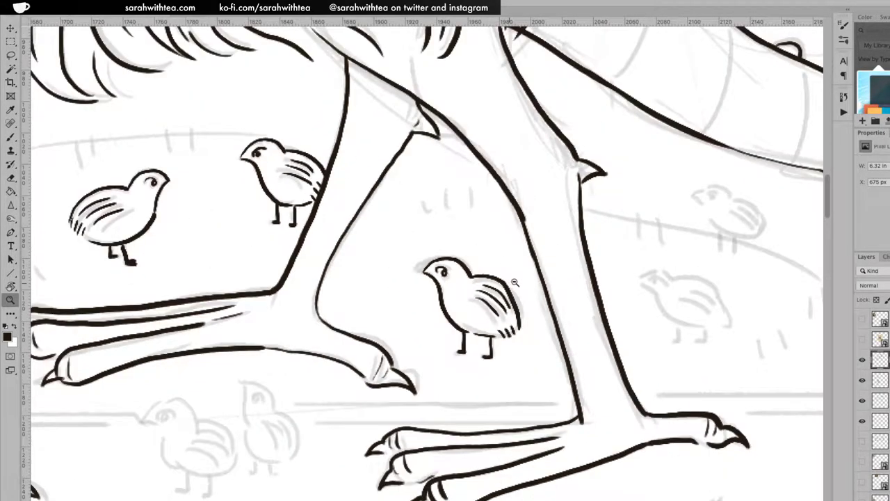
{"action": "left_click", "coordinate": [580, 273], "text": "alt"}
{"action": "left_click", "coordinate": [606, 275], "text": "alt"}
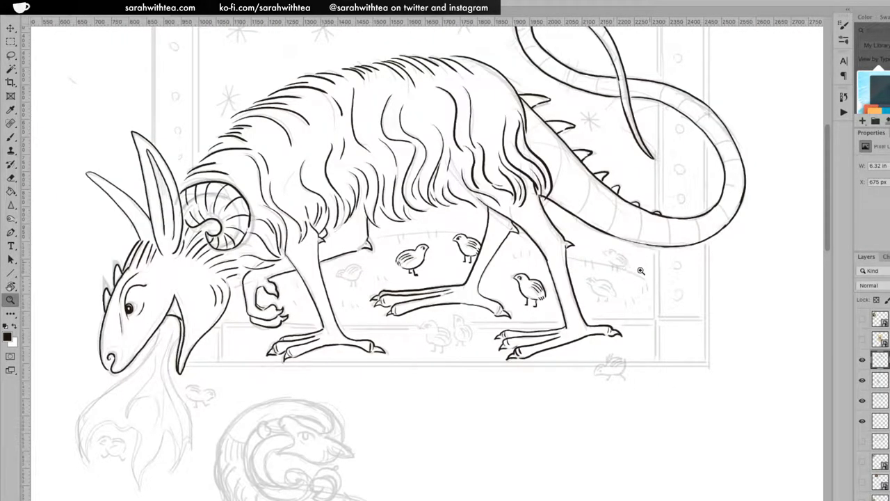
{"action": "left_click", "coordinate": [458, 341]}
{"action": "left_click", "coordinate": [449, 326]}
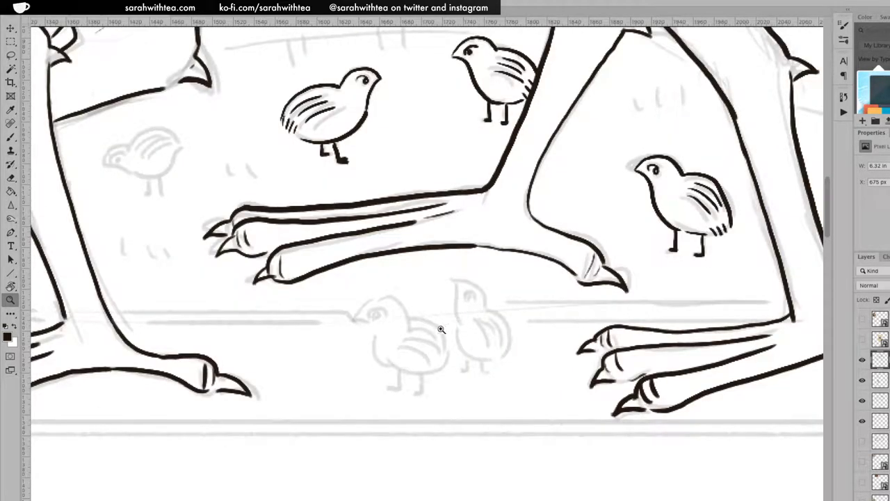
{"action": "left_click", "coordinate": [413, 343]}
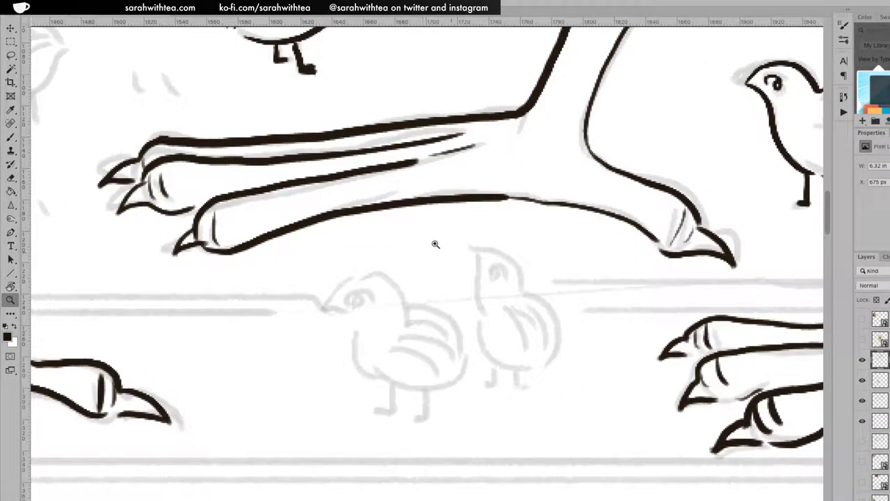
{"action": "key", "text": "b"}
{"action": "mouse_move", "coordinate": [329, 306]}
{"action": "left_mouse_down"}
{"action": "mouse_move", "coordinate": [348, 285]}
{"action": "mouse_move", "coordinate": [374, 279]}
{"action": "mouse_move", "coordinate": [400, 316]}
{"action": "mouse_move", "coordinate": [433, 312]}
{"action": "mouse_move", "coordinate": [461, 366]}
{"action": "mouse_move", "coordinate": [459, 379]}
{"action": "mouse_move", "coordinate": [451, 374]}
{"action": "left_mouse_up"}
{"action": "left_click_drag", "start_coordinate": [347, 315], "coordinate": [362, 332]}
{"action": "key", "text": "ctrl+z"}
{"action": "mouse_move", "coordinate": [333, 304]}
{"action": "left_mouse_down"}
{"action": "mouse_move", "coordinate": [352, 322]}
{"action": "mouse_move", "coordinate": [358, 357]}
{"action": "mouse_move", "coordinate": [418, 405]}
{"action": "mouse_move", "coordinate": [428, 395]}
{"action": "mouse_move", "coordinate": [383, 382]}
{"action": "mouse_move", "coordinate": [446, 391]}
{"action": "left_mouse_up"}
Add wing feather lines, an eye and two legs to the larger chick of the pair.
{"action": "left_click_drag", "start_coordinate": [397, 341], "coordinate": [447, 372]}
{"action": "mouse_move", "coordinate": [406, 325]}
{"action": "left_mouse_down"}
{"action": "mouse_move", "coordinate": [447, 363]}
{"action": "mouse_move", "coordinate": [456, 358]}
{"action": "left_mouse_up"}
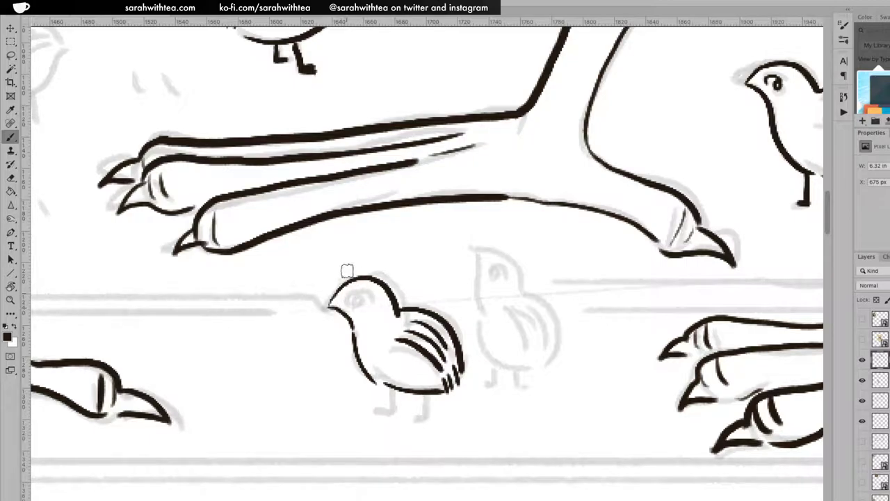
{"action": "left_click_drag", "start_coordinate": [348, 297], "coordinate": [367, 299]}
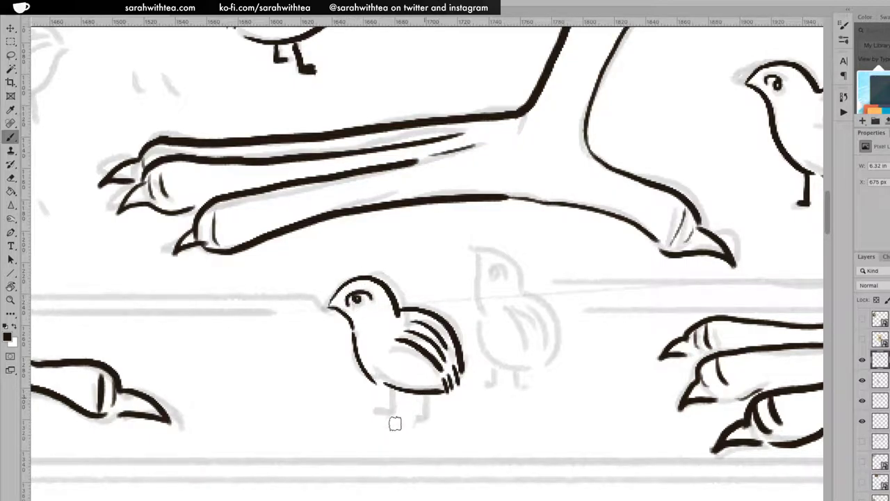
{"action": "mouse_move", "coordinate": [391, 386]}
{"action": "left_mouse_down"}
{"action": "mouse_move", "coordinate": [392, 410]}
{"action": "mouse_move", "coordinate": [382, 411]}
{"action": "mouse_move", "coordinate": [426, 417]}
{"action": "left_mouse_up"}
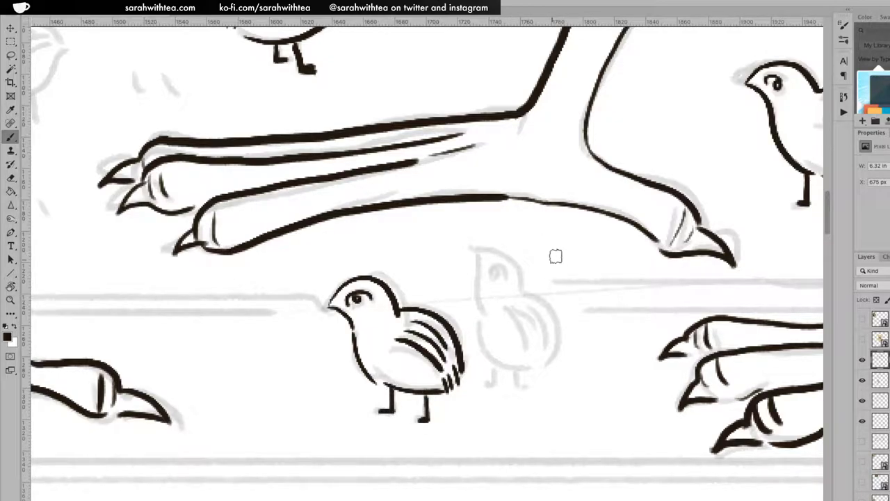
Ink the outline and tail-feather strokes of the upright chick with its beak raised, beside the larger one.
{"action": "mouse_move", "coordinate": [509, 292]}
{"action": "left_mouse_down"}
{"action": "mouse_move", "coordinate": [471, 260]}
{"action": "mouse_move", "coordinate": [471, 241]}
{"action": "mouse_move", "coordinate": [430, 266]}
{"action": "left_mouse_up"}
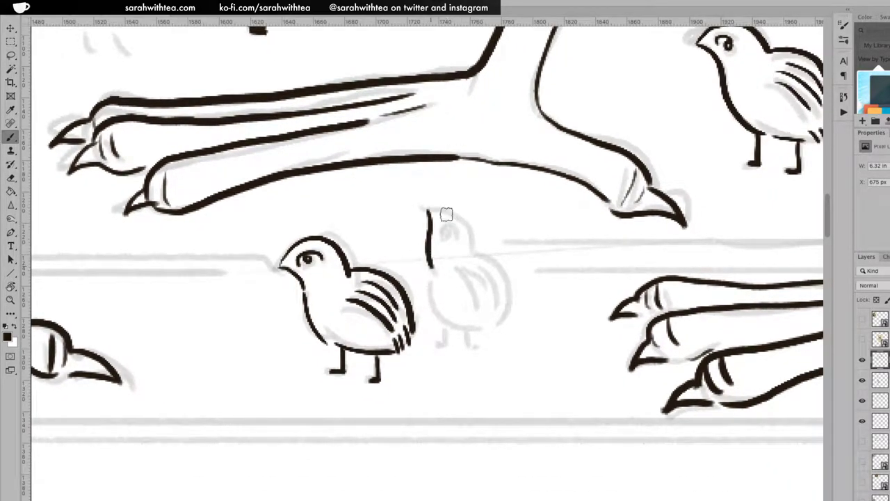
{"action": "mouse_move", "coordinate": [427, 210]}
{"action": "left_mouse_down"}
{"action": "mouse_move", "coordinate": [470, 244]}
{"action": "mouse_move", "coordinate": [489, 242]}
{"action": "mouse_move", "coordinate": [471, 249]}
{"action": "mouse_move", "coordinate": [507, 281]}
{"action": "mouse_move", "coordinate": [510, 317]}
{"action": "left_mouse_up"}
{"action": "mouse_move", "coordinate": [429, 271]}
{"action": "left_mouse_down"}
{"action": "mouse_move", "coordinate": [451, 322]}
{"action": "mouse_move", "coordinate": [484, 327]}
{"action": "left_mouse_up"}
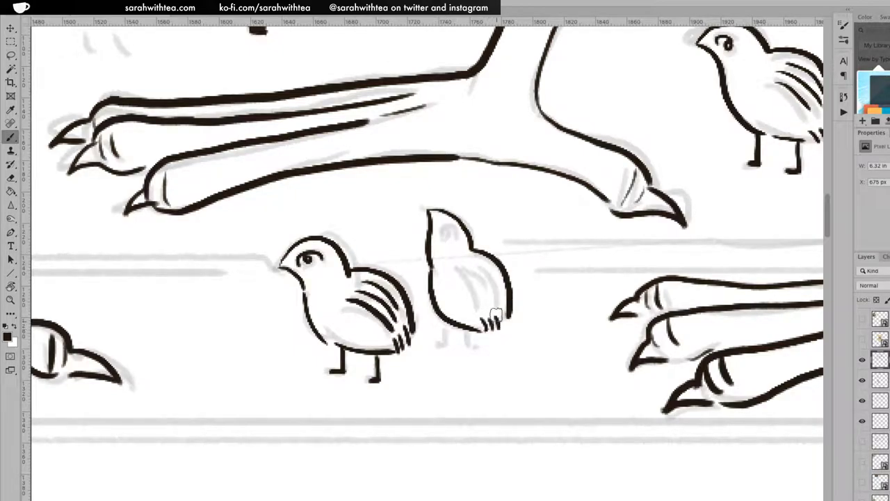
Add wing feather lines, an eye and two legs to the upright chick.
{"action": "mouse_move", "coordinate": [451, 264]}
{"action": "left_mouse_down"}
{"action": "mouse_move", "coordinate": [466, 307]}
{"action": "mouse_move", "coordinate": [484, 306]}
{"action": "left_mouse_up"}
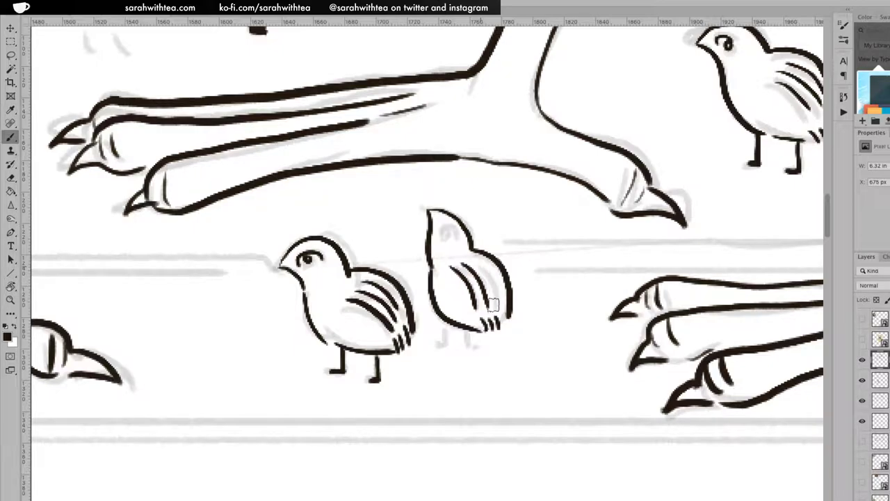
{"action": "left_click_drag", "start_coordinate": [446, 226], "coordinate": [443, 235]}
{"action": "mouse_move", "coordinate": [448, 326]}
{"action": "left_mouse_down"}
{"action": "mouse_move", "coordinate": [447, 351]}
{"action": "mouse_move", "coordinate": [471, 351]}
{"action": "left_mouse_up"}
{"action": "left_click_drag", "start_coordinate": [464, 351], "coordinate": [483, 351]}
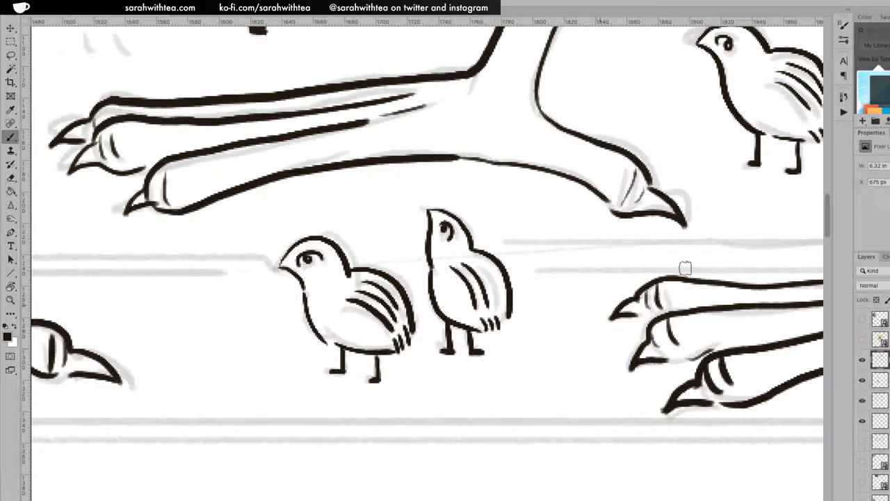
{"action": "key", "text": "z"}
{"action": "left_click", "coordinate": [588, 279], "text": "alt"}
{"action": "left_click", "coordinate": [622, 281], "text": "alt"}
{"action": "left_click", "coordinate": [630, 278], "text": "alt"}
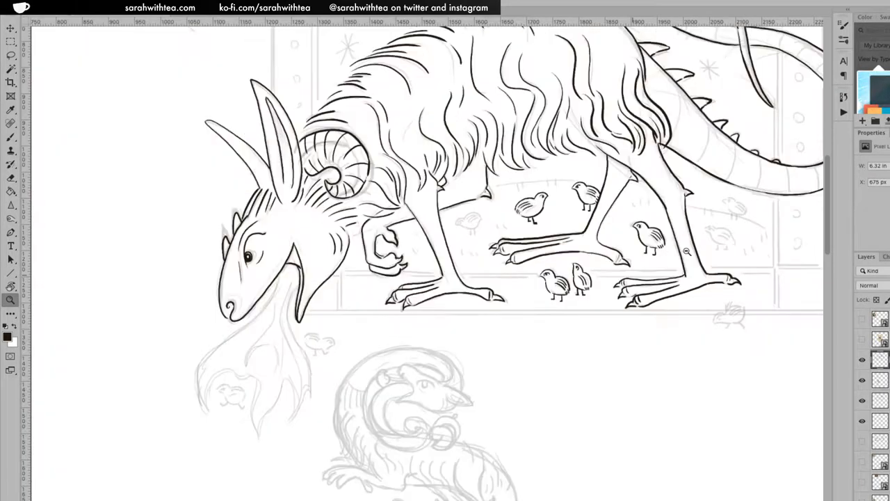
{"action": "left_click_drag", "start_coordinate": [720, 256], "coordinate": [615, 253]}
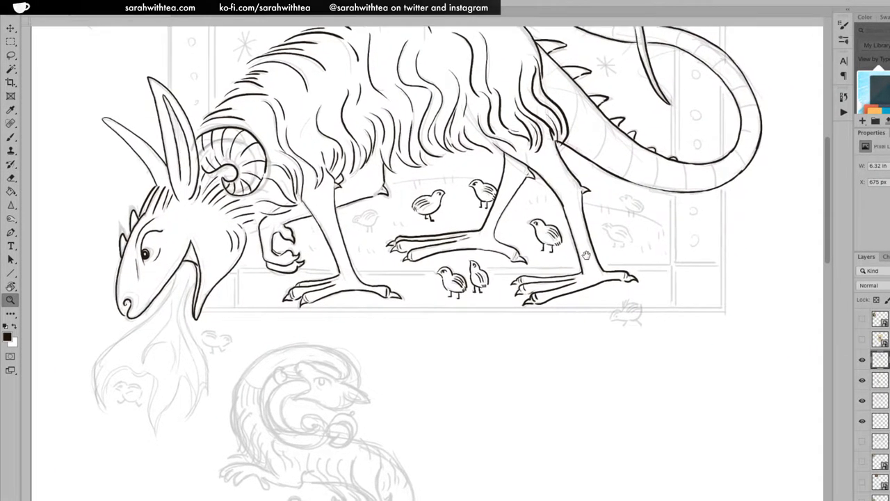
{"action": "left_click", "coordinate": [492, 281]}
{"action": "left_click", "coordinate": [486, 271]}
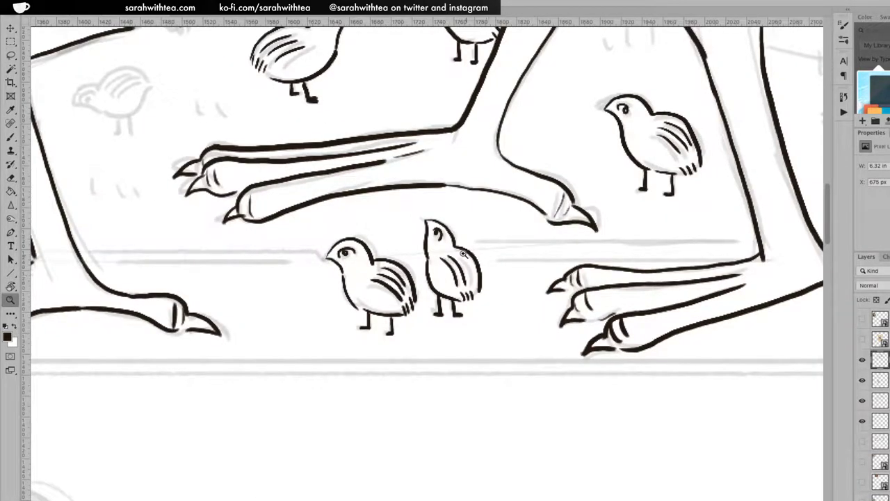
Touch up the wing feather lines of the upright chick with its beak raised.
{"action": "left_click", "coordinate": [468, 271]}
{"action": "key", "text": "b"}
{"action": "left_click_drag", "start_coordinate": [445, 238], "coordinate": [472, 296]}
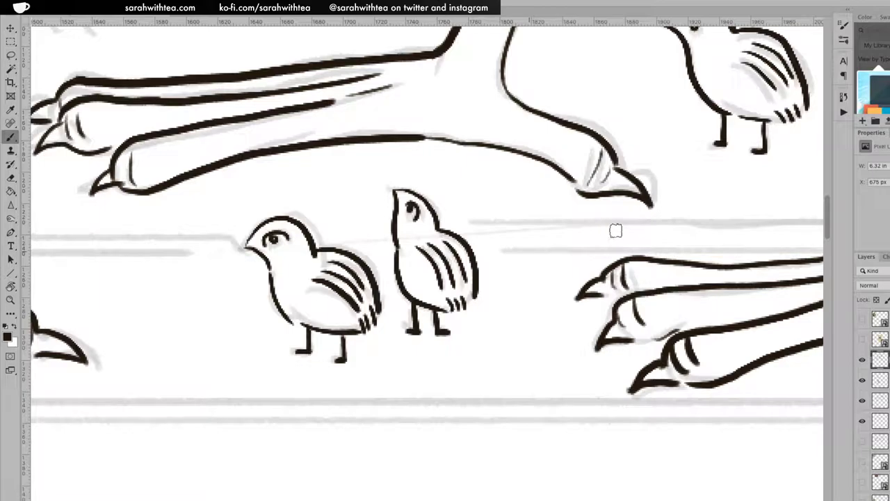
Ink the outline and tail-feather strokes of the small chick just behind the beast's front leg.
{"action": "key", "text": "z"}
{"action": "left_click", "coordinate": [532, 244], "text": "alt"}
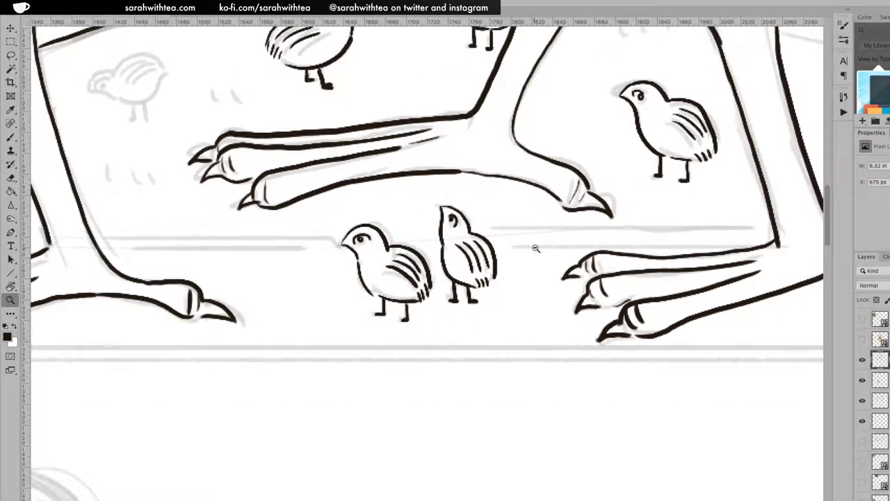
{"action": "left_click", "coordinate": [541, 249], "text": "alt"}
{"action": "left_click", "coordinate": [578, 245], "text": "alt"}
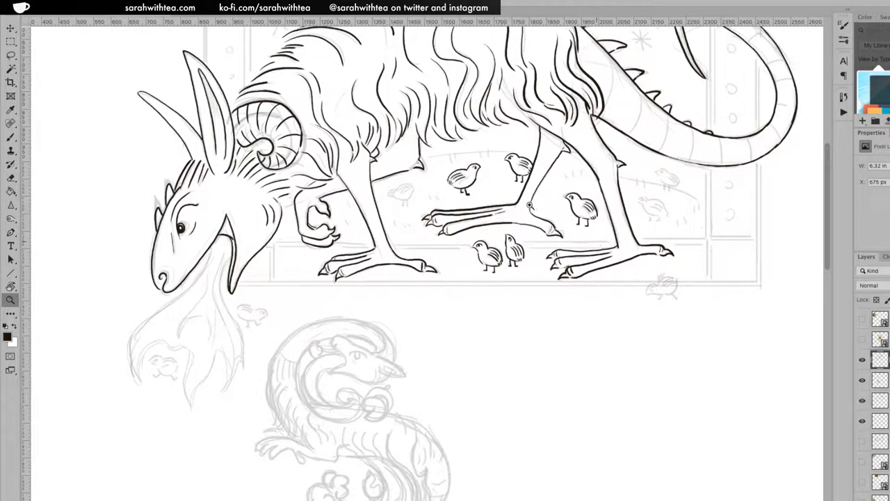
{"action": "left_click", "coordinate": [401, 191]}
{"action": "left_click", "coordinate": [402, 189]}
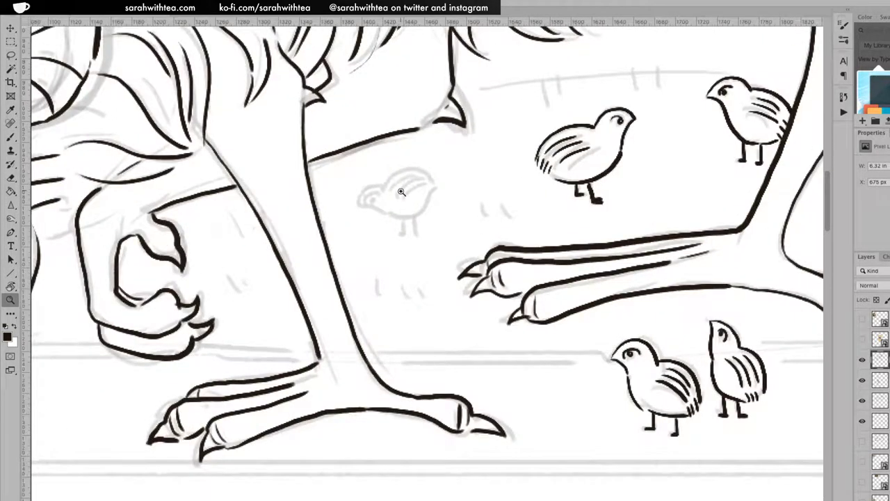
{"action": "left_click", "coordinate": [404, 188]}
{"action": "key", "text": "b"}
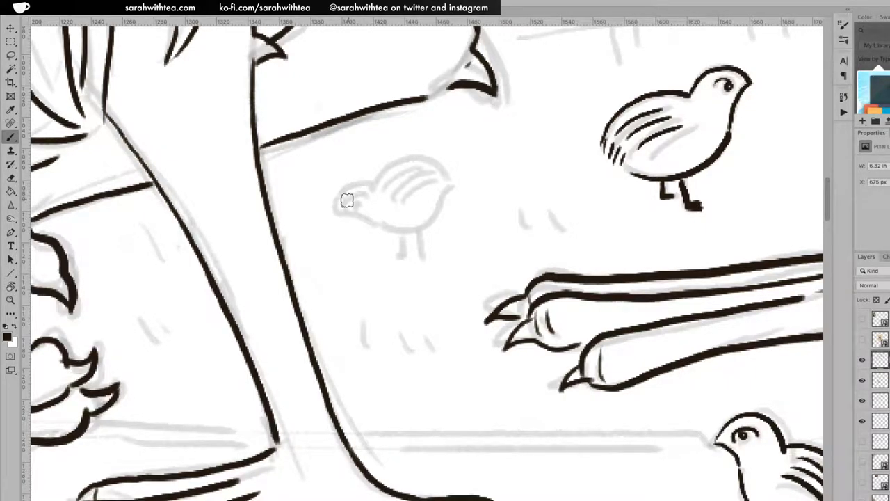
{"action": "mouse_move", "coordinate": [335, 214]}
{"action": "left_mouse_down"}
{"action": "mouse_move", "coordinate": [340, 194]}
{"action": "mouse_move", "coordinate": [392, 161]}
{"action": "mouse_move", "coordinate": [423, 158]}
{"action": "mouse_move", "coordinate": [448, 169]}
{"action": "mouse_move", "coordinate": [451, 189]}
{"action": "mouse_move", "coordinate": [424, 227]}
{"action": "mouse_move", "coordinate": [388, 229]}
{"action": "mouse_move", "coordinate": [349, 215]}
{"action": "mouse_move", "coordinate": [369, 226]}
{"action": "left_mouse_up"}
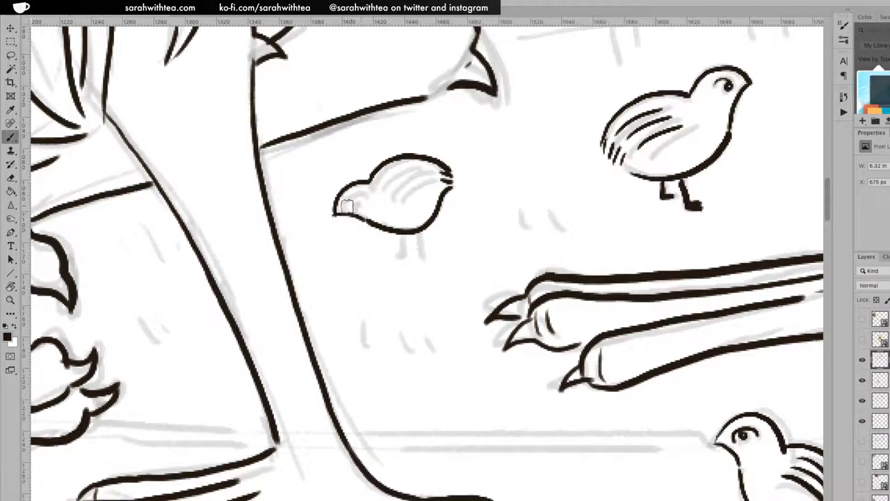
Add an eye, wing feather lines and two legs to the chick behind the front leg.
{"action": "left_click_drag", "start_coordinate": [354, 195], "coordinate": [358, 203]}
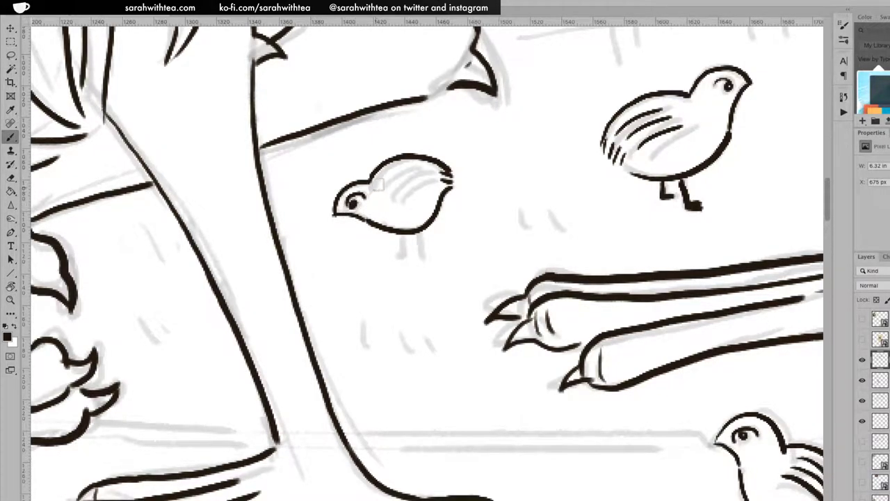
{"action": "left_click_drag", "start_coordinate": [376, 174], "coordinate": [432, 162]}
{"action": "mouse_move", "coordinate": [391, 183]}
{"action": "left_mouse_down"}
{"action": "mouse_move", "coordinate": [431, 166]}
{"action": "mouse_move", "coordinate": [425, 174]}
{"action": "mouse_move", "coordinate": [449, 179]}
{"action": "left_mouse_up"}
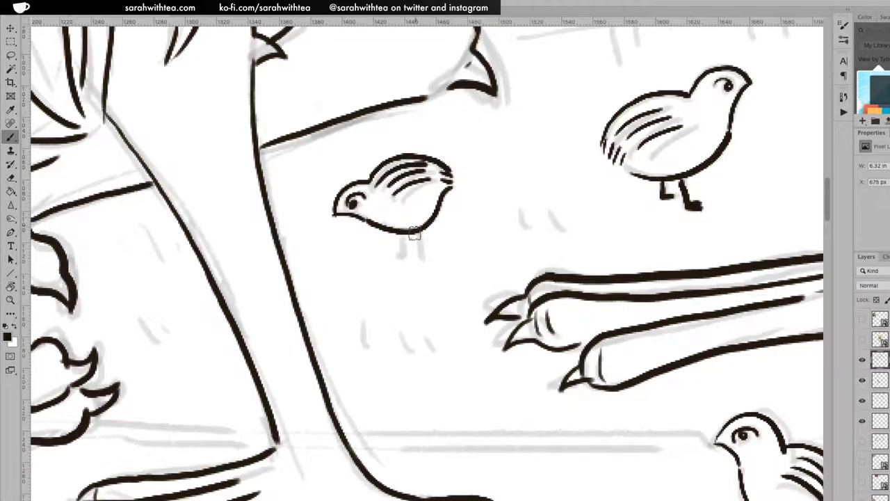
{"action": "mouse_move", "coordinate": [400, 232]}
{"action": "left_mouse_down"}
{"action": "mouse_move", "coordinate": [402, 249]}
{"action": "mouse_move", "coordinate": [392, 248]}
{"action": "mouse_move", "coordinate": [417, 248]}
{"action": "mouse_move", "coordinate": [414, 256]}
{"action": "left_mouse_up"}
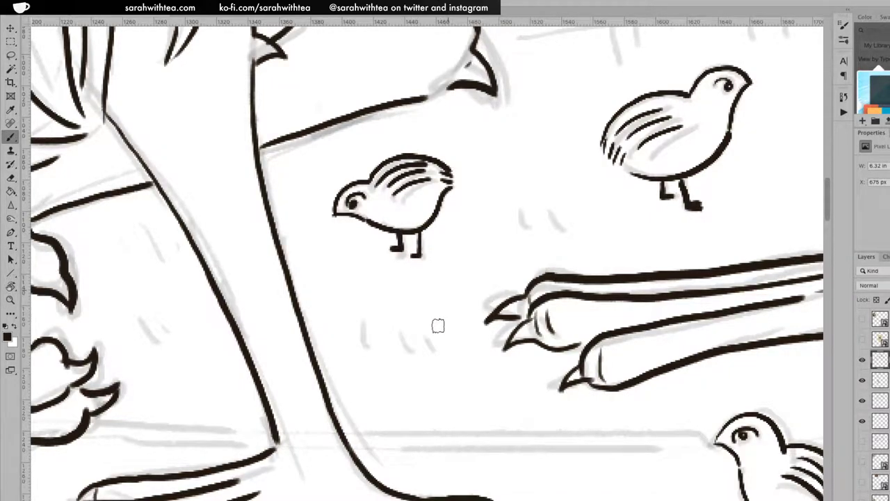
Ink the outline and tail-feather strokes of the upper chick behind the near hind leg, under the tail.
{"action": "key", "text": "z"}
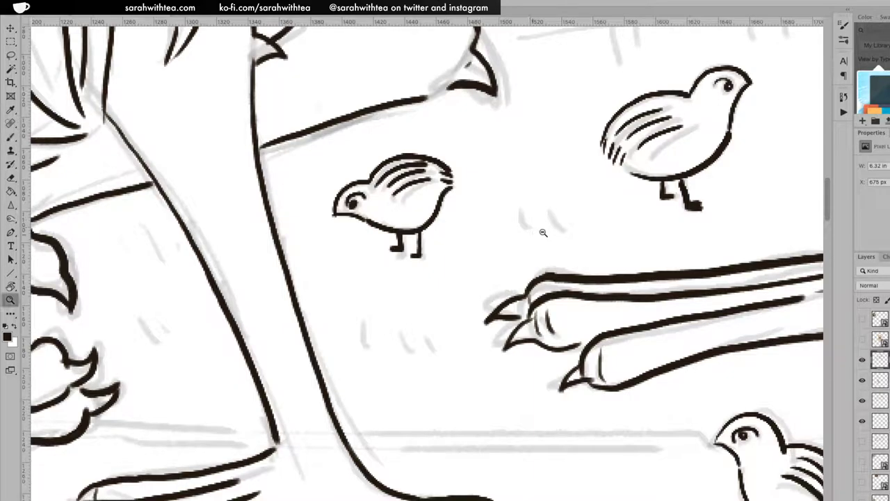
{"action": "left_click", "coordinate": [554, 245], "text": "alt"}
{"action": "left_click", "coordinate": [555, 245], "text": "alt"}
{"action": "left_click", "coordinate": [554, 245], "text": "alt"}
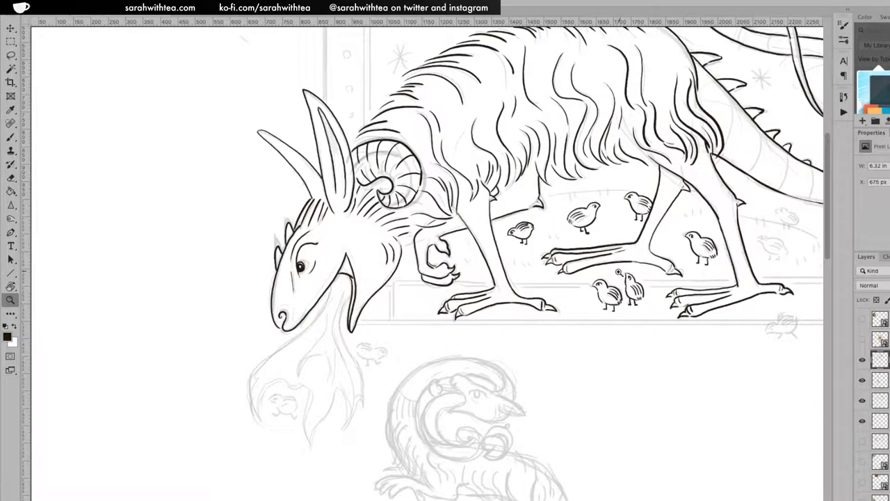
{"action": "left_click_drag", "start_coordinate": [654, 282], "coordinate": [452, 272]}
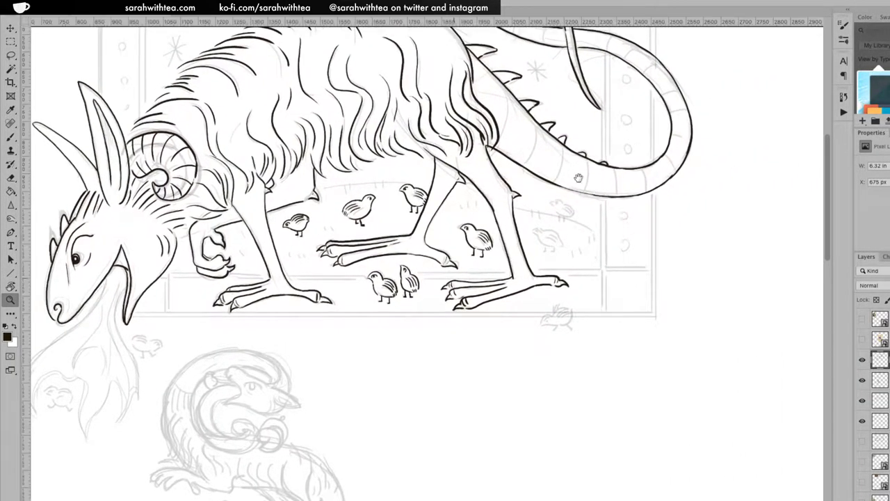
{"action": "left_click", "coordinate": [572, 217]}
{"action": "left_click", "coordinate": [576, 219]}
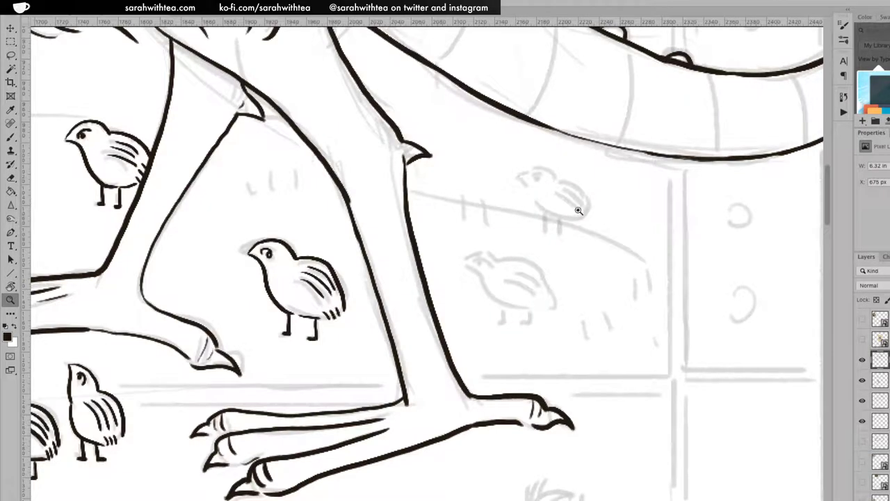
{"action": "left_click", "coordinate": [579, 203]}
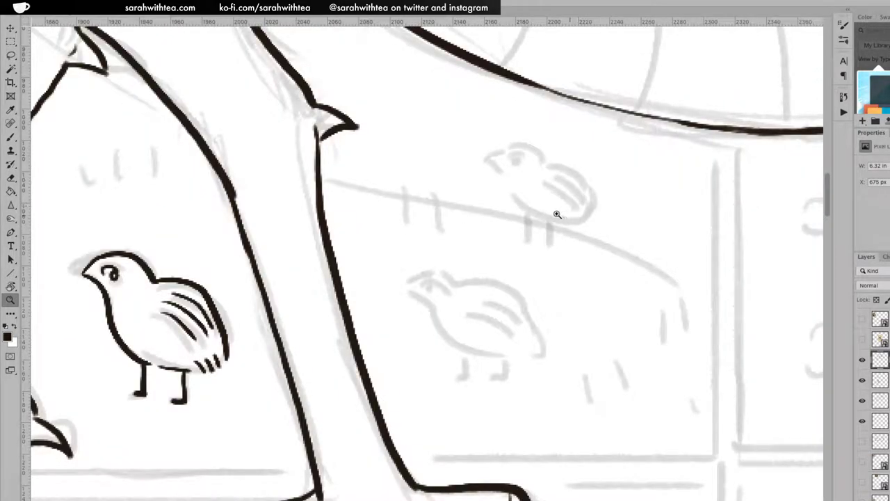
{"action": "key", "text": "b"}
{"action": "mouse_move", "coordinate": [491, 158]}
{"action": "left_mouse_down"}
{"action": "mouse_move", "coordinate": [539, 162]}
{"action": "mouse_move", "coordinate": [523, 208]}
{"action": "left_mouse_up"}
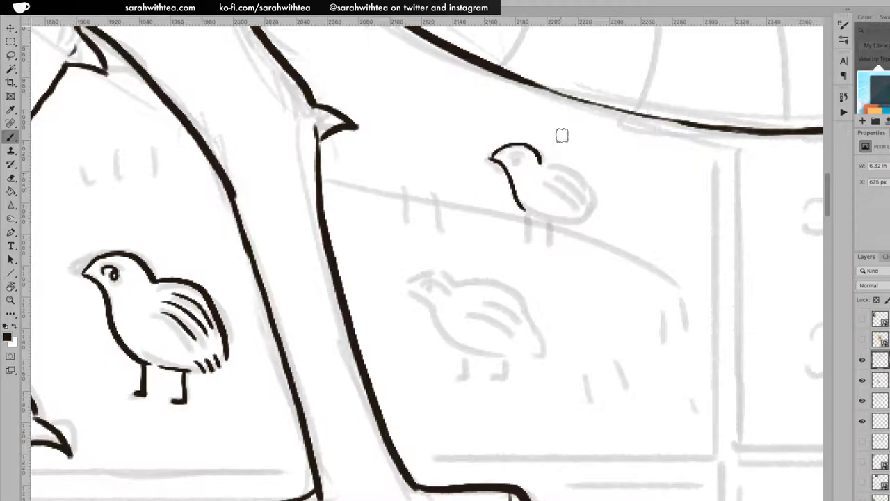
{"action": "mouse_move", "coordinate": [539, 162]}
{"action": "left_mouse_down"}
{"action": "mouse_move", "coordinate": [576, 171]}
{"action": "mouse_move", "coordinate": [588, 206]}
{"action": "mouse_move", "coordinate": [579, 223]}
{"action": "left_mouse_up"}
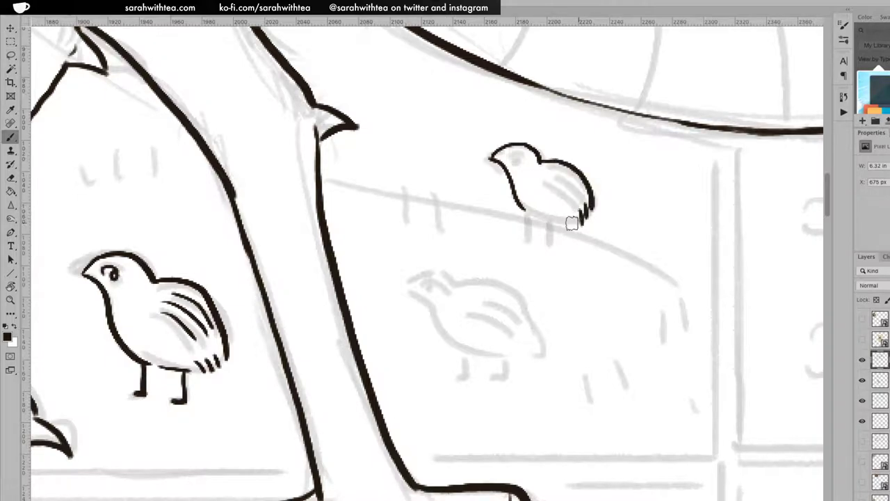
{"action": "left_click_drag", "start_coordinate": [528, 209], "coordinate": [574, 224]}
Add wing feather lines, an eye and two legs to the upper chick under the tail.
{"action": "mouse_move", "coordinate": [535, 176]}
{"action": "left_mouse_down"}
{"action": "mouse_move", "coordinate": [576, 197]}
{"action": "mouse_move", "coordinate": [562, 172]}
{"action": "mouse_move", "coordinate": [588, 203]}
{"action": "left_mouse_up"}
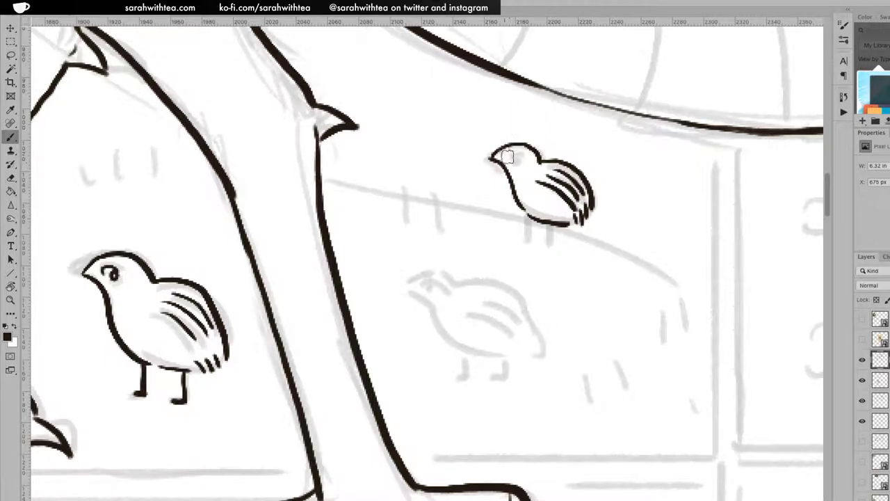
{"action": "mouse_move", "coordinate": [505, 154]}
{"action": "left_mouse_down"}
{"action": "mouse_move", "coordinate": [518, 152]}
{"action": "mouse_move", "coordinate": [516, 161]}
{"action": "left_mouse_up"}
{"action": "mouse_move", "coordinate": [533, 221]}
{"action": "left_mouse_down"}
{"action": "mouse_move", "coordinate": [528, 242]}
{"action": "mouse_move", "coordinate": [549, 252]}
{"action": "left_mouse_up"}
Ink the outline and tail-feather strokes of the lower chick behind the near hind leg.
{"action": "mouse_move", "coordinate": [407, 284]}
{"action": "left_mouse_down"}
{"action": "mouse_move", "coordinate": [424, 268]}
{"action": "mouse_move", "coordinate": [452, 277]}
{"action": "left_mouse_up"}
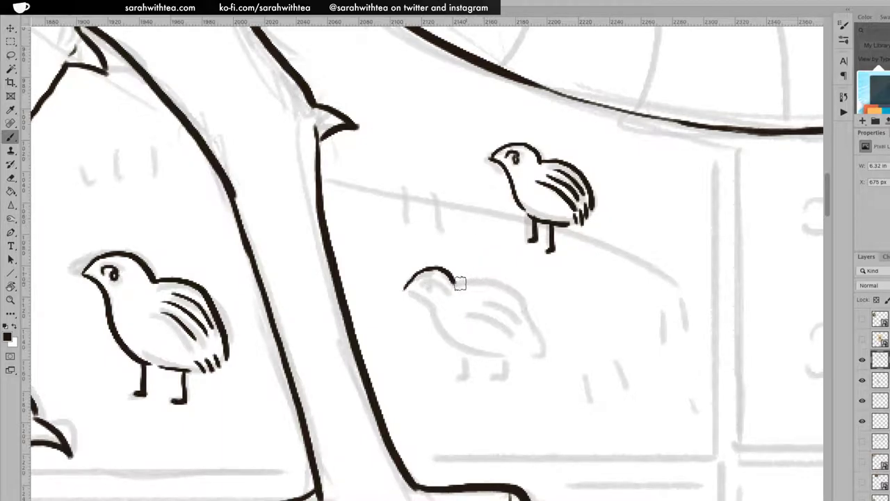
{"action": "mouse_move", "coordinate": [455, 280]}
{"action": "left_mouse_down"}
{"action": "mouse_move", "coordinate": [482, 279]}
{"action": "mouse_move", "coordinate": [519, 296]}
{"action": "mouse_move", "coordinate": [535, 342]}
{"action": "mouse_move", "coordinate": [519, 351]}
{"action": "mouse_move", "coordinate": [531, 353]}
{"action": "left_mouse_up"}
{"action": "mouse_move", "coordinate": [404, 290]}
{"action": "left_mouse_down"}
{"action": "mouse_move", "coordinate": [418, 294]}
{"action": "mouse_move", "coordinate": [459, 351]}
{"action": "mouse_move", "coordinate": [522, 352]}
{"action": "left_mouse_up"}
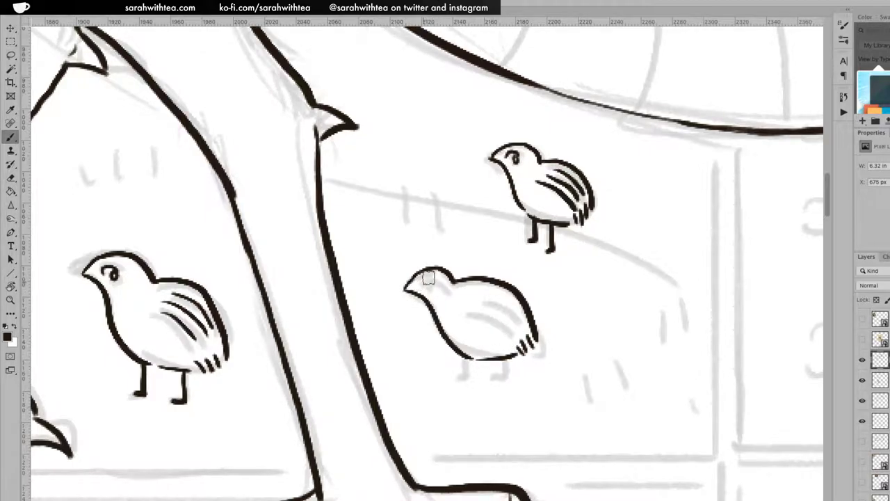
Add an eye, wing feather lines and two legs to the lower chick behind the near hind leg.
{"action": "left_click_drag", "start_coordinate": [428, 283], "coordinate": [425, 281]}
{"action": "left_click_drag", "start_coordinate": [464, 306], "coordinate": [513, 335]}
{"action": "left_click_drag", "start_coordinate": [471, 300], "coordinate": [514, 328]}
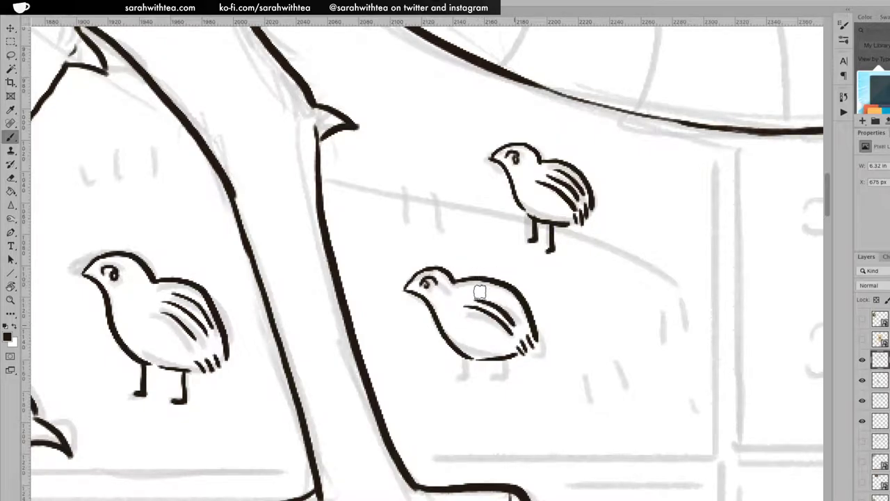
{"action": "left_click_drag", "start_coordinate": [478, 291], "coordinate": [519, 319]}
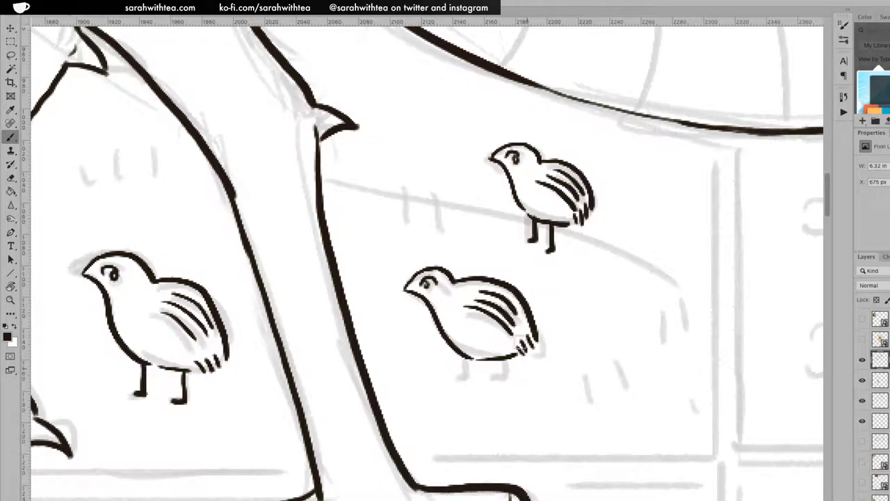
{"action": "mouse_move", "coordinate": [465, 357]}
{"action": "left_mouse_down"}
{"action": "mouse_move", "coordinate": [462, 378]}
{"action": "mouse_move", "coordinate": [503, 387]}
{"action": "left_mouse_up"}
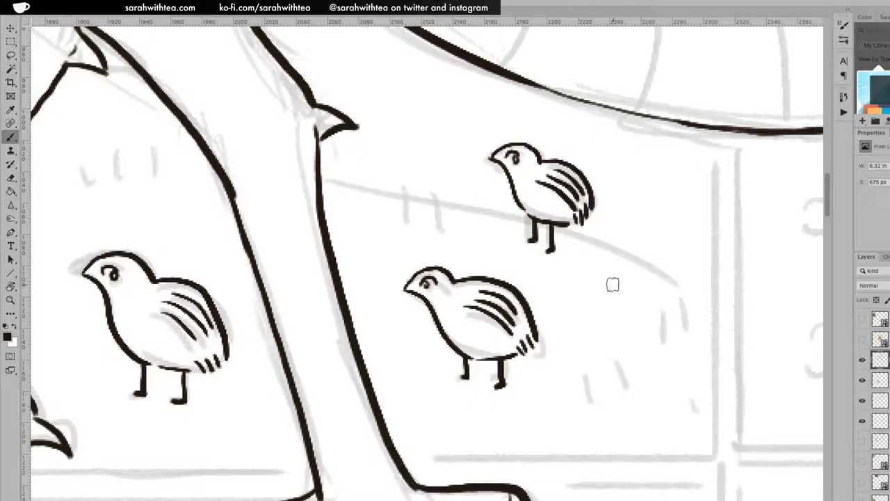
Bring the running chick sketch on the frame's lower border, below the near hind foot, into view.
{"action": "mouse_move", "coordinate": [624, 280]}
{"action": "left_mouse_down"}
{"action": "mouse_move", "coordinate": [411, 260]}
{"action": "mouse_move", "coordinate": [254, 183]}
{"action": "left_mouse_up"}
{"action": "mouse_move", "coordinate": [411, 159]}
{"action": "left_mouse_down"}
{"action": "mouse_move", "coordinate": [726, 112]}
{"action": "mouse_move", "coordinate": [389, 245]}
{"action": "mouse_move", "coordinate": [440, 241]}
{"action": "left_mouse_up"}
{"action": "key", "text": "ctrl+r"}
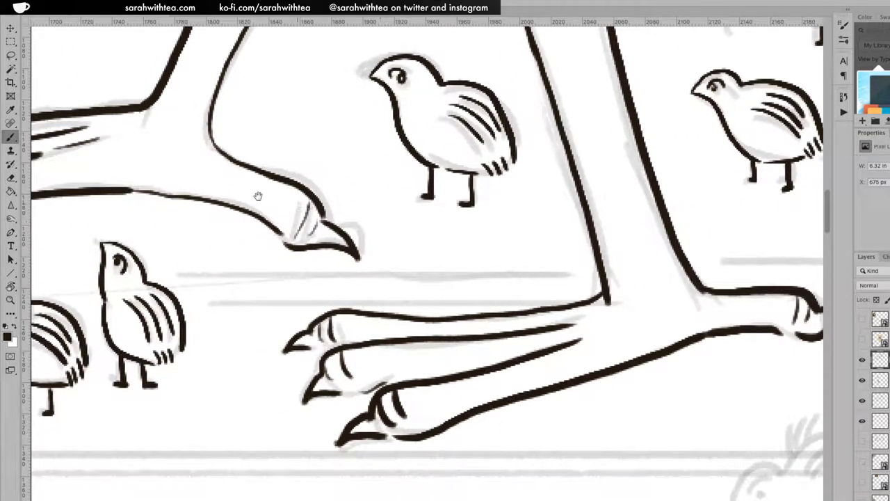
{"action": "scroll", "coordinate": [260, 197], "scroll_direction": "down", "scroll_amount": 5}
{"action": "scroll", "coordinate": [260, 197], "scroll_direction": "right", "scroll_amount": 10}
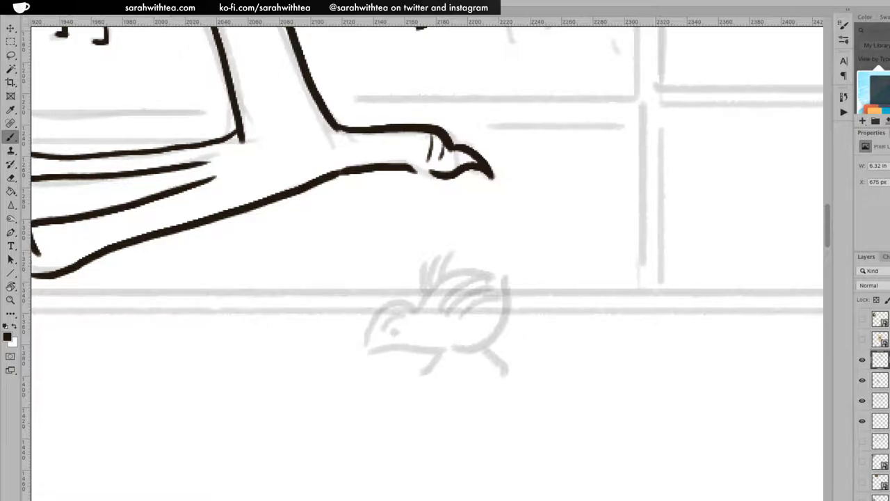
Switch to the browser to look at the many-headed creature illustration on Twitter, and return to Photoshop.
{"action": "key", "text": "super+Tab"}
{"action": "left_click_drag", "start_coordinate": [581, 55], "coordinate": [479, 15]}
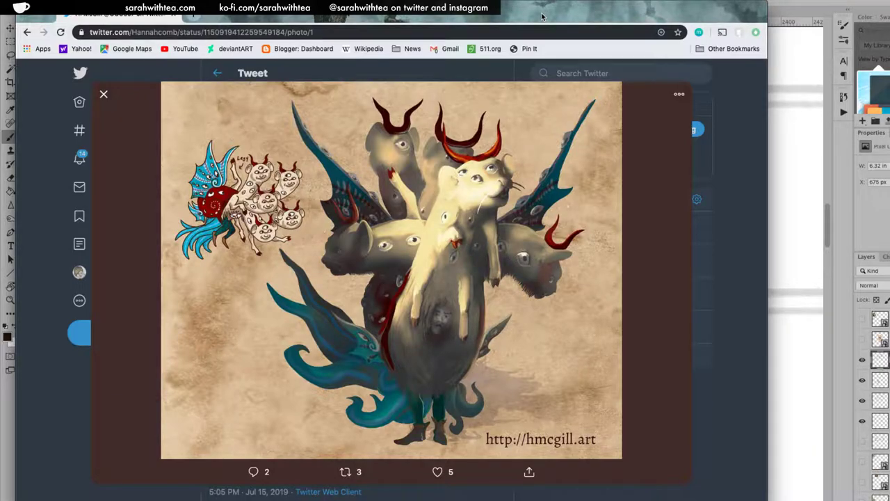
{"action": "key", "text": "super+Tab"}
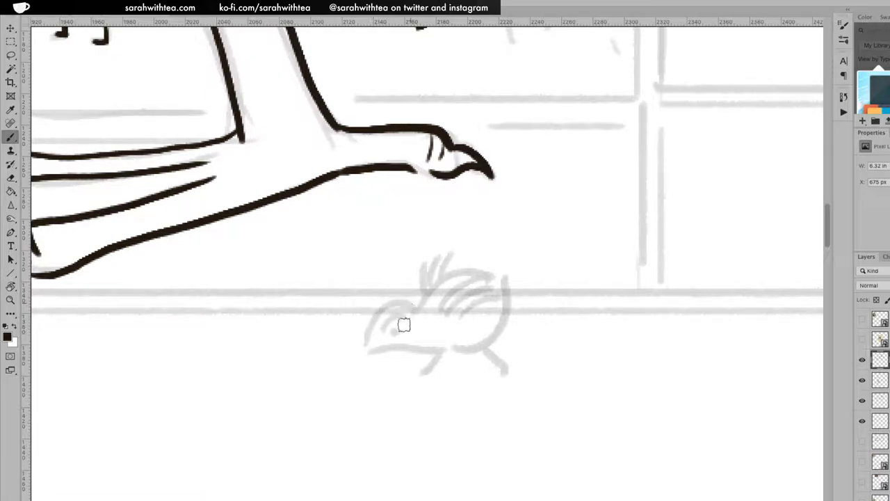
Ink the head, back and upper tail-feather strokes of the running chick, redoing the first head stroke.
{"action": "left_click_drag", "start_coordinate": [370, 343], "coordinate": [411, 308]}
{"action": "key", "text": "ctrl+z"}
{"action": "mouse_move", "coordinate": [366, 345]}
{"action": "left_mouse_down"}
{"action": "mouse_move", "coordinate": [383, 309]}
{"action": "mouse_move", "coordinate": [407, 304]}
{"action": "mouse_move", "coordinate": [435, 272]}
{"action": "mouse_move", "coordinate": [468, 267]}
{"action": "mouse_move", "coordinate": [511, 286]}
{"action": "left_mouse_up"}
Ink the running chick's wing feather lines and the raised far-wing feathers above its back.
{"action": "left_click_drag", "start_coordinate": [416, 303], "coordinate": [476, 273]}
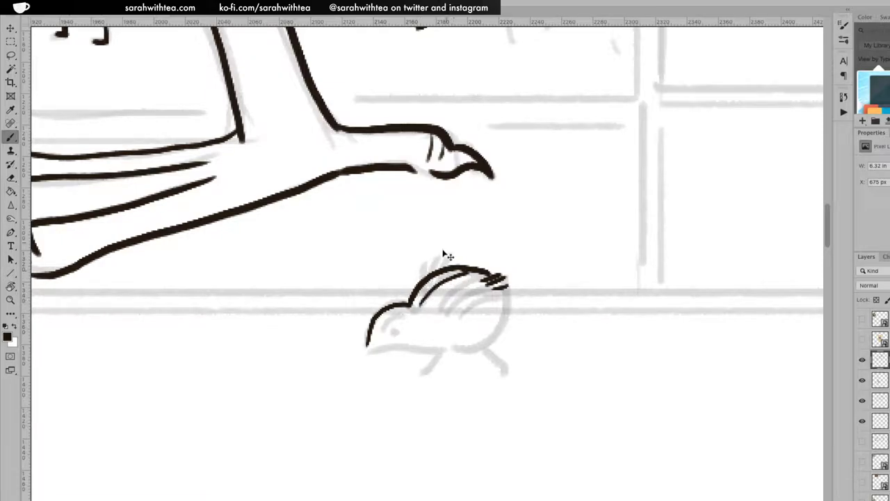
{"action": "key", "text": "ctrl+z"}
{"action": "mouse_move", "coordinate": [420, 306]}
{"action": "left_mouse_down"}
{"action": "mouse_move", "coordinate": [467, 278]}
{"action": "mouse_move", "coordinate": [434, 311]}
{"action": "mouse_move", "coordinate": [436, 287]}
{"action": "mouse_move", "coordinate": [468, 283]}
{"action": "left_mouse_up"}
{"action": "key", "text": "ctrl+z"}
{"action": "mouse_move", "coordinate": [431, 307]}
{"action": "left_mouse_down"}
{"action": "mouse_move", "coordinate": [462, 288]}
{"action": "mouse_move", "coordinate": [489, 293]}
{"action": "left_mouse_up"}
{"action": "mouse_move", "coordinate": [412, 286]}
{"action": "left_mouse_down"}
{"action": "mouse_move", "coordinate": [428, 248]}
{"action": "mouse_move", "coordinate": [451, 253]}
{"action": "left_mouse_up"}
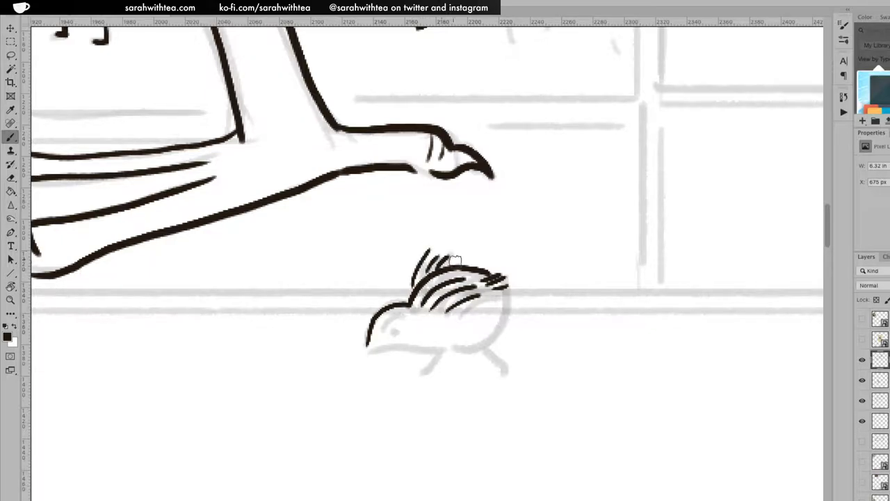
Ink the running chick's belly and rear feather strokes, and add its eye and two striding legs.
{"action": "mouse_move", "coordinate": [369, 343]}
{"action": "left_mouse_down"}
{"action": "mouse_move", "coordinate": [465, 348]}
{"action": "mouse_move", "coordinate": [504, 317]}
{"action": "mouse_move", "coordinate": [490, 304]}
{"action": "mouse_move", "coordinate": [506, 306]}
{"action": "mouse_move", "coordinate": [498, 335]}
{"action": "mouse_move", "coordinate": [431, 370]}
{"action": "mouse_move", "coordinate": [512, 304]}
{"action": "left_mouse_up"}
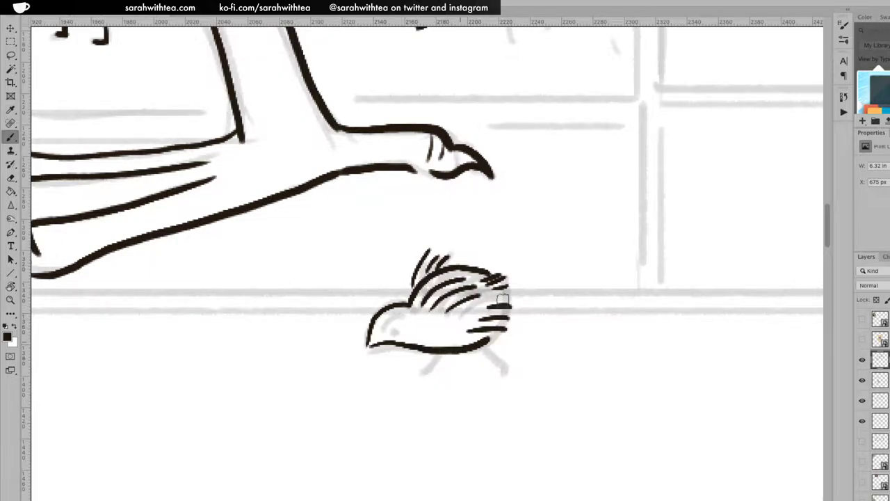
{"action": "left_click_drag", "start_coordinate": [382, 333], "coordinate": [391, 329]}
{"action": "left_click_drag", "start_coordinate": [388, 330], "coordinate": [386, 328]}
{"action": "left_click_drag", "start_coordinate": [433, 350], "coordinate": [420, 371]}
{"action": "left_click_drag", "start_coordinate": [483, 341], "coordinate": [499, 373]}
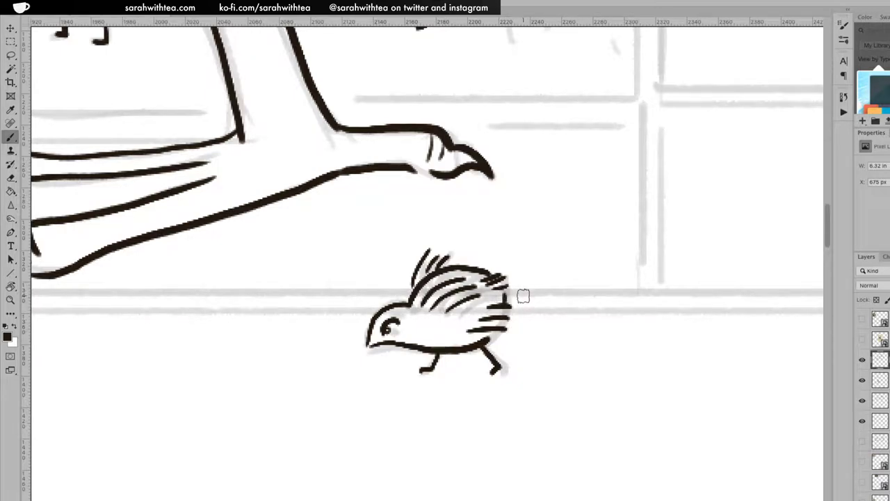
Ink the back, head, beak, tail strokes and eye of the chick sketched beside the beast's flame, redoing the eye.
{"action": "key", "text": "z"}
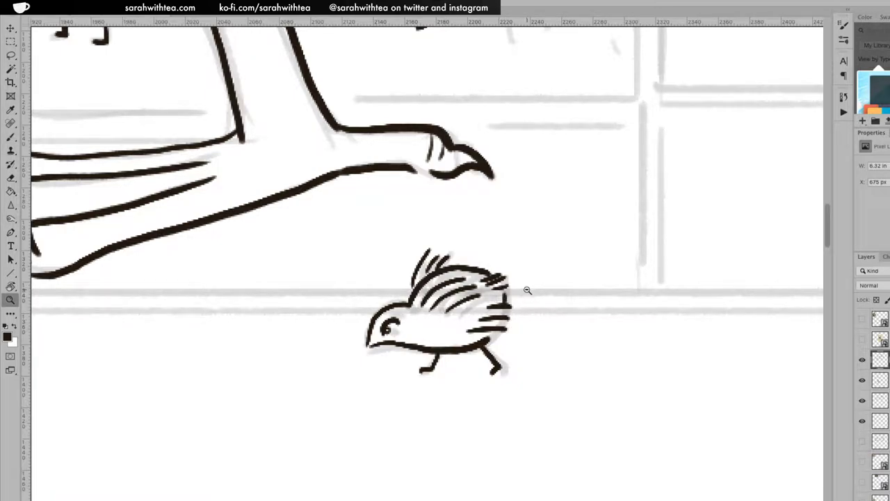
{"action": "left_click", "coordinate": [526, 294], "text": "alt"}
{"action": "left_click", "coordinate": [513, 301], "text": "alt"}
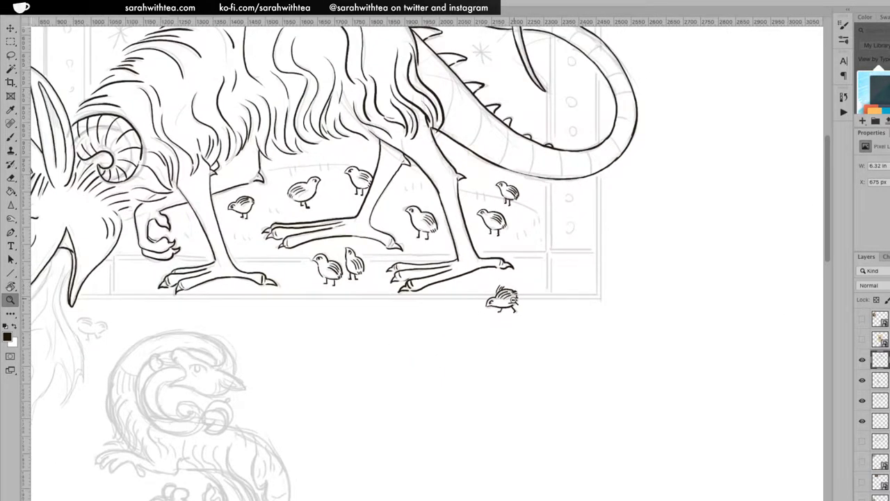
{"action": "left_click", "coordinate": [514, 300], "text": "alt"}
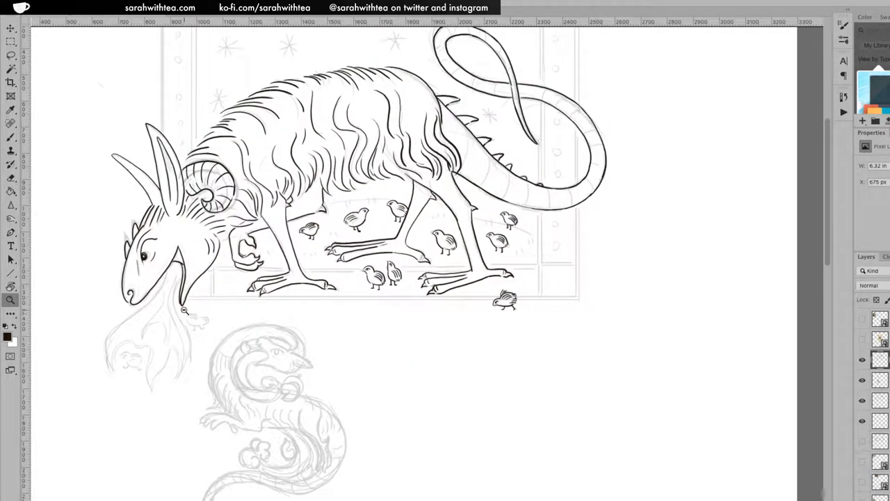
{"action": "left_click", "coordinate": [207, 320], "text": "alt"}
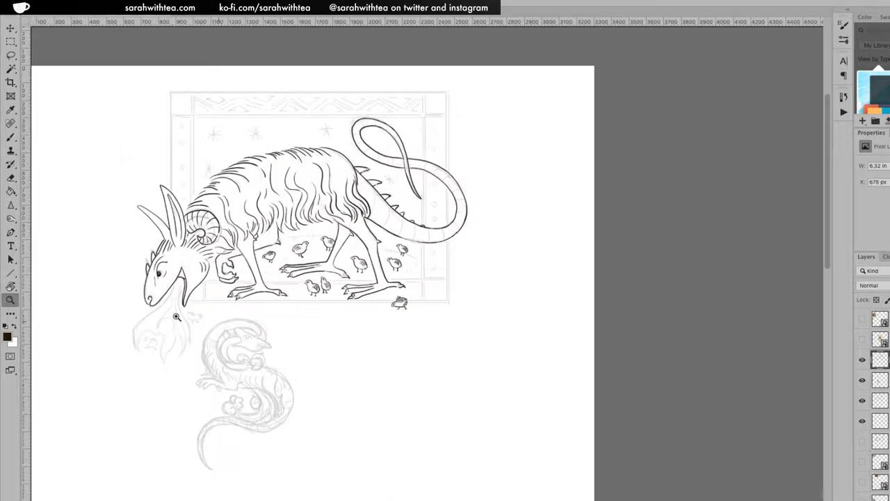
{"action": "left_click", "coordinate": [241, 339]}
{"action": "left_click", "coordinate": [208, 329]}
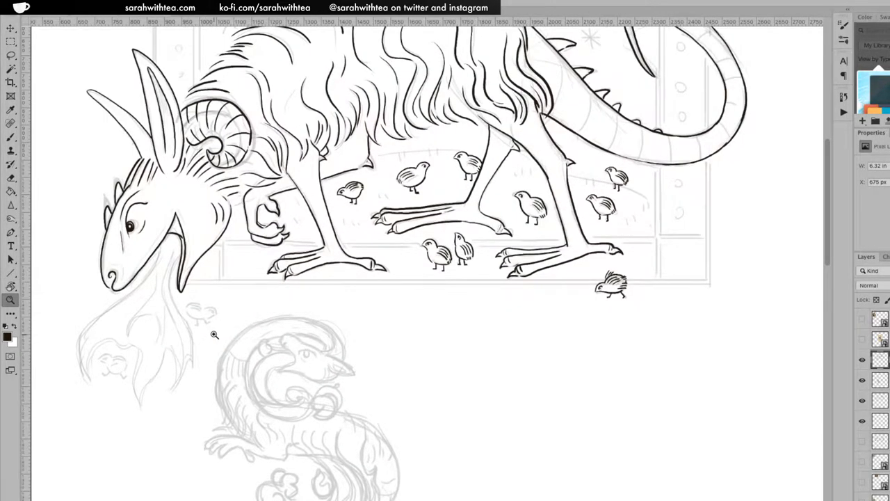
{"action": "left_click", "coordinate": [213, 328]}
{"action": "left_click", "coordinate": [216, 318]}
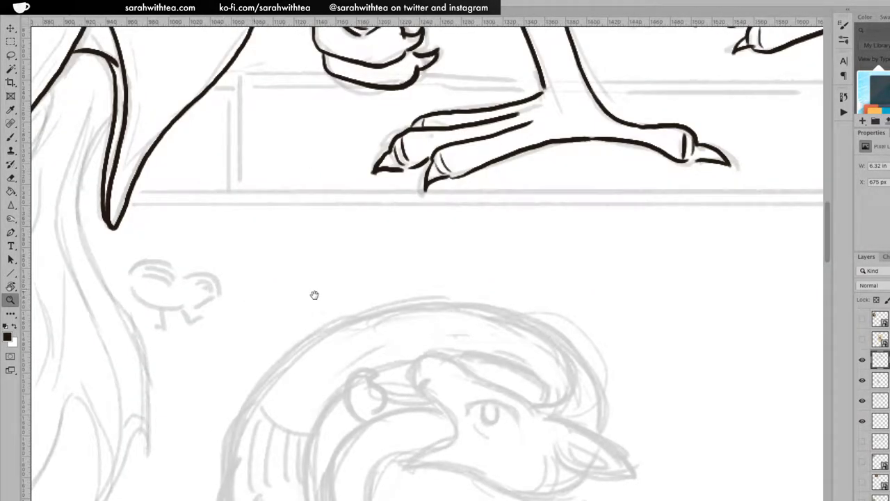
{"action": "left_click_drag", "start_coordinate": [308, 294], "coordinate": [421, 278]}
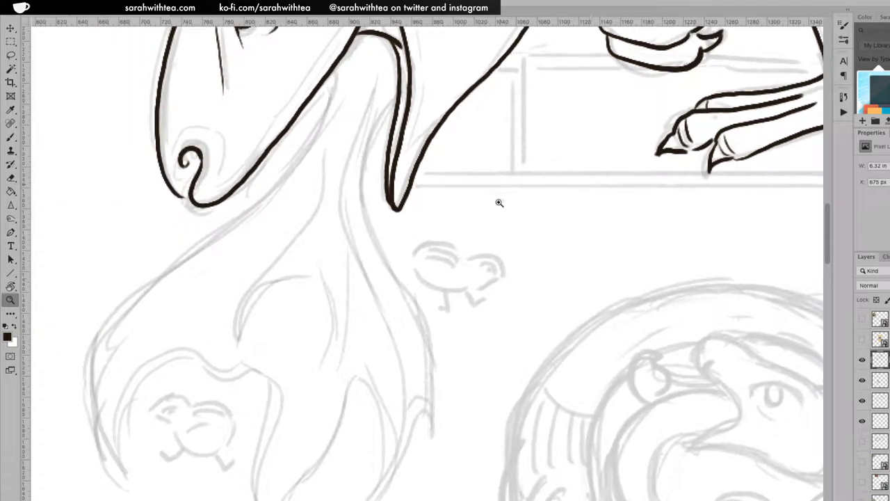
{"action": "key", "text": "b"}
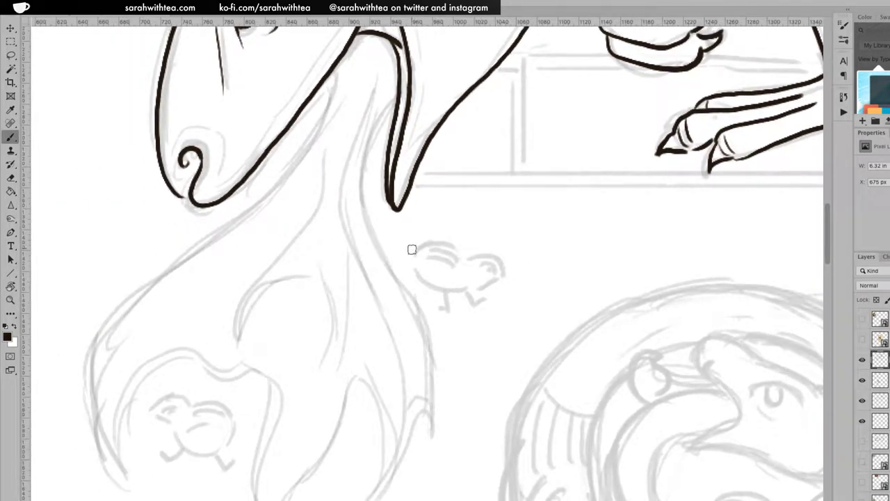
{"action": "mouse_move", "coordinate": [409, 259]}
{"action": "left_mouse_down"}
{"action": "mouse_move", "coordinate": [462, 250]}
{"action": "mouse_move", "coordinate": [471, 259]}
{"action": "mouse_move", "coordinate": [498, 256]}
{"action": "mouse_move", "coordinate": [507, 276]}
{"action": "mouse_move", "coordinate": [467, 292]}
{"action": "mouse_move", "coordinate": [493, 267]}
{"action": "left_mouse_up"}
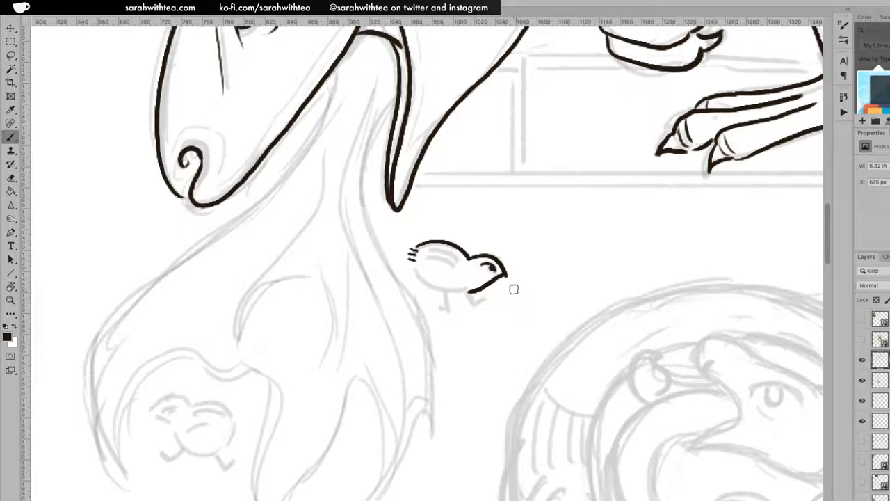
{"action": "key", "text": "ctrl+z"}
{"action": "left_click", "coordinate": [491, 268]}
Ink the belly, wing feather lines and two legs of the chick beside the flame.
{"action": "mouse_move", "coordinate": [421, 251]}
{"action": "left_mouse_down"}
{"action": "mouse_move", "coordinate": [454, 265]}
{"action": "mouse_move", "coordinate": [425, 256]}
{"action": "mouse_move", "coordinate": [452, 272]}
{"action": "mouse_move", "coordinate": [435, 278]}
{"action": "mouse_move", "coordinate": [413, 268]}
{"action": "mouse_move", "coordinate": [440, 292]}
{"action": "mouse_move", "coordinate": [480, 285]}
{"action": "mouse_move", "coordinate": [447, 296]}
{"action": "mouse_move", "coordinate": [448, 310]}
{"action": "mouse_move", "coordinate": [480, 301]}
{"action": "left_mouse_up"}
{"action": "mouse_move", "coordinate": [465, 331]}
{"action": "left_mouse_down"}
{"action": "mouse_move", "coordinate": [517, 265]}
{"action": "mouse_move", "coordinate": [575, 255]}
{"action": "left_mouse_up"}
{"action": "left_click_drag", "start_coordinate": [417, 265], "coordinate": [473, 254]}
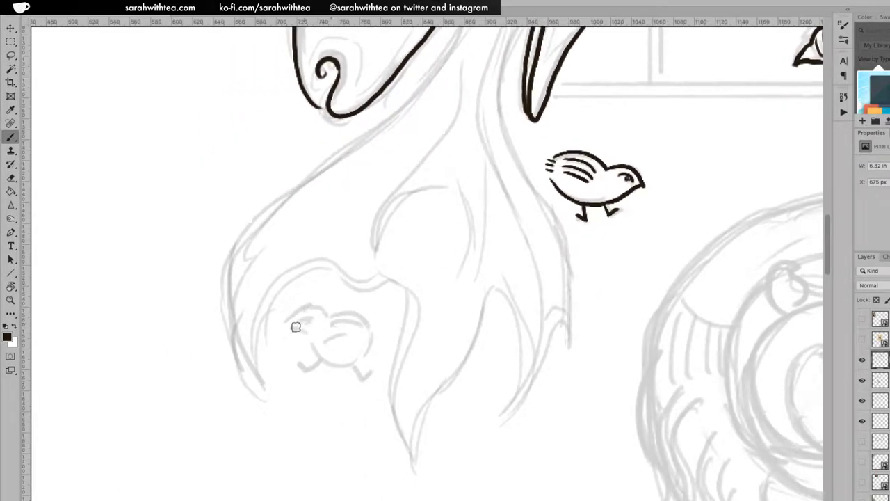
Ink the running chick inside the flame, with its body outline, eye, wing feathers and striding legs.
{"action": "left_click_drag", "start_coordinate": [291, 321], "coordinate": [331, 363]}
{"action": "mouse_move", "coordinate": [291, 321]}
{"action": "left_mouse_down"}
{"action": "mouse_move", "coordinate": [355, 309]}
{"action": "mouse_move", "coordinate": [373, 321]}
{"action": "mouse_move", "coordinate": [371, 331]}
{"action": "mouse_move", "coordinate": [351, 337]}
{"action": "mouse_move", "coordinate": [331, 322]}
{"action": "mouse_move", "coordinate": [351, 321]}
{"action": "mouse_move", "coordinate": [335, 331]}
{"action": "mouse_move", "coordinate": [354, 328]}
{"action": "mouse_move", "coordinate": [340, 338]}
{"action": "mouse_move", "coordinate": [347, 331]}
{"action": "mouse_move", "coordinate": [356, 341]}
{"action": "mouse_move", "coordinate": [335, 364]}
{"action": "mouse_move", "coordinate": [354, 359]}
{"action": "mouse_move", "coordinate": [369, 340]}
{"action": "mouse_move", "coordinate": [306, 322]}
{"action": "left_mouse_up"}
{"action": "left_click_drag", "start_coordinate": [299, 363], "coordinate": [372, 374]}
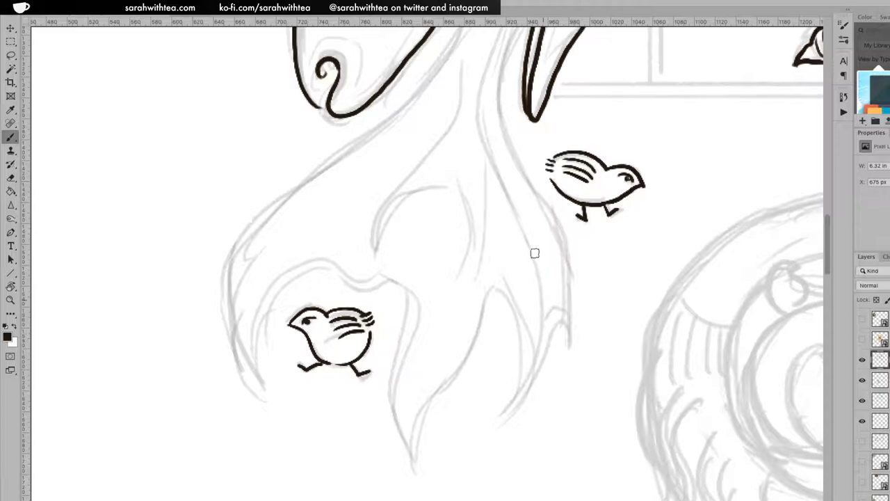
Ink the two outer contours of the flame from the beast's mouth downward, redoing the contour nearest the lower jaw.
{"action": "key", "text": "z"}
{"action": "left_click", "coordinate": [530, 288], "text": "alt"}
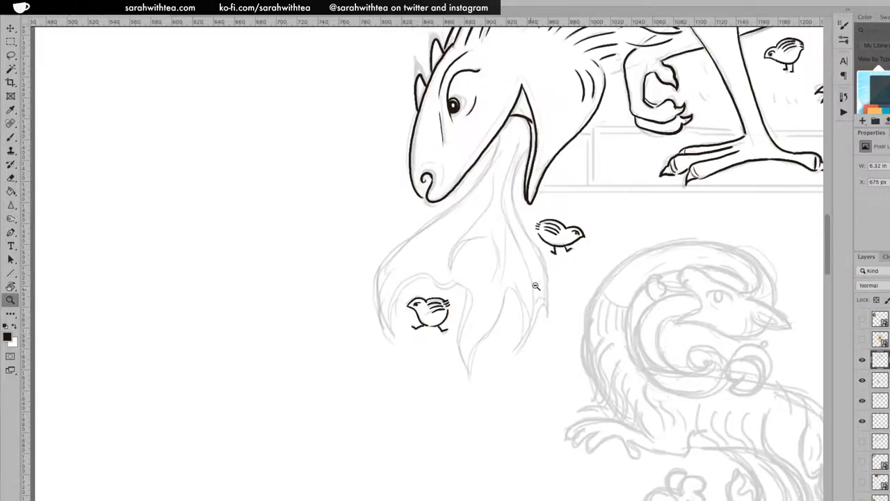
{"action": "left_click", "coordinate": [557, 274], "text": "alt"}
{"action": "left_click", "coordinate": [607, 254], "text": "alt"}
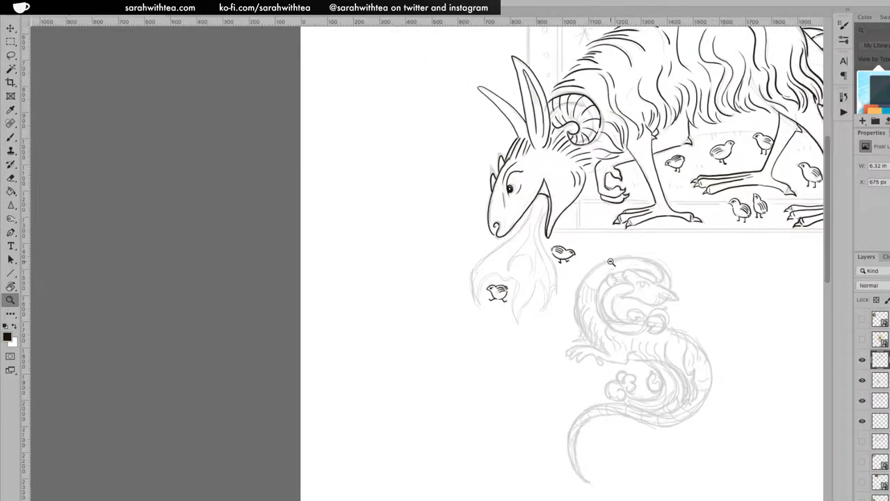
{"action": "left_click", "coordinate": [611, 261], "text": "alt"}
{"action": "left_click_drag", "start_coordinate": [685, 301], "coordinate": [475, 318]}
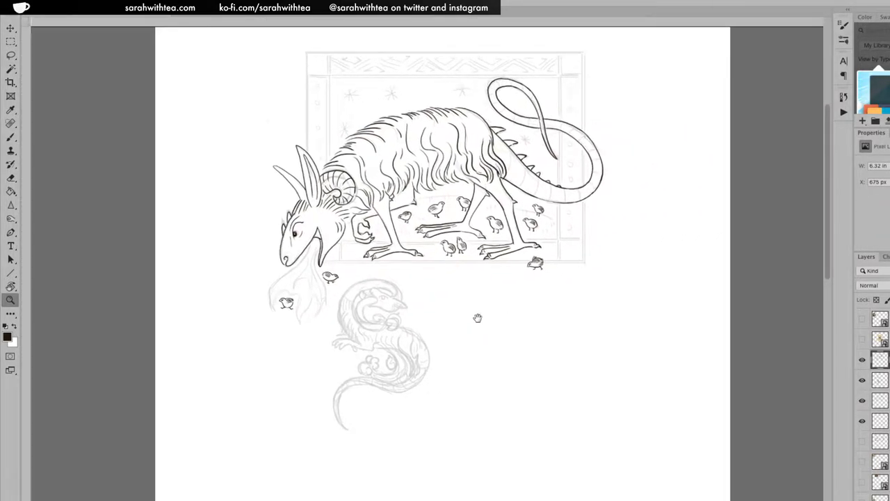
{"action": "key", "text": "ctrl+r"}
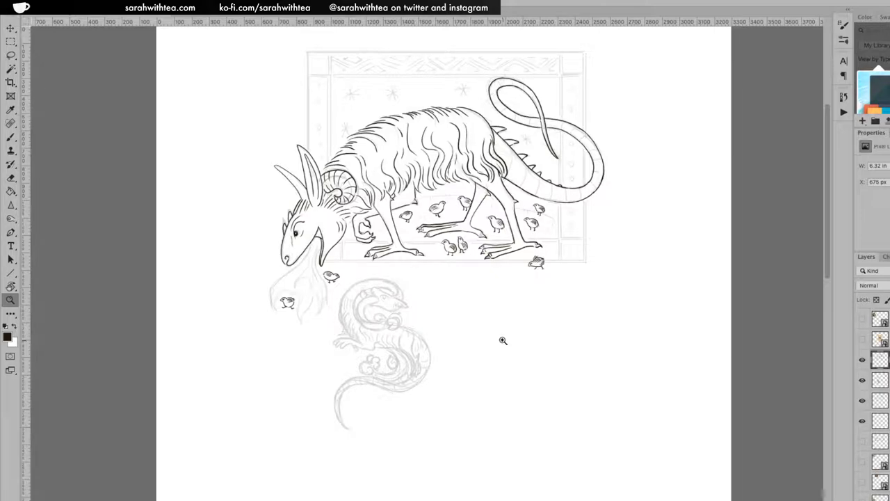
{"action": "left_click", "coordinate": [409, 303]}
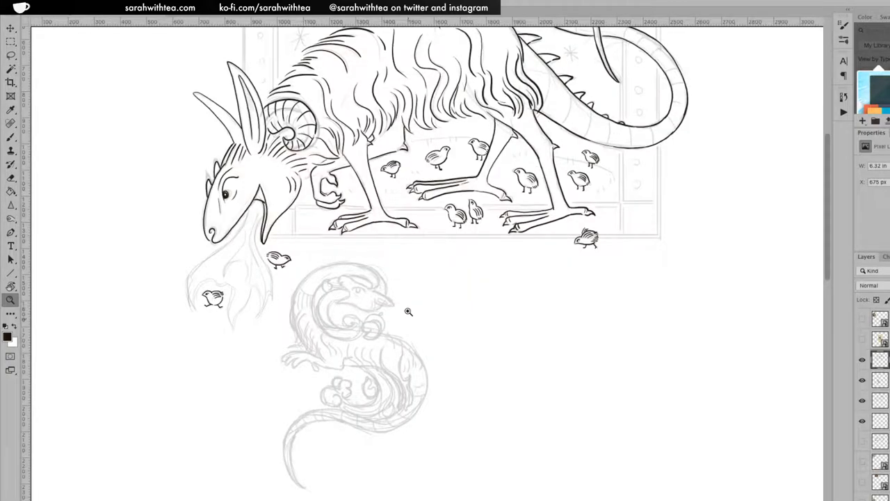
{"action": "left_click", "coordinate": [252, 262]}
{"action": "left_click", "coordinate": [255, 262]}
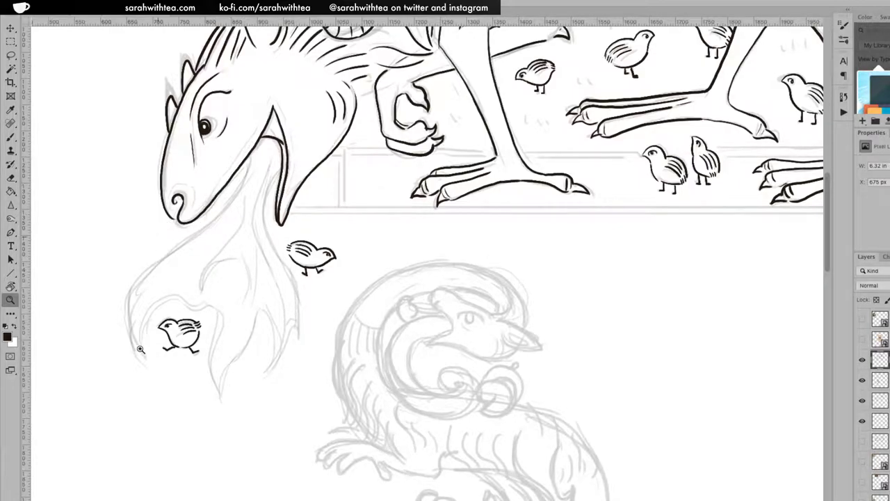
{"action": "key", "text": "b"}
{"action": "mouse_move", "coordinate": [135, 349]}
{"action": "left_mouse_down"}
{"action": "mouse_move", "coordinate": [130, 297]}
{"action": "mouse_move", "coordinate": [143, 273]}
{"action": "mouse_move", "coordinate": [221, 211]}
{"action": "mouse_move", "coordinate": [251, 151]}
{"action": "left_mouse_up"}
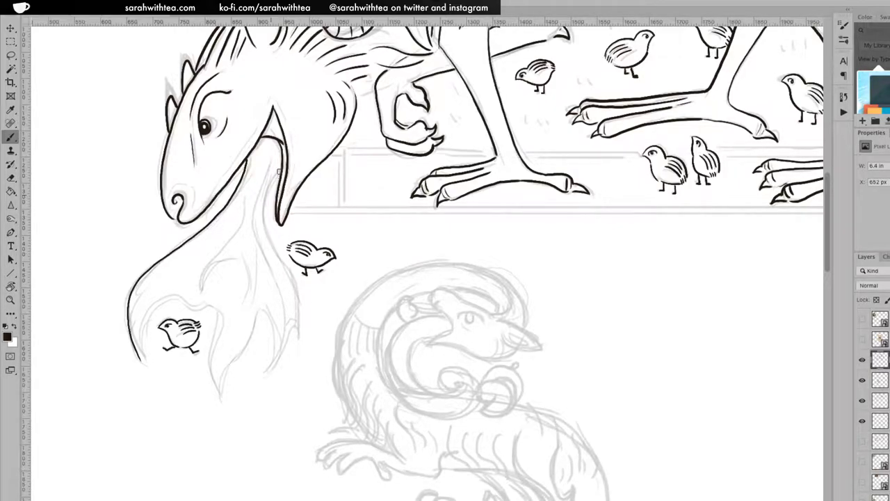
{"action": "mouse_move", "coordinate": [280, 171]}
{"action": "left_mouse_down"}
{"action": "mouse_move", "coordinate": [276, 248]}
{"action": "mouse_move", "coordinate": [288, 249]}
{"action": "mouse_move", "coordinate": [298, 326]}
{"action": "left_mouse_up"}
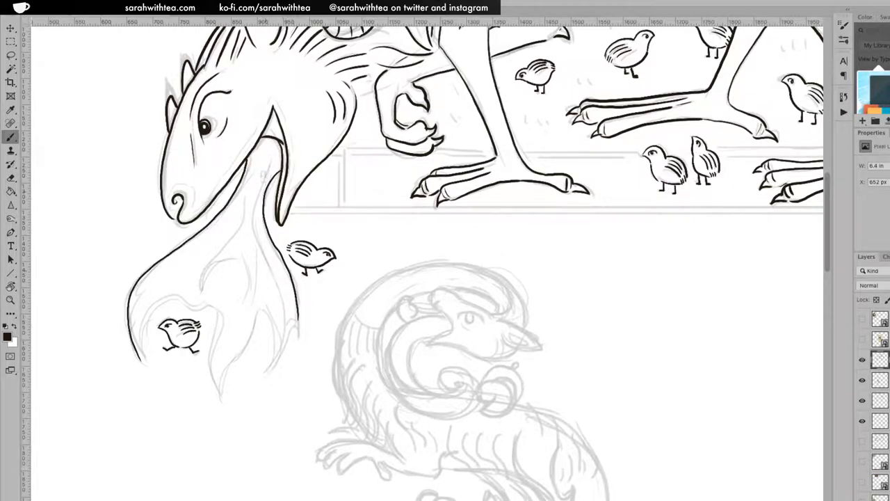
{"action": "key", "text": "ctrl+z"}
{"action": "mouse_move", "coordinate": [280, 169]}
{"action": "left_mouse_down"}
{"action": "mouse_move", "coordinate": [270, 234]}
{"action": "mouse_move", "coordinate": [291, 274]}
{"action": "mouse_move", "coordinate": [299, 327]}
{"action": "left_mouse_up"}
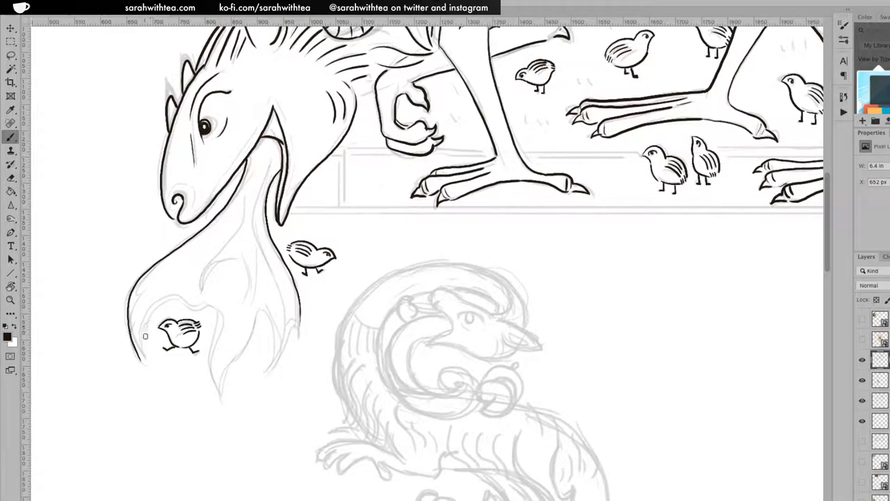
Ink the flame's lower forked tips, the edge around the chick and the inner flow lines.
{"action": "mouse_move", "coordinate": [139, 359]}
{"action": "left_mouse_down"}
{"action": "mouse_move", "coordinate": [146, 316]}
{"action": "mouse_move", "coordinate": [175, 305]}
{"action": "left_mouse_up"}
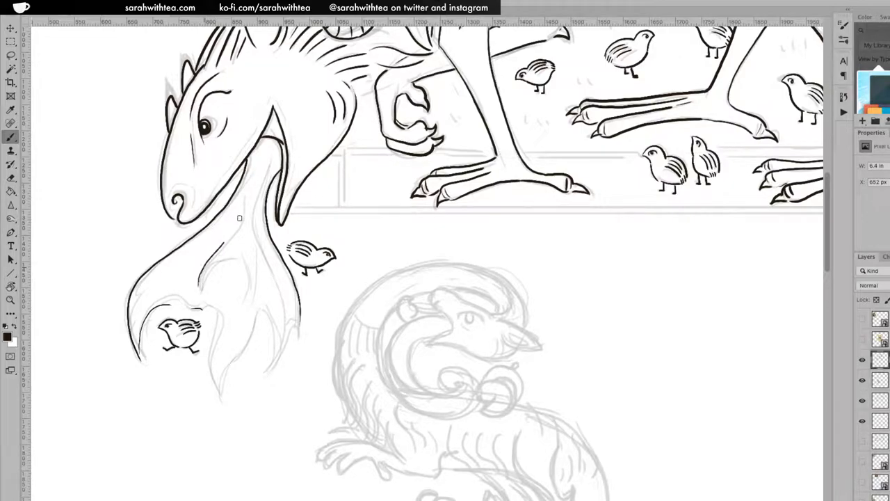
{"action": "mouse_move", "coordinate": [206, 307]}
{"action": "left_mouse_down"}
{"action": "mouse_move", "coordinate": [210, 370]}
{"action": "mouse_move", "coordinate": [220, 396]}
{"action": "mouse_move", "coordinate": [222, 374]}
{"action": "mouse_move", "coordinate": [249, 342]}
{"action": "left_mouse_up"}
{"action": "mouse_move", "coordinate": [266, 307]}
{"action": "left_mouse_down"}
{"action": "mouse_move", "coordinate": [250, 342]}
{"action": "mouse_move", "coordinate": [285, 345]}
{"action": "mouse_move", "coordinate": [297, 325]}
{"action": "left_mouse_up"}
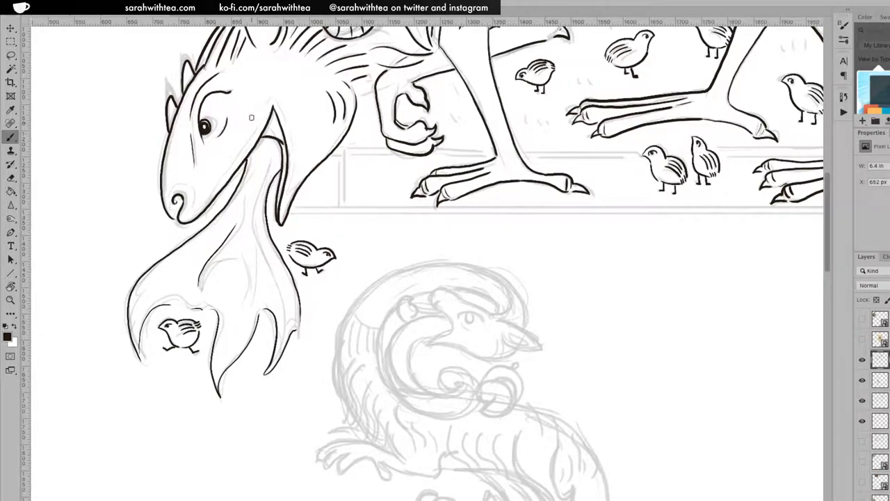
{"action": "mouse_move", "coordinate": [271, 160]}
{"action": "left_mouse_down"}
{"action": "mouse_move", "coordinate": [255, 212]}
{"action": "mouse_move", "coordinate": [274, 278]}
{"action": "left_mouse_up"}
Add a new layer and ink the coiled creature's head contour, eye, jaw and cheek lines, redoing the first eye stroke.
{"action": "key", "text": "ctrl+shift+alt+n"}
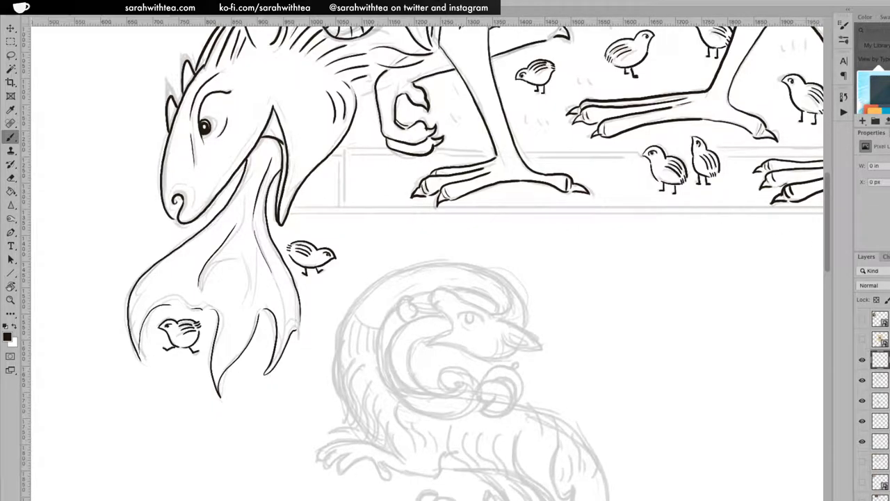
{"action": "left_click_drag", "start_coordinate": [487, 323], "coordinate": [431, 221]}
{"action": "key", "text": "ctrl+r"}
{"action": "mouse_move", "coordinate": [382, 200]}
{"action": "left_mouse_down"}
{"action": "mouse_move", "coordinate": [416, 189]}
{"action": "mouse_move", "coordinate": [405, 197]}
{"action": "mouse_move", "coordinate": [439, 218]}
{"action": "left_mouse_up"}
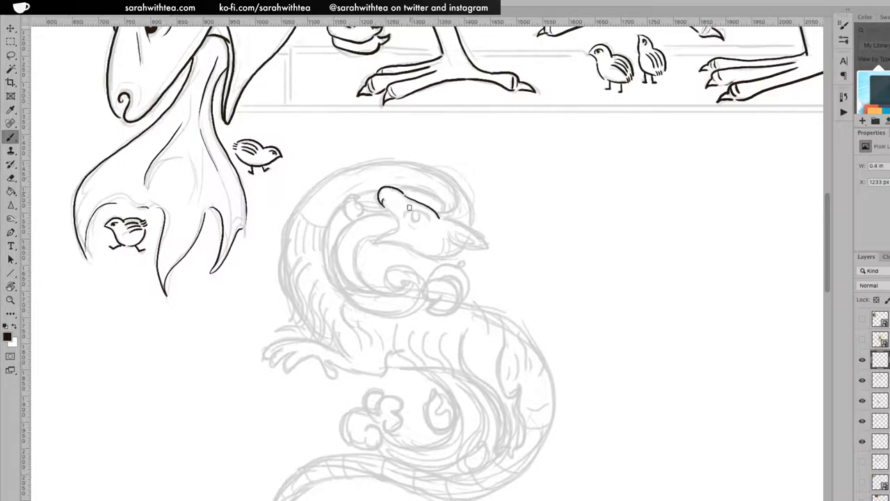
{"action": "left_click_drag", "start_coordinate": [405, 214], "coordinate": [417, 211]}
{"action": "key", "text": "ctrl+z"}
{"action": "mouse_move", "coordinate": [404, 217]}
{"action": "left_mouse_down"}
{"action": "mouse_move", "coordinate": [434, 218]}
{"action": "mouse_move", "coordinate": [418, 213]}
{"action": "mouse_move", "coordinate": [413, 228]}
{"action": "left_mouse_up"}
{"action": "mouse_move", "coordinate": [371, 242]}
{"action": "left_mouse_down"}
{"action": "mouse_move", "coordinate": [394, 219]}
{"action": "mouse_move", "coordinate": [400, 228]}
{"action": "mouse_move", "coordinate": [381, 244]}
{"action": "mouse_move", "coordinate": [439, 257]}
{"action": "left_mouse_up"}
{"action": "mouse_move", "coordinate": [442, 239]}
{"action": "left_mouse_down"}
{"action": "mouse_move", "coordinate": [440, 255]}
{"action": "mouse_move", "coordinate": [462, 248]}
{"action": "left_mouse_up"}
{"action": "left_click_drag", "start_coordinate": [399, 188], "coordinate": [443, 203]}
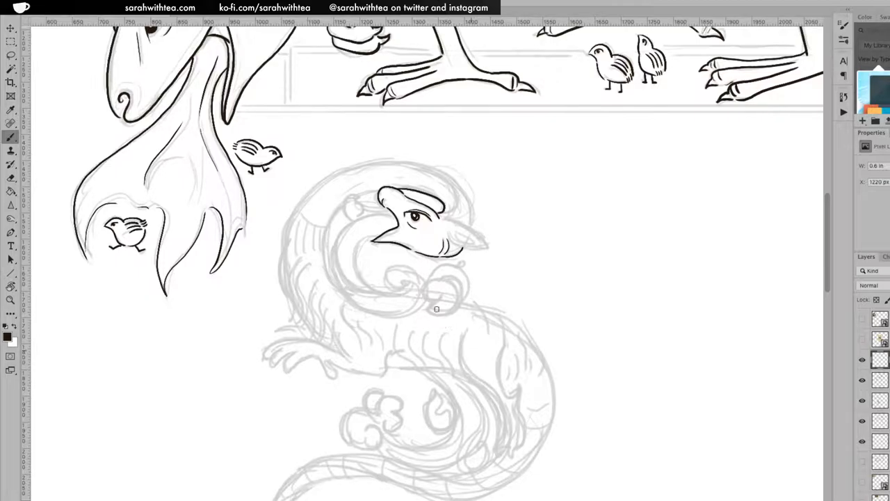
Ink the short fur strokes across the coiled creature's neck and the shaggy mane down to its shoulder, redoing stray strokes.
{"action": "mouse_move", "coordinate": [301, 216]}
{"action": "left_mouse_down"}
{"action": "mouse_move", "coordinate": [294, 237]}
{"action": "mouse_move", "coordinate": [308, 221]}
{"action": "mouse_move", "coordinate": [317, 244]}
{"action": "left_mouse_up"}
{"action": "left_click_drag", "start_coordinate": [328, 221], "coordinate": [327, 252]}
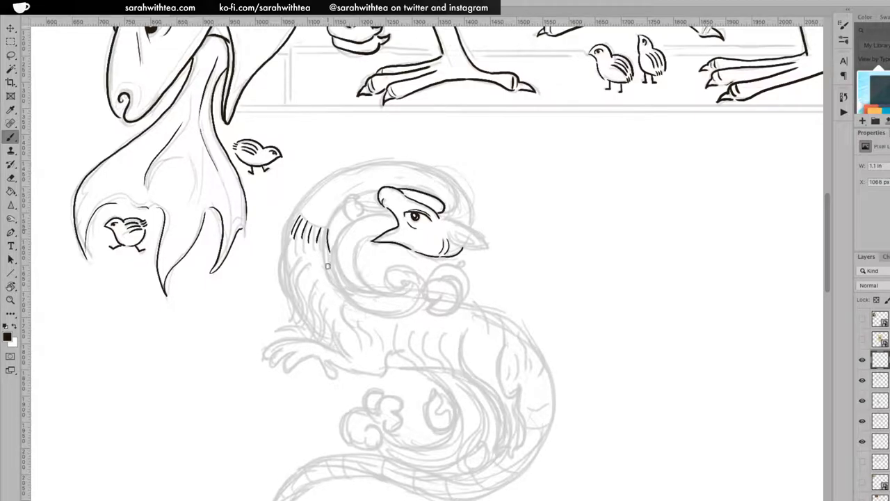
{"action": "left_click_drag", "start_coordinate": [293, 212], "coordinate": [285, 247]}
{"action": "left_click_drag", "start_coordinate": [288, 217], "coordinate": [278, 273]}
{"action": "key", "text": "ctrl+z"}
{"action": "mouse_move", "coordinate": [281, 242]}
{"action": "left_mouse_down"}
{"action": "mouse_move", "coordinate": [277, 273]}
{"action": "mouse_move", "coordinate": [289, 300]}
{"action": "left_mouse_up"}
{"action": "key", "text": "ctrl+z"}
{"action": "mouse_move", "coordinate": [296, 256]}
{"action": "left_mouse_down"}
{"action": "mouse_move", "coordinate": [288, 300]}
{"action": "mouse_move", "coordinate": [296, 281]}
{"action": "left_mouse_up"}
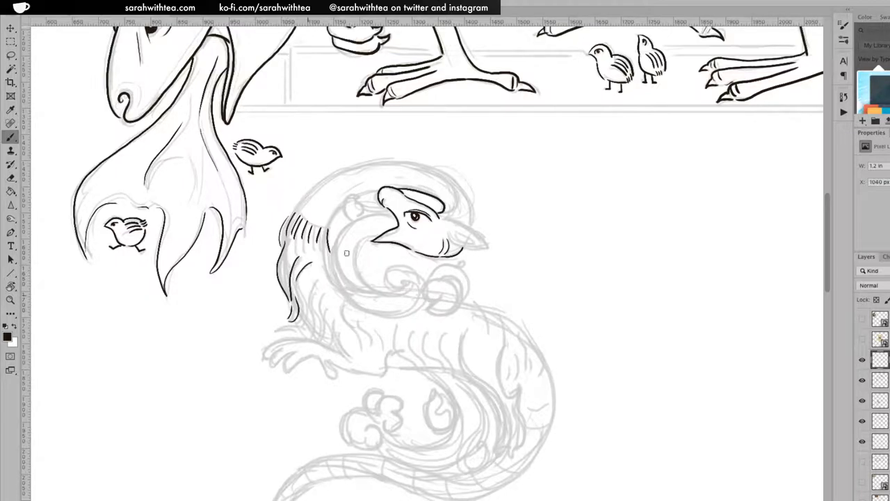
{"action": "left_click_drag", "start_coordinate": [294, 323], "coordinate": [319, 277]}
{"action": "mouse_move", "coordinate": [316, 281]}
{"action": "left_mouse_down"}
{"action": "mouse_move", "coordinate": [314, 338]}
{"action": "mouse_move", "coordinate": [318, 328]}
{"action": "mouse_move", "coordinate": [321, 337]}
{"action": "mouse_move", "coordinate": [324, 292]}
{"action": "mouse_move", "coordinate": [329, 339]}
{"action": "mouse_move", "coordinate": [333, 322]}
{"action": "mouse_move", "coordinate": [354, 366]}
{"action": "mouse_move", "coordinate": [338, 338]}
{"action": "mouse_move", "coordinate": [364, 364]}
{"action": "left_mouse_up"}
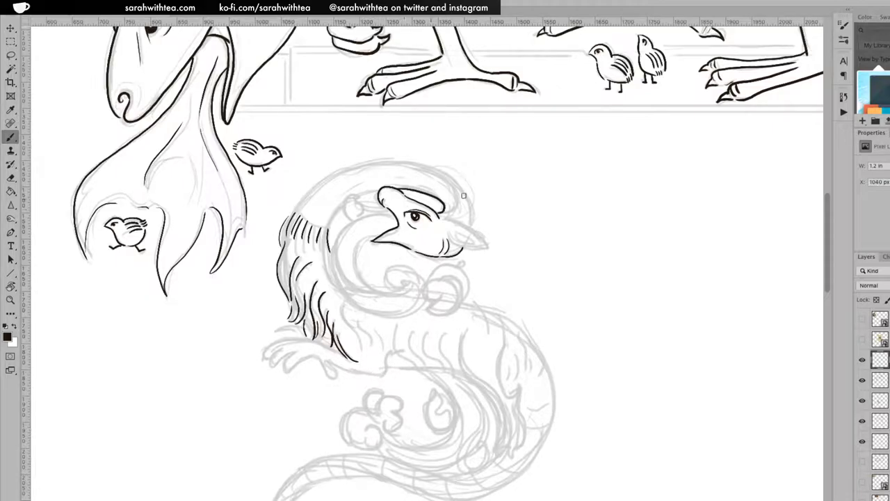
Ink the coiled creature's pointed ear, plus the small knob and thin connecting lines beside its head.
{"action": "mouse_move", "coordinate": [449, 221]}
{"action": "left_mouse_down"}
{"action": "mouse_move", "coordinate": [489, 247]}
{"action": "mouse_move", "coordinate": [470, 249]}
{"action": "mouse_move", "coordinate": [489, 245]}
{"action": "mouse_move", "coordinate": [476, 239]}
{"action": "mouse_move", "coordinate": [479, 249]}
{"action": "left_mouse_up"}
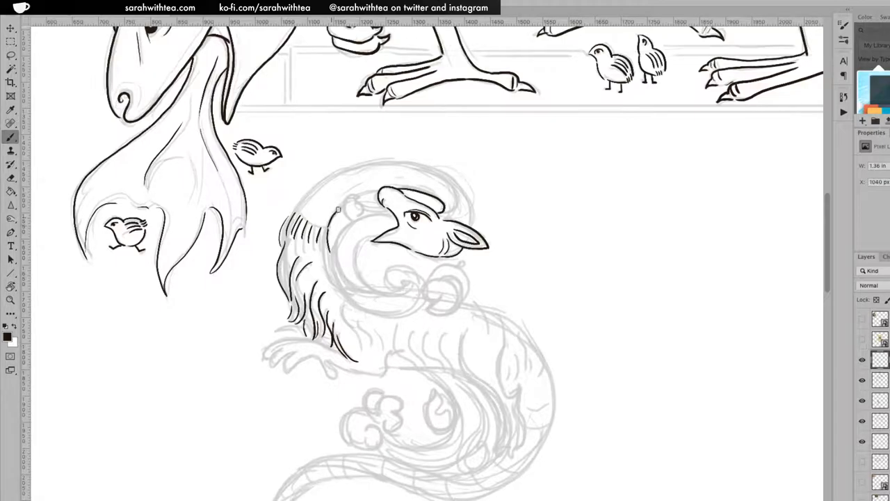
{"action": "mouse_move", "coordinate": [358, 215]}
{"action": "left_mouse_down"}
{"action": "mouse_move", "coordinate": [358, 203]}
{"action": "mouse_move", "coordinate": [342, 204]}
{"action": "mouse_move", "coordinate": [348, 222]}
{"action": "left_mouse_up"}
{"action": "mouse_move", "coordinate": [365, 209]}
{"action": "left_mouse_down"}
{"action": "mouse_move", "coordinate": [399, 213]}
{"action": "mouse_move", "coordinate": [387, 208]}
{"action": "left_mouse_up"}
{"action": "left_click_drag", "start_coordinate": [370, 206], "coordinate": [384, 193]}
Ink the large outer curve arching over the coiled creature's head, redoing it until it runs smoothly.
{"action": "mouse_move", "coordinate": [287, 213]}
{"action": "left_mouse_down"}
{"action": "mouse_move", "coordinate": [322, 169]}
{"action": "mouse_move", "coordinate": [377, 161]}
{"action": "left_mouse_up"}
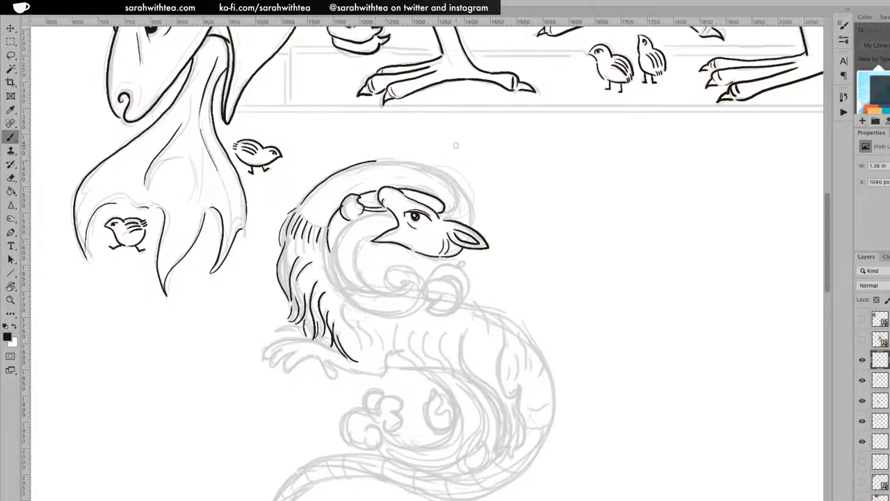
{"action": "key", "text": "ctrl+z"}
{"action": "left_click_drag", "start_coordinate": [456, 196], "coordinate": [457, 212]}
{"action": "mouse_move", "coordinate": [440, 171]}
{"action": "left_mouse_down"}
{"action": "mouse_move", "coordinate": [472, 203]}
{"action": "mouse_move", "coordinate": [473, 229]}
{"action": "left_mouse_up"}
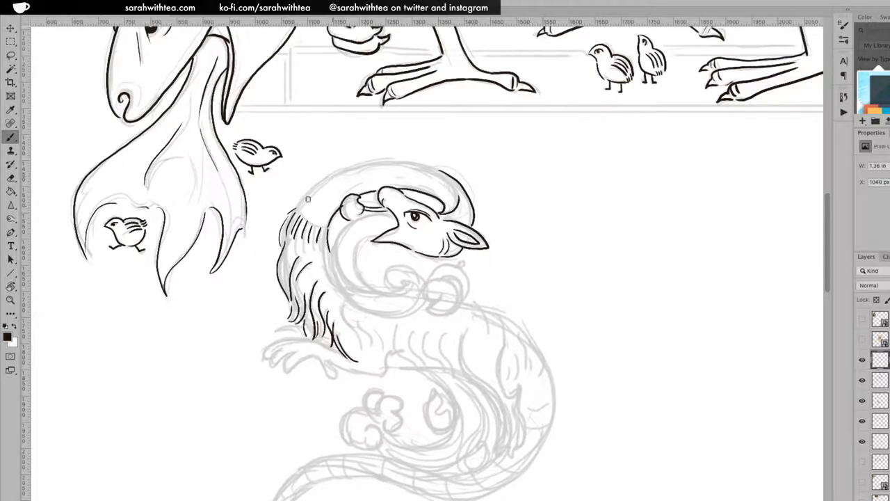
{"action": "mouse_move", "coordinate": [297, 207]}
{"action": "left_mouse_down"}
{"action": "mouse_move", "coordinate": [342, 169]}
{"action": "mouse_move", "coordinate": [388, 161]}
{"action": "mouse_move", "coordinate": [433, 169]}
{"action": "left_mouse_up"}
{"action": "left_click_drag", "start_coordinate": [464, 188], "coordinate": [473, 225]}
{"action": "mouse_move", "coordinate": [313, 224]}
{"action": "left_mouse_down"}
{"action": "mouse_move", "coordinate": [316, 255]}
{"action": "mouse_move", "coordinate": [327, 246]}
{"action": "left_mouse_up"}
{"action": "key", "text": "ctrl+z"}
{"action": "key", "text": "ctrl+z"}
{"action": "key", "text": "ctrl+z"}
{"action": "mouse_move", "coordinate": [297, 207]}
{"action": "left_mouse_down"}
{"action": "mouse_move", "coordinate": [333, 174]}
{"action": "mouse_move", "coordinate": [385, 161]}
{"action": "mouse_move", "coordinate": [473, 183]}
{"action": "left_mouse_up"}
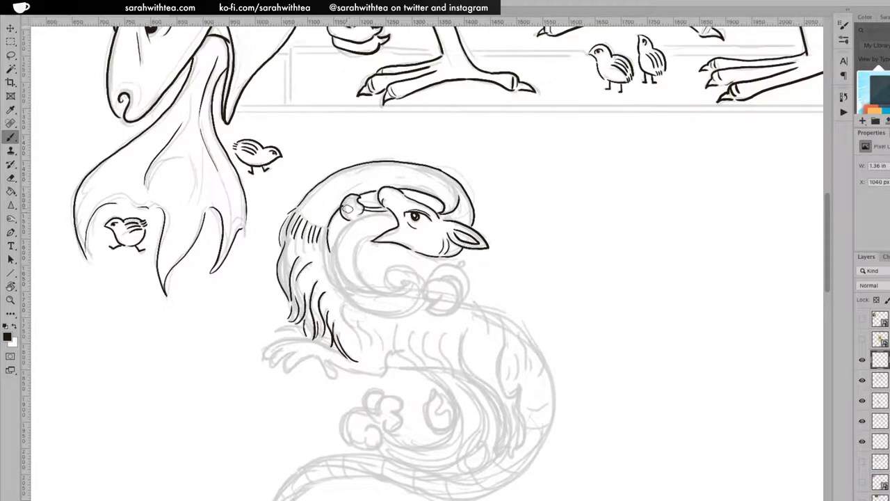
Ink the outer edge of the coiled creature's curling tongue from beside the small knob down to its lower bend, redoing stray strokes.
{"action": "left_click_drag", "start_coordinate": [349, 206], "coordinate": [350, 206]}
{"action": "mouse_move", "coordinate": [348, 299]}
{"action": "left_mouse_down"}
{"action": "mouse_move", "coordinate": [332, 250]}
{"action": "mouse_move", "coordinate": [343, 224]}
{"action": "mouse_move", "coordinate": [375, 212]}
{"action": "left_mouse_up"}
{"action": "key", "text": "ctrl+z"}
{"action": "mouse_move", "coordinate": [363, 310]}
{"action": "left_mouse_down"}
{"action": "mouse_move", "coordinate": [335, 281]}
{"action": "mouse_move", "coordinate": [338, 240]}
{"action": "left_mouse_up"}
{"action": "key", "text": "e"}
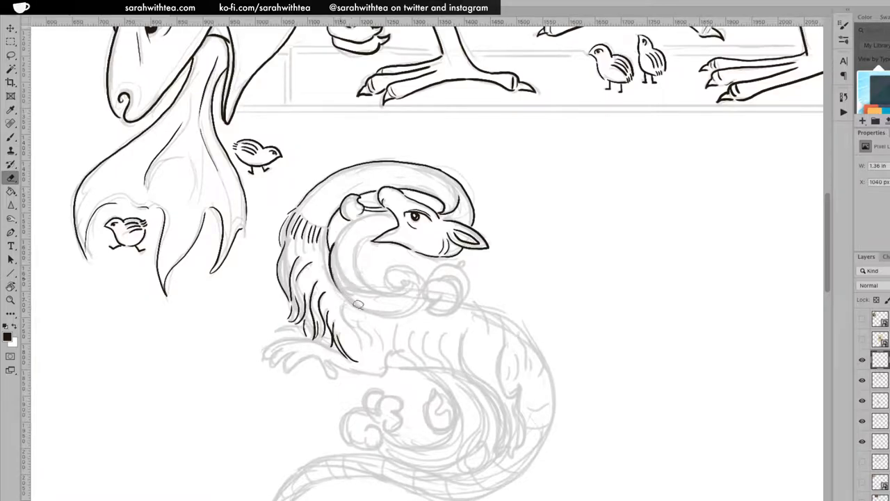
{"action": "key", "text": "b"}
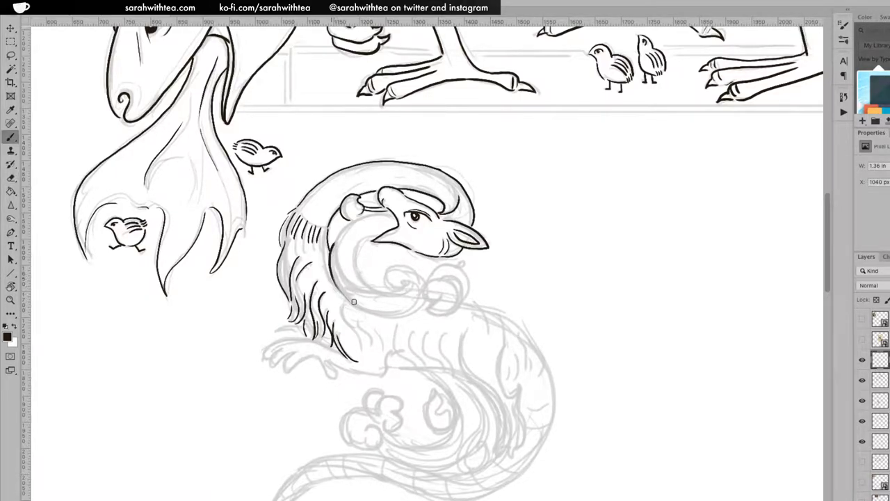
{"action": "mouse_move", "coordinate": [355, 303]}
{"action": "left_mouse_down"}
{"action": "mouse_move", "coordinate": [396, 315]}
{"action": "mouse_move", "coordinate": [361, 311]}
{"action": "mouse_move", "coordinate": [336, 286]}
{"action": "left_mouse_up"}
{"action": "key", "text": "ctrl+z"}
{"action": "left_click_drag", "start_coordinate": [341, 226], "coordinate": [359, 218]}
{"action": "key", "text": "ctrl+z"}
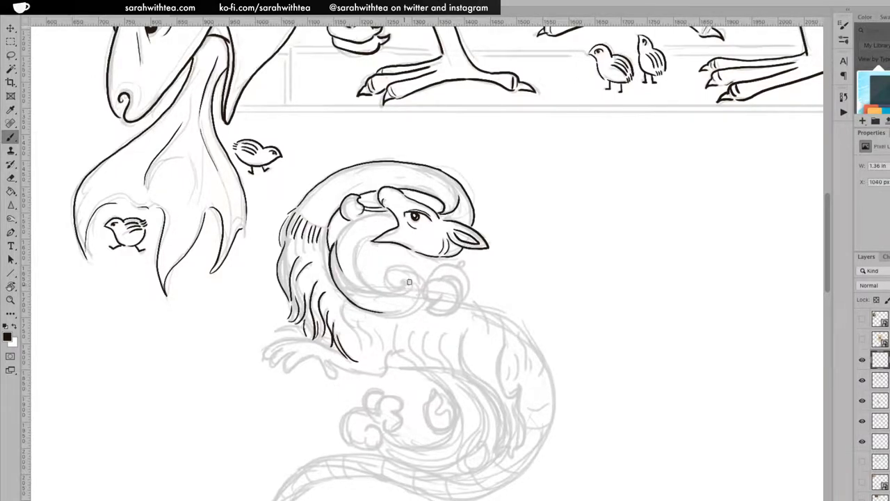
Ink the curling tongue's upper edge and the start of its inner curve below the mouth, undoing the stray strokes.
{"action": "left_click_drag", "start_coordinate": [409, 282], "coordinate": [393, 291]}
{"action": "left_click_drag", "start_coordinate": [402, 286], "coordinate": [406, 281]}
{"action": "key", "text": "ctrl+z"}
{"action": "key", "text": "ctrl+z"}
{"action": "left_click_drag", "start_coordinate": [335, 248], "coordinate": [349, 218]}
{"action": "left_click_drag", "start_coordinate": [369, 241], "coordinate": [357, 251]}
{"action": "key", "text": "ctrl+z"}
{"action": "key", "text": "r"}
{"action": "mouse_move", "coordinate": [547, 213]}
{"action": "left_mouse_down"}
{"action": "mouse_move", "coordinate": [503, 149]}
{"action": "mouse_move", "coordinate": [419, 110]}
{"action": "mouse_move", "coordinate": [476, 118]}
{"action": "left_mouse_up"}
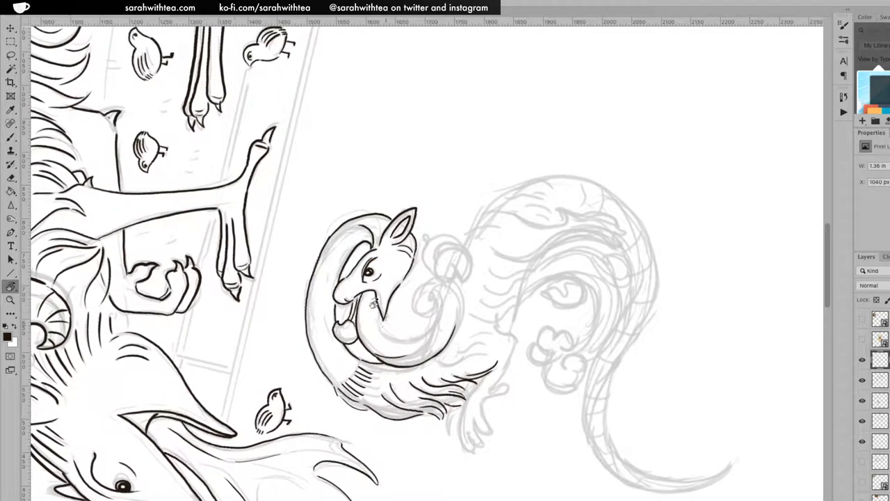
{"action": "key", "text": "b"}
{"action": "left_click_drag", "start_coordinate": [381, 305], "coordinate": [394, 340]}
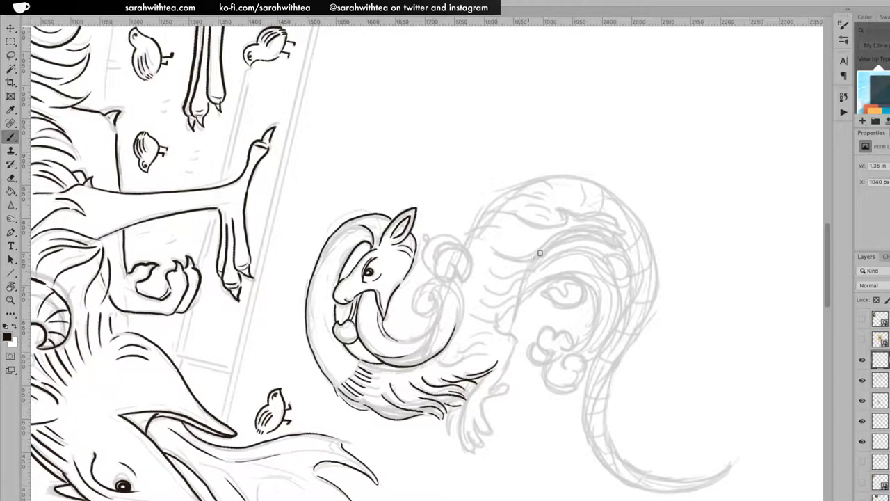
Extend the curling tongue's outer edge around its far bend, erasing and re-inking the uneven section.
{"action": "key", "text": "r"}
{"action": "mouse_move", "coordinate": [494, 175]}
{"action": "left_mouse_down"}
{"action": "mouse_move", "coordinate": [400, 278]}
{"action": "mouse_move", "coordinate": [408, 242]}
{"action": "left_mouse_up"}
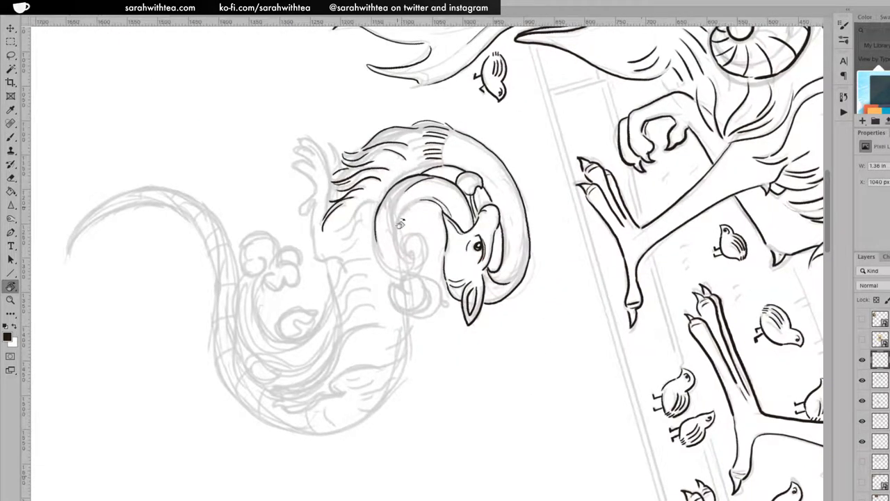
{"action": "key", "text": "b"}
{"action": "mouse_move", "coordinate": [391, 277]}
{"action": "left_mouse_down"}
{"action": "mouse_move", "coordinate": [375, 248]}
{"action": "mouse_move", "coordinate": [376, 218]}
{"action": "left_mouse_up"}
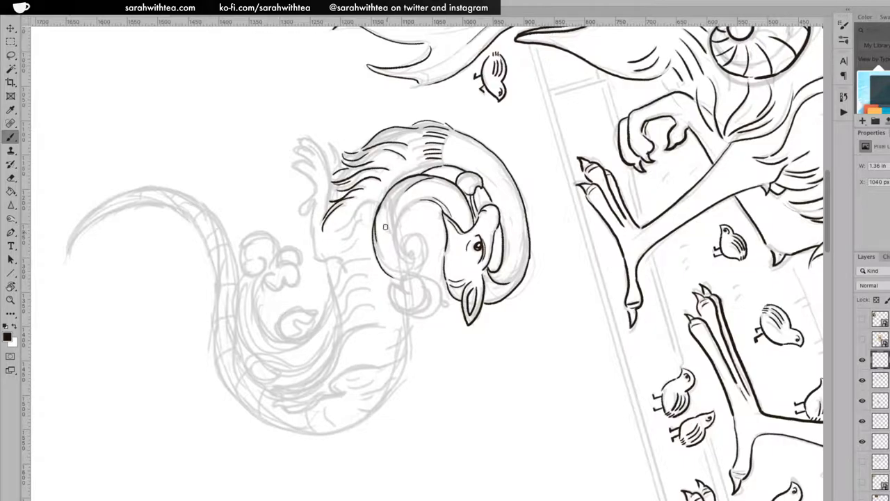
{"action": "key", "text": "e"}
{"action": "left_click_drag", "start_coordinate": [383, 209], "coordinate": [380, 248]}
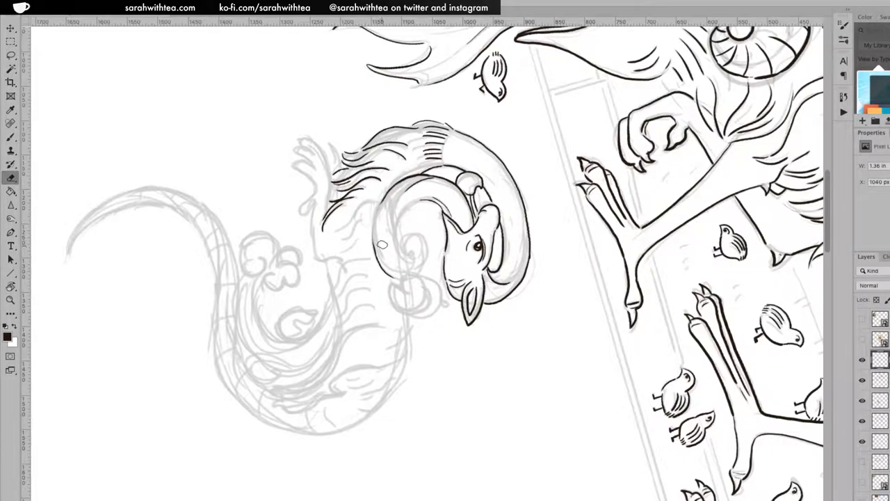
{"action": "key", "text": "b"}
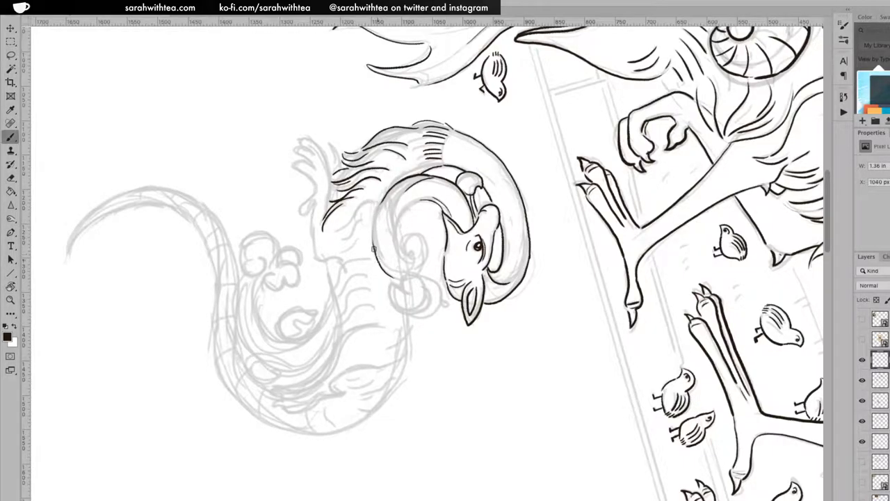
{"action": "left_click_drag", "start_coordinate": [373, 239], "coordinate": [384, 195]}
Ink the small spiral at the tongue's end and the inner curve joining it to the mouth, redoing the first spiral stroke.
{"action": "mouse_move", "coordinate": [413, 248]}
{"action": "left_mouse_down"}
{"action": "mouse_move", "coordinate": [411, 256]}
{"action": "mouse_move", "coordinate": [407, 239]}
{"action": "mouse_move", "coordinate": [401, 254]}
{"action": "mouse_move", "coordinate": [412, 255]}
{"action": "left_mouse_up"}
{"action": "key", "text": "ctrl+z"}
{"action": "mouse_move", "coordinate": [410, 255]}
{"action": "left_mouse_down"}
{"action": "mouse_move", "coordinate": [402, 241]}
{"action": "mouse_move", "coordinate": [411, 254]}
{"action": "left_mouse_up"}
{"action": "left_click_drag", "start_coordinate": [398, 250], "coordinate": [408, 186]}
{"action": "left_click_drag", "start_coordinate": [404, 246], "coordinate": [402, 253]}
{"action": "left_click_drag", "start_coordinate": [393, 223], "coordinate": [395, 249]}
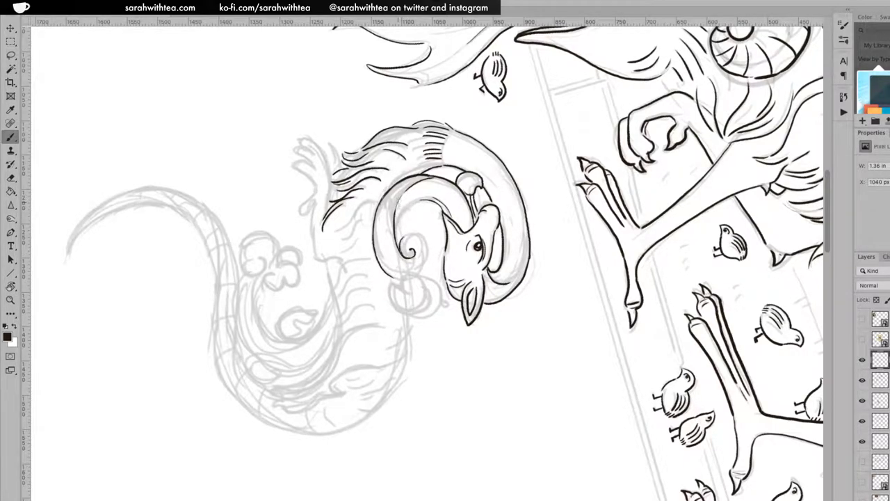
{"action": "left_click_drag", "start_coordinate": [397, 250], "coordinate": [407, 207]}
Ink short arcs meeting between the spiral and the round fruit-like ornament, erasing the spiral's excess line.
{"action": "key", "text": "r"}
{"action": "mouse_move", "coordinate": [505, 167]}
{"action": "left_mouse_down"}
{"action": "mouse_move", "coordinate": [453, 226]}
{"action": "mouse_move", "coordinate": [407, 229]}
{"action": "mouse_move", "coordinate": [390, 254]}
{"action": "mouse_move", "coordinate": [442, 275]}
{"action": "mouse_move", "coordinate": [496, 231]}
{"action": "left_mouse_up"}
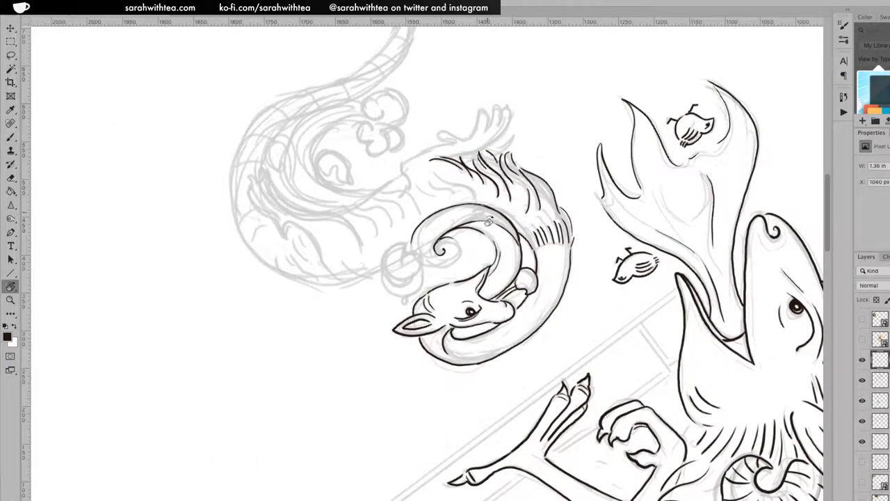
{"action": "key", "text": "b"}
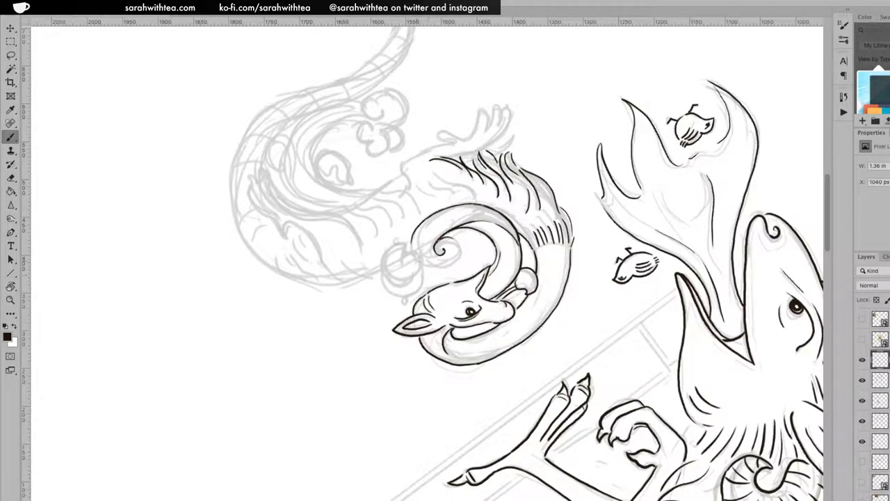
{"action": "key", "text": "Escape"}
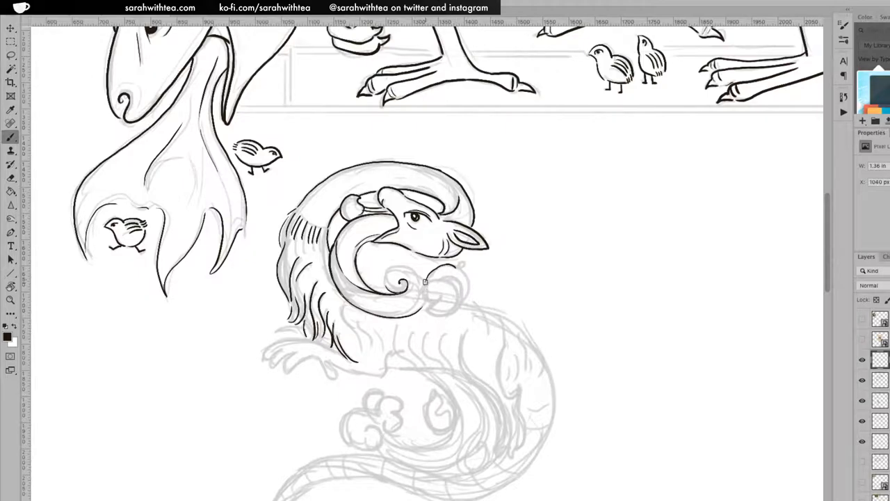
{"action": "left_click_drag", "start_coordinate": [441, 265], "coordinate": [464, 280]}
{"action": "key", "text": "ctrl+z"}
{"action": "key", "text": "e"}
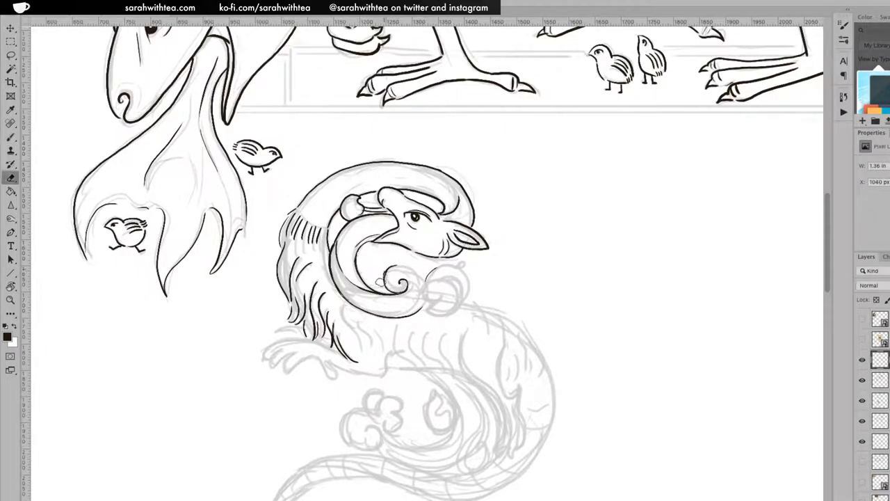
{"action": "key", "text": "b"}
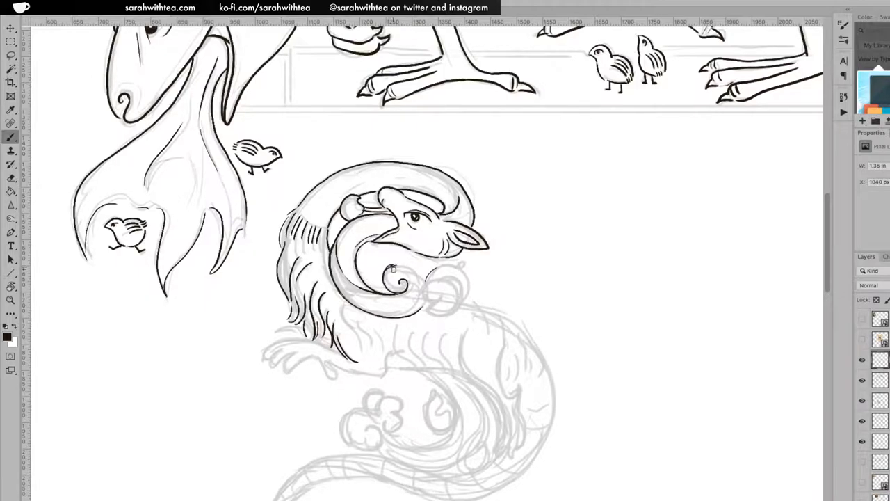
{"action": "key", "text": "e"}
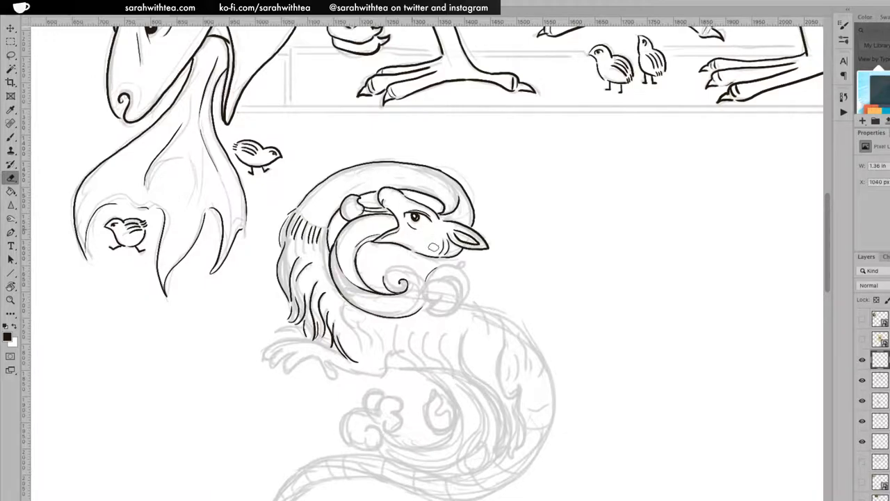
{"action": "key", "text": "b"}
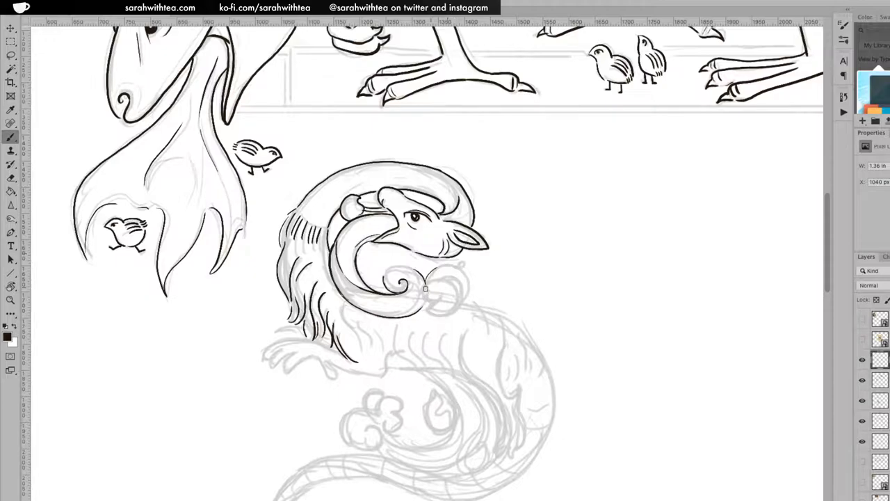
Complete the spiral's outer loop and ink the round ornament's upper edge with its small curled knob.
{"action": "key", "text": "z"}
{"action": "left_click", "coordinate": [432, 273]}
{"action": "left_click", "coordinate": [434, 274]}
{"action": "left_click", "coordinate": [436, 275]}
{"action": "left_click_drag", "start_coordinate": [593, 218], "coordinate": [656, 204]}
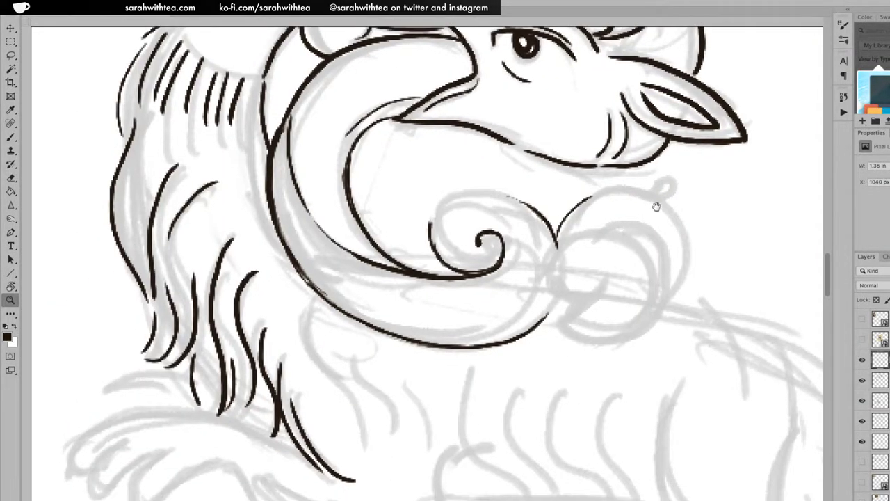
{"action": "key", "text": "b"}
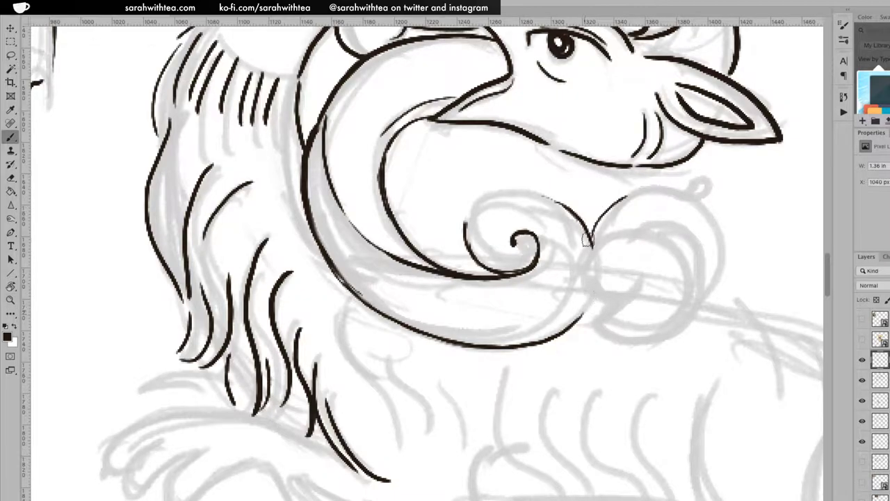
{"action": "left_click_drag", "start_coordinate": [471, 201], "coordinate": [515, 184]}
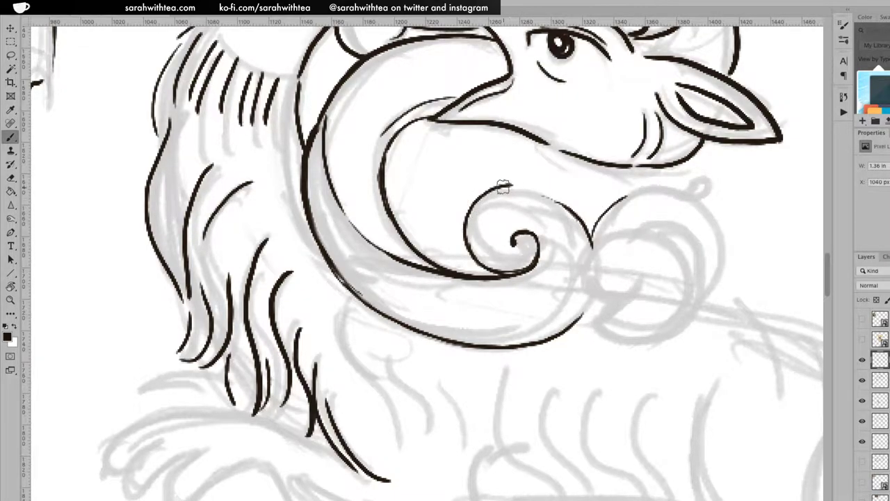
{"action": "mouse_move", "coordinate": [512, 185]}
{"action": "left_mouse_down"}
{"action": "mouse_move", "coordinate": [576, 218]}
{"action": "mouse_move", "coordinate": [591, 243]}
{"action": "mouse_move", "coordinate": [640, 193]}
{"action": "mouse_move", "coordinate": [699, 193]}
{"action": "mouse_move", "coordinate": [689, 181]}
{"action": "mouse_move", "coordinate": [697, 198]}
{"action": "mouse_move", "coordinate": [715, 195]}
{"action": "left_mouse_up"}
{"action": "left_click_drag", "start_coordinate": [694, 231], "coordinate": [532, 191]}
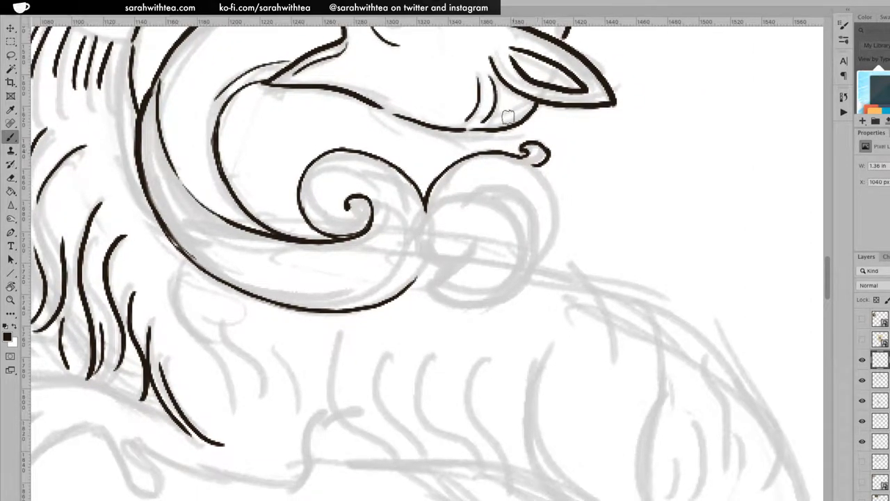
Ink the round ornament's crescent opening, notched outer contour and short inner lines, redoing the first contour stroke.
{"action": "mouse_move", "coordinate": [476, 193]}
{"action": "left_mouse_down"}
{"action": "mouse_move", "coordinate": [500, 188]}
{"action": "mouse_move", "coordinate": [521, 199]}
{"action": "mouse_move", "coordinate": [523, 230]}
{"action": "mouse_move", "coordinate": [496, 199]}
{"action": "mouse_move", "coordinate": [478, 195]}
{"action": "mouse_move", "coordinate": [523, 234]}
{"action": "left_mouse_up"}
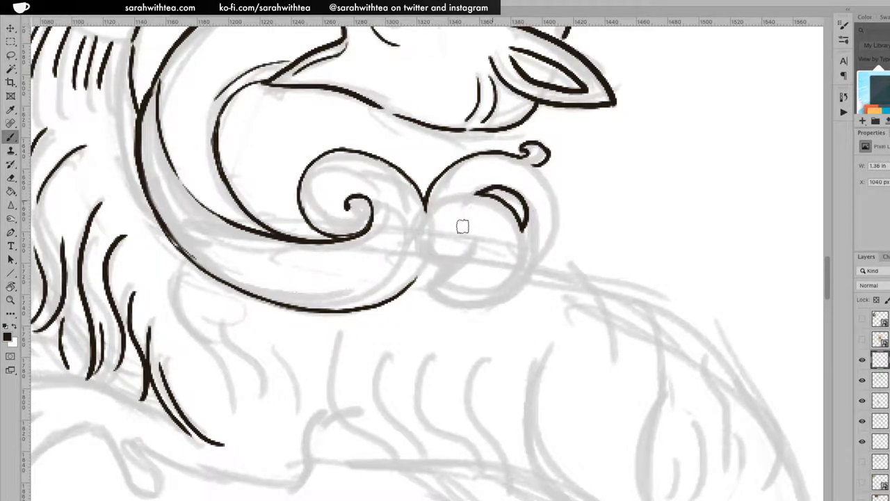
{"action": "left_click_drag", "start_coordinate": [446, 229], "coordinate": [425, 293]}
{"action": "key", "text": "ctrl+z"}
{"action": "mouse_move", "coordinate": [441, 209]}
{"action": "left_mouse_down"}
{"action": "mouse_move", "coordinate": [429, 250]}
{"action": "mouse_move", "coordinate": [440, 261]}
{"action": "mouse_move", "coordinate": [422, 282]}
{"action": "mouse_move", "coordinate": [427, 292]}
{"action": "mouse_move", "coordinate": [470, 309]}
{"action": "mouse_move", "coordinate": [494, 304]}
{"action": "mouse_move", "coordinate": [535, 272]}
{"action": "mouse_move", "coordinate": [551, 244]}
{"action": "mouse_move", "coordinate": [552, 199]}
{"action": "mouse_move", "coordinate": [530, 167]}
{"action": "left_mouse_up"}
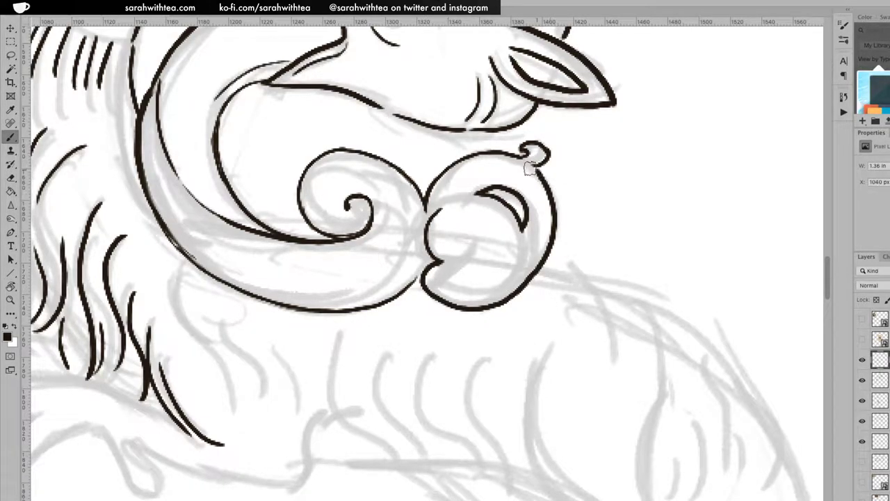
{"action": "mouse_move", "coordinate": [441, 206]}
{"action": "left_mouse_down"}
{"action": "mouse_move", "coordinate": [457, 195]}
{"action": "mouse_move", "coordinate": [492, 207]}
{"action": "left_mouse_up"}
{"action": "left_click_drag", "start_coordinate": [449, 262], "coordinate": [482, 263]}
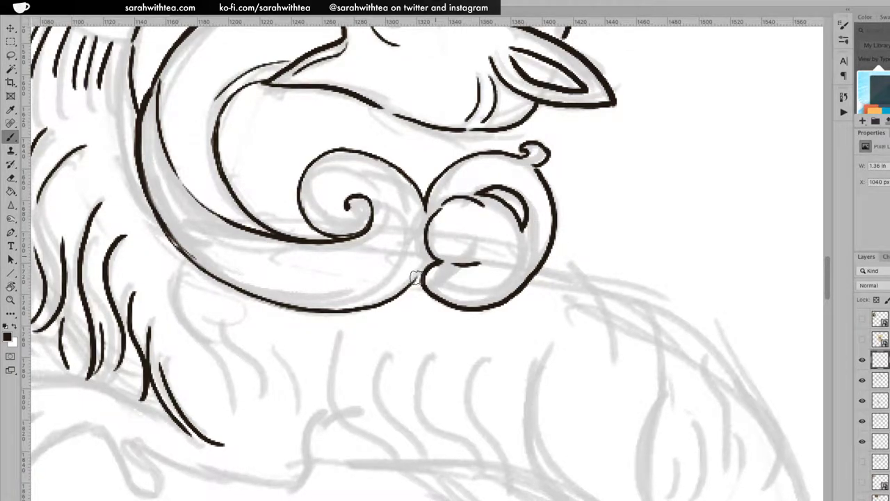
Ink the inner contour line curving up along the tongue's end towards the spiral, redoing it once.
{"action": "mouse_move", "coordinate": [342, 297]}
{"action": "left_mouse_down"}
{"action": "mouse_move", "coordinate": [364, 288]}
{"action": "mouse_move", "coordinate": [398, 236]}
{"action": "left_mouse_up"}
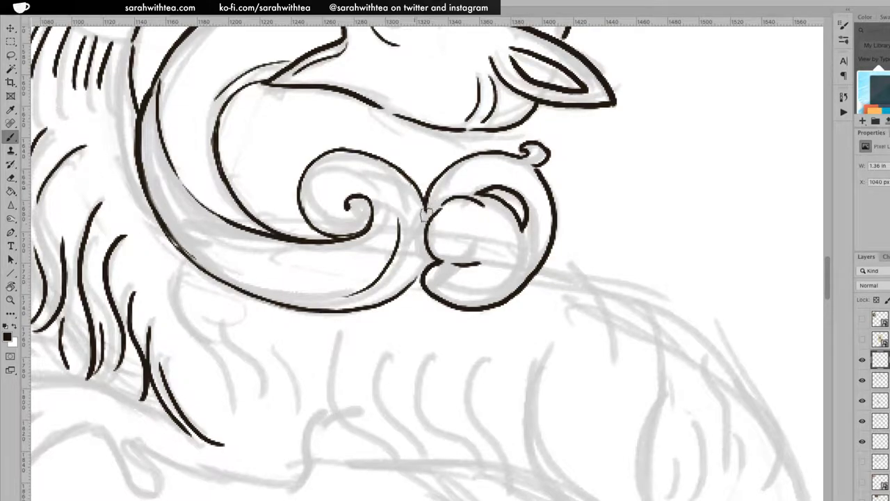
{"action": "key", "text": "ctrl+z"}
{"action": "left_click_drag", "start_coordinate": [345, 291], "coordinate": [407, 221]}
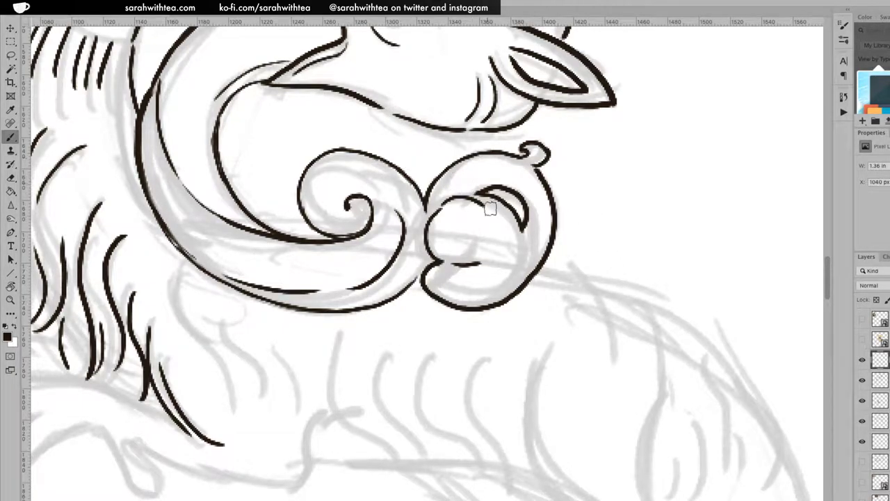
Ink the long shoulder fur lines hanging below the curling tongue down towards the foreleg.
{"action": "key", "text": "z"}
{"action": "left_click", "coordinate": [487, 234], "text": "alt"}
{"action": "left_click", "coordinate": [489, 256], "text": "alt"}
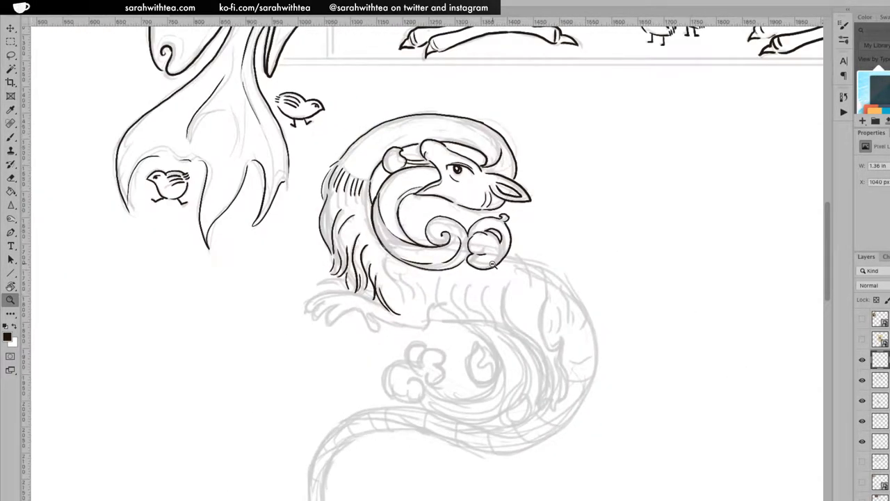
{"action": "left_click", "coordinate": [527, 281], "text": "alt"}
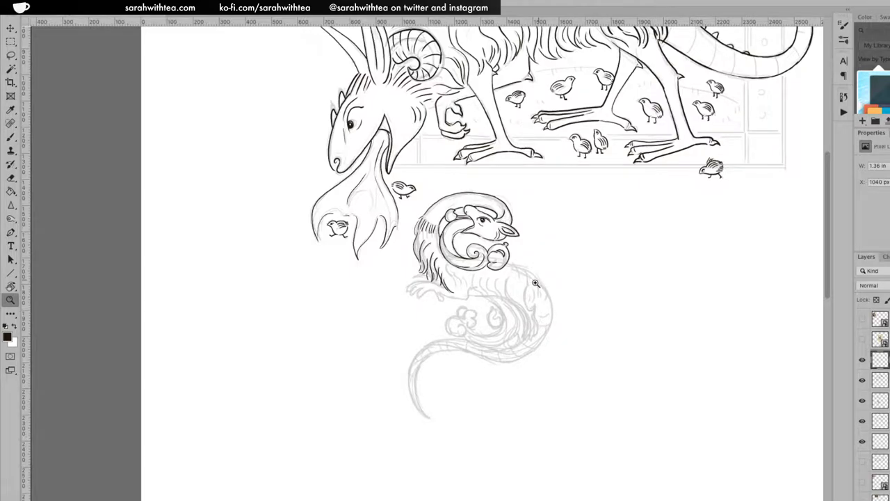
{"action": "left_click", "coordinate": [492, 274]}
{"action": "left_click", "coordinate": [453, 307]}
{"action": "left_click", "coordinate": [453, 307]}
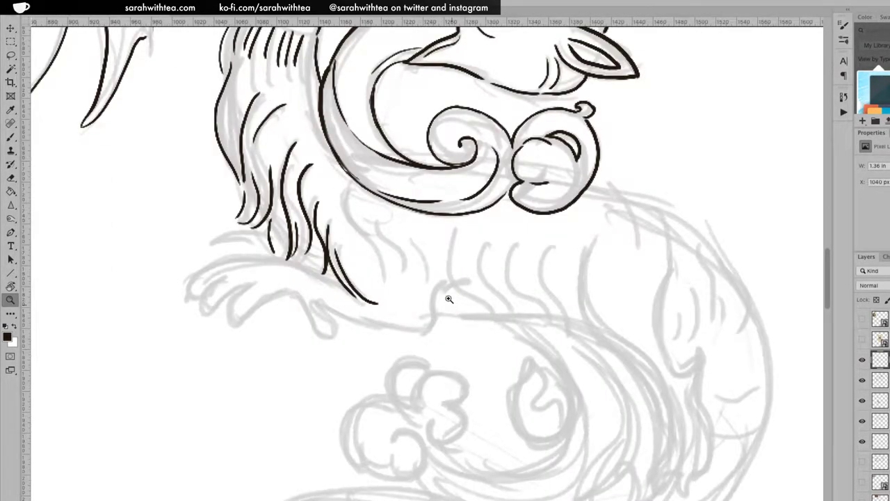
{"action": "key", "text": "b"}
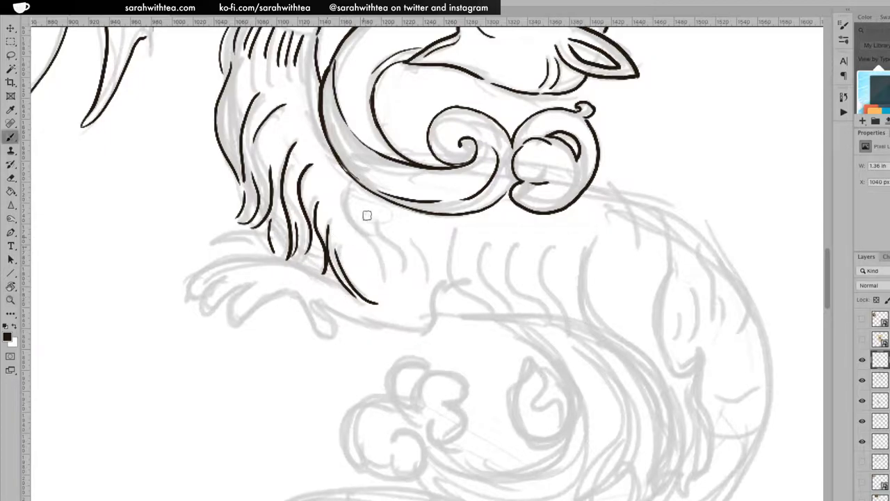
{"action": "mouse_move", "coordinate": [349, 188]}
{"action": "left_mouse_down"}
{"action": "mouse_move", "coordinate": [353, 220]}
{"action": "mouse_move", "coordinate": [377, 255]}
{"action": "mouse_move", "coordinate": [379, 301]}
{"action": "left_mouse_up"}
{"action": "mouse_move", "coordinate": [374, 221]}
{"action": "left_mouse_down"}
{"action": "mouse_move", "coordinate": [390, 261]}
{"action": "mouse_move", "coordinate": [383, 285]}
{"action": "mouse_move", "coordinate": [382, 231]}
{"action": "mouse_move", "coordinate": [406, 273]}
{"action": "mouse_move", "coordinate": [388, 288]}
{"action": "mouse_move", "coordinate": [395, 247]}
{"action": "mouse_move", "coordinate": [385, 295]}
{"action": "left_mouse_up"}
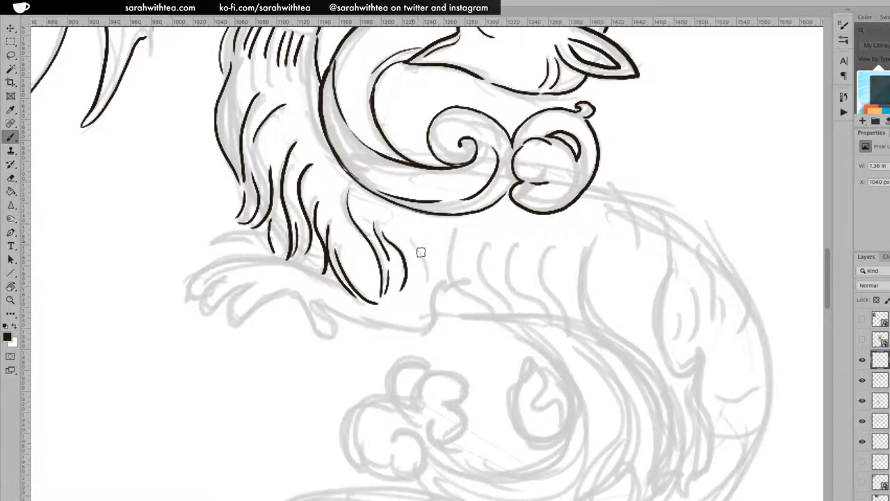
Ink the wavy fur strokes along the creature's flank and the curved elbow line behind its foreleg.
{"action": "left_click_drag", "start_coordinate": [410, 235], "coordinate": [429, 286]}
{"action": "mouse_move", "coordinate": [455, 230]}
{"action": "left_mouse_down"}
{"action": "mouse_move", "coordinate": [451, 274]}
{"action": "mouse_move", "coordinate": [474, 299]}
{"action": "left_mouse_up"}
{"action": "mouse_move", "coordinate": [485, 244]}
{"action": "left_mouse_down"}
{"action": "mouse_move", "coordinate": [483, 269]}
{"action": "mouse_move", "coordinate": [509, 306]}
{"action": "left_mouse_up"}
{"action": "left_click_drag", "start_coordinate": [515, 336], "coordinate": [506, 342]}
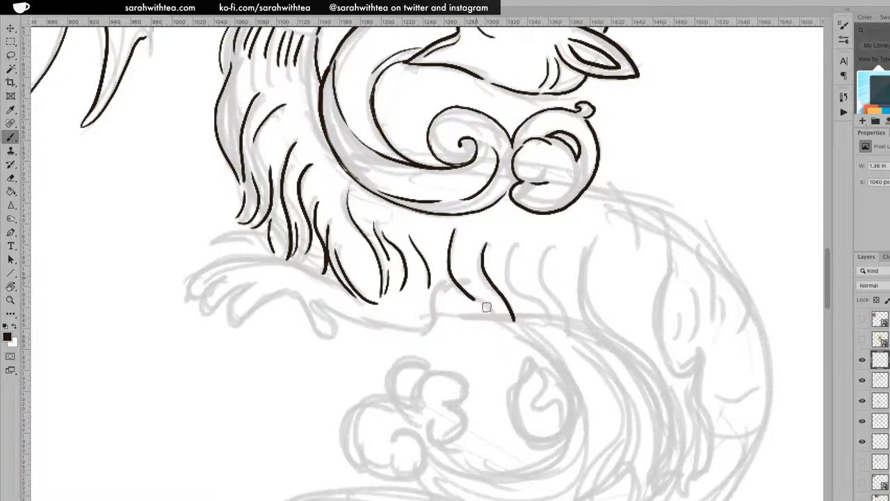
{"action": "left_click_drag", "start_coordinate": [487, 306], "coordinate": [500, 324]}
{"action": "left_click_drag", "start_coordinate": [434, 296], "coordinate": [422, 335]}
{"action": "left_click_drag", "start_coordinate": [439, 294], "coordinate": [453, 285]}
{"action": "left_click_drag", "start_coordinate": [517, 242], "coordinate": [552, 320]}
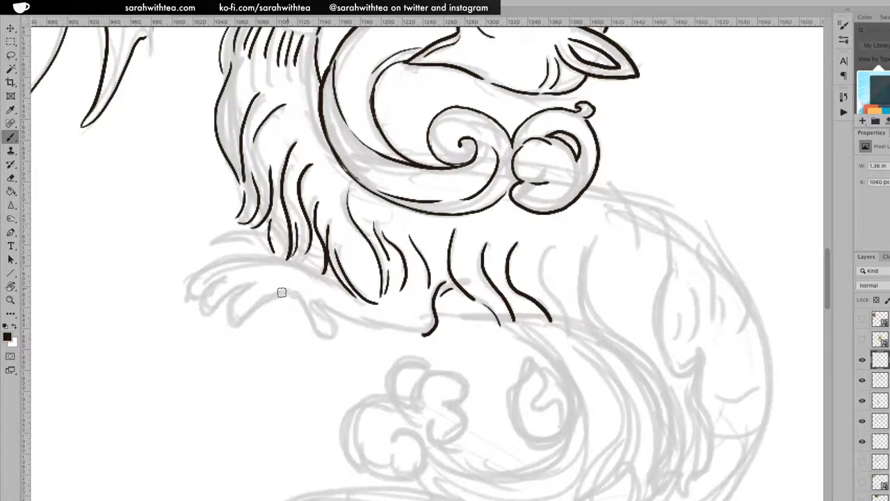
Ink the foreleg's contours, clawed toes and overlying fur strokes, redoing the foremost toe's line, and add the belly line behind the elbow.
{"action": "mouse_move", "coordinate": [281, 292]}
{"action": "left_mouse_down"}
{"action": "mouse_move", "coordinate": [334, 343]}
{"action": "mouse_move", "coordinate": [315, 305]}
{"action": "mouse_move", "coordinate": [414, 334]}
{"action": "left_mouse_up"}
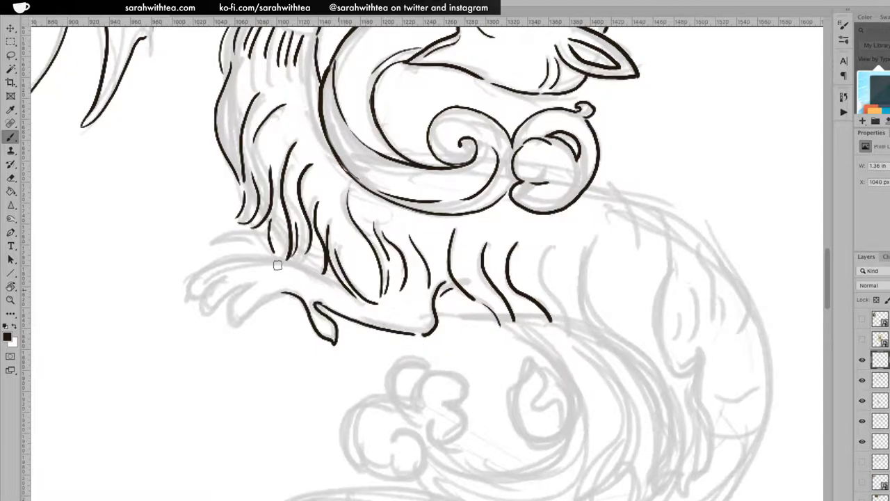
{"action": "mouse_move", "coordinate": [254, 283]}
{"action": "left_mouse_down"}
{"action": "mouse_move", "coordinate": [227, 314]}
{"action": "mouse_move", "coordinate": [231, 325]}
{"action": "mouse_move", "coordinate": [269, 293]}
{"action": "mouse_move", "coordinate": [211, 312]}
{"action": "mouse_move", "coordinate": [204, 290]}
{"action": "mouse_move", "coordinate": [255, 264]}
{"action": "left_mouse_up"}
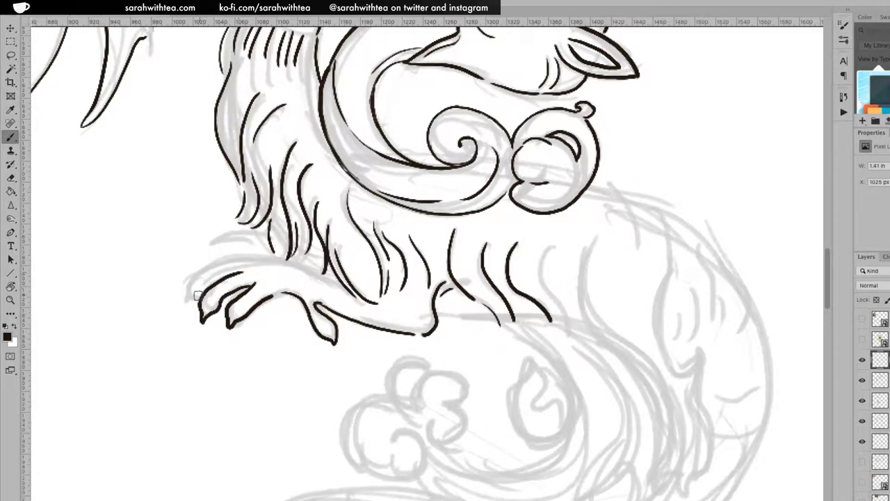
{"action": "mouse_move", "coordinate": [189, 284]}
{"action": "left_mouse_down"}
{"action": "mouse_move", "coordinate": [213, 261]}
{"action": "mouse_move", "coordinate": [245, 255]}
{"action": "left_mouse_up"}
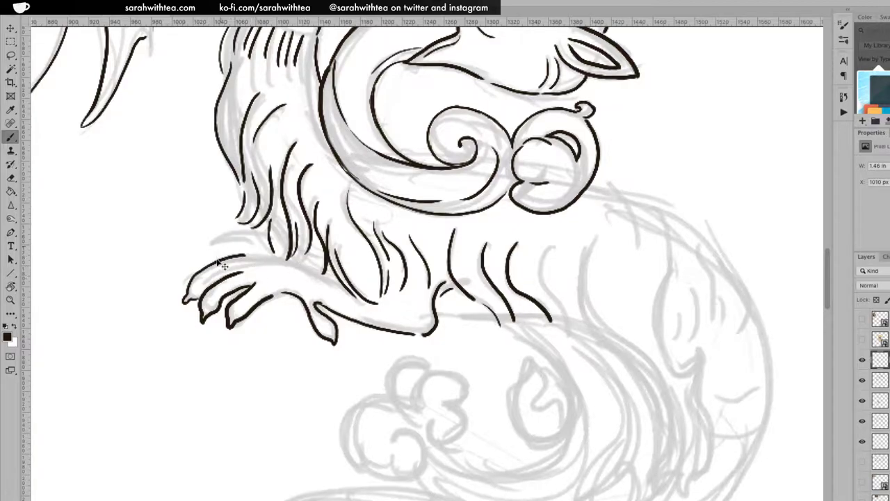
{"action": "key", "text": "ctrl+z"}
{"action": "mouse_move", "coordinate": [185, 297]}
{"action": "left_mouse_down"}
{"action": "mouse_move", "coordinate": [211, 265]}
{"action": "mouse_move", "coordinate": [253, 256]}
{"action": "mouse_move", "coordinate": [306, 259]}
{"action": "mouse_move", "coordinate": [304, 272]}
{"action": "mouse_move", "coordinate": [352, 295]}
{"action": "left_mouse_up"}
{"action": "left_click_drag", "start_coordinate": [321, 267], "coordinate": [314, 244]}
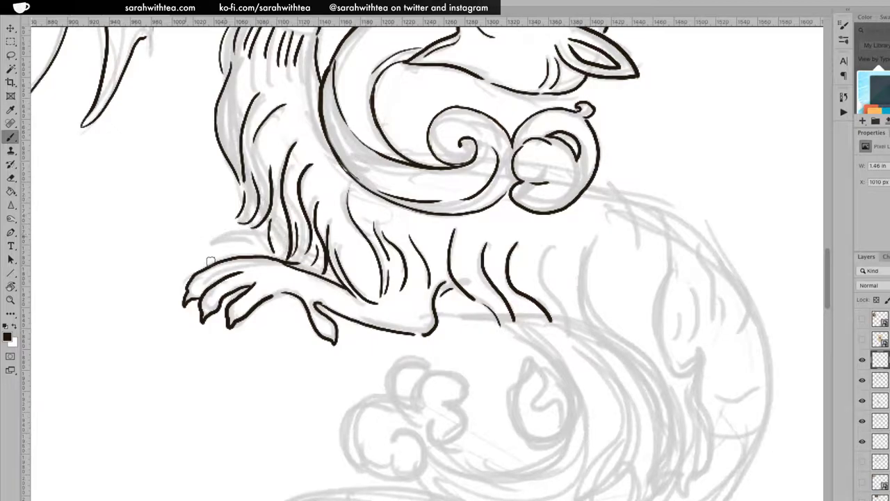
{"action": "left_click_drag", "start_coordinate": [210, 260], "coordinate": [273, 249]}
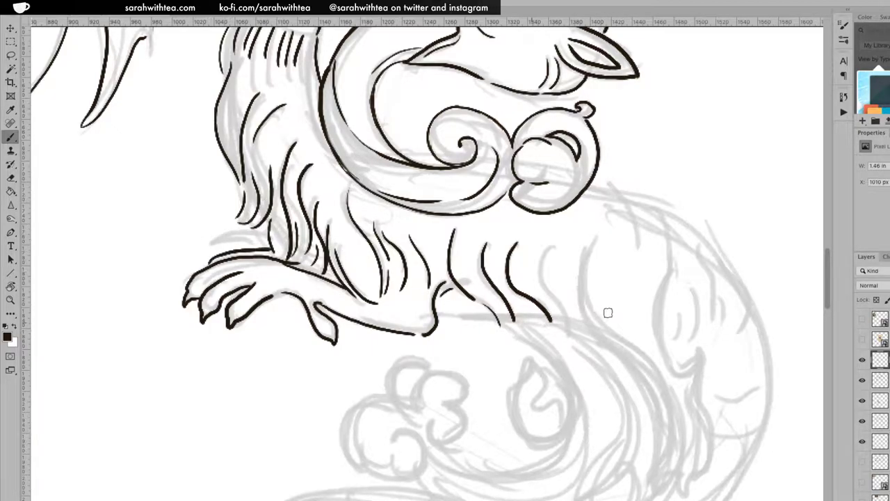
{"action": "mouse_move", "coordinate": [489, 295]}
{"action": "left_mouse_down"}
{"action": "mouse_move", "coordinate": [455, 250]}
{"action": "mouse_move", "coordinate": [403, 226]}
{"action": "mouse_move", "coordinate": [330, 238]}
{"action": "mouse_move", "coordinate": [400, 244]}
{"action": "left_mouse_up"}
Ink the rear flank's wavy fur strokes and the long line sweeping from the flank down into the hind leg.
{"action": "left_click", "coordinate": [567, 278], "text": "alt"}
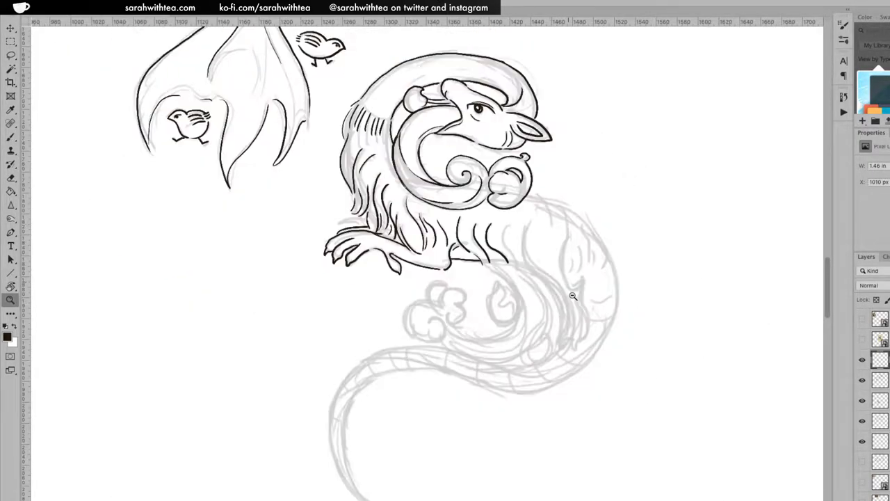
{"action": "left_click", "coordinate": [577, 302], "text": "alt"}
{"action": "left_click", "coordinate": [591, 312], "text": "alt"}
{"action": "left_click", "coordinate": [593, 318], "text": "alt"}
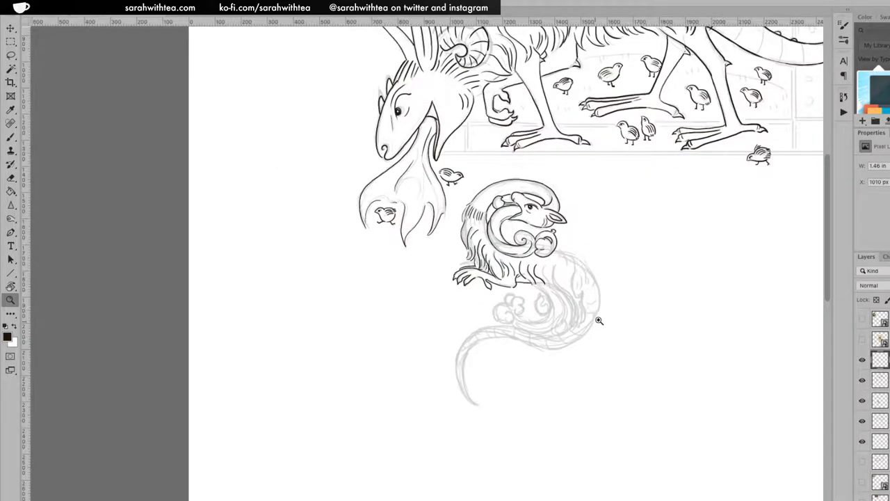
{"action": "left_click_drag", "start_coordinate": [572, 304], "coordinate": [496, 304]}
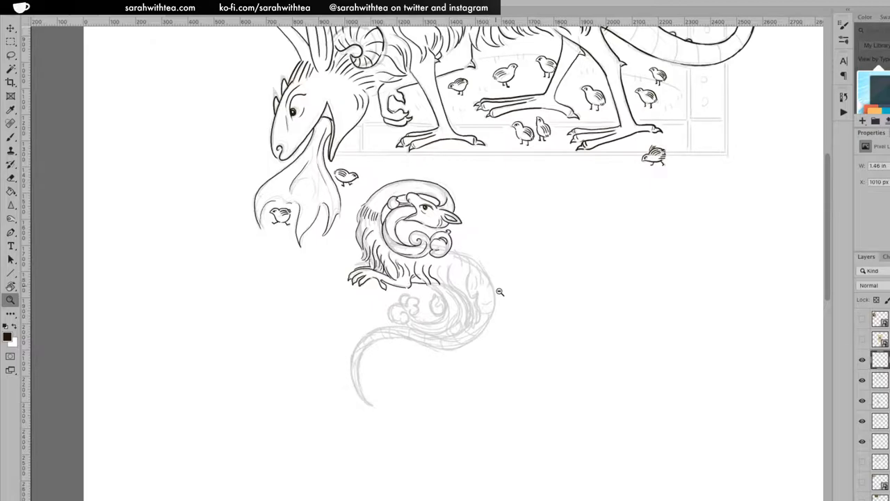
{"action": "left_click", "coordinate": [498, 296], "text": "alt"}
{"action": "left_click", "coordinate": [502, 307], "text": "alt"}
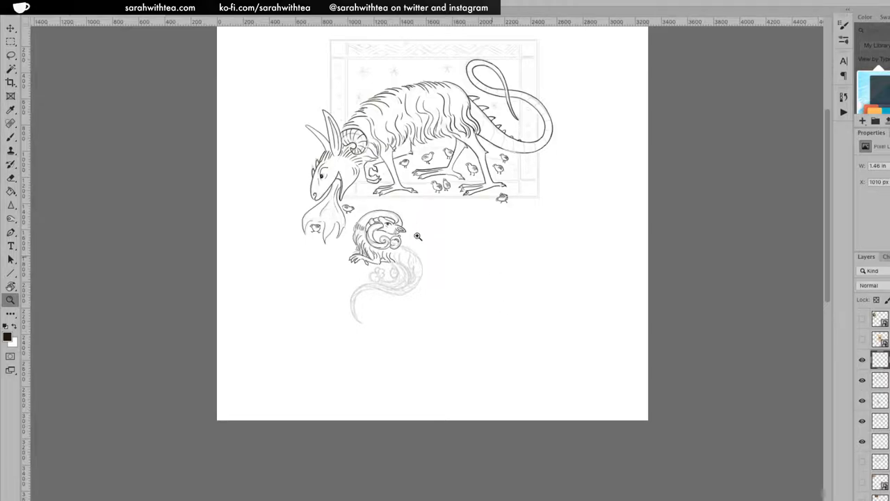
{"action": "mouse_move", "coordinate": [402, 268]}
{"action": "left_mouse_down"}
{"action": "mouse_move", "coordinate": [417, 263]}
{"action": "mouse_move", "coordinate": [398, 266]}
{"action": "left_mouse_up"}
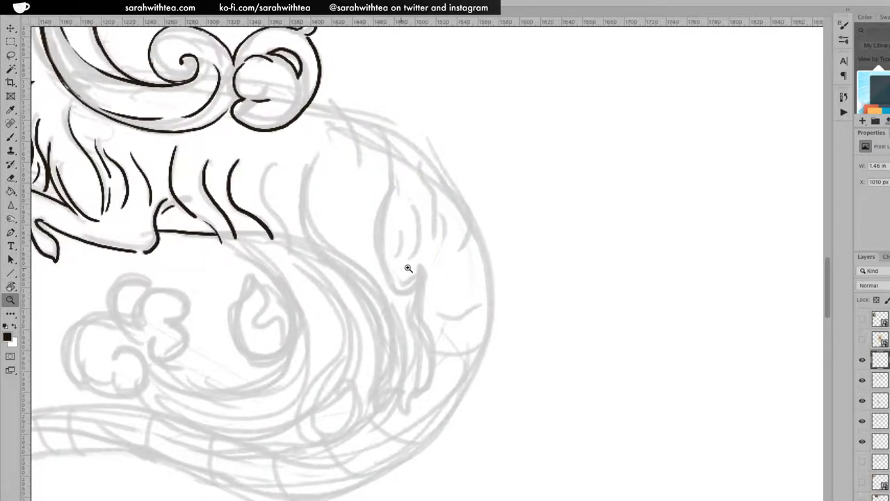
{"action": "key", "text": "b"}
{"action": "mouse_move", "coordinate": [290, 248]}
{"action": "left_mouse_down"}
{"action": "mouse_move", "coordinate": [269, 213]}
{"action": "mouse_move", "coordinate": [278, 149]}
{"action": "mouse_move", "coordinate": [328, 254]}
{"action": "mouse_move", "coordinate": [356, 277]}
{"action": "left_mouse_up"}
{"action": "mouse_move", "coordinate": [331, 248]}
{"action": "left_mouse_down"}
{"action": "mouse_move", "coordinate": [358, 268]}
{"action": "mouse_move", "coordinate": [388, 311]}
{"action": "left_mouse_up"}
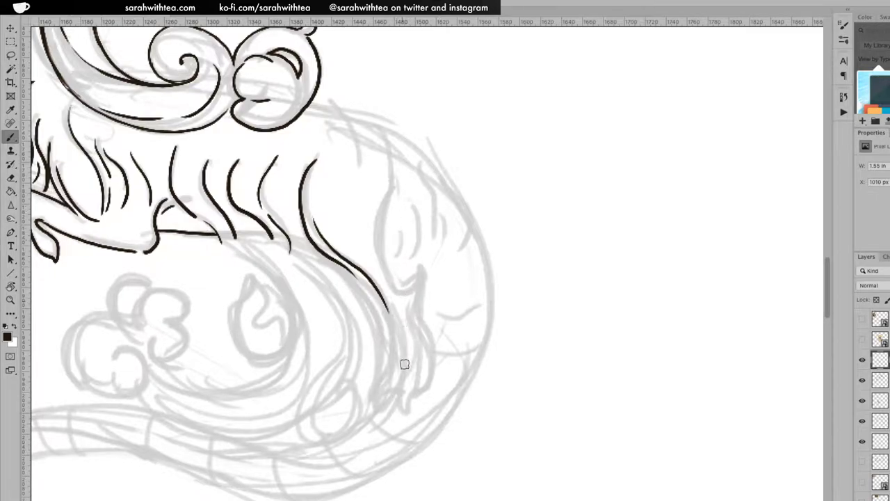
Ink the hind paw's long toes and the back of the hind leg up around the thigh.
{"action": "mouse_move", "coordinate": [388, 355]}
{"action": "left_mouse_down"}
{"action": "mouse_move", "coordinate": [374, 384]}
{"action": "mouse_move", "coordinate": [383, 394]}
{"action": "mouse_move", "coordinate": [397, 385]}
{"action": "left_mouse_up"}
{"action": "mouse_move", "coordinate": [403, 320]}
{"action": "left_mouse_down"}
{"action": "mouse_move", "coordinate": [385, 397]}
{"action": "mouse_move", "coordinate": [412, 384]}
{"action": "mouse_move", "coordinate": [416, 363]}
{"action": "left_mouse_up"}
{"action": "mouse_move", "coordinate": [417, 310]}
{"action": "left_mouse_down"}
{"action": "mouse_move", "coordinate": [430, 382]}
{"action": "mouse_move", "coordinate": [413, 351]}
{"action": "left_mouse_up"}
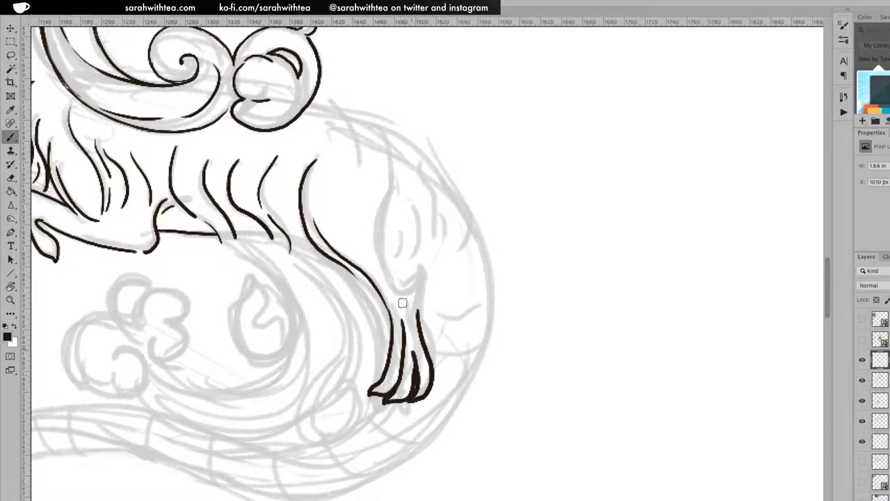
{"action": "mouse_move", "coordinate": [418, 311]}
{"action": "left_mouse_down"}
{"action": "mouse_move", "coordinate": [422, 266]}
{"action": "mouse_move", "coordinate": [409, 287]}
{"action": "mouse_move", "coordinate": [382, 249]}
{"action": "mouse_move", "coordinate": [390, 176]}
{"action": "left_mouse_up"}
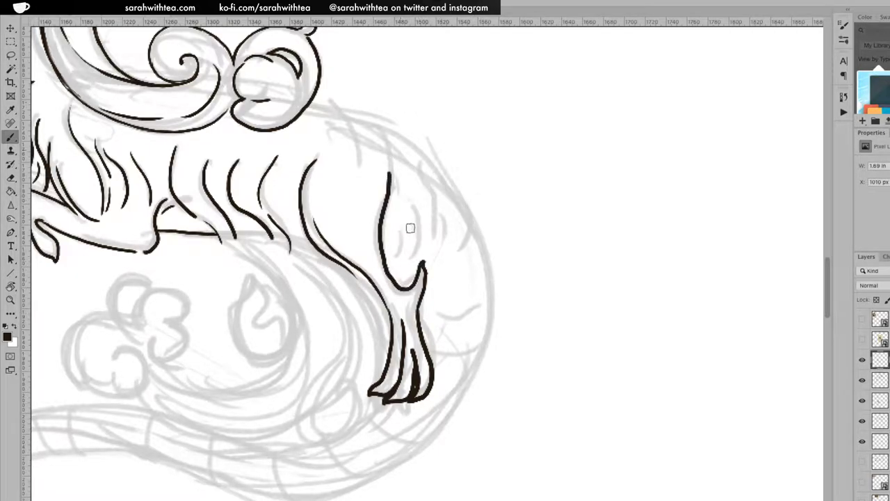
Ink short curved fur strokes inside the thigh and along its rear edge.
{"action": "left_click_drag", "start_coordinate": [400, 230], "coordinate": [404, 249]}
{"action": "left_click_drag", "start_coordinate": [414, 190], "coordinate": [411, 251]}
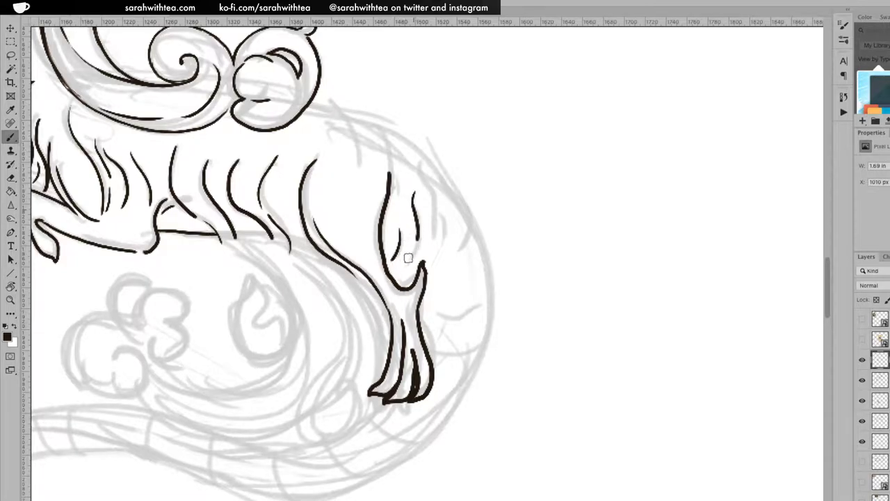
{"action": "left_click_drag", "start_coordinate": [434, 196], "coordinate": [424, 259]}
{"action": "left_click_drag", "start_coordinate": [443, 215], "coordinate": [425, 257]}
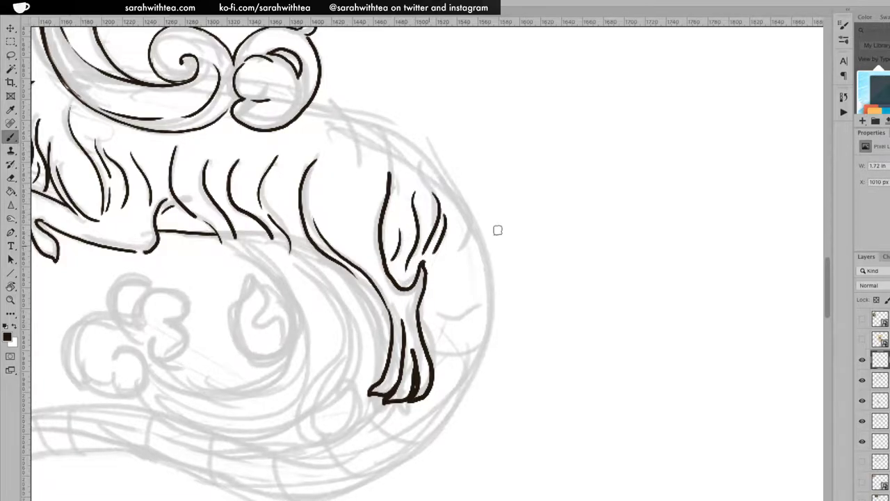
Ink the fur strokes on the rear flank just in front of the thigh.
{"action": "key", "text": "z"}
{"action": "left_click", "coordinate": [438, 306], "text": "alt"}
{"action": "left_click", "coordinate": [459, 310], "text": "alt"}
{"action": "left_click", "coordinate": [470, 309], "text": "alt"}
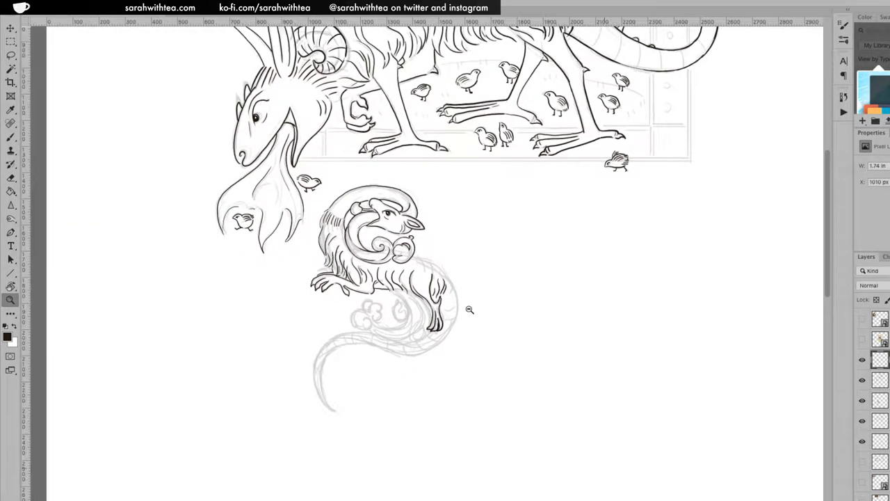
{"action": "left_click", "coordinate": [475, 308], "text": "alt"}
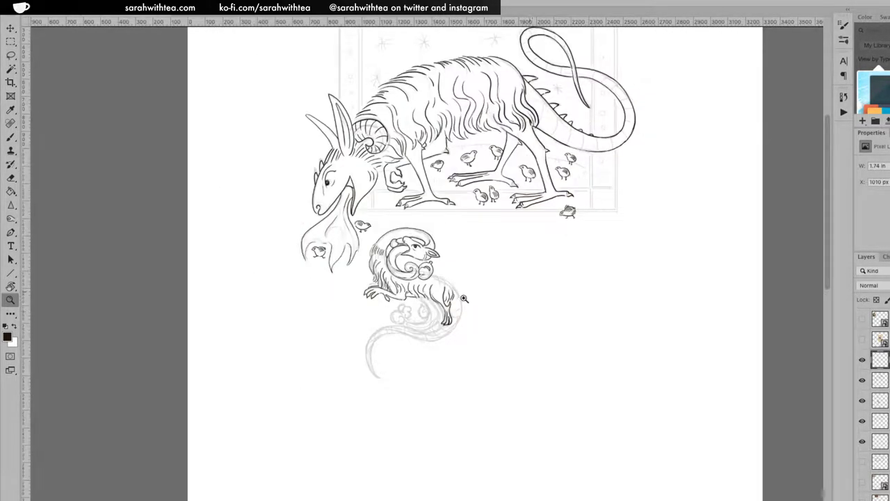
{"action": "left_click", "coordinate": [460, 293]}
{"action": "left_click", "coordinate": [450, 287]}
{"action": "left_click", "coordinate": [453, 289]}
{"action": "left_click", "coordinate": [454, 296]}
{"action": "left_click", "coordinate": [446, 282]}
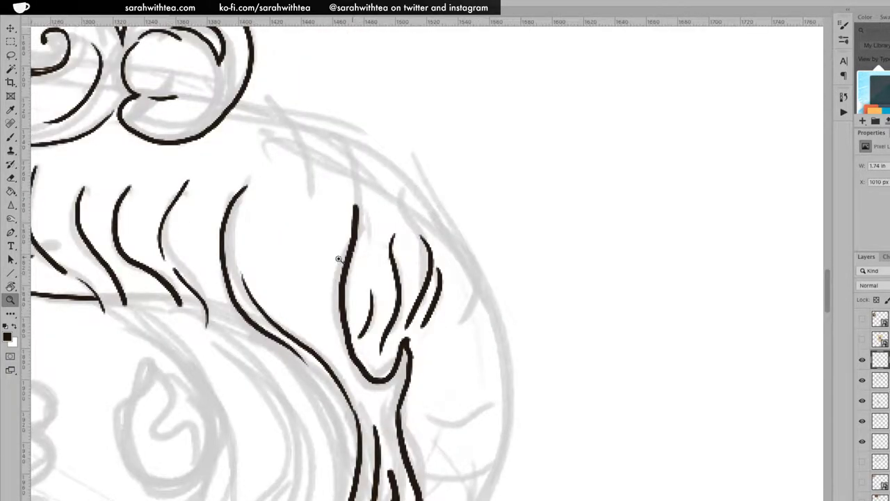
{"action": "key", "text": "b"}
{"action": "mouse_move", "coordinate": [266, 212]}
{"action": "left_mouse_down"}
{"action": "mouse_move", "coordinate": [280, 266]}
{"action": "mouse_move", "coordinate": [331, 320]}
{"action": "left_mouse_up"}
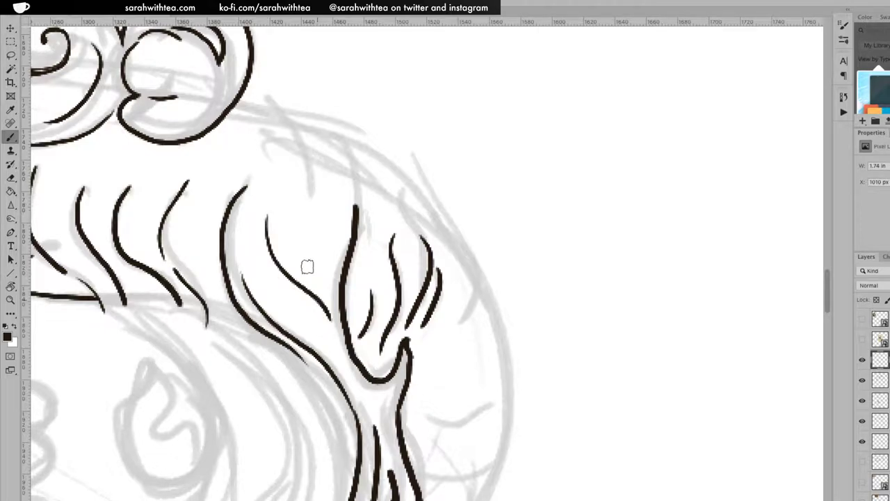
{"action": "left_click_drag", "start_coordinate": [310, 267], "coordinate": [341, 320]}
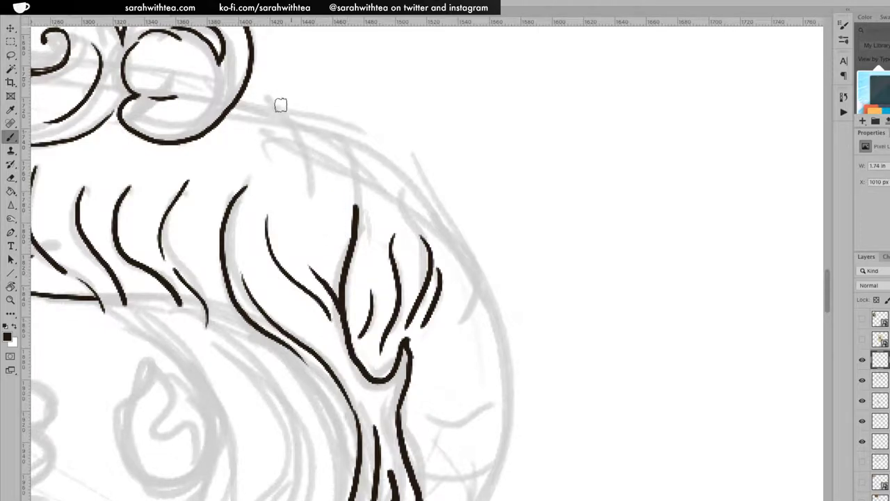
Ink the creature's back contour as overlapping fur strokes from the round ornament down over the rump.
{"action": "left_click_drag", "start_coordinate": [245, 98], "coordinate": [310, 151]}
{"action": "left_click_drag", "start_coordinate": [302, 112], "coordinate": [340, 154]}
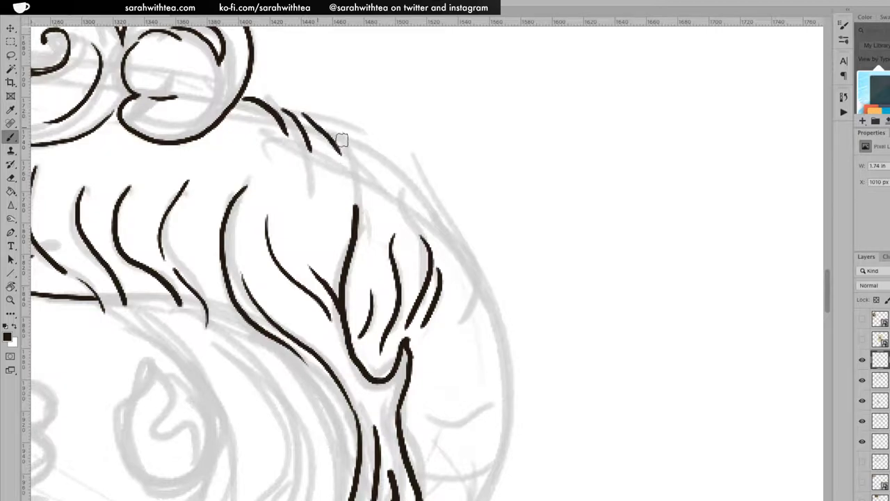
{"action": "mouse_move", "coordinate": [325, 120]}
{"action": "left_mouse_down"}
{"action": "mouse_move", "coordinate": [379, 153]}
{"action": "mouse_move", "coordinate": [397, 180]}
{"action": "left_mouse_up"}
{"action": "left_click_drag", "start_coordinate": [418, 235], "coordinate": [400, 197]}
{"action": "mouse_move", "coordinate": [399, 166]}
{"action": "left_mouse_down"}
{"action": "mouse_move", "coordinate": [435, 217]}
{"action": "mouse_move", "coordinate": [443, 278]}
{"action": "left_mouse_up"}
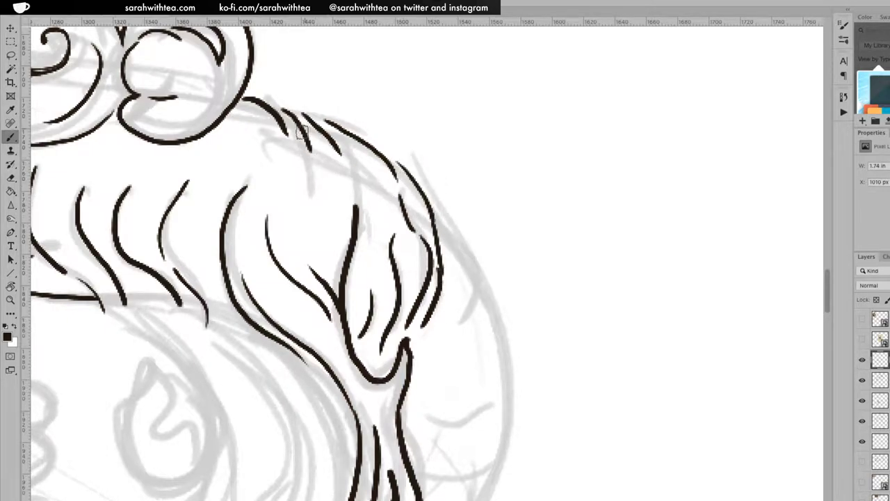
{"action": "left_click_drag", "start_coordinate": [240, 107], "coordinate": [253, 129]}
{"action": "left_click_drag", "start_coordinate": [415, 177], "coordinate": [453, 268]}
Ink the rest of the underbelly line in short segments back to the hind leg.
{"action": "mouse_move", "coordinate": [477, 358]}
{"action": "left_mouse_down"}
{"action": "mouse_move", "coordinate": [438, 133]}
{"action": "mouse_move", "coordinate": [456, 146]}
{"action": "left_mouse_up"}
{"action": "key", "text": "ctrl+r"}
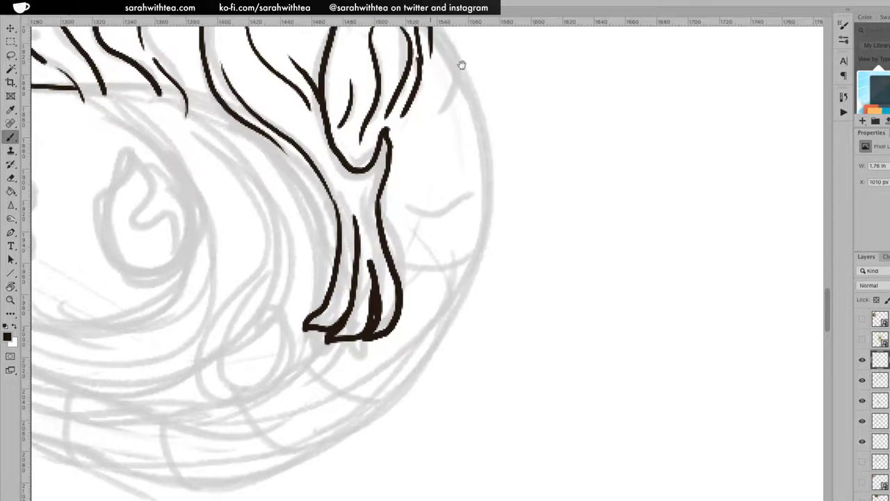
{"action": "scroll", "coordinate": [353, 225], "scroll_direction": "left", "scroll_amount": 10}
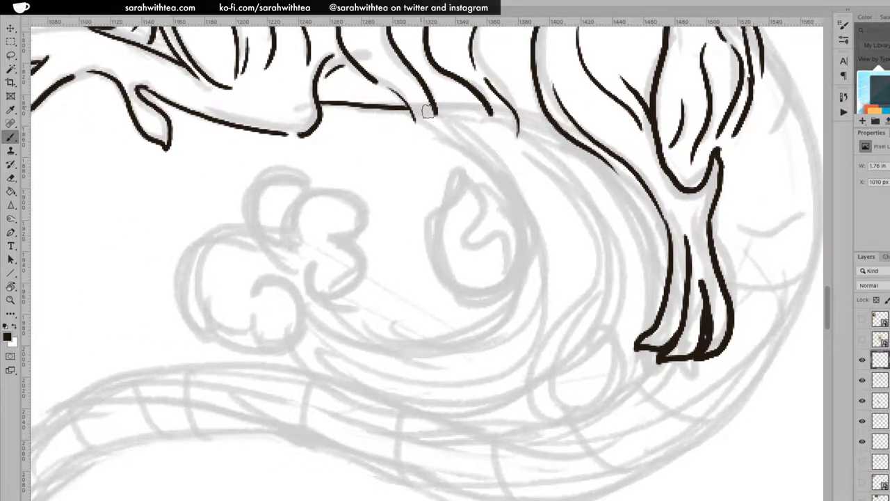
{"action": "mouse_move", "coordinate": [427, 111]}
{"action": "left_mouse_down"}
{"action": "mouse_move", "coordinate": [471, 114]}
{"action": "mouse_move", "coordinate": [444, 105]}
{"action": "mouse_move", "coordinate": [502, 126]}
{"action": "mouse_move", "coordinate": [500, 114]}
{"action": "mouse_move", "coordinate": [531, 120]}
{"action": "mouse_move", "coordinate": [556, 130]}
{"action": "left_mouse_up"}
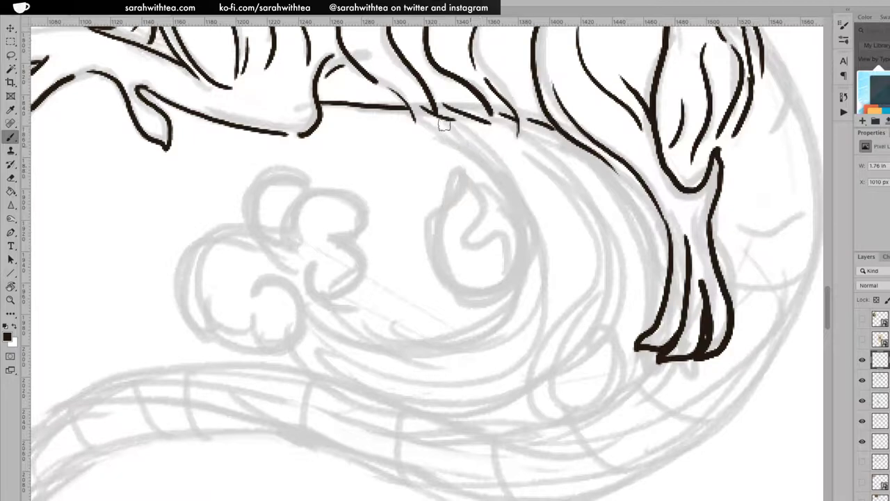
Ink the inner stem curve below the belly, the flame-shaped curl beside it and the arc sweeping beneath.
{"action": "mouse_move", "coordinate": [426, 116]}
{"action": "left_mouse_down"}
{"action": "mouse_move", "coordinate": [493, 165]}
{"action": "mouse_move", "coordinate": [521, 207]}
{"action": "mouse_move", "coordinate": [526, 238]}
{"action": "left_mouse_up"}
{"action": "mouse_move", "coordinate": [518, 286]}
{"action": "left_mouse_down"}
{"action": "mouse_move", "coordinate": [473, 300]}
{"action": "mouse_move", "coordinate": [440, 265]}
{"action": "mouse_move", "coordinate": [434, 226]}
{"action": "mouse_move", "coordinate": [461, 172]}
{"action": "mouse_move", "coordinate": [485, 198]}
{"action": "mouse_move", "coordinate": [475, 237]}
{"action": "mouse_move", "coordinate": [496, 226]}
{"action": "mouse_move", "coordinate": [512, 237]}
{"action": "mouse_move", "coordinate": [510, 266]}
{"action": "left_mouse_up"}
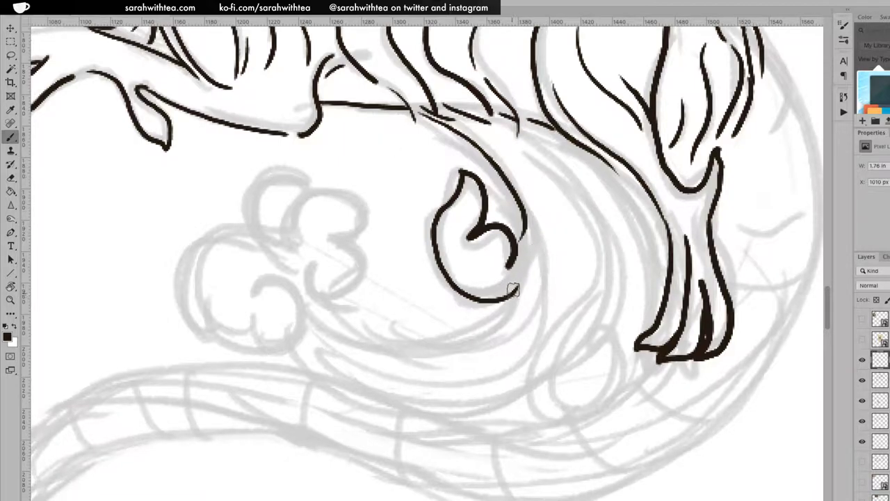
{"action": "mouse_move", "coordinate": [525, 270]}
{"action": "left_mouse_down"}
{"action": "mouse_move", "coordinate": [501, 321]}
{"action": "mouse_move", "coordinate": [430, 347]}
{"action": "mouse_move", "coordinate": [381, 348]}
{"action": "mouse_move", "coordinate": [338, 329]}
{"action": "mouse_move", "coordinate": [314, 266]}
{"action": "left_mouse_up"}
Ink the lobed cloud ornament at the stem's end, with its crescent opening and small inner spiral.
{"action": "left_click_drag", "start_coordinate": [297, 196], "coordinate": [281, 237]}
{"action": "mouse_move", "coordinate": [309, 193]}
{"action": "left_mouse_down"}
{"action": "mouse_move", "coordinate": [341, 189]}
{"action": "mouse_move", "coordinate": [357, 206]}
{"action": "mouse_move", "coordinate": [353, 230]}
{"action": "mouse_move", "coordinate": [340, 239]}
{"action": "mouse_move", "coordinate": [361, 275]}
{"action": "mouse_move", "coordinate": [349, 301]}
{"action": "mouse_move", "coordinate": [312, 282]}
{"action": "mouse_move", "coordinate": [324, 259]}
{"action": "left_mouse_up"}
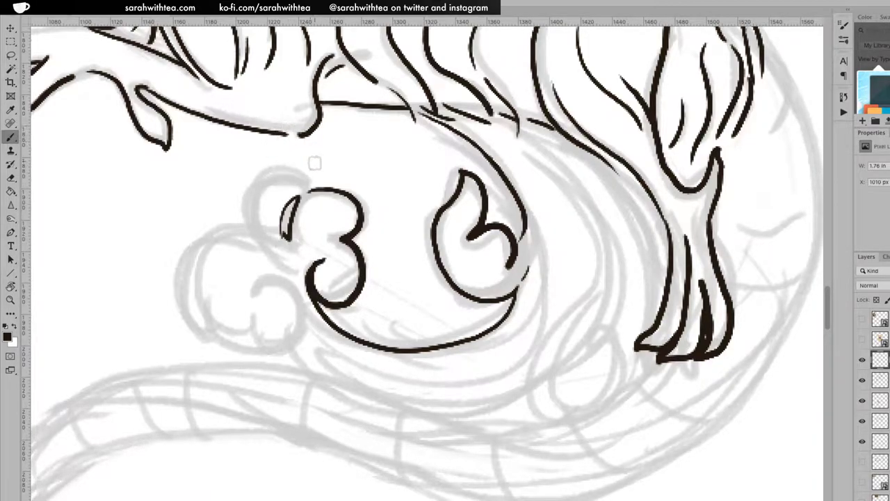
{"action": "mouse_move", "coordinate": [313, 185]}
{"action": "left_mouse_down"}
{"action": "mouse_move", "coordinate": [267, 172]}
{"action": "mouse_move", "coordinate": [249, 192]}
{"action": "mouse_move", "coordinate": [249, 220]}
{"action": "mouse_move", "coordinate": [276, 251]}
{"action": "mouse_move", "coordinate": [237, 223]}
{"action": "mouse_move", "coordinate": [195, 244]}
{"action": "mouse_move", "coordinate": [181, 305]}
{"action": "mouse_move", "coordinate": [219, 341]}
{"action": "mouse_move", "coordinate": [248, 341]}
{"action": "mouse_move", "coordinate": [265, 354]}
{"action": "mouse_move", "coordinate": [303, 334]}
{"action": "mouse_move", "coordinate": [293, 295]}
{"action": "mouse_move", "coordinate": [263, 293]}
{"action": "left_mouse_up"}
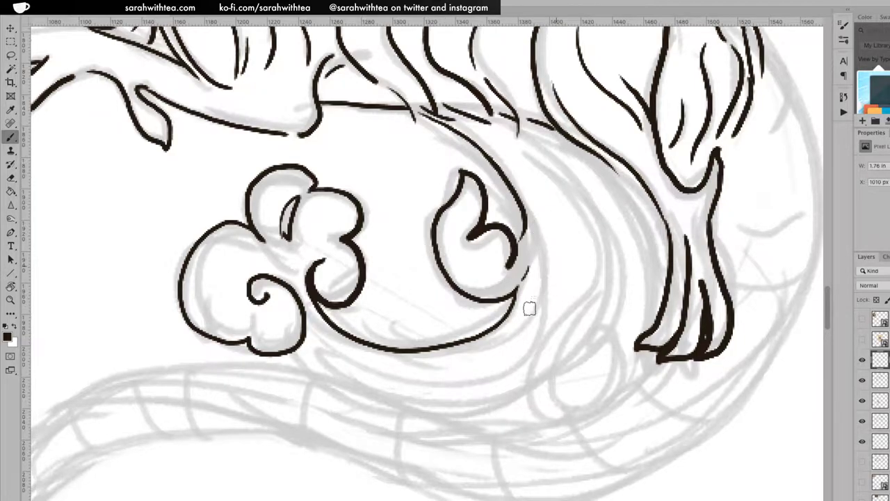
Ink the small curl beside the hind paw, its rising stem line and the short line below the cloud ornament.
{"action": "left_click_drag", "start_coordinate": [290, 353], "coordinate": [317, 372]}
{"action": "mouse_move", "coordinate": [509, 402]}
{"action": "left_mouse_down"}
{"action": "mouse_move", "coordinate": [529, 388]}
{"action": "mouse_move", "coordinate": [536, 411]}
{"action": "mouse_move", "coordinate": [585, 418]}
{"action": "mouse_move", "coordinate": [624, 390]}
{"action": "mouse_move", "coordinate": [604, 409]}
{"action": "mouse_move", "coordinate": [622, 393]}
{"action": "mouse_move", "coordinate": [618, 341]}
{"action": "mouse_move", "coordinate": [601, 337]}
{"action": "mouse_move", "coordinate": [599, 375]}
{"action": "left_mouse_up"}
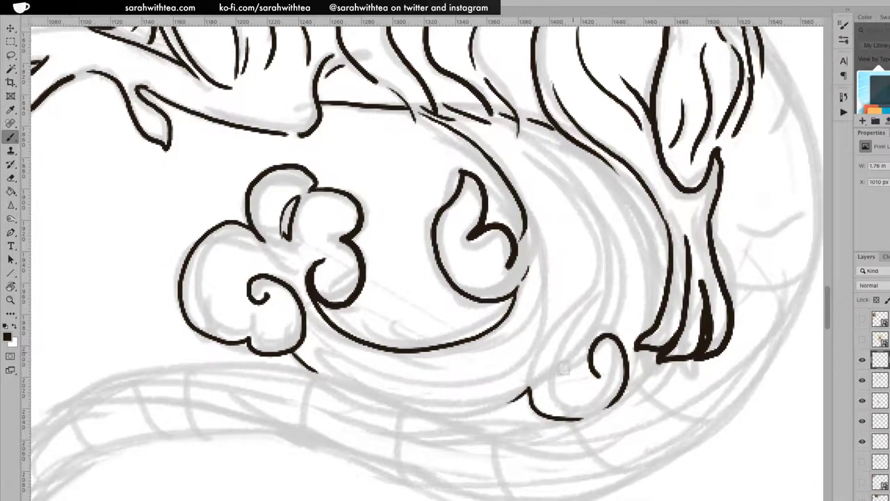
{"action": "mouse_move", "coordinate": [590, 355]}
{"action": "left_mouse_down"}
{"action": "mouse_move", "coordinate": [565, 363]}
{"action": "mouse_move", "coordinate": [606, 319]}
{"action": "mouse_move", "coordinate": [630, 247]}
{"action": "mouse_move", "coordinate": [608, 195]}
{"action": "left_mouse_up"}
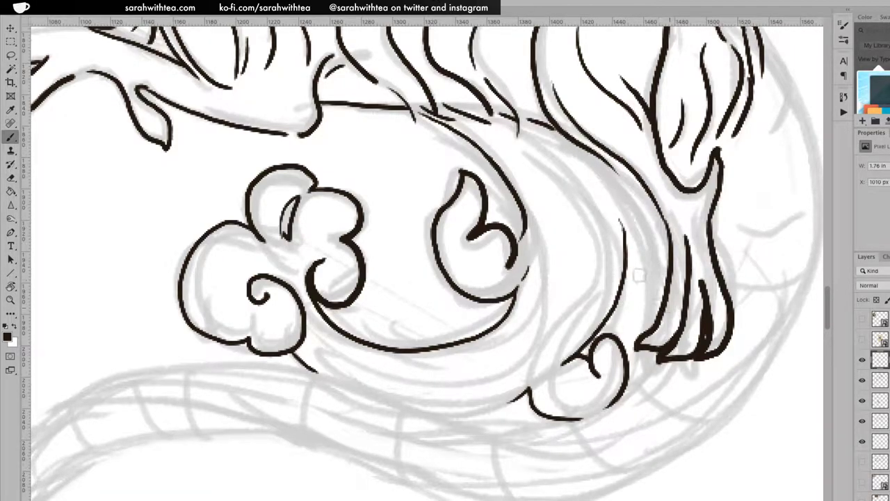
Ink the long inner contour curving from the belly down to the small curl beside the hind paw, redoing it once.
{"action": "key", "text": "z"}
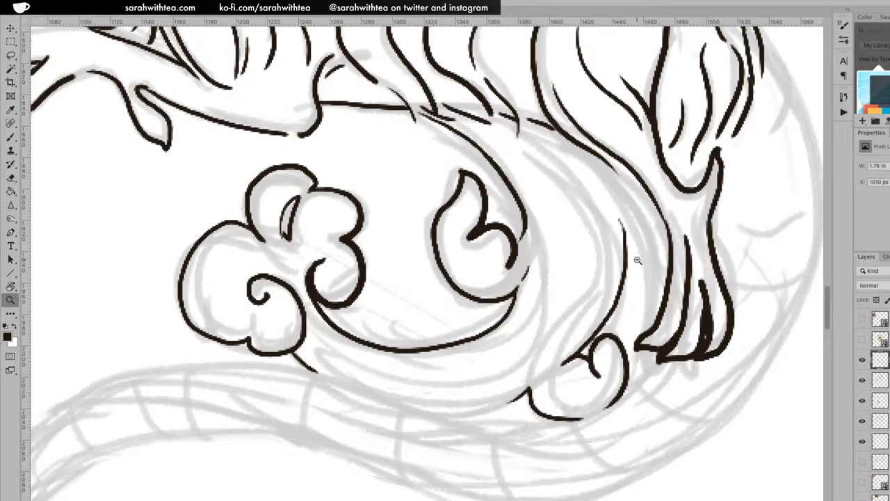
{"action": "left_click", "coordinate": [638, 260], "text": "alt"}
{"action": "left_click", "coordinate": [635, 270], "text": "alt"}
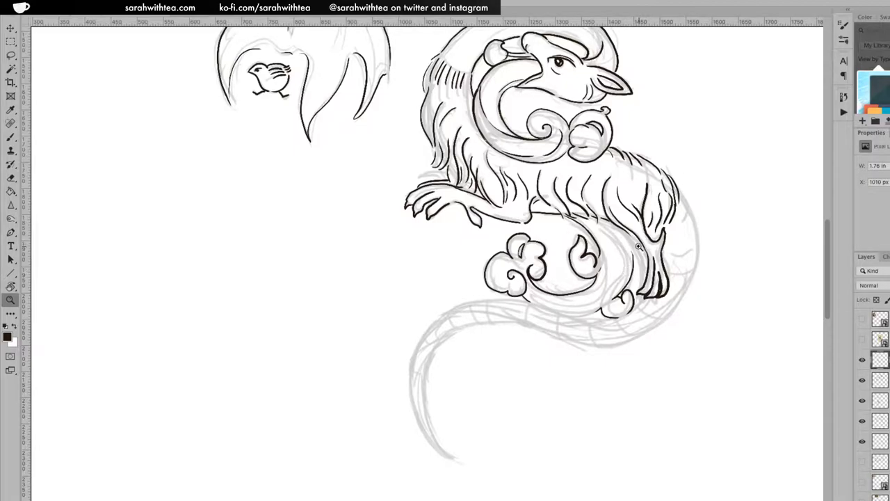
{"action": "left_click", "coordinate": [639, 252]}
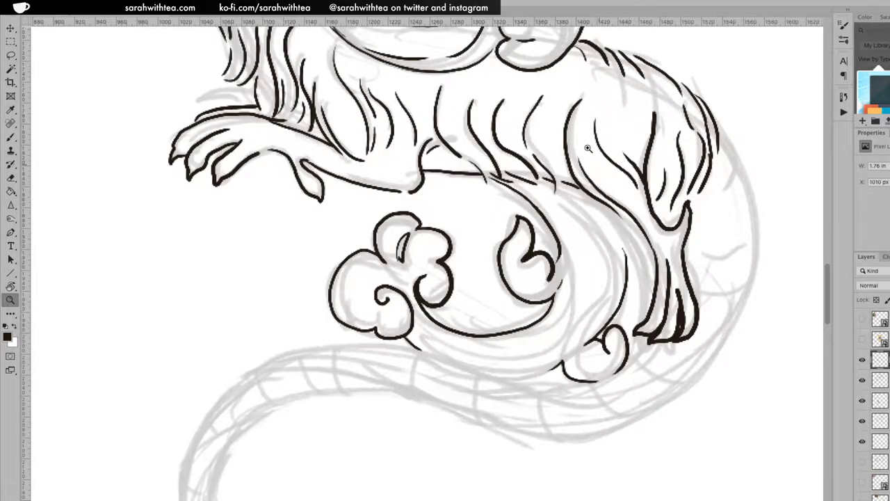
{"action": "key", "text": "b"}
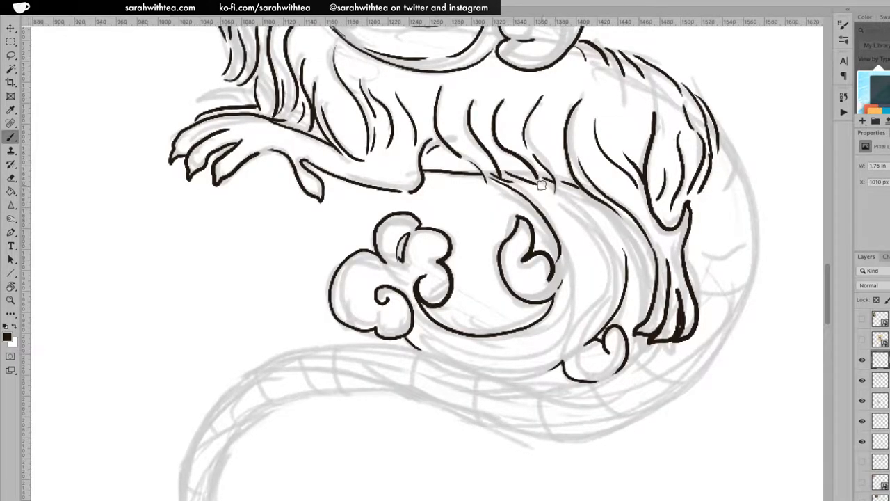
{"action": "mouse_move", "coordinate": [575, 206]}
{"action": "left_mouse_down"}
{"action": "mouse_move", "coordinate": [606, 258]}
{"action": "mouse_move", "coordinate": [584, 328]}
{"action": "left_mouse_up"}
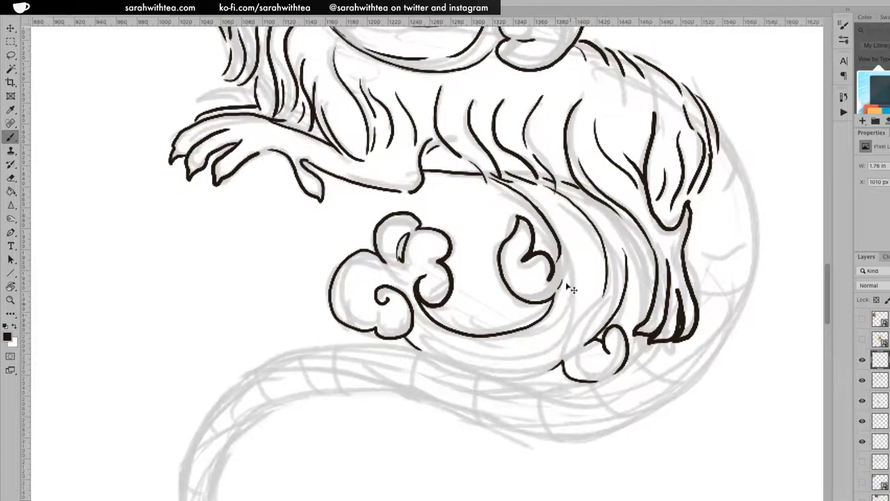
{"action": "mouse_move", "coordinate": [550, 192]}
{"action": "left_mouse_down"}
{"action": "mouse_move", "coordinate": [606, 259]}
{"action": "mouse_move", "coordinate": [598, 301]}
{"action": "mouse_move", "coordinate": [562, 347]}
{"action": "left_mouse_up"}
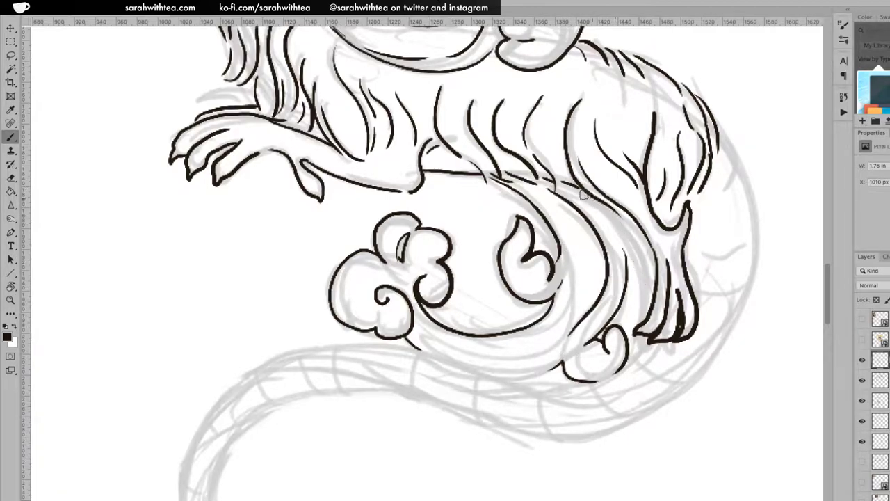
Ink the short strand beside the hind leg and the long curved strand beneath the swirl between the two cloud curls.
{"action": "left_click_drag", "start_coordinate": [623, 248], "coordinate": [639, 306]}
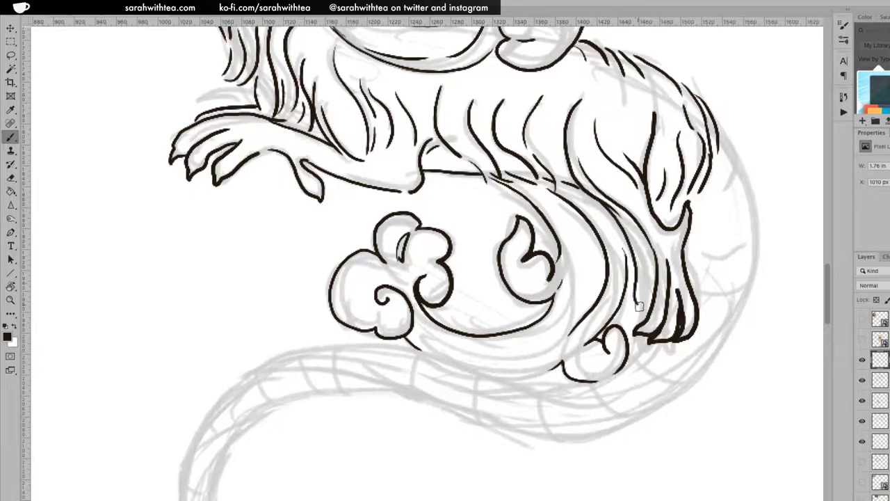
{"action": "scroll", "coordinate": [686, 275], "scroll_direction": "down", "scroll_amount": 3}
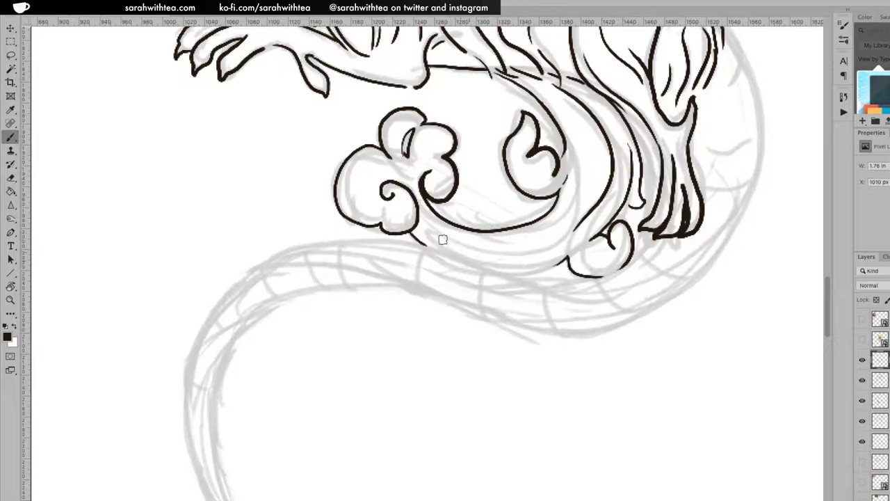
{"action": "mouse_move", "coordinate": [442, 237]}
{"action": "left_mouse_down"}
{"action": "mouse_move", "coordinate": [499, 248]}
{"action": "mouse_move", "coordinate": [540, 235]}
{"action": "mouse_move", "coordinate": [575, 202]}
{"action": "mouse_move", "coordinate": [592, 167]}
{"action": "mouse_move", "coordinate": [624, 146]}
{"action": "left_mouse_up"}
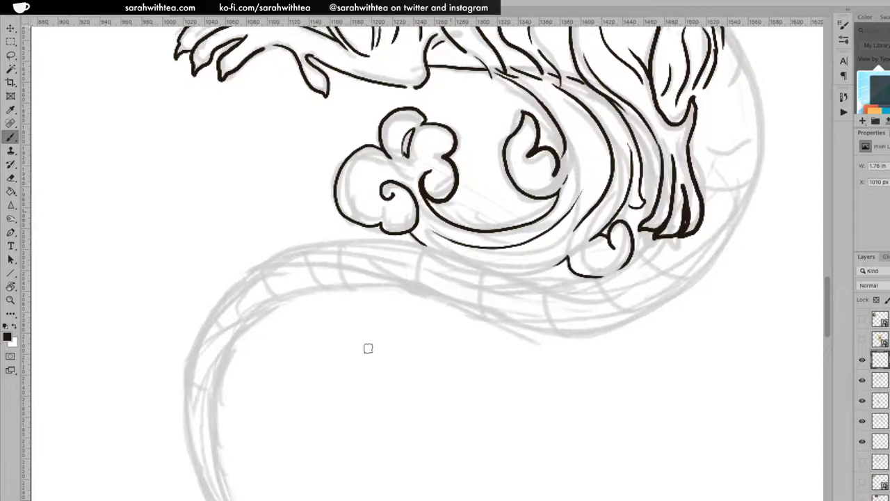
Ink the tail's outer edge with one long curved brush stroke from the furry haunch past the hind foot, over the sketch line.
{"action": "key", "text": "z"}
{"action": "left_click", "coordinate": [499, 279], "text": "alt"}
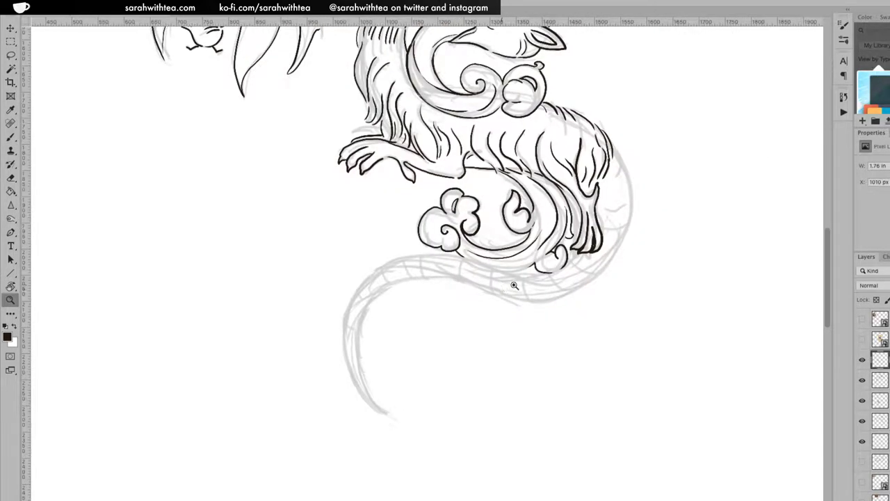
{"action": "left_click", "coordinate": [510, 284], "text": "alt"}
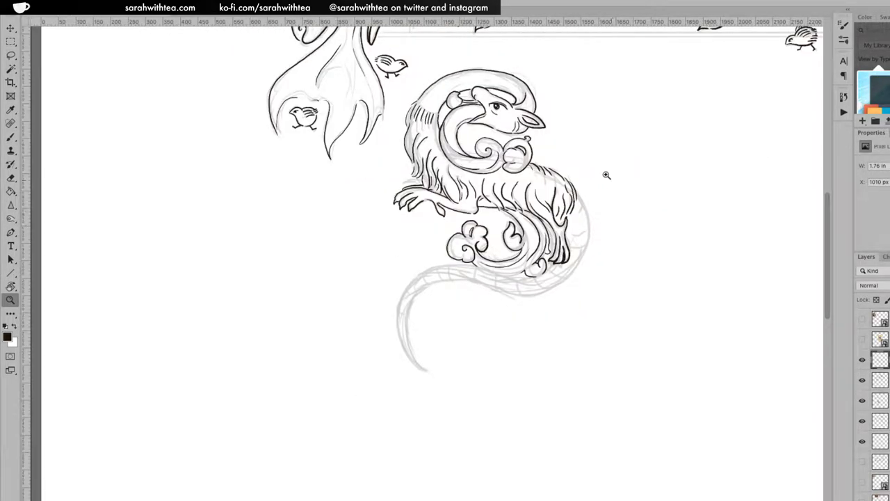
{"action": "key", "text": "r"}
{"action": "left_click_drag", "start_coordinate": [534, 144], "coordinate": [278, 243]}
{"action": "key", "text": "z"}
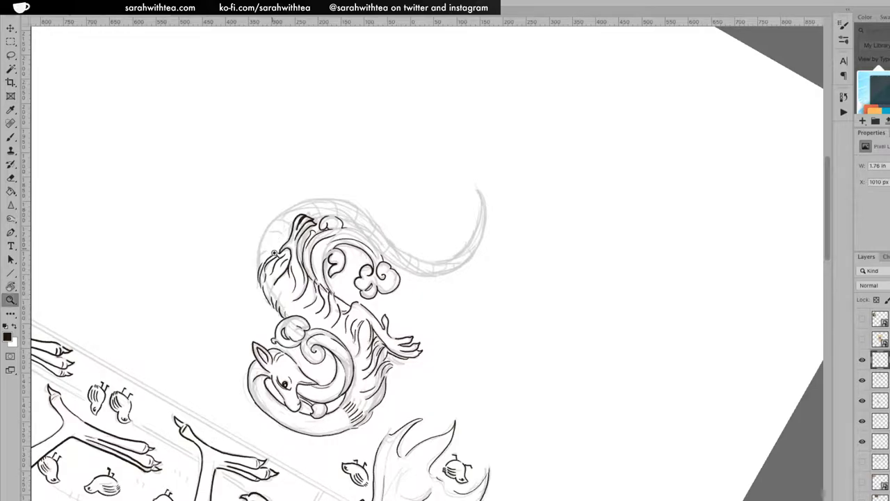
{"action": "left_click", "coordinate": [276, 255]}
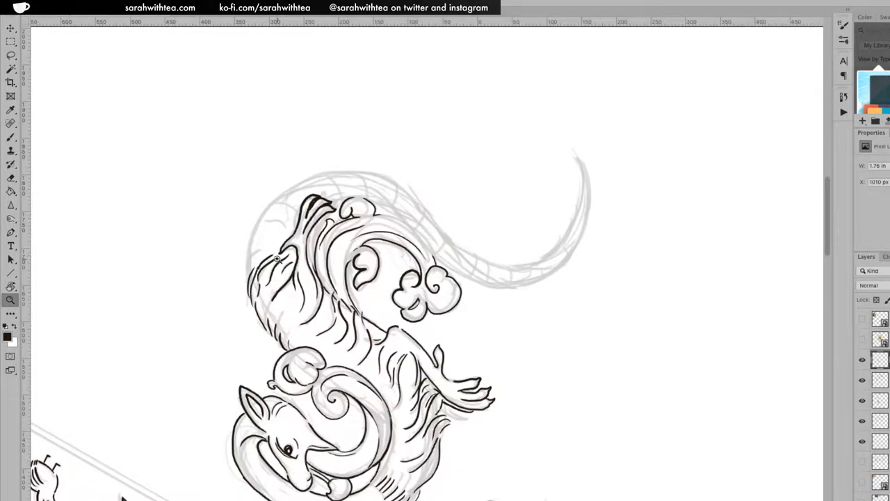
{"action": "left_click", "coordinate": [272, 248]}
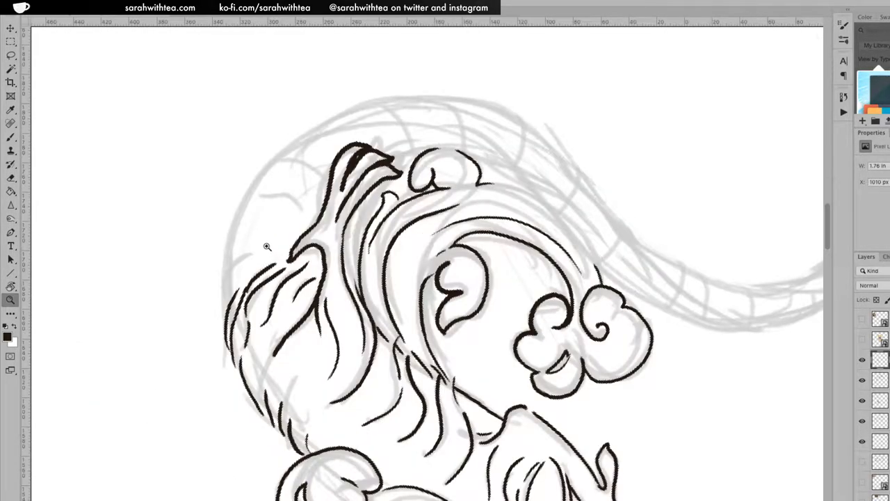
{"action": "left_click", "coordinate": [270, 238]}
{"action": "key", "text": "b"}
{"action": "mouse_move", "coordinate": [204, 331]}
{"action": "left_mouse_down"}
{"action": "mouse_move", "coordinate": [199, 285]}
{"action": "mouse_move", "coordinate": [213, 209]}
{"action": "left_mouse_up"}
{"action": "key", "text": "ctrl+z"}
{"action": "mouse_move", "coordinate": [204, 319]}
{"action": "left_mouse_down"}
{"action": "mouse_move", "coordinate": [213, 229]}
{"action": "mouse_move", "coordinate": [261, 137]}
{"action": "mouse_move", "coordinate": [359, 60]}
{"action": "left_mouse_up"}
{"action": "key", "text": "ctrl+z"}
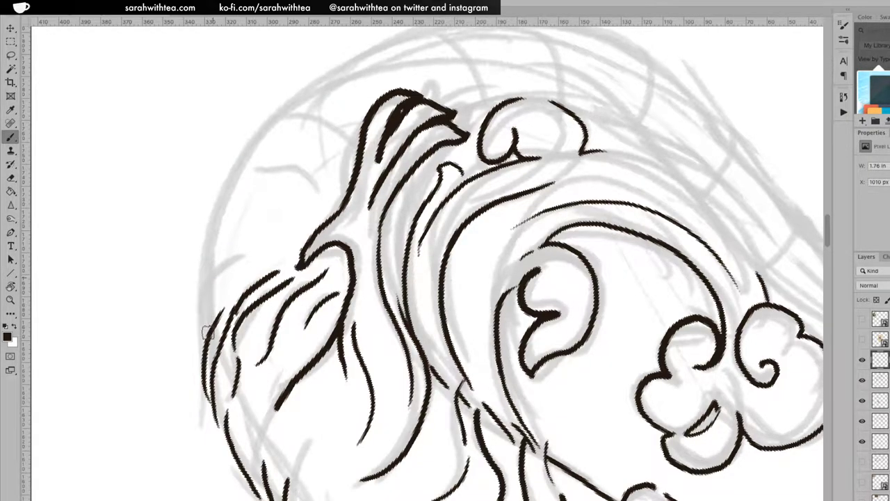
{"action": "mouse_move", "coordinate": [205, 317]}
{"action": "left_mouse_down"}
{"action": "mouse_move", "coordinate": [232, 181]}
{"action": "mouse_move", "coordinate": [341, 63]}
{"action": "mouse_move", "coordinate": [392, 41]}
{"action": "left_mouse_up"}
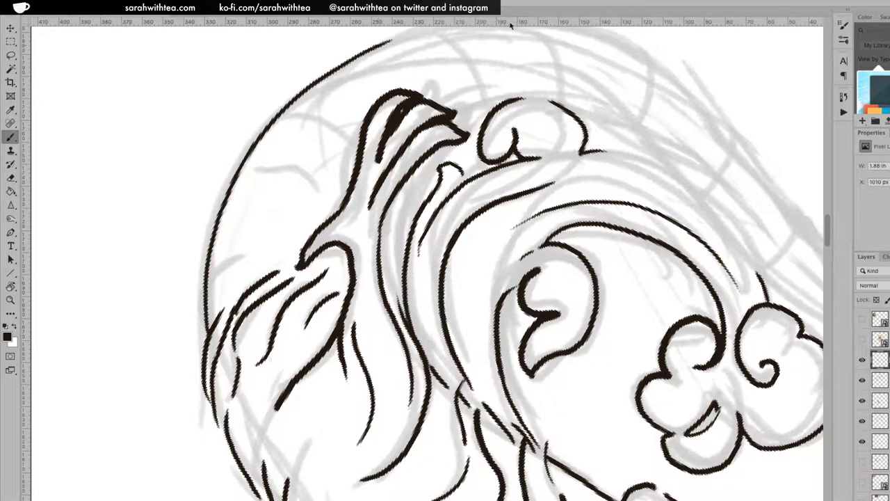
Rotate the canvas and extend the inked outer tail edge around the rest of the bend behind the hind foot.
{"action": "left_click_drag", "start_coordinate": [582, 144], "coordinate": [495, 208]}
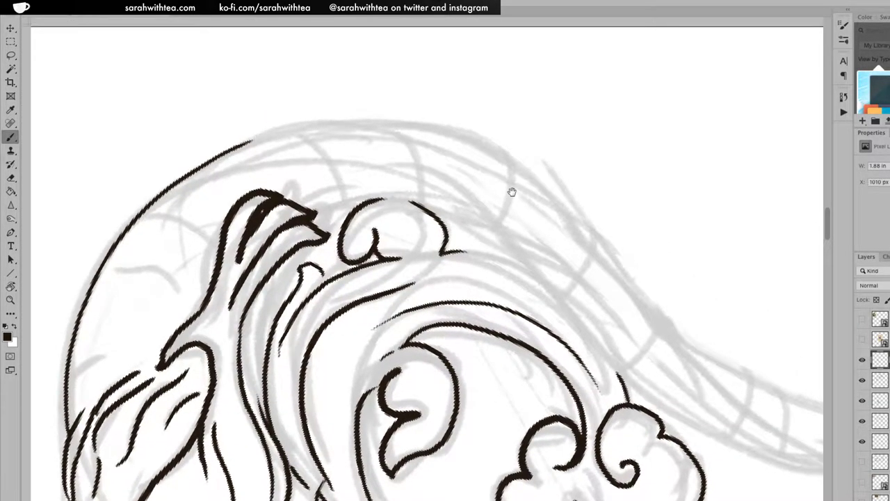
{"action": "key", "text": "r"}
{"action": "mouse_move", "coordinate": [532, 43]}
{"action": "left_mouse_down"}
{"action": "mouse_move", "coordinate": [508, 32]}
{"action": "mouse_move", "coordinate": [449, 105]}
{"action": "left_mouse_up"}
{"action": "key", "text": "b"}
{"action": "mouse_move", "coordinate": [206, 286]}
{"action": "left_mouse_down"}
{"action": "mouse_move", "coordinate": [258, 206]}
{"action": "mouse_move", "coordinate": [358, 149]}
{"action": "mouse_move", "coordinate": [429, 136]}
{"action": "left_mouse_up"}
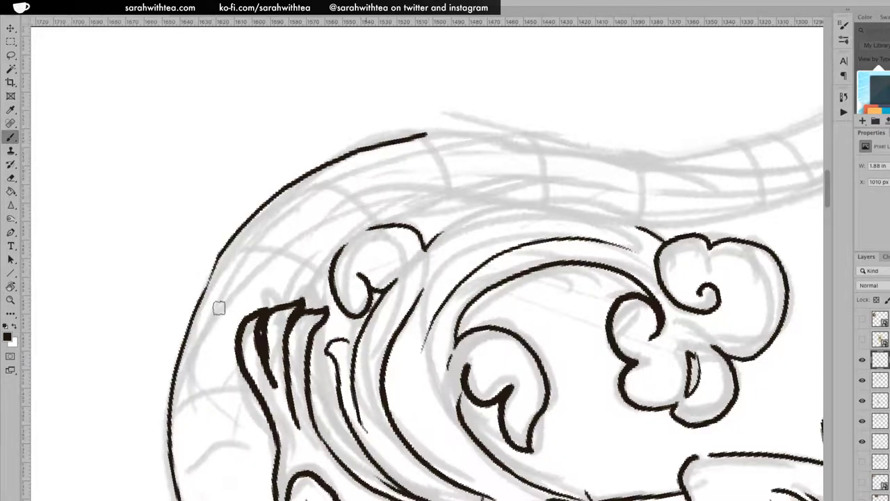
Redraw the uneven section of the outer tail edge behind the hind foot and erase the doubled line beside it.
{"action": "mouse_move", "coordinate": [167, 418]}
{"action": "left_mouse_down"}
{"action": "mouse_move", "coordinate": [207, 274]}
{"action": "mouse_move", "coordinate": [242, 227]}
{"action": "left_mouse_up"}
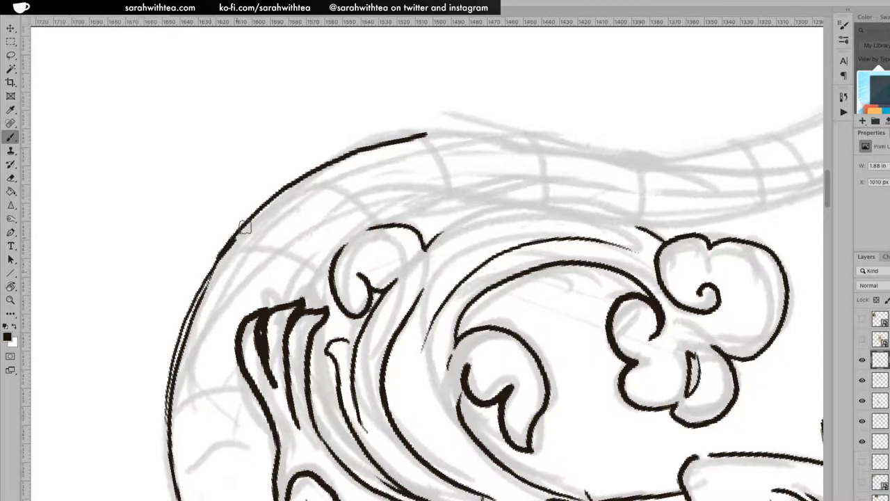
{"action": "key", "text": "ctrl+z"}
{"action": "mouse_move", "coordinate": [165, 418]}
{"action": "left_mouse_down"}
{"action": "mouse_move", "coordinate": [182, 324]}
{"action": "mouse_move", "coordinate": [238, 229]}
{"action": "left_mouse_up"}
{"action": "key", "text": "e"}
{"action": "mouse_move", "coordinate": [176, 379]}
{"action": "left_mouse_down"}
{"action": "mouse_move", "coordinate": [230, 258]}
{"action": "mouse_move", "coordinate": [225, 264]}
{"action": "left_mouse_up"}
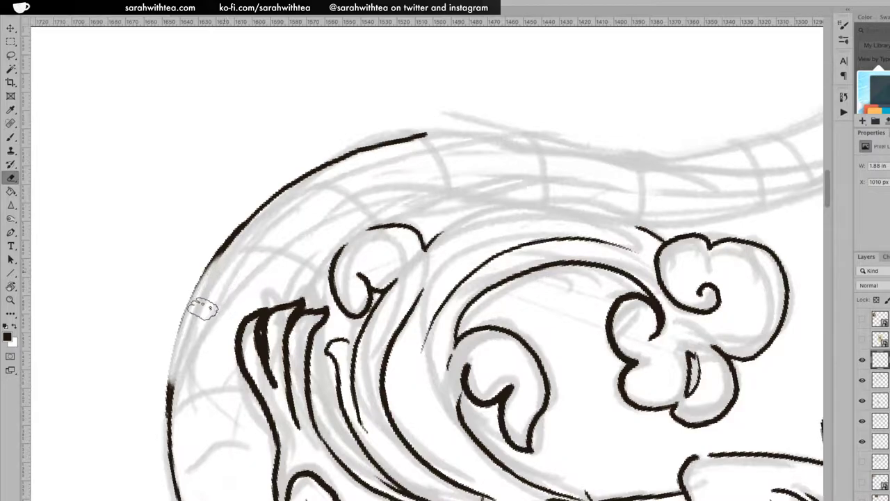
{"action": "key", "text": "ctrl+z"}
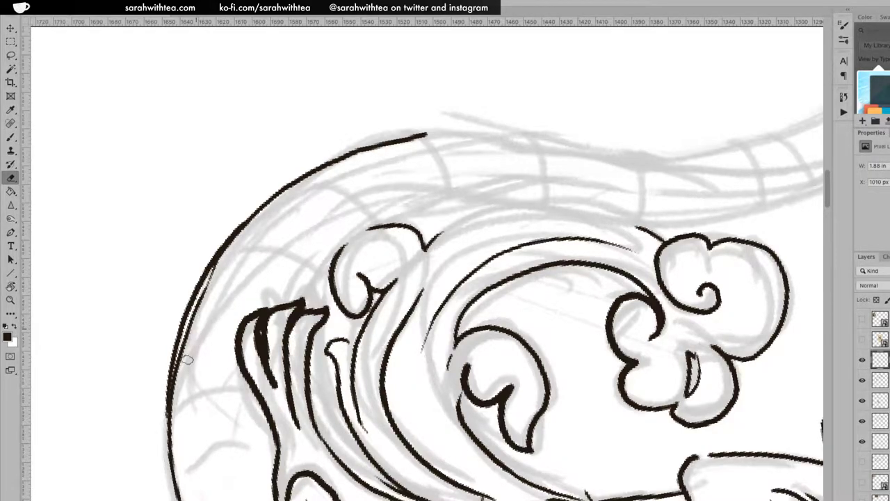
{"action": "left_click_drag", "start_coordinate": [176, 413], "coordinate": [176, 403]}
{"action": "mouse_move", "coordinate": [207, 293]}
{"action": "left_mouse_down"}
{"action": "mouse_move", "coordinate": [225, 258]}
{"action": "mouse_move", "coordinate": [183, 357]}
{"action": "mouse_move", "coordinate": [219, 268]}
{"action": "mouse_move", "coordinate": [186, 345]}
{"action": "mouse_move", "coordinate": [219, 268]}
{"action": "mouse_move", "coordinate": [209, 285]}
{"action": "mouse_move", "coordinate": [245, 233]}
{"action": "mouse_move", "coordinate": [227, 253]}
{"action": "left_mouse_up"}
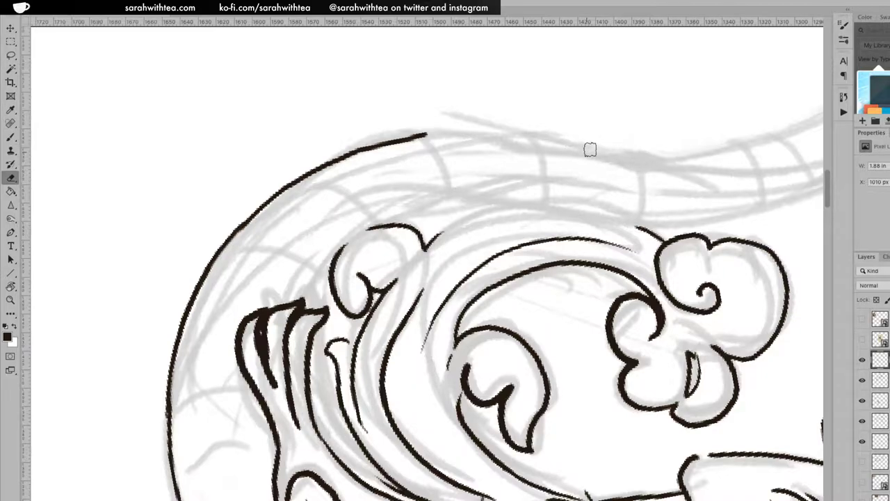
Rotate the canvas, ink the outer tail edge onward past the clouds into the narrow section, and erase the thick overlap at the join.
{"action": "key", "text": "b"}
{"action": "key", "text": "r"}
{"action": "left_click_drag", "start_coordinate": [670, 122], "coordinate": [408, 112]}
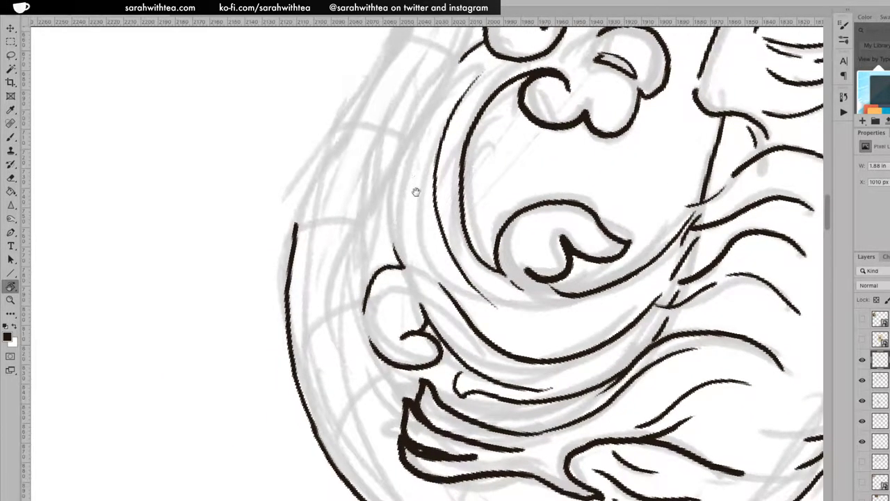
{"action": "left_click_drag", "start_coordinate": [423, 276], "coordinate": [314, 352]}
{"action": "key", "text": "ctrl+r"}
{"action": "key", "text": "b"}
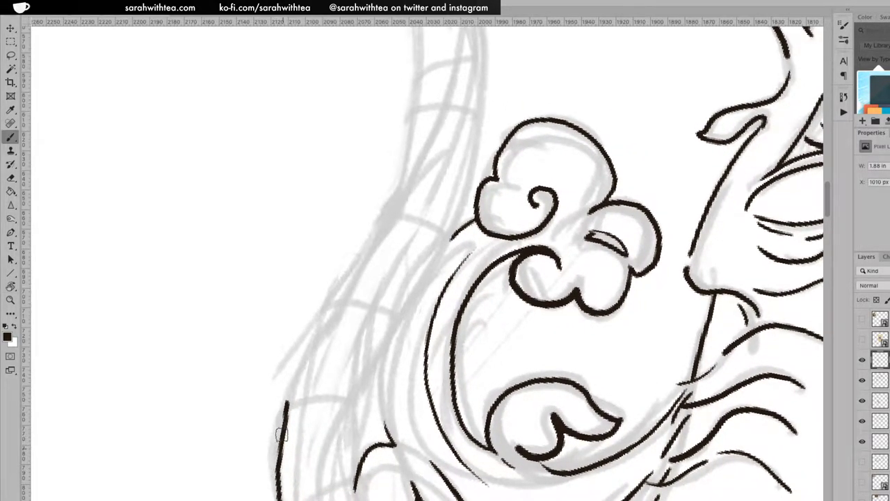
{"action": "mouse_move", "coordinate": [279, 425]}
{"action": "left_mouse_down"}
{"action": "mouse_move", "coordinate": [312, 334]}
{"action": "mouse_move", "coordinate": [372, 241]}
{"action": "mouse_move", "coordinate": [405, 157]}
{"action": "mouse_move", "coordinate": [421, 59]}
{"action": "left_mouse_up"}
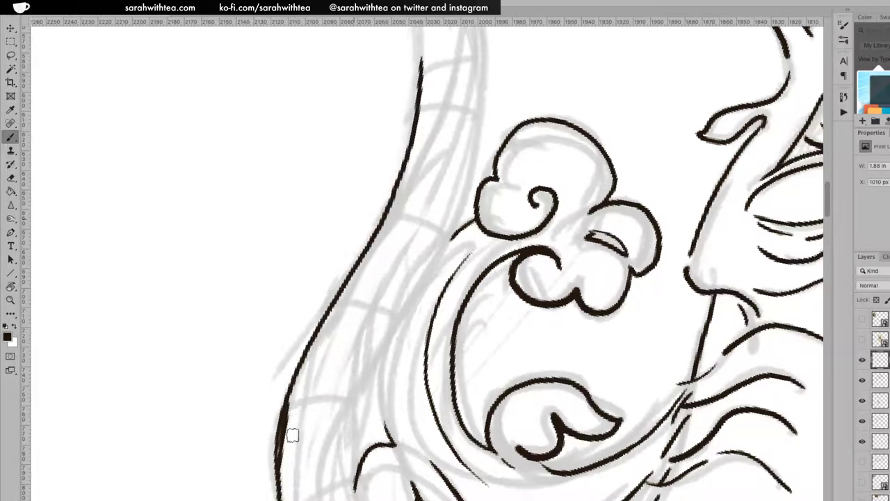
{"action": "key", "text": "e"}
{"action": "left_click_drag", "start_coordinate": [285, 446], "coordinate": [291, 412]}
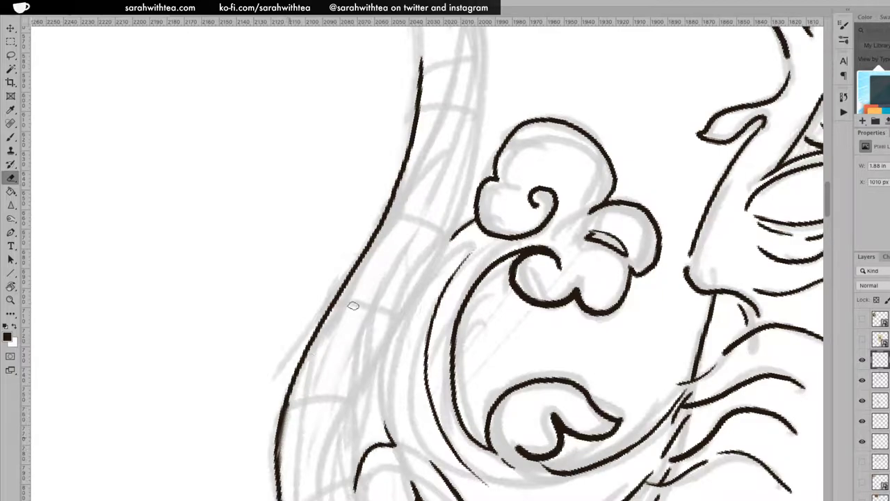
Ink the first curved section of the tail's opposite edge, starting at the pointed tip.
{"action": "key", "text": "b"}
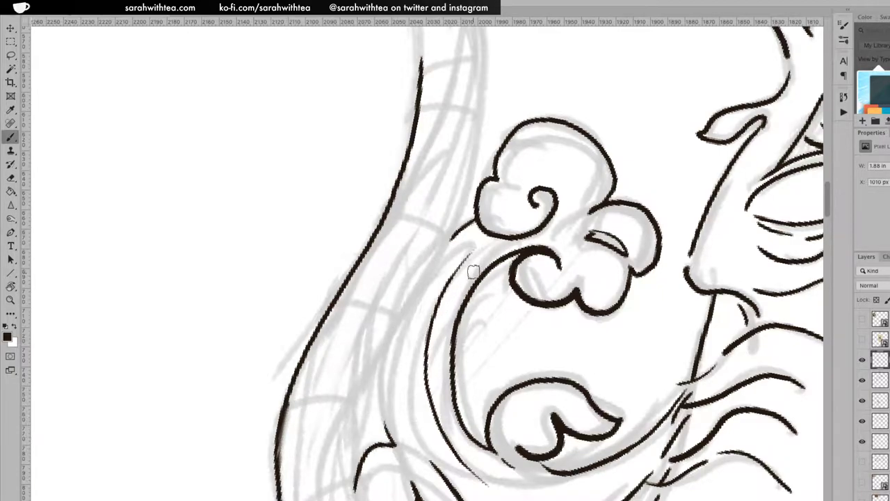
{"action": "key", "text": "z"}
{"action": "left_click", "coordinate": [480, 277], "text": "alt"}
{"action": "left_click", "coordinate": [480, 277], "text": "alt"}
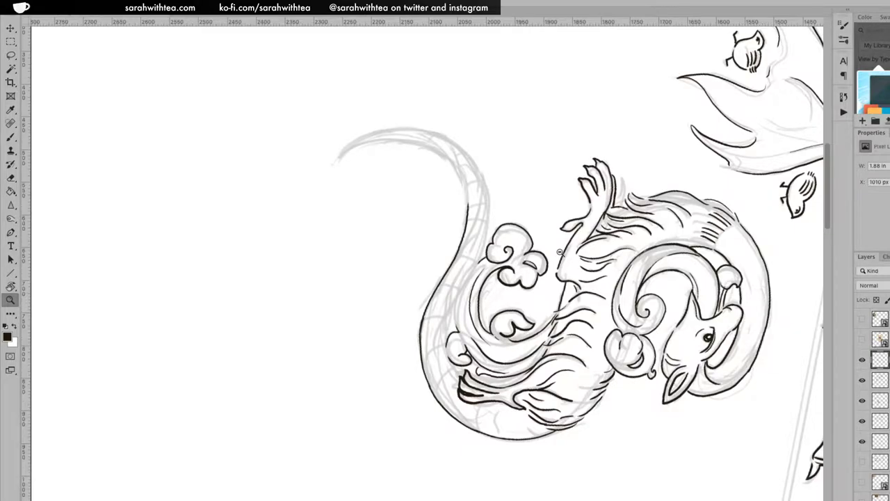
{"action": "left_click", "coordinate": [480, 278], "text": "alt"}
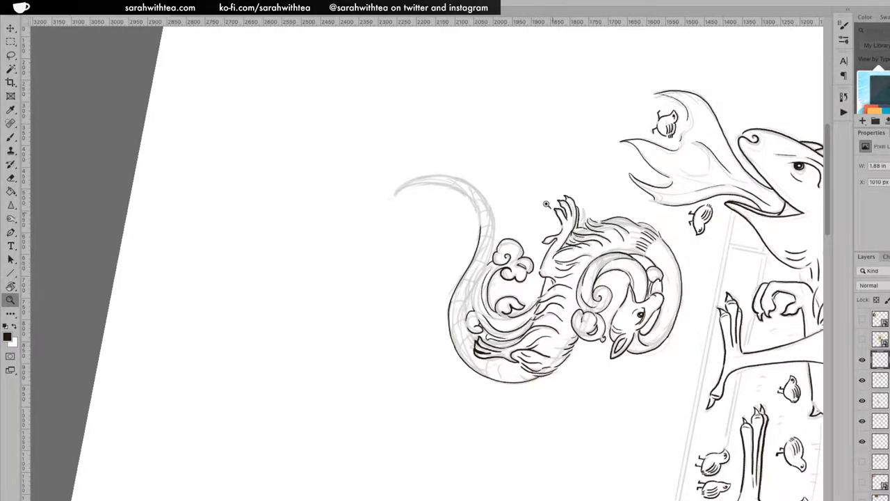
{"action": "left_click", "coordinate": [421, 184]}
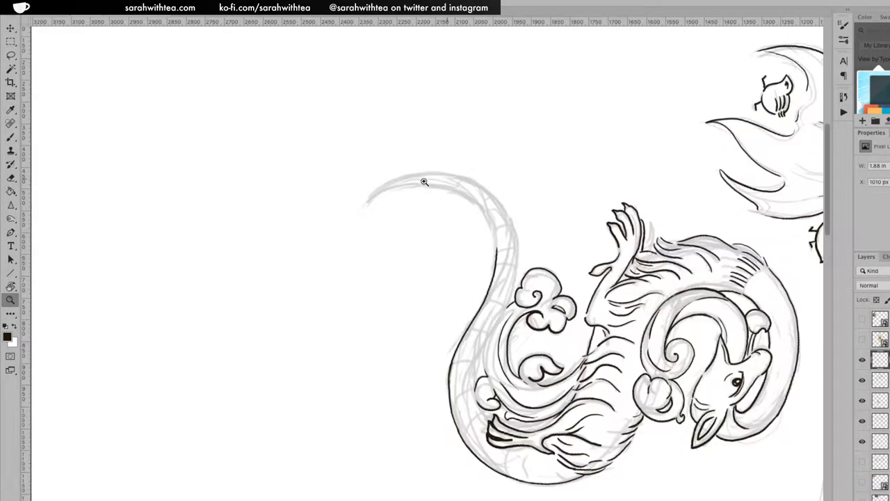
{"action": "left_click", "coordinate": [424, 179]}
{"action": "left_click", "coordinate": [430, 178]}
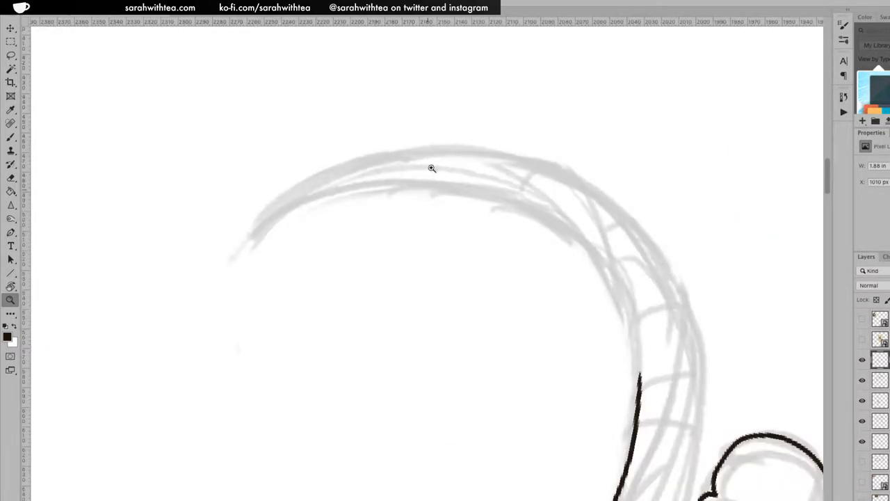
{"action": "key", "text": "b"}
{"action": "mouse_move", "coordinate": [249, 241]}
{"action": "left_mouse_down"}
{"action": "mouse_move", "coordinate": [269, 210]}
{"action": "mouse_move", "coordinate": [324, 172]}
{"action": "mouse_move", "coordinate": [412, 149]}
{"action": "left_mouse_up"}
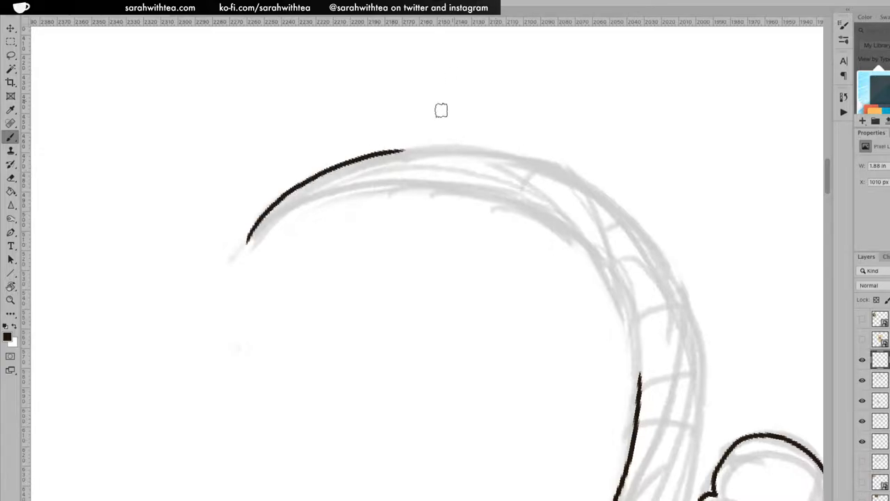
Continue the inked edge from the tail tip around the large outer bend toward the cloud cluster.
{"action": "mouse_move", "coordinate": [397, 150]}
{"action": "left_mouse_down"}
{"action": "mouse_move", "coordinate": [542, 168]}
{"action": "mouse_move", "coordinate": [613, 206]}
{"action": "mouse_move", "coordinate": [680, 293]}
{"action": "mouse_move", "coordinate": [690, 387]}
{"action": "left_mouse_up"}
{"action": "mouse_move", "coordinate": [686, 245]}
{"action": "left_mouse_down"}
{"action": "mouse_move", "coordinate": [620, 130]}
{"action": "mouse_move", "coordinate": [584, 206]}
{"action": "left_mouse_up"}
{"action": "key", "text": "ctrl+r"}
{"action": "key", "text": "ctrl+z"}
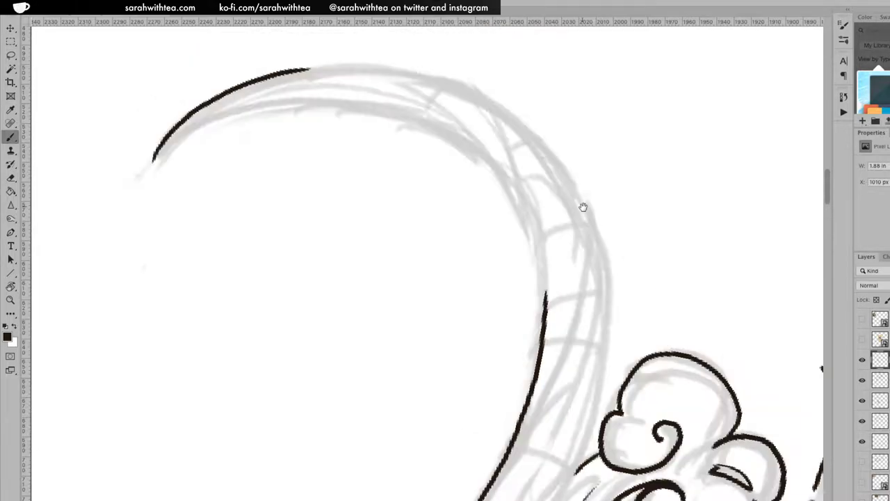
{"action": "mouse_move", "coordinate": [321, 67]}
{"action": "left_mouse_down"}
{"action": "mouse_move", "coordinate": [423, 76]}
{"action": "mouse_move", "coordinate": [500, 107]}
{"action": "left_mouse_up"}
{"action": "mouse_move", "coordinate": [543, 146]}
{"action": "left_mouse_down"}
{"action": "mouse_move", "coordinate": [584, 206]}
{"action": "mouse_move", "coordinate": [603, 305]}
{"action": "left_mouse_up"}
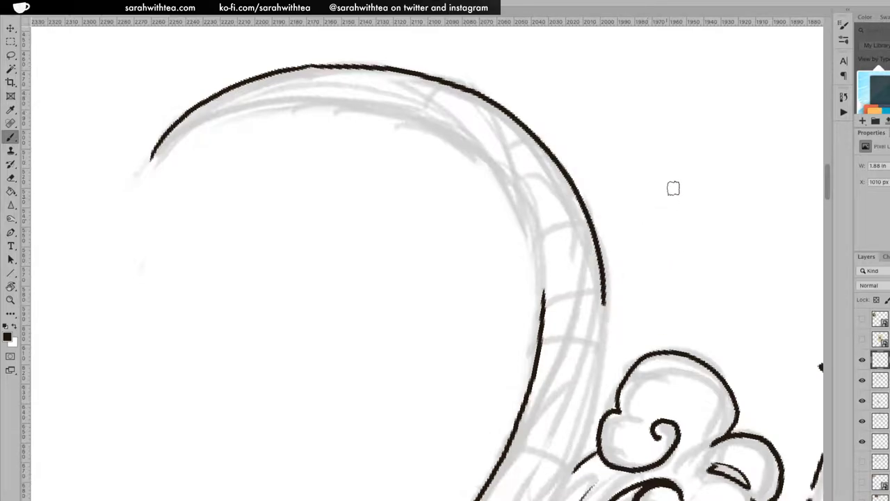
Rotate the canvas and ink the remaining edge up to the cloud cluster, blending it into the outer bend line.
{"action": "key", "text": "r"}
{"action": "mouse_move", "coordinate": [605, 109]}
{"action": "left_mouse_down"}
{"action": "mouse_move", "coordinate": [382, 33]}
{"action": "mouse_move", "coordinate": [231, 134]}
{"action": "mouse_move", "coordinate": [260, 139]}
{"action": "left_mouse_up"}
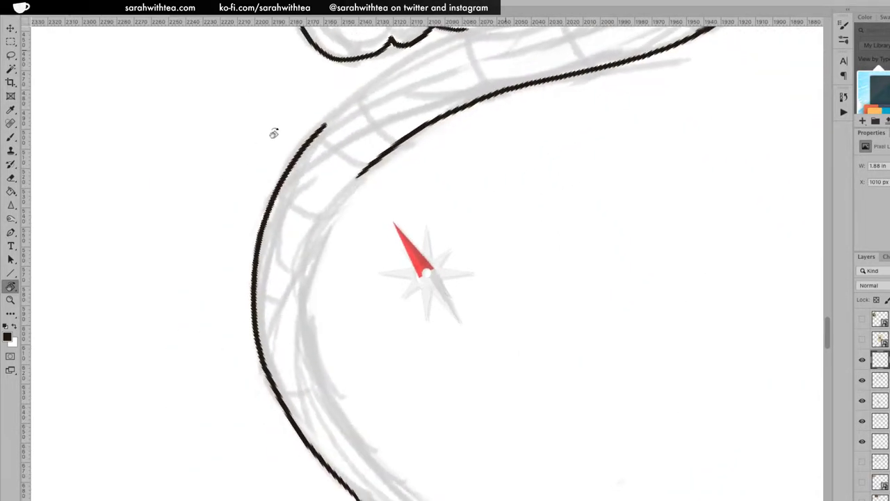
{"action": "key", "text": "b"}
{"action": "left_click_drag", "start_coordinate": [354, 92], "coordinate": [461, 25]}
{"action": "key", "text": "ctrl+z"}
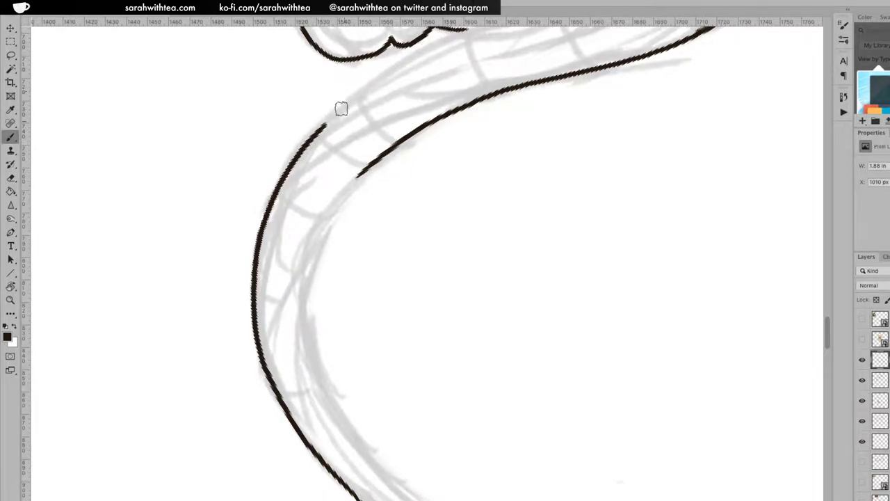
{"action": "left_click_drag", "start_coordinate": [339, 112], "coordinate": [460, 29]}
{"action": "left_click_drag", "start_coordinate": [365, 89], "coordinate": [321, 127]}
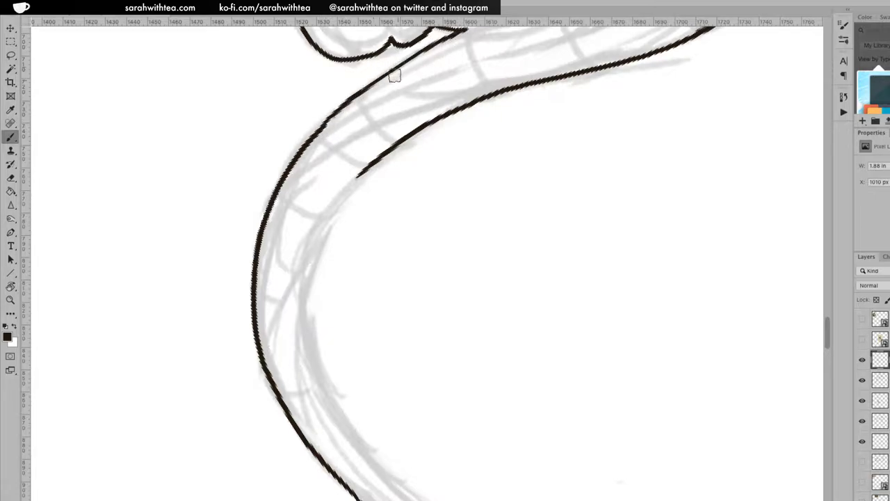
Ink the tail's inner edge around the bend to meet the pointed tip, and clean up the overlap where the strokes join.
{"action": "mouse_move", "coordinate": [317, 383]}
{"action": "left_mouse_down"}
{"action": "mouse_move", "coordinate": [308, 265]}
{"action": "mouse_move", "coordinate": [376, 159]}
{"action": "left_mouse_up"}
{"action": "left_click_drag", "start_coordinate": [372, 313], "coordinate": [266, 141]}
{"action": "mouse_move", "coordinate": [202, 182]}
{"action": "left_mouse_down"}
{"action": "mouse_move", "coordinate": [230, 238]}
{"action": "mouse_move", "coordinate": [292, 296]}
{"action": "left_mouse_up"}
{"action": "key", "text": "ctrl+z"}
{"action": "mouse_move", "coordinate": [429, 367]}
{"action": "left_mouse_down"}
{"action": "mouse_move", "coordinate": [378, 364]}
{"action": "mouse_move", "coordinate": [288, 314]}
{"action": "mouse_move", "coordinate": [230, 243]}
{"action": "mouse_move", "coordinate": [201, 149]}
{"action": "mouse_move", "coordinate": [209, 206]}
{"action": "left_mouse_up"}
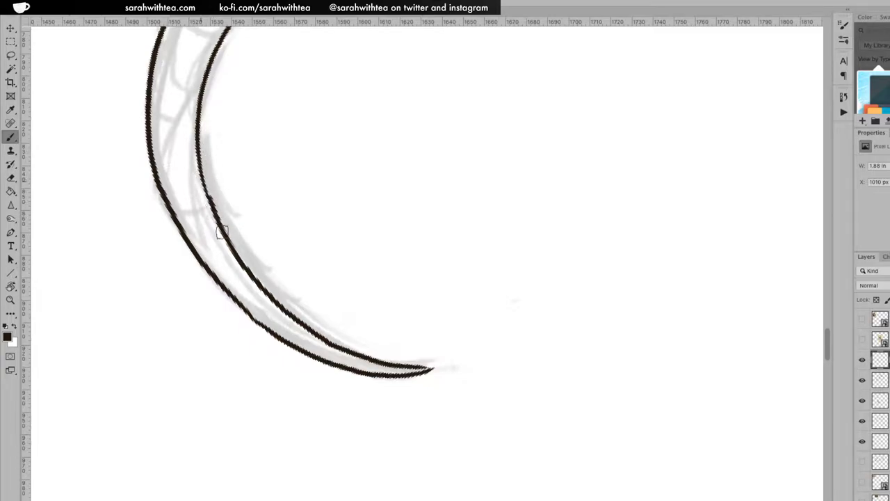
{"action": "key", "text": "e"}
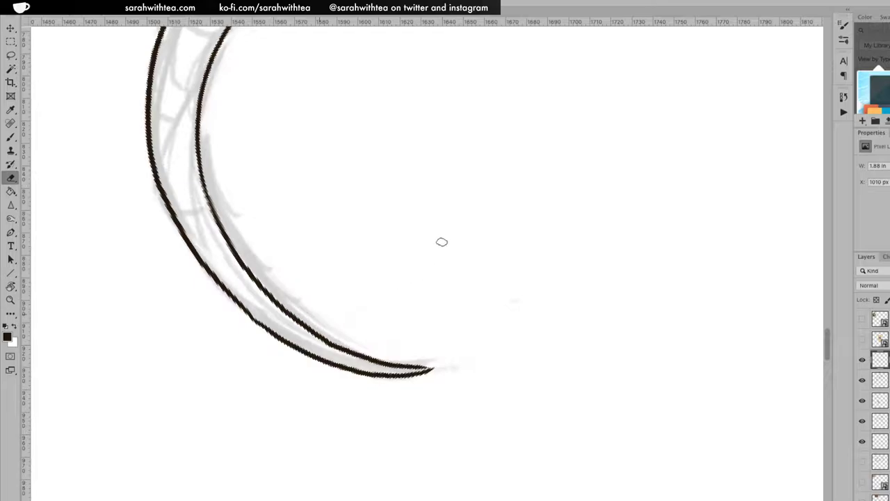
{"action": "key", "text": "ctrl+minus"}
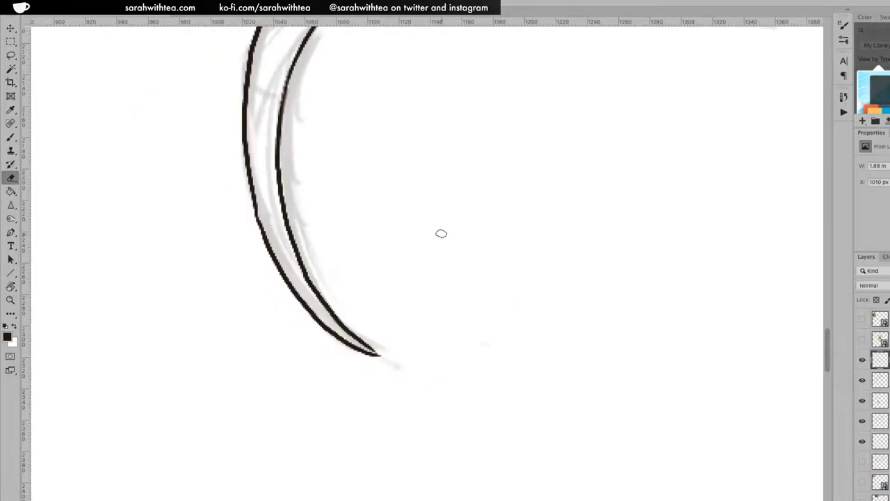
{"action": "key", "text": "z"}
{"action": "left_click", "coordinate": [453, 232], "text": "alt"}
{"action": "left_click", "coordinate": [456, 231], "text": "alt"}
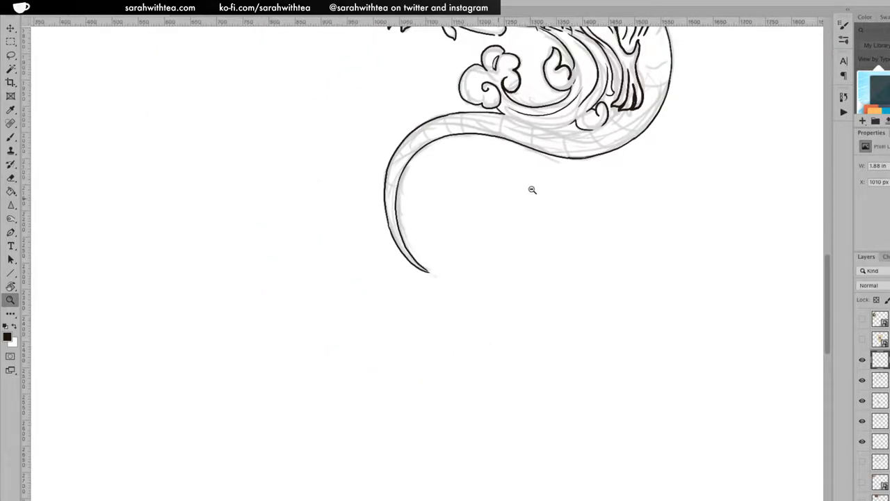
Ink the tail's upper edge beneath the cloud swirls, from the cloud cluster past the small curl to the hind foot.
{"action": "left_click", "coordinate": [546, 186], "text": "alt"}
{"action": "left_click", "coordinate": [568, 153]}
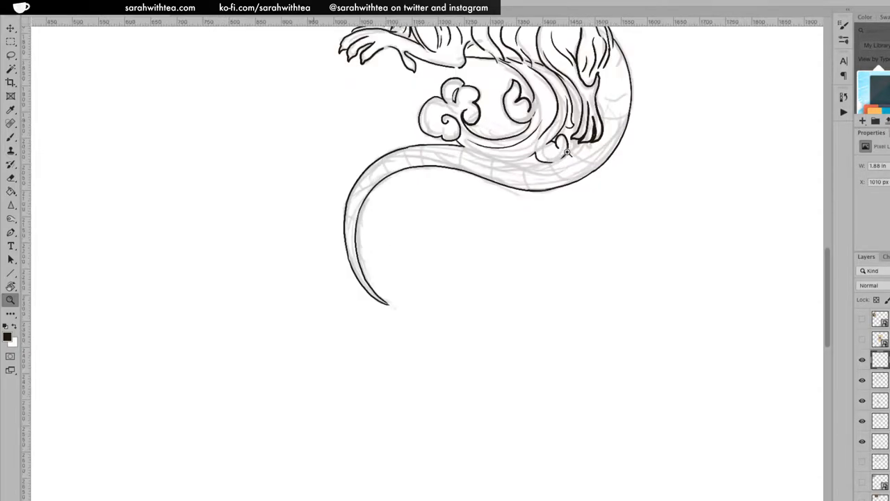
{"action": "left_click", "coordinate": [568, 153]}
{"action": "left_click", "coordinate": [568, 154]}
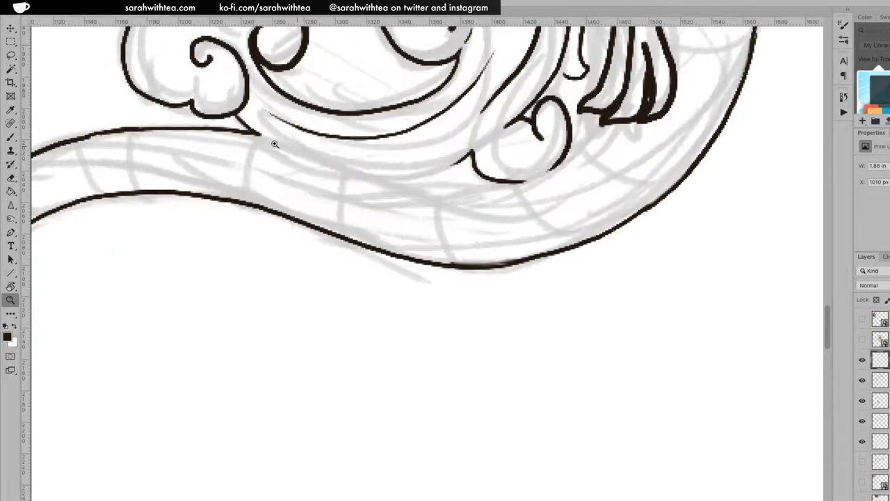
{"action": "key", "text": "b"}
{"action": "mouse_move", "coordinate": [260, 135]}
{"action": "left_mouse_down"}
{"action": "mouse_move", "coordinate": [319, 164]}
{"action": "mouse_move", "coordinate": [401, 173]}
{"action": "mouse_move", "coordinate": [451, 164]}
{"action": "mouse_move", "coordinate": [425, 178]}
{"action": "mouse_move", "coordinate": [443, 177]}
{"action": "mouse_move", "coordinate": [411, 172]}
{"action": "mouse_move", "coordinate": [486, 179]}
{"action": "left_mouse_up"}
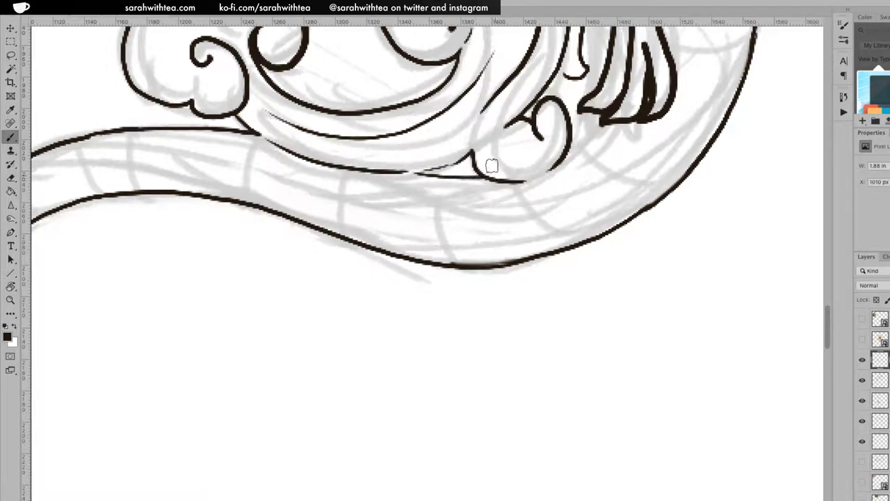
{"action": "left_click_drag", "start_coordinate": [561, 157], "coordinate": [599, 110]}
{"action": "left_click_drag", "start_coordinate": [532, 180], "coordinate": [545, 171]}
Check what each line-art layer holds by toggling visibility, and add a new empty layer for inking the large beast's frame.
{"action": "key", "text": "z"}
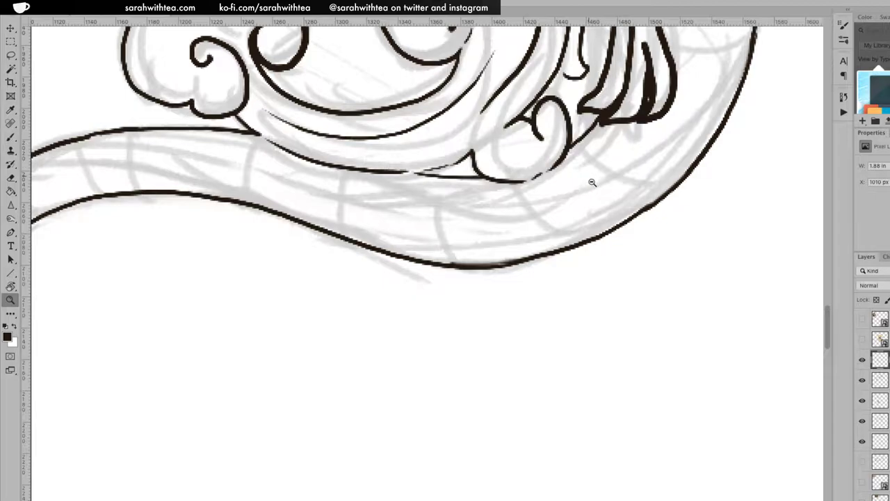
{"action": "left_click", "coordinate": [601, 196], "text": "alt"}
{"action": "left_click", "coordinate": [603, 198], "text": "alt"}
{"action": "left_click", "coordinate": [604, 201], "text": "alt"}
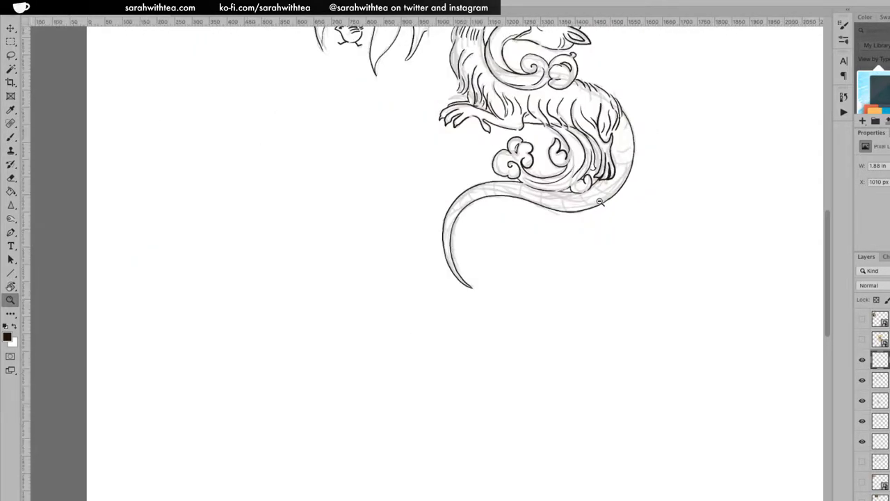
{"action": "left_click", "coordinate": [605, 200], "text": "alt"}
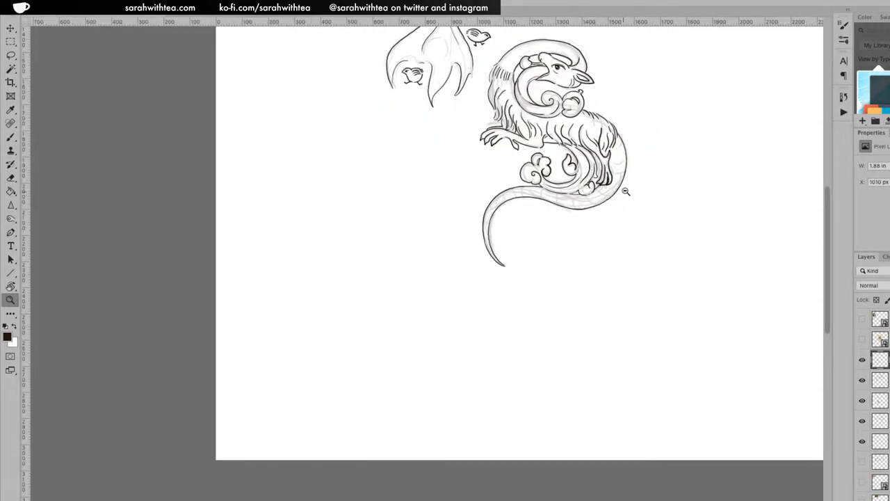
{"action": "left_click", "coordinate": [622, 195], "text": "alt"}
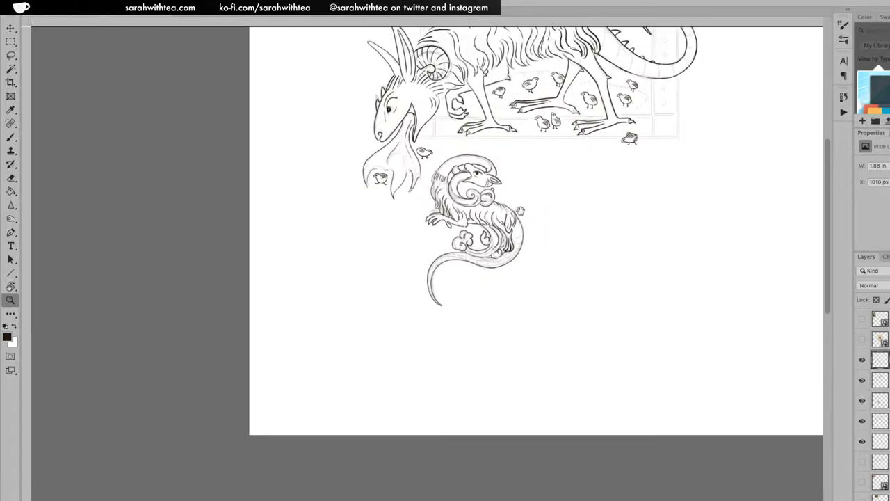
{"action": "mouse_move", "coordinate": [520, 210]}
{"action": "left_mouse_down"}
{"action": "mouse_move", "coordinate": [482, 242]}
{"action": "mouse_move", "coordinate": [456, 316]}
{"action": "mouse_move", "coordinate": [445, 321]}
{"action": "left_mouse_up"}
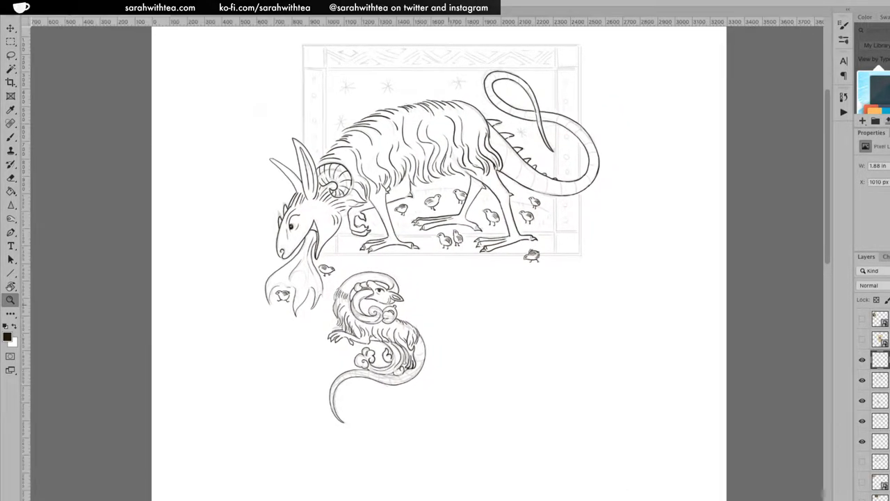
{"action": "left_click", "coordinate": [880, 380]}
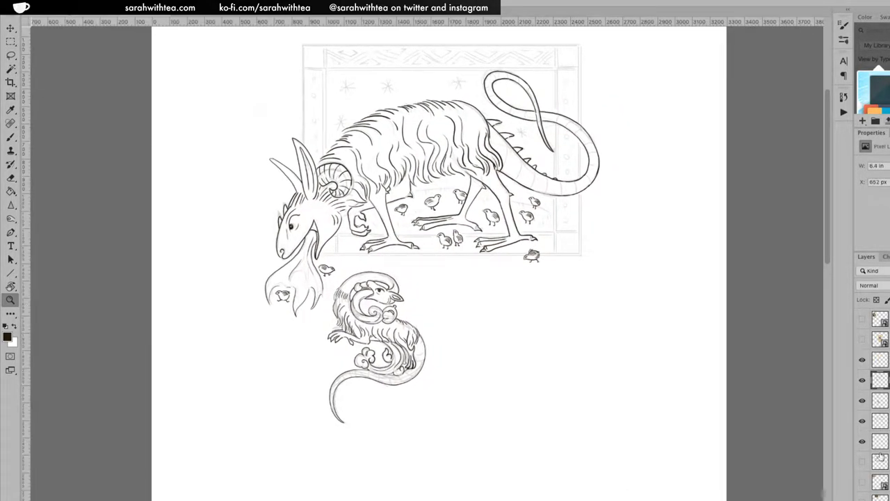
{"action": "left_click", "coordinate": [862, 441]}
{"action": "left_click", "coordinate": [863, 441]}
{"action": "left_click", "coordinate": [881, 400]}
{"action": "left_click", "coordinate": [863, 400]}
{"action": "left_click", "coordinate": [862, 400]}
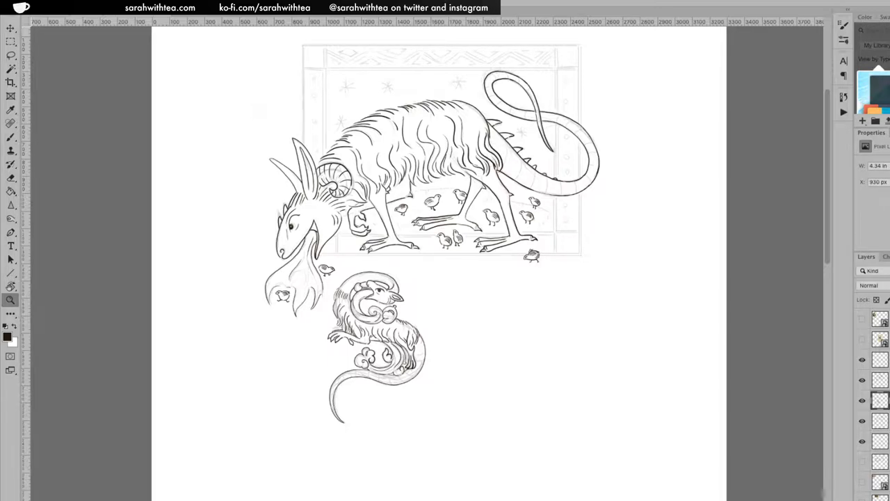
{"action": "left_click", "coordinate": [863, 379]}
{"action": "left_click", "coordinate": [862, 380]}
Ink the frame's two left vertical border lines with straight strokes, ending at the large beast's ear and back.
{"action": "left_click", "coordinate": [338, 130]}
{"action": "scroll", "coordinate": [365, 169], "scroll_direction": "up", "scroll_amount": 2}
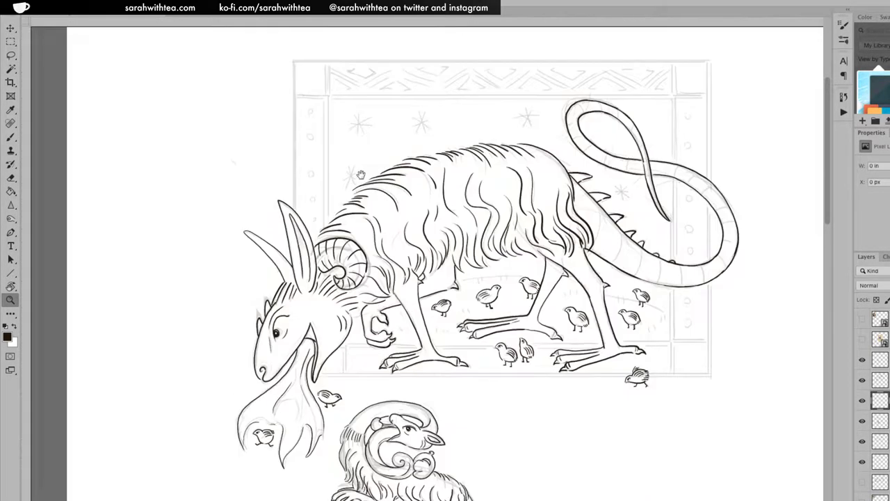
{"action": "key", "text": "b"}
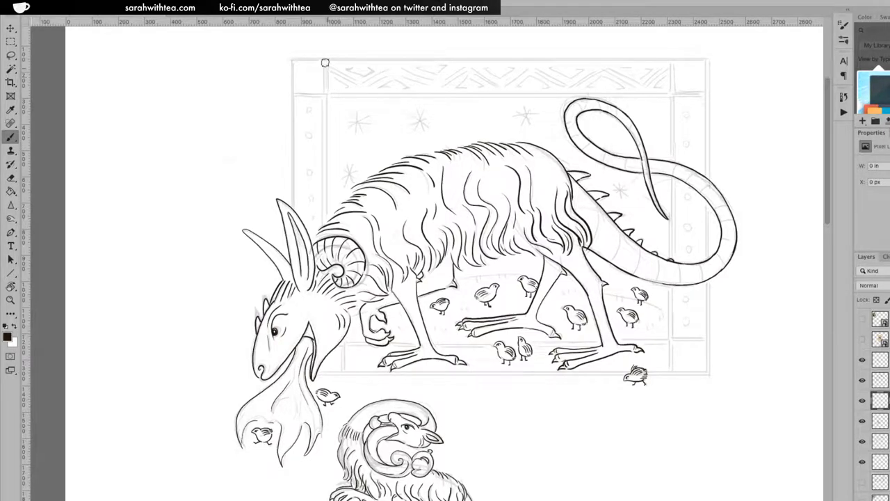
{"action": "mouse_move", "coordinate": [325, 64]}
{"action": "left_mouse_down"}
{"action": "mouse_move", "coordinate": [324, 226]}
{"action": "mouse_move", "coordinate": [294, 178]}
{"action": "mouse_move", "coordinate": [293, 60]}
{"action": "left_mouse_up"}
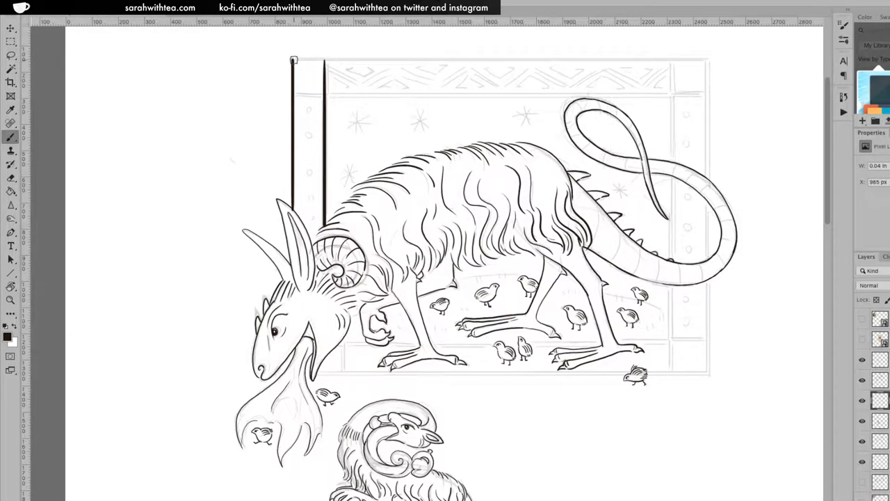
{"action": "key", "text": "w"}
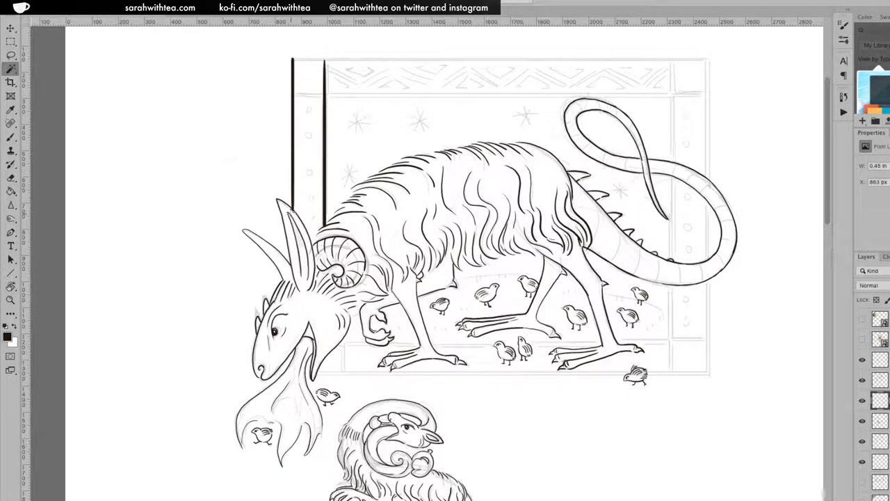
{"action": "left_click", "coordinate": [295, 217]}
{"action": "key", "text": "ctrl+d"}
{"action": "key", "text": "e"}
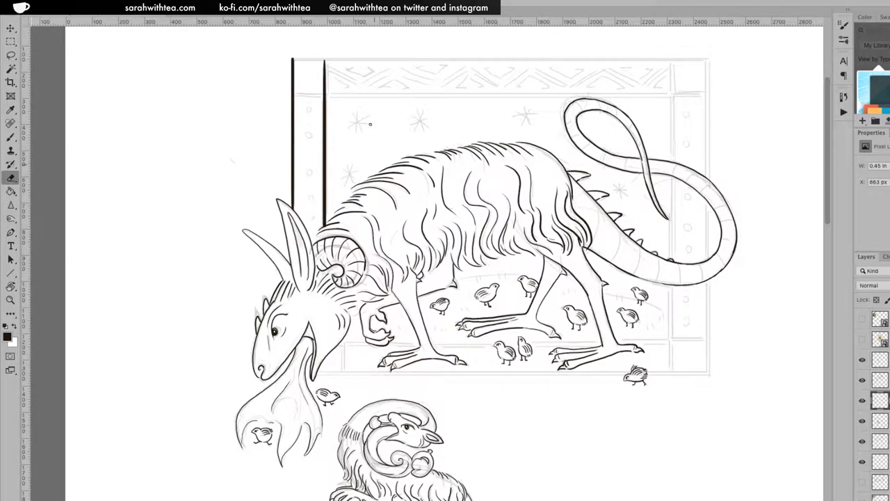
Ink the frame's two horizontal lines along the upper border, spanning from the left to the right edge.
{"action": "key", "text": "b"}
{"action": "left_click_drag", "start_coordinate": [295, 94], "coordinate": [707, 93]}
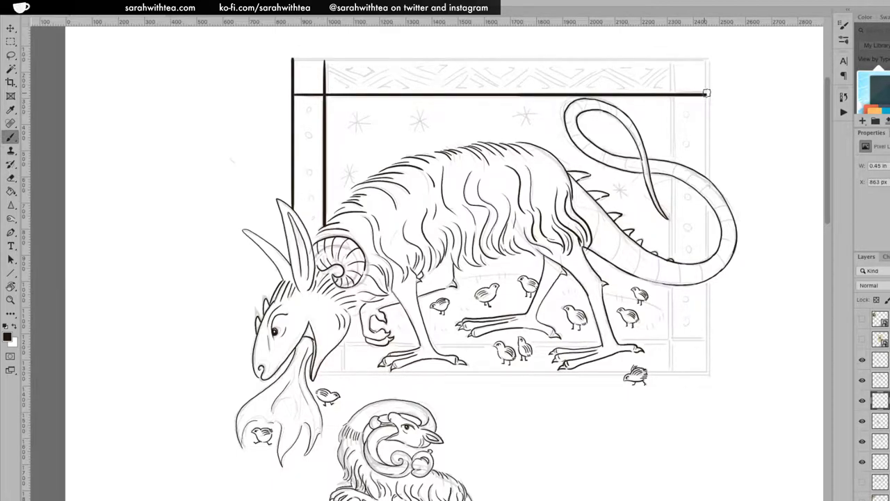
{"action": "mouse_move", "coordinate": [293, 60]}
{"action": "left_mouse_down"}
{"action": "mouse_move", "coordinate": [392, 55]}
{"action": "mouse_move", "coordinate": [703, 63]}
{"action": "left_mouse_up"}
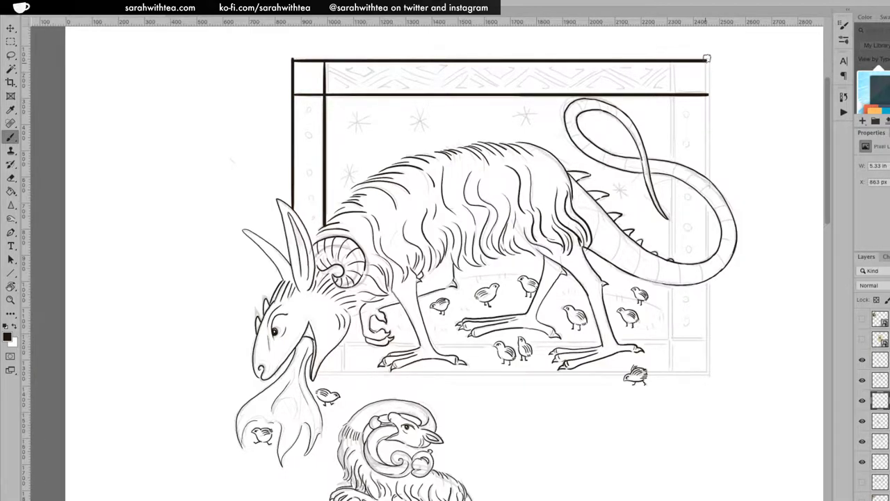
{"action": "key", "text": "e"}
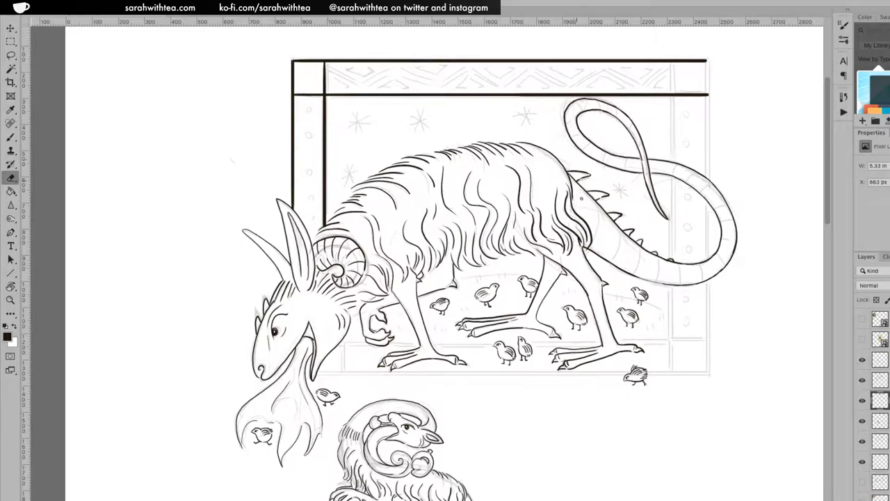
{"action": "key", "text": "b"}
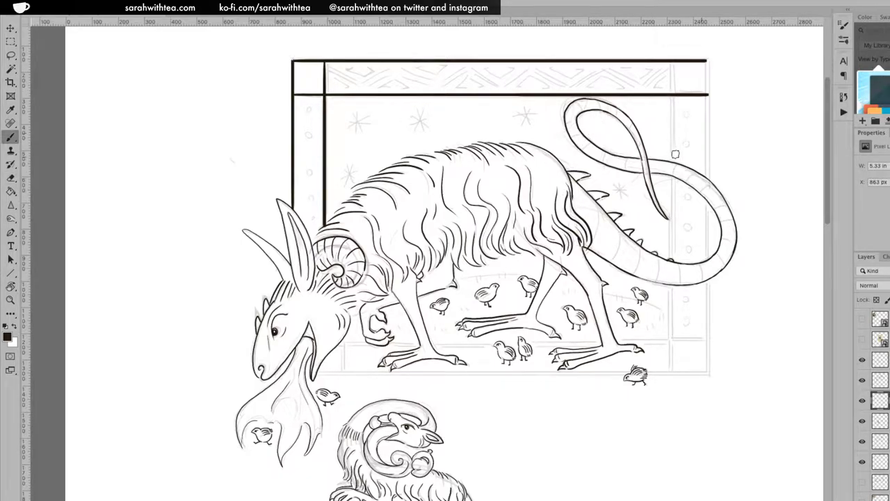
{"action": "left_click_drag", "start_coordinate": [706, 67], "coordinate": [706, 194]}
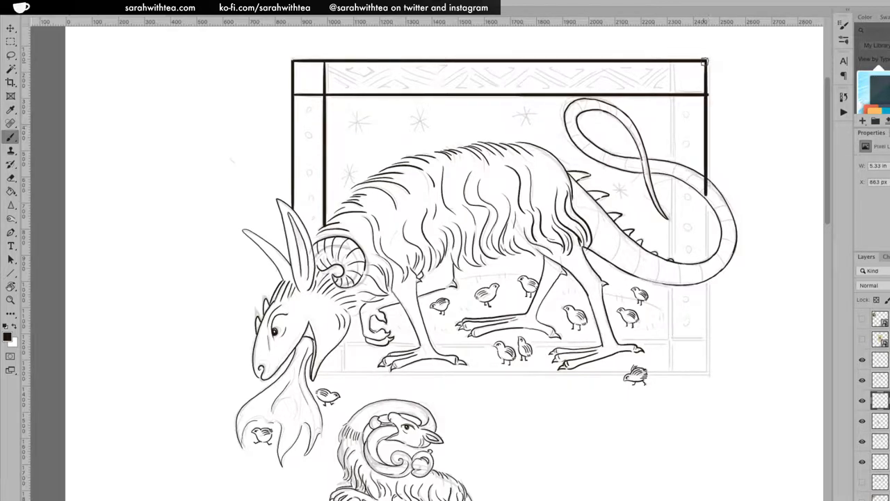
{"action": "key", "text": "ctrl+z"}
{"action": "left_click_drag", "start_coordinate": [706, 64], "coordinate": [710, 192]}
{"action": "key", "text": "ctrl+z"}
Ink the frame's two right vertical border lines down to the bottom edge and erase the parts crossing the beast's tail.
{"action": "left_click_drag", "start_coordinate": [706, 61], "coordinate": [706, 302]}
{"action": "left_click_drag", "start_coordinate": [706, 334], "coordinate": [706, 376]}
{"action": "left_click_drag", "start_coordinate": [671, 62], "coordinate": [673, 254]}
{"action": "left_click_drag", "start_coordinate": [668, 330], "coordinate": [670, 369]}
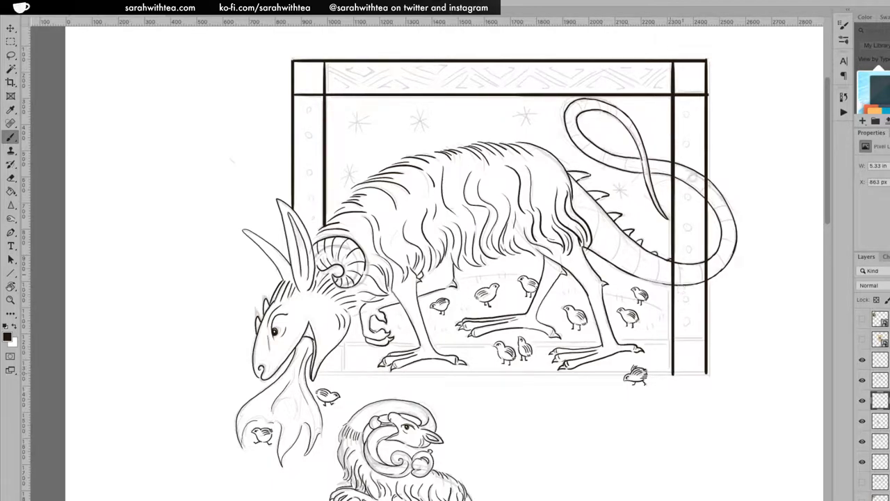
{"action": "key", "text": "e"}
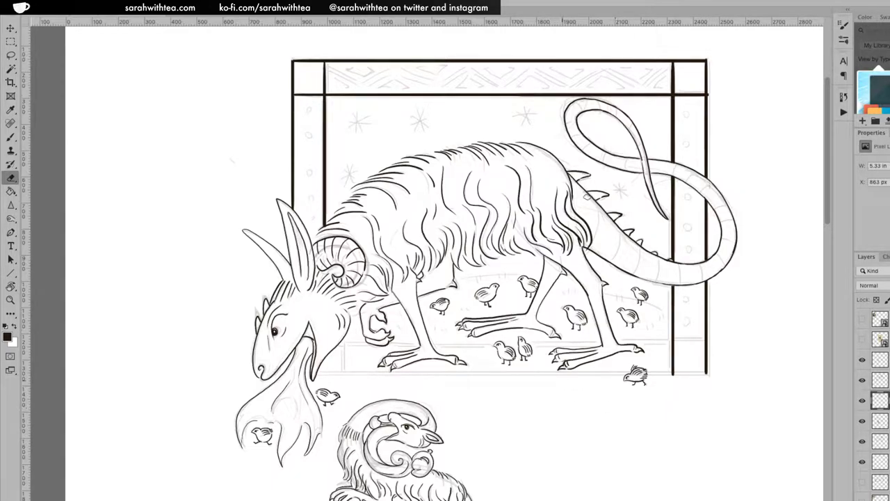
Ink the frame's two lower horizontal lines and bottom-left vertical, and erase the parts overlapping the feet and chicks.
{"action": "key", "text": "z"}
{"action": "left_click", "coordinate": [585, 257]}
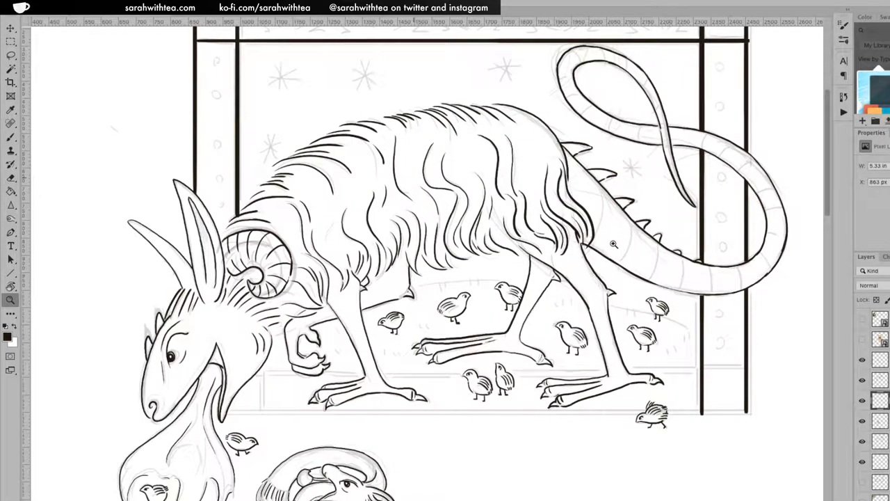
{"action": "left_click", "coordinate": [566, 317], "text": "alt"}
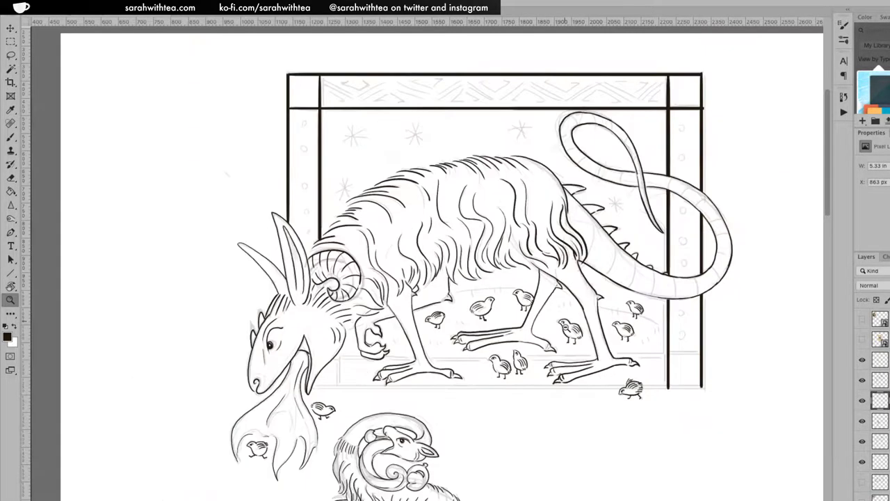
{"action": "left_click", "coordinate": [566, 317], "text": "alt"}
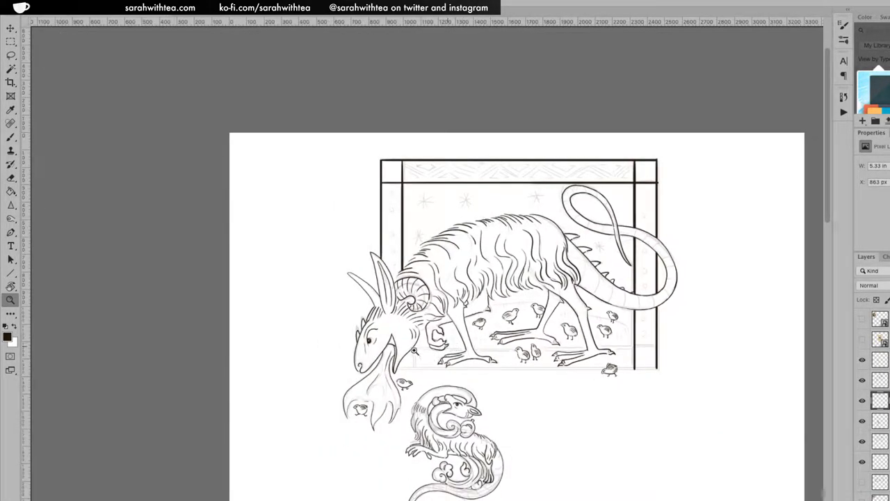
{"action": "key", "text": "b"}
{"action": "left_click_drag", "start_coordinate": [433, 350], "coordinate": [654, 349]}
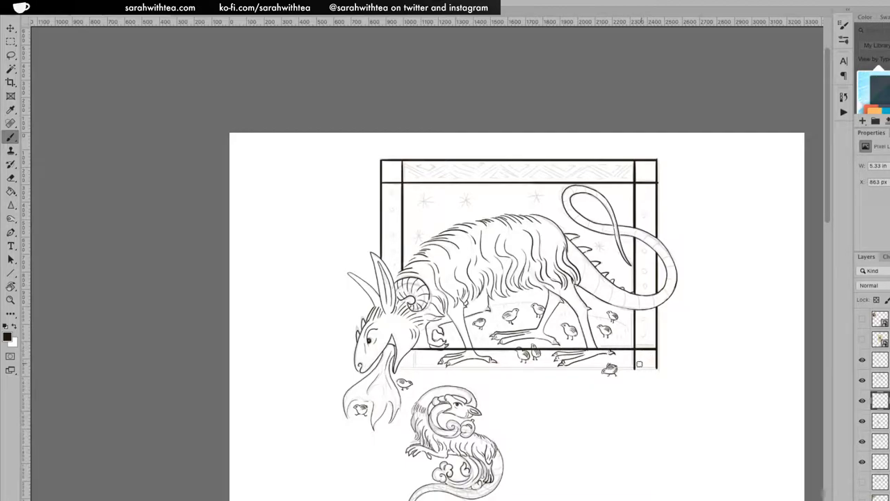
{"action": "left_click_drag", "start_coordinate": [657, 370], "coordinate": [405, 379]}
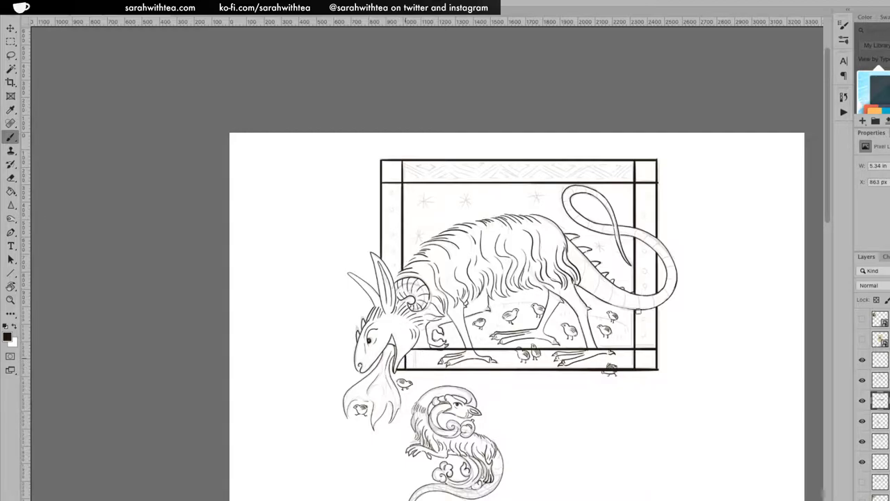
{"action": "key", "text": "e"}
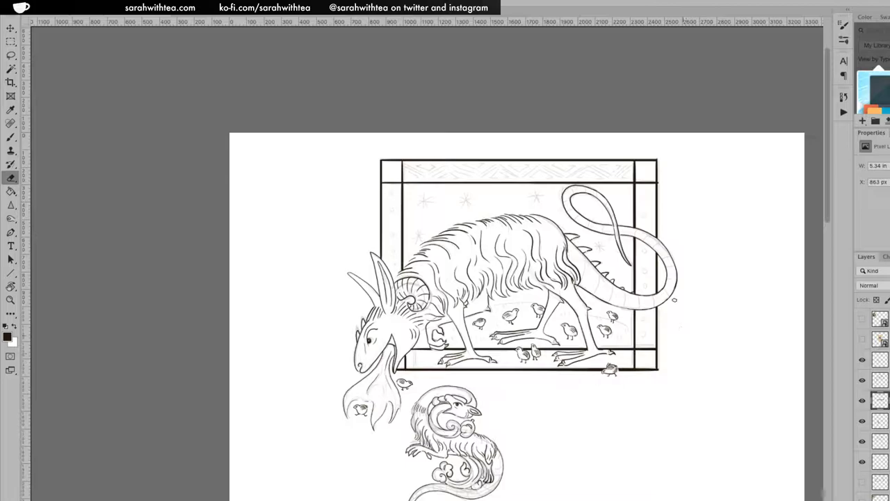
Hide the grey sketch layers of both beasts, keep the frame sketch visible, and add a new layer below the frame ink.
{"action": "left_click_drag", "start_coordinate": [556, 206], "coordinate": [514, 173]}
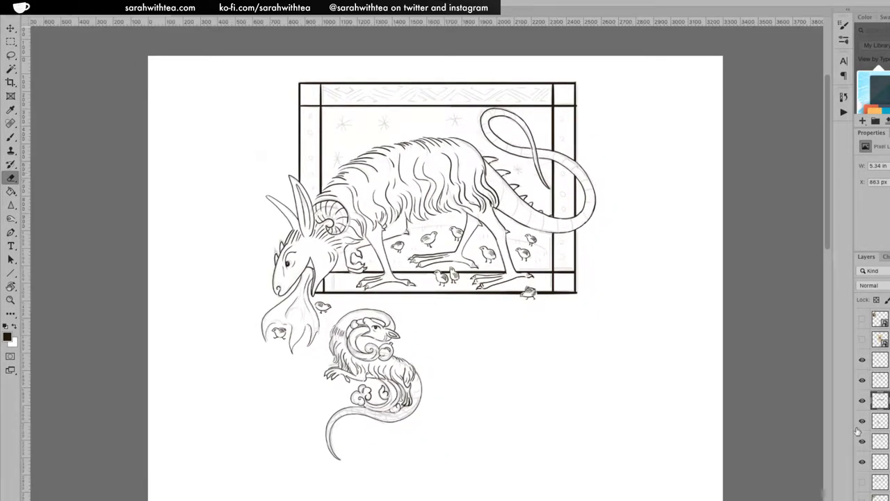
{"action": "left_click", "coordinate": [862, 462]}
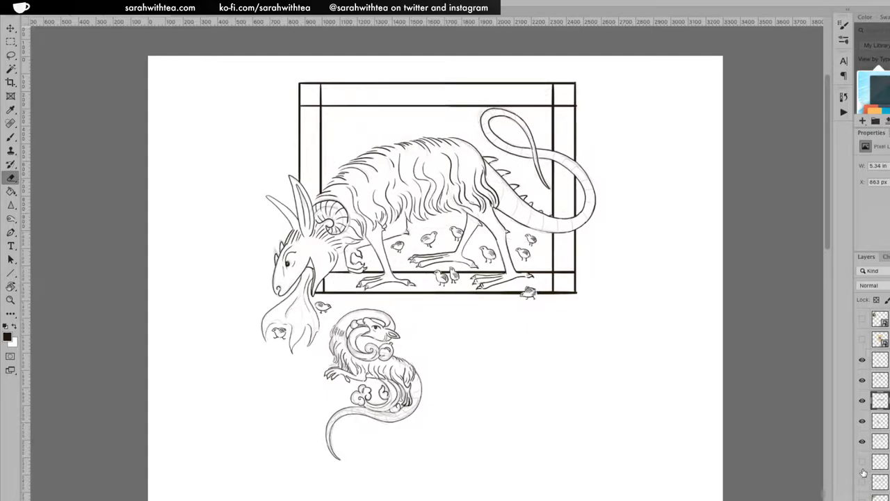
{"action": "left_click", "coordinate": [863, 462]}
{"action": "left_click", "coordinate": [863, 441]}
{"action": "left_click", "coordinate": [861, 423]}
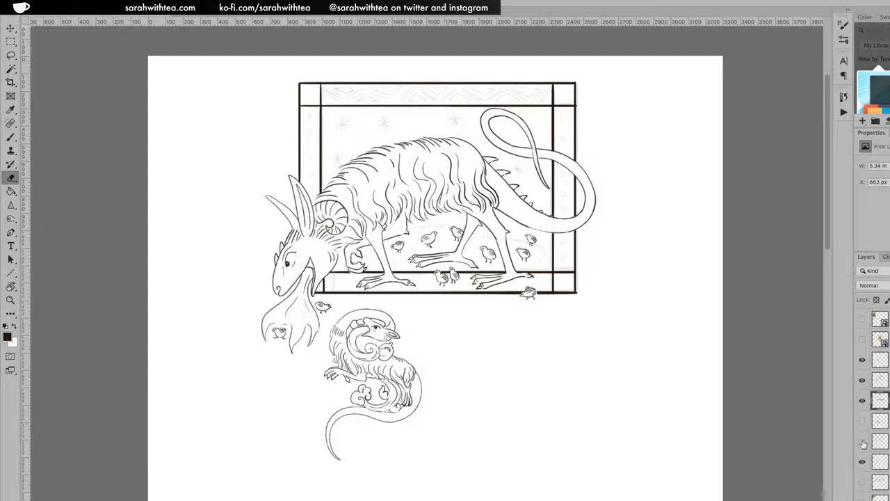
{"action": "left_click", "coordinate": [863, 401]}
{"action": "left_click", "coordinate": [863, 402]}
{"action": "left_click", "coordinate": [880, 420]}
{"action": "left_click", "coordinate": [862, 421]}
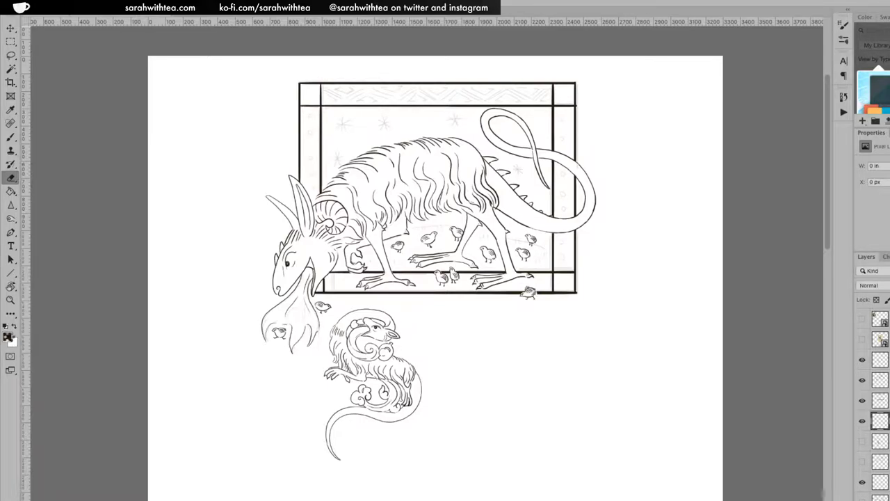
Set the foreground color to a dark golden brown.
{"action": "left_click", "coordinate": [8, 336]}
{"action": "mouse_move", "coordinate": [684, 410]}
{"action": "left_mouse_down"}
{"action": "mouse_move", "coordinate": [642, 381]}
{"action": "mouse_move", "coordinate": [650, 379]}
{"action": "left_mouse_up"}
{"action": "left_click", "coordinate": [767, 283]}
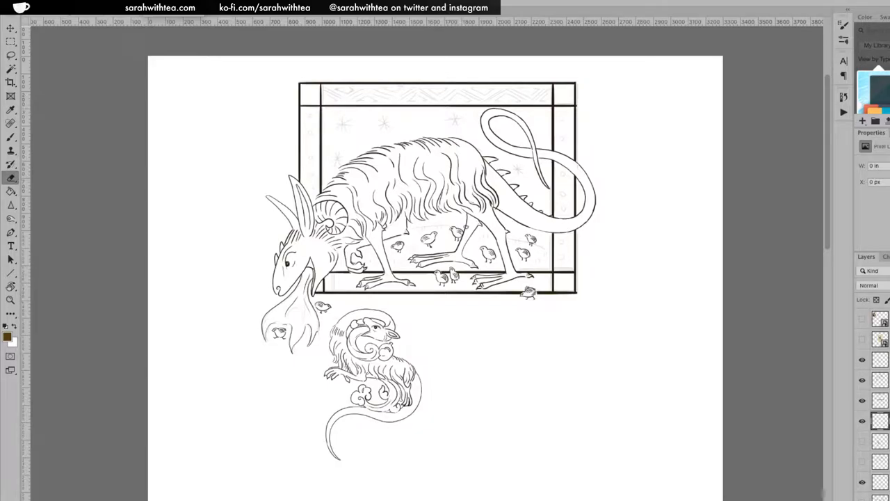
{"action": "key", "text": "z"}
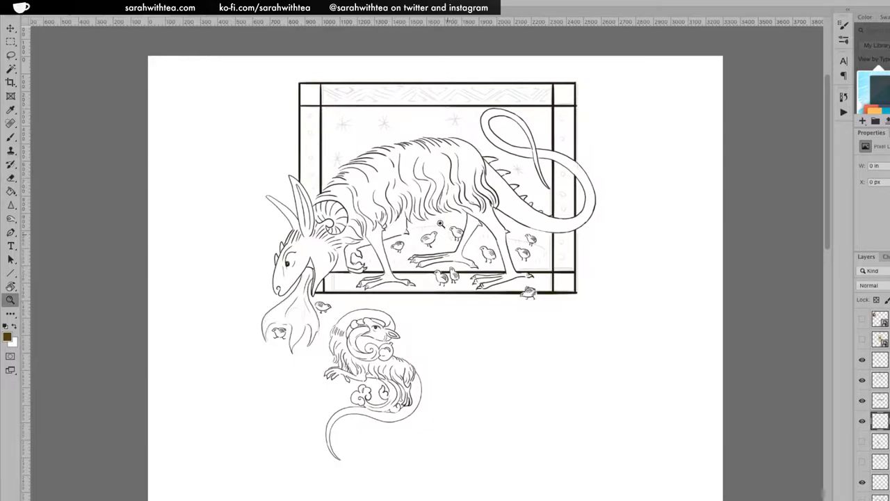
{"action": "left_click", "coordinate": [446, 221]}
{"action": "left_click", "coordinate": [446, 221]}
{"action": "left_click", "coordinate": [445, 221]}
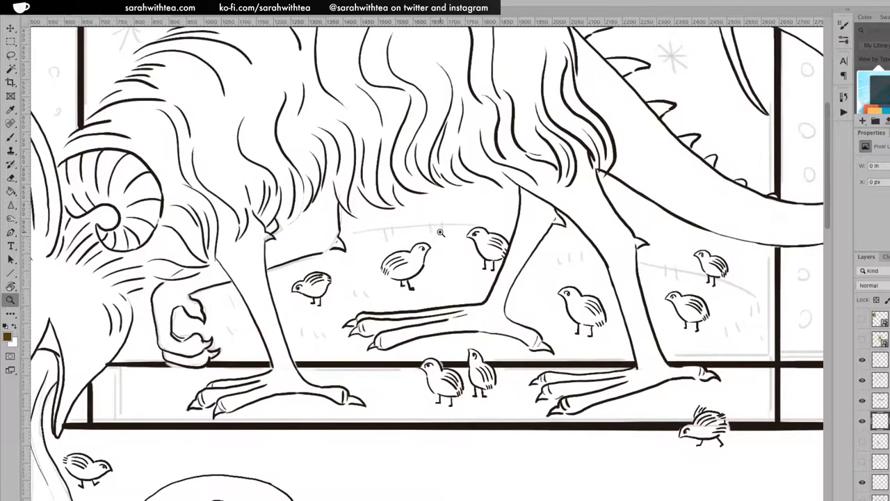
Try a grass stroke on the hill, then lighten the foreground color to golden brown #644e19.
{"action": "key", "text": "b"}
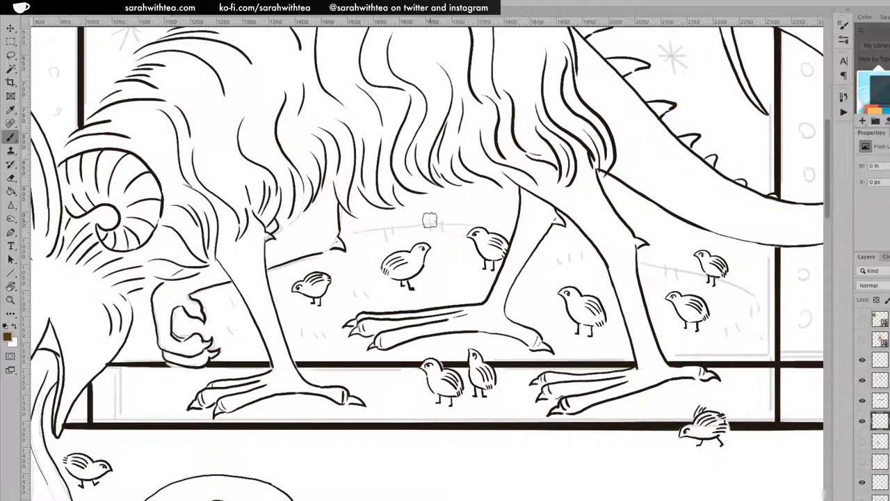
{"action": "left_click_drag", "start_coordinate": [430, 220], "coordinate": [430, 232]}
{"action": "left_click", "coordinate": [9, 338]}
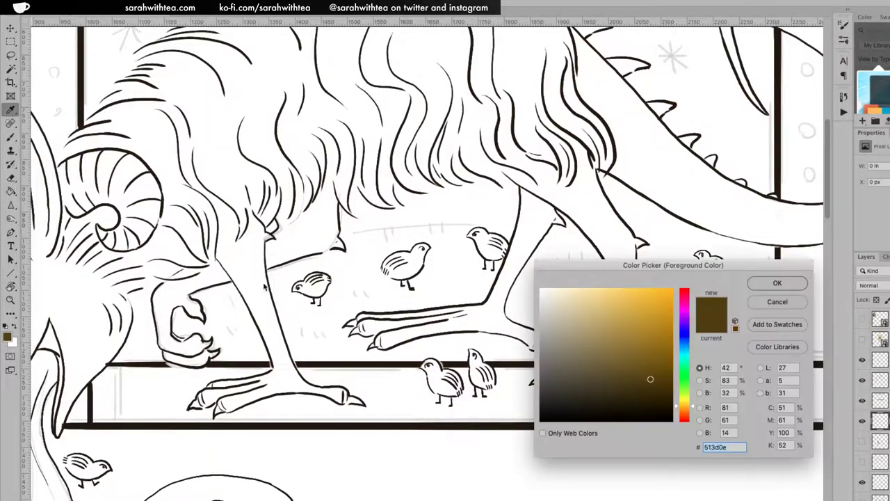
{"action": "left_click", "coordinate": [640, 367]}
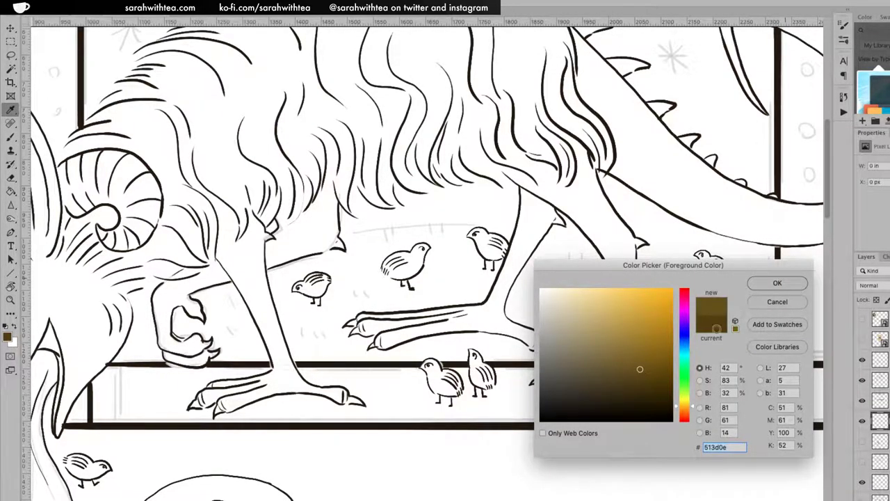
{"action": "key", "text": "Return"}
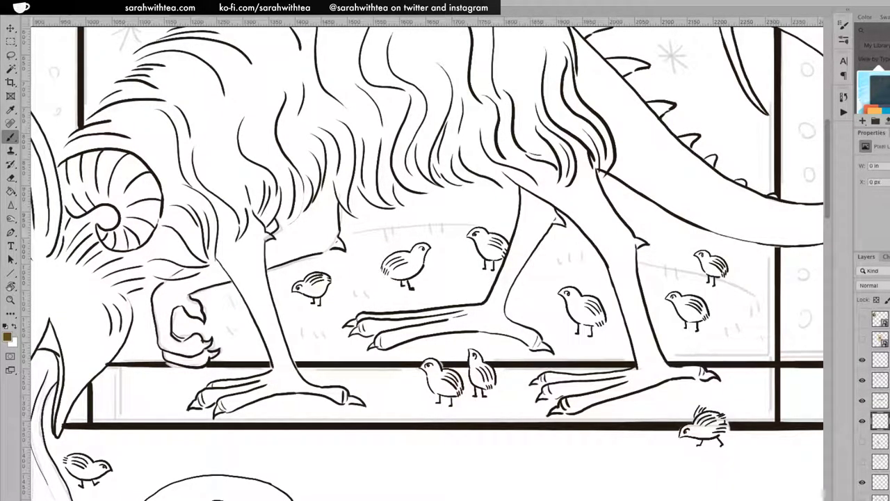
Draw tufts of short golden-brown grass strokes along the hill's crest and around the two upper chicks.
{"action": "key", "text": "ctrl"}
{"action": "left_click", "coordinate": [388, 227]}
{"action": "left_click_drag", "start_coordinate": [393, 234], "coordinate": [399, 226]}
{"action": "left_click_drag", "start_coordinate": [439, 231], "coordinate": [447, 224]}
{"action": "left_click_drag", "start_coordinate": [457, 224], "coordinate": [459, 230]}
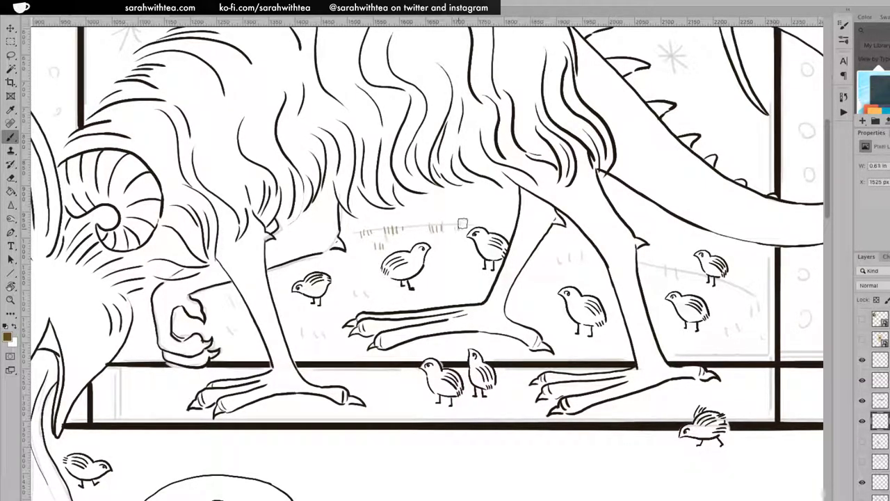
{"action": "left_click_drag", "start_coordinate": [351, 295], "coordinate": [359, 287]}
{"action": "mouse_move", "coordinate": [453, 284]}
{"action": "left_mouse_down"}
{"action": "mouse_move", "coordinate": [450, 256]}
{"action": "mouse_move", "coordinate": [459, 257]}
{"action": "left_mouse_up"}
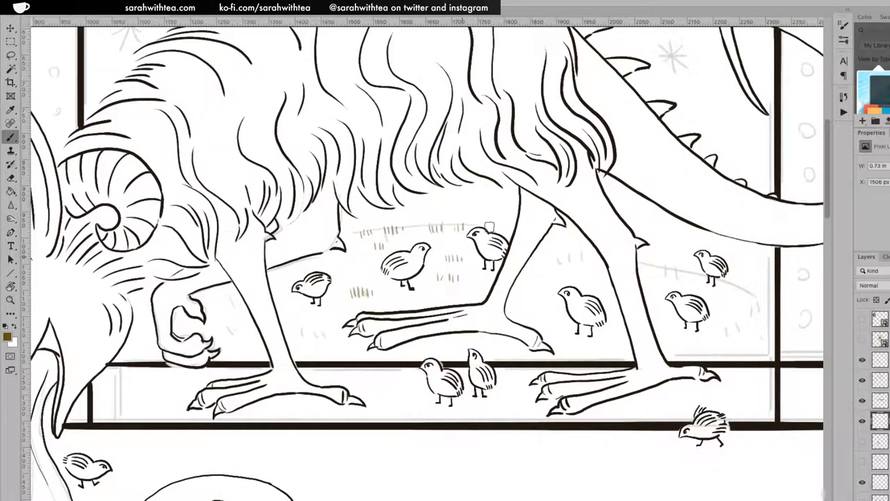
Add grass tufts beside the hind leg, near the leg spur, above the frame line, and next to the raised front claw.
{"action": "left_click_drag", "start_coordinate": [506, 235], "coordinate": [506, 224]}
{"action": "left_click_drag", "start_coordinate": [348, 239], "coordinate": [348, 232]}
{"action": "mouse_move", "coordinate": [305, 338]}
{"action": "left_mouse_down"}
{"action": "mouse_move", "coordinate": [308, 330]}
{"action": "mouse_move", "coordinate": [325, 345]}
{"action": "mouse_move", "coordinate": [347, 345]}
{"action": "left_mouse_up"}
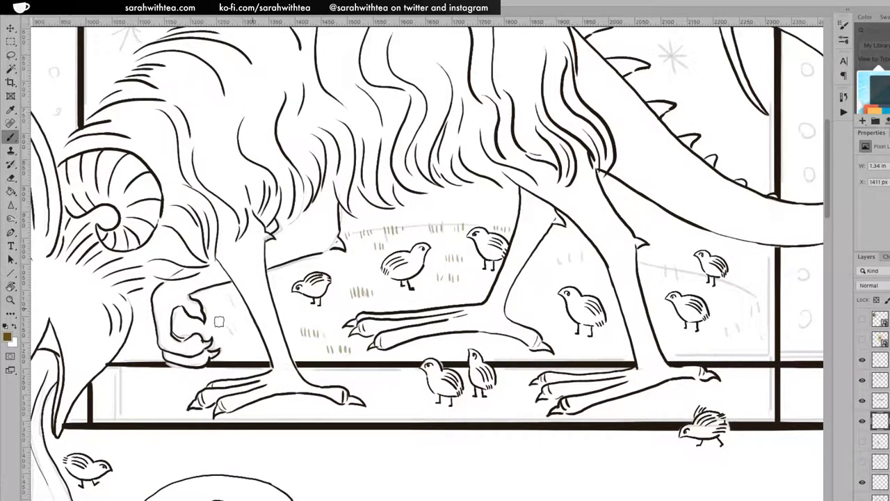
{"action": "left_click_drag", "start_coordinate": [216, 306], "coordinate": [226, 304]}
{"action": "left_click_drag", "start_coordinate": [225, 333], "coordinate": [226, 327]}
{"action": "left_click_drag", "start_coordinate": [230, 334], "coordinate": [237, 329]}
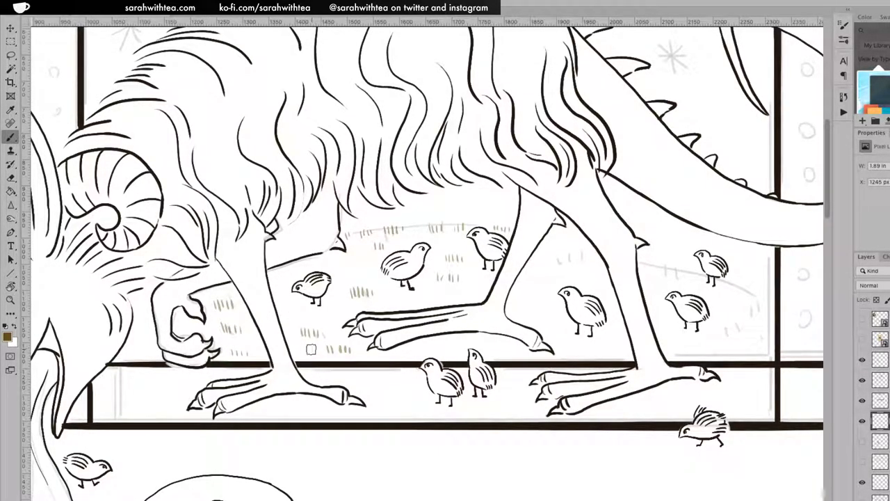
Draw grass tufts between the beast's two hind legs and across the hill slope behind the tail-side leg.
{"action": "left_click_drag", "start_coordinate": [559, 263], "coordinate": [578, 254]}
{"action": "mouse_move", "coordinate": [581, 263]}
{"action": "left_mouse_down"}
{"action": "mouse_move", "coordinate": [582, 253]}
{"action": "mouse_move", "coordinate": [556, 268]}
{"action": "left_mouse_up"}
{"action": "left_click_drag", "start_coordinate": [561, 276], "coordinate": [561, 267]}
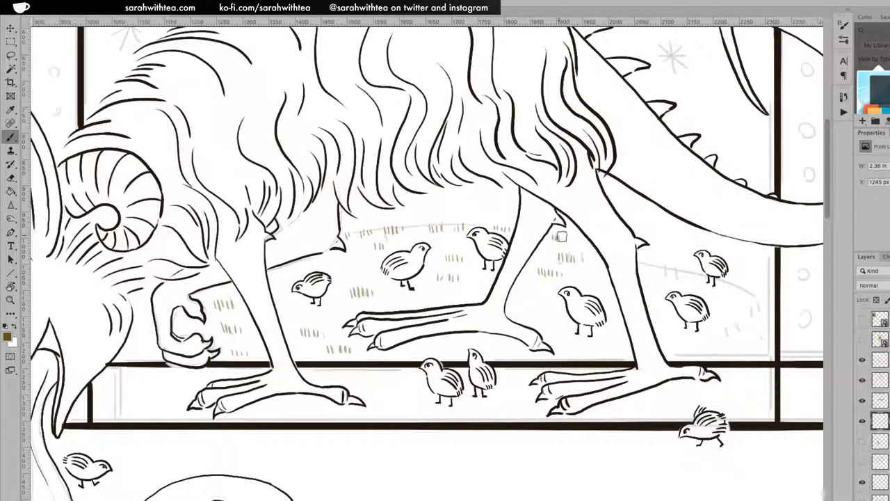
{"action": "left_click_drag", "start_coordinate": [569, 247], "coordinate": [575, 239]}
{"action": "mouse_move", "coordinate": [643, 270]}
{"action": "left_mouse_down"}
{"action": "mouse_move", "coordinate": [643, 261]}
{"action": "mouse_move", "coordinate": [657, 262]}
{"action": "left_mouse_up"}
{"action": "left_click_drag", "start_coordinate": [660, 271], "coordinate": [666, 263]}
{"action": "left_click_drag", "start_coordinate": [669, 272], "coordinate": [670, 262]}
{"action": "mouse_move", "coordinate": [726, 336]}
{"action": "left_mouse_down"}
{"action": "mouse_move", "coordinate": [727, 327]}
{"action": "mouse_move", "coordinate": [748, 327]}
{"action": "left_mouse_up"}
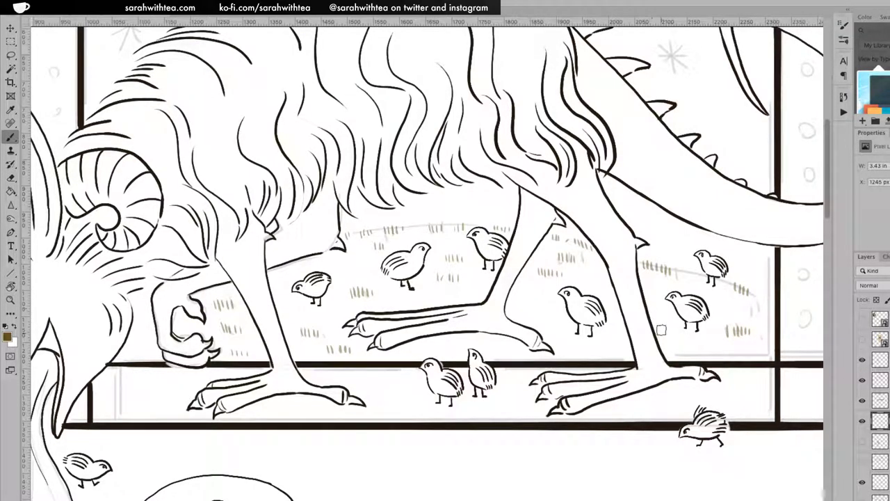
Fill the remaining gaps on the hill with grass tufts, including beneath the feet, beside the head, and along the hill's outer edge.
{"action": "left_click_drag", "start_coordinate": [662, 335], "coordinate": [662, 328]}
{"action": "left_click_drag", "start_coordinate": [521, 306], "coordinate": [527, 310]}
{"action": "left_click_drag", "start_coordinate": [441, 341], "coordinate": [450, 350]}
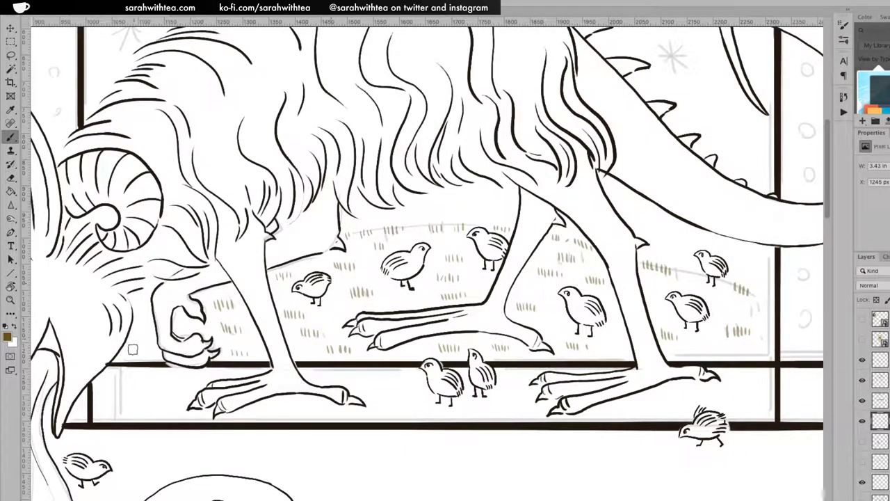
{"action": "left_click", "coordinate": [134, 354]}
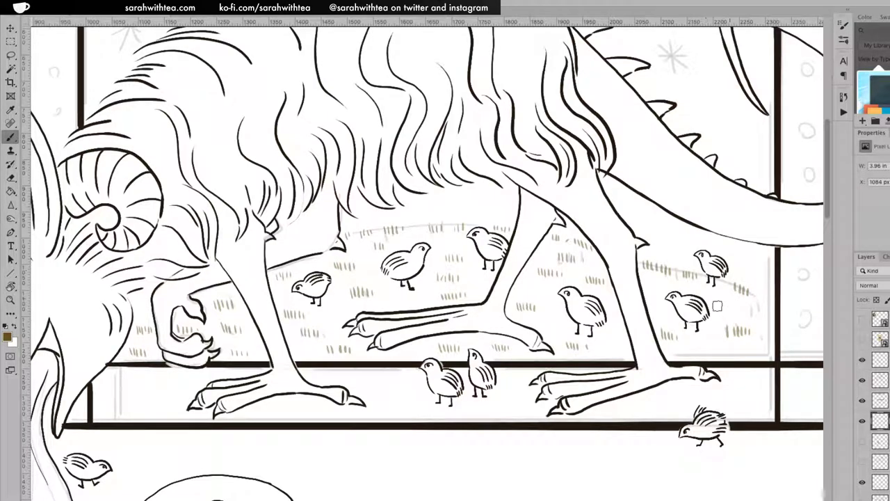
{"action": "left_click_drag", "start_coordinate": [722, 306], "coordinate": [728, 313]}
{"action": "left_click_drag", "start_coordinate": [704, 345], "coordinate": [717, 352]}
{"action": "mouse_move", "coordinate": [757, 308]}
{"action": "left_mouse_down"}
{"action": "mouse_move", "coordinate": [769, 318]}
{"action": "mouse_move", "coordinate": [761, 320]}
{"action": "left_mouse_up"}
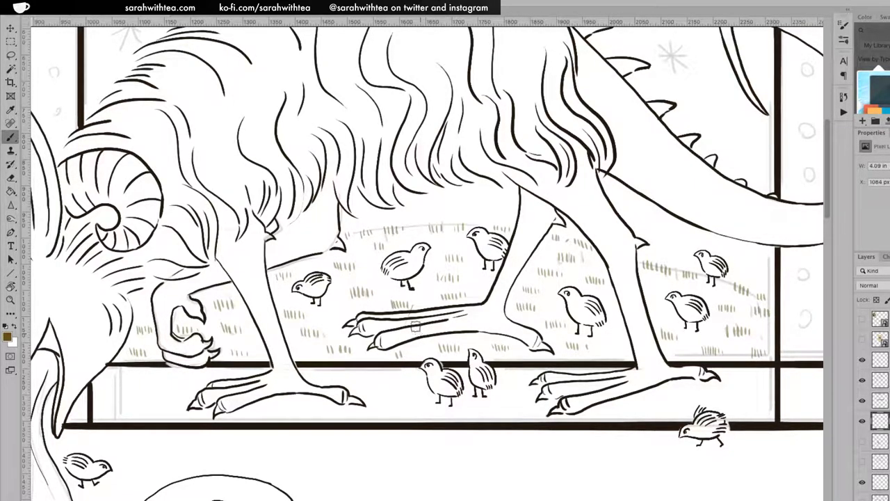
{"action": "key", "text": "e"}
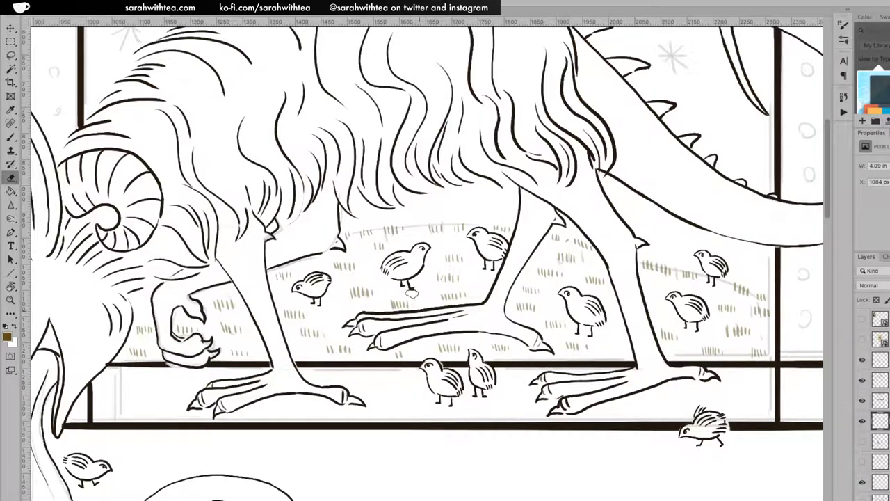
{"action": "key", "text": "b"}
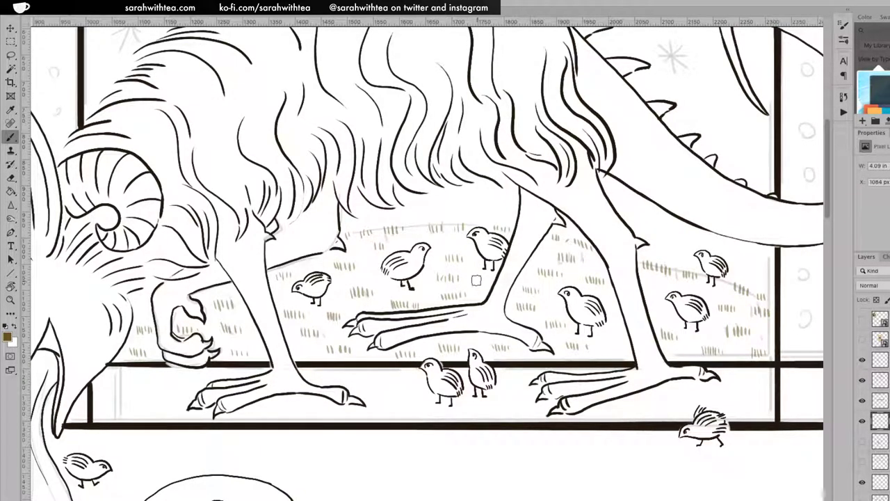
Add small grass tufts in the empty spots just above the frame line and on both sides of the rearmost leg.
{"action": "key", "text": "z"}
{"action": "left_click", "coordinate": [482, 260], "text": "alt"}
{"action": "left_click", "coordinate": [480, 263], "text": "alt"}
{"action": "key", "text": "h"}
{"action": "left_click_drag", "start_coordinate": [570, 245], "coordinate": [546, 295]}
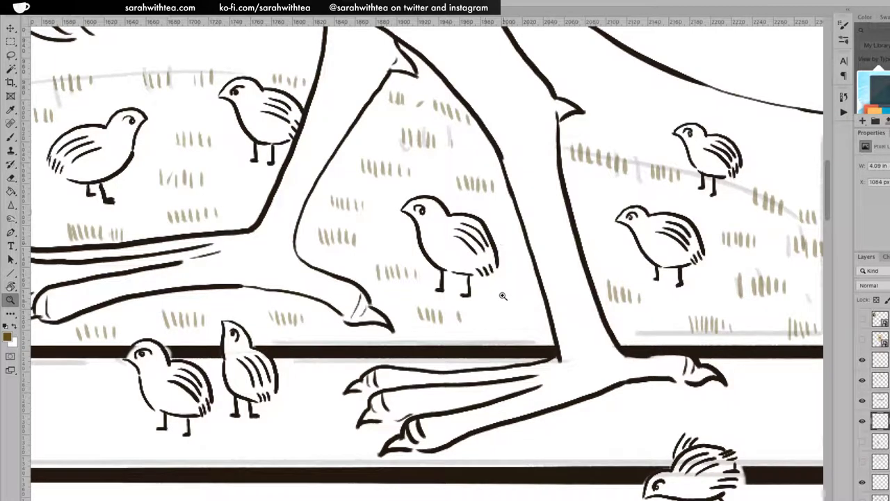
{"action": "key", "text": "b"}
{"action": "mouse_move", "coordinate": [497, 321]}
{"action": "left_mouse_down"}
{"action": "mouse_move", "coordinate": [538, 324]}
{"action": "mouse_move", "coordinate": [517, 310]}
{"action": "left_mouse_up"}
{"action": "left_click_drag", "start_coordinate": [523, 320], "coordinate": [528, 310]}
{"action": "left_click_drag", "start_coordinate": [533, 320], "coordinate": [532, 311]}
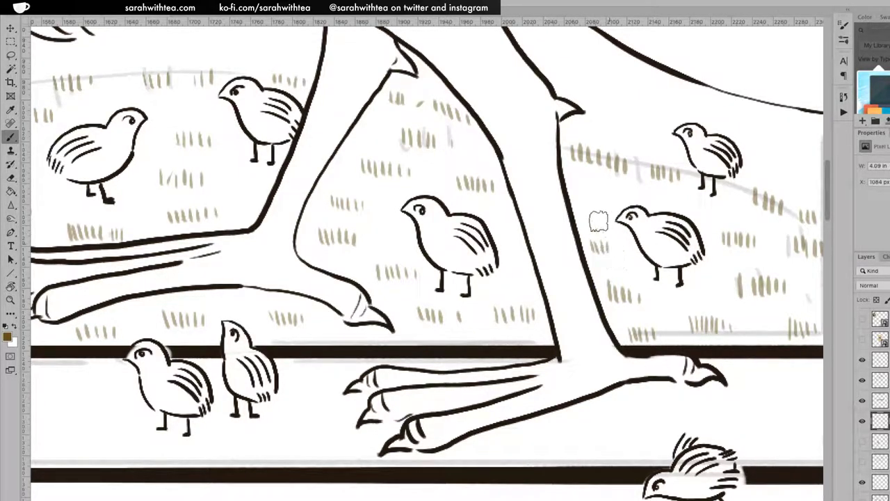
View the whole drawing, then activate the hidden layer directly below the grass layer and make it visible.
{"action": "key", "text": "z"}
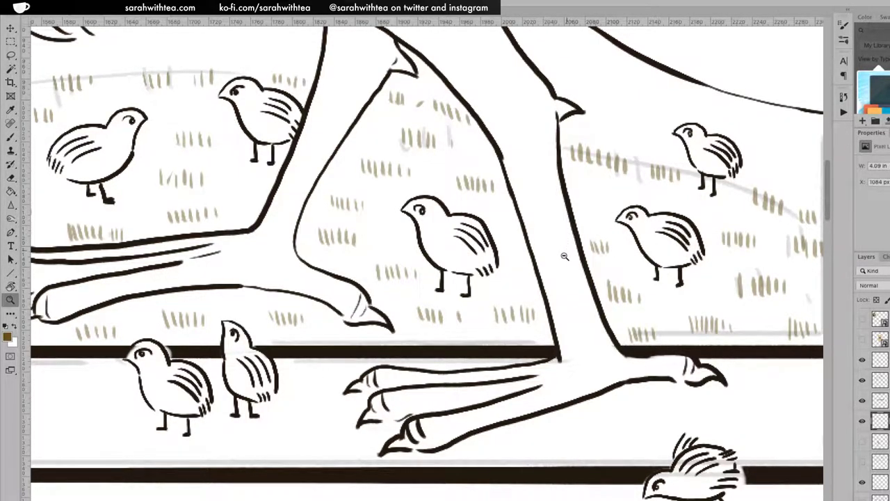
{"action": "left_click", "coordinate": [565, 257], "text": "alt"}
{"action": "left_click", "coordinate": [563, 266], "text": "alt"}
{"action": "left_click", "coordinate": [564, 268], "text": "alt"}
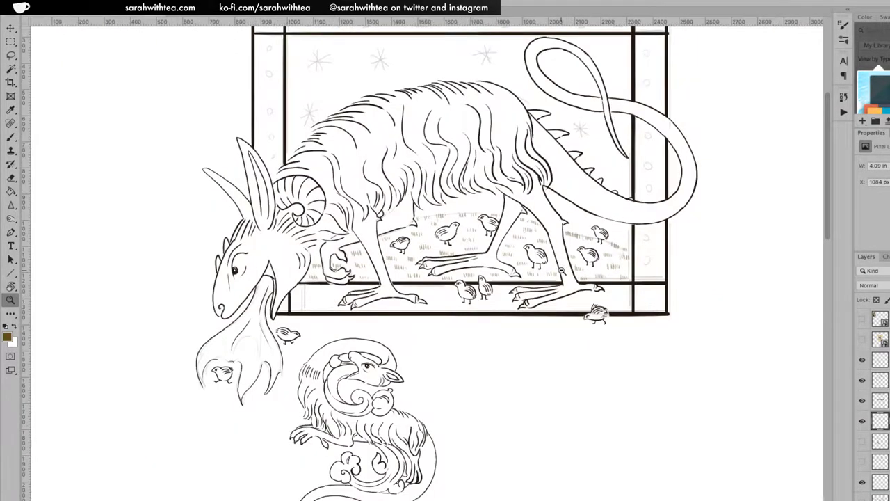
{"action": "left_click", "coordinate": [563, 271], "text": "alt"}
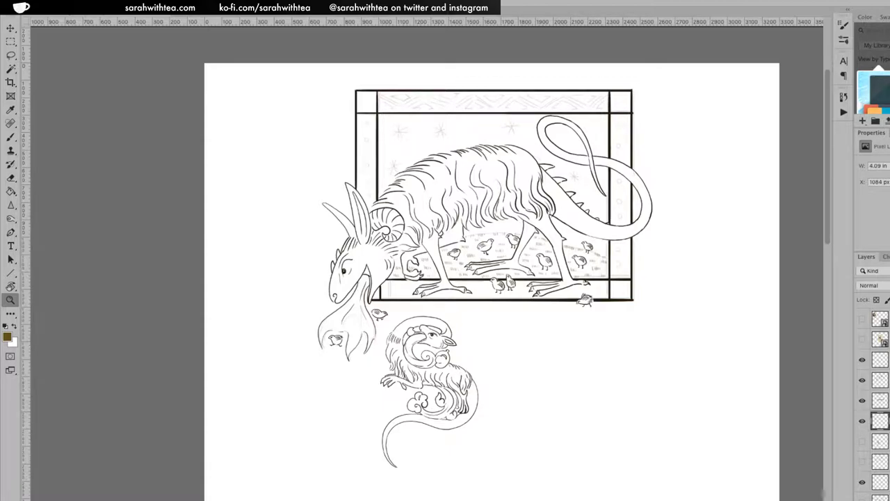
{"action": "left_click", "coordinate": [880, 441]}
{"action": "left_click", "coordinate": [862, 441]}
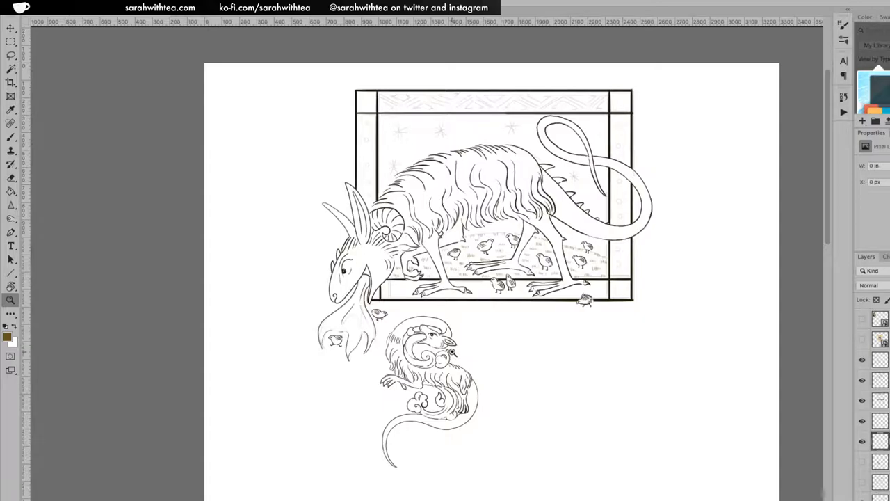
Look through the Kyle's Paintbox gouache brushes in the preset list and on the handwritten brush sample sheet.
{"action": "key", "text": "b"}
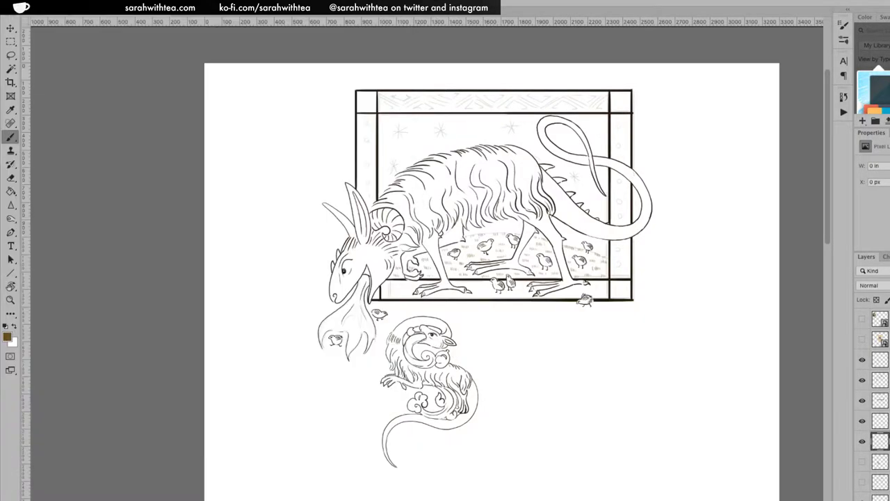
{"action": "left_click", "coordinate": [18, 7]}
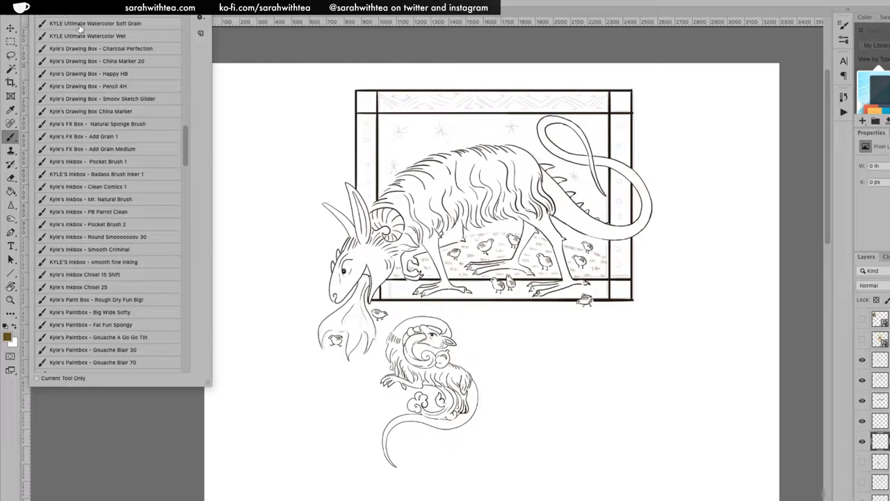
{"action": "left_click_drag", "start_coordinate": [181, 153], "coordinate": [186, 173]}
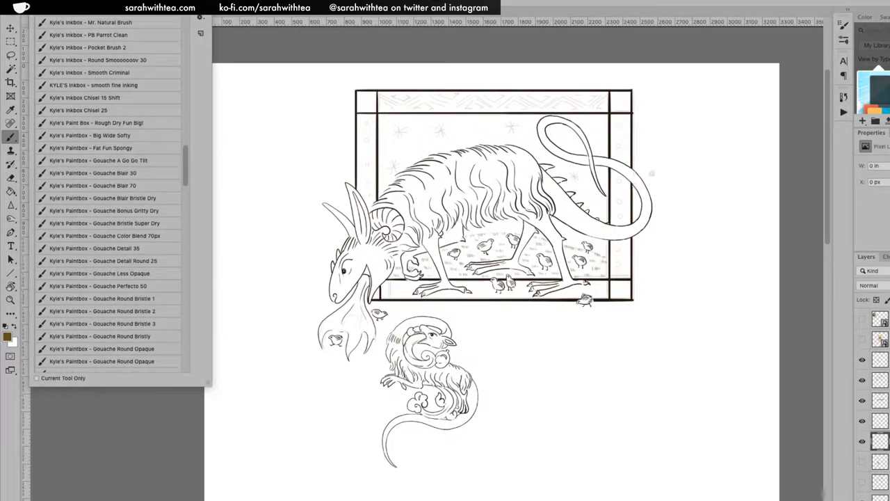
{"action": "key", "text": "Escape"}
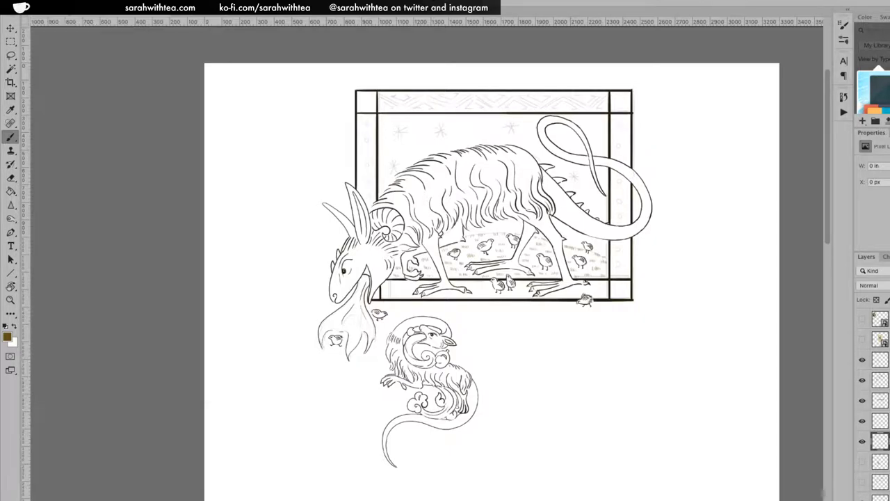
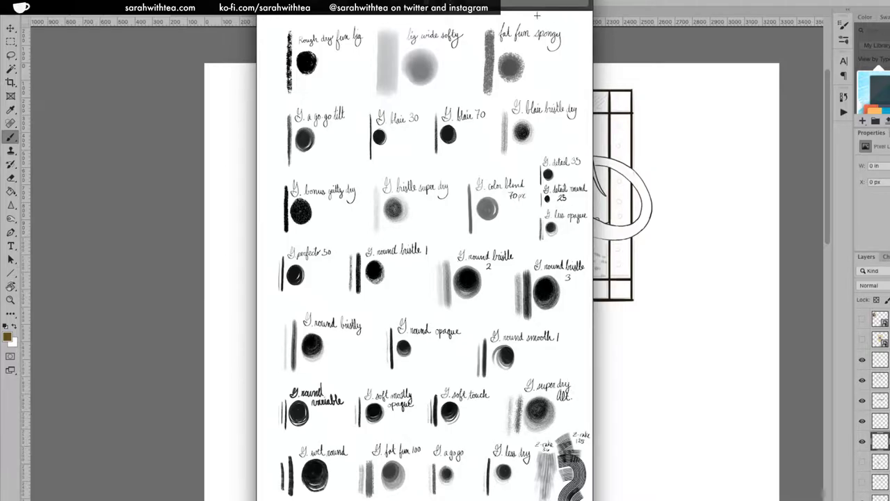
{"action": "left_click_drag", "start_coordinate": [539, 5], "coordinate": [534, 6]}
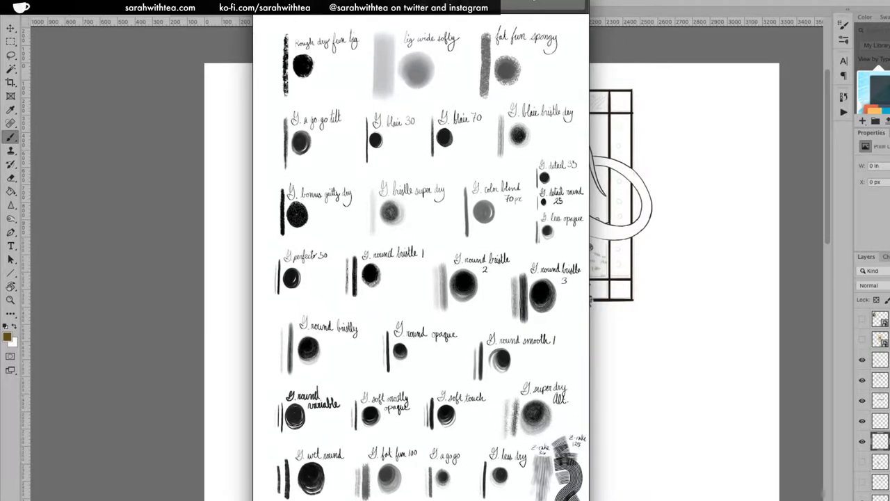
{"action": "key", "text": "super+w"}
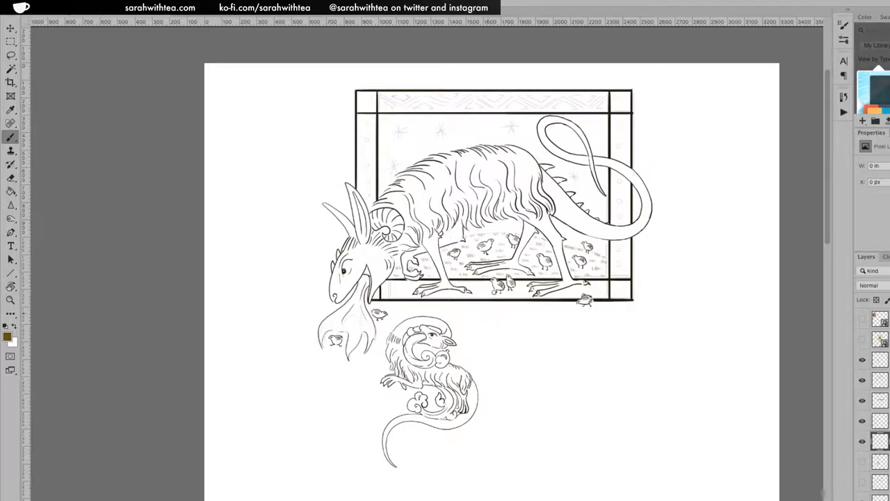
Choose a broad painting brush preset and test it over the large beast's body, undoing the test paint.
{"action": "left_click", "coordinate": [17, 7]}
{"action": "scroll", "coordinate": [184, 166], "scroll_direction": "down", "scroll_amount": 3}
{"action": "scroll", "coordinate": [185, 165], "scroll_direction": "up", "scroll_amount": 1}
{"action": "left_click", "coordinate": [142, 128]}
{"action": "mouse_move", "coordinate": [480, 183]}
{"action": "left_mouse_down"}
{"action": "mouse_move", "coordinate": [469, 209]}
{"action": "mouse_move", "coordinate": [508, 205]}
{"action": "left_mouse_up"}
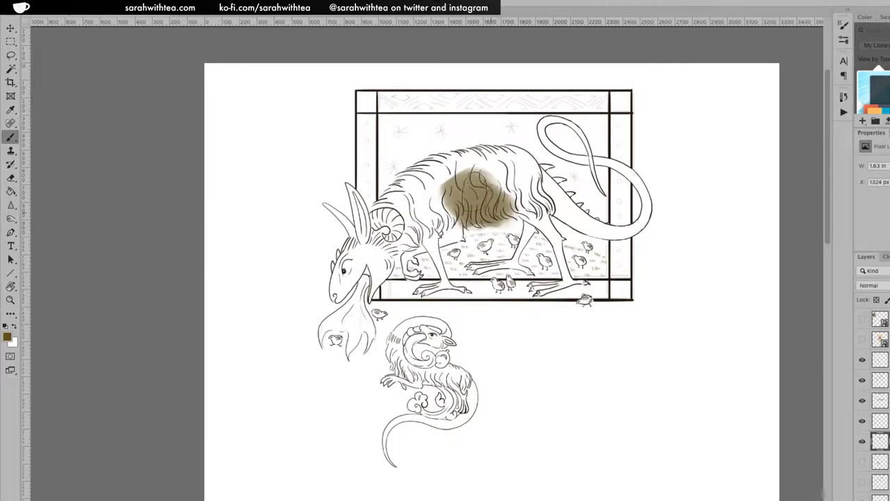
{"action": "key", "text": "ctrl+z"}
{"action": "left_click_drag", "start_coordinate": [486, 196], "coordinate": [487, 186]}
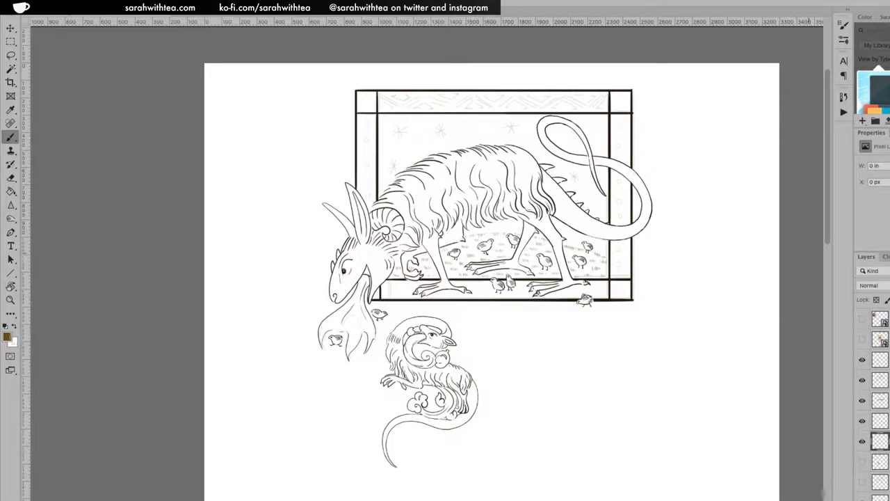
Set the foreground color to dark blue #344985.
{"action": "left_click", "coordinate": [7, 337]}
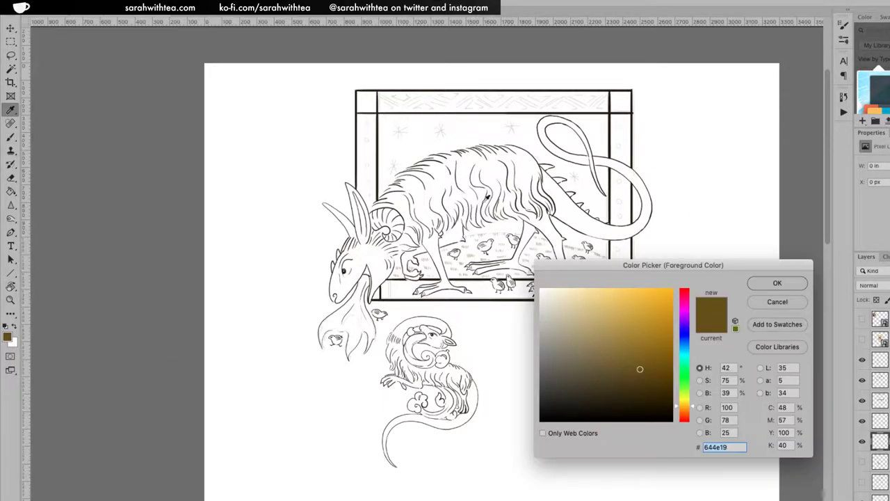
{"action": "left_click", "coordinate": [683, 338]}
{"action": "left_click_drag", "start_coordinate": [660, 339], "coordinate": [621, 352]}
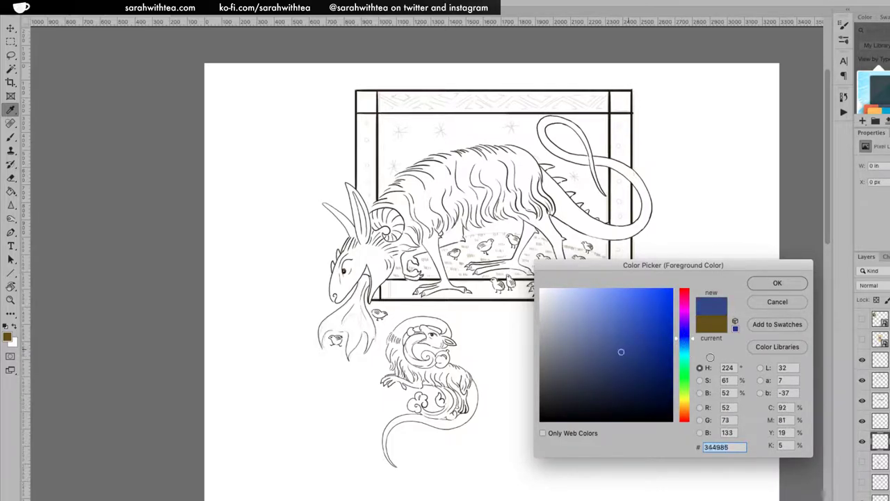
{"action": "left_click", "coordinate": [775, 282]}
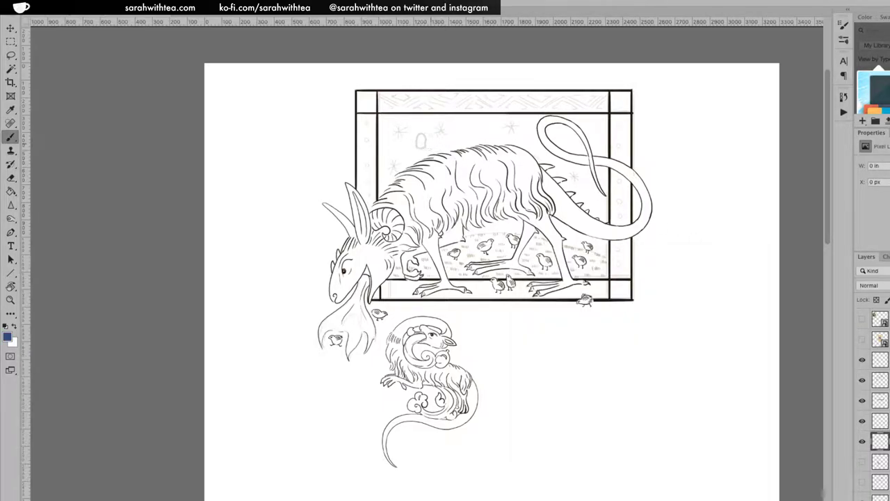
Paint the sky inside the frame blue behind the large beast, layering strokes from the beast's neck to its tail.
{"action": "mouse_move", "coordinate": [440, 128]}
{"action": "left_mouse_down"}
{"action": "mouse_move", "coordinate": [414, 136]}
{"action": "mouse_move", "coordinate": [425, 146]}
{"action": "mouse_move", "coordinate": [452, 142]}
{"action": "mouse_move", "coordinate": [405, 162]}
{"action": "mouse_move", "coordinate": [407, 149]}
{"action": "mouse_move", "coordinate": [435, 138]}
{"action": "mouse_move", "coordinate": [410, 132]}
{"action": "mouse_move", "coordinate": [438, 129]}
{"action": "mouse_move", "coordinate": [388, 124]}
{"action": "mouse_move", "coordinate": [382, 112]}
{"action": "mouse_move", "coordinate": [453, 121]}
{"action": "mouse_move", "coordinate": [384, 122]}
{"action": "mouse_move", "coordinate": [393, 160]}
{"action": "mouse_move", "coordinate": [398, 141]}
{"action": "mouse_move", "coordinate": [384, 139]}
{"action": "mouse_move", "coordinate": [386, 164]}
{"action": "mouse_move", "coordinate": [472, 134]}
{"action": "mouse_move", "coordinate": [431, 136]}
{"action": "mouse_move", "coordinate": [501, 128]}
{"action": "mouse_move", "coordinate": [436, 131]}
{"action": "mouse_move", "coordinate": [491, 126]}
{"action": "mouse_move", "coordinate": [454, 120]}
{"action": "mouse_move", "coordinate": [609, 121]}
{"action": "mouse_move", "coordinate": [508, 128]}
{"action": "mouse_move", "coordinate": [605, 122]}
{"action": "mouse_move", "coordinate": [604, 148]}
{"action": "mouse_move", "coordinate": [492, 139]}
{"action": "mouse_move", "coordinate": [451, 147]}
{"action": "mouse_move", "coordinate": [593, 135]}
{"action": "mouse_move", "coordinate": [599, 142]}
{"action": "mouse_move", "coordinate": [587, 132]}
{"action": "mouse_move", "coordinate": [507, 130]}
{"action": "mouse_move", "coordinate": [556, 120]}
{"action": "mouse_move", "coordinate": [458, 125]}
{"action": "mouse_move", "coordinate": [602, 118]}
{"action": "mouse_move", "coordinate": [553, 120]}
{"action": "mouse_move", "coordinate": [583, 135]}
{"action": "mouse_move", "coordinate": [518, 147]}
{"action": "mouse_move", "coordinate": [602, 153]}
{"action": "mouse_move", "coordinate": [530, 165]}
{"action": "mouse_move", "coordinate": [584, 172]}
{"action": "mouse_move", "coordinate": [607, 160]}
{"action": "mouse_move", "coordinate": [588, 150]}
{"action": "mouse_move", "coordinate": [550, 152]}
{"action": "mouse_move", "coordinate": [600, 171]}
{"action": "mouse_move", "coordinate": [556, 178]}
{"action": "mouse_move", "coordinate": [607, 188]}
{"action": "mouse_move", "coordinate": [555, 196]}
{"action": "mouse_move", "coordinate": [605, 199]}
{"action": "mouse_move", "coordinate": [577, 210]}
{"action": "mouse_move", "coordinate": [609, 209]}
{"action": "mouse_move", "coordinate": [588, 215]}
{"action": "mouse_move", "coordinate": [608, 223]}
{"action": "mouse_move", "coordinate": [611, 154]}
{"action": "left_mouse_up"}
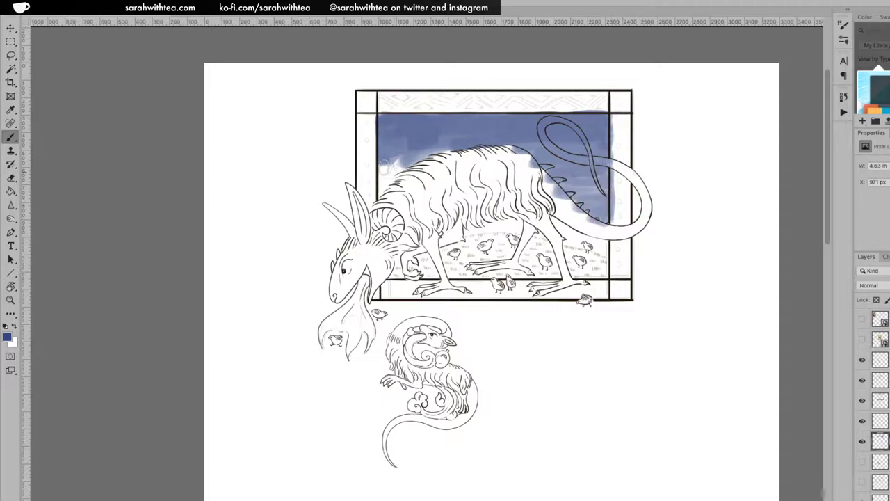
{"action": "mouse_move", "coordinate": [398, 163]}
{"action": "left_mouse_down"}
{"action": "mouse_move", "coordinate": [379, 195]}
{"action": "mouse_move", "coordinate": [416, 153]}
{"action": "mouse_move", "coordinate": [400, 157]}
{"action": "mouse_move", "coordinate": [452, 145]}
{"action": "left_mouse_up"}
{"action": "mouse_move", "coordinate": [404, 151]}
{"action": "left_mouse_down"}
{"action": "mouse_move", "coordinate": [461, 139]}
{"action": "mouse_move", "coordinate": [385, 146]}
{"action": "mouse_move", "coordinate": [384, 174]}
{"action": "mouse_move", "coordinate": [401, 162]}
{"action": "mouse_move", "coordinate": [388, 171]}
{"action": "mouse_move", "coordinate": [384, 120]}
{"action": "mouse_move", "coordinate": [607, 121]}
{"action": "mouse_move", "coordinate": [390, 132]}
{"action": "mouse_move", "coordinate": [431, 123]}
{"action": "mouse_move", "coordinate": [398, 136]}
{"action": "mouse_move", "coordinate": [604, 134]}
{"action": "mouse_move", "coordinate": [596, 142]}
{"action": "mouse_move", "coordinate": [458, 145]}
{"action": "mouse_move", "coordinate": [608, 154]}
{"action": "mouse_move", "coordinate": [546, 163]}
{"action": "mouse_move", "coordinate": [600, 171]}
{"action": "mouse_move", "coordinate": [558, 172]}
{"action": "mouse_move", "coordinate": [596, 185]}
{"action": "mouse_move", "coordinate": [573, 188]}
{"action": "mouse_move", "coordinate": [645, 225]}
{"action": "left_mouse_up"}
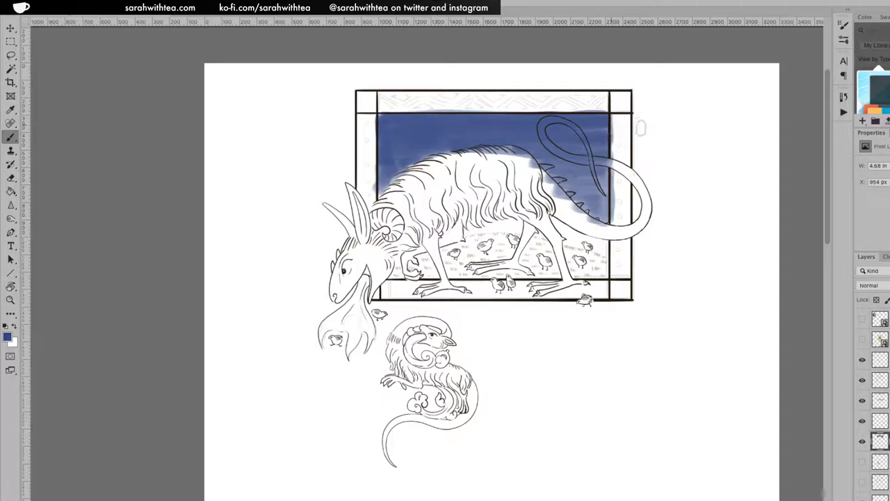
Erase the blue paint that spills over the frame's inner right edge and onto the beast's rump.
{"action": "key", "text": "e"}
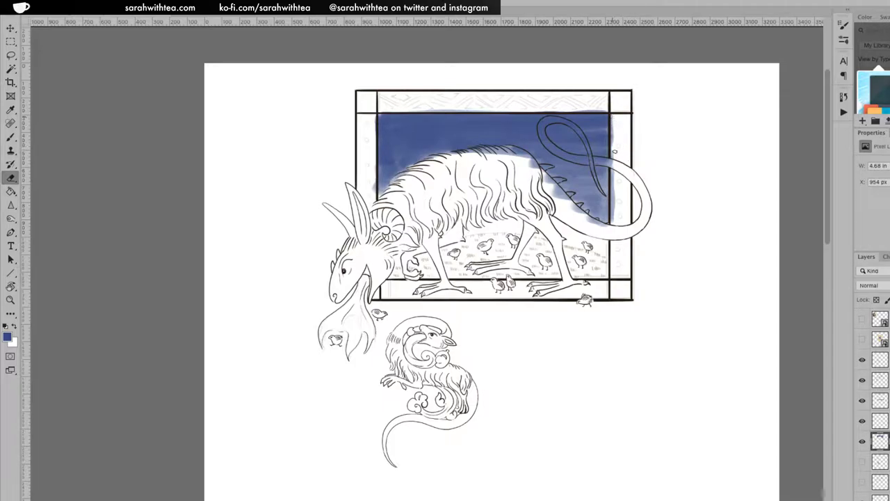
{"action": "left_click_drag", "start_coordinate": [614, 142], "coordinate": [613, 217]}
{"action": "left_click_drag", "start_coordinate": [528, 159], "coordinate": [546, 175]}
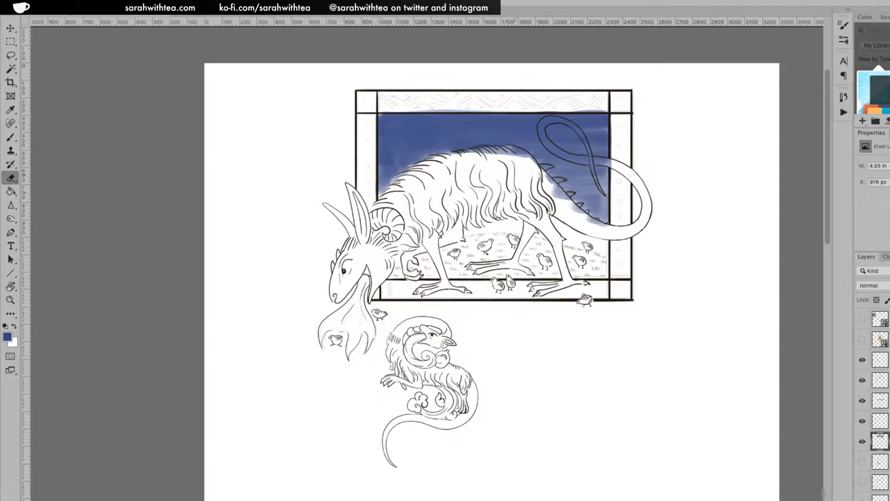
Paint the blue sky beneath the large beast's belly, beside its neck and under its tail, undoing the last stroke.
{"action": "key", "text": "b"}
{"action": "mouse_move", "coordinate": [471, 228]}
{"action": "left_mouse_down"}
{"action": "mouse_move", "coordinate": [519, 226]}
{"action": "mouse_move", "coordinate": [463, 231]}
{"action": "mouse_move", "coordinate": [520, 220]}
{"action": "mouse_move", "coordinate": [476, 222]}
{"action": "mouse_move", "coordinate": [553, 229]}
{"action": "left_mouse_up"}
{"action": "mouse_move", "coordinate": [425, 245]}
{"action": "left_mouse_down"}
{"action": "mouse_move", "coordinate": [391, 251]}
{"action": "mouse_move", "coordinate": [417, 249]}
{"action": "left_mouse_up"}
{"action": "mouse_move", "coordinate": [565, 226]}
{"action": "left_mouse_down"}
{"action": "mouse_move", "coordinate": [605, 243]}
{"action": "mouse_move", "coordinate": [563, 235]}
{"action": "mouse_move", "coordinate": [571, 243]}
{"action": "mouse_move", "coordinate": [603, 254]}
{"action": "mouse_move", "coordinate": [549, 218]}
{"action": "mouse_move", "coordinate": [623, 256]}
{"action": "left_mouse_up"}
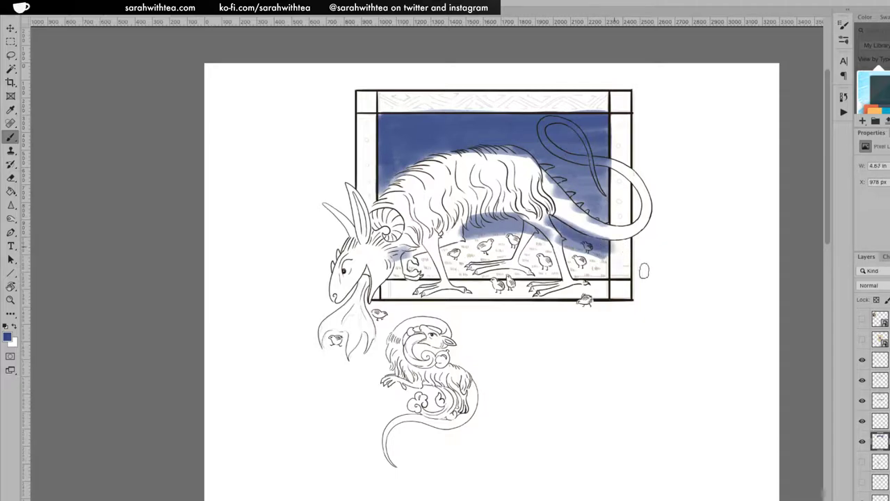
{"action": "key", "text": "ctrl+z"}
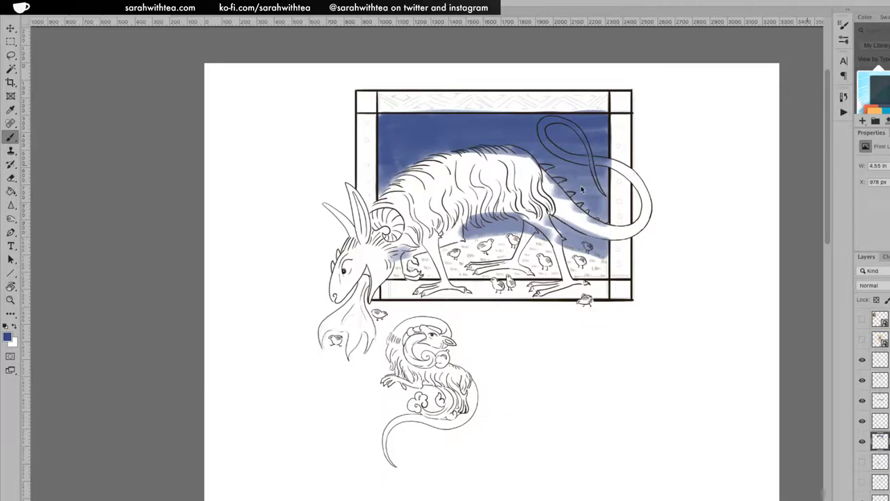
Set the foreground color to light green #8abc6c and paint the grassy hill under the large beast.
{"action": "left_click", "coordinate": [7, 336]}
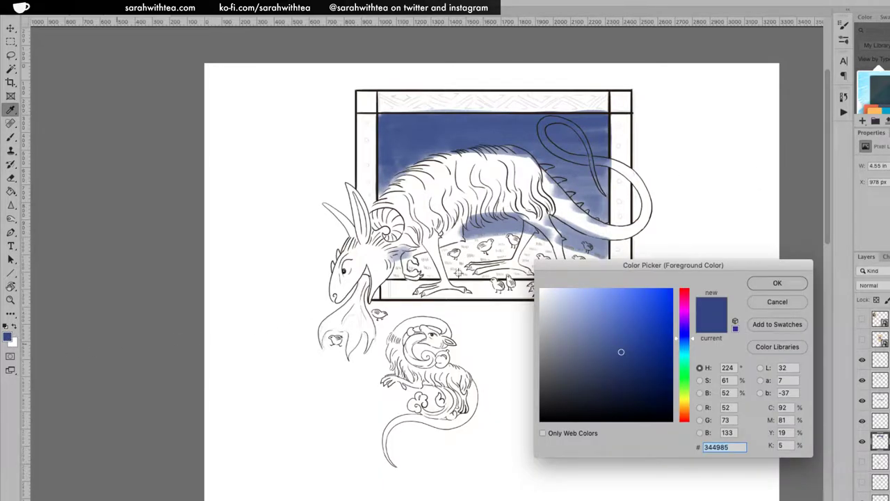
{"action": "left_click", "coordinate": [685, 391]}
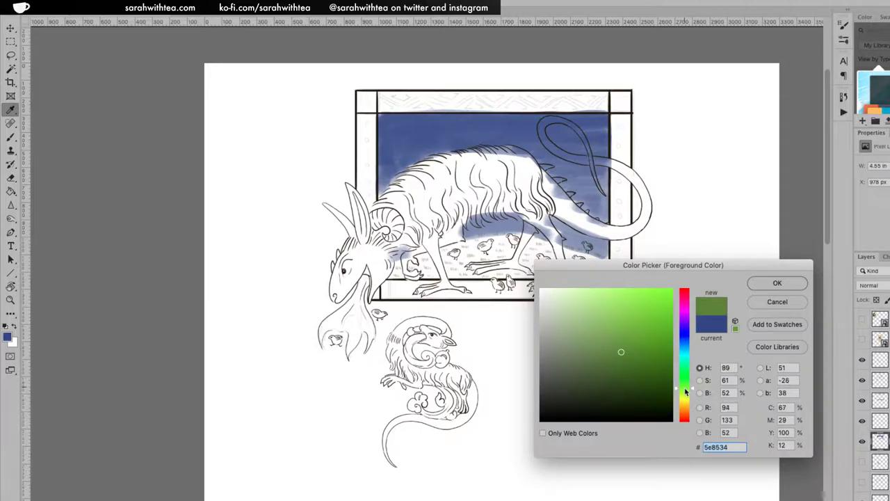
{"action": "left_click_drag", "start_coordinate": [685, 393], "coordinate": [685, 382]}
{"action": "left_click_drag", "start_coordinate": [619, 351], "coordinate": [599, 335]}
{"action": "left_click_drag", "start_coordinate": [686, 379], "coordinate": [689, 384]}
{"action": "left_click_drag", "start_coordinate": [591, 335], "coordinate": [597, 323]}
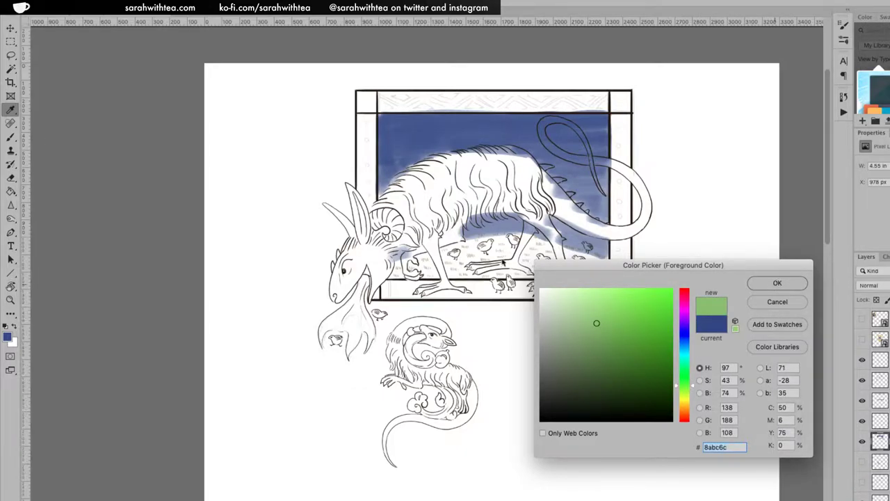
{"action": "key", "text": "Return"}
{"action": "key", "text": "b"}
{"action": "mouse_move", "coordinate": [421, 254]}
{"action": "left_mouse_down"}
{"action": "mouse_move", "coordinate": [513, 241]}
{"action": "mouse_move", "coordinate": [432, 265]}
{"action": "mouse_move", "coordinate": [498, 267]}
{"action": "mouse_move", "coordinate": [393, 275]}
{"action": "mouse_move", "coordinate": [433, 253]}
{"action": "mouse_move", "coordinate": [495, 238]}
{"action": "mouse_move", "coordinate": [539, 240]}
{"action": "mouse_move", "coordinate": [566, 250]}
{"action": "mouse_move", "coordinate": [521, 241]}
{"action": "mouse_move", "coordinate": [606, 263]}
{"action": "mouse_move", "coordinate": [494, 253]}
{"action": "mouse_move", "coordinate": [507, 256]}
{"action": "mouse_move", "coordinate": [453, 271]}
{"action": "mouse_move", "coordinate": [605, 273]}
{"action": "mouse_move", "coordinate": [394, 274]}
{"action": "mouse_move", "coordinate": [589, 270]}
{"action": "mouse_move", "coordinate": [518, 259]}
{"action": "mouse_move", "coordinate": [406, 267]}
{"action": "mouse_move", "coordinate": [492, 251]}
{"action": "mouse_move", "coordinate": [469, 247]}
{"action": "mouse_move", "coordinate": [525, 242]}
{"action": "mouse_move", "coordinate": [607, 270]}
{"action": "mouse_move", "coordinate": [556, 249]}
{"action": "mouse_move", "coordinate": [603, 266]}
{"action": "mouse_move", "coordinate": [562, 270]}
{"action": "left_mouse_up"}
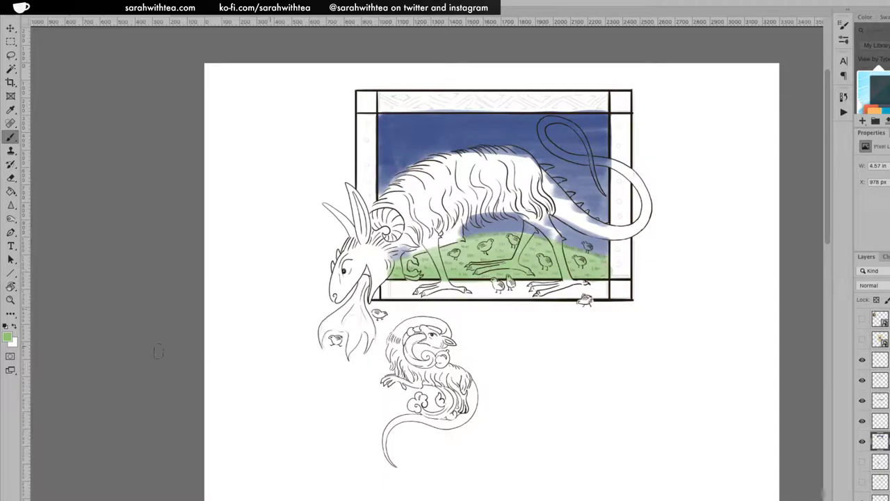
Set the foreground color to light yellow #eff67b and brush highlights along the upper part of the hill.
{"action": "left_click", "coordinate": [7, 338]}
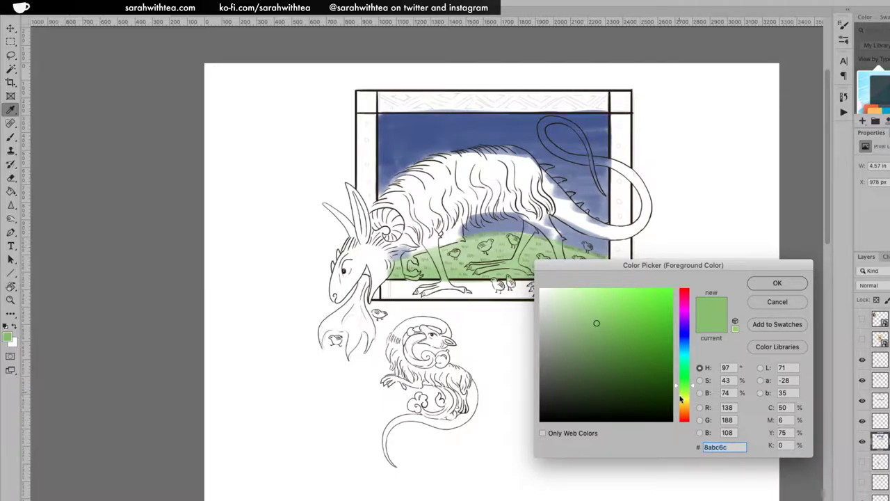
{"action": "left_click", "coordinate": [681, 398]}
{"action": "left_click_drag", "start_coordinate": [600, 295], "coordinate": [606, 293]}
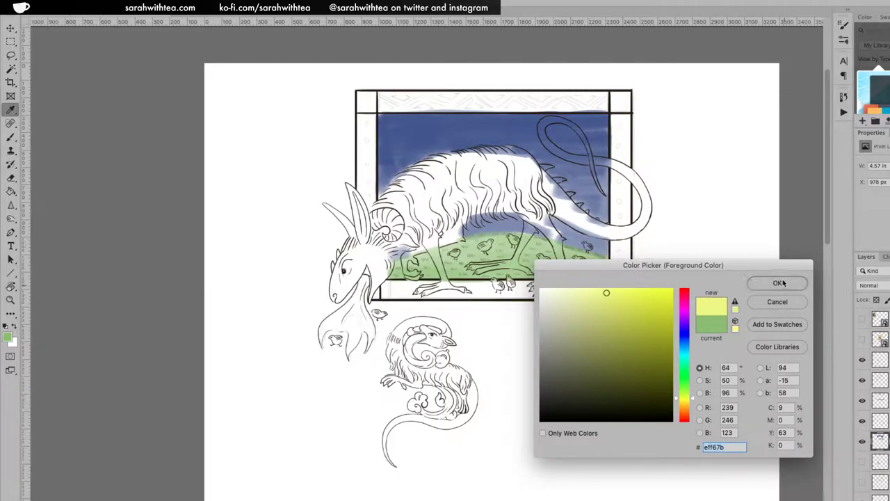
{"action": "left_click", "coordinate": [779, 282]}
{"action": "mouse_move", "coordinate": [461, 241]}
{"action": "left_mouse_down"}
{"action": "mouse_move", "coordinate": [532, 239]}
{"action": "mouse_move", "coordinate": [605, 266]}
{"action": "left_mouse_up"}
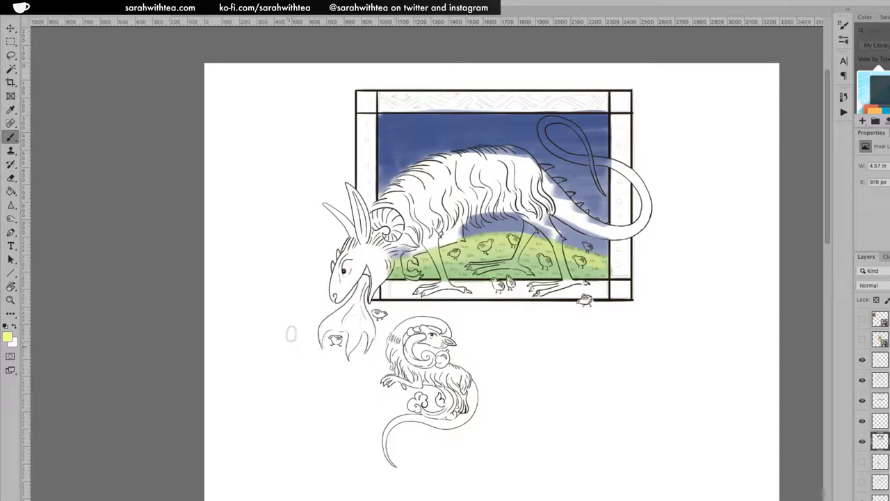
Set the foreground color to dark green #2b6c1e and shade the lower part of the hill, undoing the last stroke.
{"action": "left_click", "coordinate": [7, 337]}
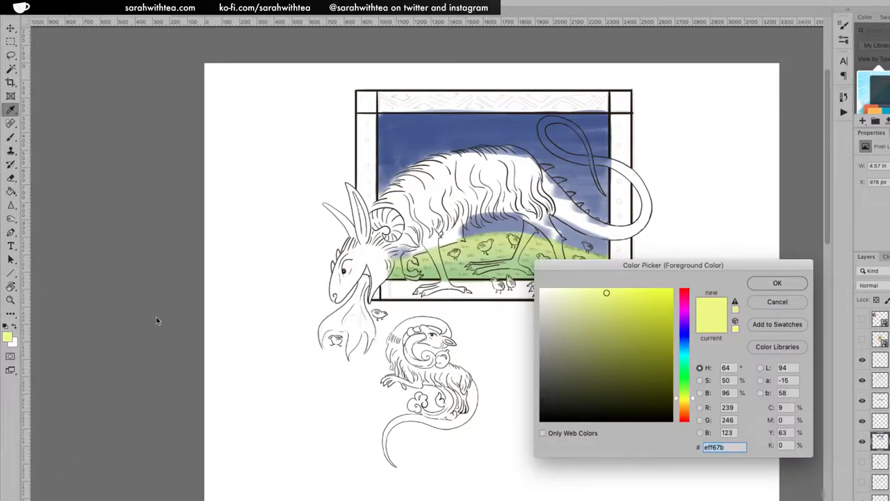
{"action": "left_click_drag", "start_coordinate": [685, 391], "coordinate": [685, 383]}
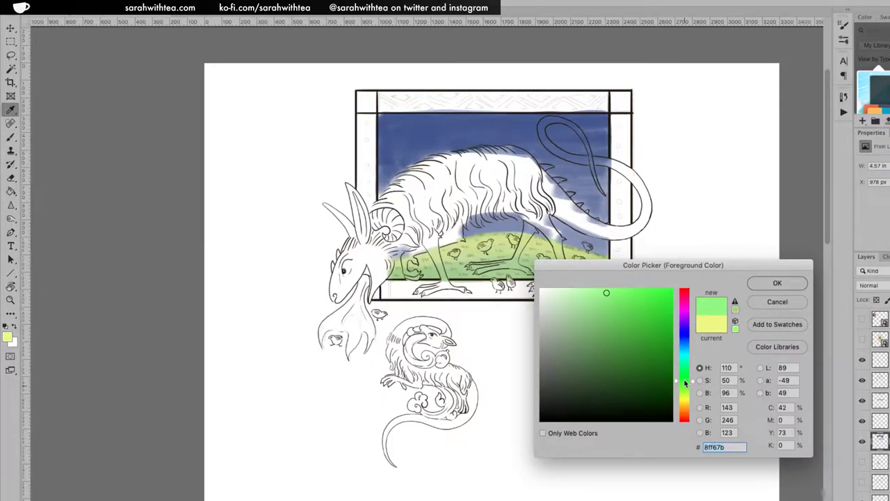
{"action": "left_click", "coordinate": [635, 365]}
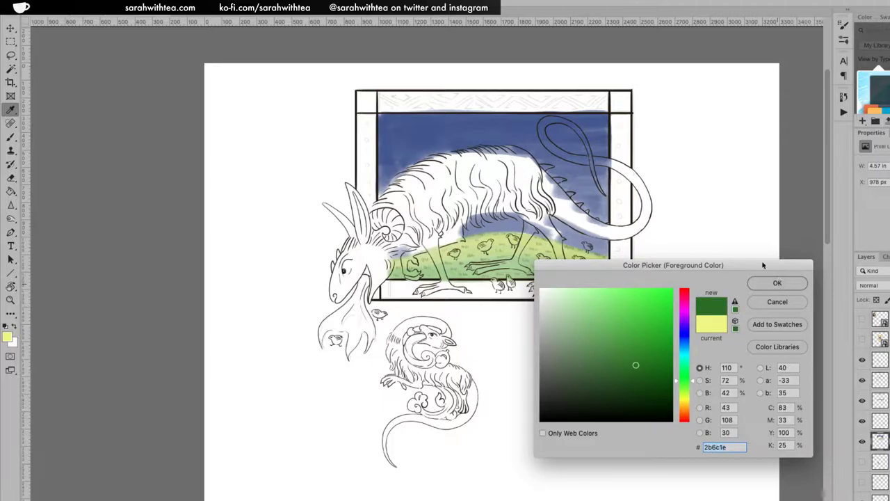
{"action": "left_click", "coordinate": [773, 283]}
{"action": "mouse_move", "coordinate": [387, 277]}
{"action": "left_mouse_down"}
{"action": "mouse_move", "coordinate": [615, 275]}
{"action": "mouse_move", "coordinate": [506, 269]}
{"action": "left_mouse_up"}
{"action": "left_click_drag", "start_coordinate": [447, 271], "coordinate": [488, 262]}
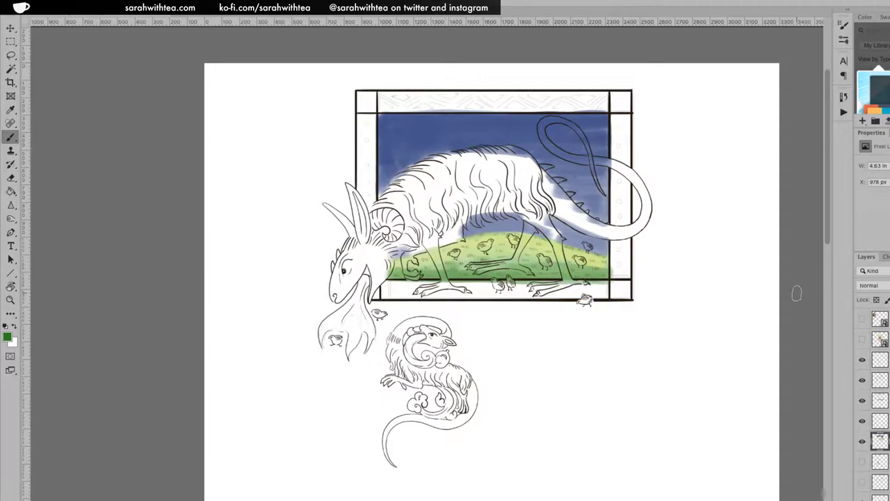
{"action": "key", "text": "ctrl+z"}
Erase the green paint spilling past the frame's lower right corner and the blue paint above the sky's upper edge.
{"action": "key", "text": "z"}
{"action": "left_click", "coordinate": [580, 274], "text": "alt"}
{"action": "left_click", "coordinate": [581, 274], "text": "alt"}
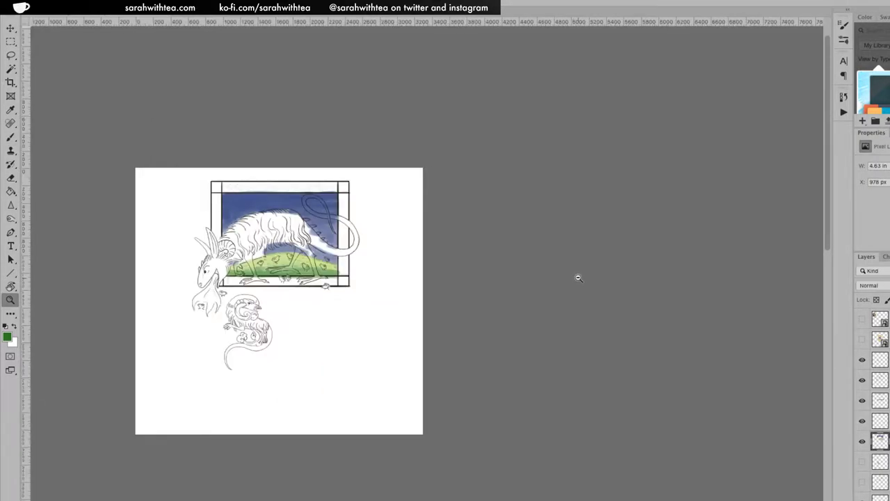
{"action": "left_click", "coordinate": [577, 277], "text": "alt"}
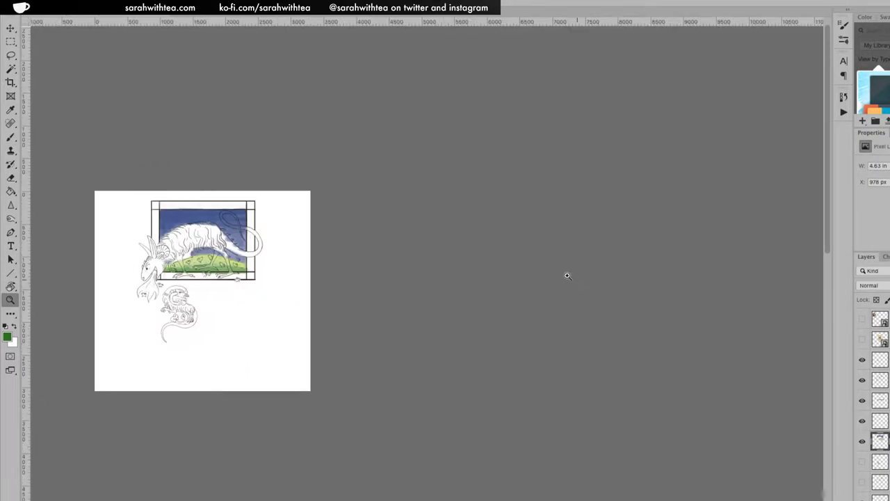
{"action": "left_click", "coordinate": [294, 257]}
{"action": "left_click", "coordinate": [309, 282]}
{"action": "left_click", "coordinate": [483, 208]}
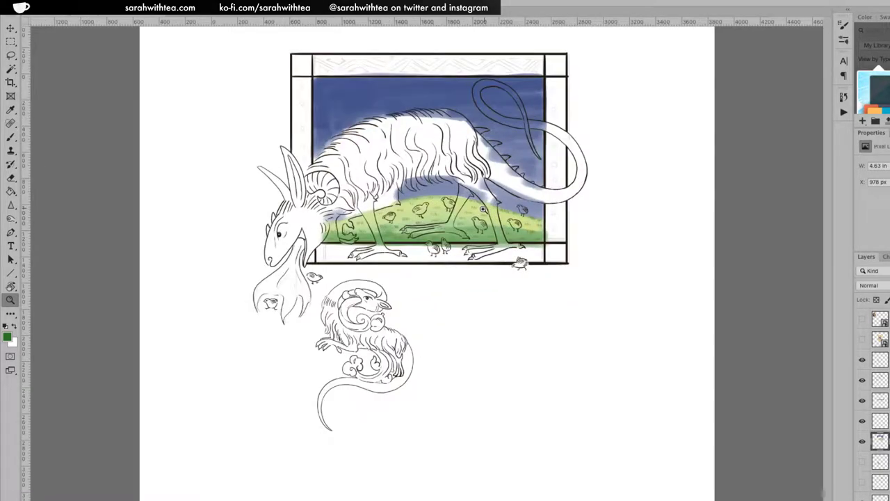
{"action": "left_click", "coordinate": [483, 209]}
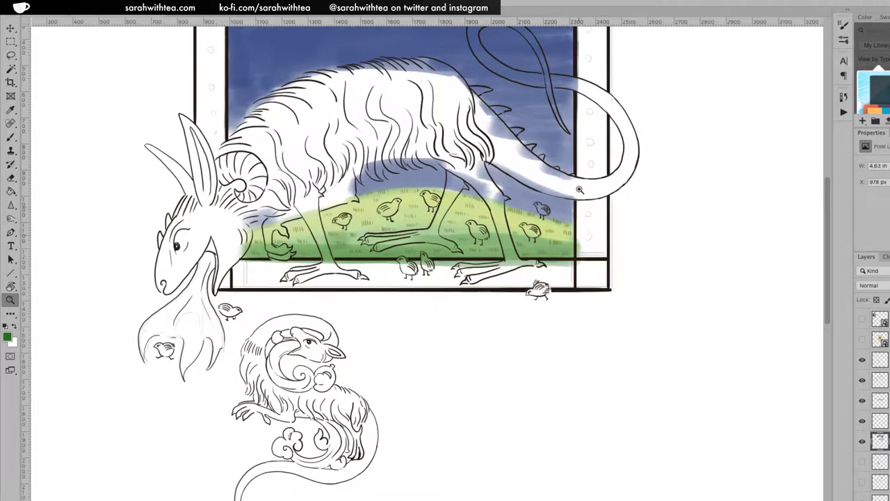
{"action": "key", "text": "e"}
{"action": "mouse_move", "coordinate": [581, 234]}
{"action": "left_mouse_down"}
{"action": "mouse_move", "coordinate": [581, 262]}
{"action": "mouse_move", "coordinate": [250, 265]}
{"action": "mouse_move", "coordinate": [619, 260]}
{"action": "mouse_move", "coordinate": [627, 286]}
{"action": "left_mouse_up"}
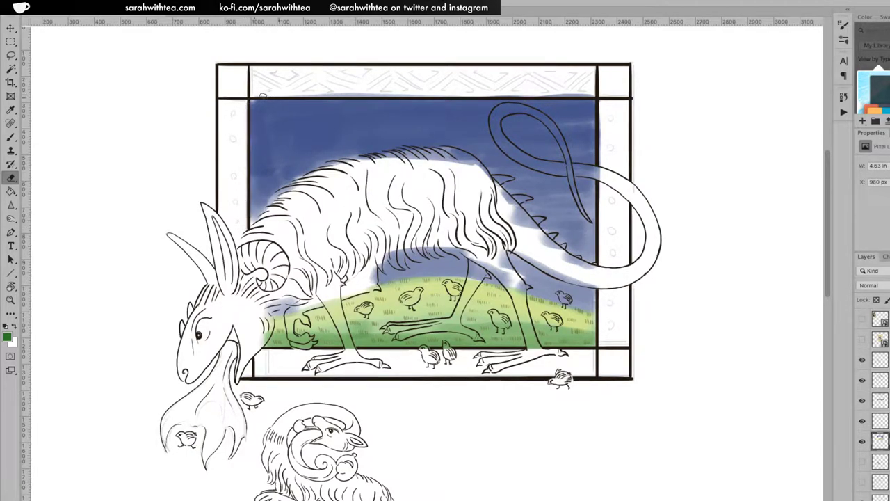
{"action": "left_click_drag", "start_coordinate": [290, 95], "coordinate": [636, 96]}
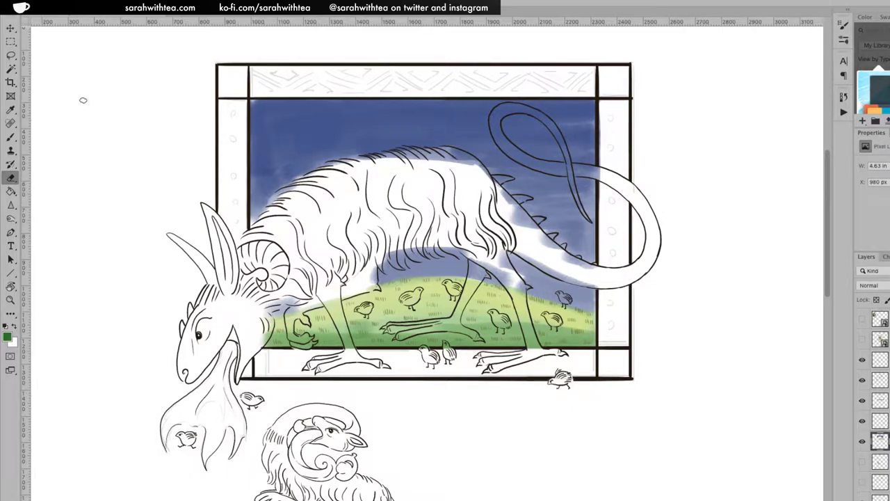
Try the Kyle's Paintbox - Gouache A Go Go Tilt brush on the large beast's back and undo the test strokes.
{"action": "left_click", "coordinate": [54, 10]}
{"action": "left_click", "coordinate": [97, 153]}
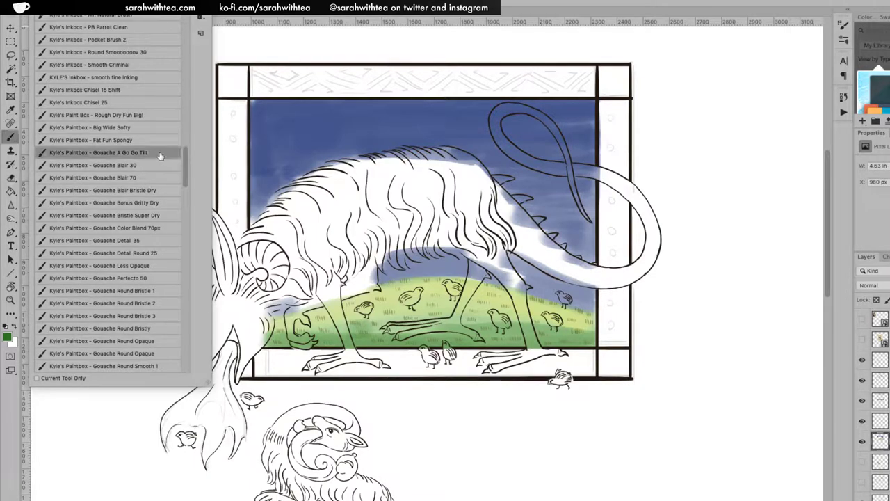
{"action": "left_click", "coordinate": [375, 175]}
{"action": "mouse_move", "coordinate": [393, 158]}
{"action": "left_mouse_down"}
{"action": "mouse_move", "coordinate": [444, 164]}
{"action": "mouse_move", "coordinate": [454, 182]}
{"action": "left_mouse_up"}
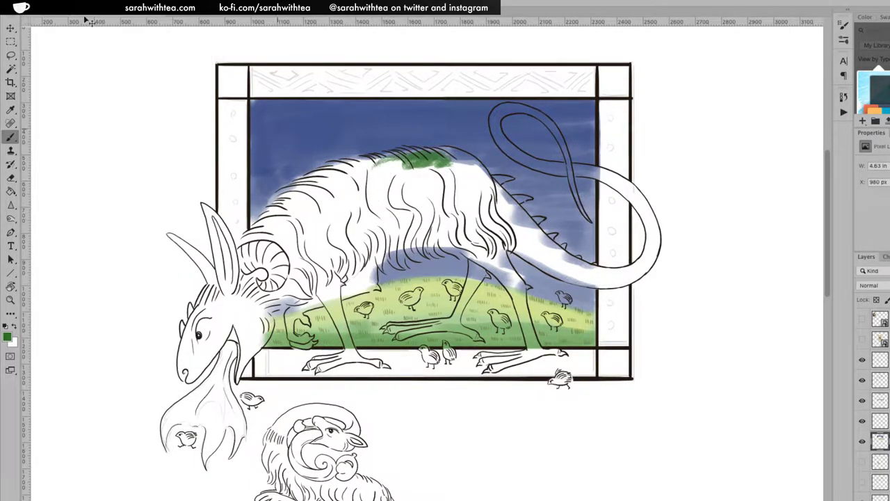
{"action": "key", "text": "ctrl+z"}
{"action": "key", "text": "ctrl+z"}
{"action": "left_click", "coordinate": [54, 10]}
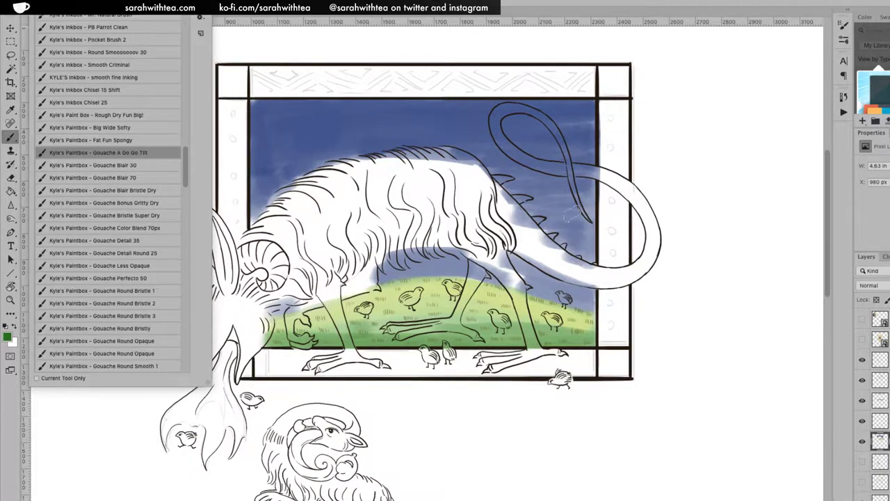
{"action": "key", "text": "Escape"}
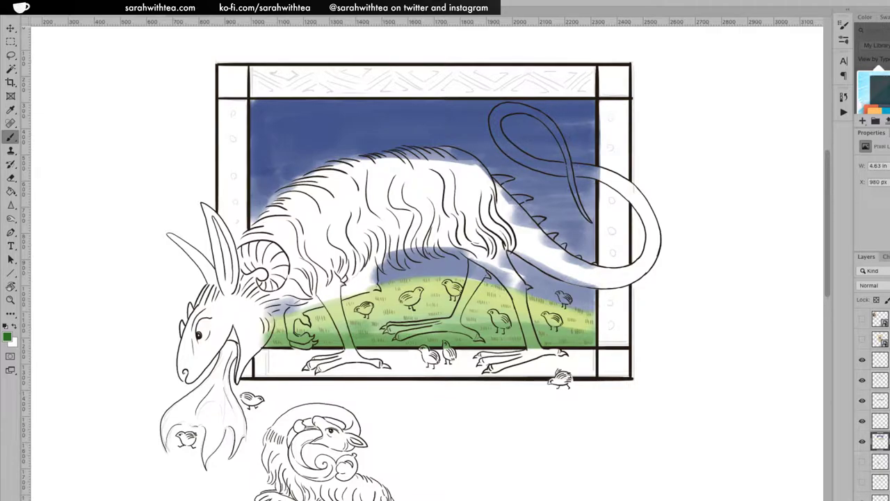
Choose the Kyle's Paintbox - Gouache Round Bristle 1 brush and test it on the large beast's body, undoing the test paint.
{"action": "left_click", "coordinate": [21, 8]}
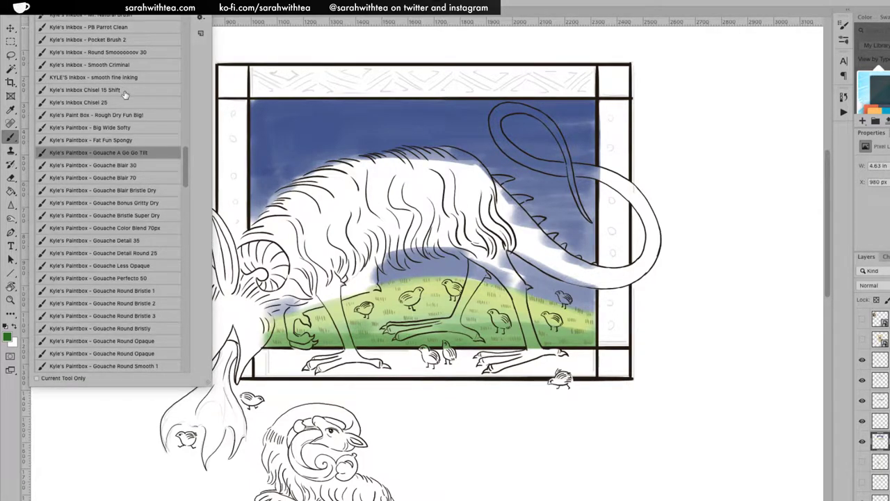
{"action": "scroll", "coordinate": [160, 208], "scroll_direction": "down", "scroll_amount": 3}
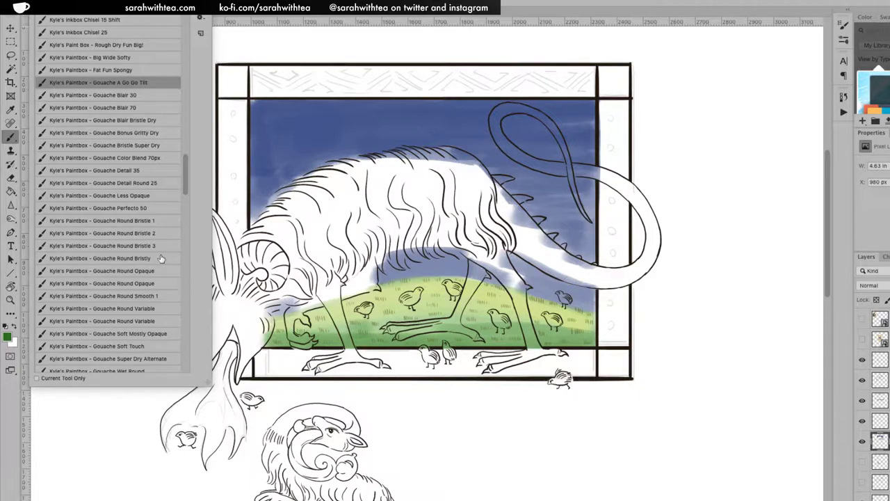
{"action": "left_click", "coordinate": [158, 221]}
{"action": "left_click", "coordinate": [360, 186]}
{"action": "left_click_drag", "start_coordinate": [360, 187], "coordinate": [364, 221]}
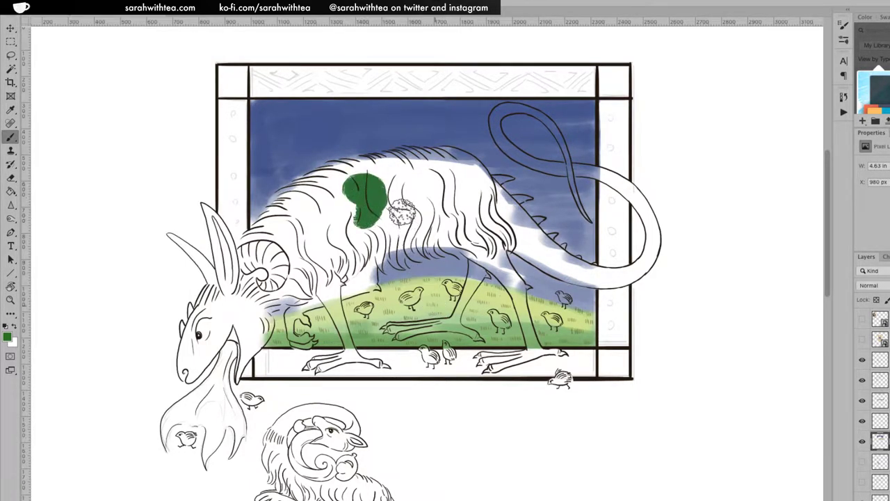
{"action": "key", "text": "ctrl+z"}
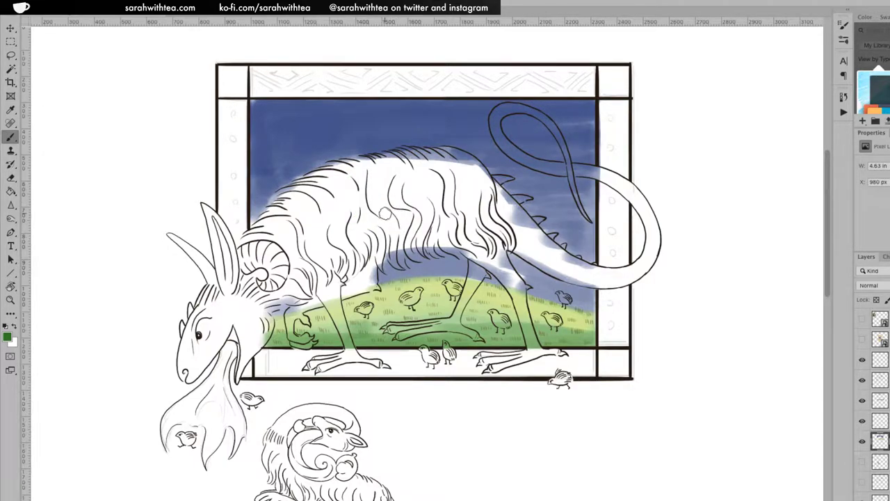
Set the foreground color to pale yellow #e4e3ad for the large beast's fur.
{"action": "key", "text": "ctrl+0"}
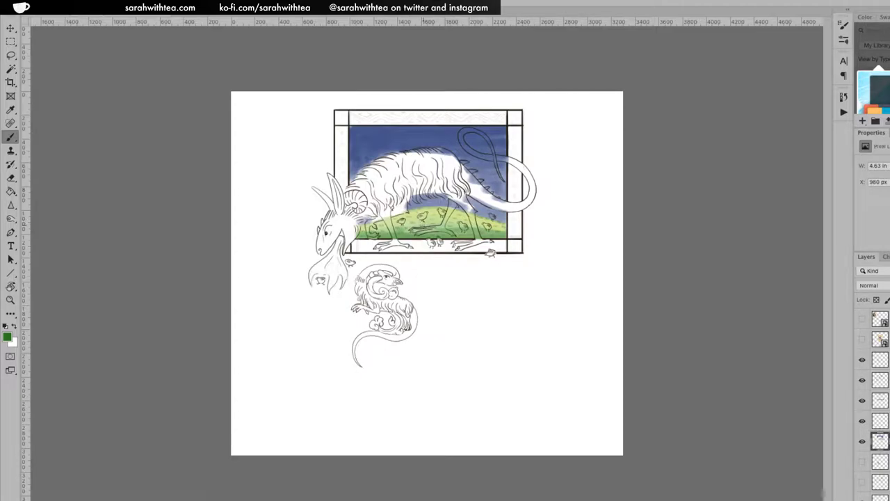
{"action": "key", "text": "z"}
{"action": "left_click", "coordinate": [400, 208]}
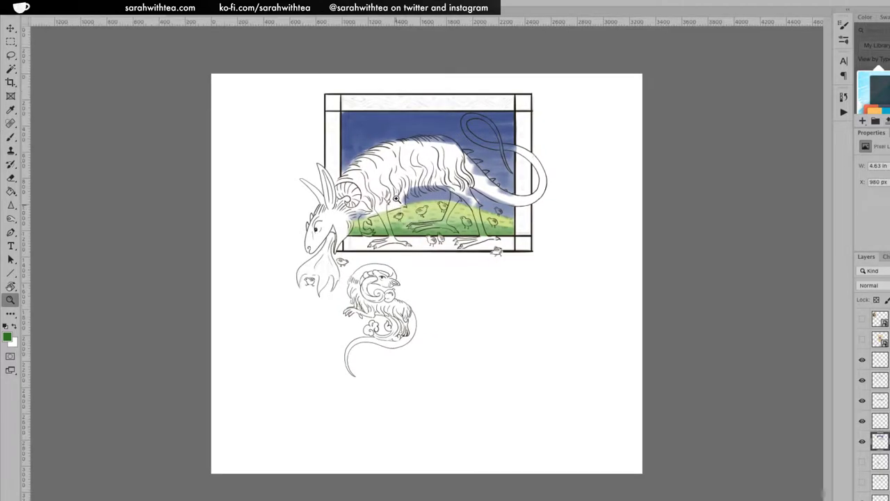
{"action": "left_click", "coordinate": [397, 196]}
{"action": "left_click", "coordinate": [387, 193]}
{"action": "left_click", "coordinate": [383, 203]}
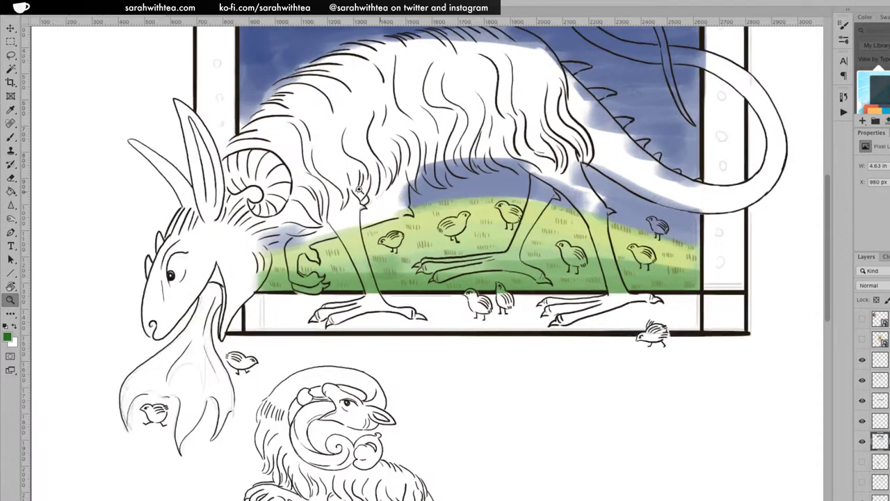
{"action": "left_click", "coordinate": [417, 238]}
{"action": "key", "text": "ctrl+r"}
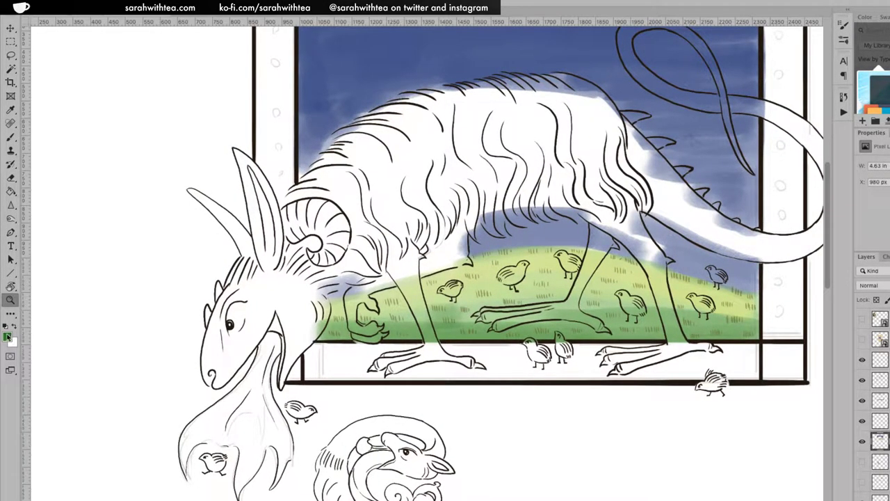
{"action": "left_click", "coordinate": [8, 337]}
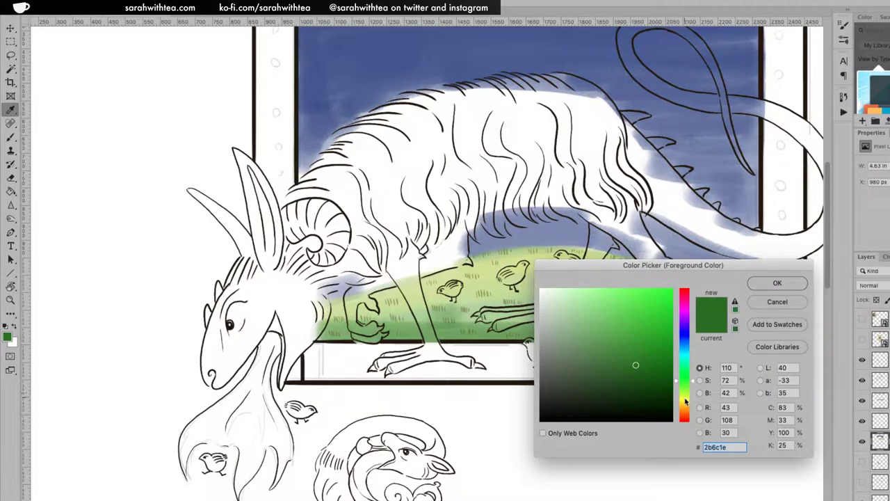
{"action": "left_click", "coordinate": [685, 401]}
{"action": "left_click", "coordinate": [572, 302]}
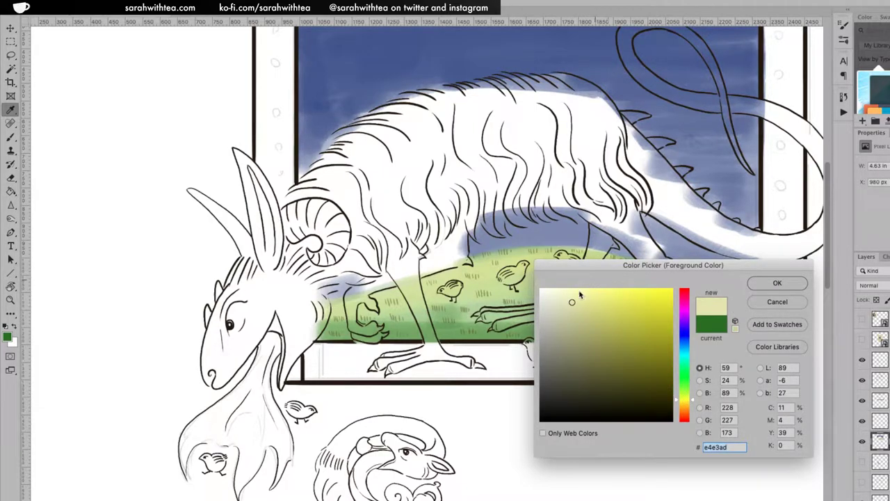
{"action": "key", "text": "Return"}
Paint the large beast's mane pale yellow on the forehead, around the curled horn and along the neck tuft behind it.
{"action": "key", "text": "z"}
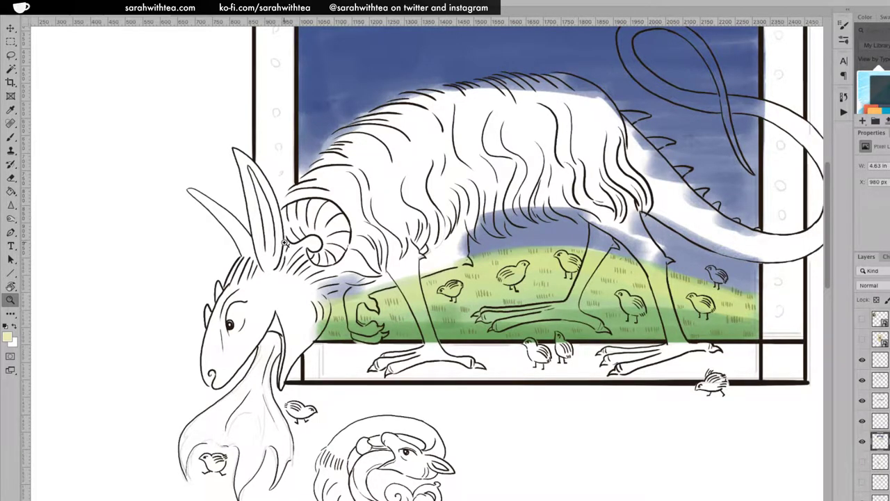
{"action": "key", "text": "b"}
{"action": "mouse_move", "coordinate": [247, 268]}
{"action": "left_mouse_down"}
{"action": "mouse_move", "coordinate": [229, 280]}
{"action": "mouse_move", "coordinate": [245, 269]}
{"action": "mouse_move", "coordinate": [255, 274]}
{"action": "mouse_move", "coordinate": [242, 270]}
{"action": "mouse_move", "coordinate": [252, 248]}
{"action": "mouse_move", "coordinate": [240, 264]}
{"action": "mouse_move", "coordinate": [247, 251]}
{"action": "left_mouse_up"}
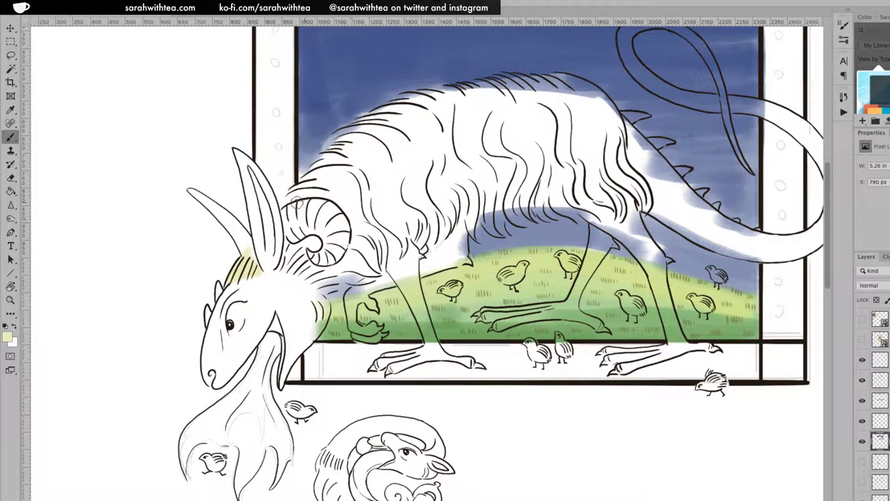
{"action": "mouse_move", "coordinate": [283, 266]}
{"action": "left_mouse_down"}
{"action": "mouse_move", "coordinate": [298, 235]}
{"action": "mouse_move", "coordinate": [305, 271]}
{"action": "mouse_move", "coordinate": [297, 272]}
{"action": "mouse_move", "coordinate": [312, 263]}
{"action": "mouse_move", "coordinate": [310, 277]}
{"action": "mouse_move", "coordinate": [326, 292]}
{"action": "left_mouse_up"}
{"action": "mouse_move", "coordinate": [380, 246]}
{"action": "left_mouse_down"}
{"action": "mouse_move", "coordinate": [340, 279]}
{"action": "mouse_move", "coordinate": [366, 273]}
{"action": "mouse_move", "coordinate": [324, 271]}
{"action": "mouse_move", "coordinate": [356, 250]}
{"action": "mouse_move", "coordinate": [369, 256]}
{"action": "mouse_move", "coordinate": [368, 277]}
{"action": "mouse_move", "coordinate": [347, 278]}
{"action": "mouse_move", "coordinate": [374, 260]}
{"action": "mouse_move", "coordinate": [352, 250]}
{"action": "mouse_move", "coordinate": [362, 232]}
{"action": "mouse_move", "coordinate": [378, 257]}
{"action": "mouse_move", "coordinate": [361, 231]}
{"action": "mouse_move", "coordinate": [381, 240]}
{"action": "mouse_move", "coordinate": [369, 271]}
{"action": "mouse_move", "coordinate": [349, 218]}
{"action": "mouse_move", "coordinate": [288, 248]}
{"action": "mouse_move", "coordinate": [312, 243]}
{"action": "mouse_move", "coordinate": [299, 265]}
{"action": "mouse_move", "coordinate": [315, 268]}
{"action": "left_mouse_up"}
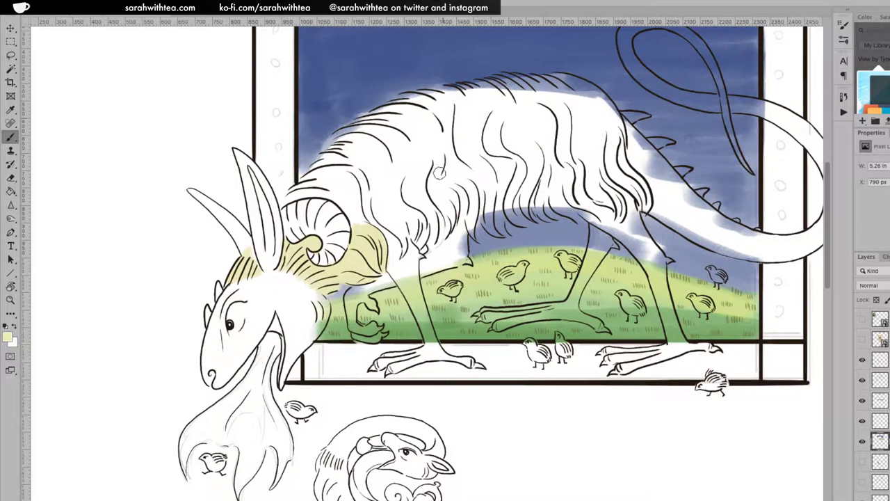
Paint a pale yellow lock on the large beast's side and a band along its back from the horn to the rump.
{"action": "mouse_move", "coordinate": [431, 205]}
{"action": "left_mouse_down"}
{"action": "mouse_move", "coordinate": [429, 240]}
{"action": "mouse_move", "coordinate": [432, 215]}
{"action": "mouse_move", "coordinate": [442, 226]}
{"action": "mouse_move", "coordinate": [448, 192]}
{"action": "mouse_move", "coordinate": [449, 221]}
{"action": "mouse_move", "coordinate": [437, 202]}
{"action": "mouse_move", "coordinate": [448, 162]}
{"action": "mouse_move", "coordinate": [439, 153]}
{"action": "mouse_move", "coordinate": [438, 186]}
{"action": "mouse_move", "coordinate": [450, 201]}
{"action": "mouse_move", "coordinate": [436, 143]}
{"action": "mouse_move", "coordinate": [427, 178]}
{"action": "mouse_move", "coordinate": [437, 127]}
{"action": "left_mouse_up"}
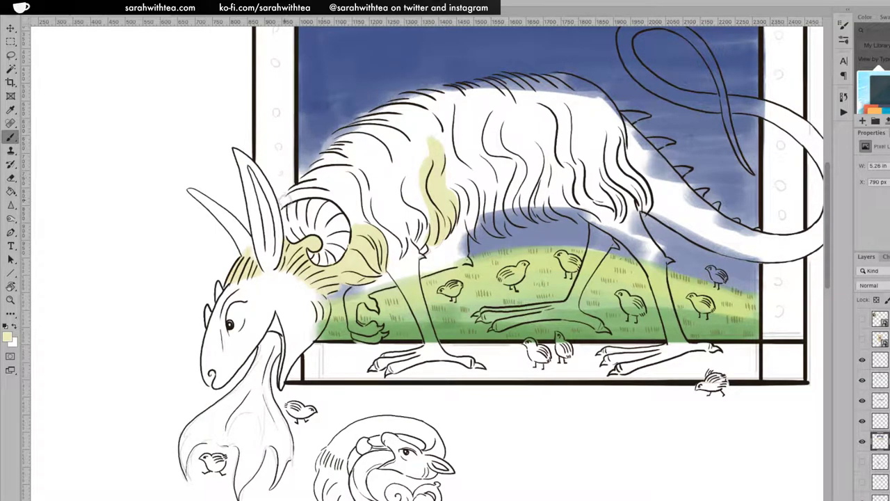
{"action": "mouse_move", "coordinate": [312, 182]}
{"action": "left_mouse_down"}
{"action": "mouse_move", "coordinate": [286, 201]}
{"action": "mouse_move", "coordinate": [335, 171]}
{"action": "mouse_move", "coordinate": [331, 152]}
{"action": "mouse_move", "coordinate": [386, 117]}
{"action": "mouse_move", "coordinate": [416, 118]}
{"action": "mouse_move", "coordinate": [368, 121]}
{"action": "mouse_move", "coordinate": [428, 98]}
{"action": "mouse_move", "coordinate": [451, 101]}
{"action": "mouse_move", "coordinate": [462, 86]}
{"action": "mouse_move", "coordinate": [452, 72]}
{"action": "mouse_move", "coordinate": [449, 97]}
{"action": "mouse_move", "coordinate": [494, 88]}
{"action": "left_mouse_up"}
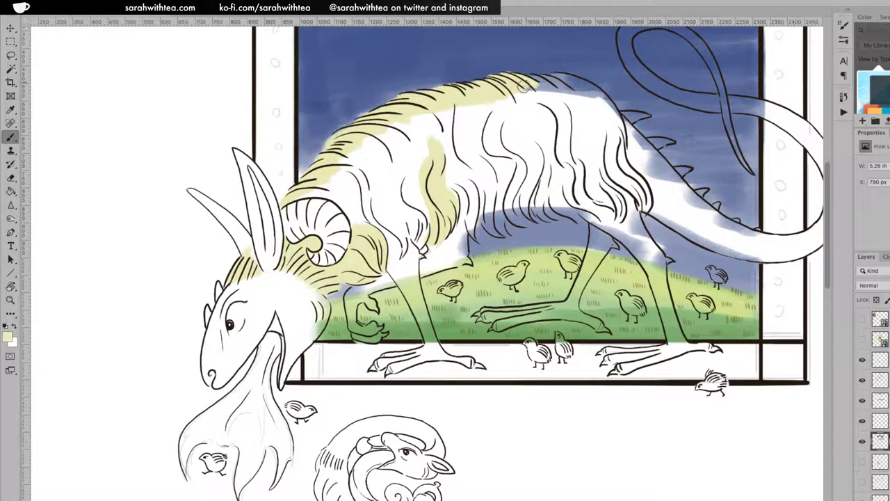
{"action": "mouse_move", "coordinate": [532, 82]}
{"action": "left_mouse_down"}
{"action": "mouse_move", "coordinate": [539, 94]}
{"action": "mouse_move", "coordinate": [504, 96]}
{"action": "mouse_move", "coordinate": [547, 91]}
{"action": "mouse_move", "coordinate": [526, 84]}
{"action": "mouse_move", "coordinate": [570, 97]}
{"action": "mouse_move", "coordinate": [557, 78]}
{"action": "mouse_move", "coordinate": [588, 91]}
{"action": "left_mouse_up"}
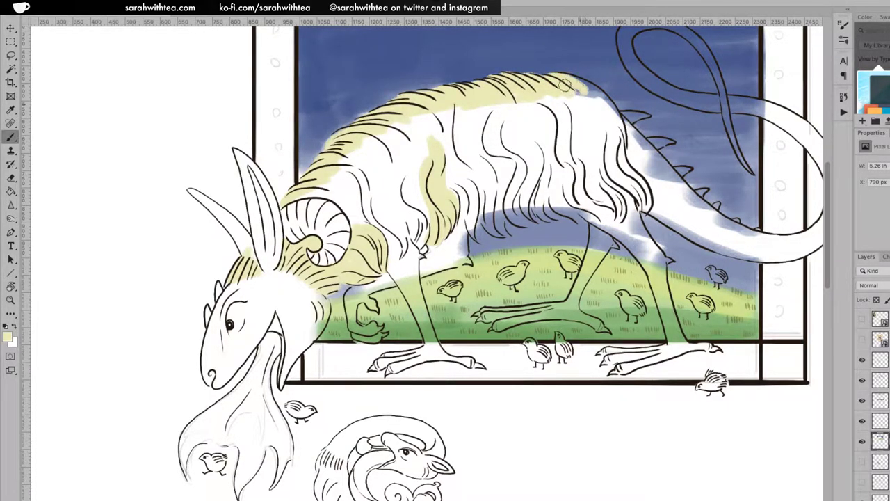
{"action": "mouse_move", "coordinate": [582, 89]}
{"action": "left_mouse_down"}
{"action": "mouse_move", "coordinate": [613, 109]}
{"action": "mouse_move", "coordinate": [614, 142]}
{"action": "left_mouse_up"}
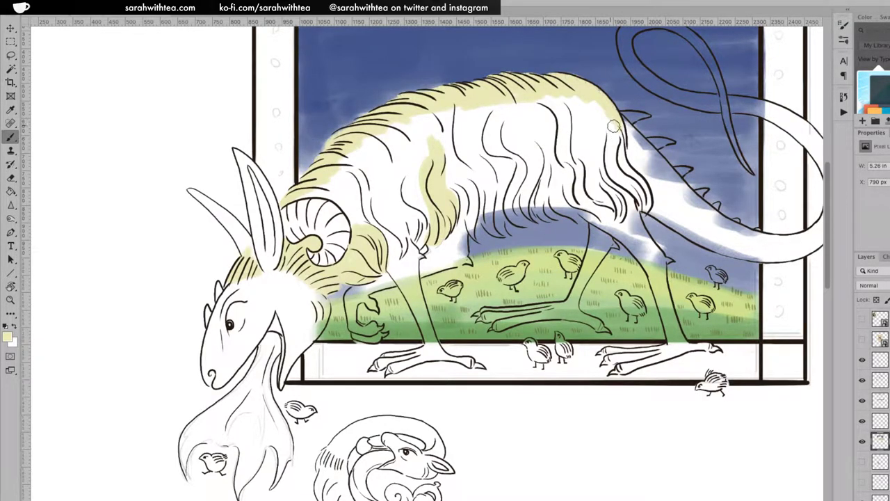
{"action": "mouse_move", "coordinate": [609, 134]}
{"action": "left_mouse_down"}
{"action": "mouse_move", "coordinate": [617, 135]}
{"action": "mouse_move", "coordinate": [615, 120]}
{"action": "mouse_move", "coordinate": [625, 169]}
{"action": "mouse_move", "coordinate": [646, 207]}
{"action": "mouse_move", "coordinate": [607, 144]}
{"action": "mouse_move", "coordinate": [613, 134]}
{"action": "left_mouse_up"}
Paint the large beast's hindquarter fur and the lower fur around its shoulder pale yellow.
{"action": "mouse_move", "coordinate": [601, 164]}
{"action": "left_mouse_down"}
{"action": "mouse_move", "coordinate": [625, 215]}
{"action": "mouse_move", "coordinate": [595, 165]}
{"action": "mouse_move", "coordinate": [608, 203]}
{"action": "mouse_move", "coordinate": [585, 169]}
{"action": "mouse_move", "coordinate": [581, 188]}
{"action": "mouse_move", "coordinate": [603, 224]}
{"action": "mouse_move", "coordinate": [553, 179]}
{"action": "mouse_move", "coordinate": [563, 156]}
{"action": "mouse_move", "coordinate": [536, 121]}
{"action": "mouse_move", "coordinate": [560, 138]}
{"action": "mouse_move", "coordinate": [566, 169]}
{"action": "mouse_move", "coordinate": [543, 175]}
{"action": "mouse_move", "coordinate": [557, 178]}
{"action": "mouse_move", "coordinate": [574, 221]}
{"action": "mouse_move", "coordinate": [544, 176]}
{"action": "mouse_move", "coordinate": [559, 217]}
{"action": "left_mouse_up"}
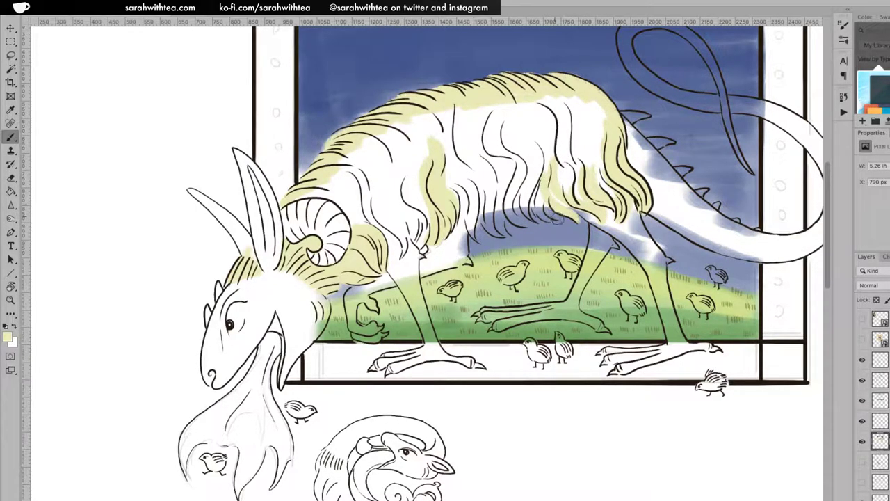
{"action": "mouse_move", "coordinate": [545, 183]}
{"action": "left_mouse_down"}
{"action": "mouse_move", "coordinate": [553, 214]}
{"action": "mouse_move", "coordinate": [540, 182]}
{"action": "mouse_move", "coordinate": [537, 213]}
{"action": "mouse_move", "coordinate": [534, 162]}
{"action": "mouse_move", "coordinate": [539, 213]}
{"action": "mouse_move", "coordinate": [536, 172]}
{"action": "mouse_move", "coordinate": [543, 208]}
{"action": "mouse_move", "coordinate": [560, 198]}
{"action": "mouse_move", "coordinate": [552, 153]}
{"action": "mouse_move", "coordinate": [569, 196]}
{"action": "mouse_move", "coordinate": [575, 162]}
{"action": "mouse_move", "coordinate": [591, 143]}
{"action": "mouse_move", "coordinate": [602, 203]}
{"action": "mouse_move", "coordinate": [613, 189]}
{"action": "mouse_move", "coordinate": [581, 101]}
{"action": "mouse_move", "coordinate": [603, 120]}
{"action": "mouse_move", "coordinate": [598, 98]}
{"action": "left_mouse_up"}
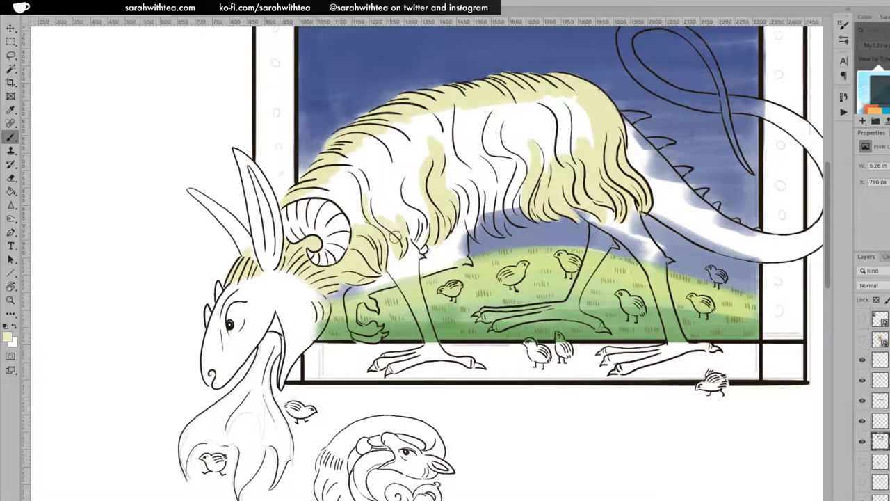
{"action": "left_click_drag", "start_coordinate": [377, 202], "coordinate": [414, 239]}
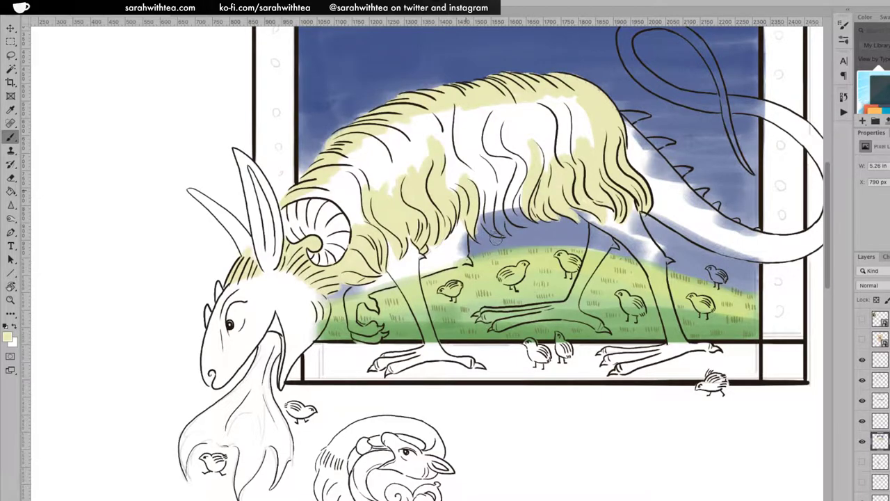
Erase the stray yellow at the middle of the large beast's belly, and fill its belly fringe and remaining white body fur.
{"action": "key", "text": "e"}
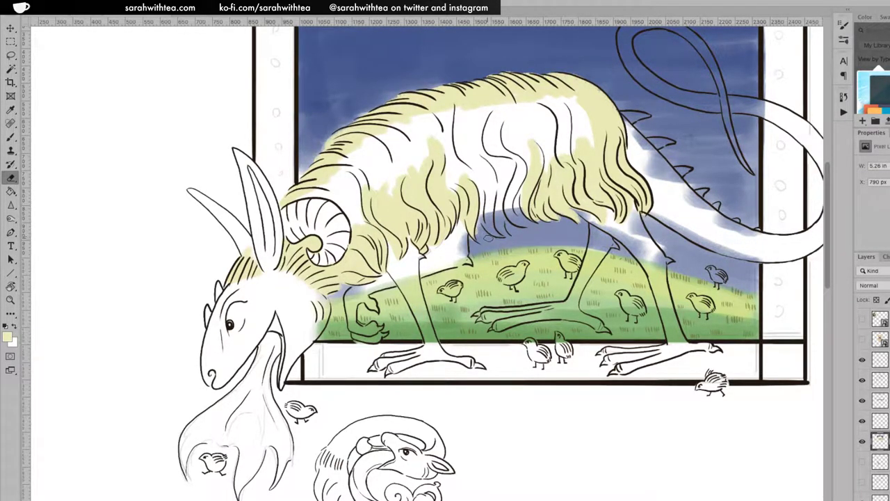
{"action": "left_click_drag", "start_coordinate": [469, 175], "coordinate": [473, 236]}
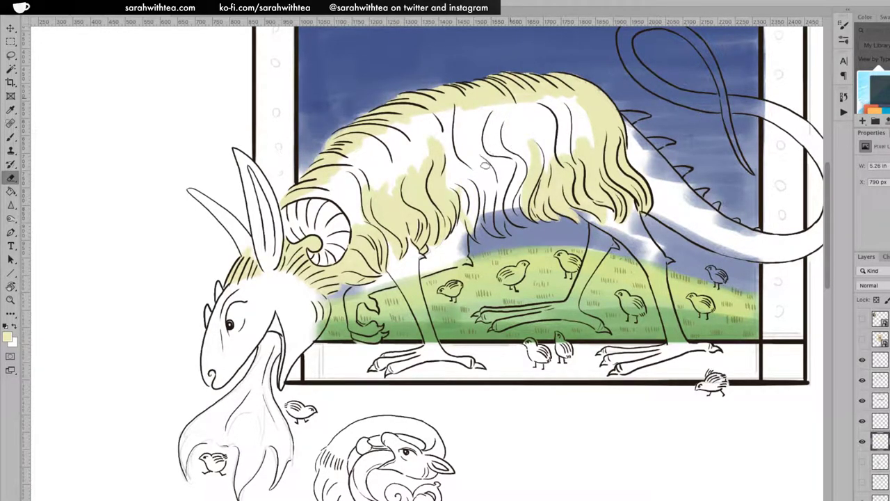
{"action": "key", "text": "b"}
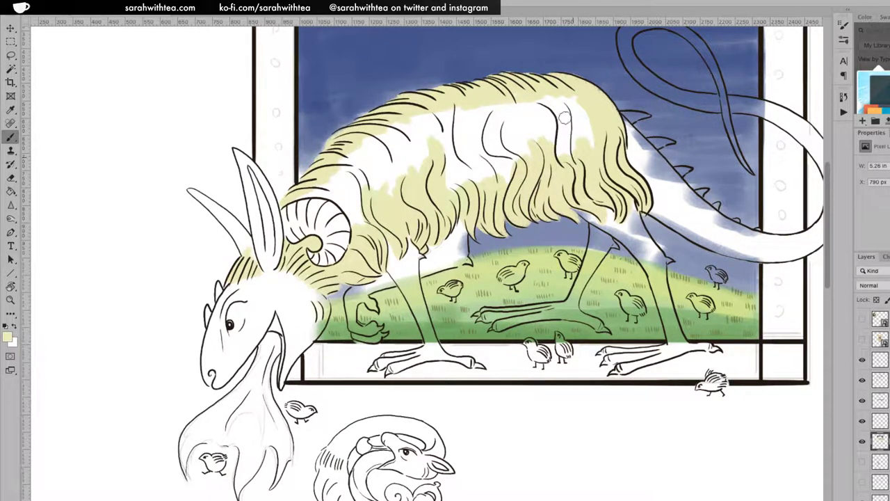
{"action": "mouse_move", "coordinate": [566, 163]}
{"action": "left_mouse_down"}
{"action": "mouse_move", "coordinate": [548, 102]}
{"action": "mouse_move", "coordinate": [563, 108]}
{"action": "mouse_move", "coordinate": [572, 150]}
{"action": "mouse_move", "coordinate": [560, 99]}
{"action": "mouse_move", "coordinate": [581, 147]}
{"action": "mouse_move", "coordinate": [582, 113]}
{"action": "mouse_move", "coordinate": [572, 101]}
{"action": "mouse_move", "coordinate": [594, 145]}
{"action": "mouse_move", "coordinate": [582, 119]}
{"action": "left_mouse_up"}
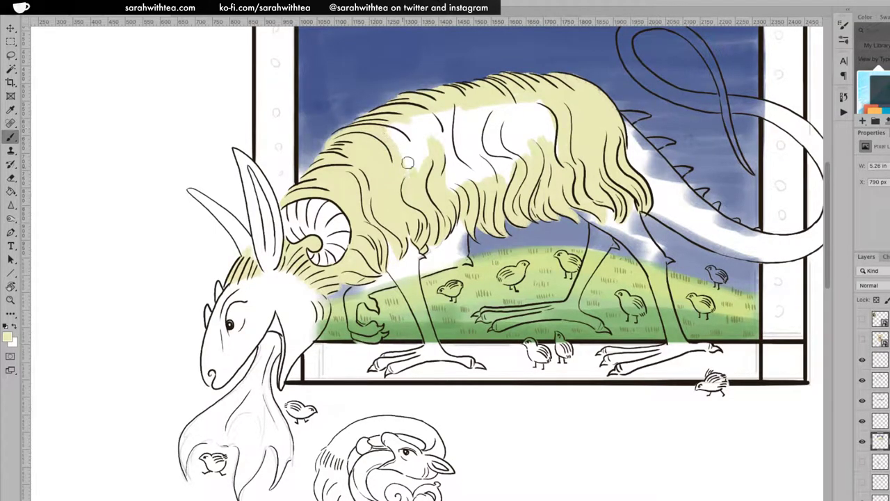
{"action": "mouse_move", "coordinate": [413, 126]}
{"action": "left_mouse_down"}
{"action": "mouse_move", "coordinate": [415, 142]}
{"action": "mouse_move", "coordinate": [424, 103]}
{"action": "mouse_move", "coordinate": [420, 124]}
{"action": "mouse_move", "coordinate": [453, 158]}
{"action": "mouse_move", "coordinate": [443, 121]}
{"action": "mouse_move", "coordinate": [447, 128]}
{"action": "mouse_move", "coordinate": [433, 127]}
{"action": "mouse_move", "coordinate": [464, 173]}
{"action": "mouse_move", "coordinate": [469, 105]}
{"action": "mouse_move", "coordinate": [484, 123]}
{"action": "mouse_move", "coordinate": [490, 167]}
{"action": "mouse_move", "coordinate": [513, 106]}
{"action": "mouse_move", "coordinate": [513, 162]}
{"action": "mouse_move", "coordinate": [541, 103]}
{"action": "mouse_move", "coordinate": [534, 147]}
{"action": "mouse_move", "coordinate": [544, 112]}
{"action": "mouse_move", "coordinate": [560, 158]}
{"action": "mouse_move", "coordinate": [613, 196]}
{"action": "left_mouse_up"}
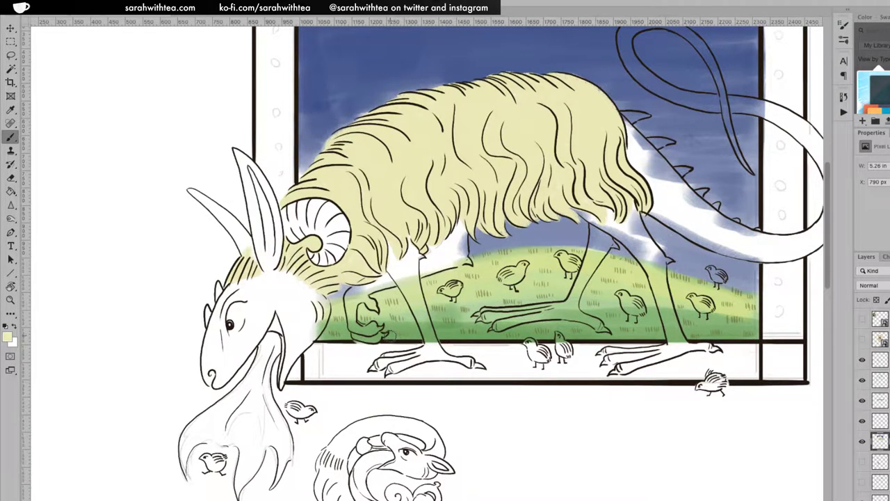
Paint the small beast's neck, chest and middle body fur pale yellow below the large illustration.
{"action": "mouse_move", "coordinate": [390, 296]}
{"action": "left_mouse_down"}
{"action": "mouse_move", "coordinate": [365, 236]}
{"action": "mouse_move", "coordinate": [351, 120]}
{"action": "left_mouse_up"}
{"action": "key", "text": "ctrl+r"}
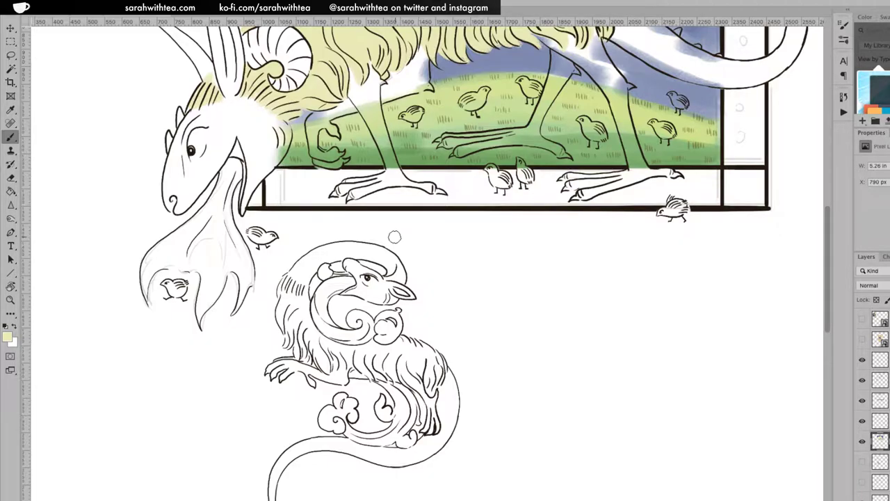
{"action": "mouse_move", "coordinate": [287, 299]}
{"action": "left_mouse_down"}
{"action": "mouse_move", "coordinate": [283, 307]}
{"action": "mouse_move", "coordinate": [288, 341]}
{"action": "mouse_move", "coordinate": [298, 326]}
{"action": "mouse_move", "coordinate": [295, 356]}
{"action": "mouse_move", "coordinate": [308, 362]}
{"action": "mouse_move", "coordinate": [297, 350]}
{"action": "mouse_move", "coordinate": [304, 339]}
{"action": "mouse_move", "coordinate": [327, 365]}
{"action": "mouse_move", "coordinate": [306, 320]}
{"action": "mouse_move", "coordinate": [299, 336]}
{"action": "mouse_move", "coordinate": [290, 315]}
{"action": "mouse_move", "coordinate": [278, 245]}
{"action": "mouse_move", "coordinate": [275, 281]}
{"action": "mouse_move", "coordinate": [284, 290]}
{"action": "mouse_move", "coordinate": [285, 281]}
{"action": "mouse_move", "coordinate": [283, 293]}
{"action": "mouse_move", "coordinate": [286, 278]}
{"action": "mouse_move", "coordinate": [285, 302]}
{"action": "mouse_move", "coordinate": [300, 299]}
{"action": "mouse_move", "coordinate": [303, 285]}
{"action": "mouse_move", "coordinate": [306, 299]}
{"action": "left_mouse_up"}
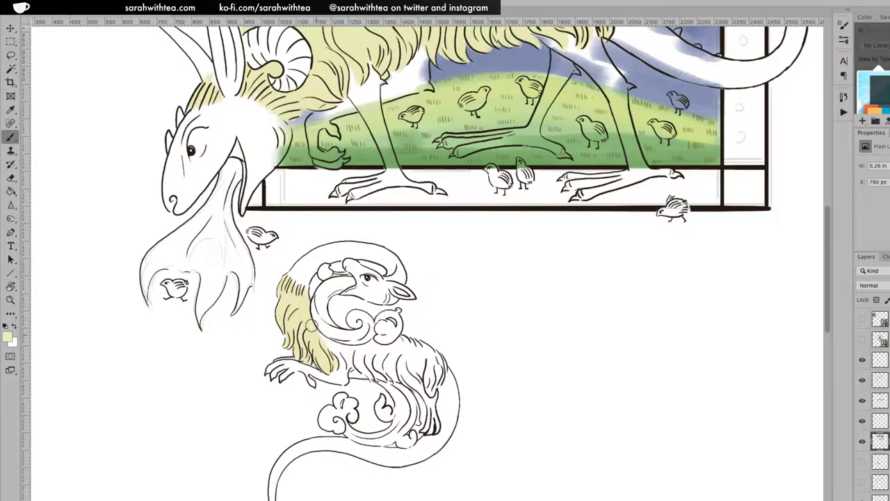
{"action": "mouse_move", "coordinate": [329, 346]}
{"action": "left_mouse_down"}
{"action": "mouse_move", "coordinate": [337, 370]}
{"action": "mouse_move", "coordinate": [330, 367]}
{"action": "mouse_move", "coordinate": [352, 360]}
{"action": "mouse_move", "coordinate": [369, 376]}
{"action": "mouse_move", "coordinate": [341, 347]}
{"action": "mouse_move", "coordinate": [376, 346]}
{"action": "mouse_move", "coordinate": [373, 359]}
{"action": "mouse_move", "coordinate": [386, 378]}
{"action": "mouse_move", "coordinate": [379, 356]}
{"action": "mouse_move", "coordinate": [389, 382]}
{"action": "mouse_move", "coordinate": [388, 358]}
{"action": "mouse_move", "coordinate": [394, 372]}
{"action": "mouse_move", "coordinate": [400, 353]}
{"action": "mouse_move", "coordinate": [421, 386]}
{"action": "mouse_move", "coordinate": [419, 348]}
{"action": "left_mouse_up"}
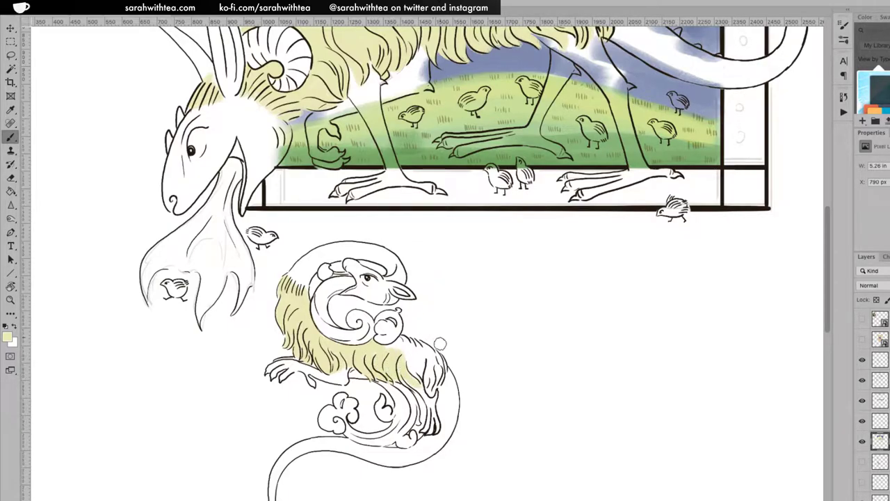
Clean up the yellow edge beside the small beast's haunch with the eraser and paint its hindquarter fur pale yellow.
{"action": "key", "text": "e"}
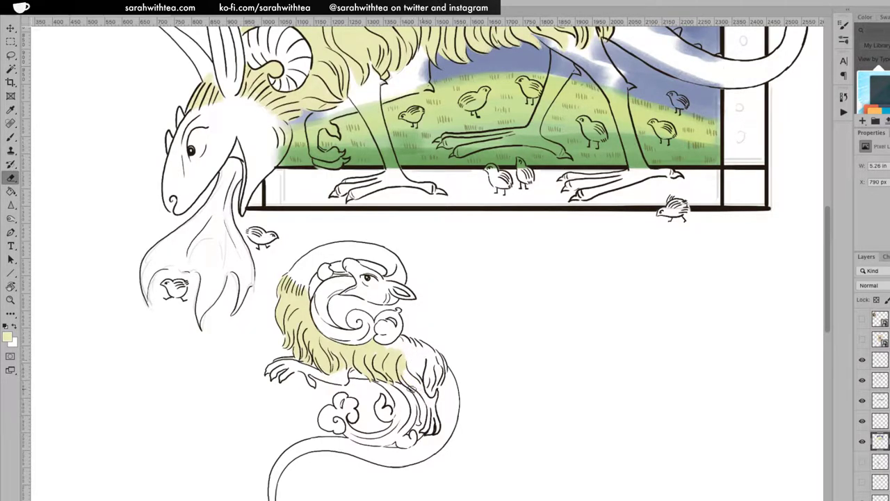
{"action": "left_click_drag", "start_coordinate": [405, 382], "coordinate": [410, 356]}
{"action": "key", "text": "b"}
{"action": "mouse_move", "coordinate": [409, 387]}
{"action": "left_mouse_down"}
{"action": "mouse_move", "coordinate": [403, 359]}
{"action": "mouse_move", "coordinate": [421, 381]}
{"action": "mouse_move", "coordinate": [412, 359]}
{"action": "mouse_move", "coordinate": [443, 363]}
{"action": "mouse_move", "coordinate": [411, 342]}
{"action": "mouse_move", "coordinate": [390, 347]}
{"action": "mouse_move", "coordinate": [438, 381]}
{"action": "mouse_move", "coordinate": [447, 369]}
{"action": "left_mouse_up"}
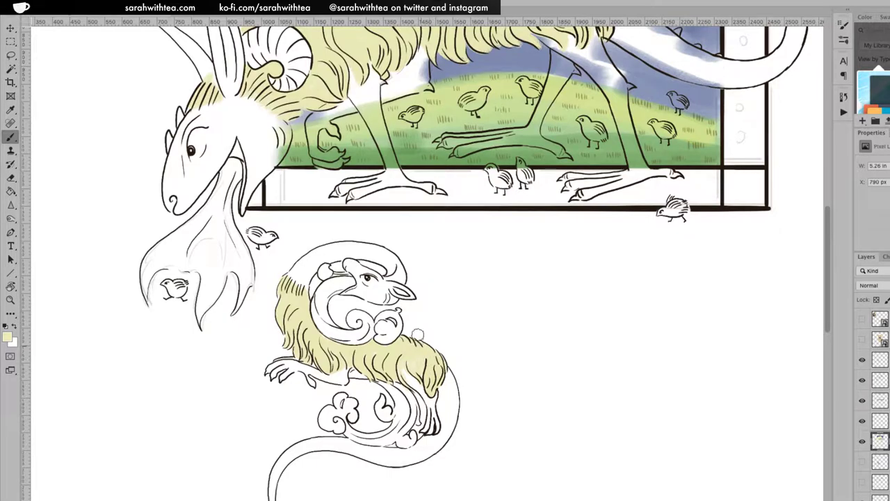
Examine the yellow fur on both beasts and the large beast's head, both up close and within the whole illustration.
{"action": "key", "text": "z"}
{"action": "left_click", "coordinate": [431, 328], "text": "alt"}
{"action": "left_click", "coordinate": [431, 328], "text": "alt"}
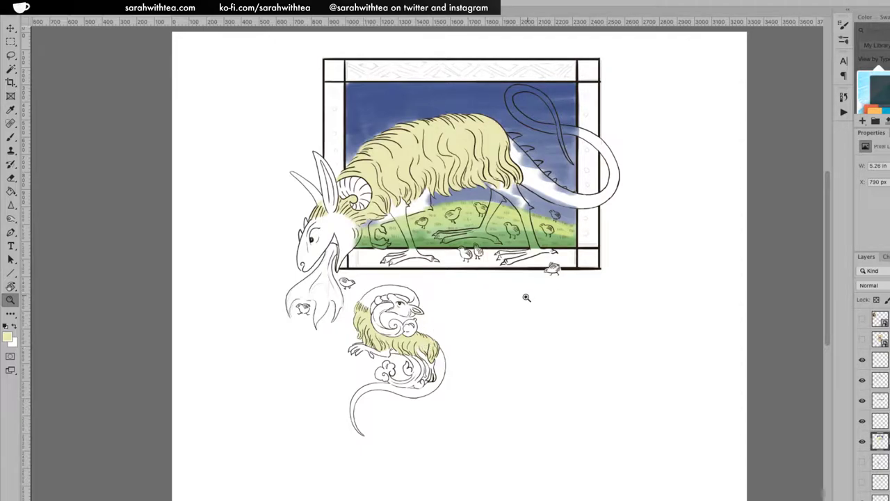
{"action": "left_click", "coordinate": [337, 242]}
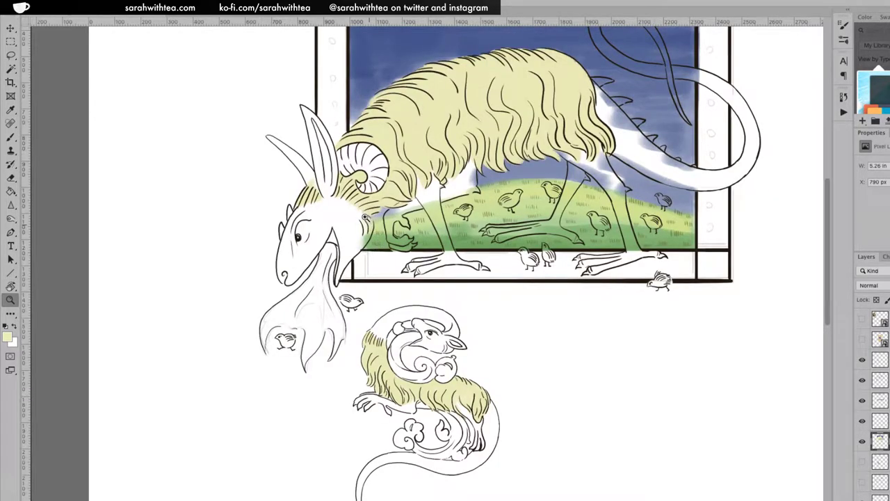
{"action": "left_click", "coordinate": [372, 221]}
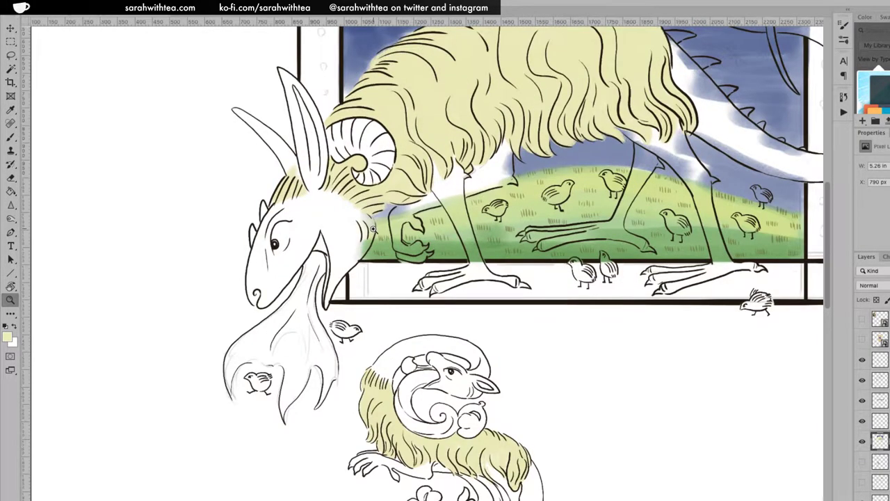
{"action": "left_click", "coordinate": [374, 232]}
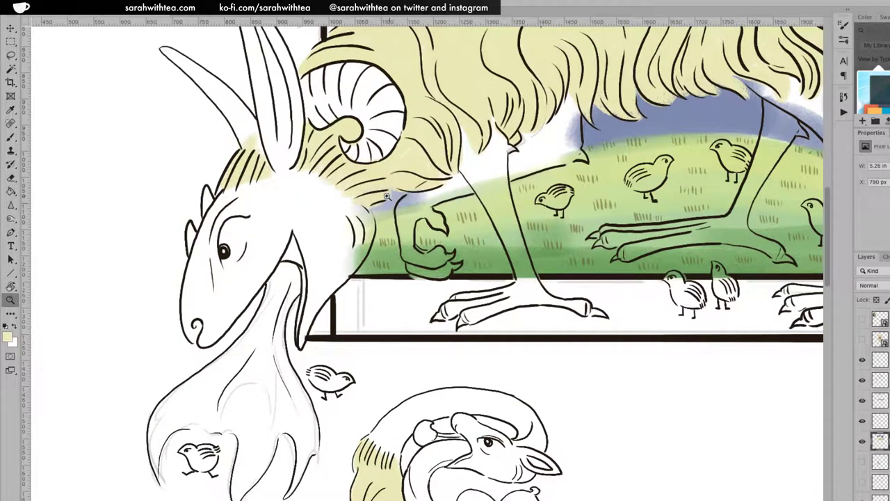
{"action": "key", "text": "b"}
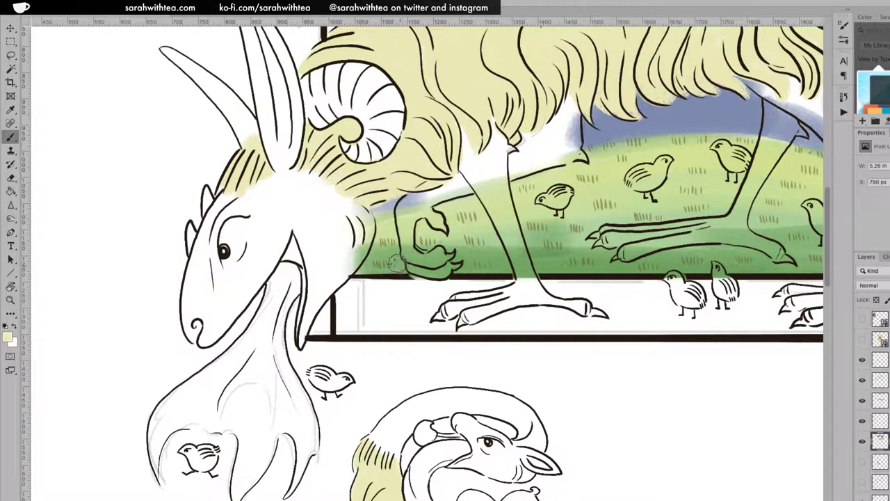
{"action": "key", "text": "z"}
{"action": "left_click", "coordinate": [380, 237], "text": "alt"}
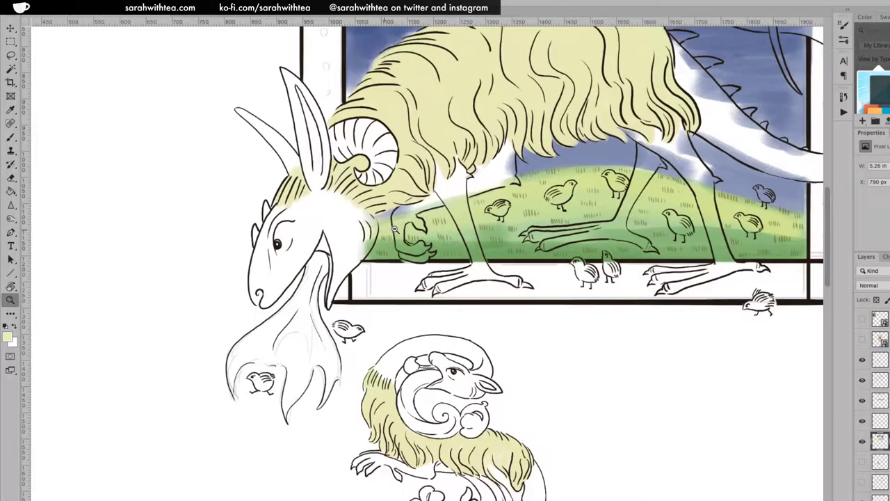
{"action": "left_click", "coordinate": [421, 229], "text": "alt"}
{"action": "left_click", "coordinate": [429, 232], "text": "alt"}
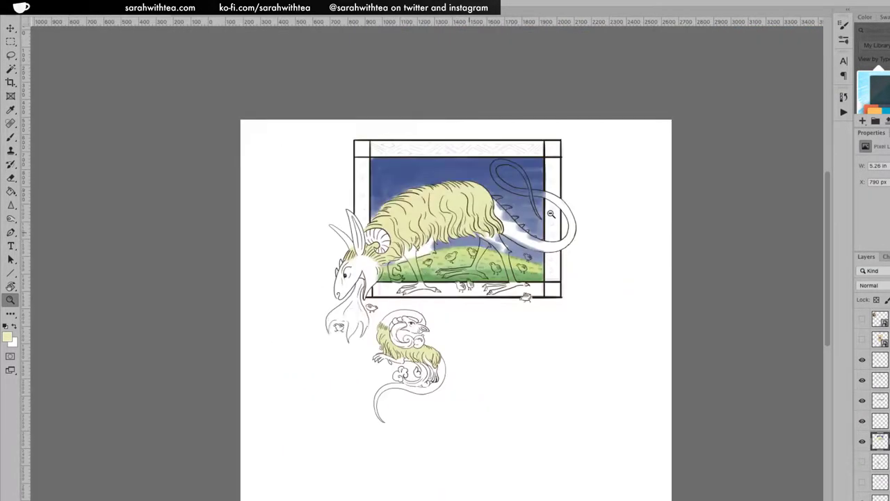
{"action": "left_click", "coordinate": [549, 215], "text": "alt"}
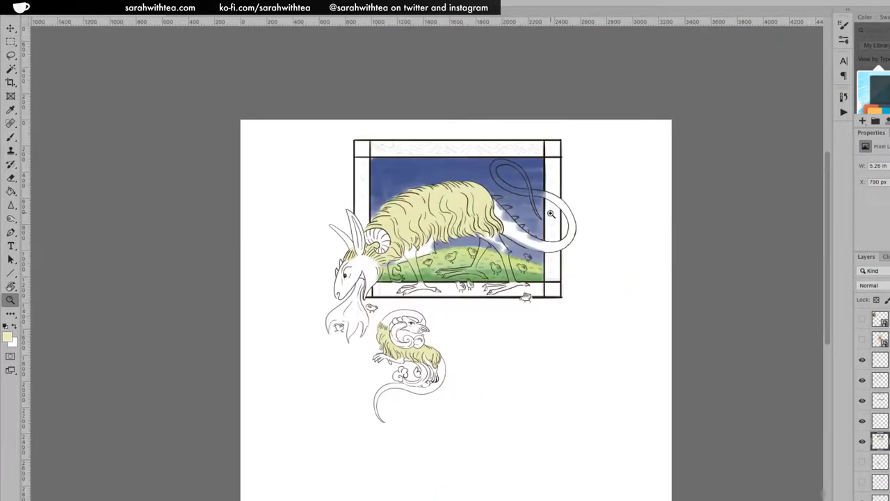
{"action": "left_click", "coordinate": [451, 271]}
{"action": "left_click", "coordinate": [452, 259]}
{"action": "left_click", "coordinate": [453, 256]}
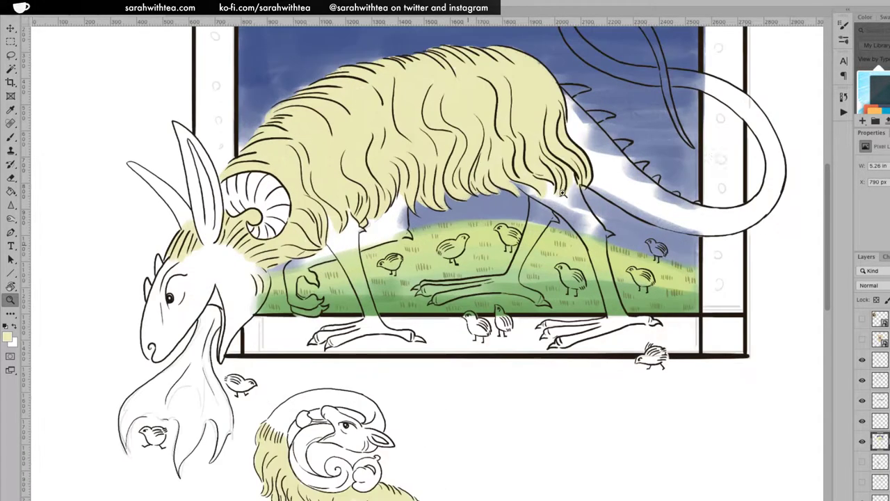
Set the foreground color to warm yellow #f2e590 and ready the brush for the chicks.
{"action": "left_click", "coordinate": [9, 338]}
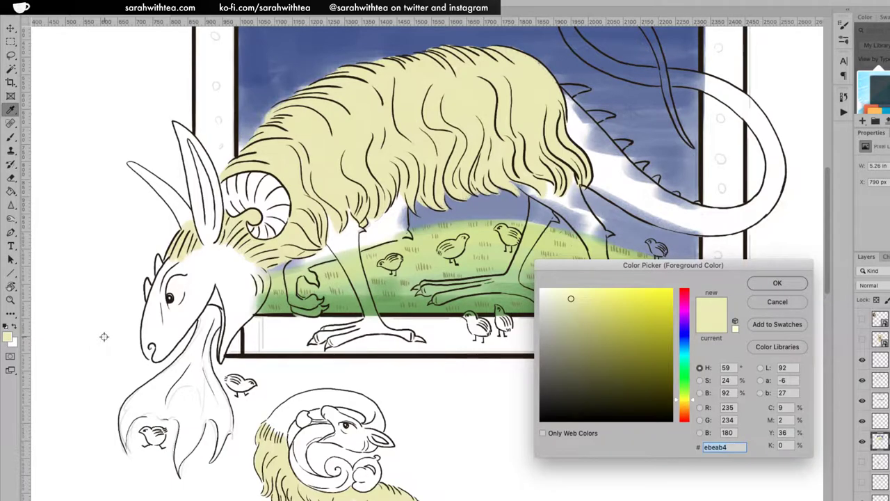
{"action": "left_click", "coordinate": [584, 317]}
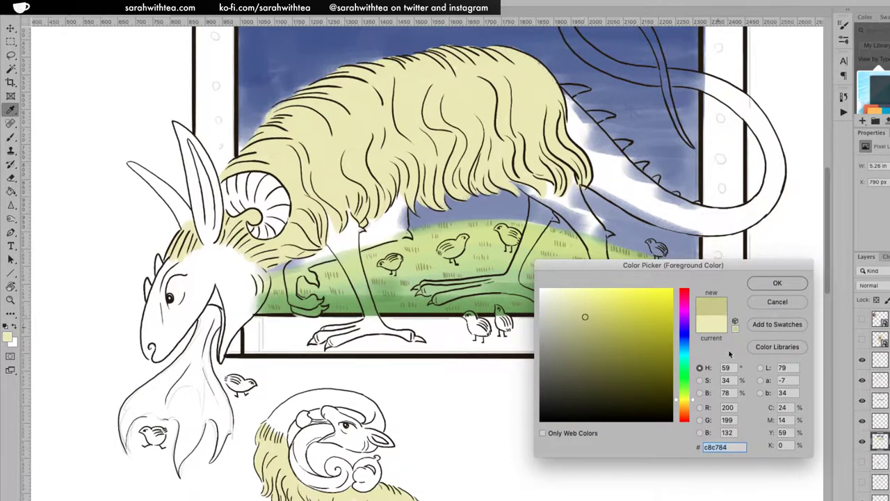
{"action": "left_click", "coordinate": [594, 304]}
{"action": "left_click_drag", "start_coordinate": [691, 402], "coordinate": [691, 404]}
{"action": "left_click", "coordinate": [593, 295]}
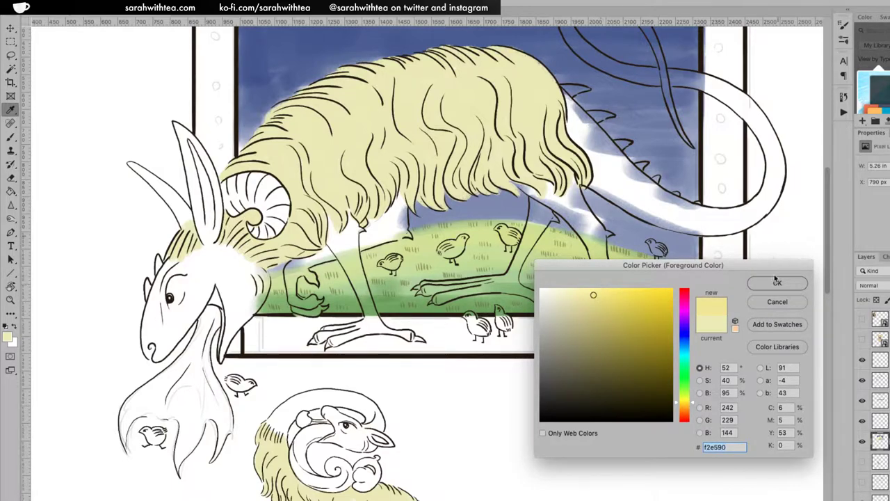
{"action": "key", "text": "Return"}
{"action": "key", "text": "z"}
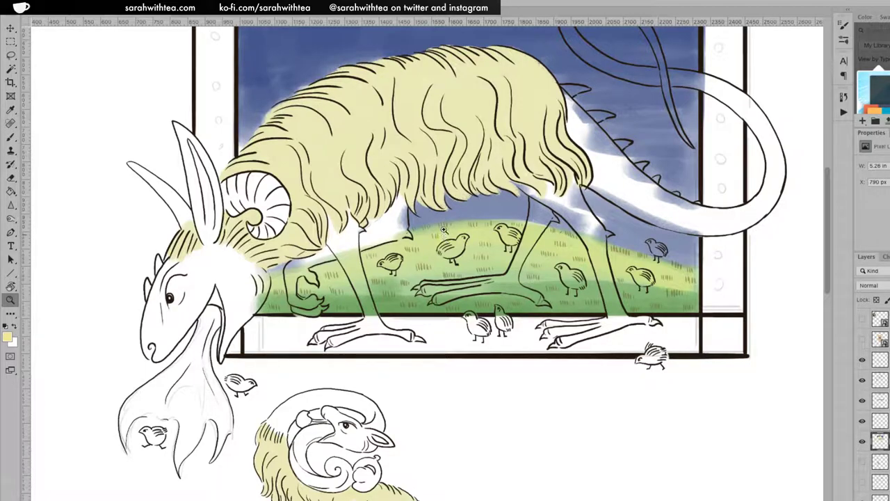
{"action": "key", "text": "b"}
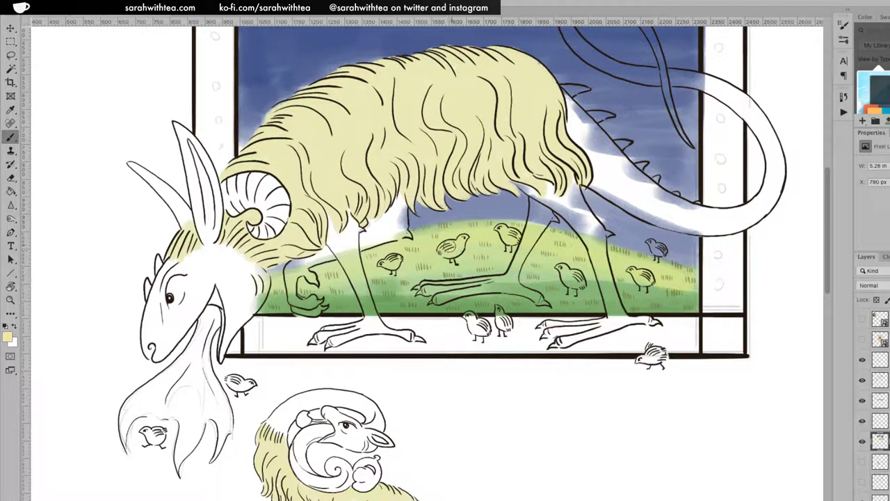
Paint the six chicks on the grass and the pair at the frame's lower inner border yellow, leaving out the chick at the horizon.
{"action": "mouse_move", "coordinate": [455, 244]}
{"action": "left_mouse_down"}
{"action": "mouse_move", "coordinate": [445, 247]}
{"action": "mouse_move", "coordinate": [456, 254]}
{"action": "mouse_move", "coordinate": [457, 245]}
{"action": "mouse_move", "coordinate": [510, 235]}
{"action": "left_mouse_up"}
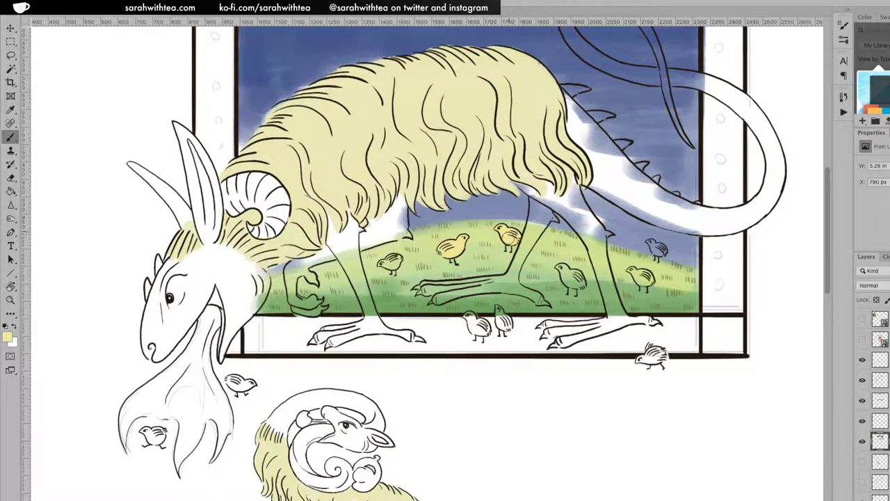
{"action": "left_click_drag", "start_coordinate": [383, 264], "coordinate": [394, 259]}
{"action": "left_click_drag", "start_coordinate": [468, 318], "coordinate": [476, 324]}
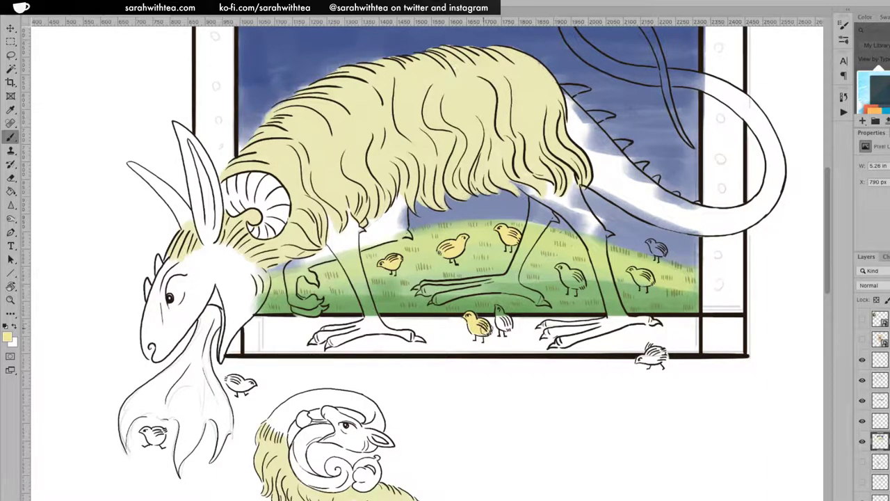
{"action": "left_click_drag", "start_coordinate": [498, 312], "coordinate": [505, 326]}
{"action": "mouse_move", "coordinate": [587, 268]}
{"action": "left_mouse_down"}
{"action": "mouse_move", "coordinate": [561, 269]}
{"action": "mouse_move", "coordinate": [580, 280]}
{"action": "mouse_move", "coordinate": [569, 284]}
{"action": "left_mouse_up"}
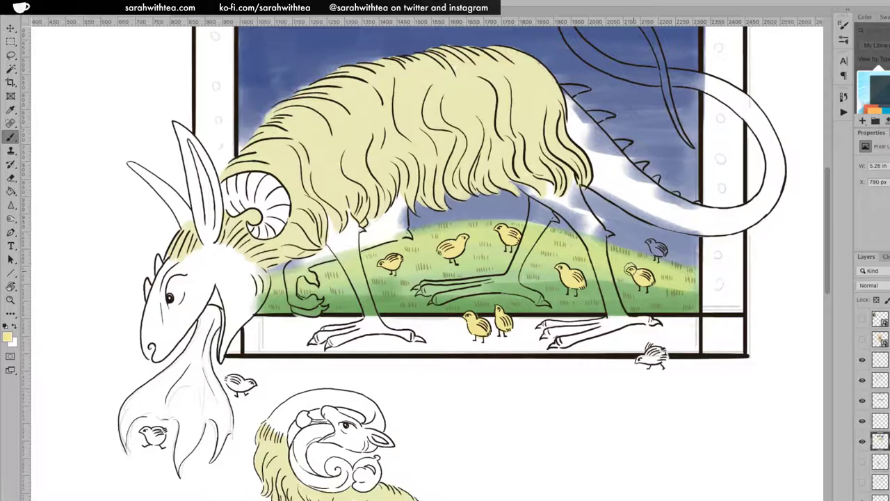
Paint the chick at the horizon beneath the large beast's tail yellow, undoing strokes that miss its outline.
{"action": "left_click_drag", "start_coordinate": [653, 245], "coordinate": [663, 247]}
{"action": "key", "text": "ctrl+z"}
{"action": "key", "text": "z"}
{"action": "left_click", "coordinate": [659, 249]}
{"action": "left_click", "coordinate": [658, 248]}
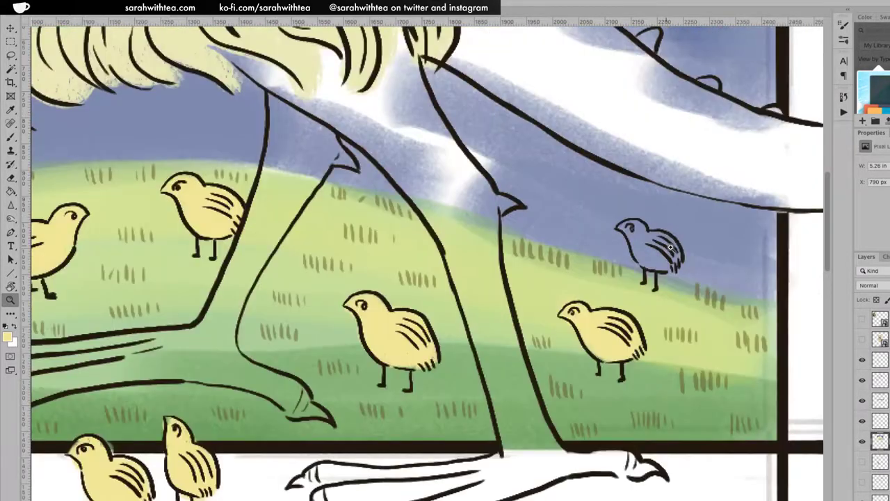
{"action": "left_click", "coordinate": [662, 244]}
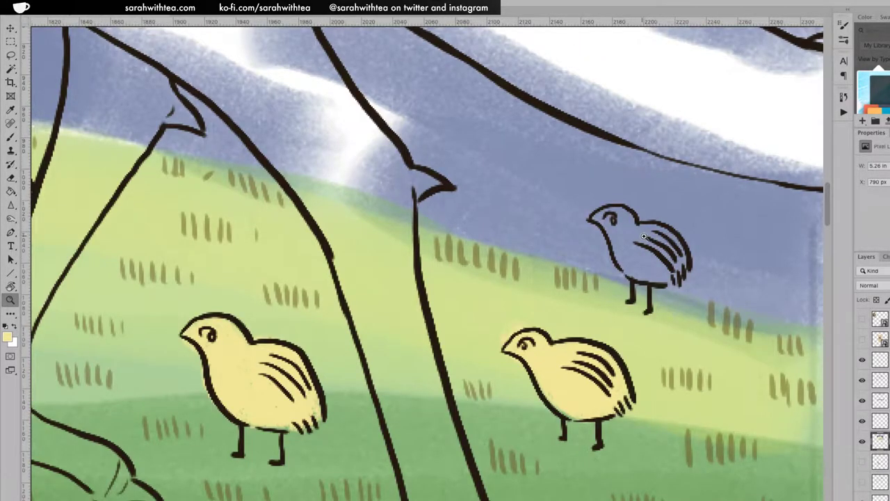
{"action": "key", "text": "b"}
{"action": "mouse_move", "coordinate": [628, 232]}
{"action": "left_mouse_down"}
{"action": "mouse_move", "coordinate": [622, 212]}
{"action": "mouse_move", "coordinate": [613, 221]}
{"action": "left_mouse_up"}
{"action": "key", "text": "ctrl+z"}
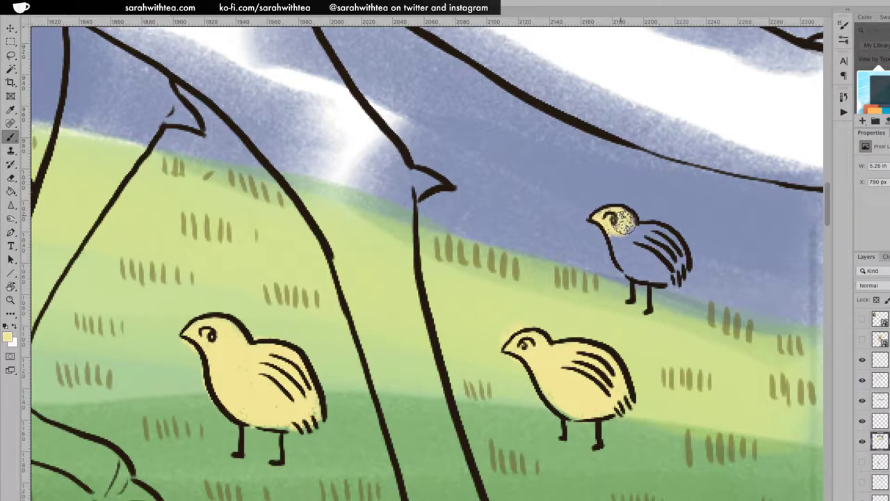
{"action": "mouse_move", "coordinate": [634, 232]}
{"action": "left_mouse_down"}
{"action": "mouse_move", "coordinate": [640, 258]}
{"action": "mouse_move", "coordinate": [620, 227]}
{"action": "mouse_move", "coordinate": [634, 262]}
{"action": "mouse_move", "coordinate": [620, 246]}
{"action": "mouse_move", "coordinate": [648, 264]}
{"action": "mouse_move", "coordinate": [641, 257]}
{"action": "mouse_move", "coordinate": [656, 257]}
{"action": "mouse_move", "coordinate": [658, 246]}
{"action": "mouse_move", "coordinate": [636, 252]}
{"action": "mouse_move", "coordinate": [661, 254]}
{"action": "mouse_move", "coordinate": [648, 240]}
{"action": "mouse_move", "coordinate": [653, 265]}
{"action": "left_mouse_up"}
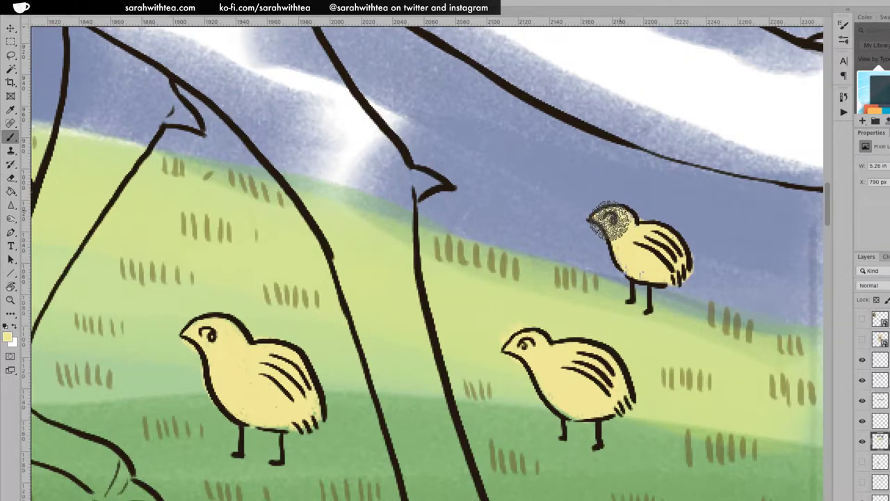
Paint the chick standing on the frame's outer lower edge, beside the large beast's hind foot, yellow.
{"action": "key", "text": "z"}
{"action": "left_click", "coordinate": [639, 278], "text": "alt"}
{"action": "left_click", "coordinate": [638, 278], "text": "alt"}
{"action": "left_click", "coordinate": [636, 289], "text": "alt"}
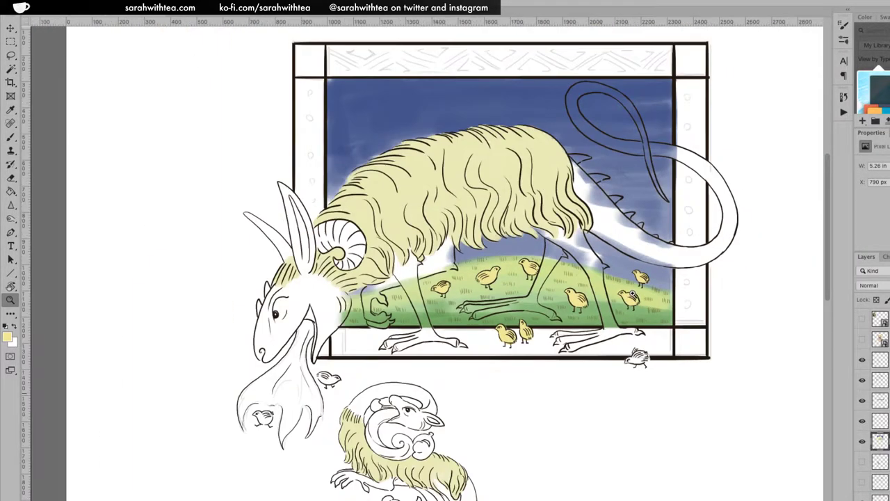
{"action": "left_click", "coordinate": [645, 363]}
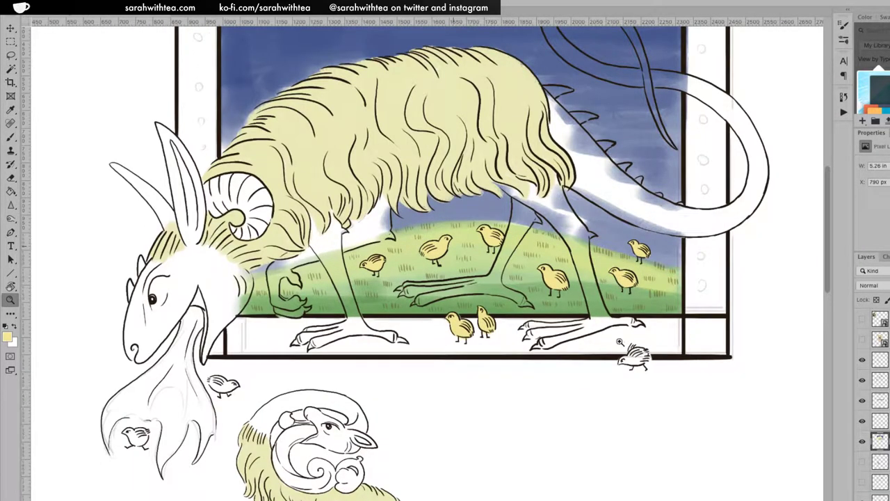
{"action": "left_click", "coordinate": [604, 334]}
{"action": "key", "text": "b"}
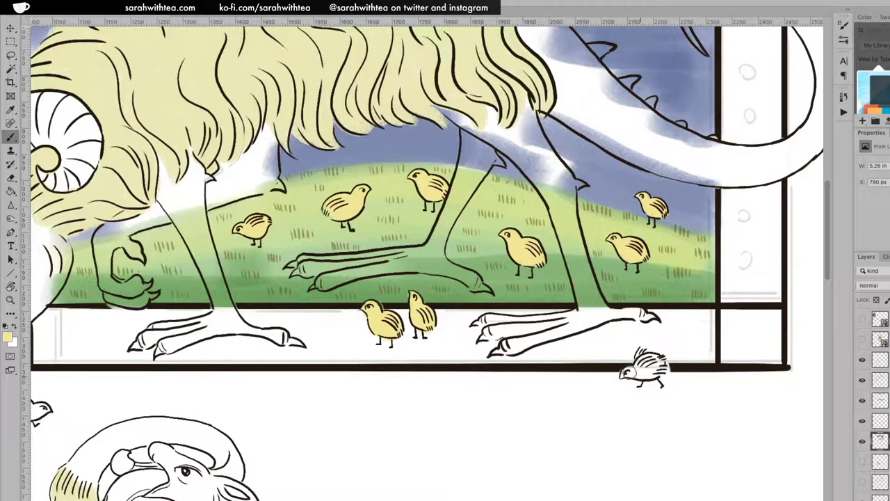
{"action": "mouse_move", "coordinate": [626, 374]}
{"action": "left_mouse_down"}
{"action": "mouse_move", "coordinate": [648, 358]}
{"action": "mouse_move", "coordinate": [660, 367]}
{"action": "mouse_move", "coordinate": [648, 375]}
{"action": "mouse_move", "coordinate": [644, 352]}
{"action": "left_mouse_up"}
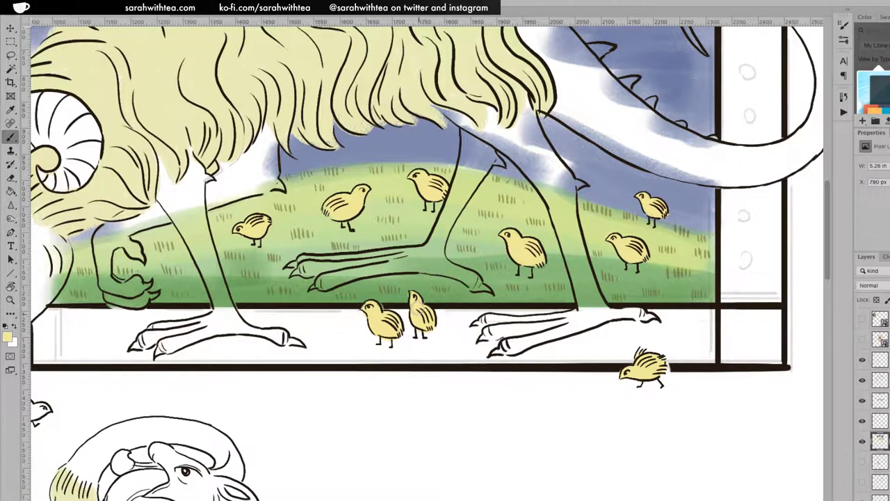
Erase the stray yellow around the outlines of the two chicks on the frame's lower border.
{"action": "key", "text": "z"}
{"action": "left_click_drag", "start_coordinate": [413, 297], "coordinate": [412, 299]}
{"action": "key", "text": "b"}
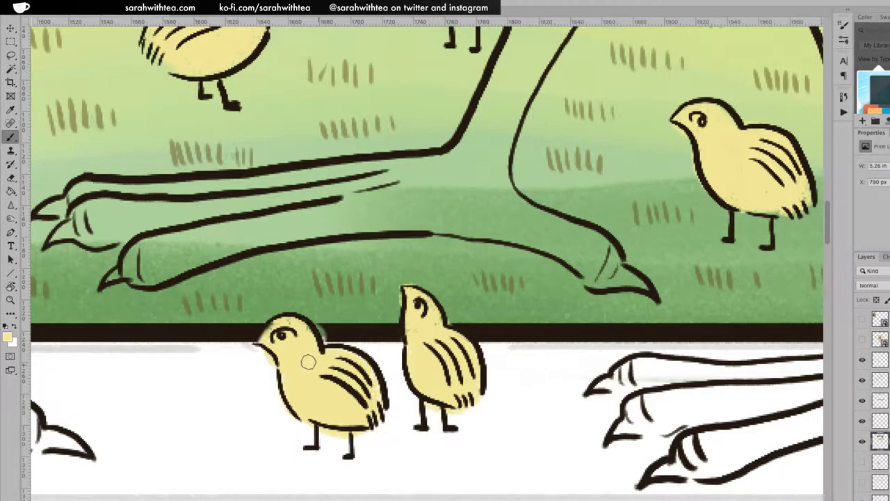
{"action": "key", "text": "e"}
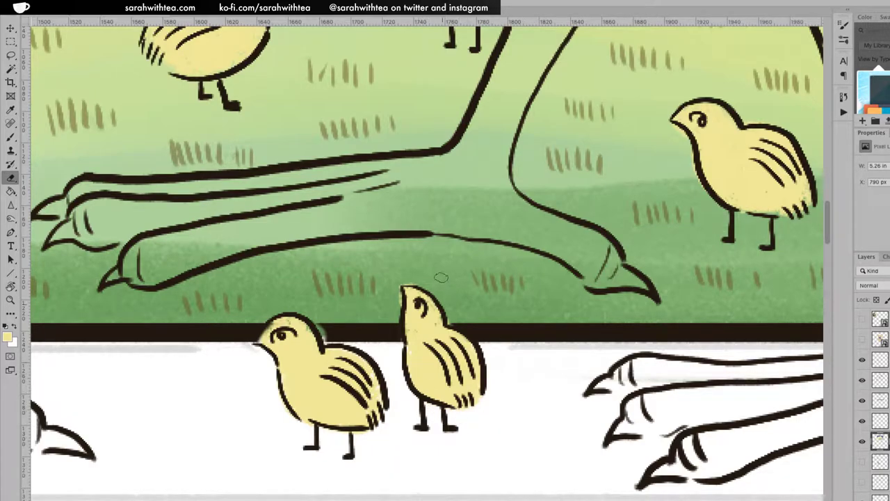
Paint the chick below the large beast's jaw and the running chick inside the shape flowing from its mouth yellow, and clean up their edges.
{"action": "key", "text": "z"}
{"action": "left_click", "coordinate": [449, 304], "text": "alt"}
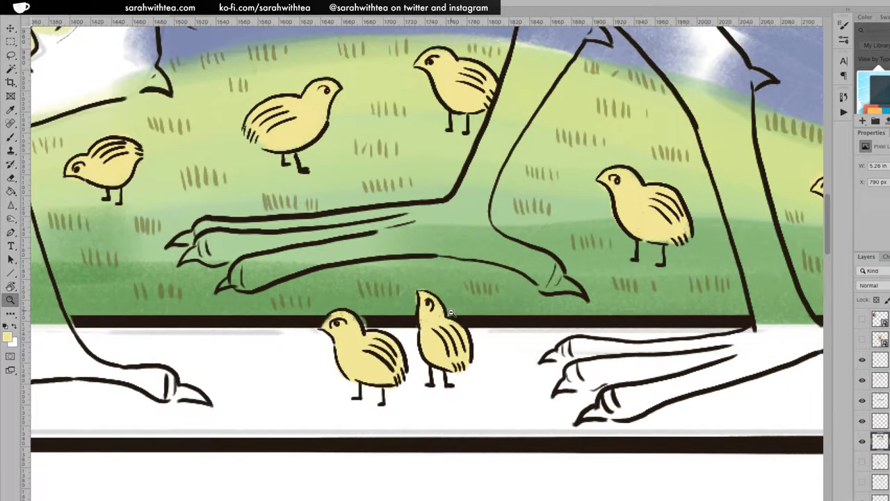
{"action": "left_click", "coordinate": [450, 313], "text": "alt"}
{"action": "left_click", "coordinate": [450, 313], "text": "alt"}
{"action": "left_click", "coordinate": [450, 314], "text": "alt"}
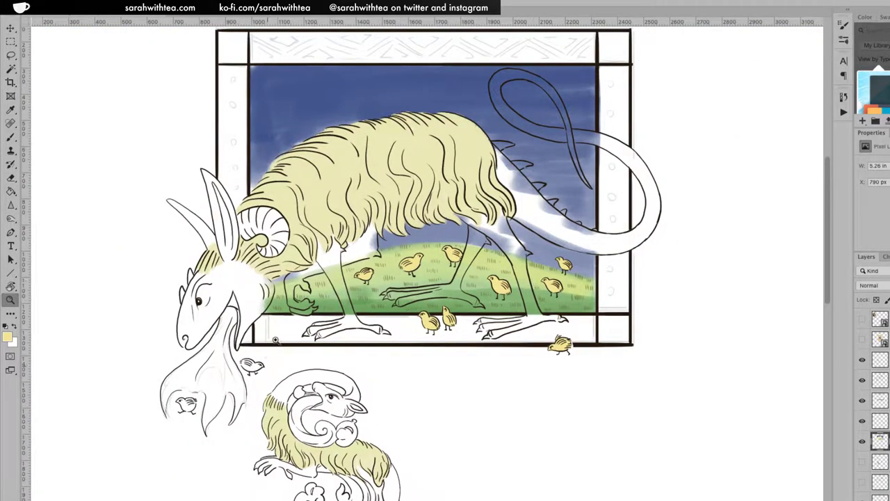
{"action": "left_click", "coordinate": [262, 367]}
{"action": "left_click", "coordinate": [265, 359]}
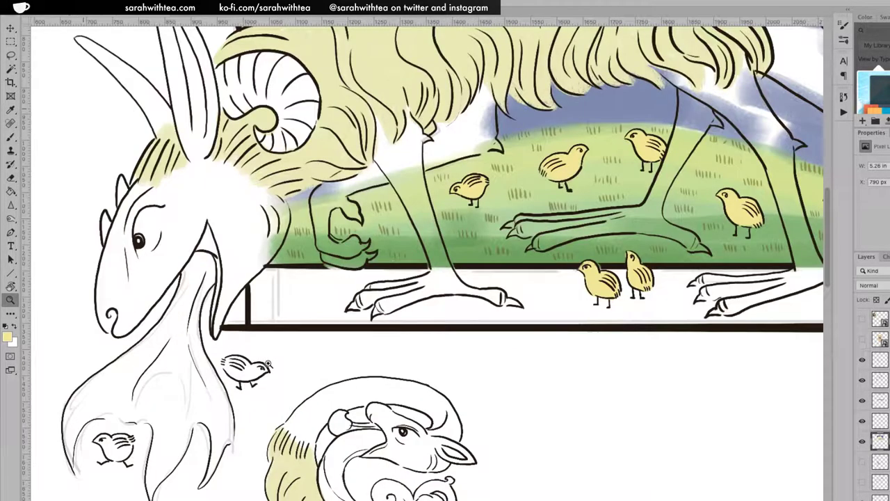
{"action": "left_click", "coordinate": [270, 367]}
{"action": "key", "text": "b"}
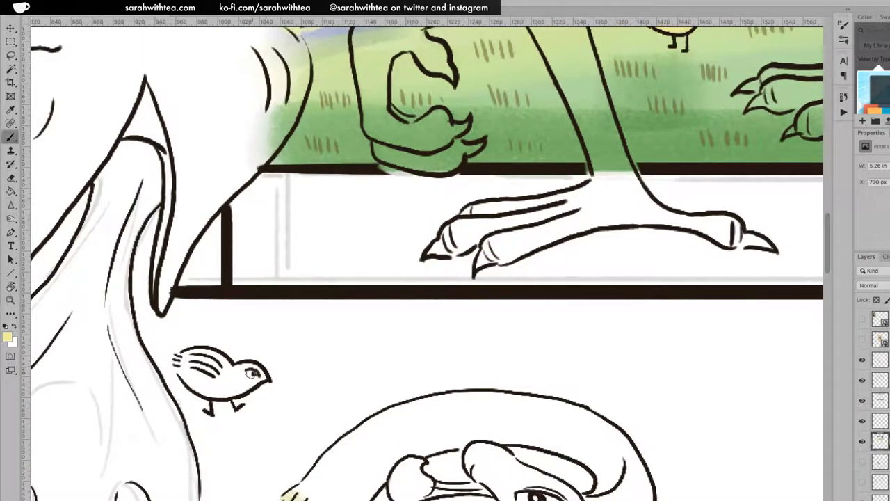
{"action": "left_click_drag", "start_coordinate": [254, 375], "coordinate": [259, 377]}
{"action": "mouse_move", "coordinate": [447, 294]}
{"action": "left_mouse_down"}
{"action": "mouse_move", "coordinate": [566, 254]}
{"action": "mouse_move", "coordinate": [610, 255]}
{"action": "left_mouse_up"}
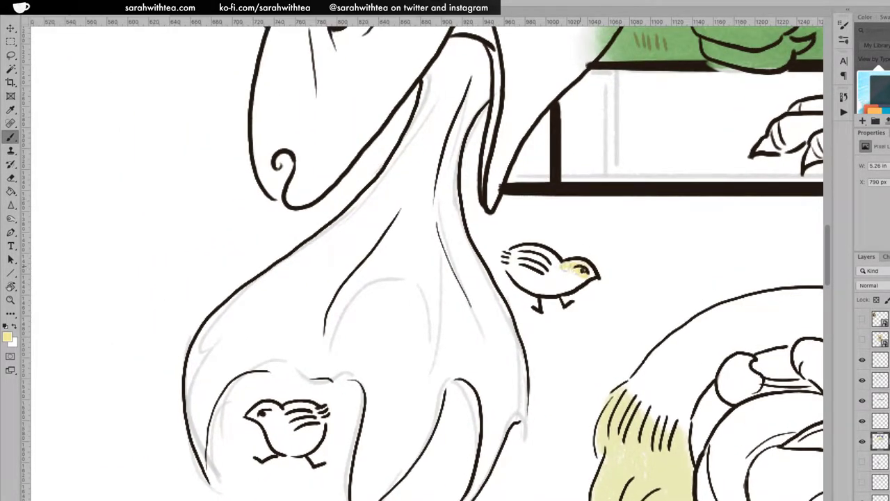
{"action": "mouse_move", "coordinate": [570, 275]}
{"action": "left_mouse_down"}
{"action": "mouse_move", "coordinate": [528, 276]}
{"action": "mouse_move", "coordinate": [543, 281]}
{"action": "mouse_move", "coordinate": [525, 262]}
{"action": "mouse_move", "coordinate": [513, 264]}
{"action": "mouse_move", "coordinate": [530, 271]}
{"action": "mouse_move", "coordinate": [539, 253]}
{"action": "mouse_move", "coordinate": [514, 261]}
{"action": "mouse_move", "coordinate": [550, 258]}
{"action": "mouse_move", "coordinate": [530, 255]}
{"action": "mouse_move", "coordinate": [552, 276]}
{"action": "left_mouse_up"}
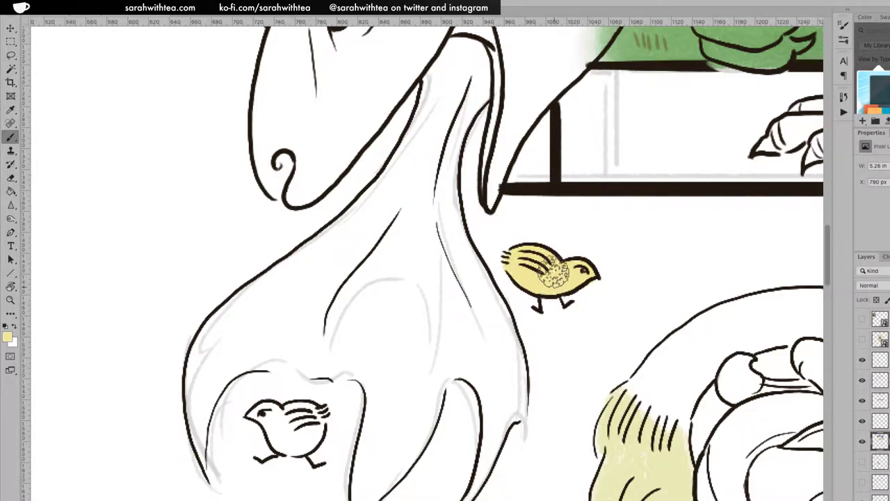
{"action": "mouse_move", "coordinate": [264, 413]}
{"action": "left_mouse_down"}
{"action": "mouse_move", "coordinate": [299, 434]}
{"action": "mouse_move", "coordinate": [310, 418]}
{"action": "mouse_move", "coordinate": [296, 408]}
{"action": "mouse_move", "coordinate": [296, 418]}
{"action": "mouse_move", "coordinate": [315, 414]}
{"action": "mouse_move", "coordinate": [290, 412]}
{"action": "mouse_move", "coordinate": [313, 434]}
{"action": "mouse_move", "coordinate": [296, 447]}
{"action": "mouse_move", "coordinate": [306, 435]}
{"action": "mouse_move", "coordinate": [278, 435]}
{"action": "mouse_move", "coordinate": [286, 444]}
{"action": "mouse_move", "coordinate": [285, 424]}
{"action": "mouse_move", "coordinate": [265, 416]}
{"action": "left_mouse_up"}
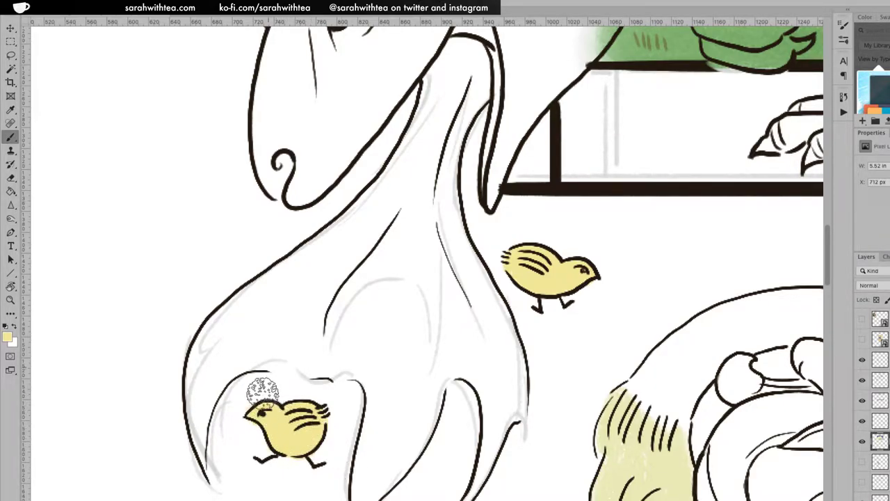
{"action": "key", "text": "e"}
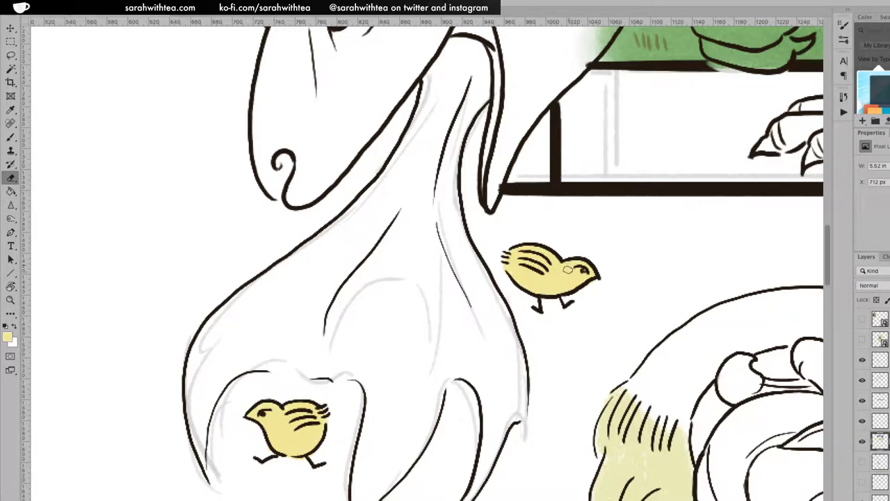
Set the foreground color to muted olive #aaa26b.
{"action": "key", "text": "z"}
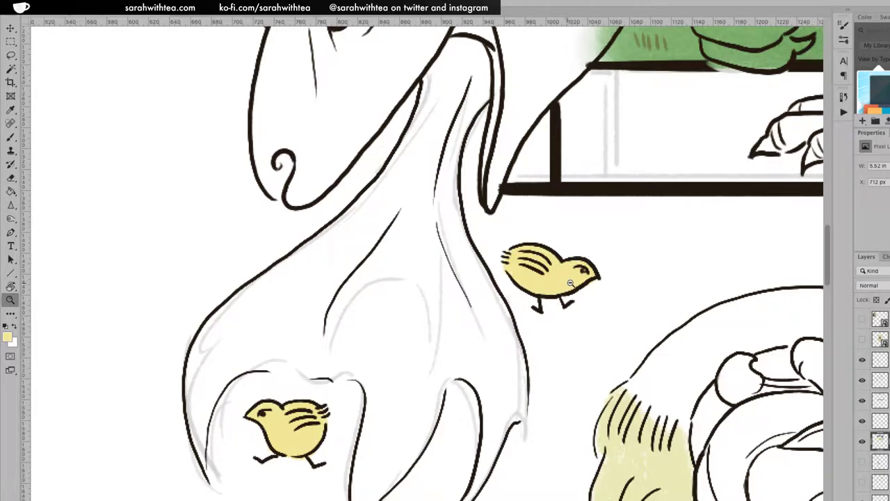
{"action": "left_click", "coordinate": [571, 283], "text": "alt"}
{"action": "left_click", "coordinate": [571, 283], "text": "alt"}
{"action": "left_click", "coordinate": [570, 283], "text": "alt"}
{"action": "left_click_drag", "start_coordinate": [623, 233], "coordinate": [465, 293]}
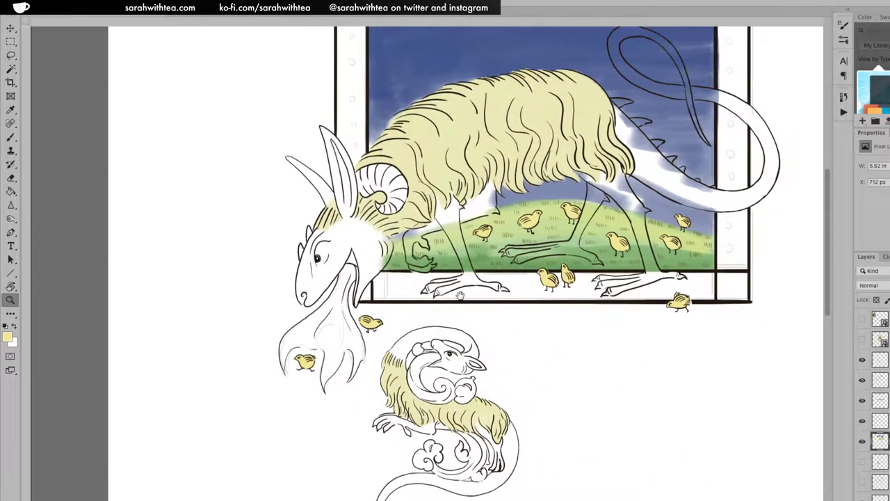
{"action": "key", "text": "ctrl+r"}
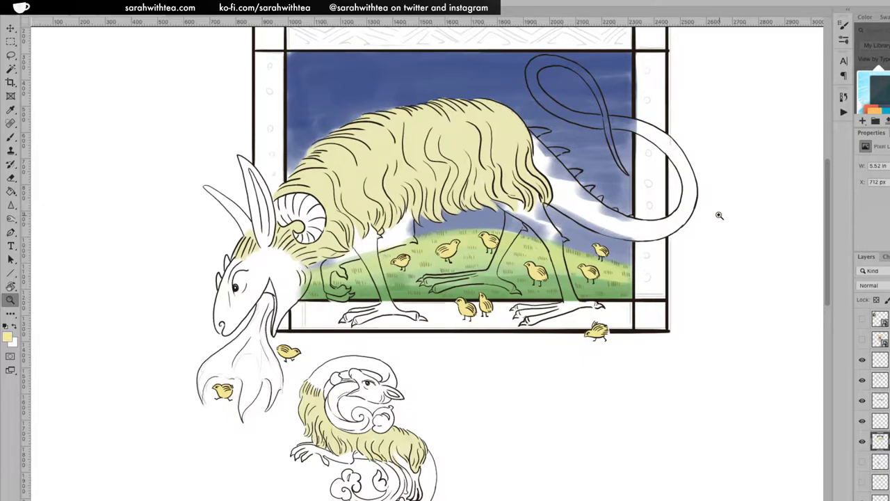
{"action": "left_click", "coordinate": [10, 339]}
{"action": "left_click", "coordinate": [589, 333]}
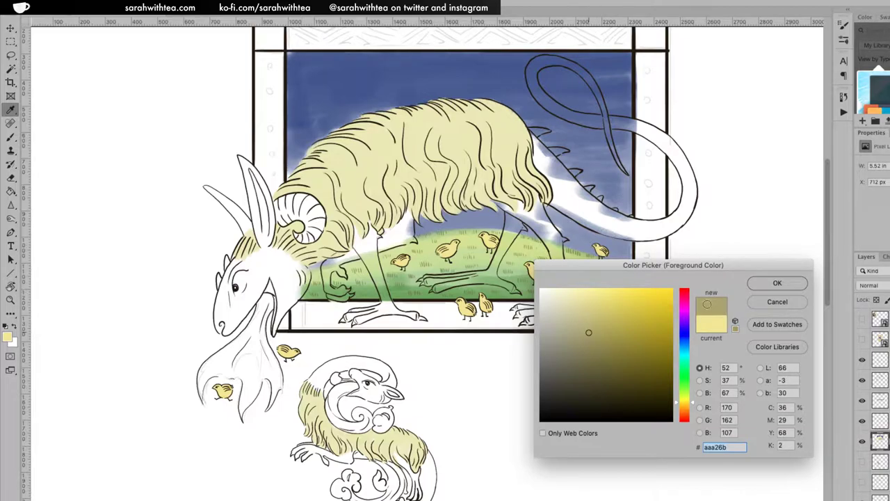
{"action": "key", "text": "Return"}
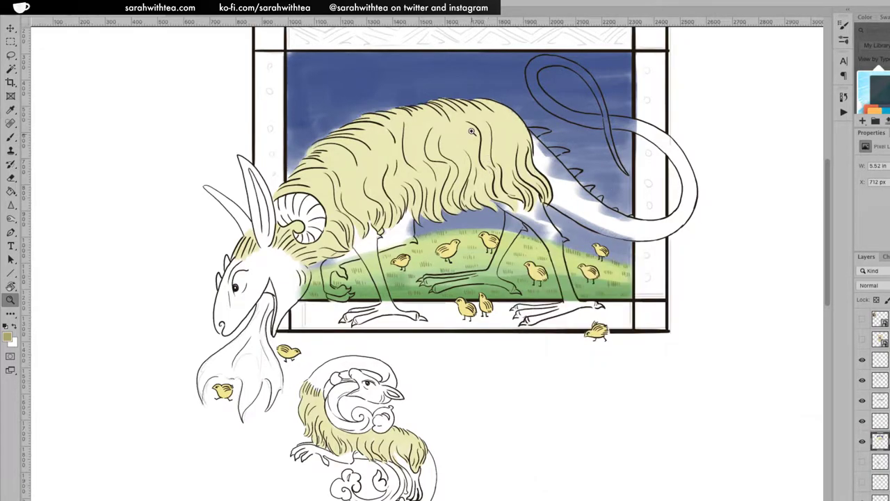
Shade the fur along the upper edge of the large beast's neck and back with short olive strokes between the ink lines.
{"action": "left_click", "coordinate": [398, 202]}
{"action": "left_click", "coordinate": [391, 184]}
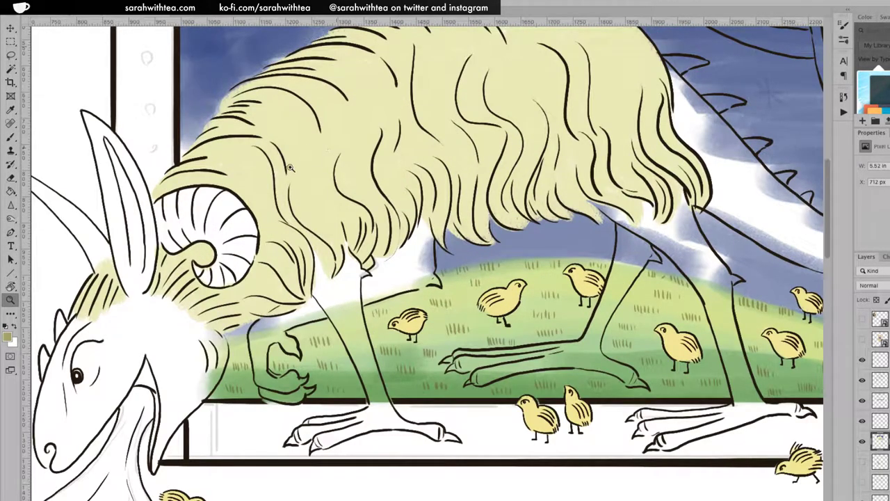
{"action": "key", "text": "b"}
{"action": "mouse_move", "coordinate": [277, 158]}
{"action": "left_mouse_down"}
{"action": "mouse_move", "coordinate": [435, 233]}
{"action": "mouse_move", "coordinate": [468, 235]}
{"action": "mouse_move", "coordinate": [393, 251]}
{"action": "mouse_move", "coordinate": [444, 229]}
{"action": "mouse_move", "coordinate": [421, 237]}
{"action": "left_mouse_up"}
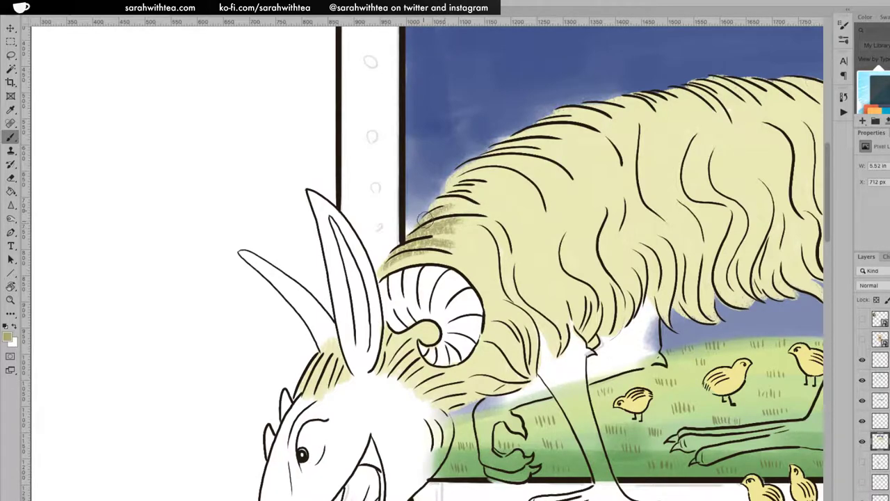
{"action": "mouse_move", "coordinate": [448, 208]}
{"action": "left_mouse_down"}
{"action": "mouse_move", "coordinate": [490, 212]}
{"action": "mouse_move", "coordinate": [435, 199]}
{"action": "mouse_move", "coordinate": [482, 191]}
{"action": "mouse_move", "coordinate": [452, 185]}
{"action": "mouse_move", "coordinate": [490, 174]}
{"action": "mouse_move", "coordinate": [449, 185]}
{"action": "mouse_move", "coordinate": [472, 165]}
{"action": "mouse_move", "coordinate": [506, 163]}
{"action": "mouse_move", "coordinate": [449, 182]}
{"action": "mouse_move", "coordinate": [500, 161]}
{"action": "mouse_move", "coordinate": [530, 164]}
{"action": "left_mouse_up"}
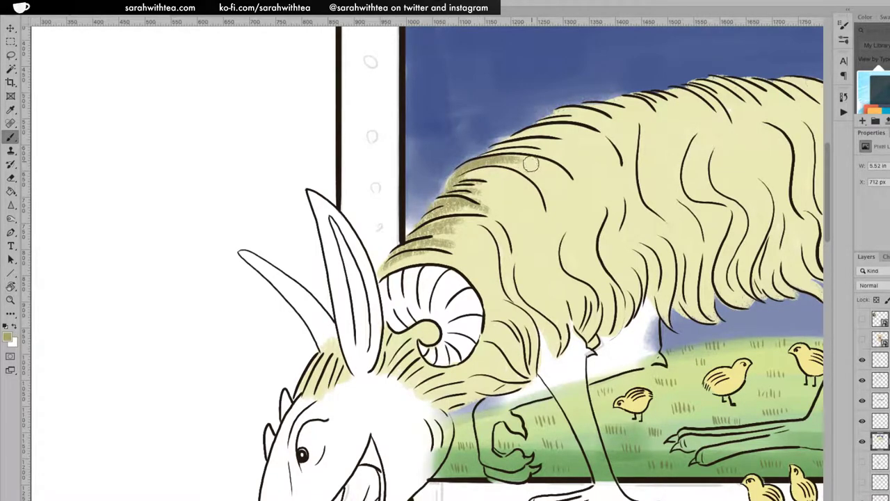
{"action": "mouse_move", "coordinate": [465, 178]}
{"action": "left_mouse_down"}
{"action": "mouse_move", "coordinate": [485, 173]}
{"action": "mouse_move", "coordinate": [456, 178]}
{"action": "mouse_move", "coordinate": [506, 178]}
{"action": "mouse_move", "coordinate": [505, 188]}
{"action": "mouse_move", "coordinate": [524, 156]}
{"action": "mouse_move", "coordinate": [484, 154]}
{"action": "mouse_move", "coordinate": [559, 157]}
{"action": "mouse_move", "coordinate": [479, 159]}
{"action": "mouse_move", "coordinate": [511, 143]}
{"action": "mouse_move", "coordinate": [522, 150]}
{"action": "mouse_move", "coordinate": [484, 157]}
{"action": "mouse_move", "coordinate": [548, 129]}
{"action": "mouse_move", "coordinate": [572, 138]}
{"action": "mouse_move", "coordinate": [530, 143]}
{"action": "mouse_move", "coordinate": [561, 129]}
{"action": "mouse_move", "coordinate": [536, 127]}
{"action": "mouse_move", "coordinate": [583, 119]}
{"action": "mouse_move", "coordinate": [551, 115]}
{"action": "mouse_move", "coordinate": [610, 122]}
{"action": "mouse_move", "coordinate": [555, 111]}
{"action": "mouse_move", "coordinate": [639, 118]}
{"action": "mouse_move", "coordinate": [662, 101]}
{"action": "mouse_move", "coordinate": [623, 96]}
{"action": "mouse_move", "coordinate": [633, 107]}
{"action": "mouse_move", "coordinate": [609, 104]}
{"action": "mouse_move", "coordinate": [616, 97]}
{"action": "mouse_move", "coordinate": [656, 121]}
{"action": "mouse_move", "coordinate": [637, 99]}
{"action": "mouse_move", "coordinate": [676, 112]}
{"action": "mouse_move", "coordinate": [679, 94]}
{"action": "mouse_move", "coordinate": [668, 88]}
{"action": "mouse_move", "coordinate": [704, 110]}
{"action": "mouse_move", "coordinate": [685, 92]}
{"action": "mouse_move", "coordinate": [721, 106]}
{"action": "mouse_move", "coordinate": [691, 81]}
{"action": "mouse_move", "coordinate": [732, 99]}
{"action": "mouse_move", "coordinate": [723, 83]}
{"action": "mouse_move", "coordinate": [748, 103]}
{"action": "mouse_move", "coordinate": [753, 95]}
{"action": "mouse_move", "coordinate": [726, 81]}
{"action": "mouse_move", "coordinate": [763, 99]}
{"action": "mouse_move", "coordinate": [751, 82]}
{"action": "mouse_move", "coordinate": [807, 105]}
{"action": "mouse_move", "coordinate": [786, 84]}
{"action": "mouse_move", "coordinate": [818, 111]}
{"action": "mouse_move", "coordinate": [786, 84]}
{"action": "left_mouse_up"}
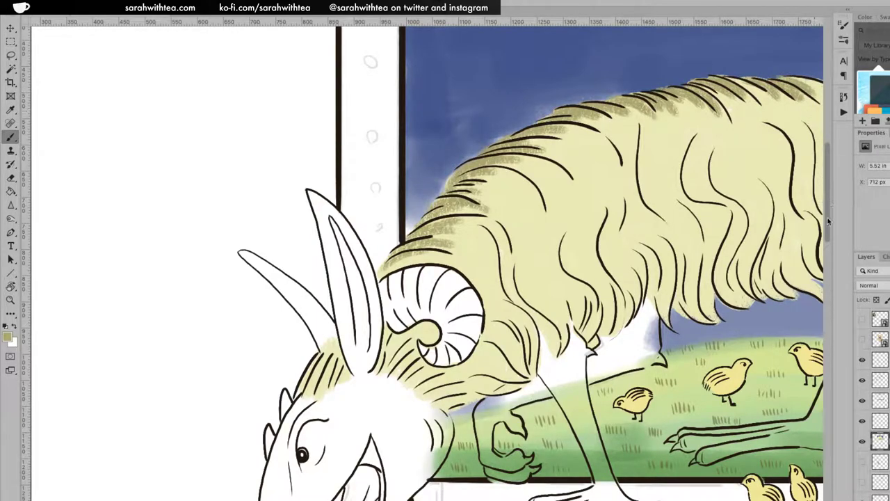
Shade the fur over the large beast's rump with short olive strokes and undo the unwanted stroke down its hind fur.
{"action": "left_click_drag", "start_coordinate": [660, 234], "coordinate": [453, 246]}
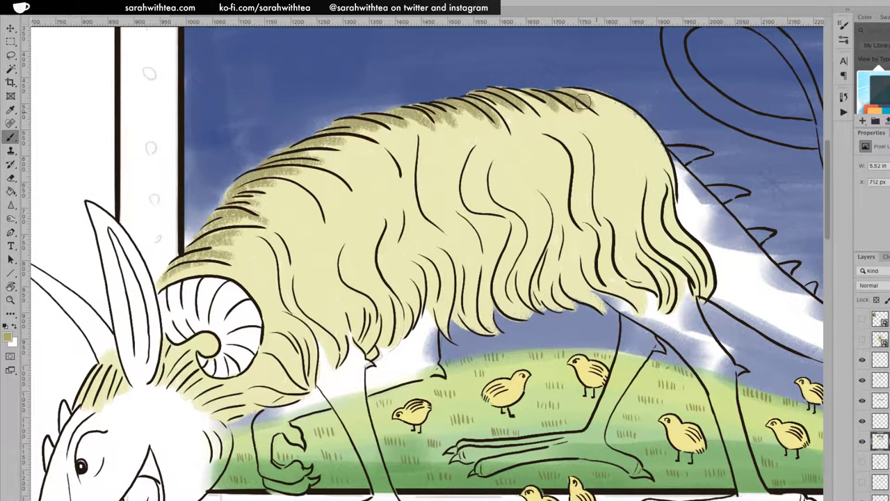
{"action": "mouse_move", "coordinate": [610, 130]}
{"action": "left_mouse_down"}
{"action": "mouse_move", "coordinate": [576, 100]}
{"action": "mouse_move", "coordinate": [603, 165]}
{"action": "left_mouse_up"}
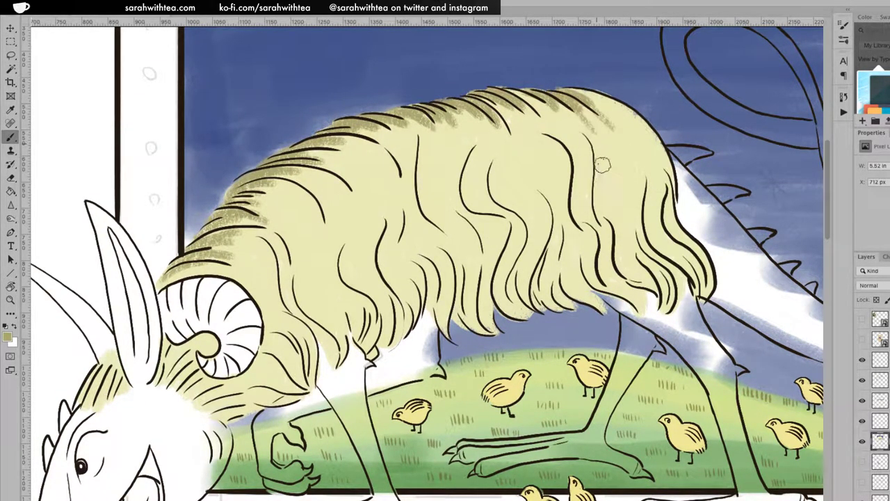
{"action": "left_click_drag", "start_coordinate": [637, 123], "coordinate": [635, 126]}
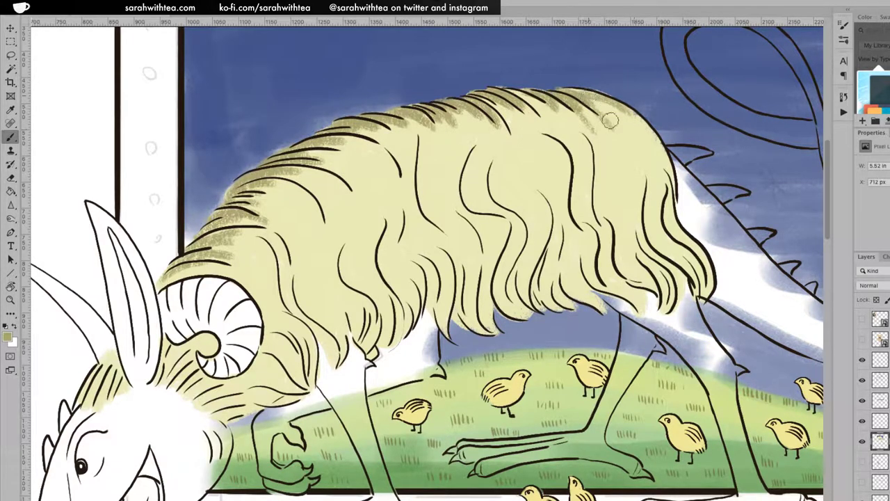
{"action": "left_click_drag", "start_coordinate": [642, 176], "coordinate": [673, 255]}
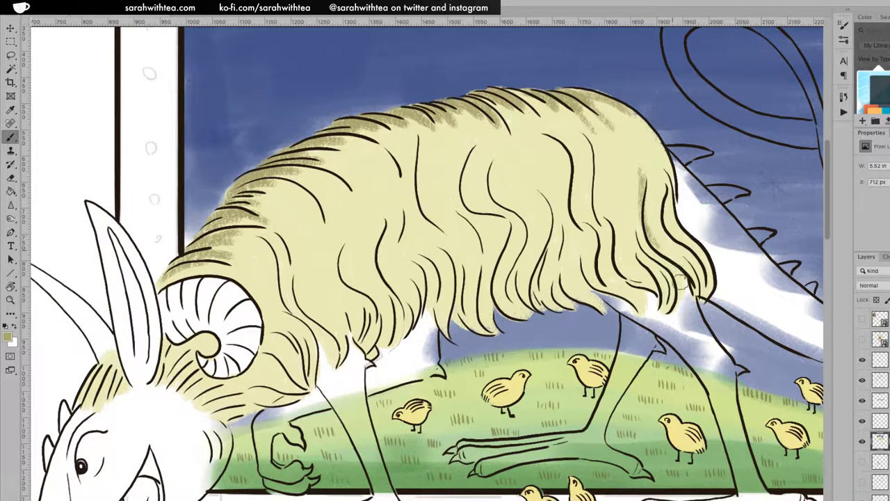
{"action": "key", "text": "ctrl+z"}
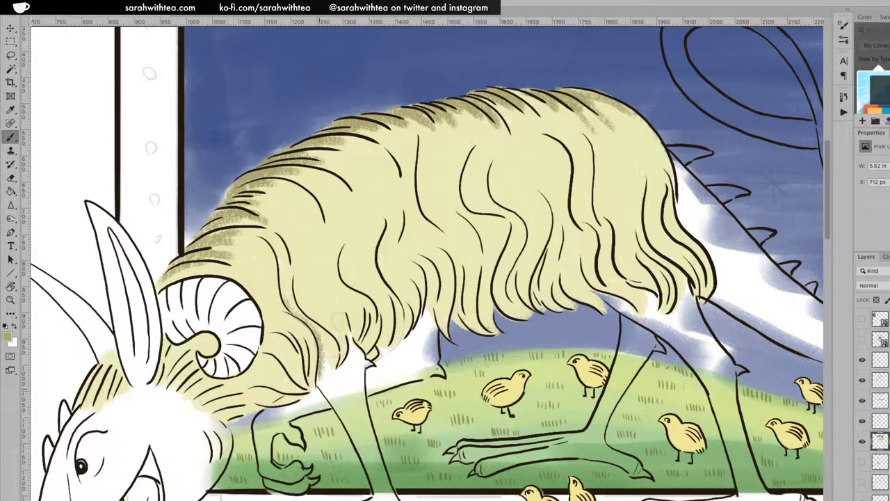
Shade the hanging fur locks from the large beast's front leg to mid-belly with olive strokes following the ink lines.
{"action": "mouse_move", "coordinate": [333, 347]}
{"action": "left_mouse_down"}
{"action": "mouse_move", "coordinate": [336, 299]}
{"action": "mouse_move", "coordinate": [358, 334]}
{"action": "mouse_move", "coordinate": [362, 315]}
{"action": "mouse_move", "coordinate": [382, 295]}
{"action": "left_mouse_up"}
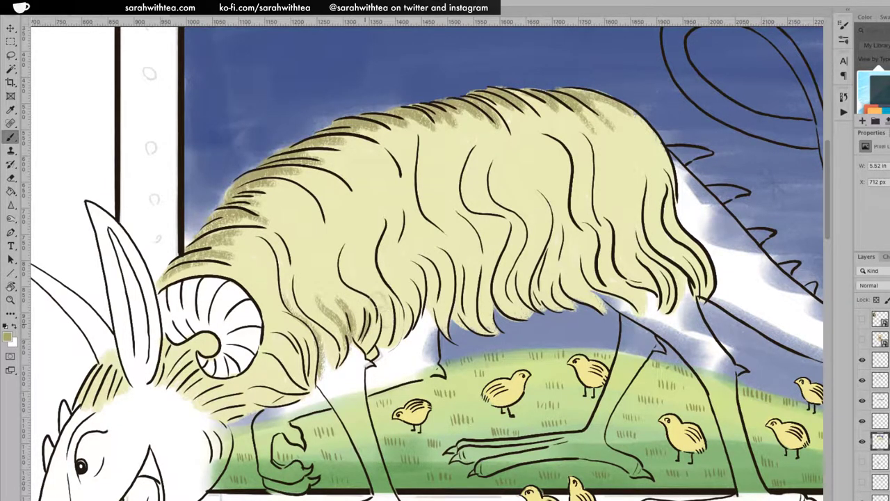
{"action": "left_click_drag", "start_coordinate": [379, 344], "coordinate": [393, 289]}
{"action": "mouse_move", "coordinate": [387, 345]}
{"action": "left_mouse_down"}
{"action": "mouse_move", "coordinate": [407, 292]}
{"action": "mouse_move", "coordinate": [398, 274]}
{"action": "mouse_move", "coordinate": [413, 323]}
{"action": "mouse_move", "coordinate": [391, 254]}
{"action": "left_mouse_up"}
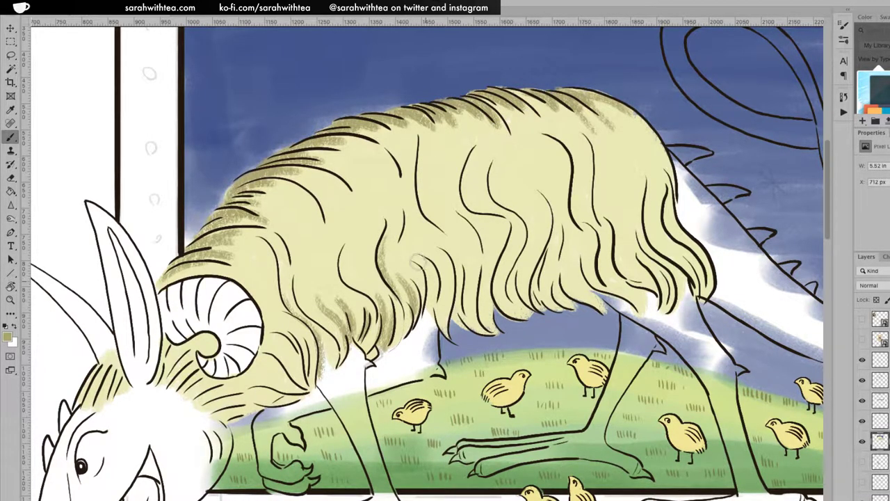
{"action": "left_click_drag", "start_coordinate": [424, 317], "coordinate": [429, 262]}
{"action": "left_click_drag", "start_coordinate": [431, 327], "coordinate": [459, 252]}
{"action": "mouse_move", "coordinate": [473, 333]}
{"action": "left_mouse_down"}
{"action": "mouse_move", "coordinate": [490, 289]}
{"action": "mouse_move", "coordinate": [480, 256]}
{"action": "mouse_move", "coordinate": [499, 220]}
{"action": "left_mouse_up"}
{"action": "left_click_drag", "start_coordinate": [503, 310], "coordinate": [496, 225]}
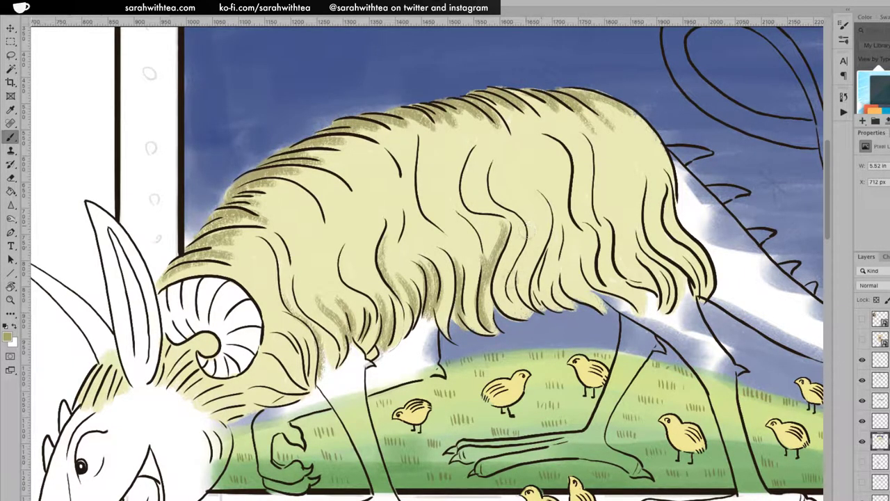
Shade the hanging fur locks from mid-belly to the large beast's hindquarters with olive strokes between the ink lines.
{"action": "left_click_drag", "start_coordinate": [528, 310], "coordinate": [512, 229]}
{"action": "left_click_drag", "start_coordinate": [553, 306], "coordinate": [539, 241]}
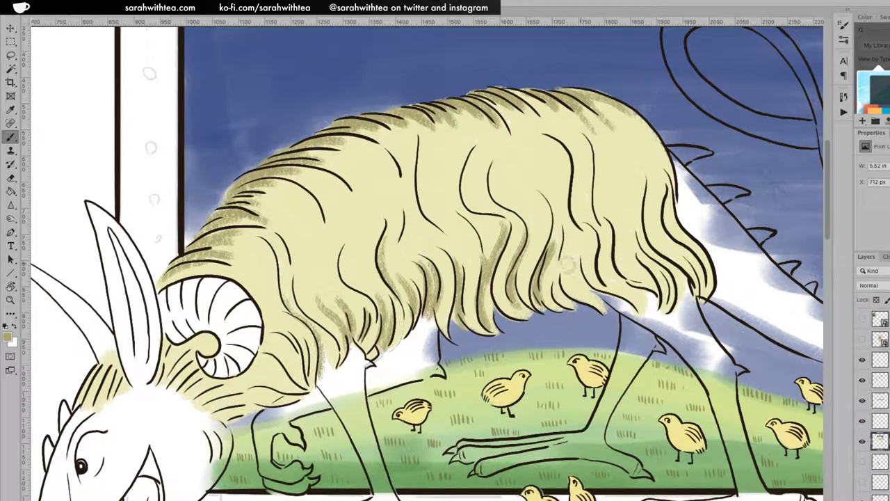
{"action": "left_click_drag", "start_coordinate": [585, 299], "coordinate": [557, 222]}
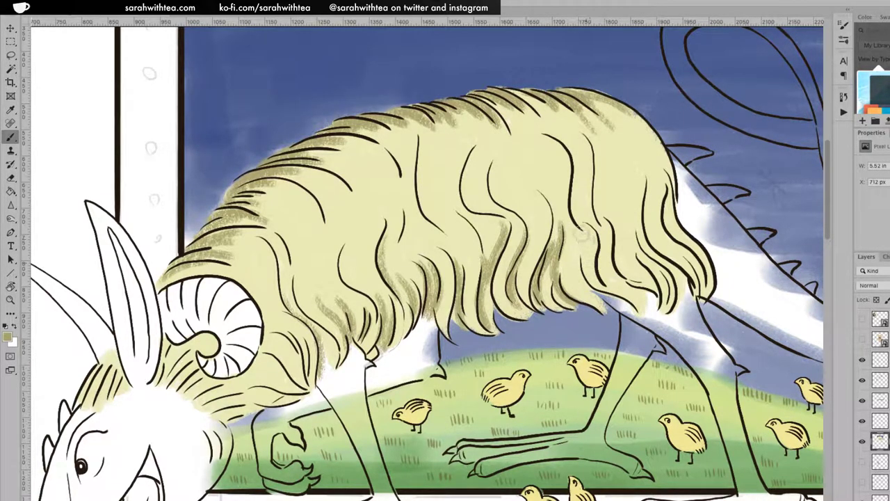
{"action": "left_click_drag", "start_coordinate": [599, 291], "coordinate": [578, 233]}
{"action": "mouse_move", "coordinate": [645, 300]}
{"action": "left_mouse_down"}
{"action": "mouse_move", "coordinate": [605, 231]}
{"action": "mouse_move", "coordinate": [671, 282]}
{"action": "mouse_move", "coordinate": [676, 313]}
{"action": "left_mouse_up"}
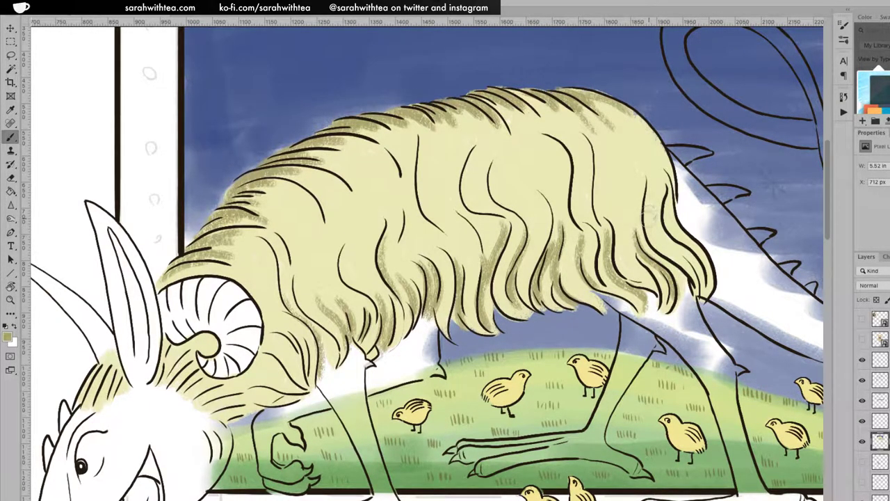
{"action": "left_click_drag", "start_coordinate": [646, 213], "coordinate": [687, 303]}
{"action": "left_click_drag", "start_coordinate": [679, 236], "coordinate": [701, 299]}
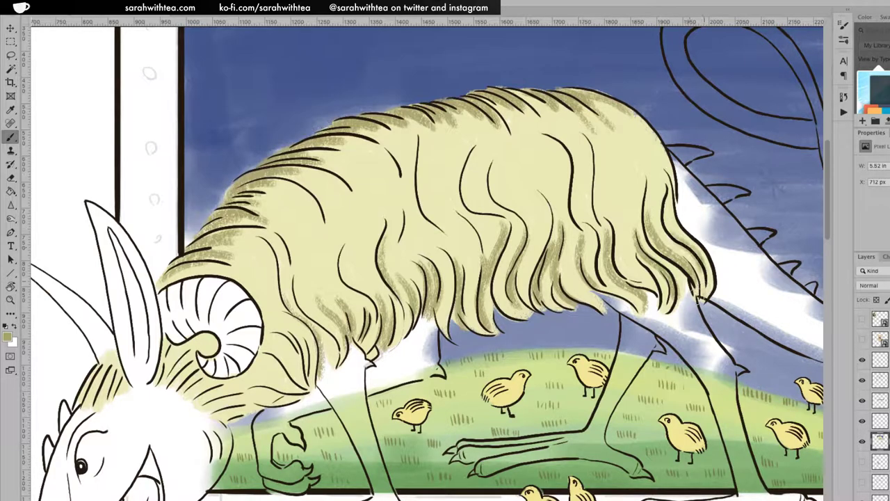
{"action": "mouse_move", "coordinate": [620, 245]}
{"action": "left_mouse_down"}
{"action": "mouse_move", "coordinate": [664, 300]}
{"action": "mouse_move", "coordinate": [668, 323]}
{"action": "left_mouse_up"}
Shade the neck fur below and behind the large beast's horn and inside the horn's curl with olive.
{"action": "mouse_move", "coordinate": [267, 359]}
{"action": "left_mouse_down"}
{"action": "mouse_move", "coordinate": [320, 387]}
{"action": "mouse_move", "coordinate": [285, 336]}
{"action": "mouse_move", "coordinate": [300, 383]}
{"action": "mouse_move", "coordinate": [340, 399]}
{"action": "mouse_move", "coordinate": [265, 374]}
{"action": "mouse_move", "coordinate": [240, 403]}
{"action": "mouse_move", "coordinate": [269, 397]}
{"action": "mouse_move", "coordinate": [240, 415]}
{"action": "mouse_move", "coordinate": [275, 390]}
{"action": "mouse_move", "coordinate": [227, 417]}
{"action": "mouse_move", "coordinate": [274, 392]}
{"action": "mouse_move", "coordinate": [204, 404]}
{"action": "mouse_move", "coordinate": [256, 390]}
{"action": "mouse_move", "coordinate": [246, 388]}
{"action": "mouse_move", "coordinate": [310, 390]}
{"action": "left_mouse_up"}
{"action": "mouse_move", "coordinate": [275, 266]}
{"action": "left_mouse_down"}
{"action": "mouse_move", "coordinate": [302, 320]}
{"action": "mouse_move", "coordinate": [263, 292]}
{"action": "left_mouse_up"}
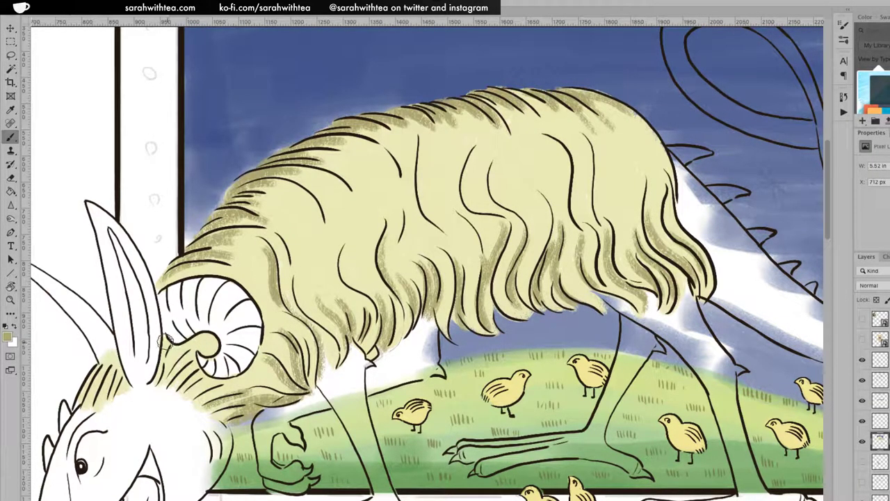
{"action": "left_click_drag", "start_coordinate": [198, 340], "coordinate": [212, 348]}
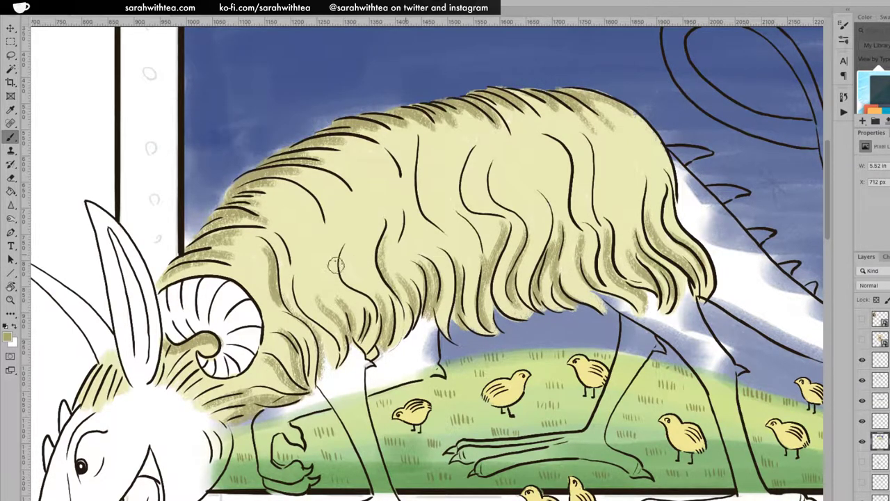
Sample the pale yellow fur color and lighten the foreground color to cream #fdfde6.
{"action": "key", "text": "z"}
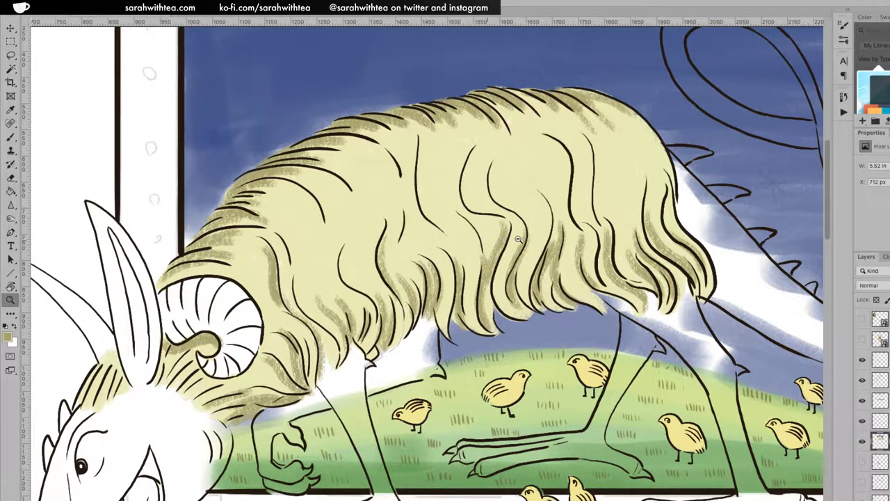
{"action": "left_click", "coordinate": [518, 238], "text": "alt"}
{"action": "left_click", "coordinate": [581, 221], "text": "alt"}
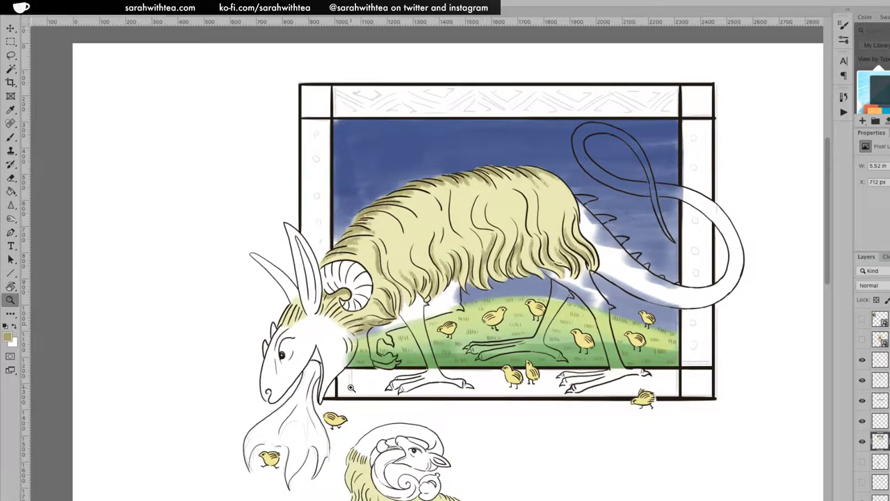
{"action": "key", "text": "b"}
{"action": "left_click", "coordinate": [427, 221], "text": "alt"}
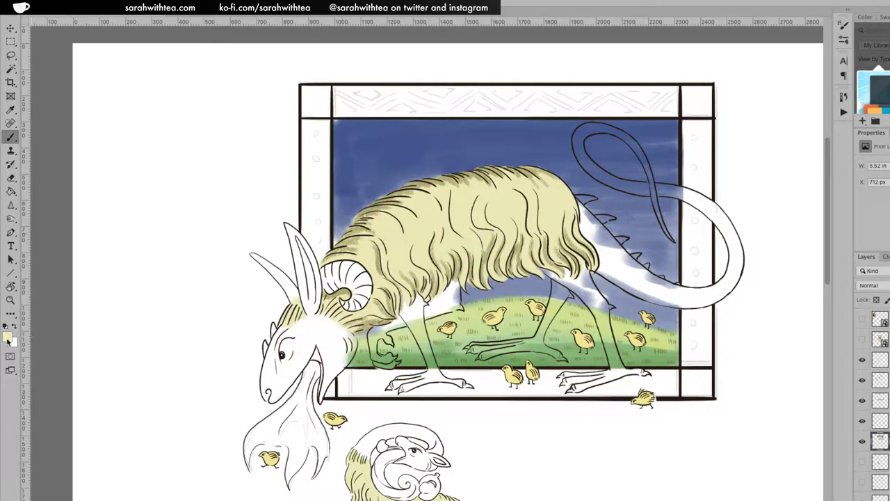
{"action": "left_click", "coordinate": [8, 337]}
{"action": "left_click_drag", "start_coordinate": [568, 296], "coordinate": [546, 278]}
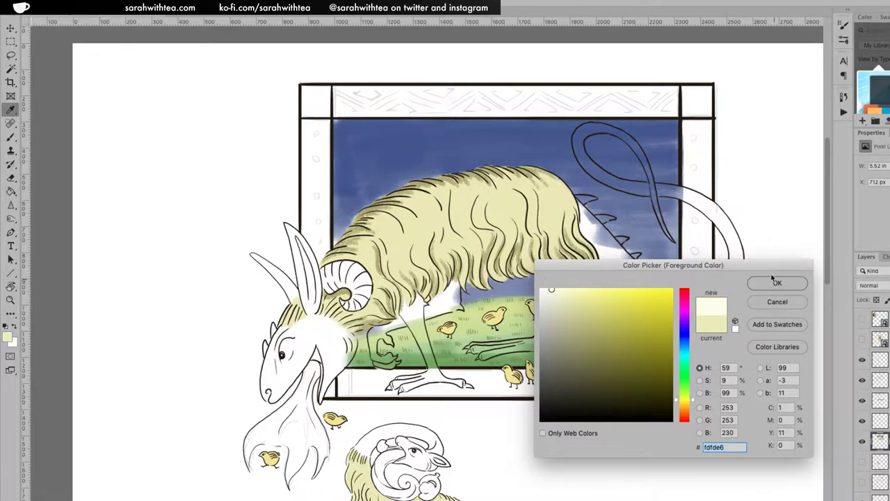
{"action": "left_click", "coordinate": [751, 279]}
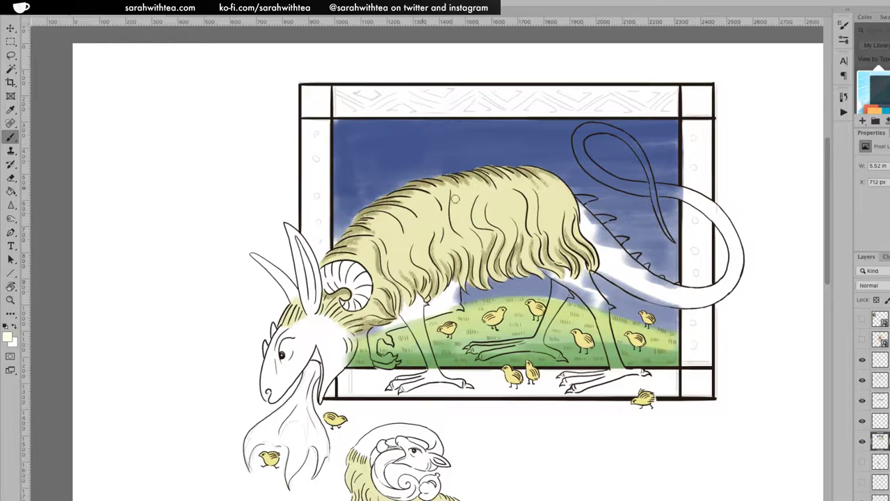
Paint cream highlight strokes along the flowing fur locks across the large beast's body.
{"action": "key", "text": "z"}
{"action": "left_click", "coordinate": [462, 238]}
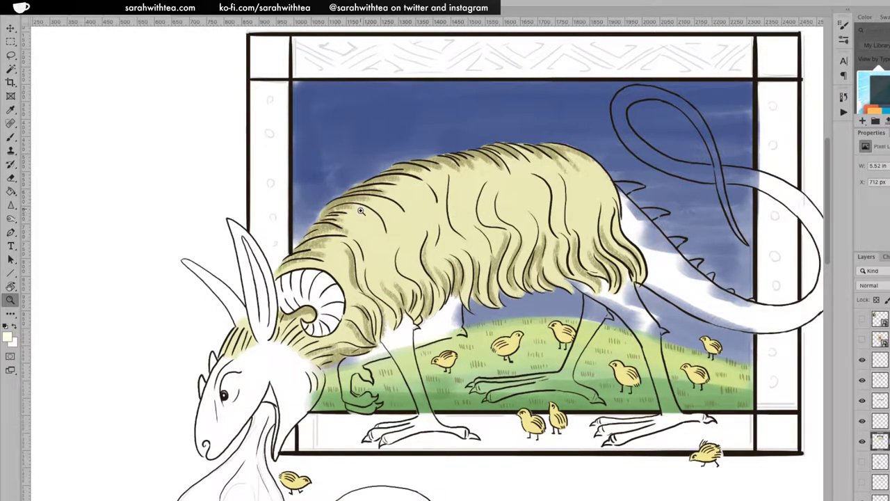
{"action": "key", "text": "b"}
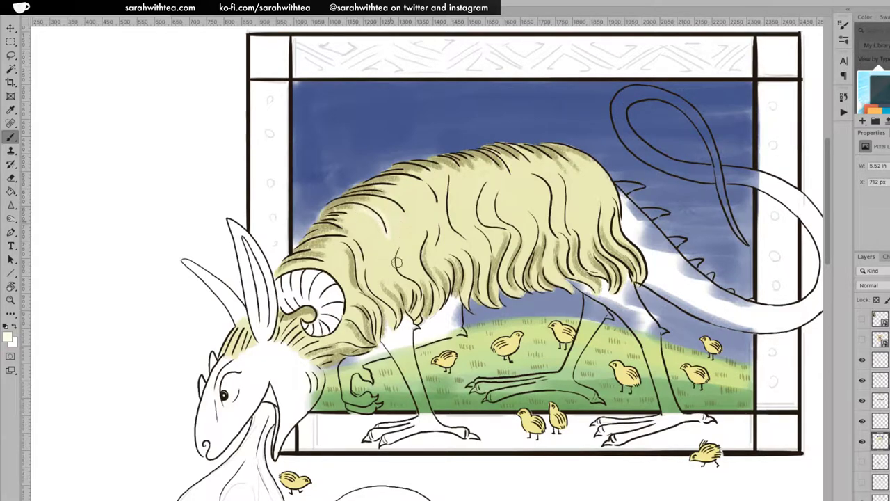
{"action": "mouse_move", "coordinate": [395, 215]}
{"action": "left_mouse_down"}
{"action": "mouse_move", "coordinate": [406, 234]}
{"action": "mouse_move", "coordinate": [412, 217]}
{"action": "mouse_move", "coordinate": [399, 199]}
{"action": "mouse_move", "coordinate": [412, 244]}
{"action": "mouse_move", "coordinate": [412, 196]}
{"action": "mouse_move", "coordinate": [432, 241]}
{"action": "left_mouse_up"}
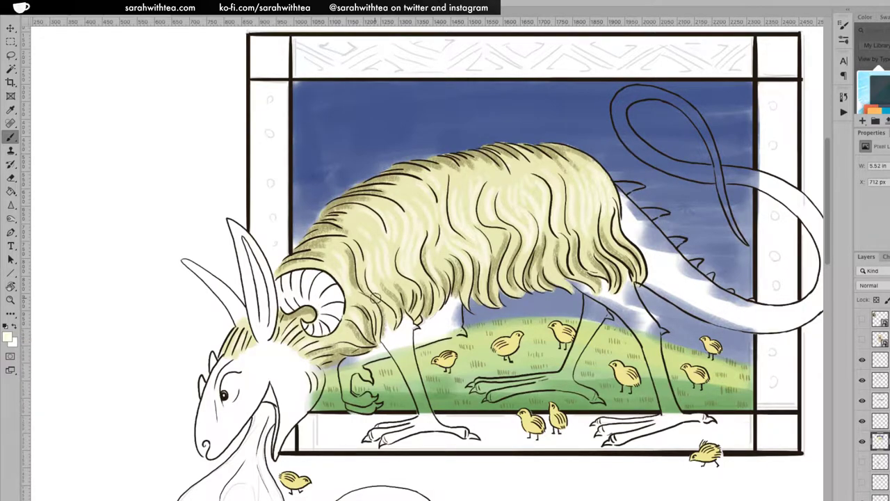
Set the foreground color to a muted brown and fill the large beast's curled horn with it.
{"action": "left_click", "coordinate": [10, 338]}
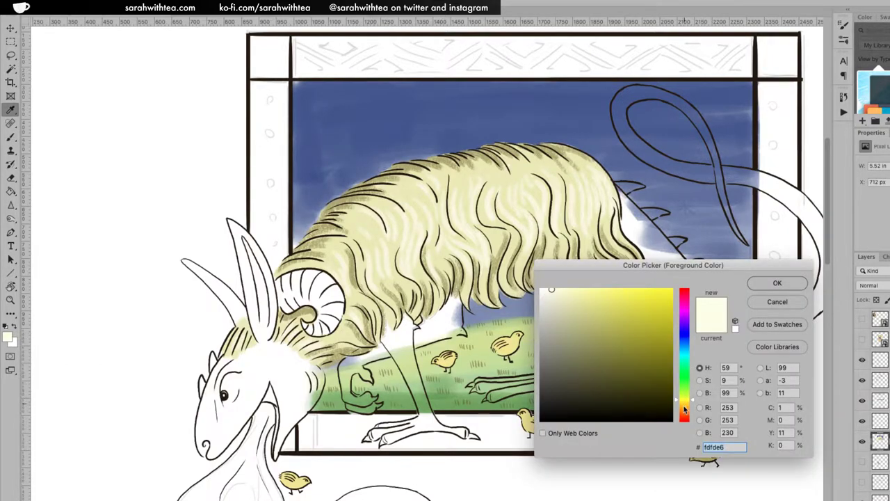
{"action": "left_click", "coordinate": [685, 409]}
{"action": "left_click", "coordinate": [606, 375]}
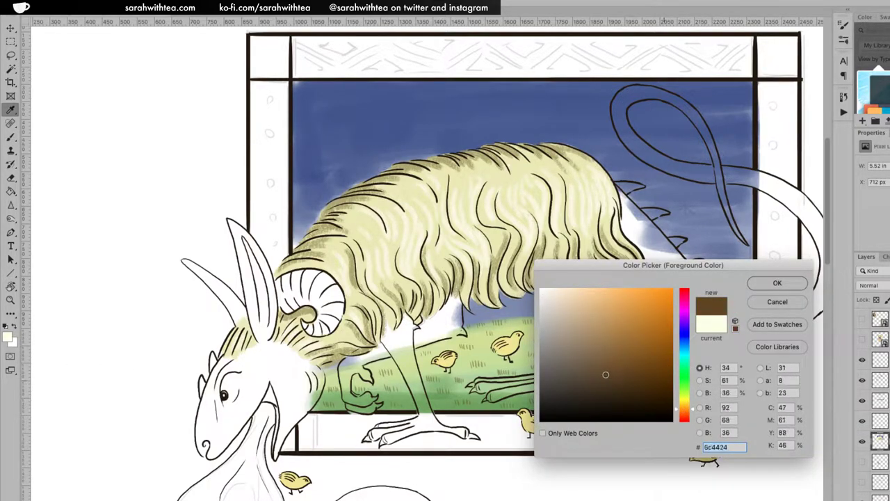
{"action": "left_click", "coordinate": [590, 362]}
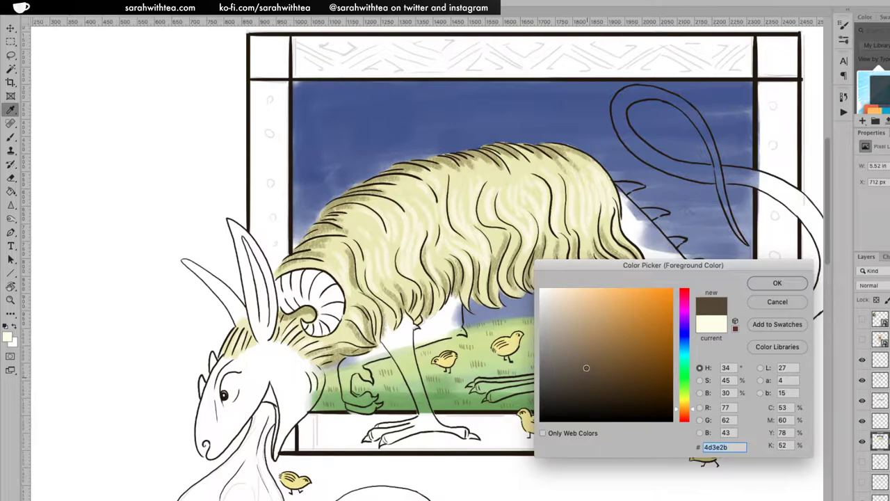
{"action": "left_click", "coordinate": [765, 283]}
{"action": "mouse_move", "coordinate": [279, 306]}
{"action": "left_mouse_down"}
{"action": "mouse_move", "coordinate": [283, 292]}
{"action": "mouse_move", "coordinate": [285, 306]}
{"action": "mouse_move", "coordinate": [301, 303]}
{"action": "mouse_move", "coordinate": [289, 311]}
{"action": "mouse_move", "coordinate": [279, 287]}
{"action": "mouse_move", "coordinate": [296, 272]}
{"action": "mouse_move", "coordinate": [291, 288]}
{"action": "mouse_move", "coordinate": [308, 291]}
{"action": "mouse_move", "coordinate": [321, 313]}
{"action": "mouse_move", "coordinate": [306, 331]}
{"action": "mouse_move", "coordinate": [300, 321]}
{"action": "mouse_move", "coordinate": [317, 333]}
{"action": "mouse_move", "coordinate": [309, 328]}
{"action": "mouse_move", "coordinate": [329, 317]}
{"action": "mouse_move", "coordinate": [307, 325]}
{"action": "mouse_move", "coordinate": [326, 312]}
{"action": "mouse_move", "coordinate": [313, 330]}
{"action": "mouse_move", "coordinate": [321, 335]}
{"action": "mouse_move", "coordinate": [337, 321]}
{"action": "mouse_move", "coordinate": [319, 334]}
{"action": "mouse_move", "coordinate": [330, 310]}
{"action": "mouse_move", "coordinate": [334, 322]}
{"action": "mouse_move", "coordinate": [340, 313]}
{"action": "mouse_move", "coordinate": [338, 293]}
{"action": "mouse_move", "coordinate": [325, 311]}
{"action": "mouse_move", "coordinate": [312, 282]}
{"action": "mouse_move", "coordinate": [298, 277]}
{"action": "mouse_move", "coordinate": [321, 285]}
{"action": "mouse_move", "coordinate": [306, 277]}
{"action": "mouse_move", "coordinate": [318, 276]}
{"action": "mouse_move", "coordinate": [333, 288]}
{"action": "mouse_move", "coordinate": [329, 302]}
{"action": "mouse_move", "coordinate": [326, 279]}
{"action": "mouse_move", "coordinate": [330, 302]}
{"action": "mouse_move", "coordinate": [296, 291]}
{"action": "mouse_move", "coordinate": [334, 280]}
{"action": "left_mouse_up"}
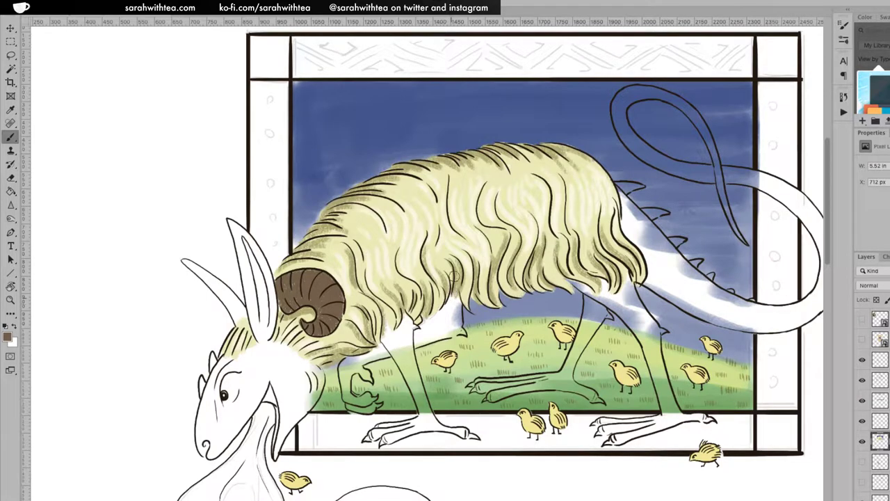
Set the foreground color to dark brown #3c3326 and shade the segments of the large beast's horn.
{"action": "left_click", "coordinate": [8, 337]}
{"action": "left_click", "coordinate": [593, 384]}
{"action": "left_click", "coordinate": [762, 288]}
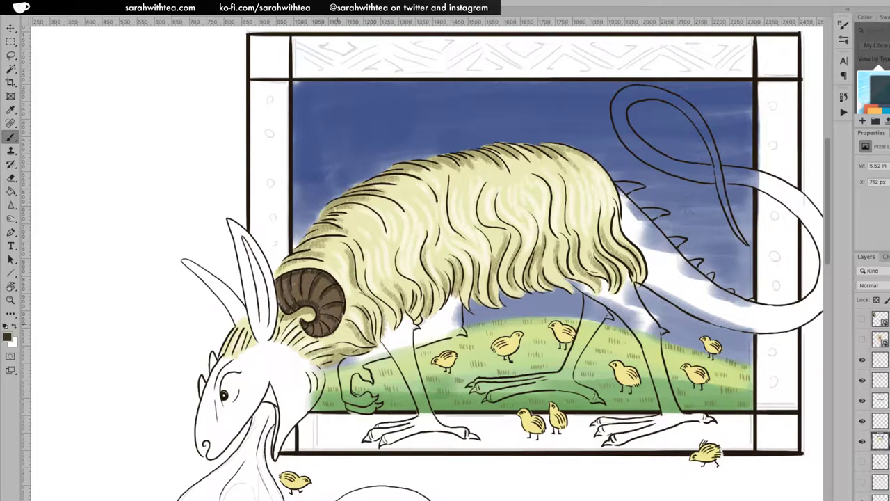
{"action": "left_click_drag", "start_coordinate": [318, 333], "coordinate": [312, 338]}
Lighten the foreground color to tan #a59075 and paint highlights on the segments of the large beast's horn.
{"action": "left_click", "coordinate": [7, 338]}
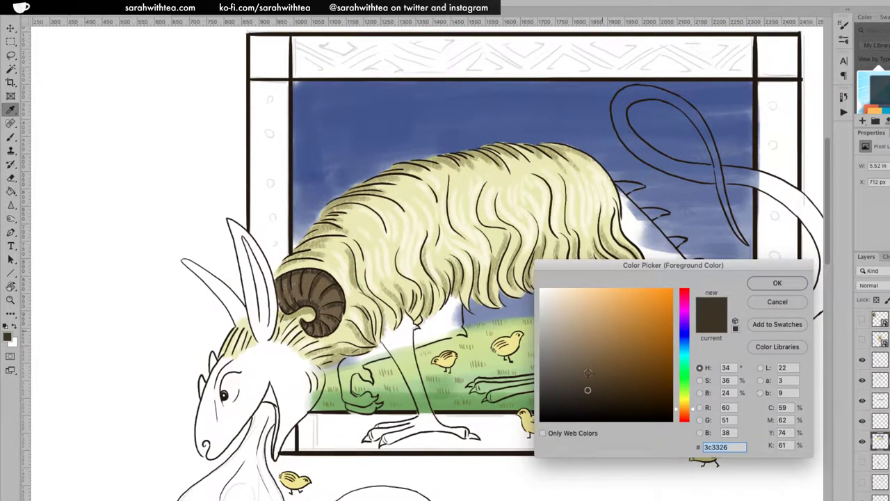
{"action": "left_click_drag", "start_coordinate": [587, 391], "coordinate": [586, 359]}
{"action": "left_click", "coordinate": [778, 283]}
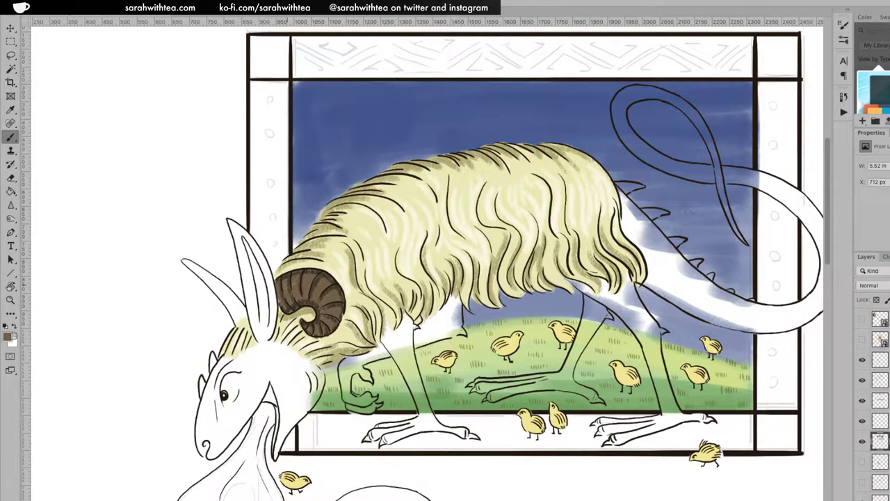
{"action": "left_click", "coordinate": [7, 337]}
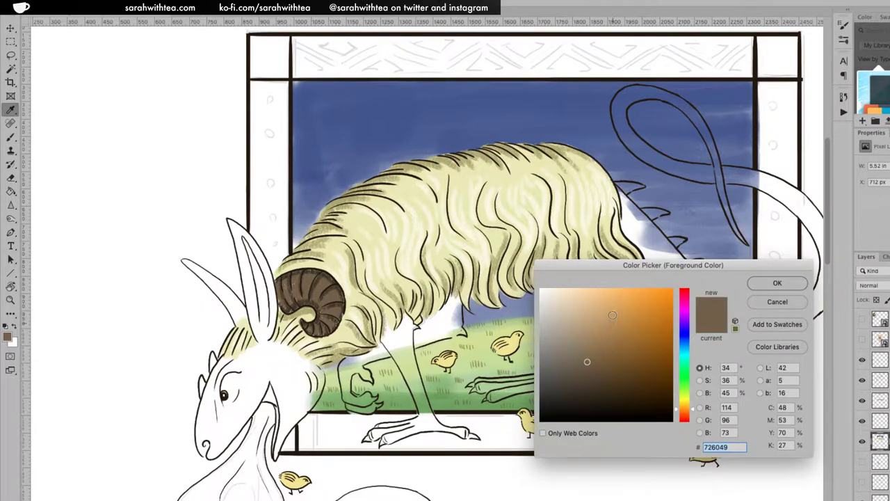
{"action": "left_click_drag", "start_coordinate": [583, 344], "coordinate": [578, 336]}
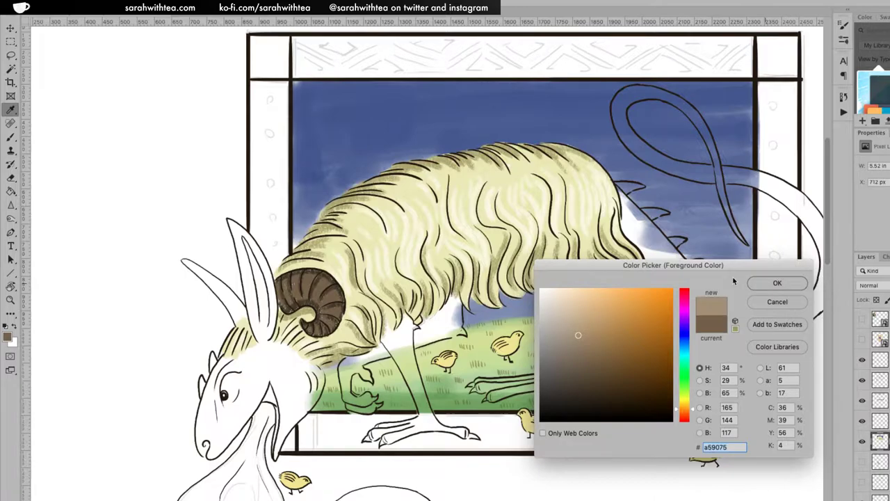
{"action": "key", "text": "Return"}
{"action": "key", "text": "b"}
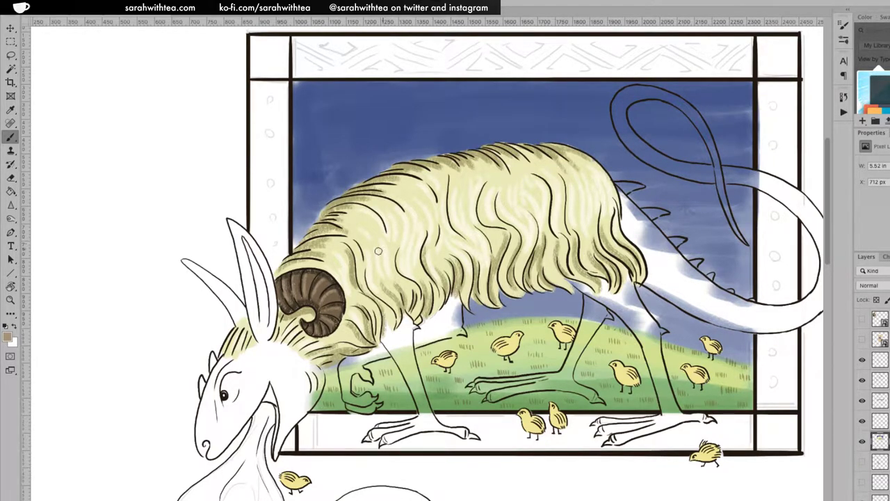
Set the foreground color to dark green and try a brush stroke on the large beast's snout.
{"action": "key", "text": "z"}
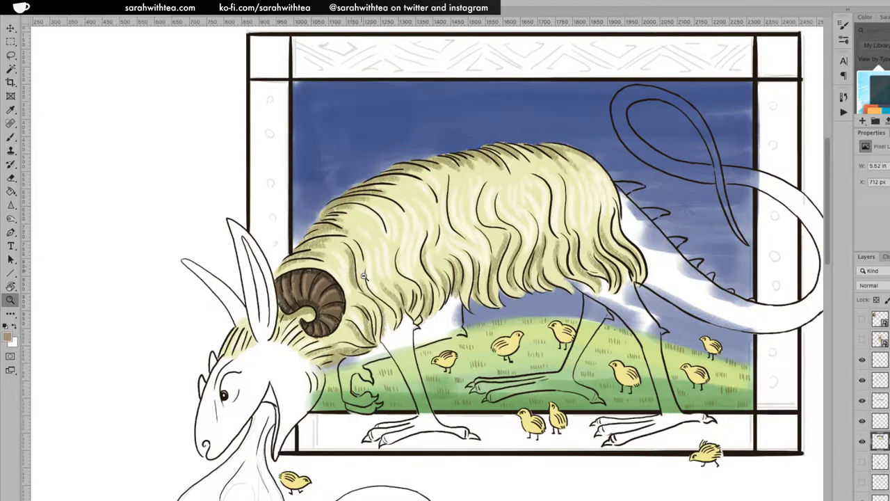
{"action": "left_click", "coordinate": [350, 262], "text": "alt"}
{"action": "left_click", "coordinate": [372, 285], "text": "alt"}
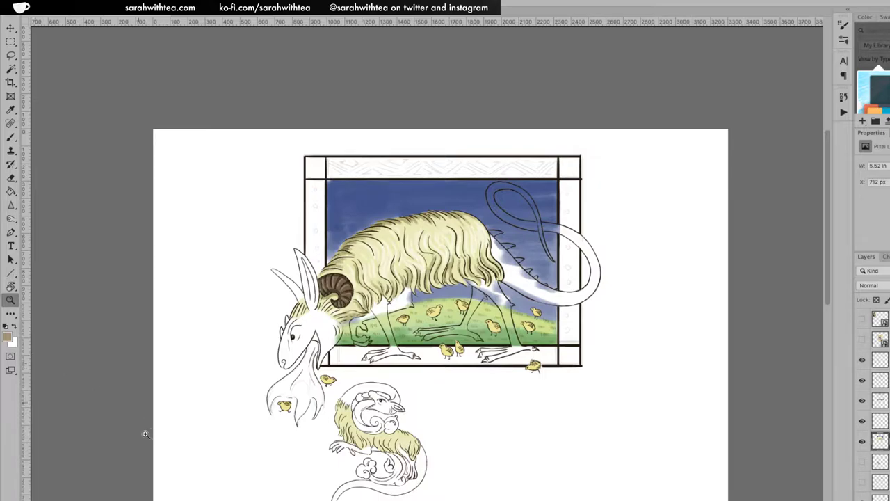
{"action": "left_click", "coordinate": [8, 338]}
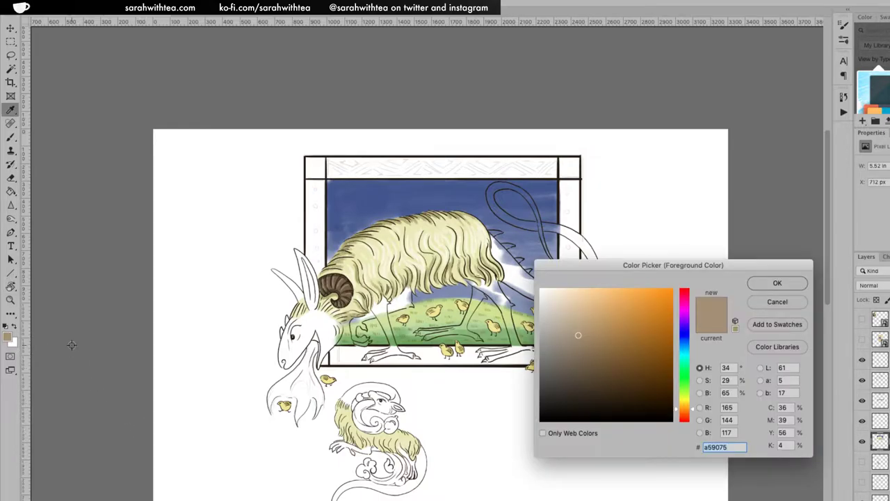
{"action": "left_click_drag", "start_coordinate": [682, 382], "coordinate": [614, 377]}
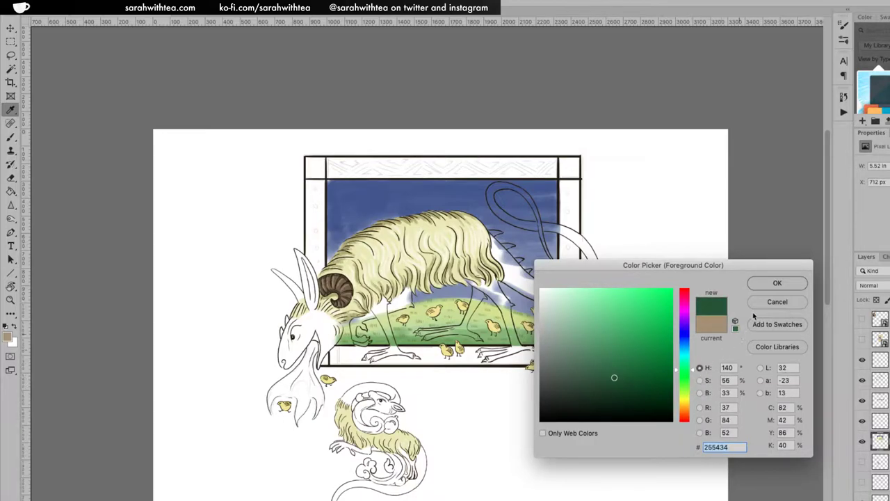
{"action": "left_click", "coordinate": [616, 374]}
{"action": "left_click", "coordinate": [691, 376]}
{"action": "left_click", "coordinate": [766, 286]}
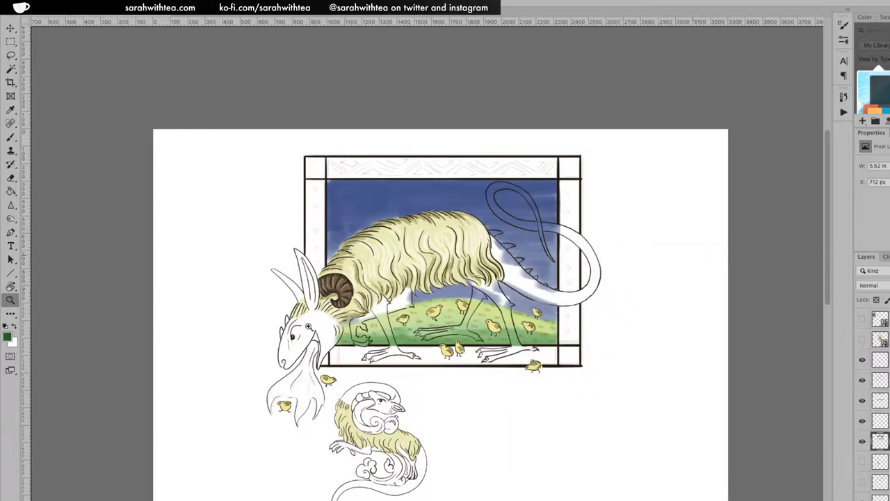
{"action": "left_click", "coordinate": [308, 331]}
{"action": "left_click", "coordinate": [310, 334]}
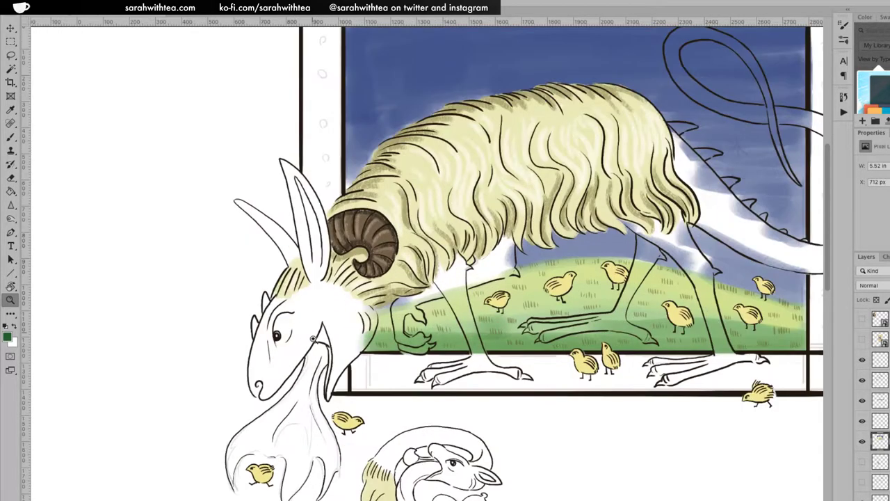
{"action": "key", "text": "b"}
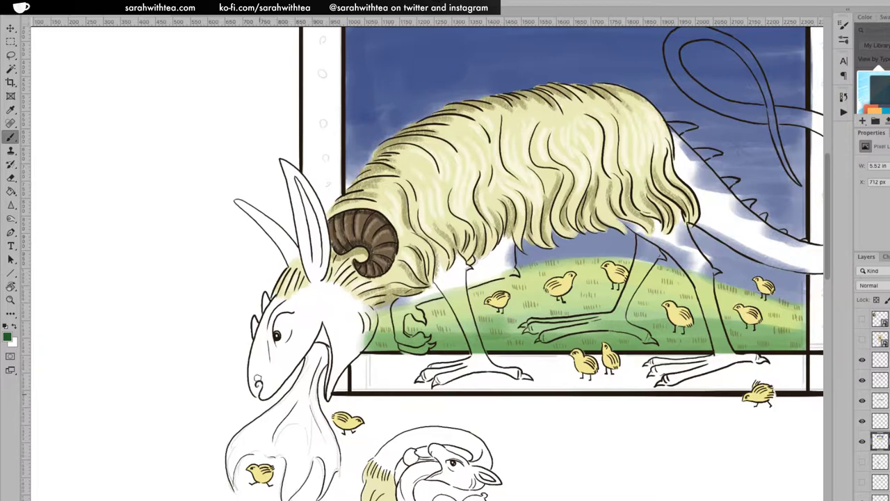
{"action": "left_click_drag", "start_coordinate": [260, 385], "coordinate": [262, 384]}
{"action": "key", "text": "ctrl+z"}
Set the foreground color to medium green #478a4b and paint the large beast's snout, face and forehead with it.
{"action": "left_click", "coordinate": [7, 338]}
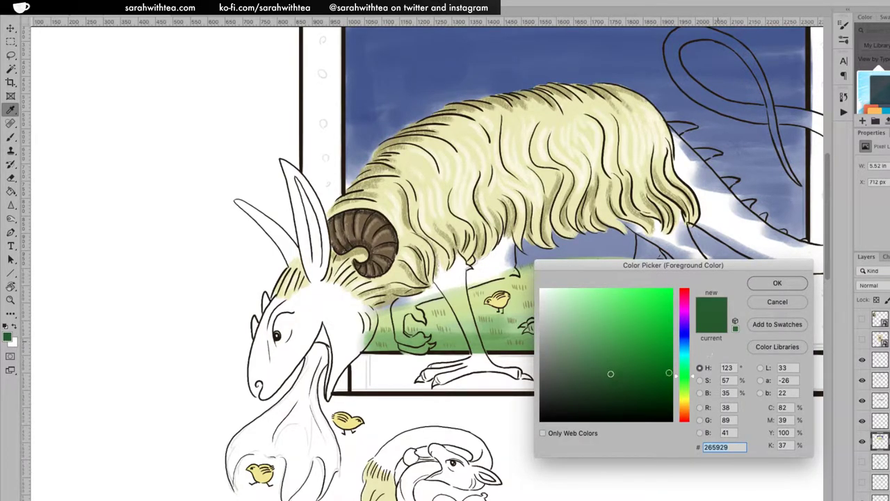
{"action": "left_click_drag", "start_coordinate": [608, 369], "coordinate": [604, 350]}
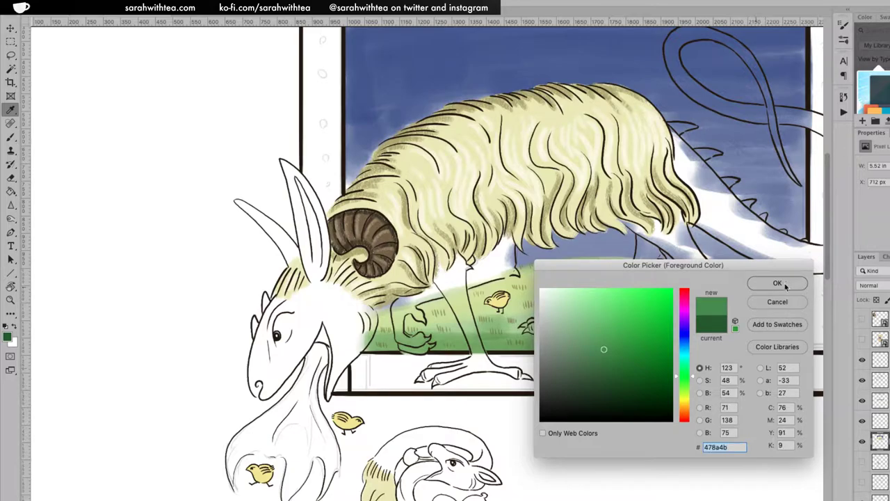
{"action": "key", "text": "Return"}
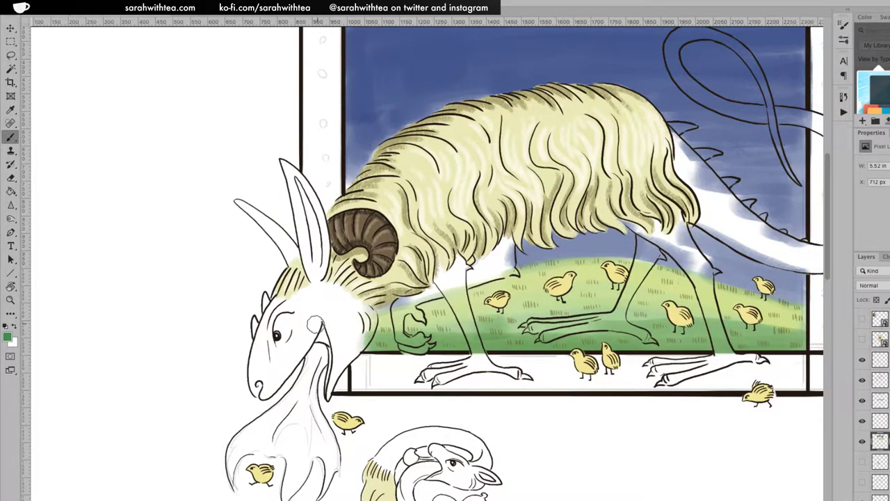
{"action": "mouse_move", "coordinate": [310, 315]}
{"action": "left_mouse_down"}
{"action": "mouse_move", "coordinate": [275, 366]}
{"action": "mouse_move", "coordinate": [309, 322]}
{"action": "mouse_move", "coordinate": [276, 363]}
{"action": "mouse_move", "coordinate": [301, 329]}
{"action": "mouse_move", "coordinate": [287, 353]}
{"action": "mouse_move", "coordinate": [315, 326]}
{"action": "mouse_move", "coordinate": [286, 365]}
{"action": "mouse_move", "coordinate": [316, 330]}
{"action": "mouse_move", "coordinate": [304, 350]}
{"action": "mouse_move", "coordinate": [277, 367]}
{"action": "mouse_move", "coordinate": [261, 395]}
{"action": "mouse_move", "coordinate": [252, 365]}
{"action": "mouse_move", "coordinate": [261, 385]}
{"action": "mouse_move", "coordinate": [294, 363]}
{"action": "mouse_move", "coordinate": [270, 380]}
{"action": "mouse_move", "coordinate": [283, 366]}
{"action": "mouse_move", "coordinate": [261, 367]}
{"action": "mouse_move", "coordinate": [262, 338]}
{"action": "mouse_move", "coordinate": [251, 364]}
{"action": "mouse_move", "coordinate": [256, 319]}
{"action": "mouse_move", "coordinate": [266, 303]}
{"action": "mouse_move", "coordinate": [271, 372]}
{"action": "mouse_move", "coordinate": [284, 316]}
{"action": "mouse_move", "coordinate": [279, 339]}
{"action": "mouse_move", "coordinate": [290, 303]}
{"action": "left_mouse_up"}
{"action": "left_click_drag", "start_coordinate": [256, 341], "coordinate": [264, 294]}
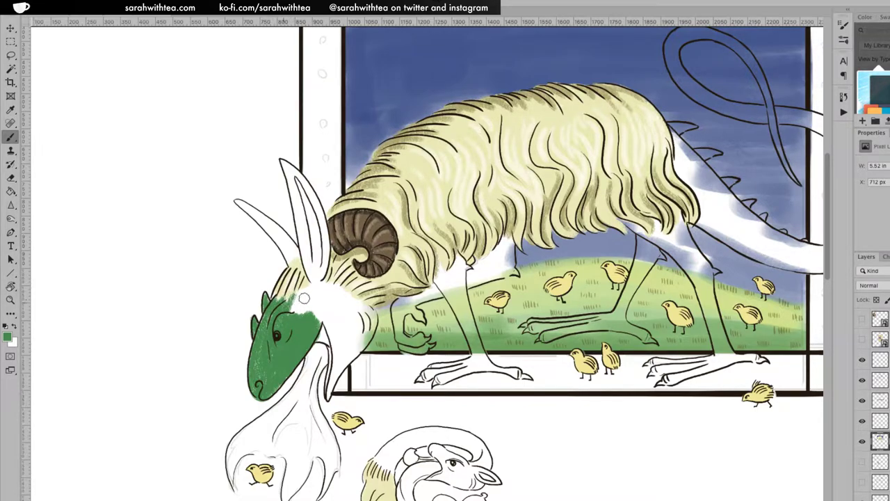
{"action": "mouse_move", "coordinate": [314, 282]}
{"action": "left_mouse_down"}
{"action": "mouse_move", "coordinate": [297, 312]}
{"action": "mouse_move", "coordinate": [317, 288]}
{"action": "mouse_move", "coordinate": [300, 309]}
{"action": "mouse_move", "coordinate": [317, 293]}
{"action": "mouse_move", "coordinate": [309, 326]}
{"action": "mouse_move", "coordinate": [321, 306]}
{"action": "mouse_move", "coordinate": [325, 317]}
{"action": "left_mouse_up"}
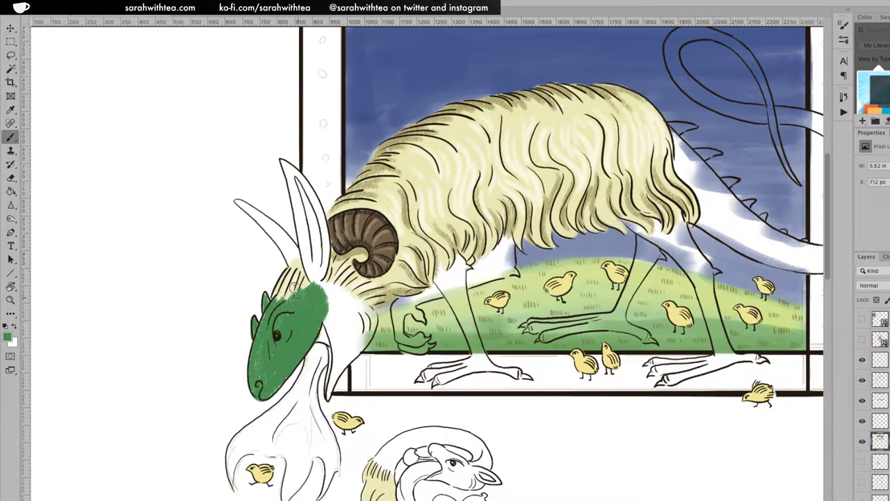
Paint both of the large beast's long ears solid green, including the inner fold of the near ear.
{"action": "mouse_move", "coordinate": [245, 203]}
{"action": "left_mouse_down"}
{"action": "mouse_move", "coordinate": [237, 201]}
{"action": "mouse_move", "coordinate": [297, 253]}
{"action": "left_mouse_up"}
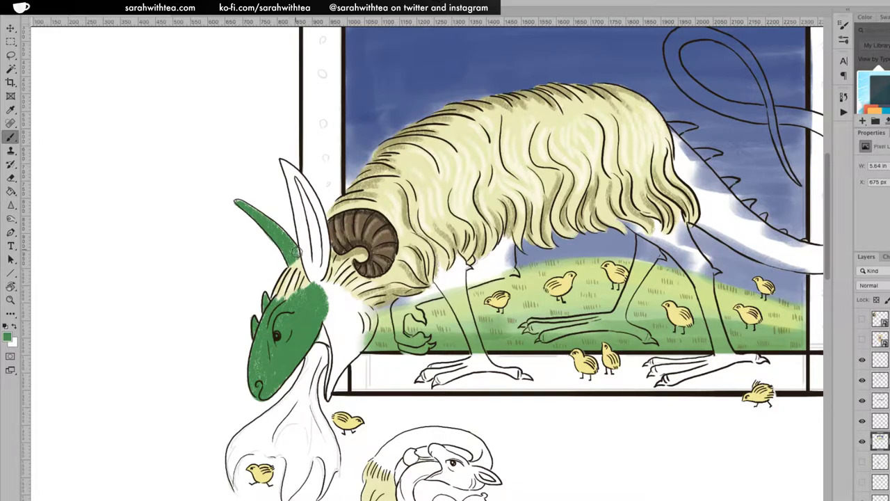
{"action": "left_click_drag", "start_coordinate": [303, 240], "coordinate": [315, 284]}
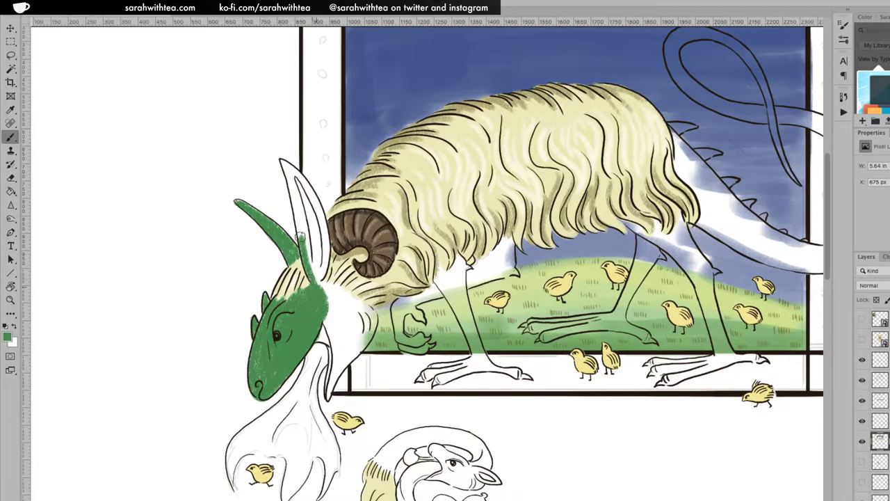
{"action": "mouse_move", "coordinate": [304, 237]}
{"action": "left_mouse_down"}
{"action": "mouse_move", "coordinate": [316, 280]}
{"action": "mouse_move", "coordinate": [321, 250]}
{"action": "mouse_move", "coordinate": [325, 265]}
{"action": "mouse_move", "coordinate": [317, 200]}
{"action": "left_mouse_up"}
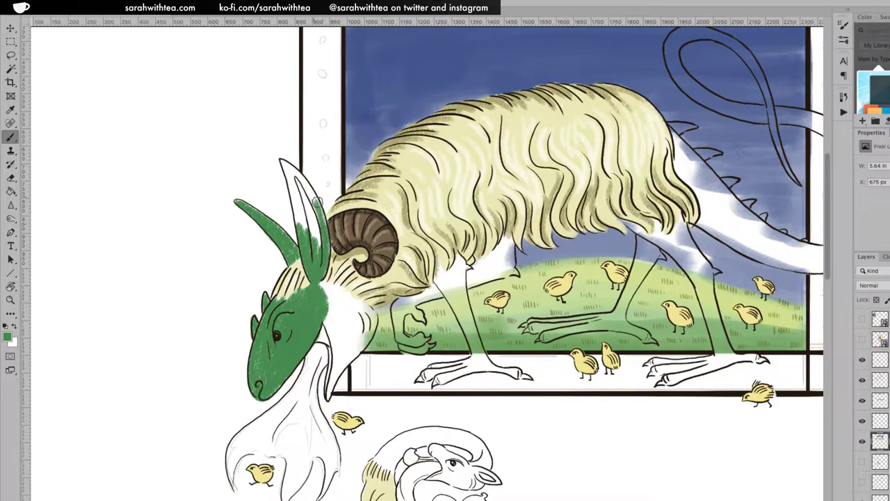
{"action": "mouse_move", "coordinate": [283, 164]}
{"action": "left_mouse_down"}
{"action": "mouse_move", "coordinate": [299, 222]}
{"action": "mouse_move", "coordinate": [289, 167]}
{"action": "left_mouse_up"}
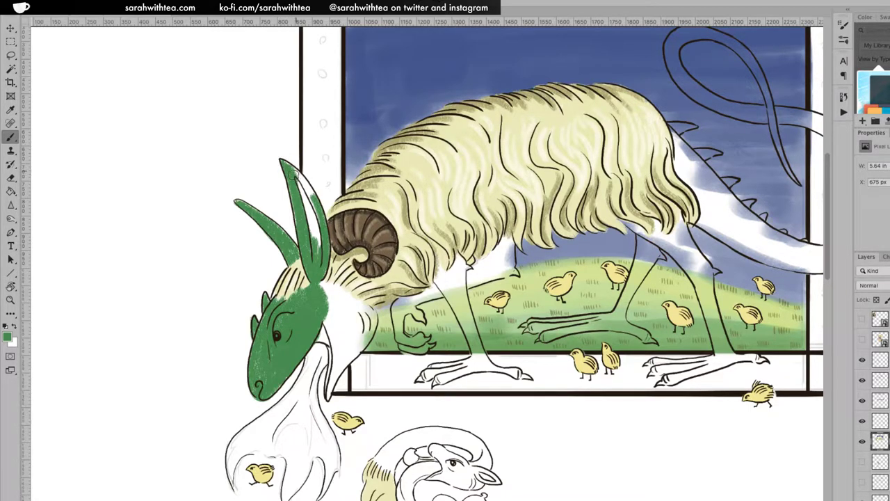
{"action": "left_click_drag", "start_coordinate": [289, 167], "coordinate": [317, 244]}
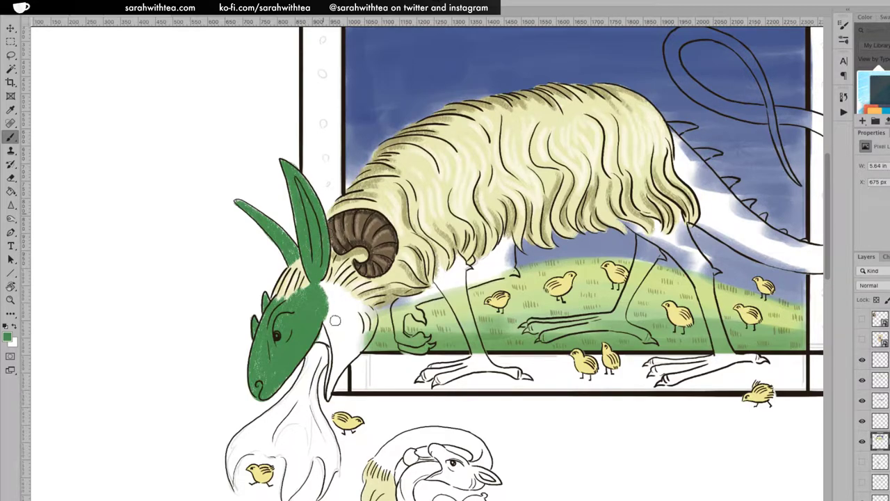
Paint the large beast's cheek and lower jaw green and touch up the tip of the far ear.
{"action": "mouse_move", "coordinate": [320, 290]}
{"action": "left_mouse_down"}
{"action": "mouse_move", "coordinate": [328, 264]}
{"action": "mouse_move", "coordinate": [329, 292]}
{"action": "mouse_move", "coordinate": [335, 267]}
{"action": "mouse_move", "coordinate": [339, 277]}
{"action": "mouse_move", "coordinate": [334, 352]}
{"action": "left_mouse_up"}
{"action": "mouse_move", "coordinate": [332, 324]}
{"action": "left_mouse_down"}
{"action": "mouse_move", "coordinate": [333, 299]}
{"action": "mouse_move", "coordinate": [331, 335]}
{"action": "left_mouse_up"}
{"action": "mouse_move", "coordinate": [336, 384]}
{"action": "left_mouse_down"}
{"action": "mouse_move", "coordinate": [373, 316]}
{"action": "mouse_move", "coordinate": [359, 345]}
{"action": "mouse_move", "coordinate": [340, 342]}
{"action": "mouse_move", "coordinate": [338, 331]}
{"action": "mouse_move", "coordinate": [338, 353]}
{"action": "mouse_move", "coordinate": [364, 320]}
{"action": "mouse_move", "coordinate": [357, 339]}
{"action": "mouse_move", "coordinate": [364, 314]}
{"action": "mouse_move", "coordinate": [353, 300]}
{"action": "mouse_move", "coordinate": [366, 305]}
{"action": "mouse_move", "coordinate": [348, 316]}
{"action": "mouse_move", "coordinate": [344, 341]}
{"action": "mouse_move", "coordinate": [335, 276]}
{"action": "mouse_move", "coordinate": [334, 294]}
{"action": "mouse_move", "coordinate": [340, 289]}
{"action": "mouse_move", "coordinate": [331, 299]}
{"action": "mouse_move", "coordinate": [345, 286]}
{"action": "mouse_move", "coordinate": [350, 293]}
{"action": "mouse_move", "coordinate": [341, 309]}
{"action": "mouse_move", "coordinate": [349, 295]}
{"action": "mouse_move", "coordinate": [353, 320]}
{"action": "left_mouse_up"}
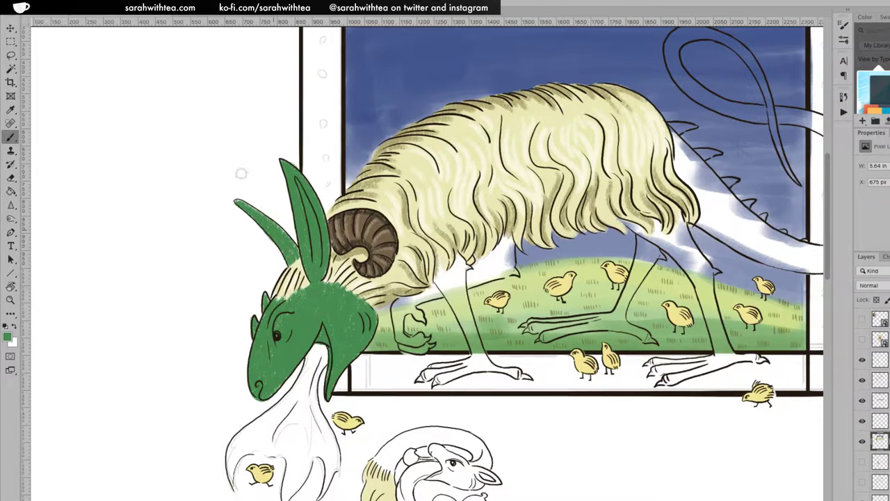
{"action": "left_click_drag", "start_coordinate": [252, 214], "coordinate": [235, 200]}
Sample the green of the large beast's head as the foreground color and ready the brush at the tail.
{"action": "key", "text": "x"}
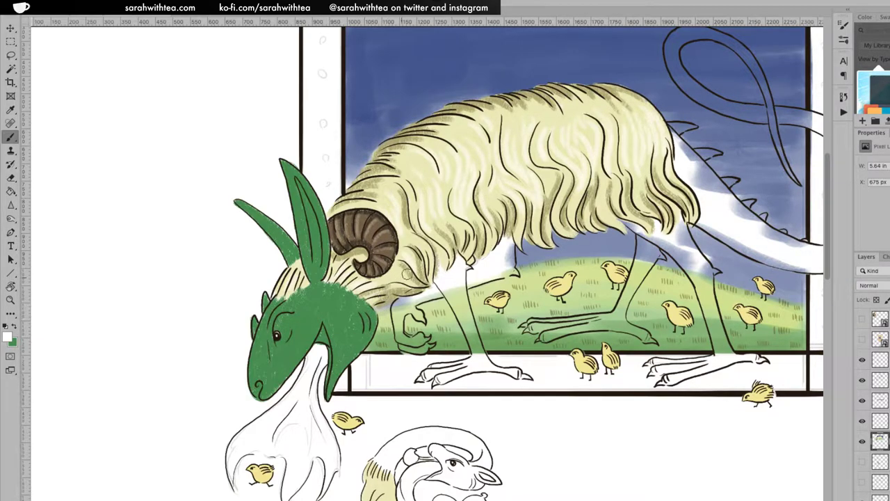
{"action": "left_click", "coordinate": [562, 283], "text": "alt"}
{"action": "left_click", "coordinate": [304, 329], "text": "alt"}
{"action": "left_click_drag", "start_coordinate": [629, 247], "coordinate": [579, 235]}
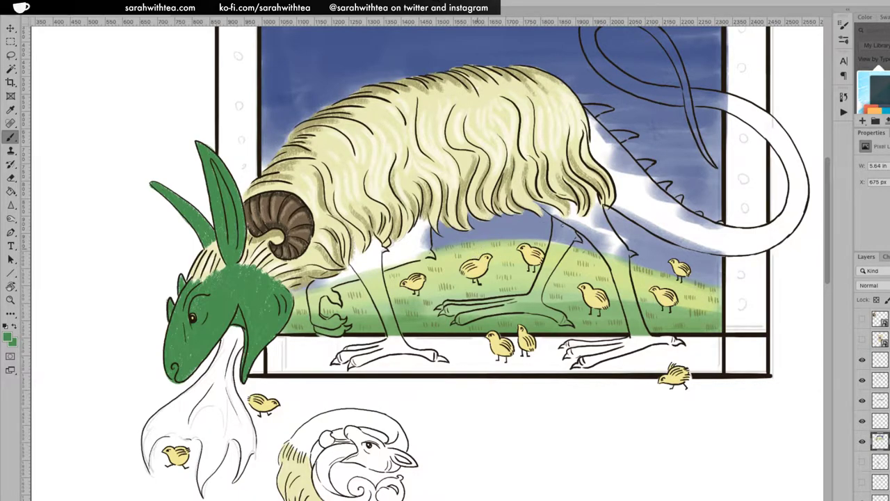
{"action": "key", "text": "z"}
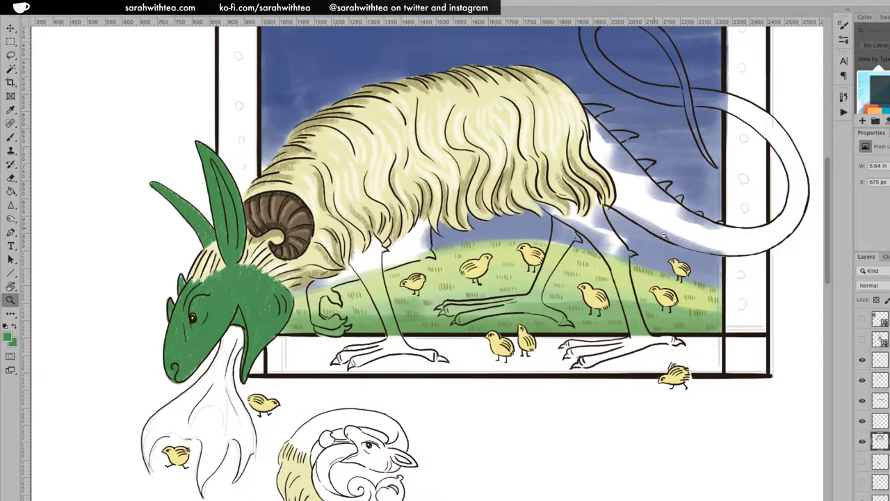
{"action": "left_click", "coordinate": [699, 236], "text": "alt"}
{"action": "left_click", "coordinate": [710, 237], "text": "alt"}
{"action": "left_click", "coordinate": [723, 238], "text": "alt"}
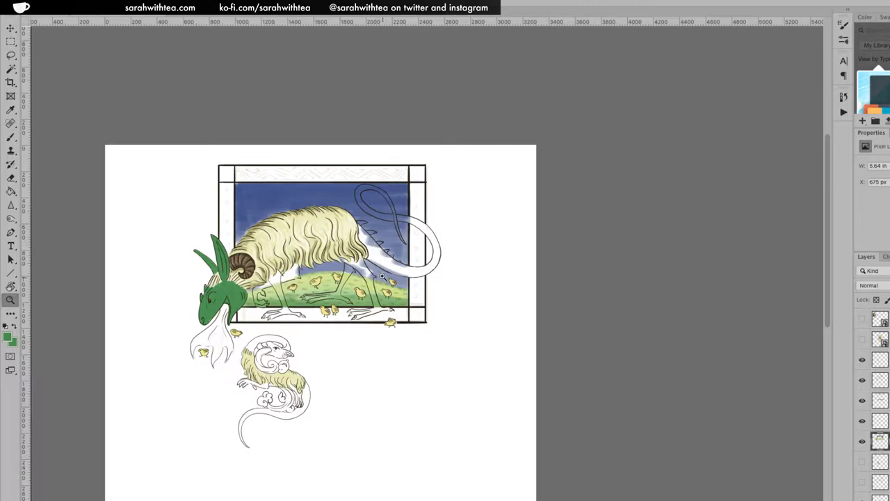
{"action": "left_click", "coordinate": [374, 249]}
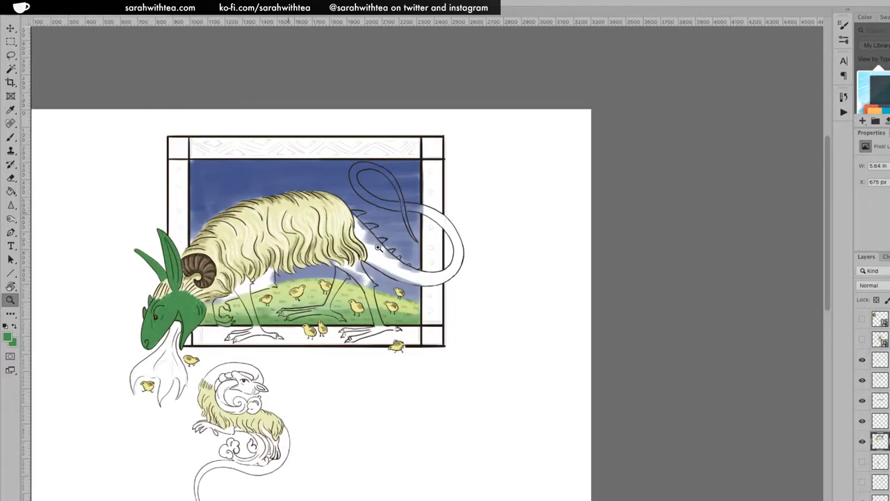
{"action": "left_click", "coordinate": [384, 247]}
{"action": "left_click", "coordinate": [383, 248]}
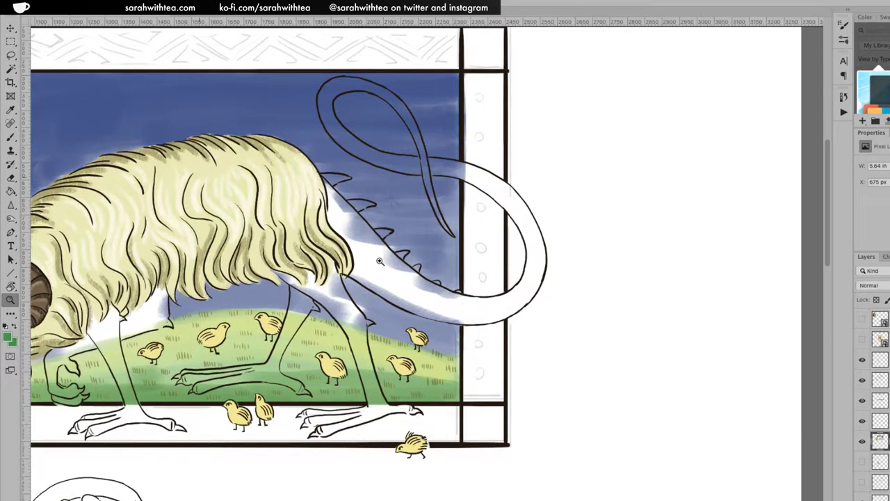
{"action": "left_click", "coordinate": [376, 304]}
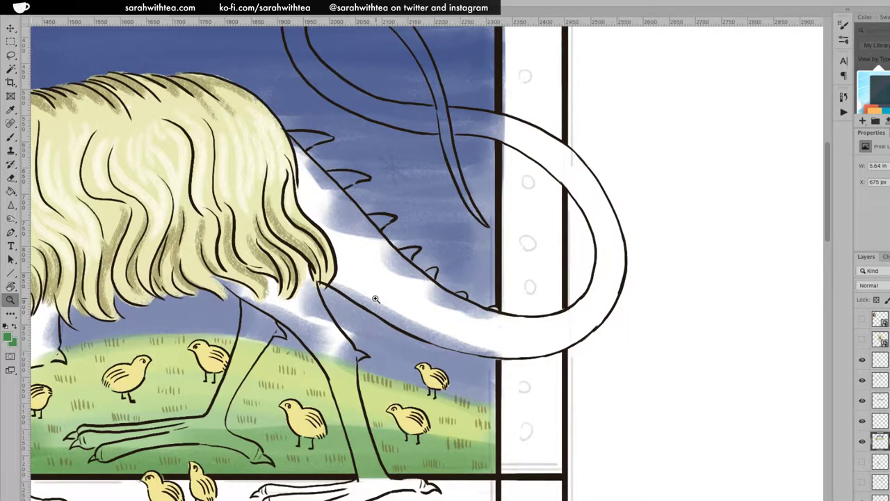
{"action": "key", "text": "b"}
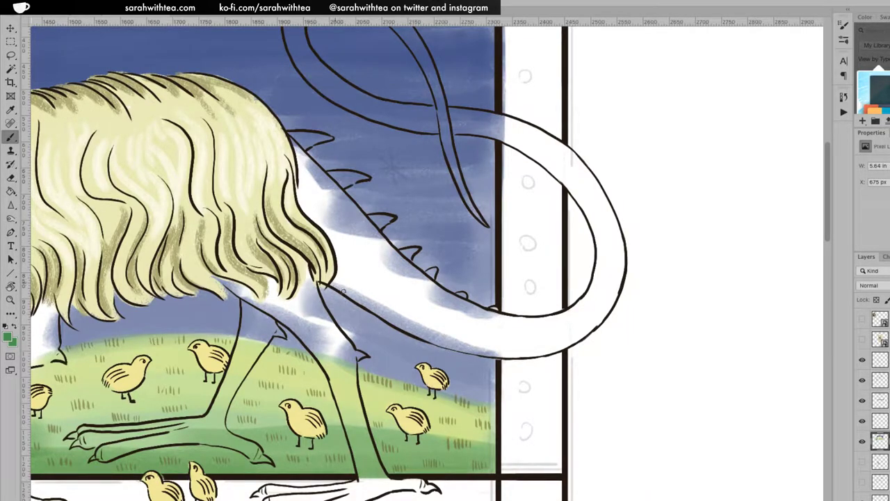
{"action": "mouse_move", "coordinate": [345, 278]}
{"action": "left_mouse_down"}
{"action": "mouse_move", "coordinate": [332, 283]}
{"action": "mouse_move", "coordinate": [344, 281]}
{"action": "left_mouse_up"}
{"action": "key", "text": "ctrl+z"}
{"action": "key", "text": "ctrl+z"}
{"action": "key", "text": "ctrl+z"}
On a new layer, paint the thick base of the large beast's tail green from the fur to the frame's inner edge.
{"action": "mouse_move", "coordinate": [308, 213]}
{"action": "left_mouse_down"}
{"action": "mouse_move", "coordinate": [312, 201]}
{"action": "mouse_move", "coordinate": [306, 196]}
{"action": "mouse_move", "coordinate": [309, 207]}
{"action": "mouse_move", "coordinate": [299, 182]}
{"action": "left_mouse_up"}
{"action": "mouse_move", "coordinate": [325, 222]}
{"action": "left_mouse_down"}
{"action": "mouse_move", "coordinate": [294, 143]}
{"action": "mouse_move", "coordinate": [348, 204]}
{"action": "mouse_move", "coordinate": [318, 175]}
{"action": "mouse_move", "coordinate": [322, 195]}
{"action": "mouse_move", "coordinate": [304, 165]}
{"action": "mouse_move", "coordinate": [324, 205]}
{"action": "mouse_move", "coordinate": [317, 177]}
{"action": "mouse_move", "coordinate": [334, 199]}
{"action": "mouse_move", "coordinate": [304, 160]}
{"action": "mouse_move", "coordinate": [393, 257]}
{"action": "left_mouse_up"}
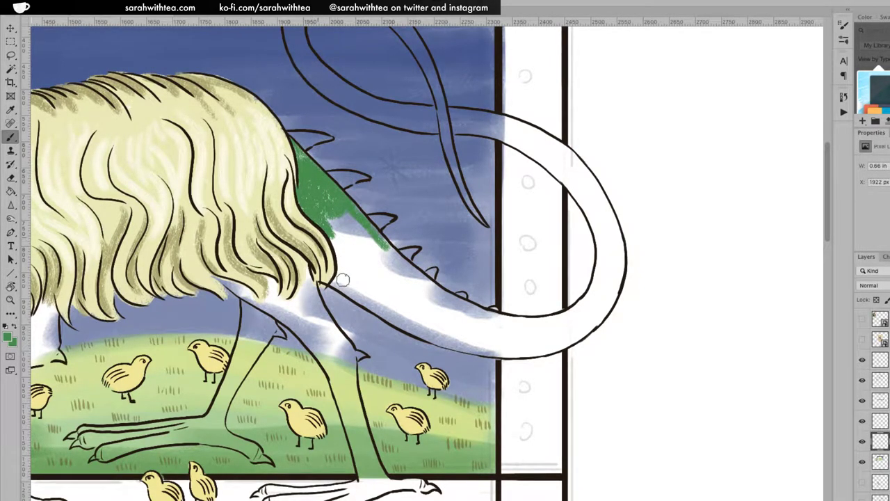
{"action": "mouse_move", "coordinate": [332, 284]}
{"action": "left_mouse_down"}
{"action": "mouse_move", "coordinate": [336, 239]}
{"action": "mouse_move", "coordinate": [346, 245]}
{"action": "mouse_move", "coordinate": [327, 209]}
{"action": "mouse_move", "coordinate": [361, 258]}
{"action": "mouse_move", "coordinate": [334, 217]}
{"action": "mouse_move", "coordinate": [372, 254]}
{"action": "mouse_move", "coordinate": [345, 228]}
{"action": "mouse_move", "coordinate": [369, 256]}
{"action": "left_mouse_up"}
{"action": "mouse_move", "coordinate": [342, 283]}
{"action": "left_mouse_down"}
{"action": "mouse_move", "coordinate": [369, 306]}
{"action": "mouse_move", "coordinate": [348, 258]}
{"action": "mouse_move", "coordinate": [390, 279]}
{"action": "mouse_move", "coordinate": [351, 221]}
{"action": "mouse_move", "coordinate": [410, 273]}
{"action": "mouse_move", "coordinate": [353, 212]}
{"action": "left_mouse_up"}
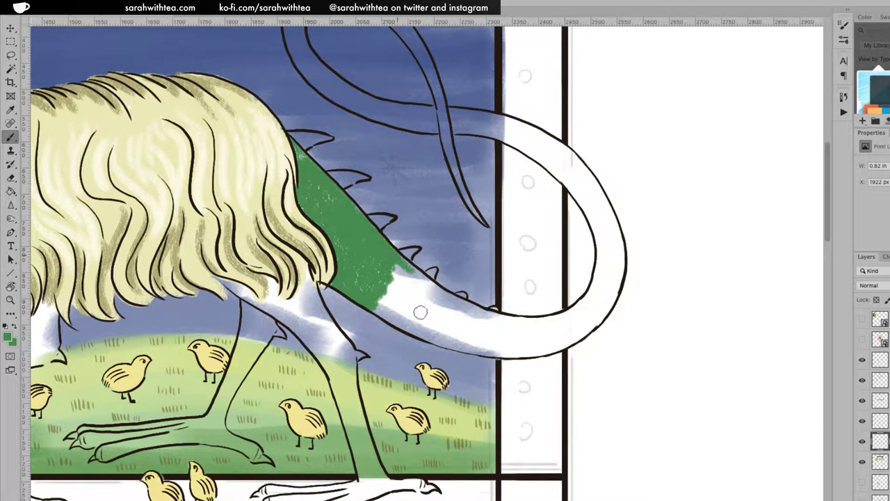
{"action": "mouse_move", "coordinate": [366, 301]}
{"action": "left_mouse_down"}
{"action": "mouse_move", "coordinate": [385, 320]}
{"action": "mouse_move", "coordinate": [365, 301]}
{"action": "mouse_move", "coordinate": [418, 329]}
{"action": "mouse_move", "coordinate": [386, 301]}
{"action": "mouse_move", "coordinate": [408, 318]}
{"action": "mouse_move", "coordinate": [383, 294]}
{"action": "mouse_move", "coordinate": [417, 318]}
{"action": "mouse_move", "coordinate": [389, 292]}
{"action": "mouse_move", "coordinate": [421, 308]}
{"action": "mouse_move", "coordinate": [386, 281]}
{"action": "mouse_move", "coordinate": [422, 295]}
{"action": "mouse_move", "coordinate": [386, 261]}
{"action": "mouse_move", "coordinate": [423, 291]}
{"action": "mouse_move", "coordinate": [389, 256]}
{"action": "mouse_move", "coordinate": [443, 299]}
{"action": "left_mouse_up"}
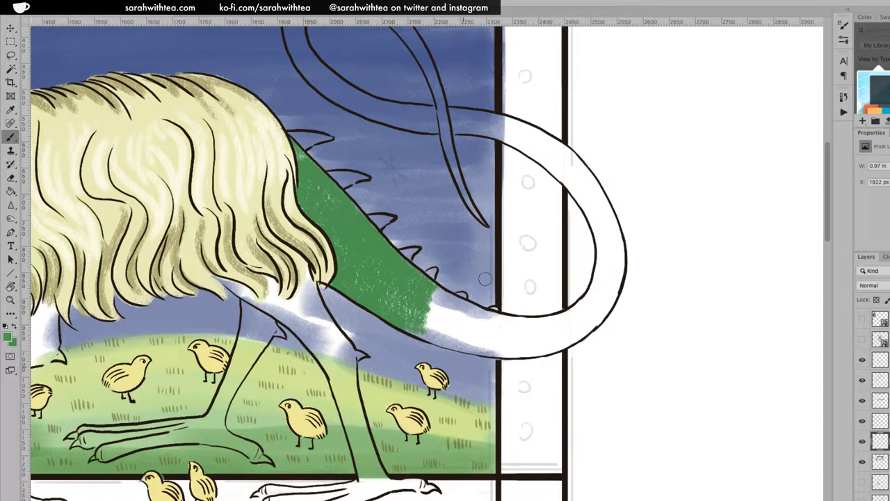
{"action": "mouse_move", "coordinate": [438, 340]}
{"action": "left_mouse_down"}
{"action": "mouse_move", "coordinate": [416, 315]}
{"action": "mouse_move", "coordinate": [444, 332]}
{"action": "mouse_move", "coordinate": [428, 308]}
{"action": "mouse_move", "coordinate": [447, 320]}
{"action": "mouse_move", "coordinate": [429, 299]}
{"action": "mouse_move", "coordinate": [451, 302]}
{"action": "mouse_move", "coordinate": [434, 290]}
{"action": "mouse_move", "coordinate": [489, 314]}
{"action": "mouse_move", "coordinate": [466, 309]}
{"action": "left_mouse_up"}
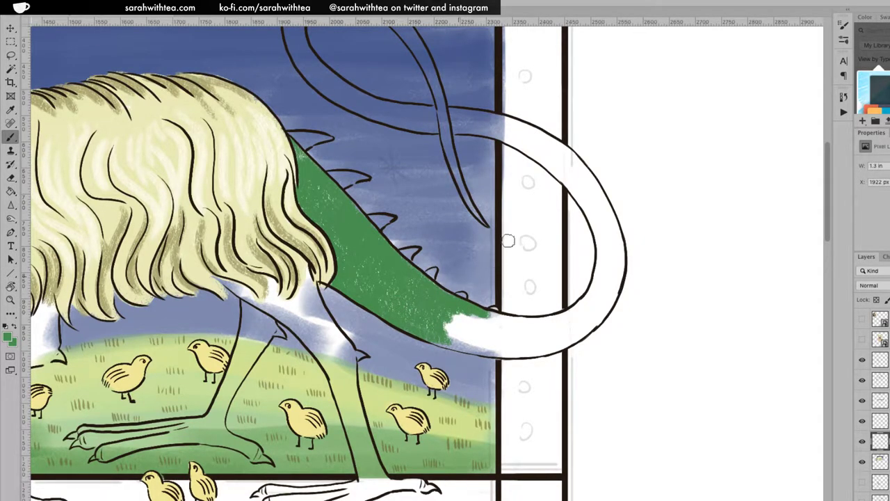
Continue the green along the tail across the frame border and up around its outer bend.
{"action": "mouse_move", "coordinate": [475, 337]}
{"action": "left_mouse_down"}
{"action": "mouse_move", "coordinate": [445, 341]}
{"action": "mouse_move", "coordinate": [507, 353]}
{"action": "mouse_move", "coordinate": [450, 332]}
{"action": "mouse_move", "coordinate": [486, 327]}
{"action": "mouse_move", "coordinate": [454, 321]}
{"action": "mouse_move", "coordinate": [504, 327]}
{"action": "mouse_move", "coordinate": [457, 314]}
{"action": "mouse_move", "coordinate": [515, 321]}
{"action": "mouse_move", "coordinate": [493, 316]}
{"action": "mouse_move", "coordinate": [543, 321]}
{"action": "mouse_move", "coordinate": [504, 332]}
{"action": "mouse_move", "coordinate": [543, 338]}
{"action": "mouse_move", "coordinate": [504, 352]}
{"action": "mouse_move", "coordinate": [549, 351]}
{"action": "mouse_move", "coordinate": [590, 328]}
{"action": "mouse_move", "coordinate": [550, 341]}
{"action": "mouse_move", "coordinate": [579, 330]}
{"action": "mouse_move", "coordinate": [549, 327]}
{"action": "mouse_move", "coordinate": [577, 317]}
{"action": "mouse_move", "coordinate": [528, 322]}
{"action": "mouse_move", "coordinate": [587, 306]}
{"action": "mouse_move", "coordinate": [575, 314]}
{"action": "mouse_move", "coordinate": [591, 303]}
{"action": "mouse_move", "coordinate": [582, 295]}
{"action": "mouse_move", "coordinate": [600, 287]}
{"action": "mouse_move", "coordinate": [592, 316]}
{"action": "mouse_move", "coordinate": [595, 300]}
{"action": "left_mouse_up"}
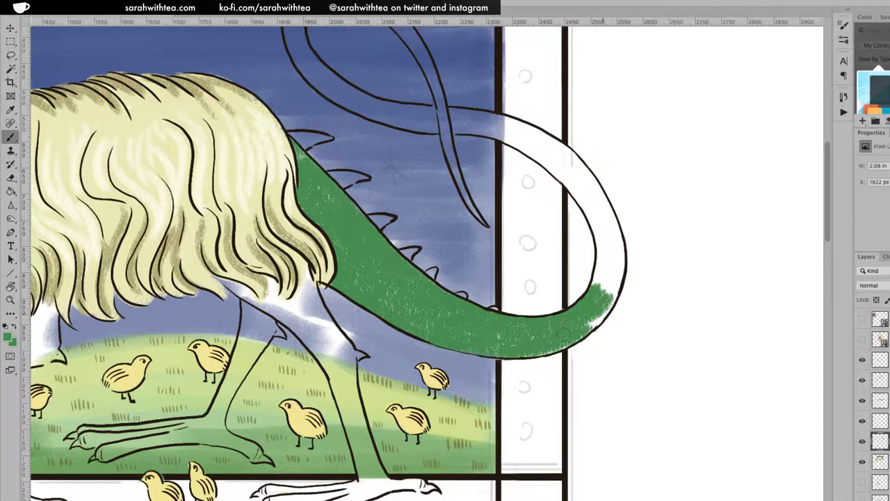
{"action": "left_click_drag", "start_coordinate": [602, 311], "coordinate": [597, 326]}
{"action": "mouse_move", "coordinate": [595, 293]}
{"action": "left_mouse_down"}
{"action": "mouse_move", "coordinate": [604, 247]}
{"action": "mouse_move", "coordinate": [607, 276]}
{"action": "mouse_move", "coordinate": [615, 251]}
{"action": "mouse_move", "coordinate": [602, 299]}
{"action": "mouse_move", "coordinate": [617, 250]}
{"action": "mouse_move", "coordinate": [615, 282]}
{"action": "mouse_move", "coordinate": [622, 266]}
{"action": "mouse_move", "coordinate": [610, 296]}
{"action": "mouse_move", "coordinate": [609, 240]}
{"action": "left_mouse_up"}
Extend the green along the tail's outer bend and paint its tapering end from the pointed tip towards the upper loop.
{"action": "left_click_drag", "start_coordinate": [445, 140], "coordinate": [438, 92]}
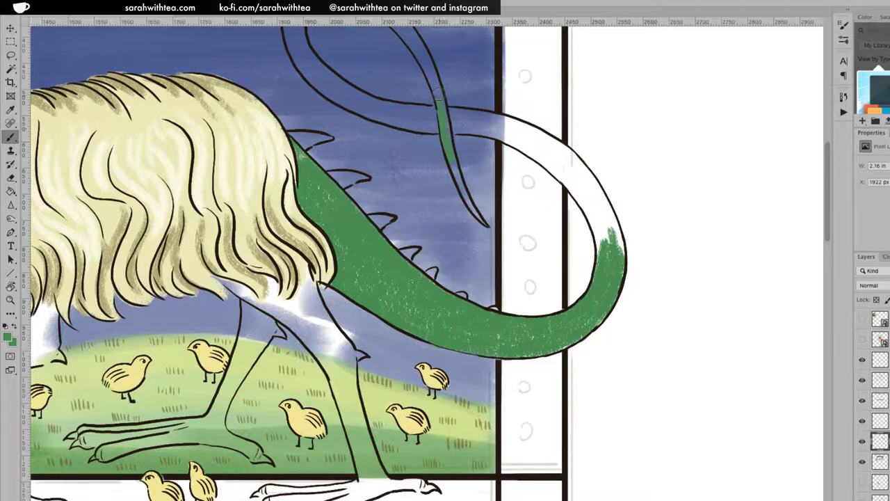
{"action": "mouse_move", "coordinate": [450, 160]}
{"action": "left_mouse_down"}
{"action": "mouse_move", "coordinate": [483, 224]}
{"action": "mouse_move", "coordinate": [457, 182]}
{"action": "mouse_move", "coordinate": [437, 97]}
{"action": "left_mouse_up"}
{"action": "left_click_drag", "start_coordinate": [422, 66], "coordinate": [423, 56]}
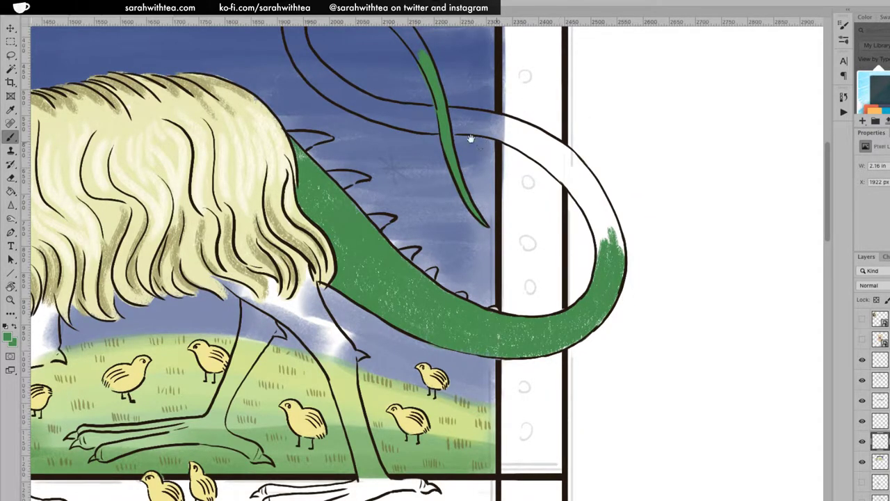
{"action": "left_click_drag", "start_coordinate": [477, 148], "coordinate": [512, 242]}
{"action": "key", "text": "ctrl+r"}
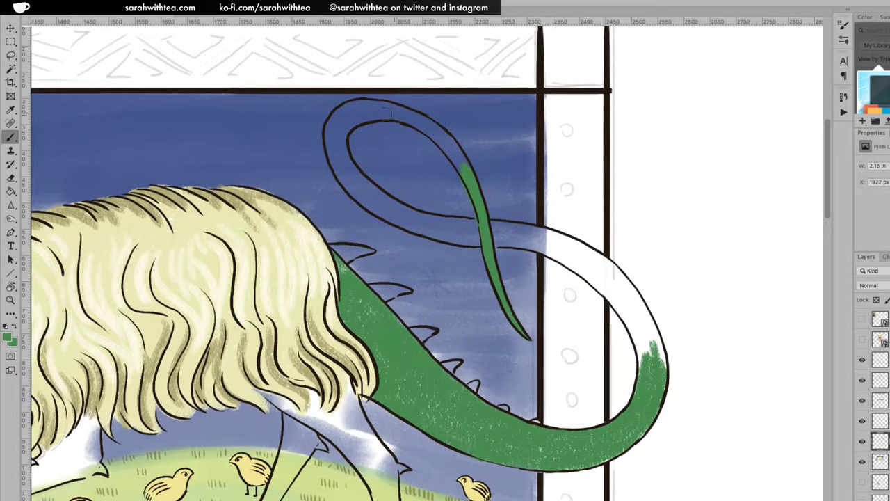
{"action": "left_click_drag", "start_coordinate": [387, 110], "coordinate": [446, 137]}
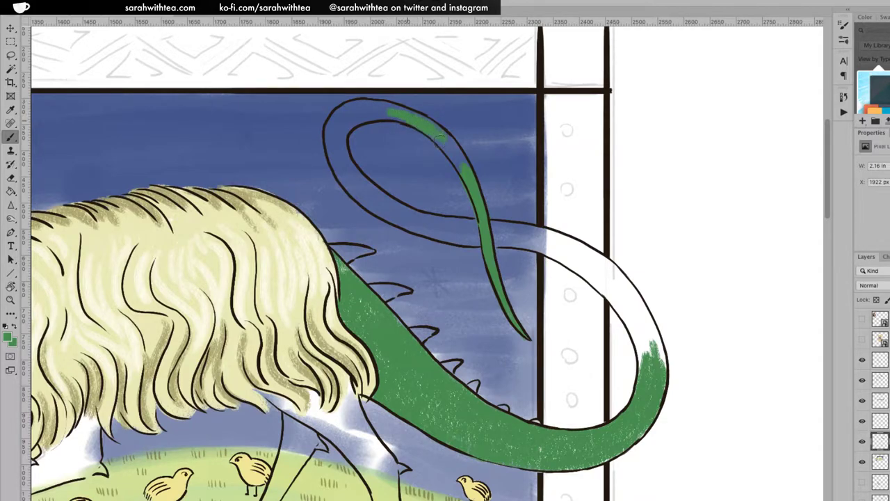
{"action": "left_click_drag", "start_coordinate": [465, 176], "coordinate": [442, 138]}
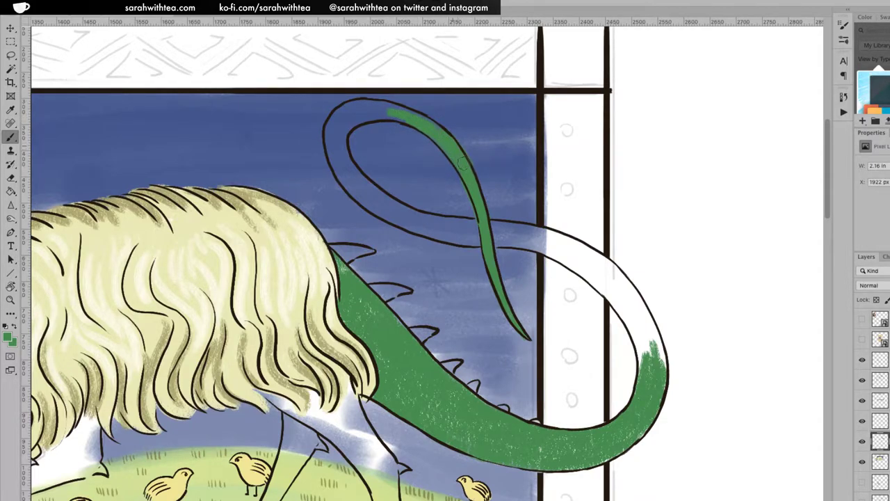
Fill the tail's upper loop with green around to where the tail crosses itself, and clean up the loop's painted edges.
{"action": "left_click_drag", "start_coordinate": [383, 108], "coordinate": [366, 110]}
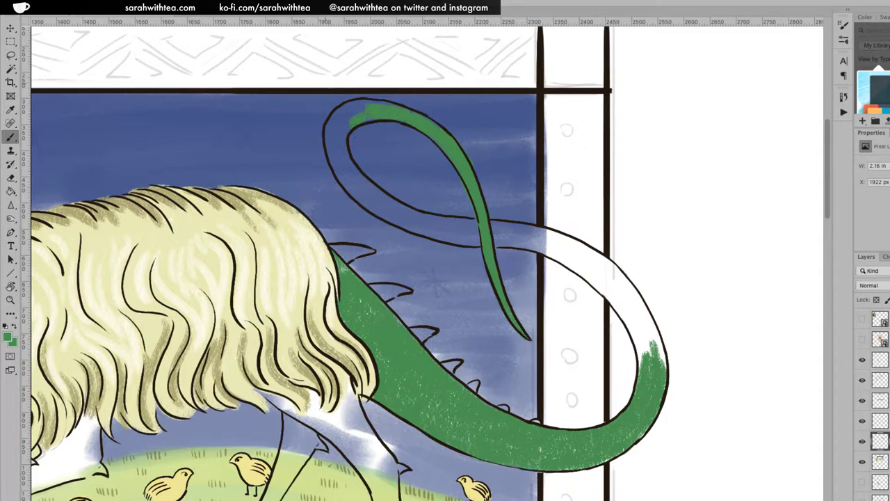
{"action": "left_click_drag", "start_coordinate": [359, 197], "coordinate": [350, 179]}
{"action": "left_click_drag", "start_coordinate": [333, 143], "coordinate": [344, 159]}
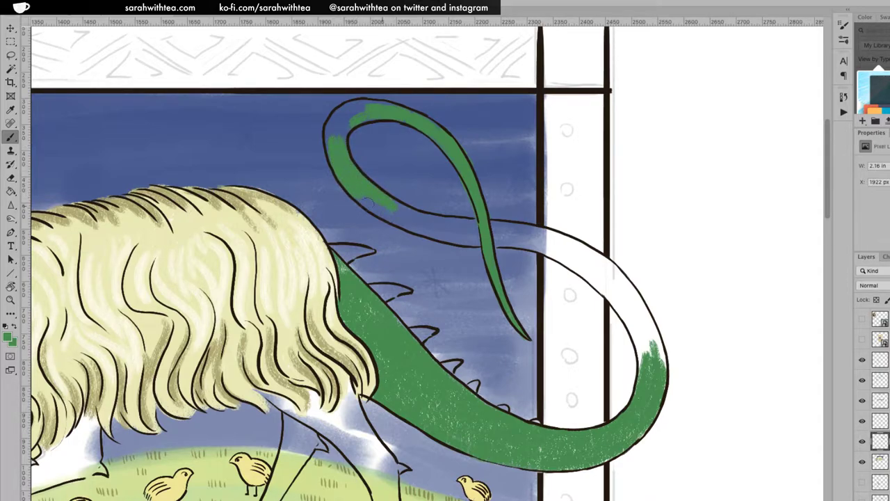
{"action": "mouse_move", "coordinate": [334, 139]}
{"action": "left_mouse_down"}
{"action": "mouse_move", "coordinate": [339, 115]}
{"action": "mouse_move", "coordinate": [330, 136]}
{"action": "left_mouse_up"}
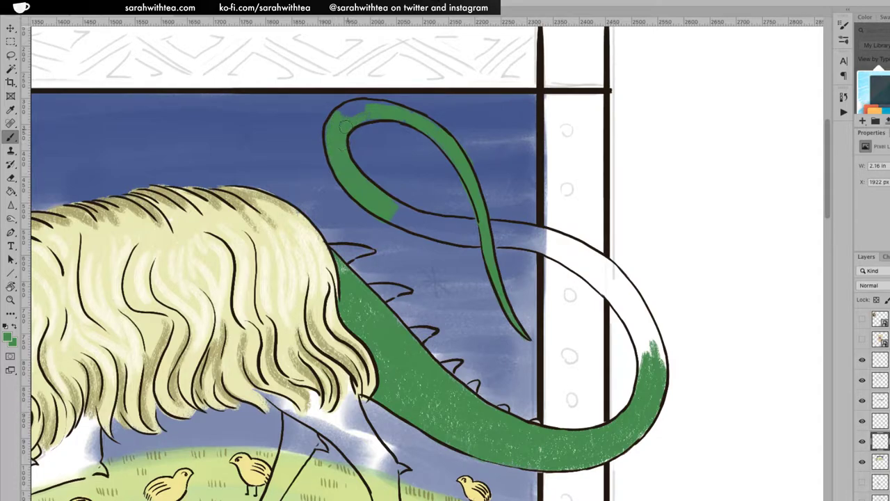
{"action": "left_click_drag", "start_coordinate": [354, 107], "coordinate": [360, 109]}
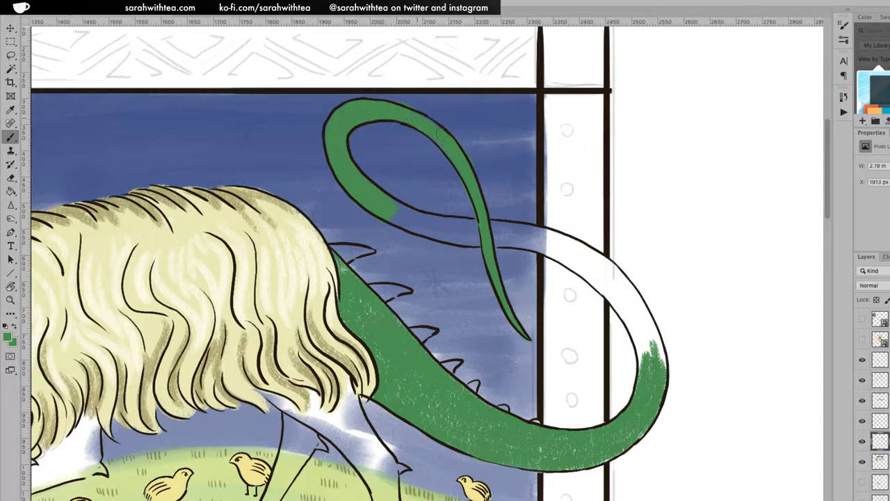
{"action": "key", "text": "e"}
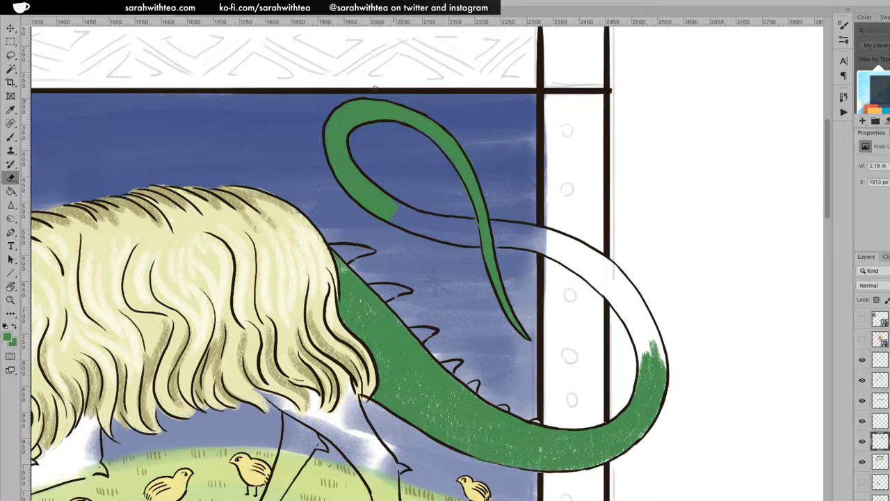
{"action": "key", "text": "b"}
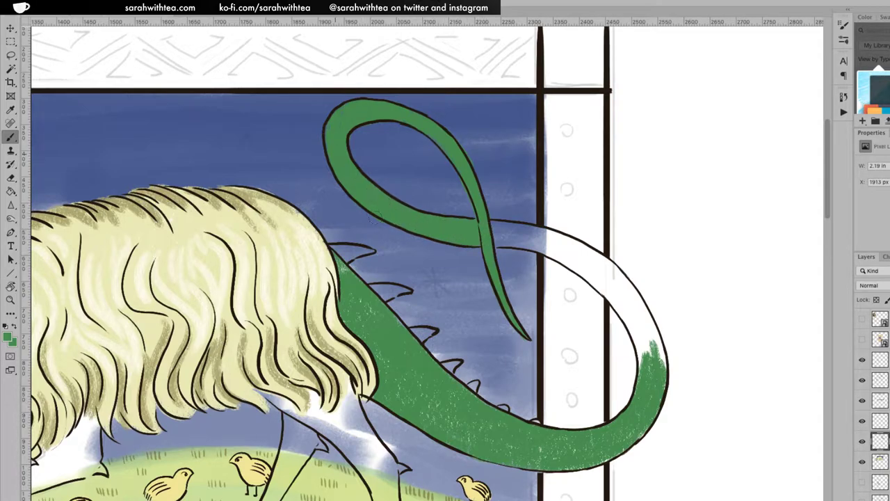
{"action": "key", "text": "e"}
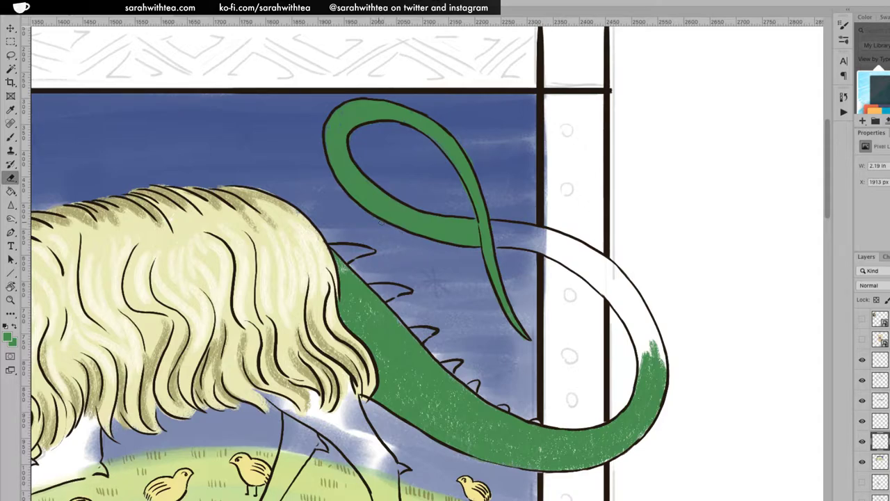
{"action": "key", "text": "b"}
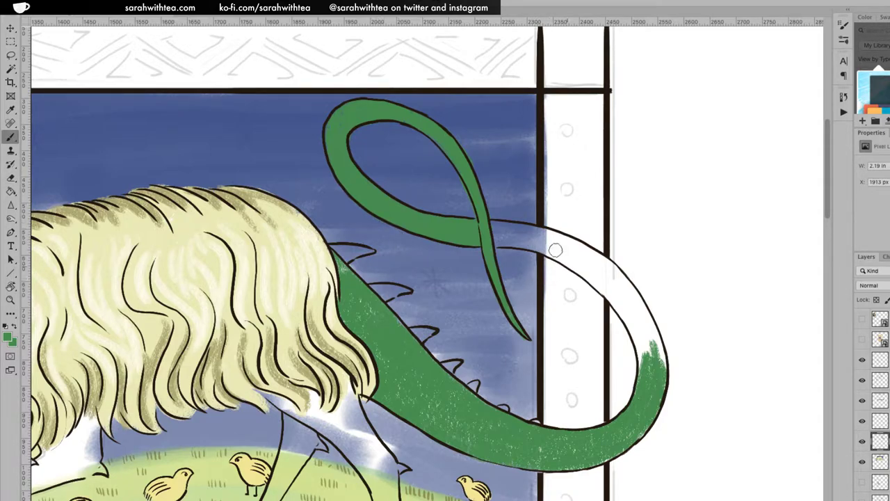
Paint the remaining white stretch of tail green from the crossing over the frame border to the outer bend and tidy the edges.
{"action": "mouse_move", "coordinate": [520, 240]}
{"action": "left_mouse_down"}
{"action": "mouse_move", "coordinate": [492, 237]}
{"action": "mouse_move", "coordinate": [545, 240]}
{"action": "mouse_move", "coordinate": [485, 231]}
{"action": "mouse_move", "coordinate": [542, 237]}
{"action": "mouse_move", "coordinate": [507, 230]}
{"action": "mouse_move", "coordinate": [532, 237]}
{"action": "mouse_move", "coordinate": [517, 226]}
{"action": "mouse_move", "coordinate": [568, 251]}
{"action": "mouse_move", "coordinate": [528, 241]}
{"action": "mouse_move", "coordinate": [558, 255]}
{"action": "mouse_move", "coordinate": [536, 244]}
{"action": "left_mouse_up"}
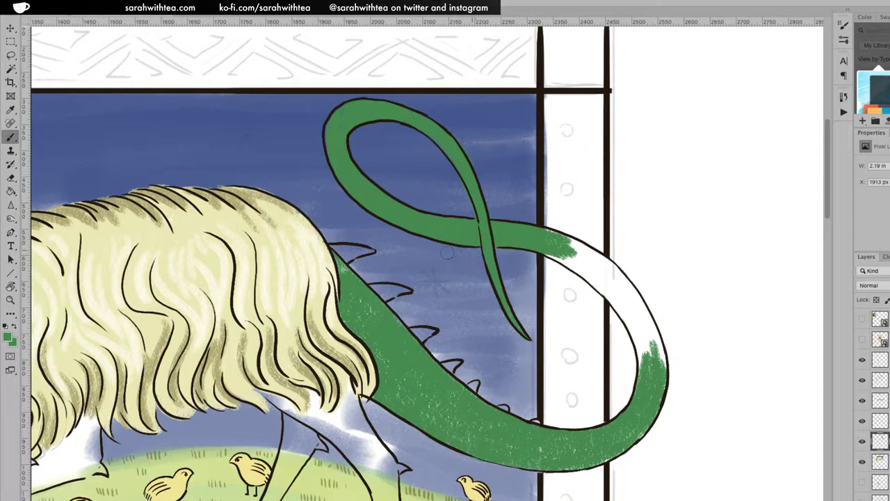
{"action": "mouse_move", "coordinate": [567, 262]}
{"action": "left_mouse_down"}
{"action": "mouse_move", "coordinate": [588, 273]}
{"action": "mouse_move", "coordinate": [582, 264]}
{"action": "mouse_move", "coordinate": [610, 294]}
{"action": "mouse_move", "coordinate": [578, 272]}
{"action": "mouse_move", "coordinate": [630, 319]}
{"action": "mouse_move", "coordinate": [620, 303]}
{"action": "mouse_move", "coordinate": [644, 346]}
{"action": "mouse_move", "coordinate": [643, 375]}
{"action": "mouse_move", "coordinate": [585, 266]}
{"action": "mouse_move", "coordinate": [557, 251]}
{"action": "mouse_move", "coordinate": [605, 283]}
{"action": "mouse_move", "coordinate": [581, 256]}
{"action": "mouse_move", "coordinate": [649, 342]}
{"action": "mouse_move", "coordinate": [635, 317]}
{"action": "left_mouse_up"}
{"action": "mouse_move", "coordinate": [547, 235]}
{"action": "left_mouse_down"}
{"action": "mouse_move", "coordinate": [615, 272]}
{"action": "mouse_move", "coordinate": [601, 258]}
{"action": "mouse_move", "coordinate": [623, 284]}
{"action": "mouse_move", "coordinate": [572, 254]}
{"action": "mouse_move", "coordinate": [600, 270]}
{"action": "mouse_move", "coordinate": [612, 254]}
{"action": "mouse_move", "coordinate": [626, 306]}
{"action": "mouse_move", "coordinate": [631, 296]}
{"action": "mouse_move", "coordinate": [638, 310]}
{"action": "mouse_move", "coordinate": [620, 279]}
{"action": "mouse_move", "coordinate": [658, 351]}
{"action": "left_mouse_up"}
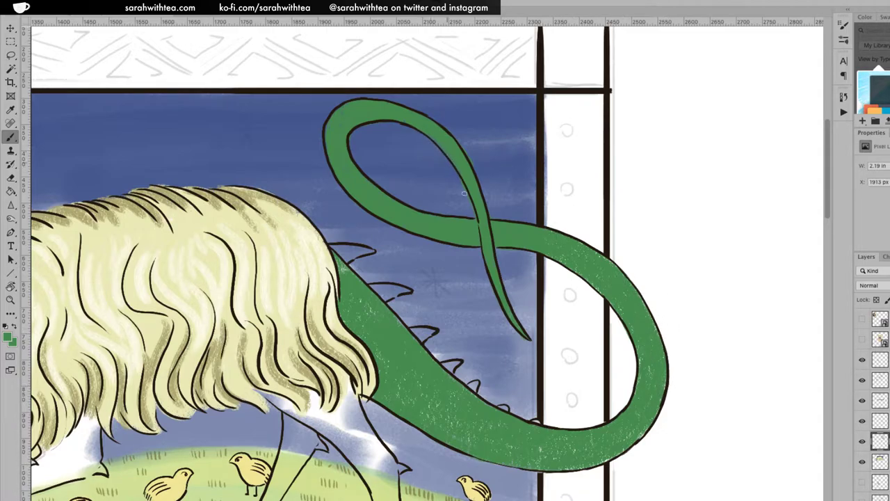
{"action": "key", "text": "e"}
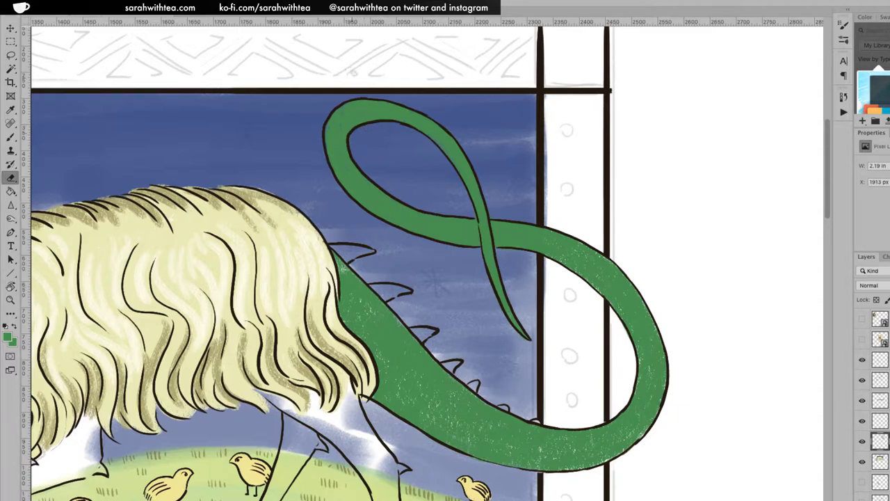
{"action": "key", "text": "b"}
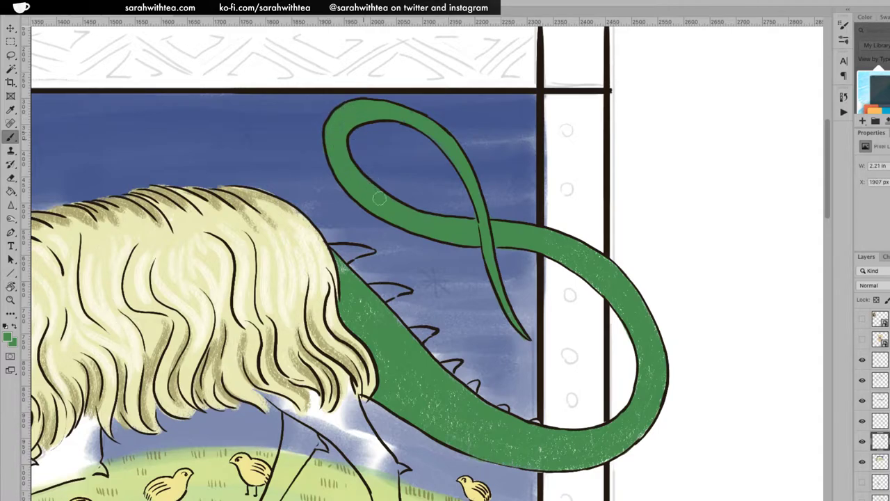
Review the whole illustration and check the tail against the line art and sketch by hiding and reshowing the color layers.
{"action": "key", "text": "z"}
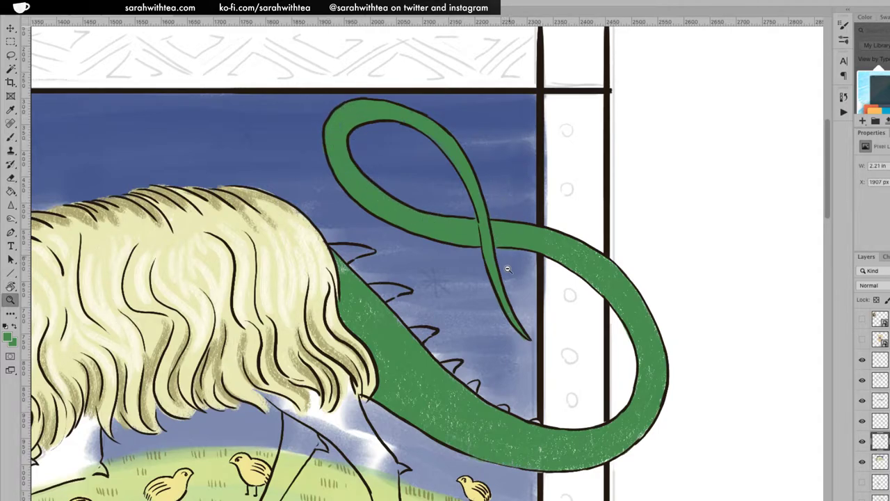
{"action": "left_click", "coordinate": [508, 268], "text": "alt"}
{"action": "left_click", "coordinate": [538, 272], "text": "alt"}
{"action": "left_click", "coordinate": [539, 272], "text": "alt"}
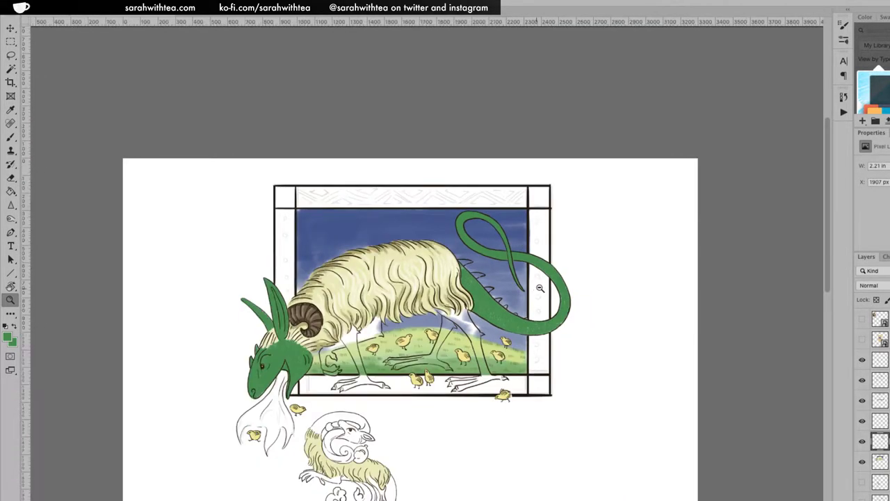
{"action": "left_click", "coordinate": [539, 287], "text": "alt"}
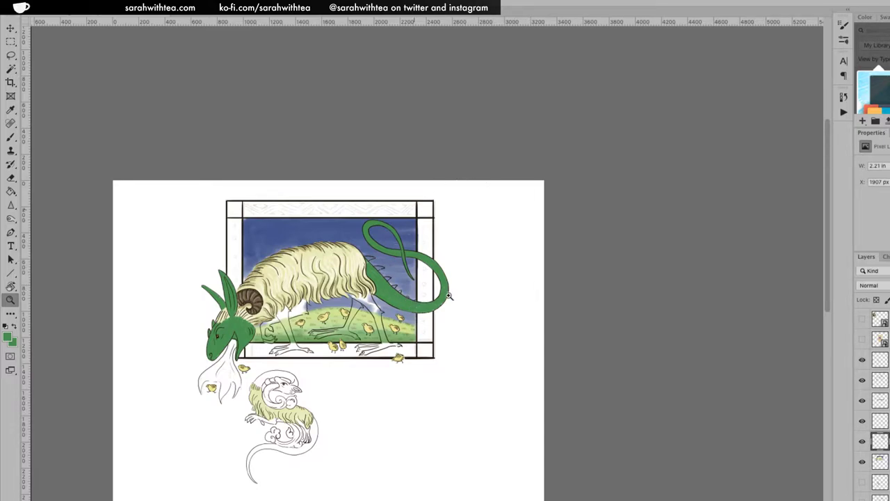
{"action": "left_click", "coordinate": [397, 283]}
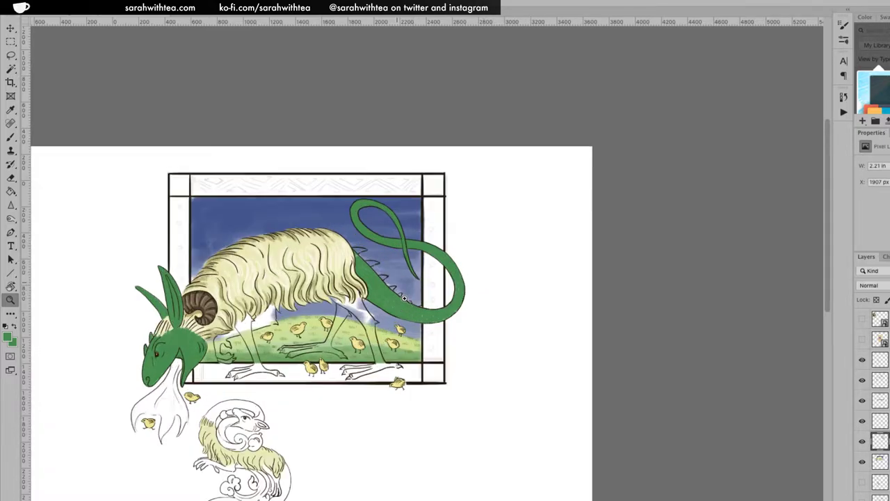
{"action": "left_click", "coordinate": [405, 295]}
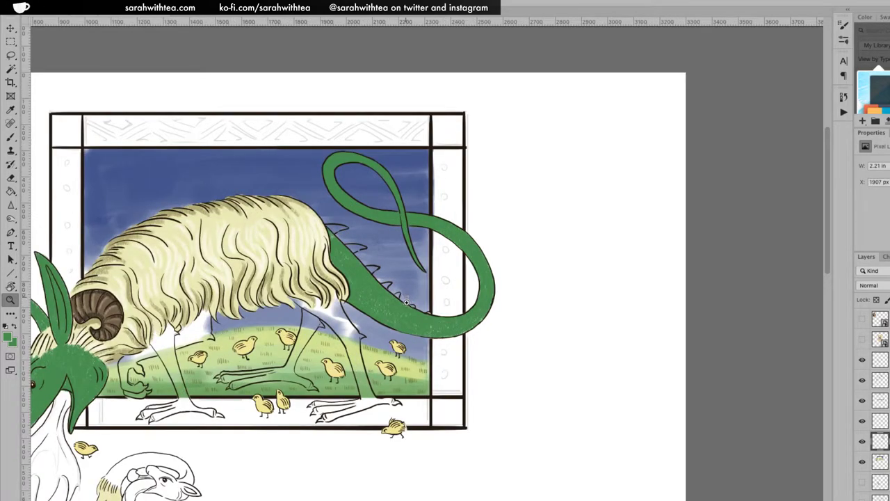
{"action": "left_click", "coordinate": [863, 481]}
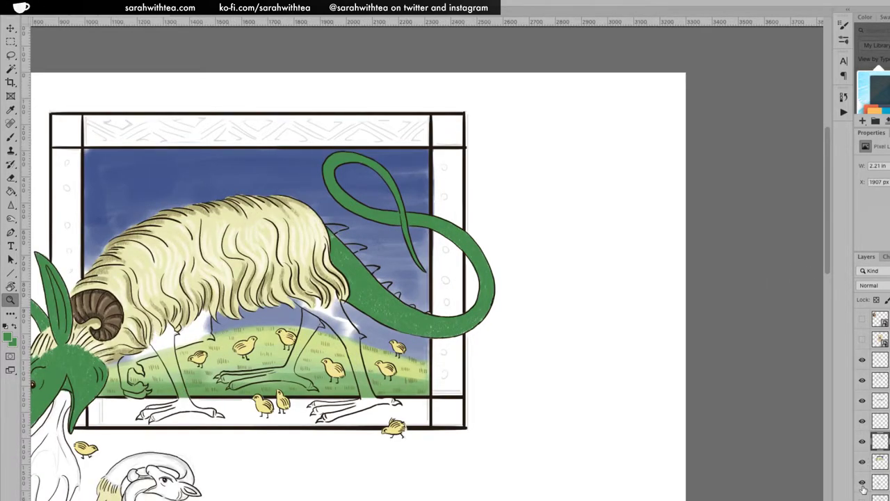
{"action": "left_click_drag", "start_coordinate": [863, 441], "coordinate": [863, 499]}
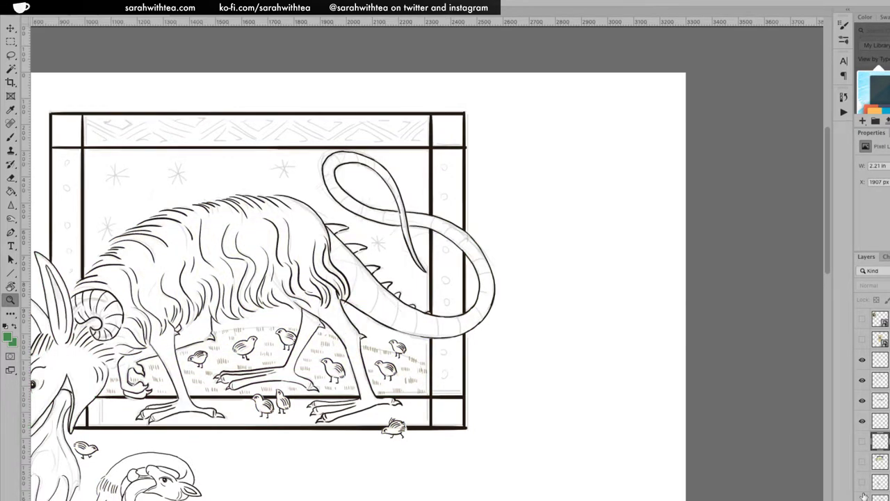
{"action": "left_click", "coordinate": [862, 441]}
{"action": "left_click", "coordinate": [863, 461]}
{"action": "left_click", "coordinate": [862, 481]}
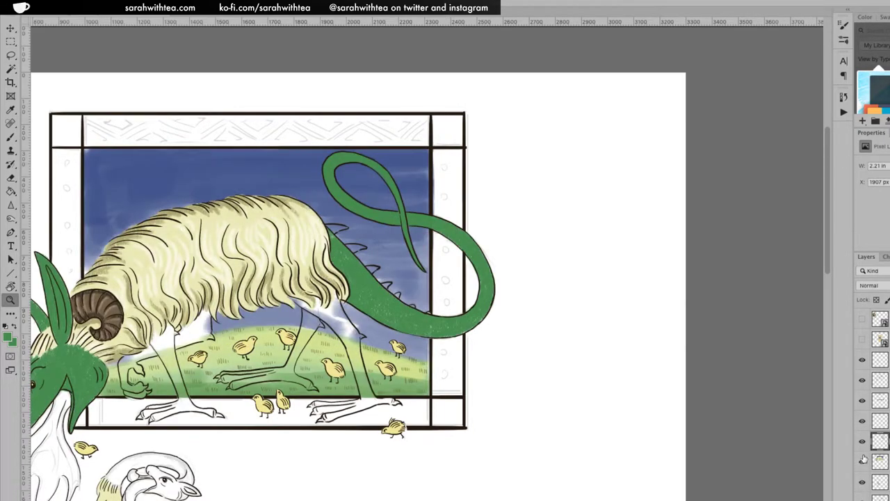
{"action": "left_click", "coordinate": [862, 443]}
{"action": "left_click", "coordinate": [863, 442]}
Lower the tail layer's opacity to 50% to follow the sketched rings, lasso alternating bands along the tail, and restore full opacity.
{"action": "key", "text": "5"}
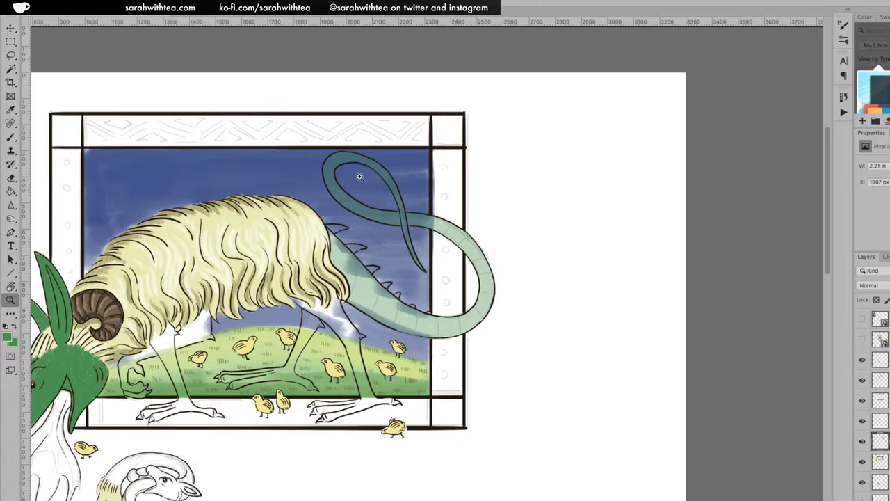
{"action": "key", "text": "l"}
{"action": "mouse_move", "coordinate": [356, 248]}
{"action": "left_mouse_down"}
{"action": "mouse_move", "coordinate": [355, 313]}
{"action": "mouse_move", "coordinate": [374, 313]}
{"action": "mouse_move", "coordinate": [373, 249]}
{"action": "mouse_move", "coordinate": [397, 263]}
{"action": "mouse_move", "coordinate": [379, 306]}
{"action": "left_mouse_up"}
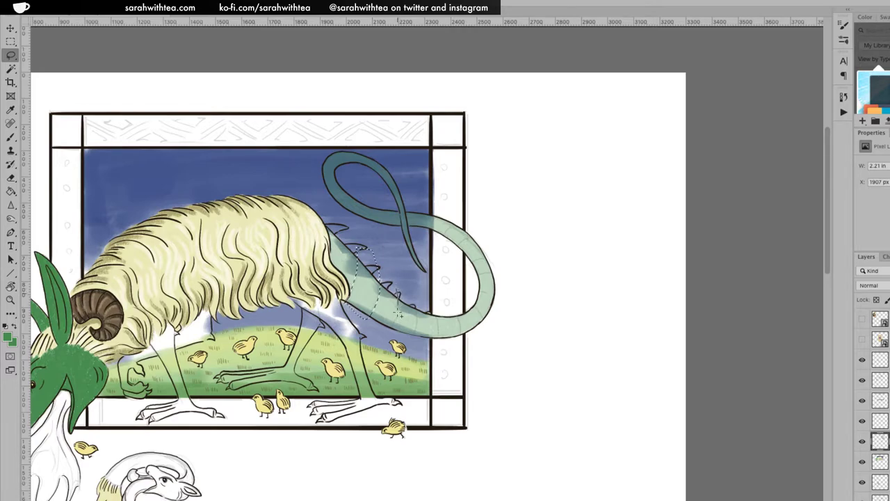
{"action": "left_click_drag", "start_coordinate": [415, 302], "coordinate": [415, 291]}
{"action": "mouse_move", "coordinate": [441, 342]}
{"action": "left_mouse_down"}
{"action": "mouse_move", "coordinate": [465, 333]}
{"action": "mouse_move", "coordinate": [434, 310]}
{"action": "mouse_move", "coordinate": [485, 329]}
{"action": "mouse_move", "coordinate": [499, 304]}
{"action": "mouse_move", "coordinate": [470, 306]}
{"action": "left_mouse_up"}
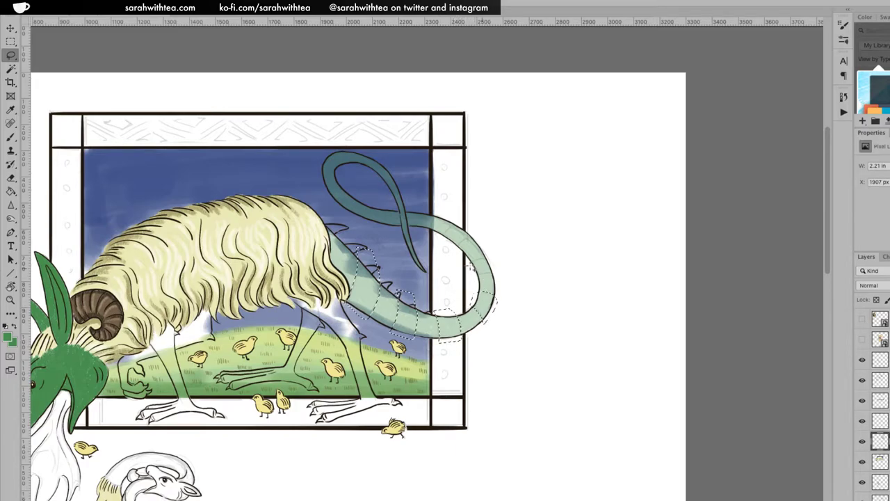
{"action": "mouse_move", "coordinate": [494, 269]}
{"action": "left_mouse_down"}
{"action": "mouse_move", "coordinate": [483, 245]}
{"action": "mouse_move", "coordinate": [472, 270]}
{"action": "mouse_move", "coordinate": [462, 238]}
{"action": "mouse_move", "coordinate": [459, 249]}
{"action": "mouse_move", "coordinate": [472, 228]}
{"action": "mouse_move", "coordinate": [435, 216]}
{"action": "mouse_move", "coordinate": [451, 255]}
{"action": "mouse_move", "coordinate": [432, 229]}
{"action": "left_mouse_up"}
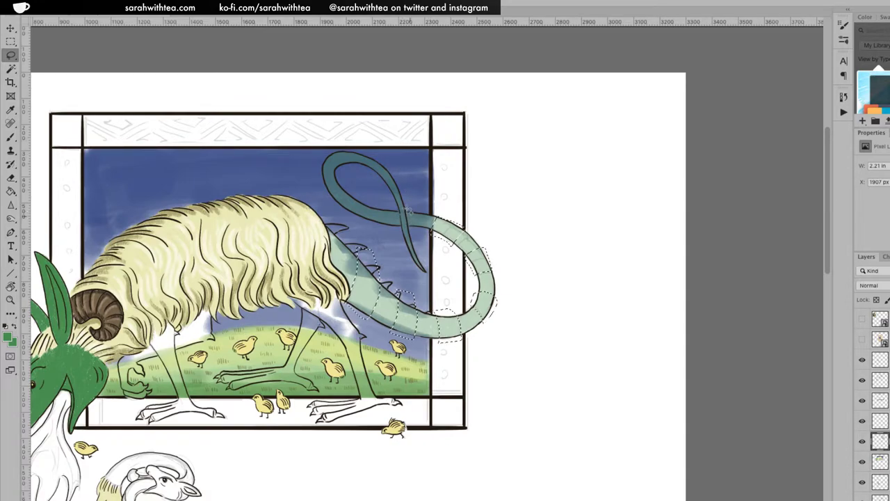
{"action": "mouse_move", "coordinate": [409, 231]}
{"action": "left_mouse_down"}
{"action": "mouse_move", "coordinate": [417, 212]}
{"action": "mouse_move", "coordinate": [405, 203]}
{"action": "mouse_move", "coordinate": [401, 222]}
{"action": "mouse_move", "coordinate": [384, 226]}
{"action": "mouse_move", "coordinate": [387, 210]}
{"action": "mouse_move", "coordinate": [413, 200]}
{"action": "mouse_move", "coordinate": [415, 207]}
{"action": "left_mouse_up"}
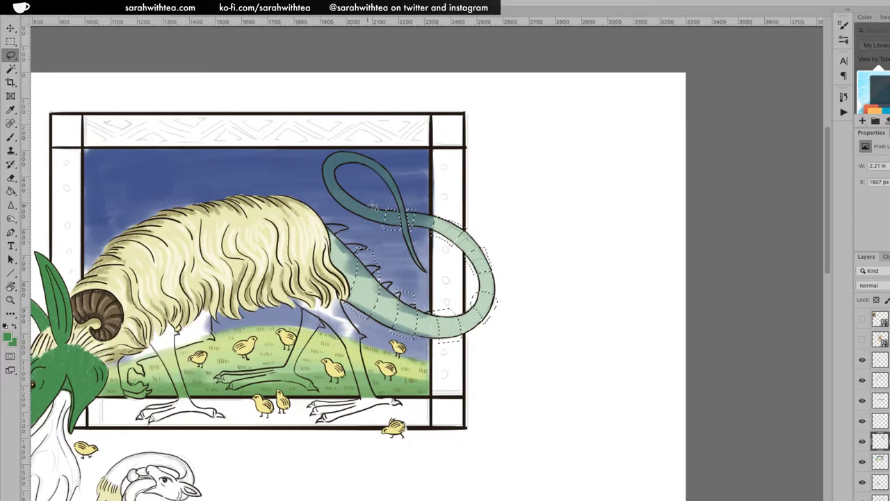
{"action": "mouse_move", "coordinate": [358, 217]}
{"action": "left_mouse_down"}
{"action": "mouse_move", "coordinate": [341, 209]}
{"action": "mouse_move", "coordinate": [347, 196]}
{"action": "mouse_move", "coordinate": [365, 198]}
{"action": "mouse_move", "coordinate": [359, 217]}
{"action": "left_mouse_up"}
{"action": "mouse_move", "coordinate": [330, 176]}
{"action": "left_mouse_down"}
{"action": "mouse_move", "coordinate": [326, 187]}
{"action": "mouse_move", "coordinate": [340, 185]}
{"action": "mouse_move", "coordinate": [340, 172]}
{"action": "mouse_move", "coordinate": [318, 164]}
{"action": "mouse_move", "coordinate": [345, 153]}
{"action": "mouse_move", "coordinate": [335, 154]}
{"action": "left_mouse_up"}
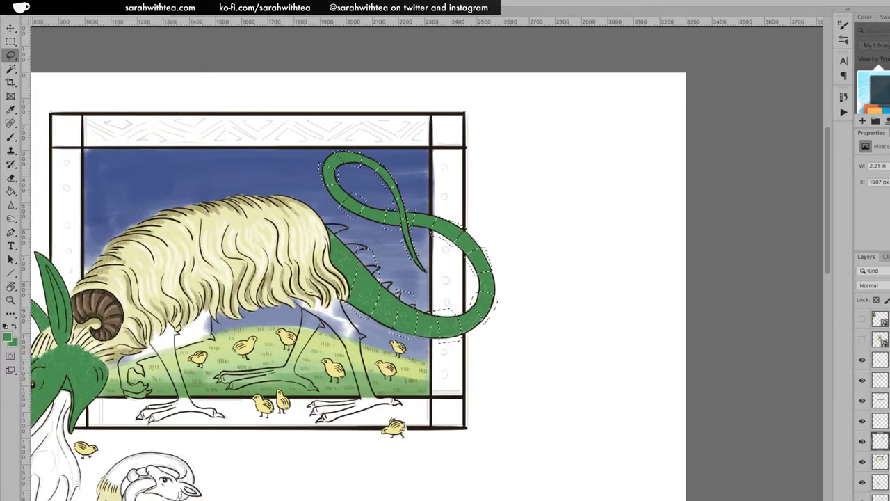
Darken the selected tail bands with Color Balance, raising the midtones' red, green and blue and setting Shadows to -18, 0, +25, and deselect.
{"action": "key", "text": "super+b"}
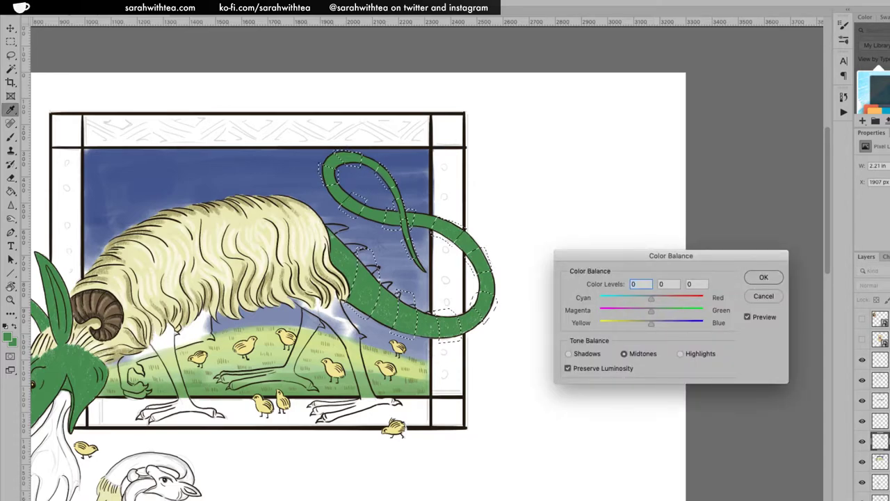
{"action": "mouse_move", "coordinate": [651, 298]}
{"action": "left_mouse_down"}
{"action": "mouse_move", "coordinate": [676, 299]}
{"action": "mouse_move", "coordinate": [645, 315]}
{"action": "mouse_move", "coordinate": [656, 324]}
{"action": "mouse_move", "coordinate": [699, 299]}
{"action": "mouse_move", "coordinate": [689, 298]}
{"action": "mouse_move", "coordinate": [680, 327]}
{"action": "mouse_move", "coordinate": [634, 312]}
{"action": "mouse_move", "coordinate": [654, 312]}
{"action": "left_mouse_up"}
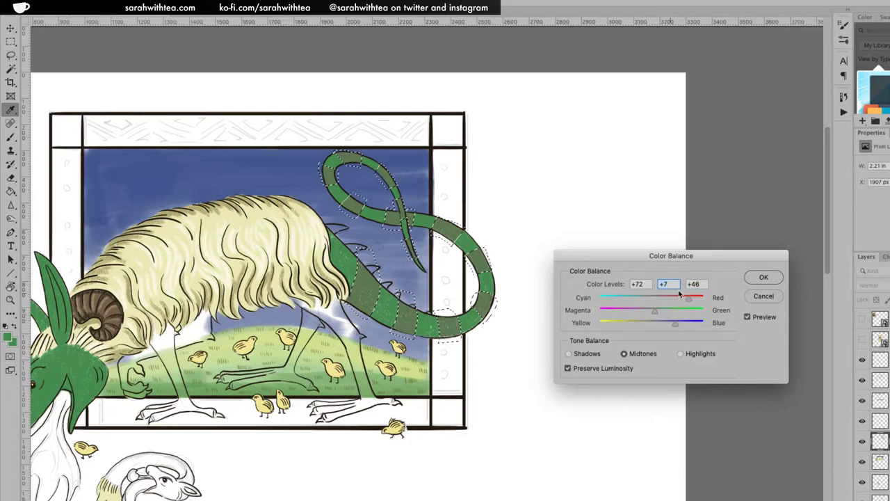
{"action": "left_click_drag", "start_coordinate": [689, 297], "coordinate": [699, 298]}
{"action": "left_click", "coordinate": [569, 353]}
{"action": "left_click_drag", "start_coordinate": [651, 323], "coordinate": [644, 304]}
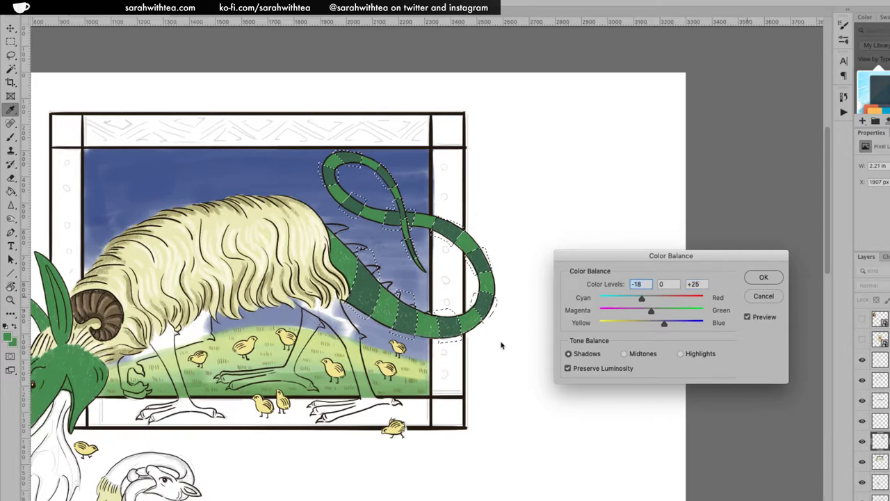
{"action": "key", "text": "Return"}
{"action": "key", "text": "ctrl+d"}
{"action": "key", "text": "z"}
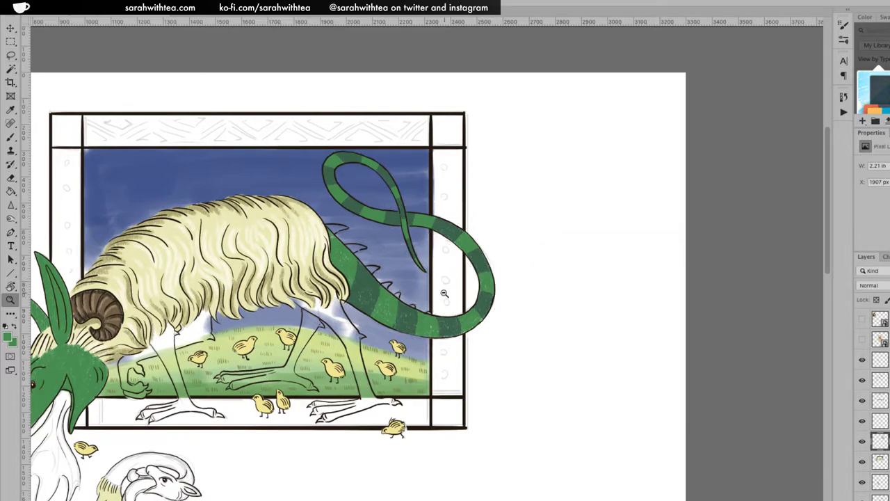
Examine the striped tail against the rest of the illustration, both from afar and up close.
{"action": "left_click", "coordinate": [444, 292], "text": "alt"}
{"action": "left_click", "coordinate": [446, 295], "text": "alt"}
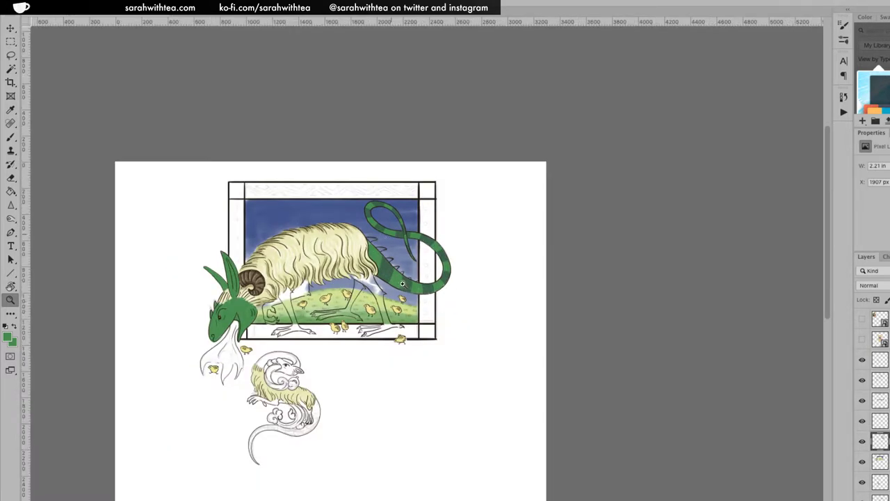
{"action": "left_click", "coordinate": [425, 267]}
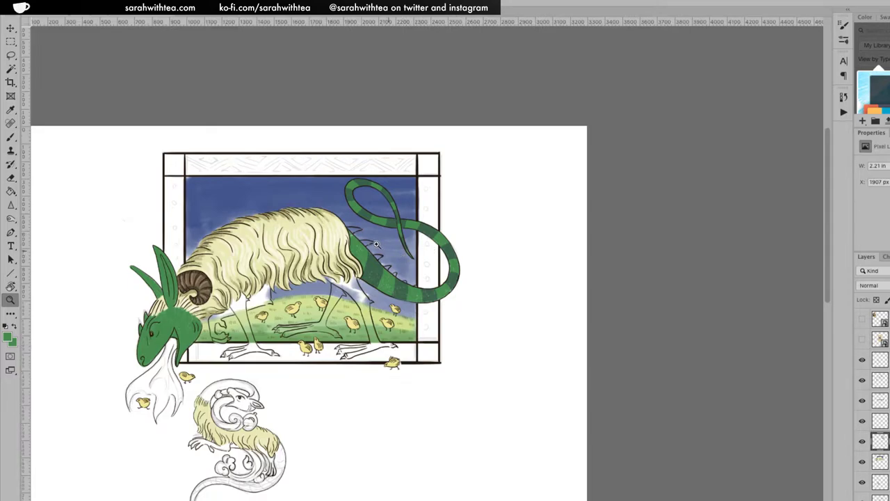
{"action": "left_click", "coordinate": [388, 249]}
{"action": "left_click", "coordinate": [352, 269]}
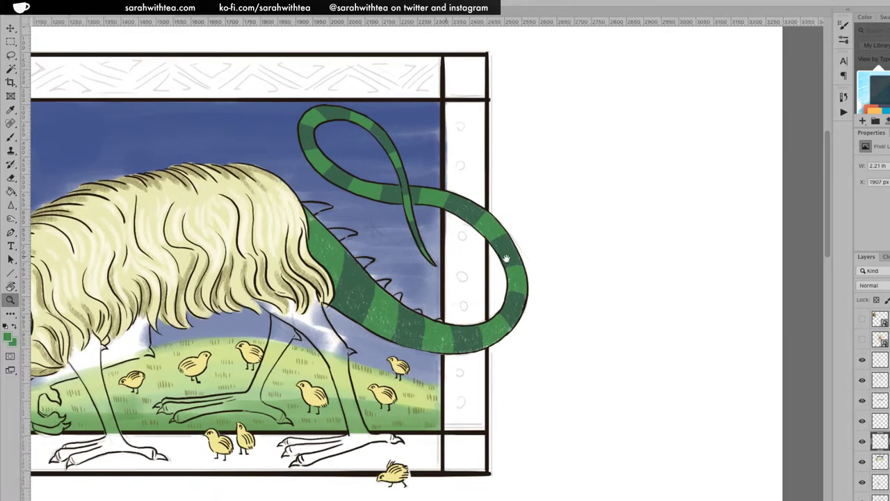
{"action": "key", "text": "ctrl+0"}
{"action": "key", "text": "ctrl+r"}
{"action": "key", "text": "ctrl+r"}
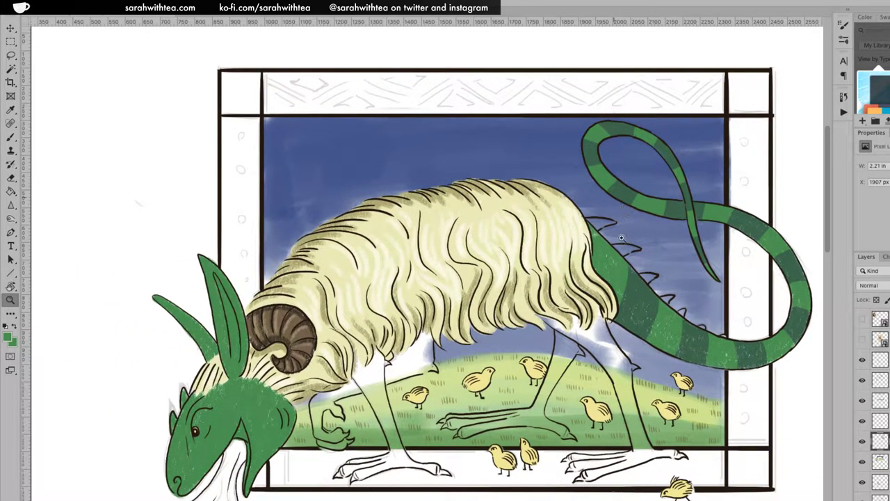
Paint the small spikes on the large beast's head and the first spine at the tail's base in the darker green of the tail bands.
{"action": "key", "text": "b"}
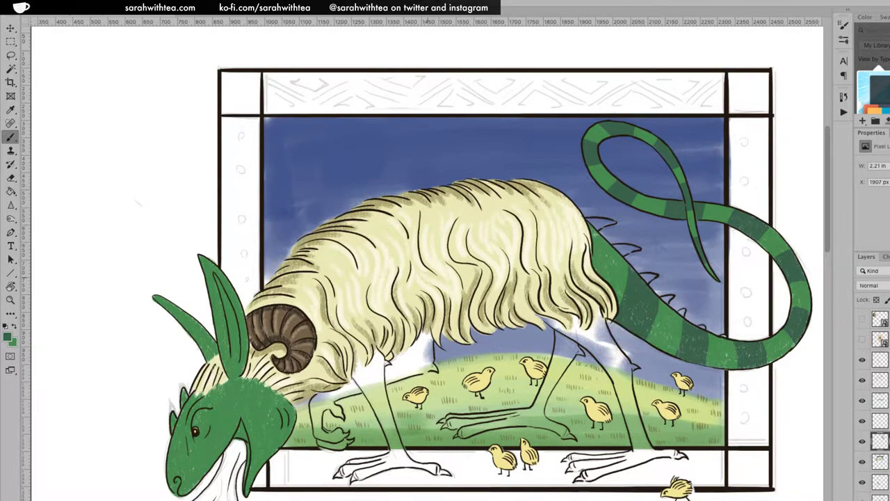
{"action": "left_click", "coordinate": [190, 415]}
{"action": "key", "text": "ctrl+z"}
{"action": "left_click", "coordinate": [173, 420]}
{"action": "left_click_drag", "start_coordinate": [183, 398], "coordinate": [185, 395]}
{"action": "key", "text": "e"}
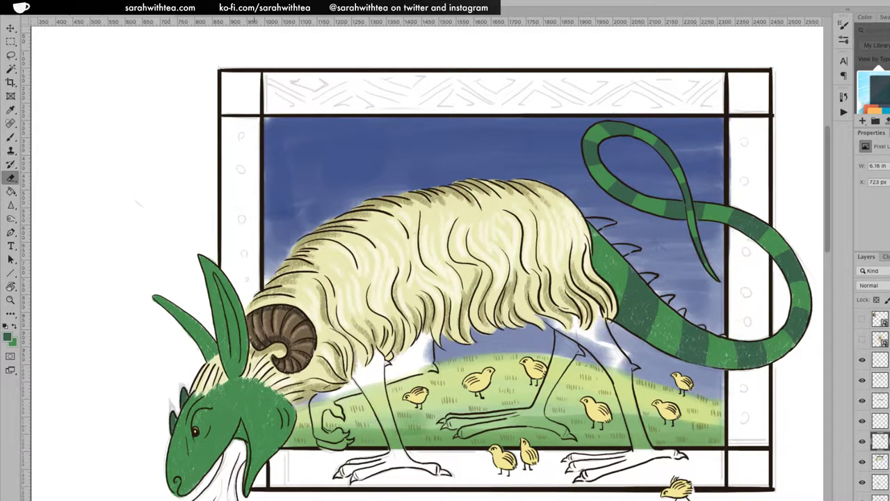
{"action": "key", "text": "b"}
{"action": "left_click_drag", "start_coordinate": [596, 224], "coordinate": [599, 221]}
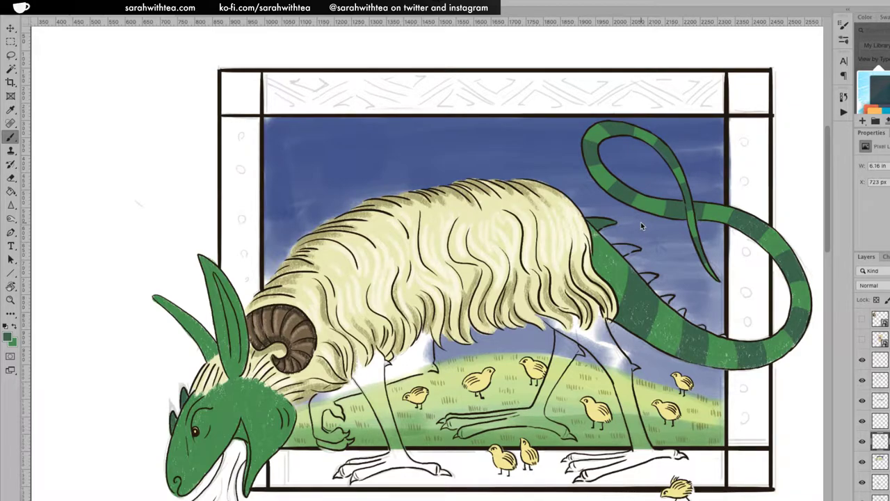
Begin saving the illustration under a new name and choose the illumination folder inside Daily Sketches' sheepguana stream folder.
{"action": "key", "text": "super+shift+s"}
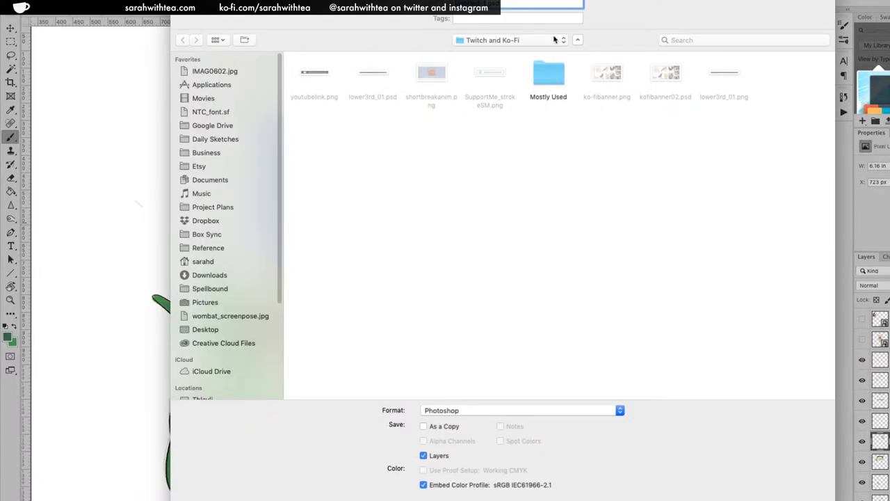
{"action": "left_click", "coordinate": [546, 41]}
{"action": "left_click", "coordinate": [529, 41]}
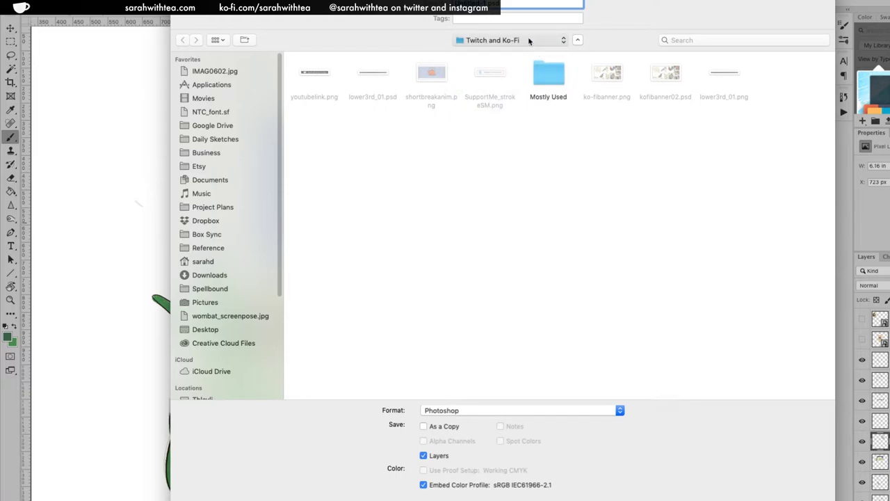
{"action": "left_click", "coordinate": [529, 41]}
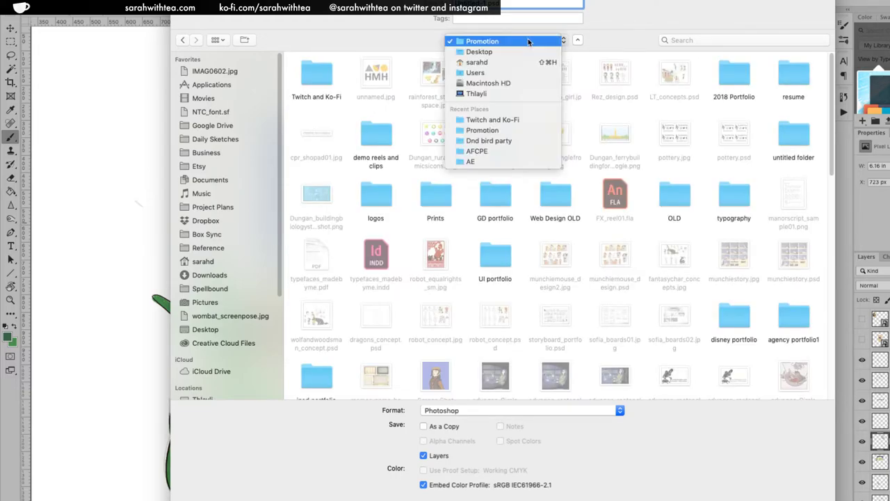
{"action": "left_click", "coordinate": [512, 140]}
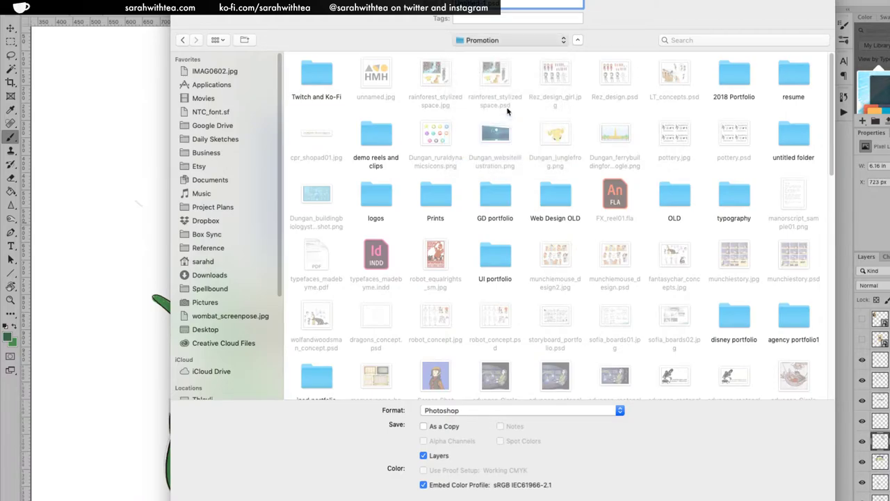
{"action": "left_click", "coordinate": [531, 48]}
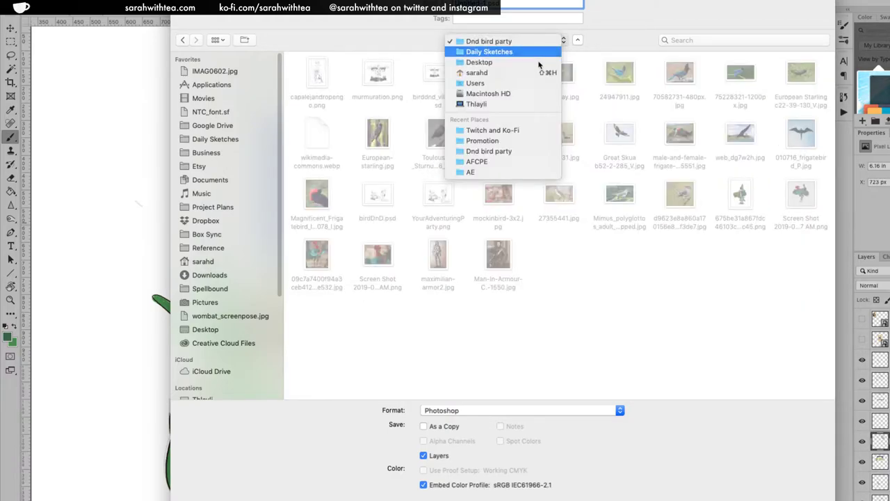
{"action": "key", "text": "Escape"}
{"action": "key", "text": "super+Up"}
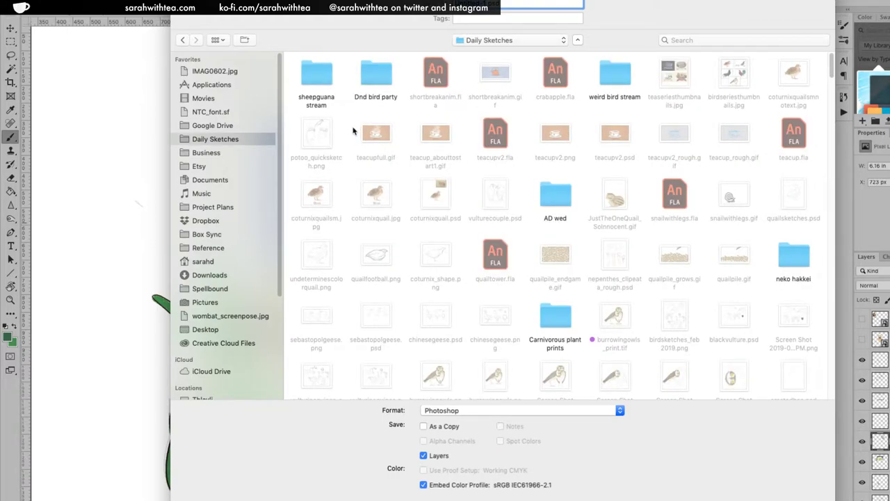
{"action": "double_click", "coordinate": [322, 77]}
{"action": "double_click", "coordinate": [331, 70]}
Give the file a name ending in illumin.psd and save it in Photoshop format with its layers.
{"action": "left_click", "coordinate": [535, 5]}
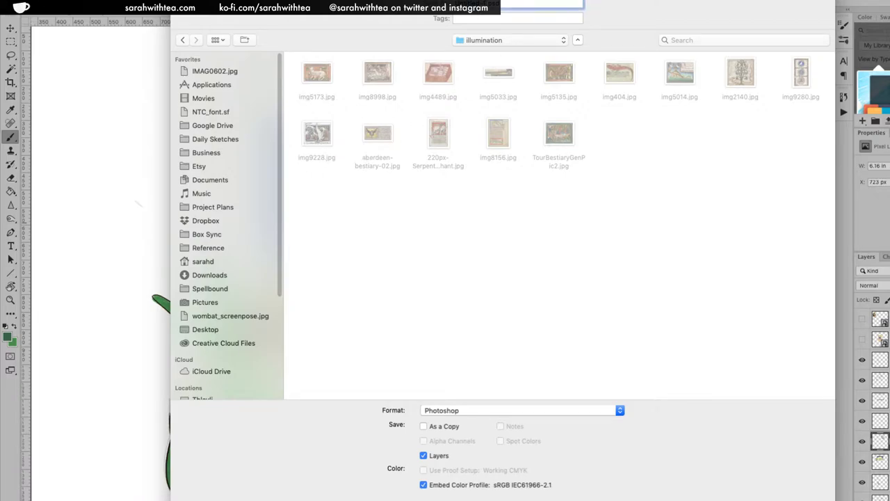
{"action": "key", "text": "BackSpace"}
{"action": "type", "text": "n"}
{"action": "type", "text": "min"}
{"action": "key", "text": "BackSpace"}
{"action": "key", "text": "BackSpace"}
{"action": "type", "text": "min"}
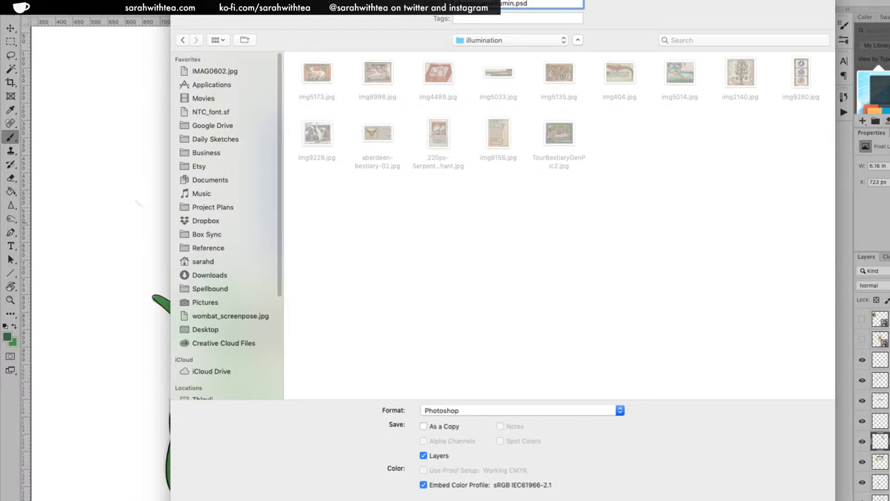
{"action": "key", "text": "Return"}
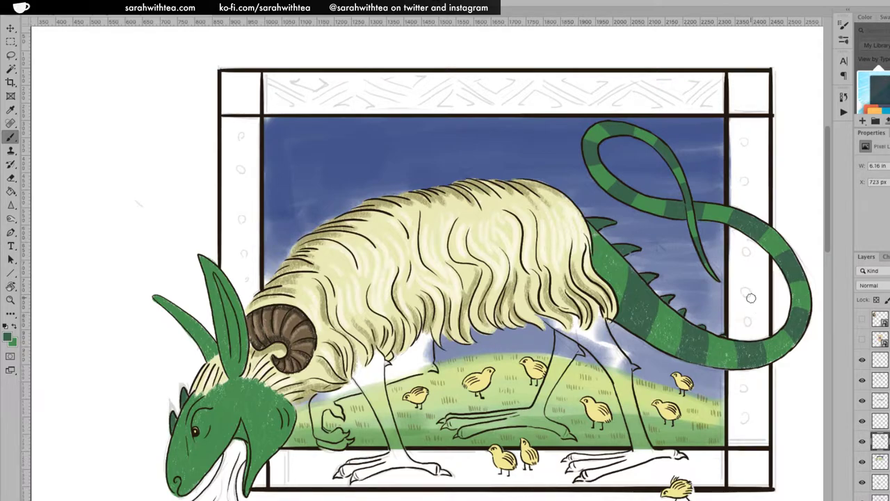
Shade the inner part of the large beast's front ear and the folds at the back of its cheek with dark green.
{"action": "key", "text": "z"}
{"action": "left_click", "coordinate": [534, 240], "text": "alt"}
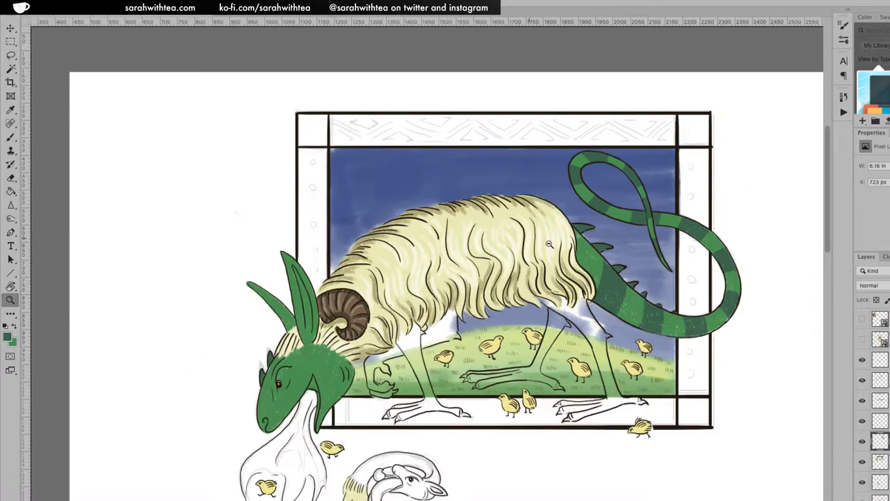
{"action": "left_click", "coordinate": [546, 249], "text": "alt"}
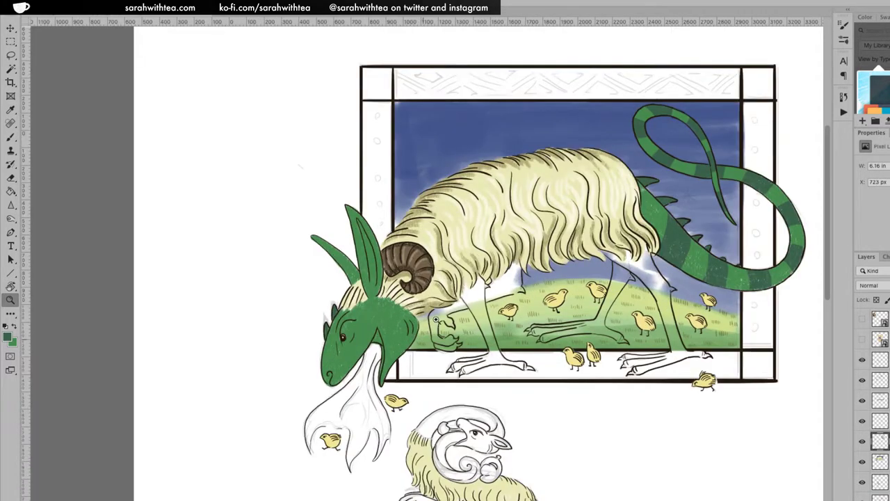
{"action": "left_click", "coordinate": [420, 336]}
{"action": "left_click", "coordinate": [459, 297]}
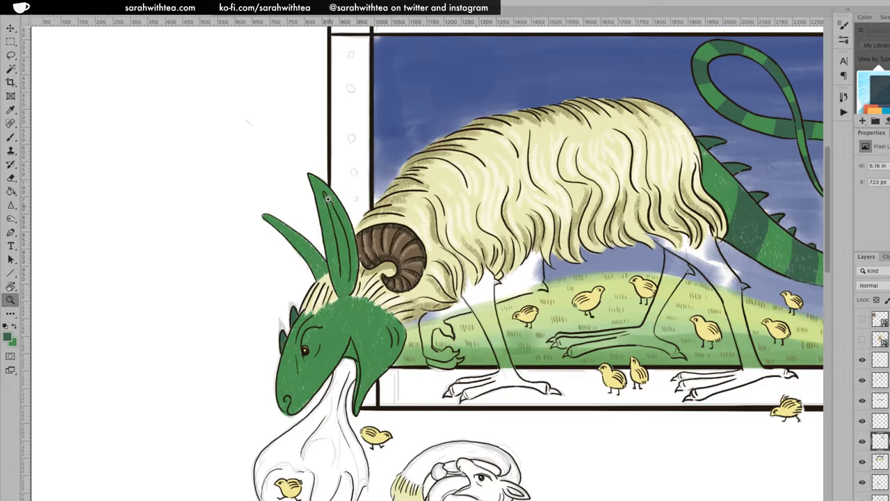
{"action": "key", "text": "b"}
{"action": "left_click_drag", "start_coordinate": [326, 193], "coordinate": [343, 228]}
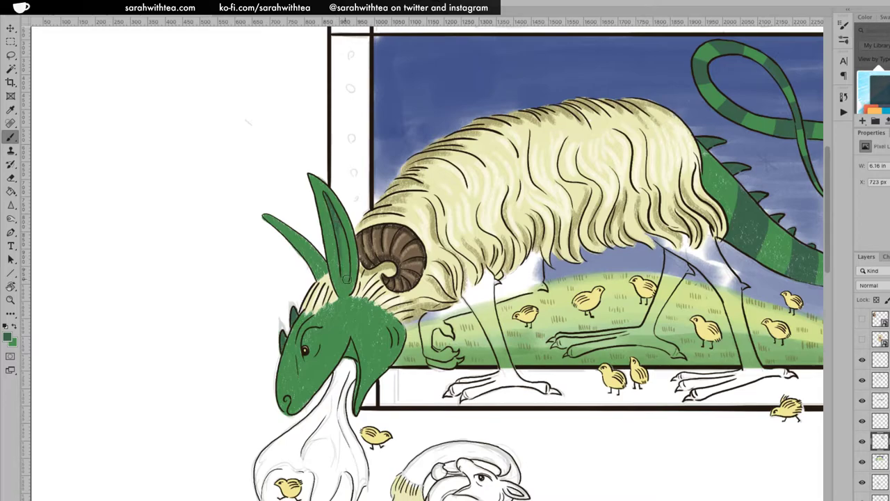
{"action": "mouse_move", "coordinate": [344, 280]}
{"action": "left_mouse_down"}
{"action": "mouse_move", "coordinate": [338, 231]}
{"action": "mouse_move", "coordinate": [346, 232]}
{"action": "left_mouse_up"}
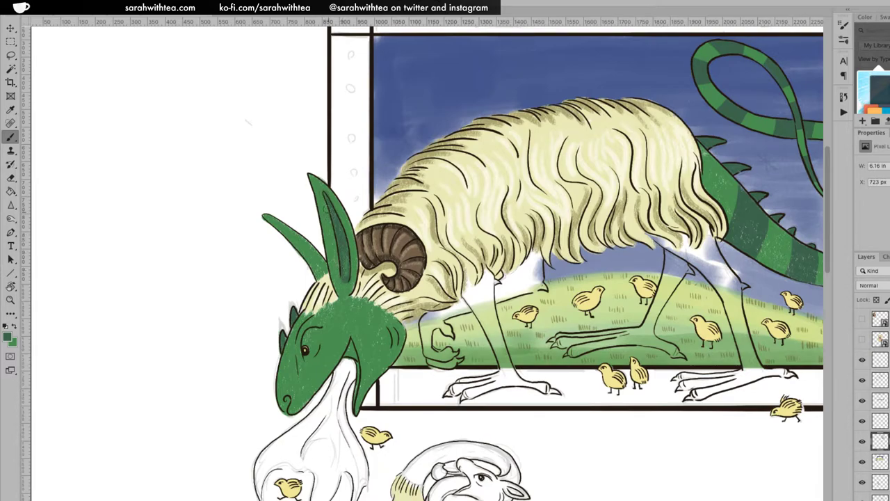
{"action": "left_click_drag", "start_coordinate": [336, 262], "coordinate": [336, 235]}
{"action": "mouse_move", "coordinate": [385, 323]}
{"action": "left_mouse_down"}
{"action": "mouse_move", "coordinate": [395, 347]}
{"action": "mouse_move", "coordinate": [401, 328]}
{"action": "mouse_move", "coordinate": [402, 360]}
{"action": "left_mouse_up"}
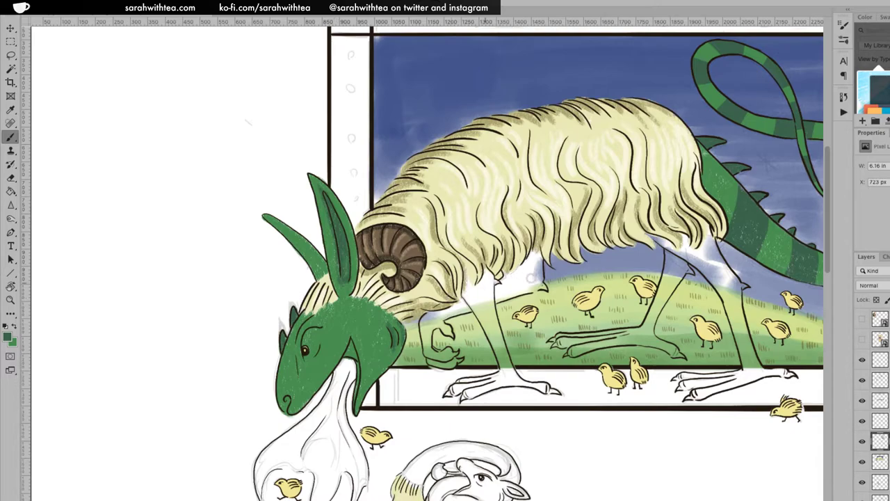
{"action": "left_click_drag", "start_coordinate": [534, 281], "coordinate": [538, 292]}
Review the whole page at several sizes to judge the dark green accents and the areas still uncolored.
{"action": "key", "text": "z"}
{"action": "left_click", "coordinate": [678, 246], "text": "alt"}
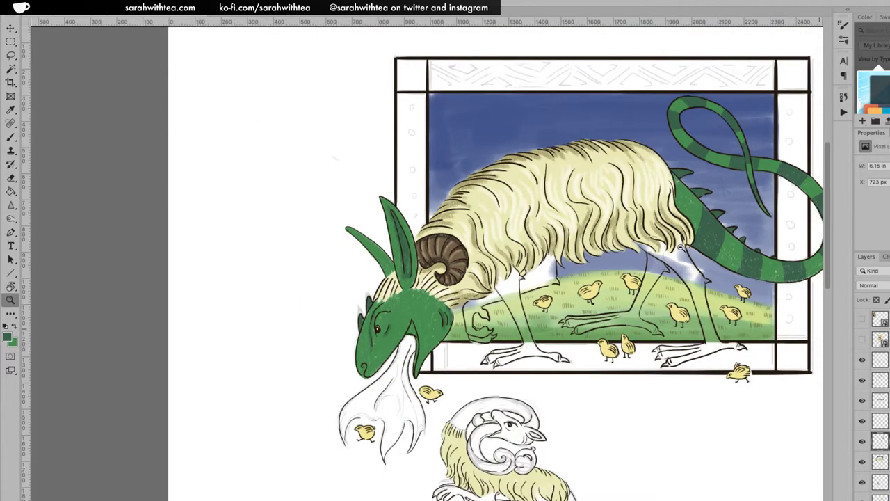
{"action": "left_click", "coordinate": [710, 239], "text": "alt"}
{"action": "left_click_drag", "start_coordinate": [647, 287], "coordinate": [406, 260]}
{"action": "key", "text": "ctrl+r"}
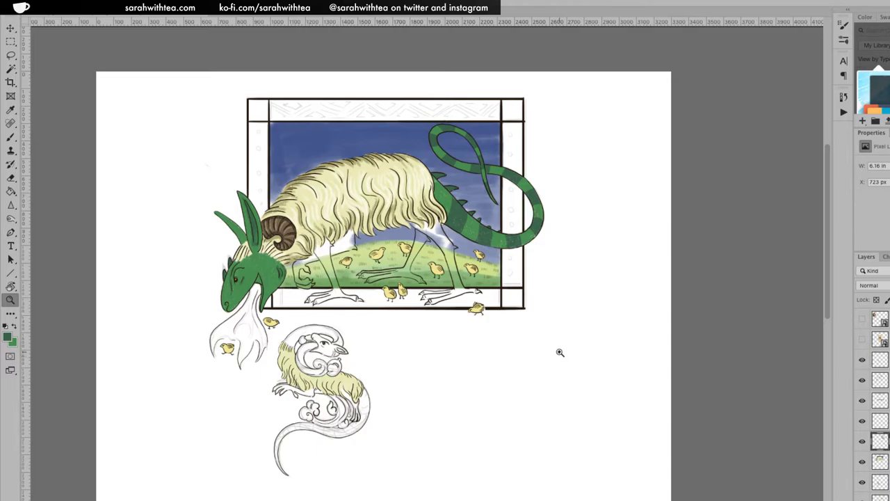
{"action": "left_click", "coordinate": [457, 295], "text": "alt"}
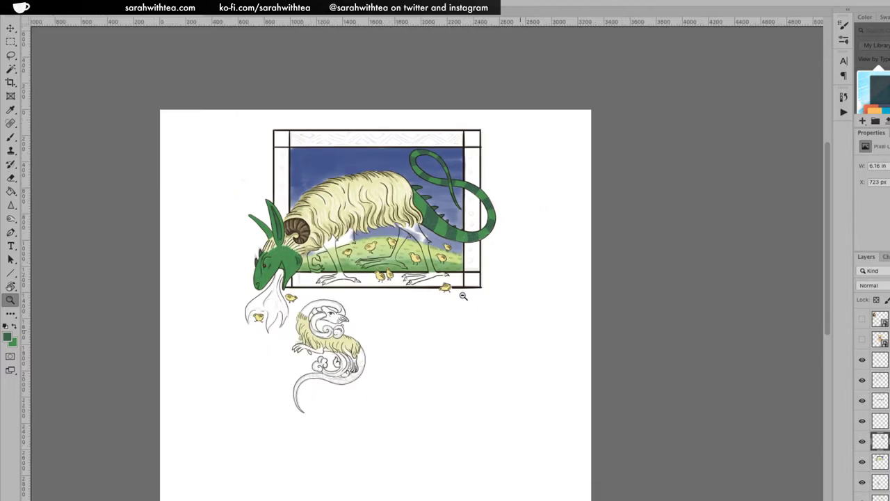
{"action": "left_click", "coordinate": [464, 296], "text": "alt"}
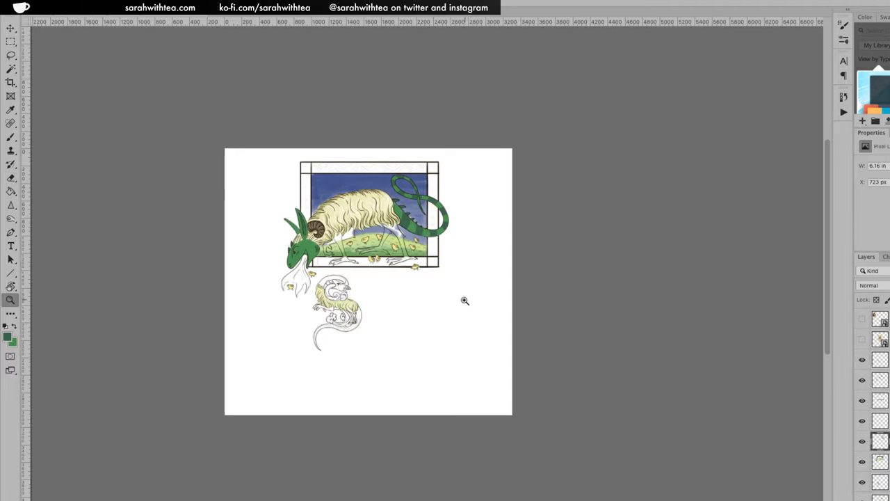
{"action": "left_click", "coordinate": [419, 257], "text": "alt"}
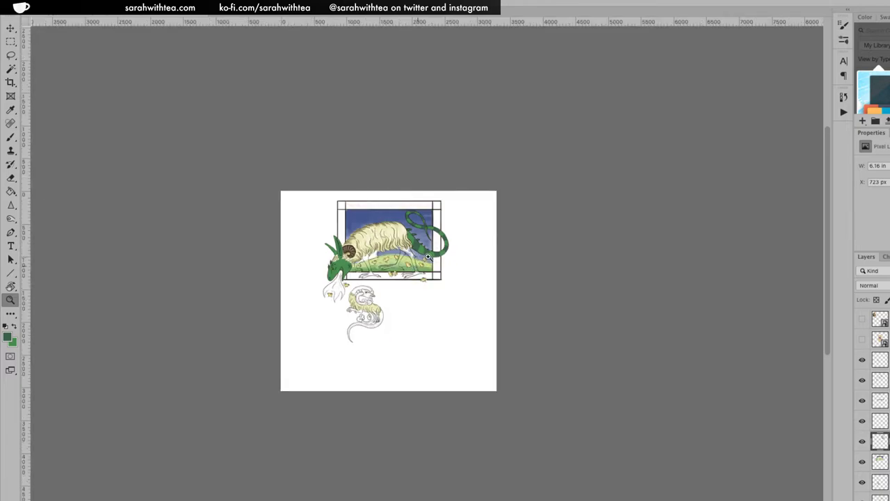
{"action": "left_click", "coordinate": [400, 276]}
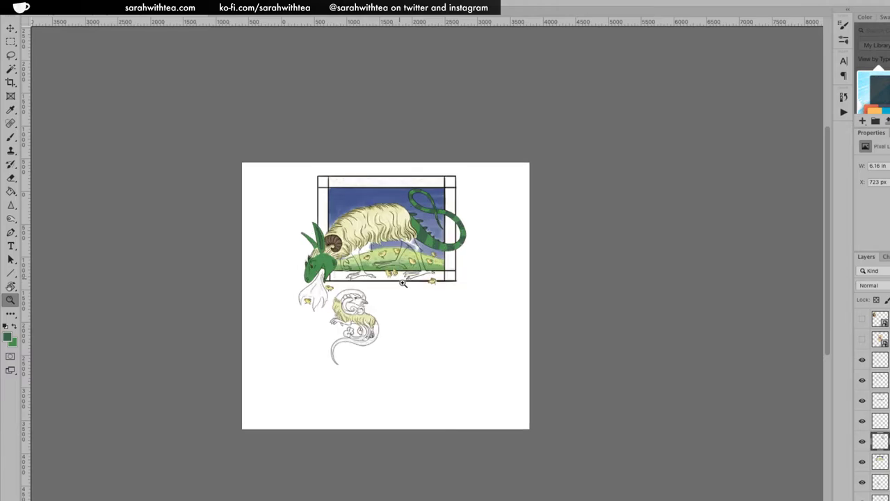
{"action": "left_click", "coordinate": [468, 263]}
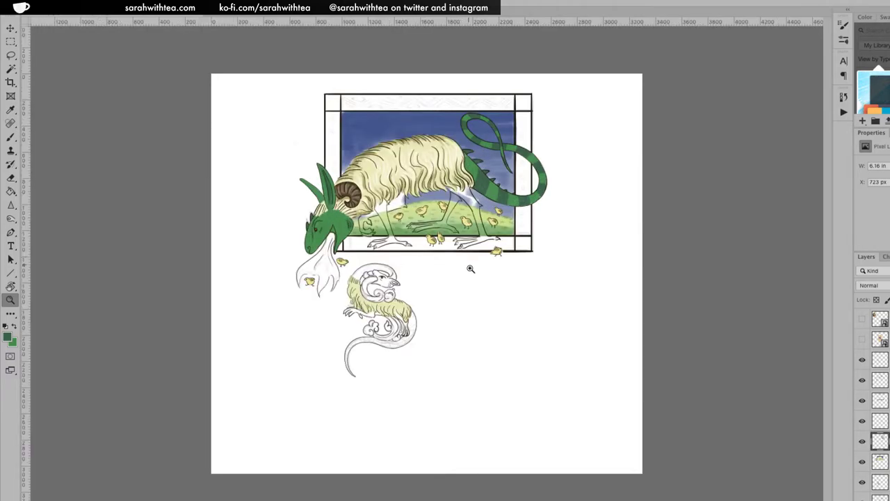
{"action": "left_click", "coordinate": [470, 264]}
{"action": "left_click", "coordinate": [429, 290], "text": "alt"}
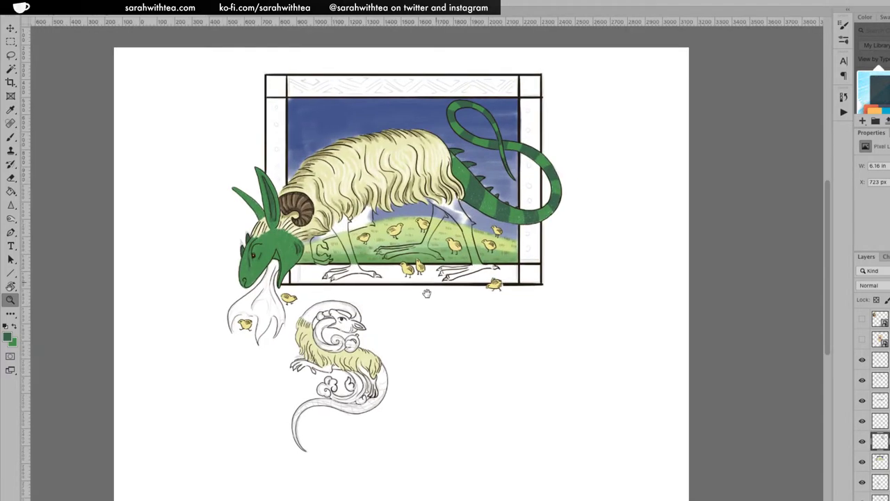
{"action": "left_click", "coordinate": [430, 278]}
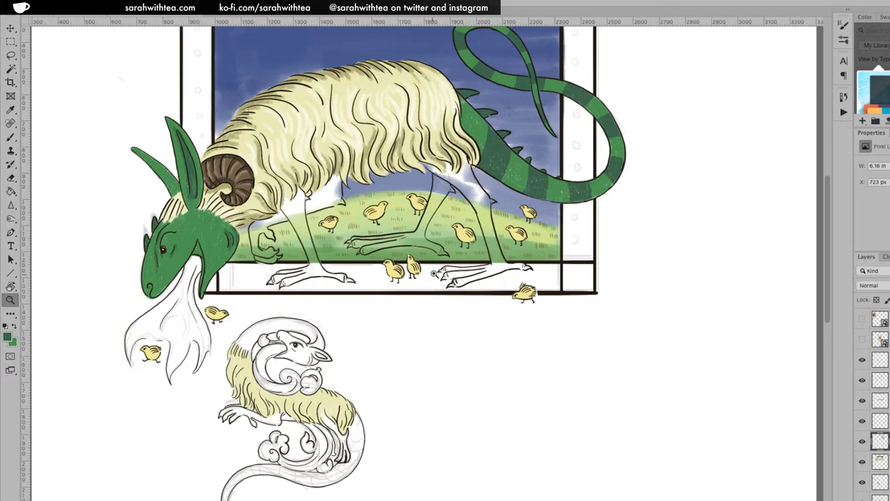